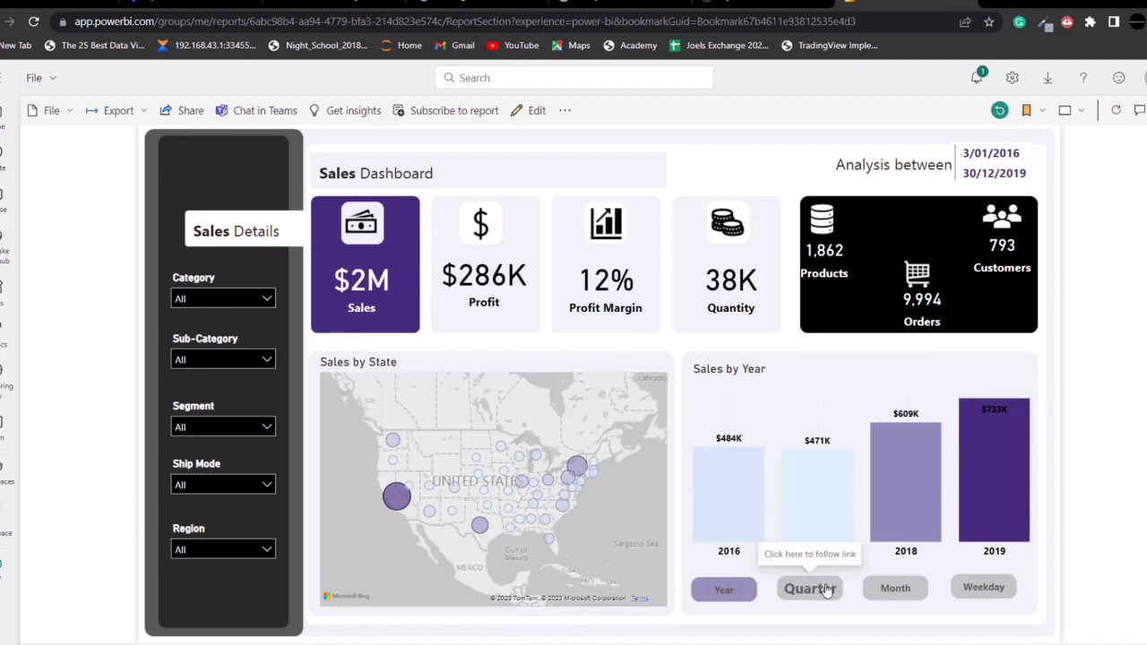
- Switch the sales chart to the quarterly and monthly views, and filter the dashboard to the Furniture category
click(827, 587)
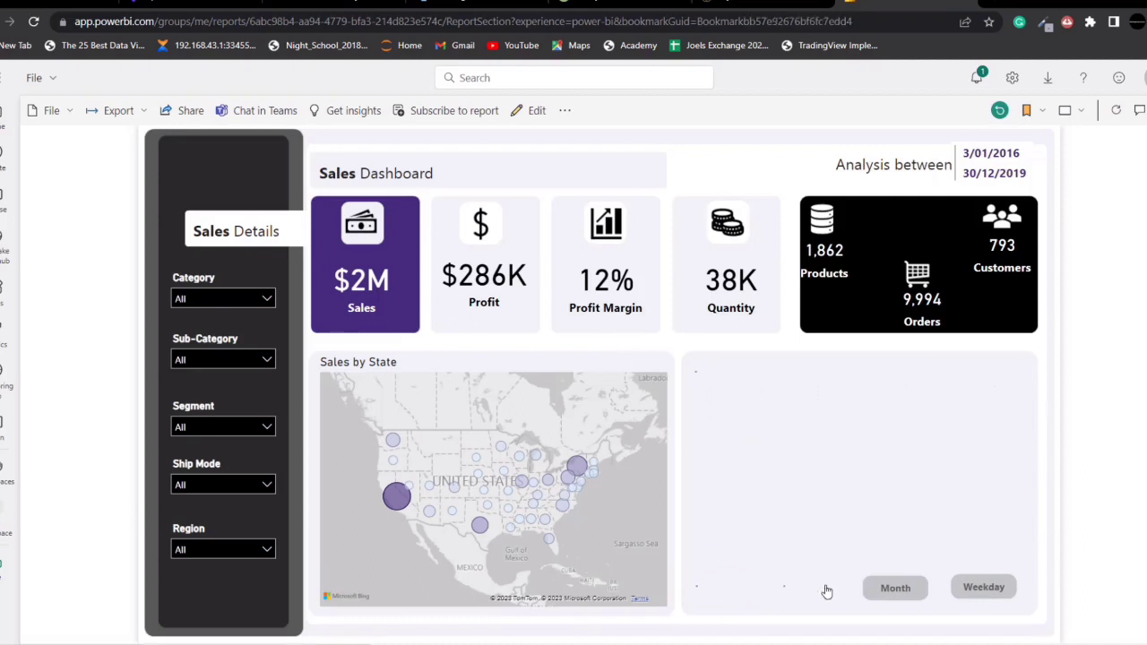
click(894, 586)
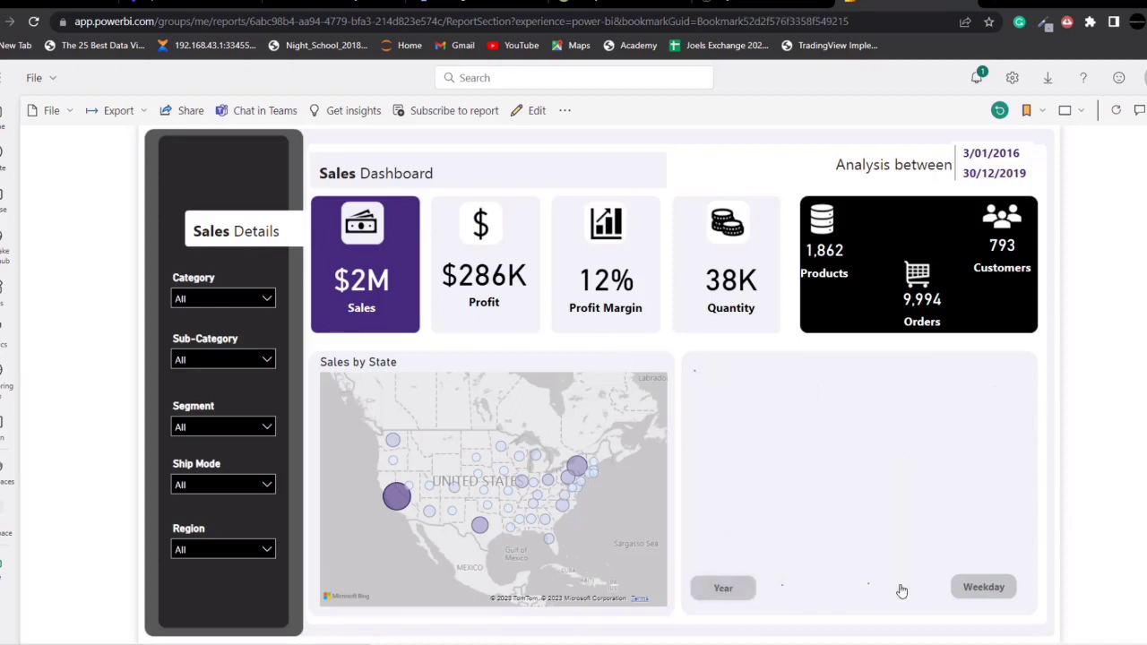
click(268, 302)
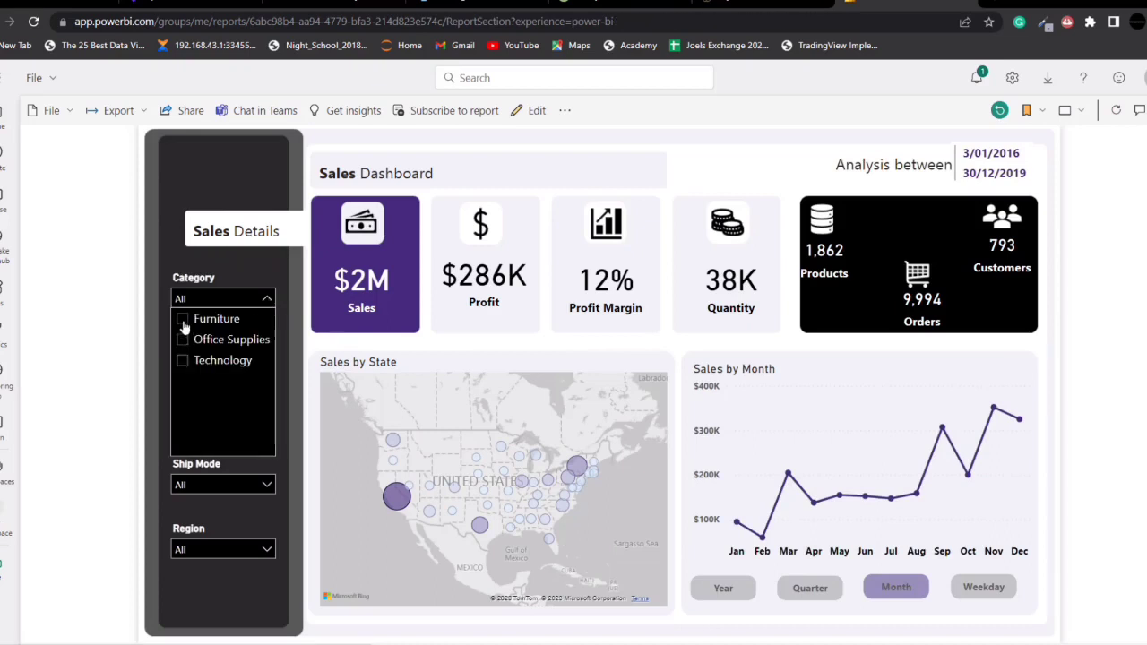
click(184, 322)
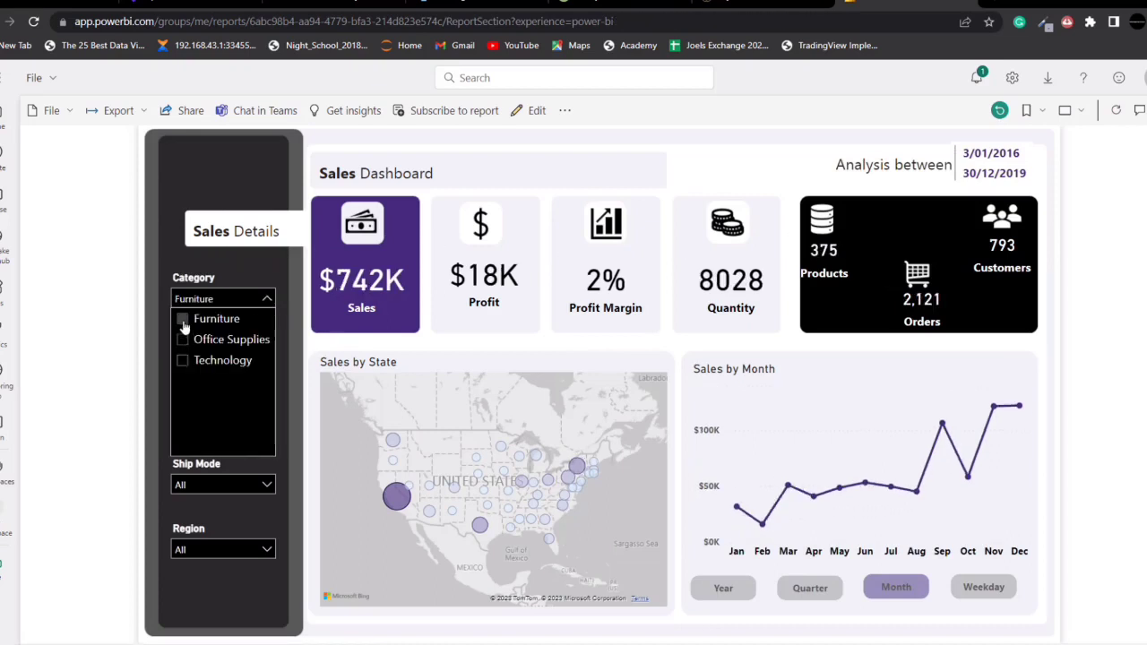
- Show the sales chart by year and filter the dashboard to the Consumer segment
click(722, 589)
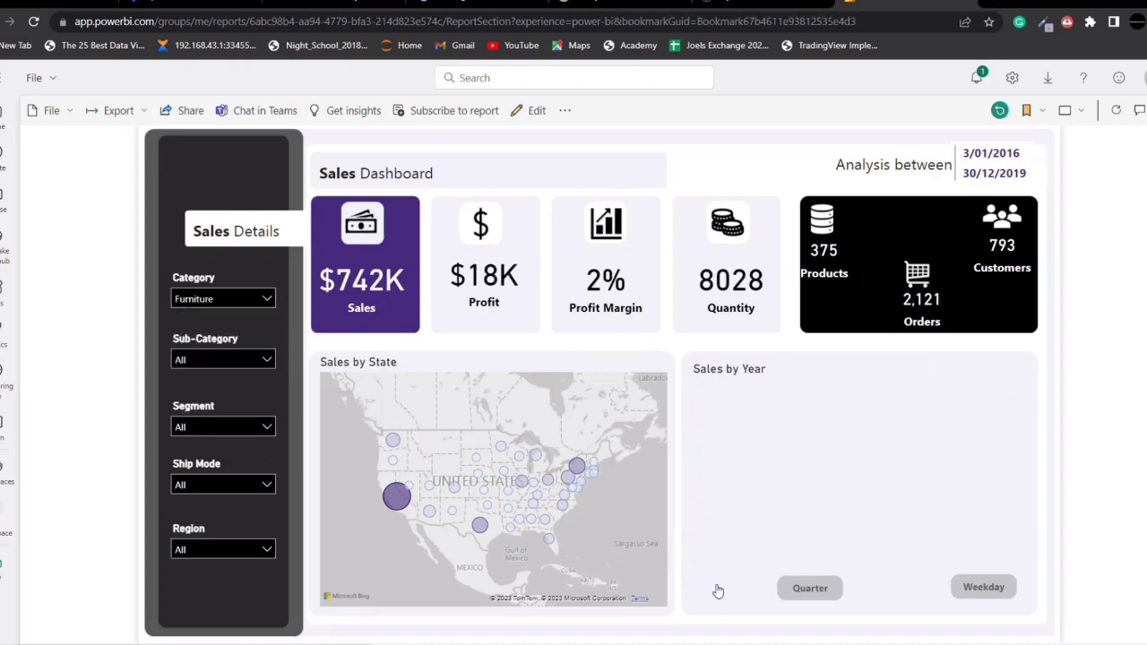
click(265, 428)
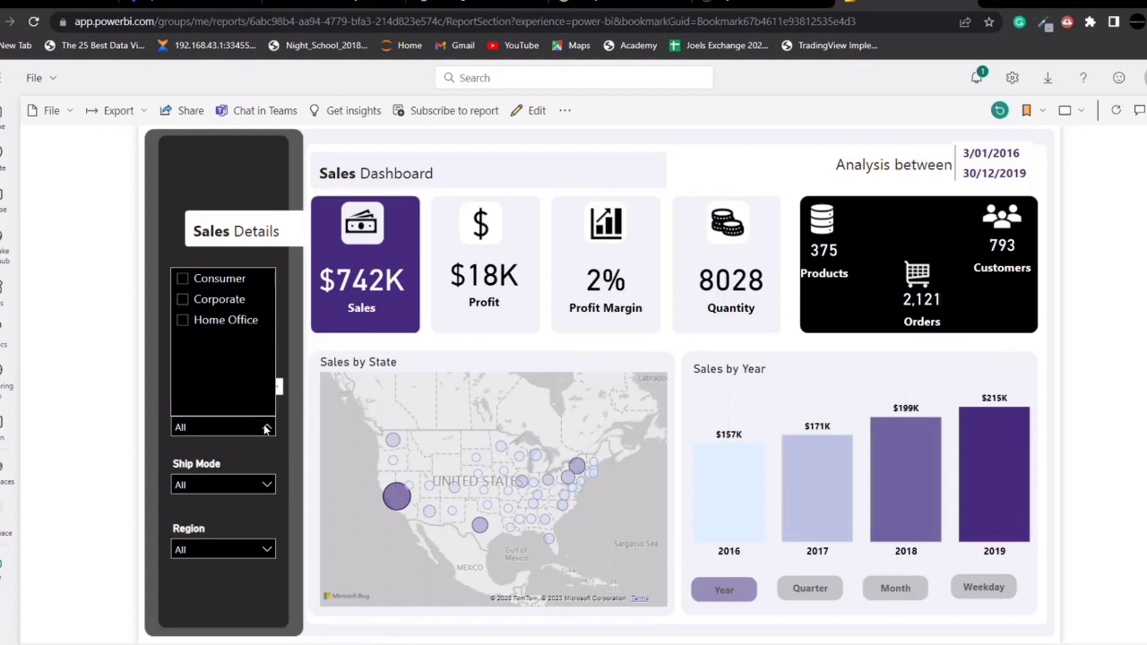
click(184, 281)
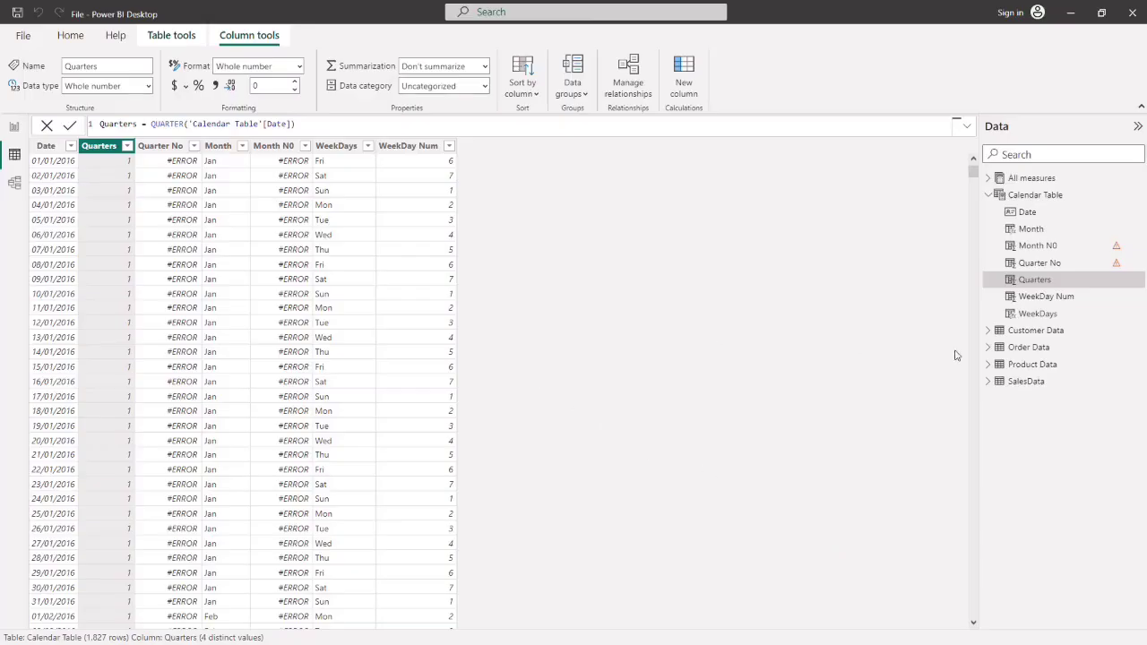
- Delete the Quarters and Quarter No columns from the Calendar Table
mouse_move(1117, 251)
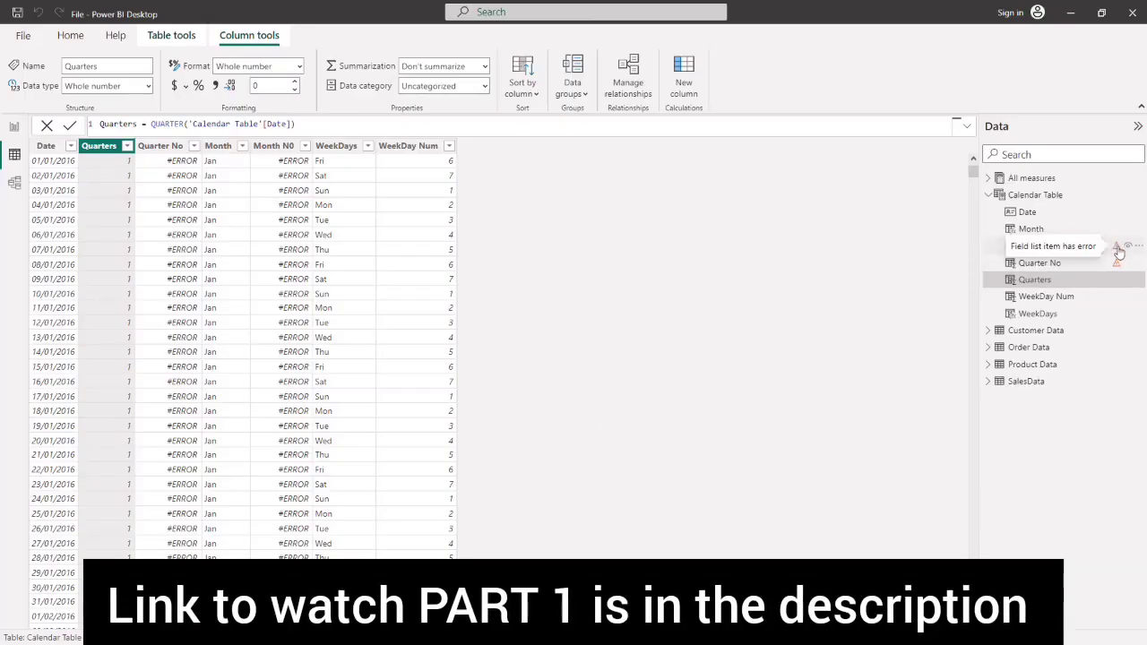
right_click(93, 150)
key(Escape)
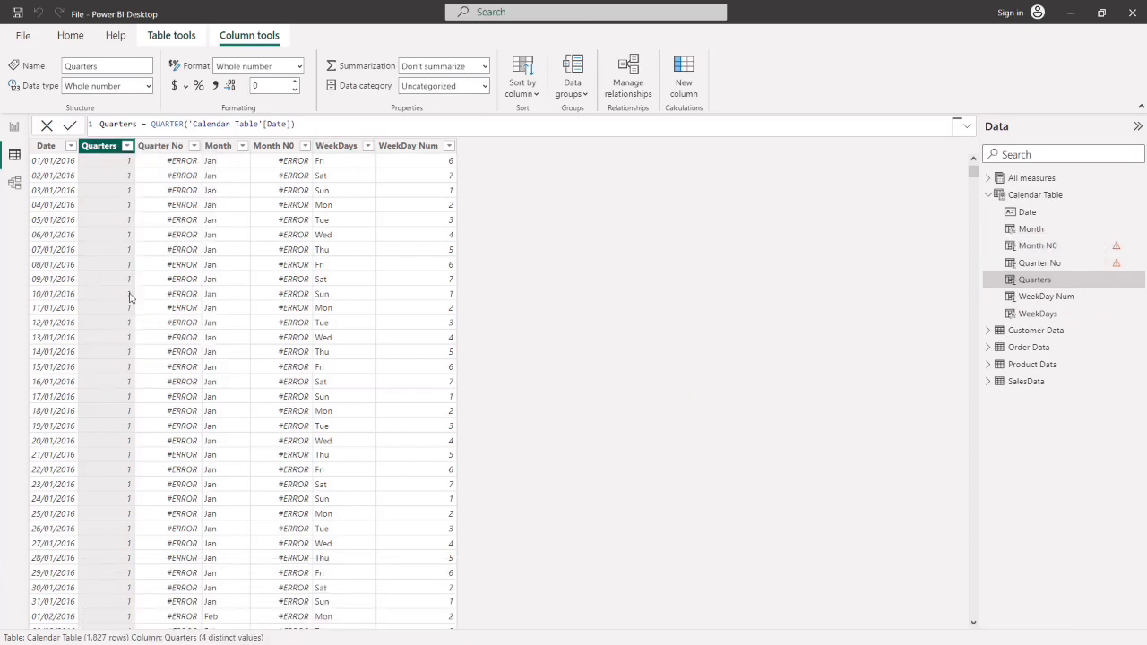
click(648, 359)
click(93, 150)
right_click(94, 149)
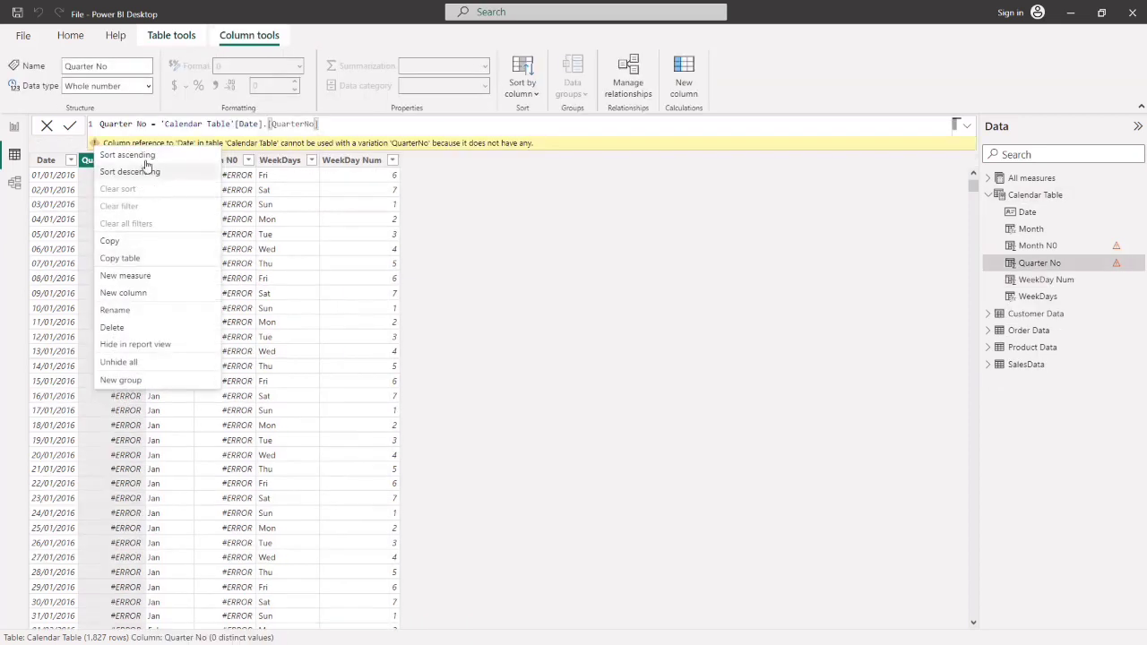
click(134, 328)
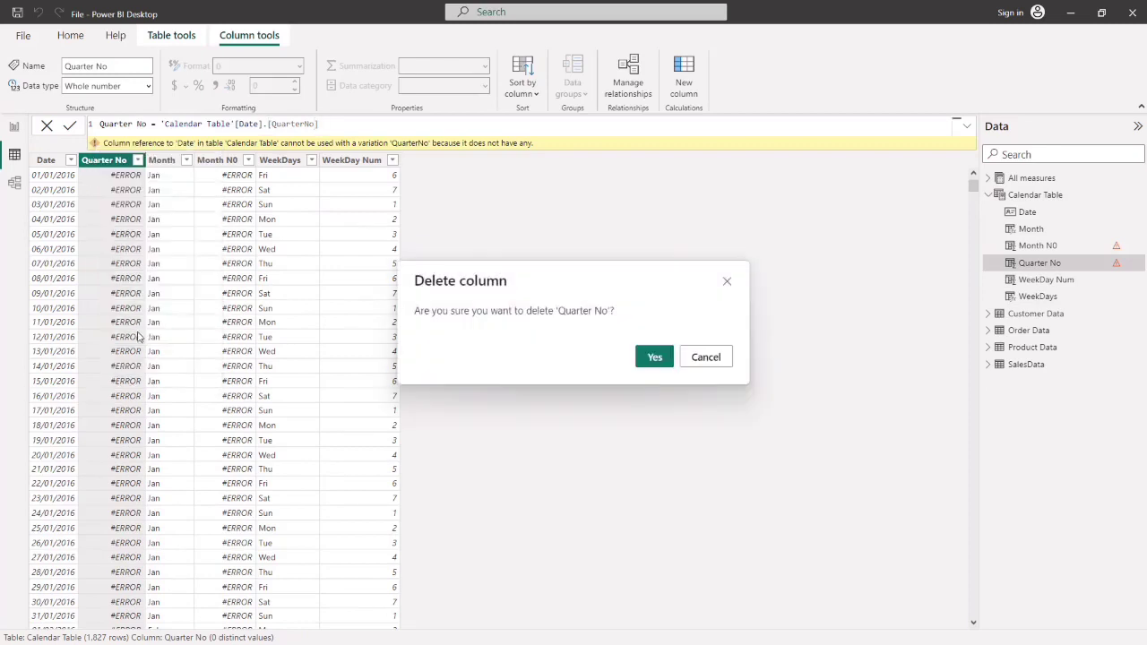
click(655, 358)
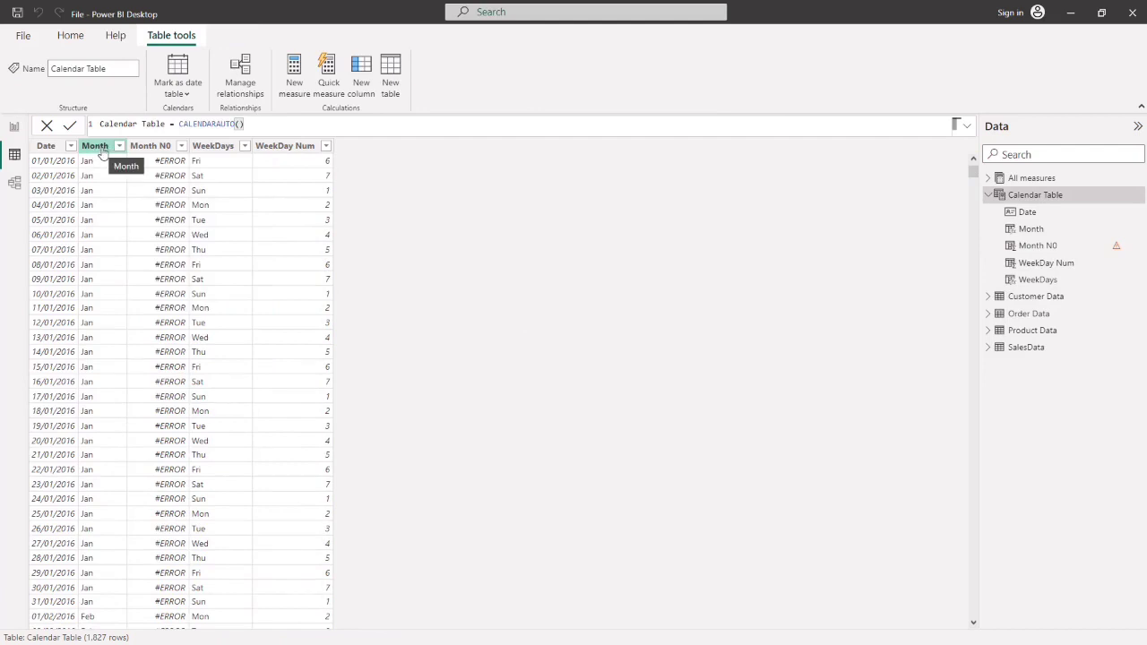
- Delete the Month and Month N0 columns from the Calendar Table
right_click(101, 153)
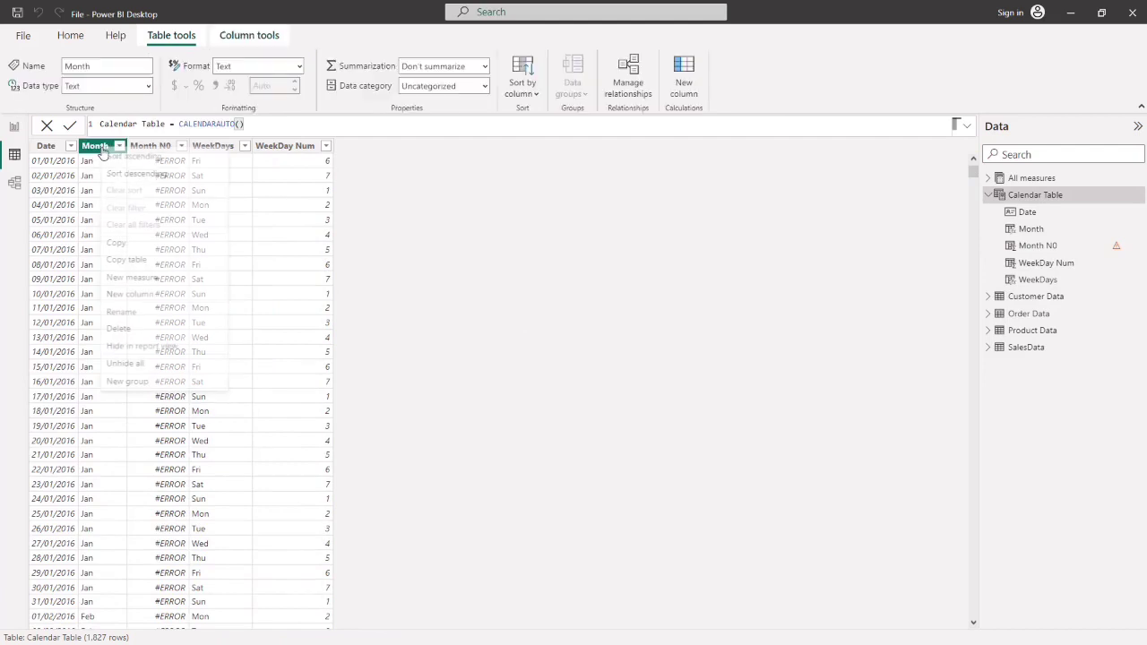
click(147, 330)
click(655, 358)
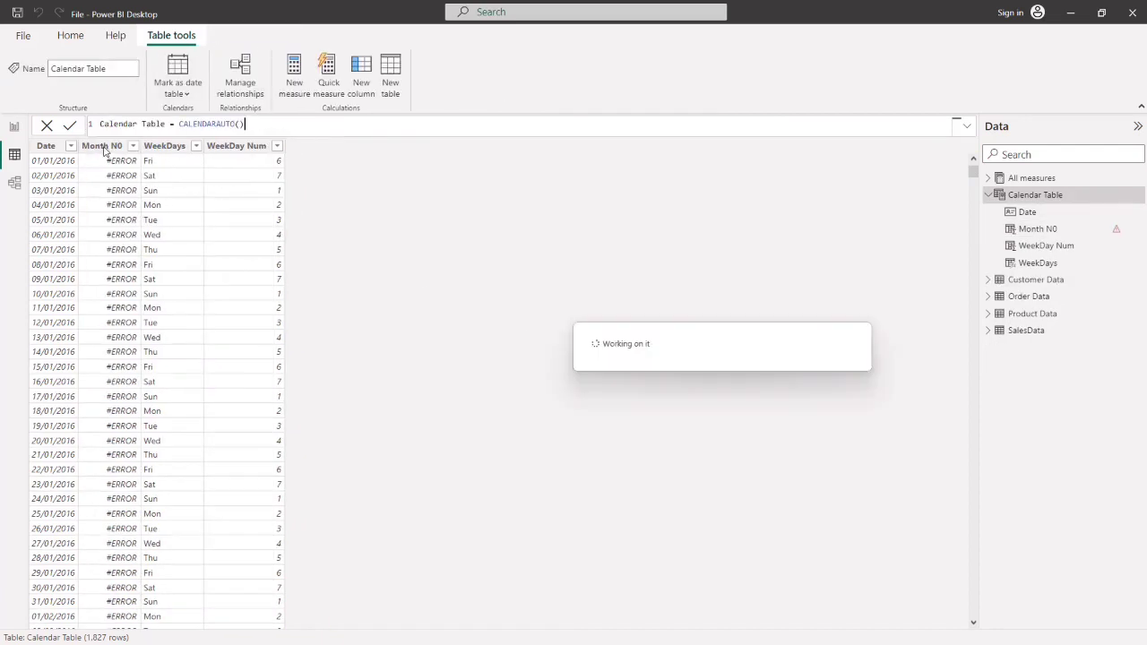
right_click(105, 153)
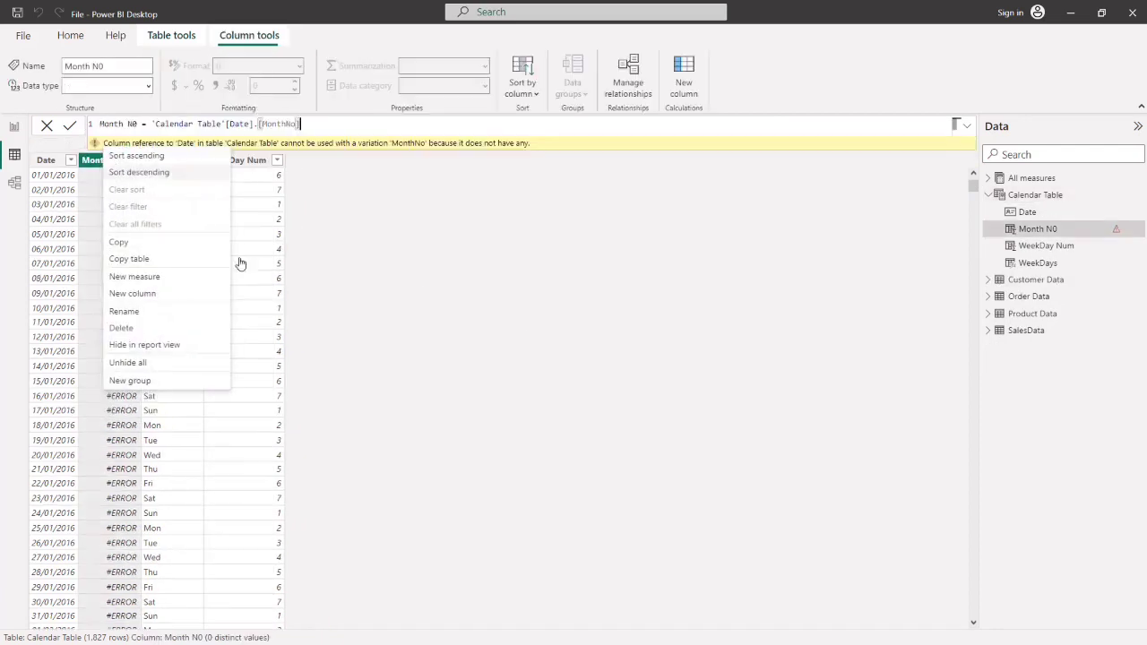
click(159, 331)
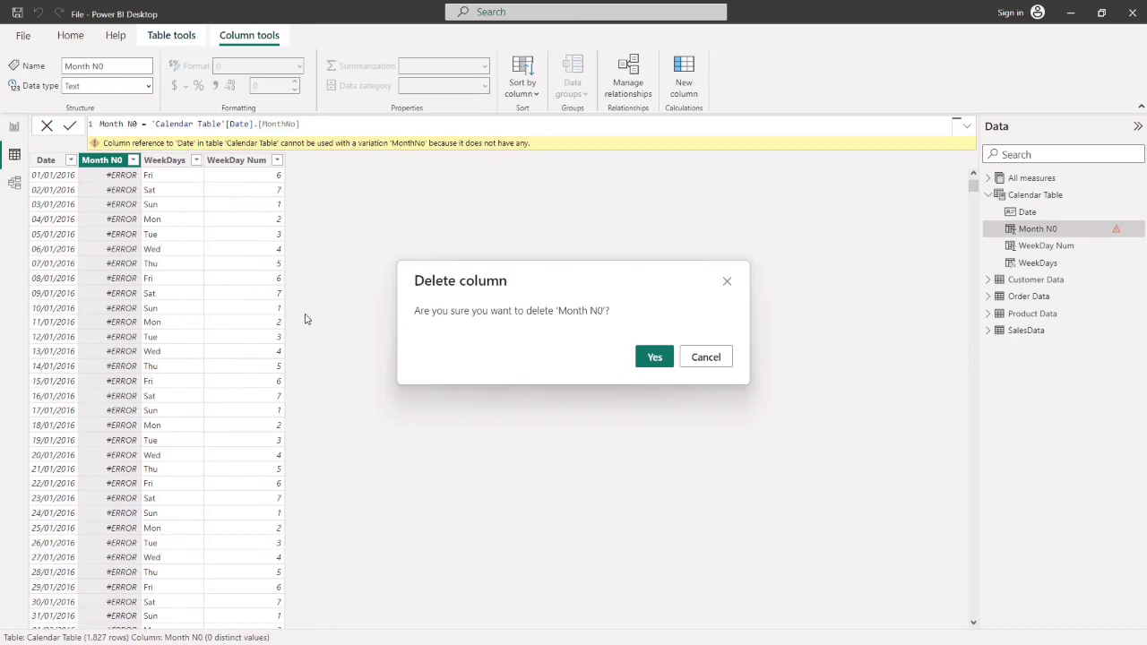
click(653, 356)
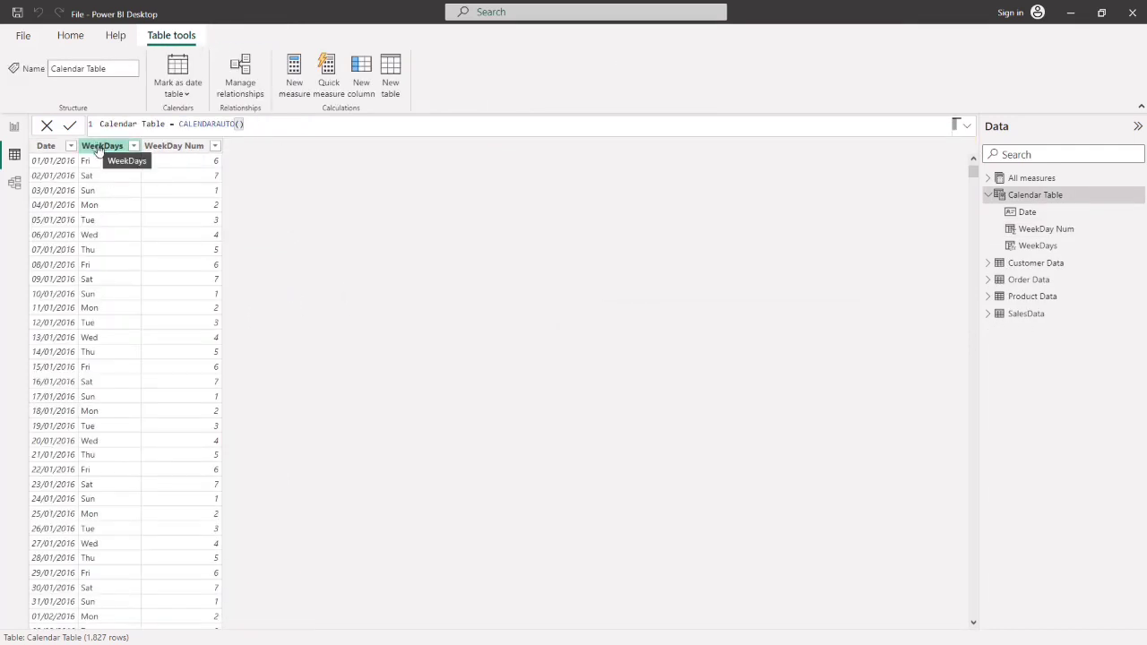
- Delete the WeekDays and WeekDay Num columns from the Calendar Table
click(103, 148)
right_click(103, 149)
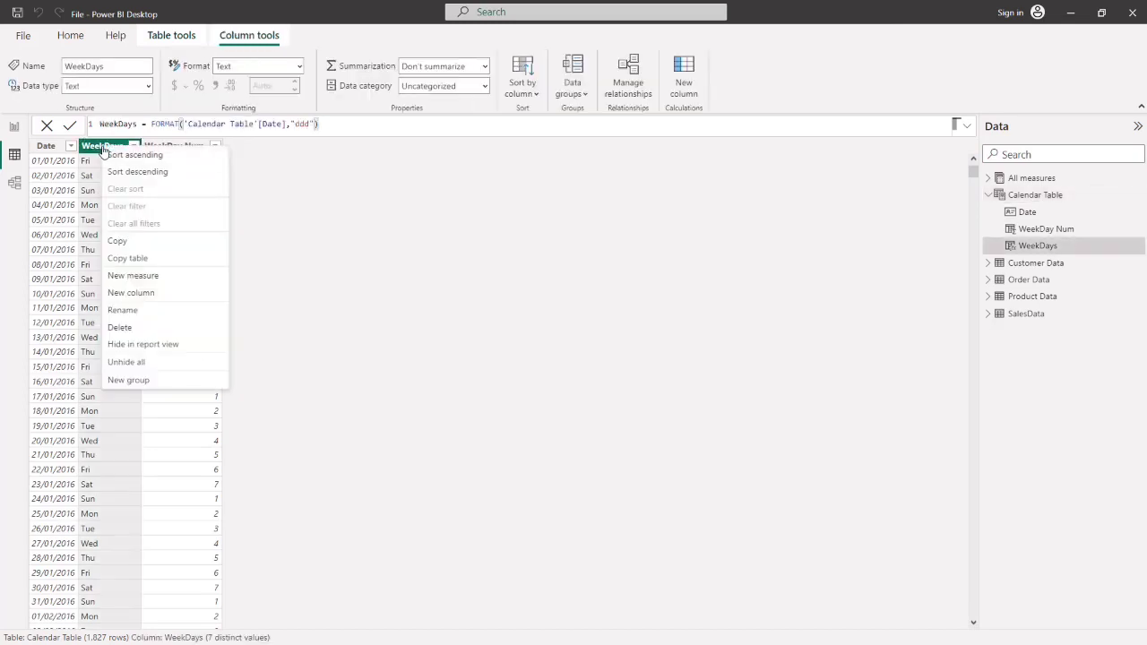
click(132, 328)
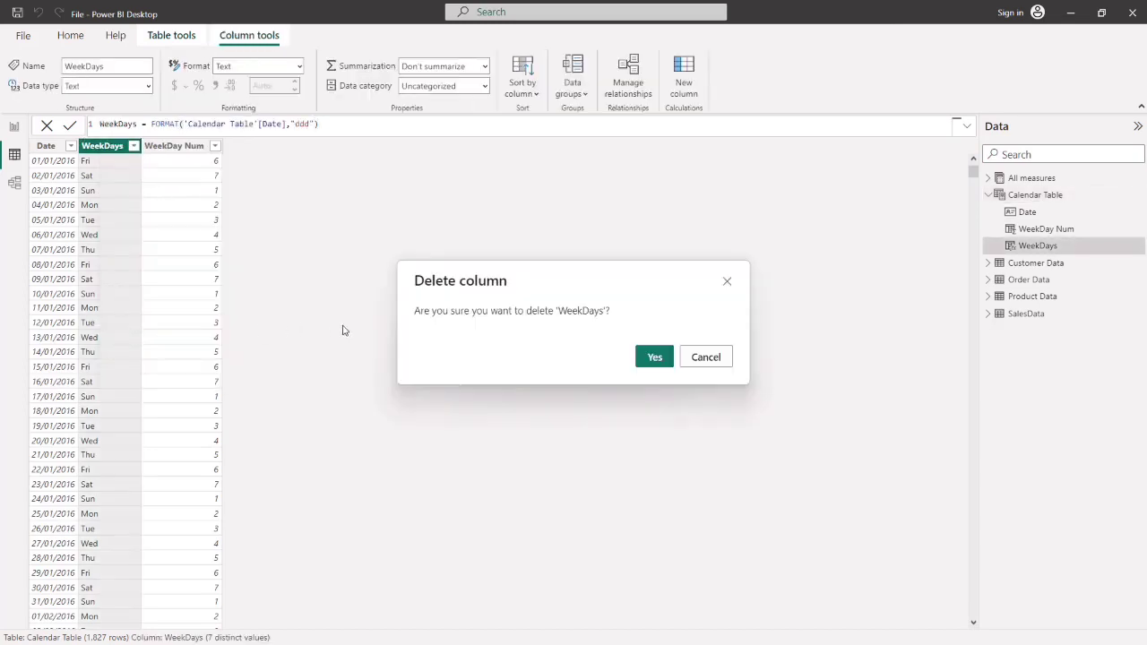
click(655, 357)
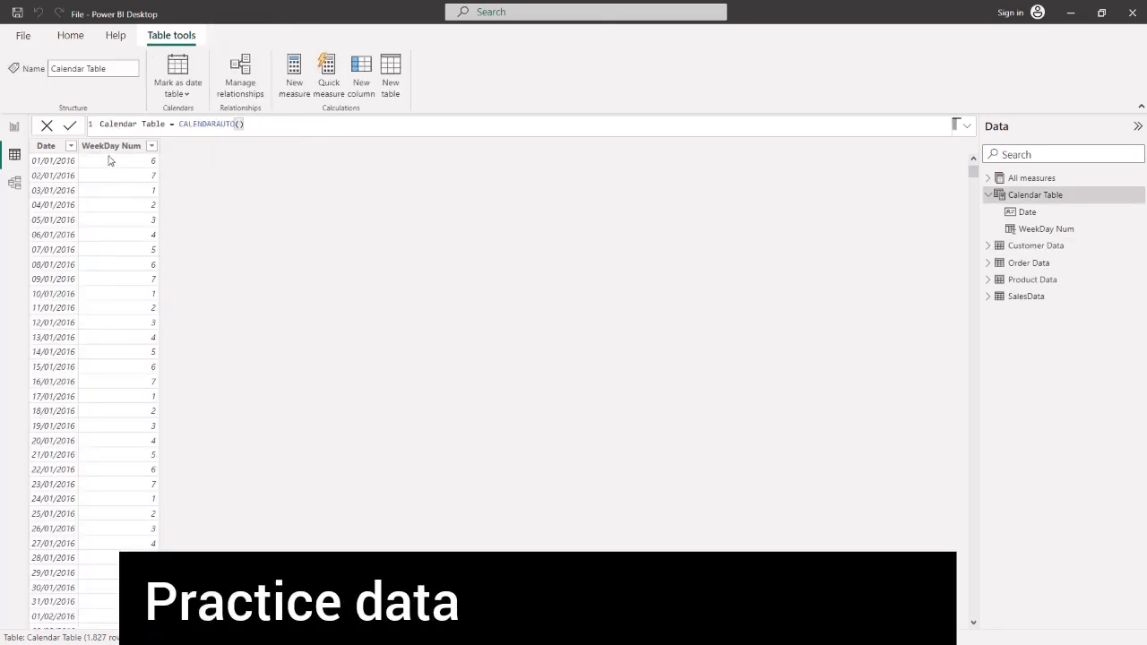
right_click(114, 154)
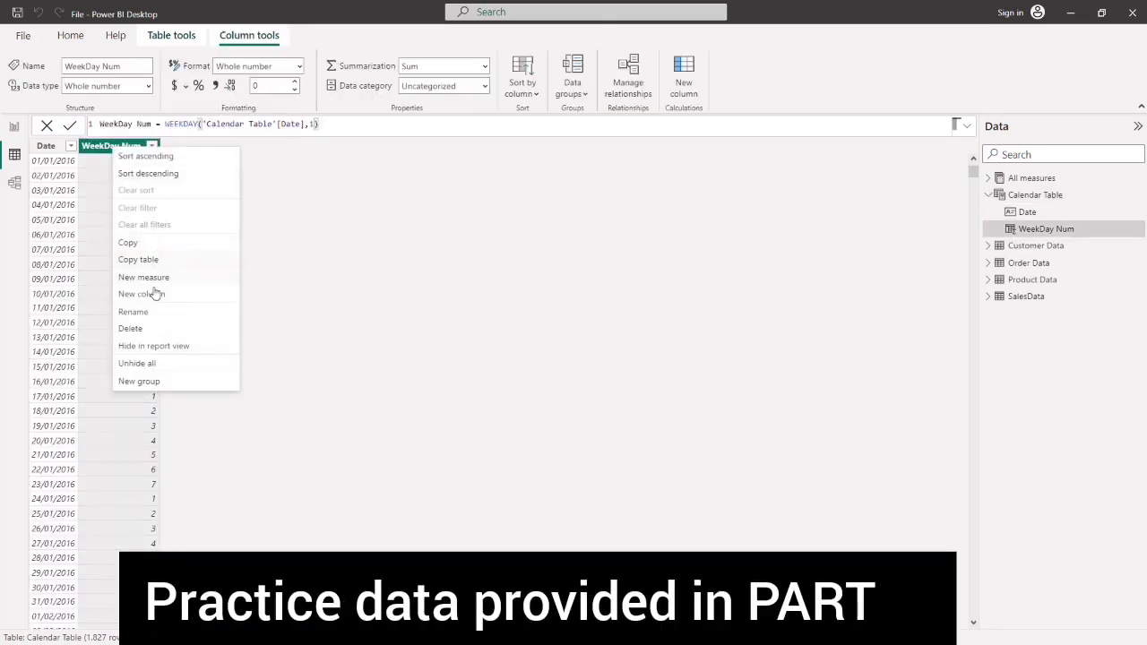
click(144, 328)
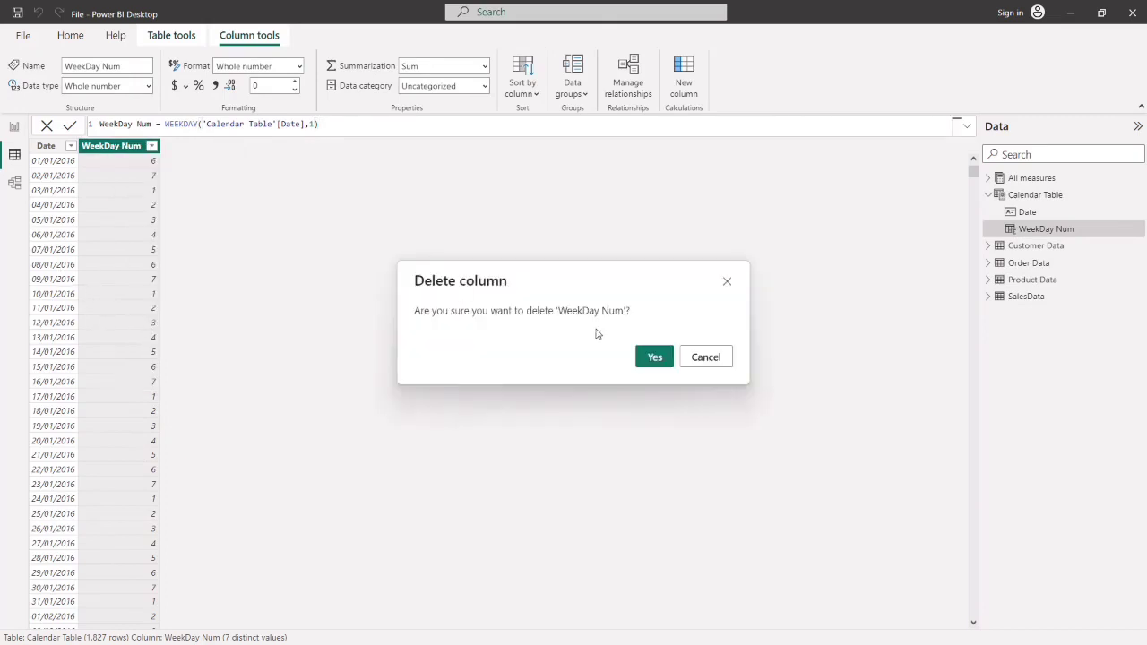
click(654, 356)
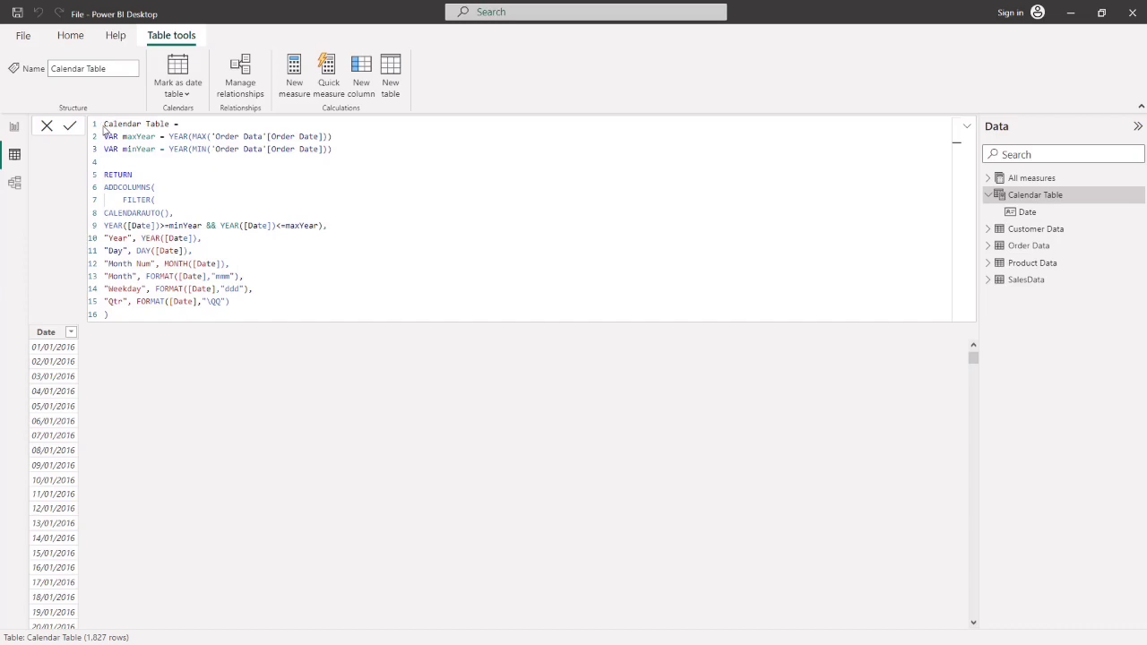
- Redefine the Calendar Table with CALENDARAUTO filtered between minYear and maxYear, adding Year, Day, Month Num, Month, Weekday and Qtr columns, and collapse the formula
key(Down)
drag(106, 137, 336, 152)
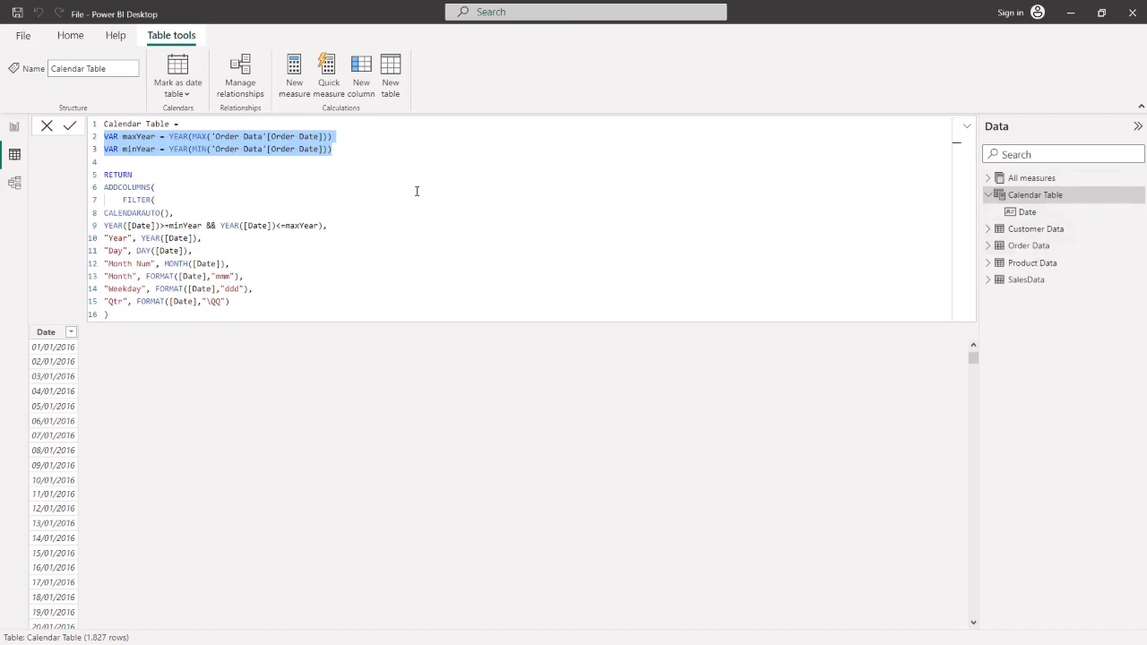
click(298, 164)
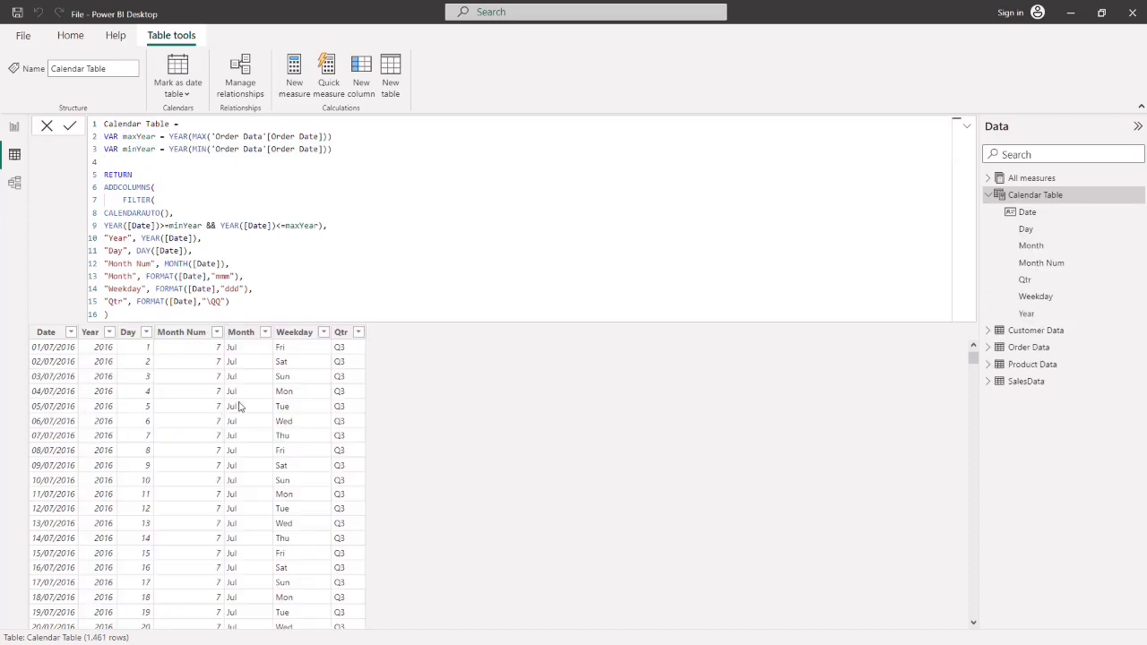
scroll(241, 402, down, 1)
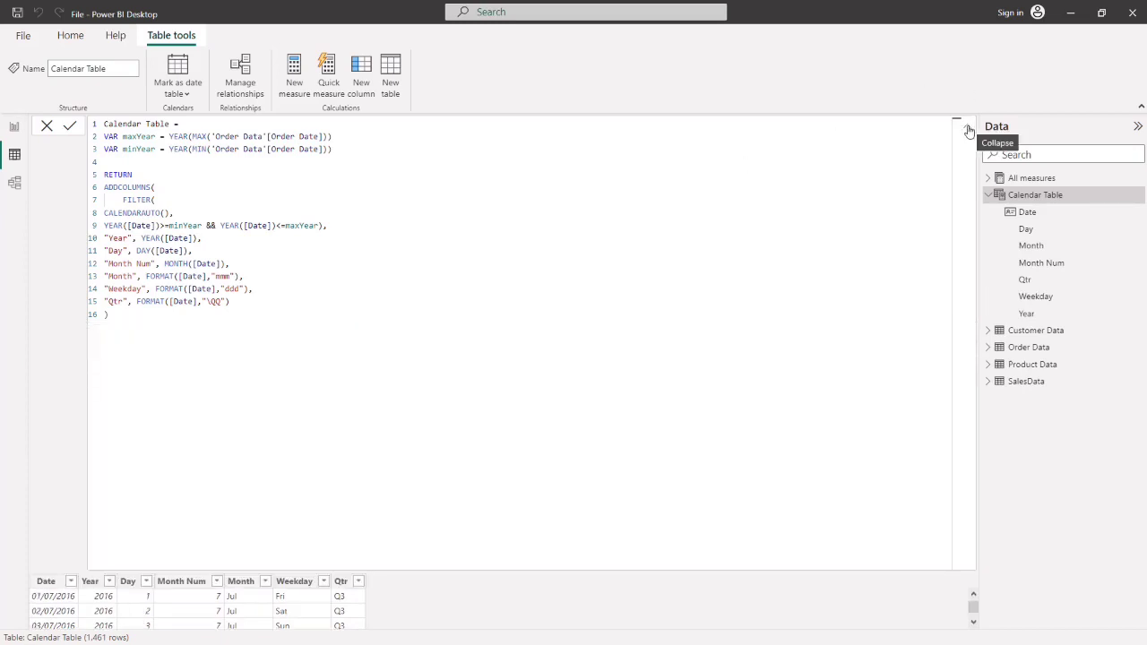
click(967, 127)
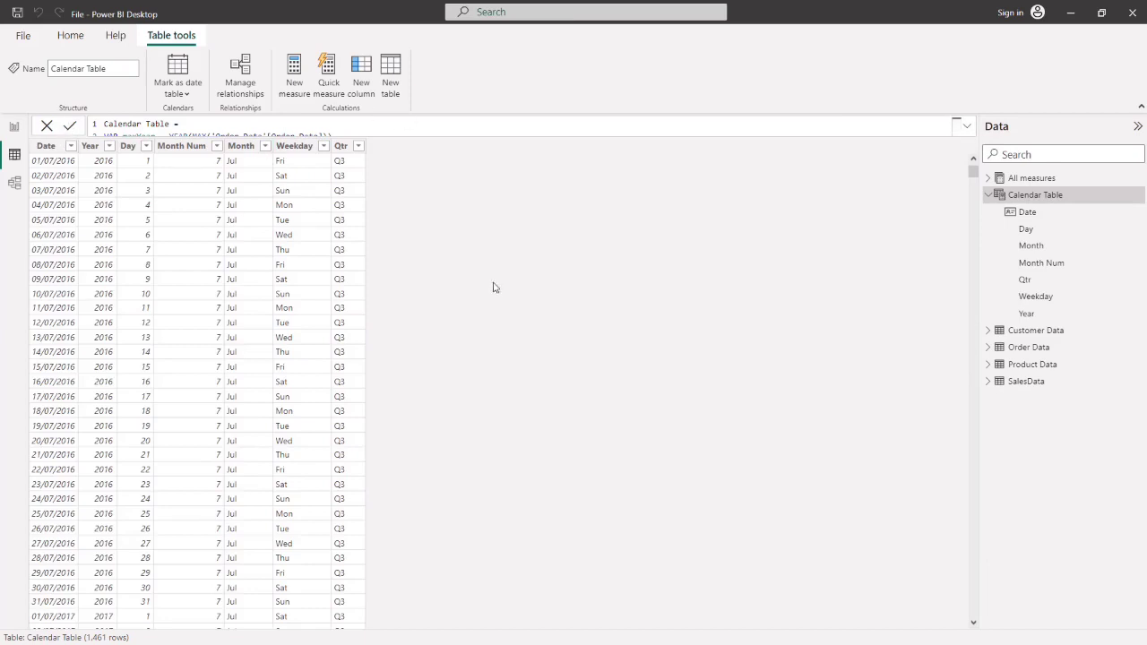
- Review the relationships between the tables in the model diagram and return to the report page
click(14, 182)
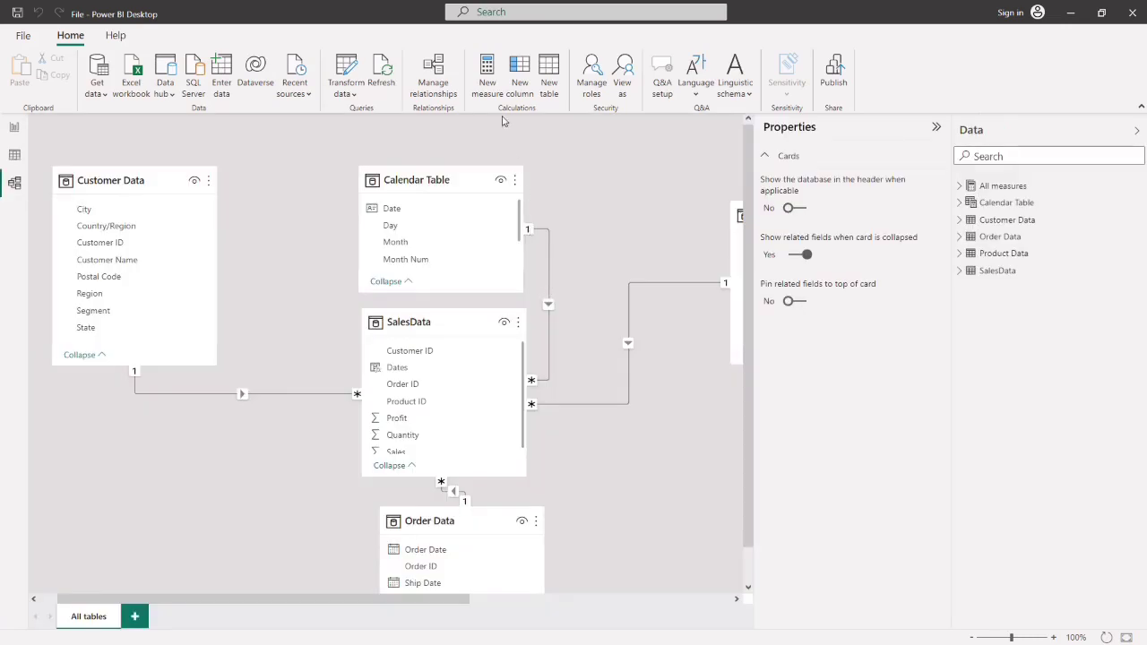
click(1137, 130)
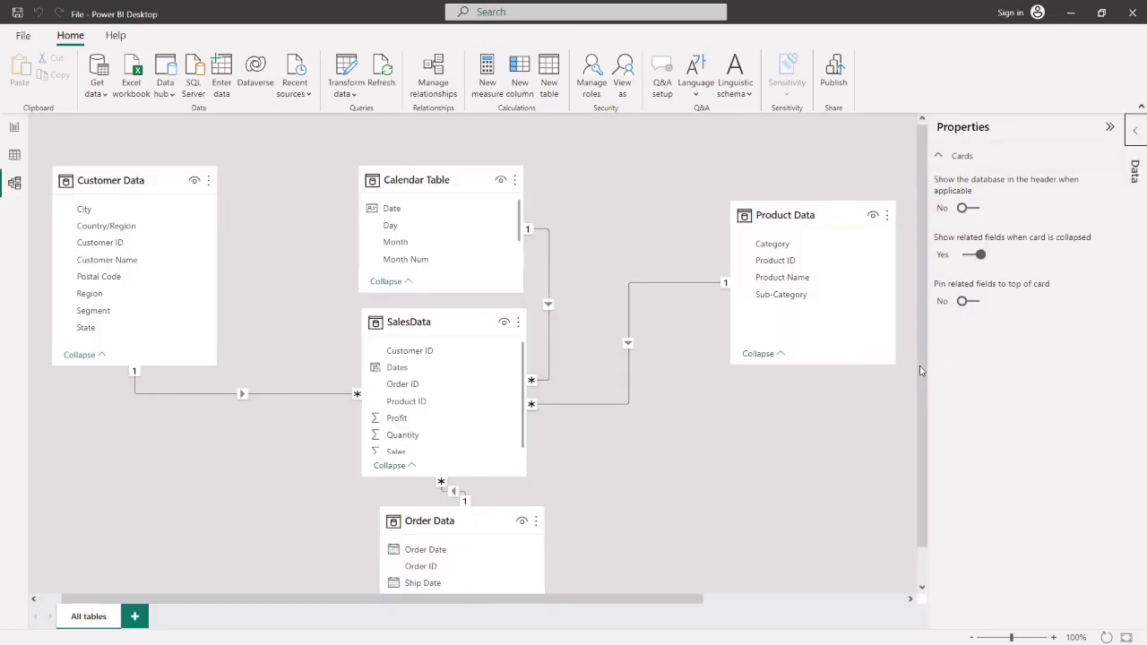
click(15, 130)
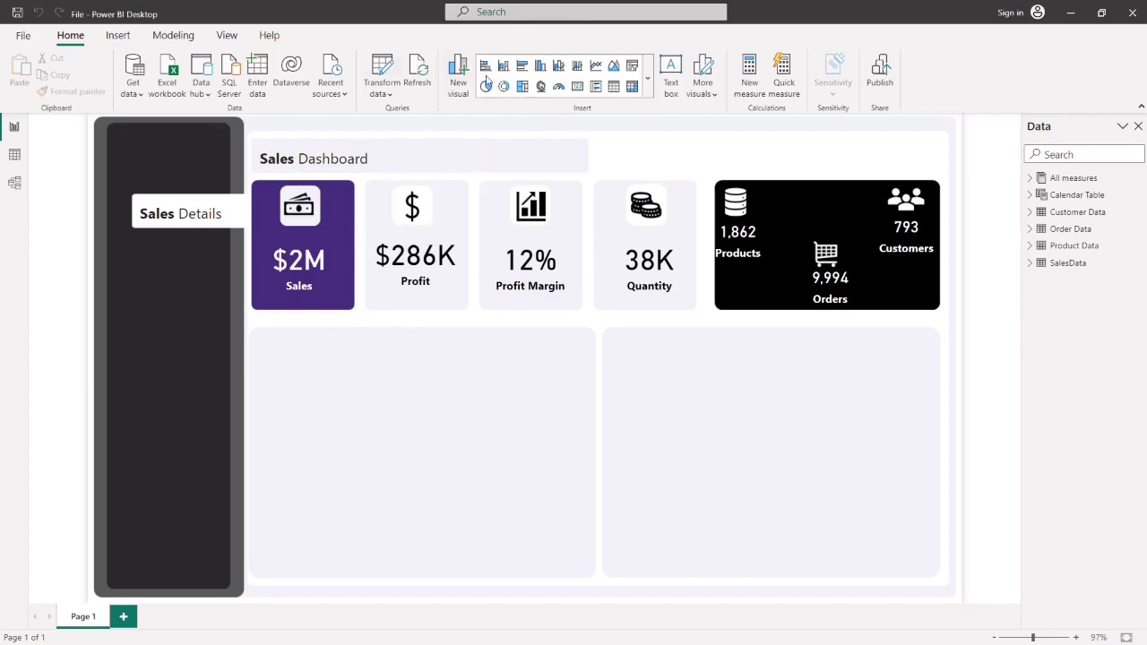
- Insert a map visual and enlarge it to fill the empty container below the Sales, Profit and Profit Margin cards
click(648, 80)
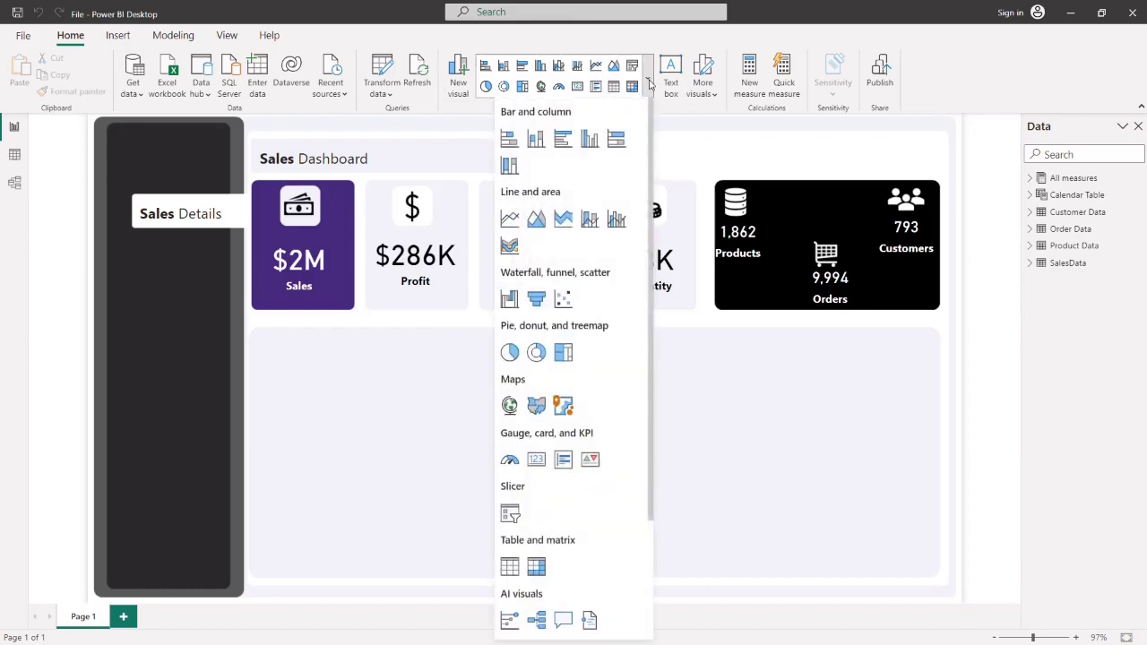
click(510, 407)
drag(188, 449, 302, 390)
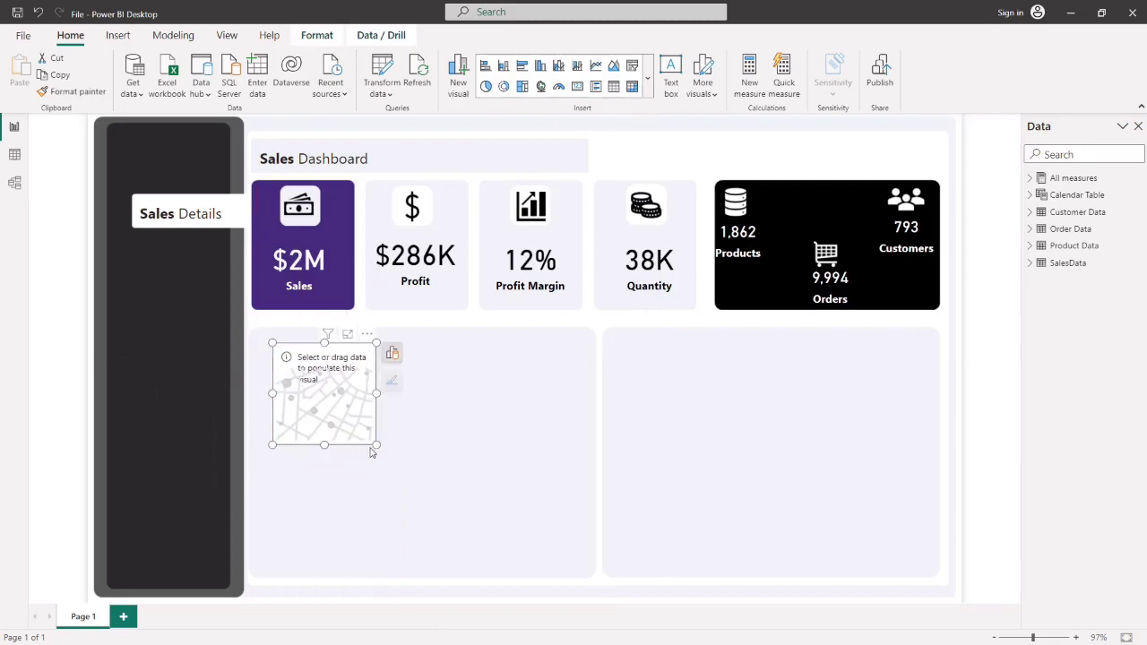
drag(373, 453, 576, 572)
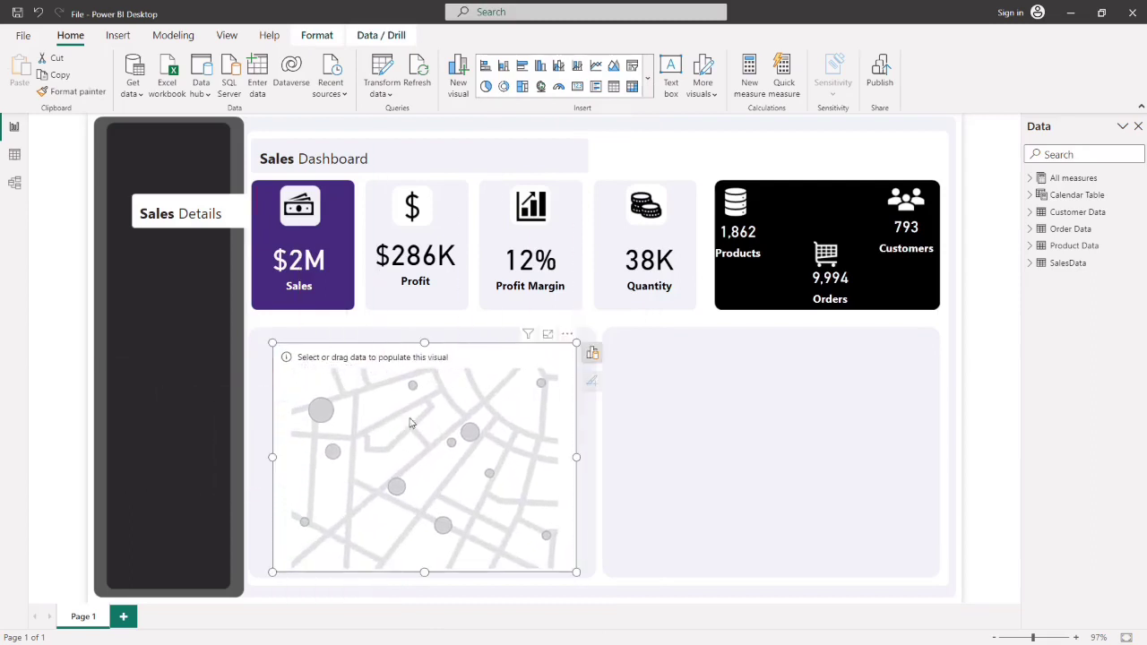
click(592, 353)
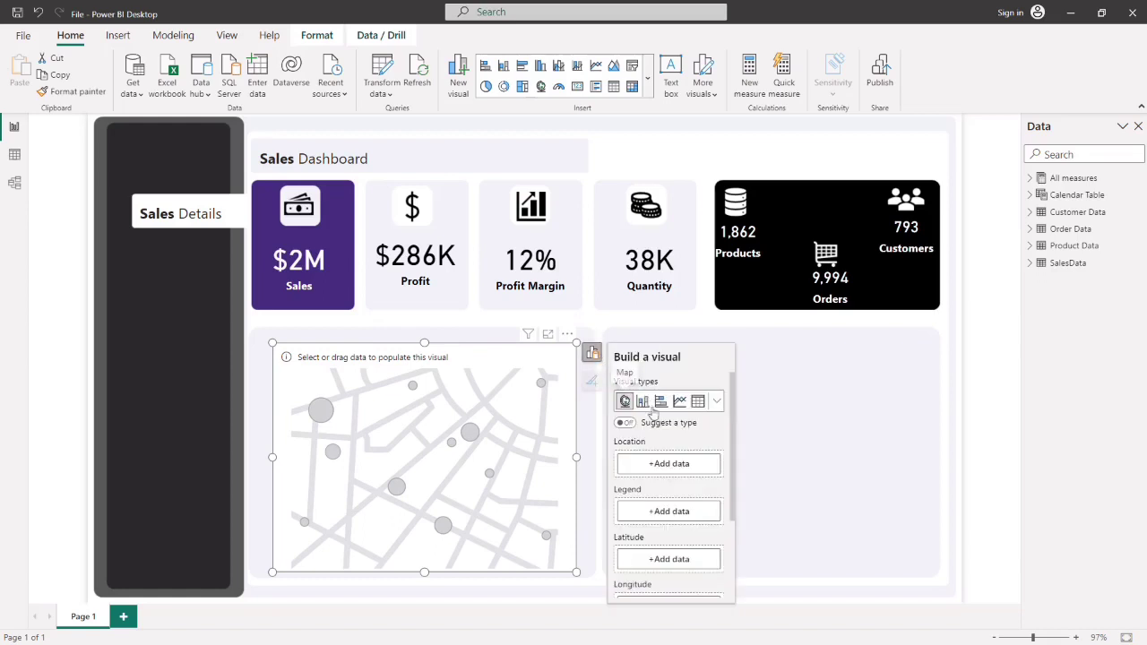
click(678, 466)
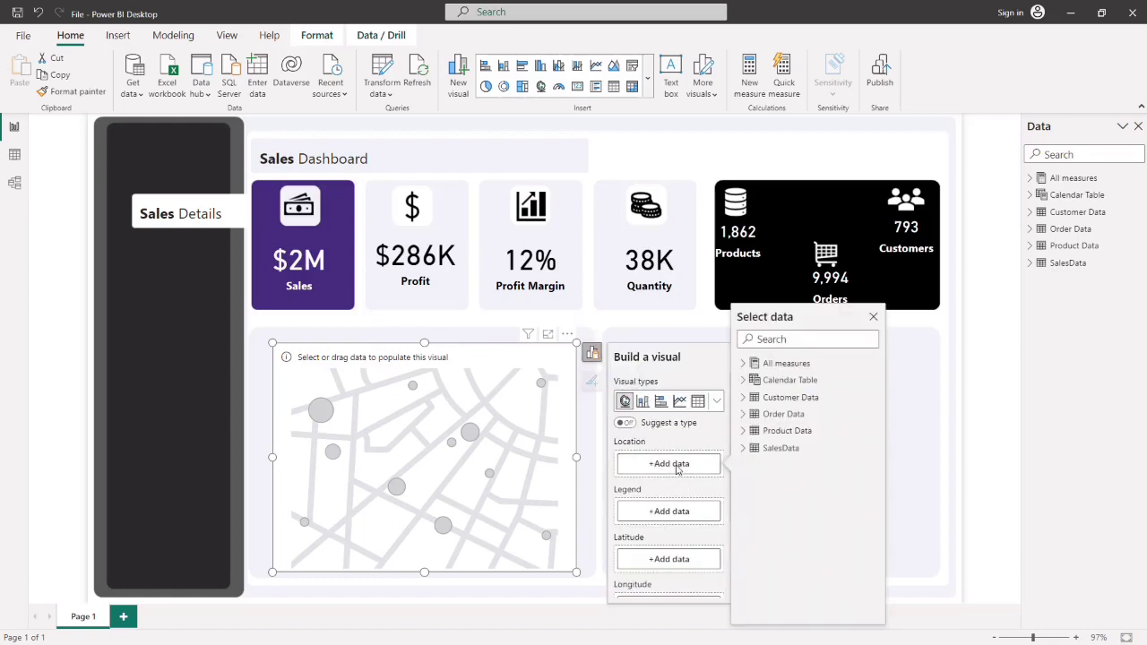
click(744, 398)
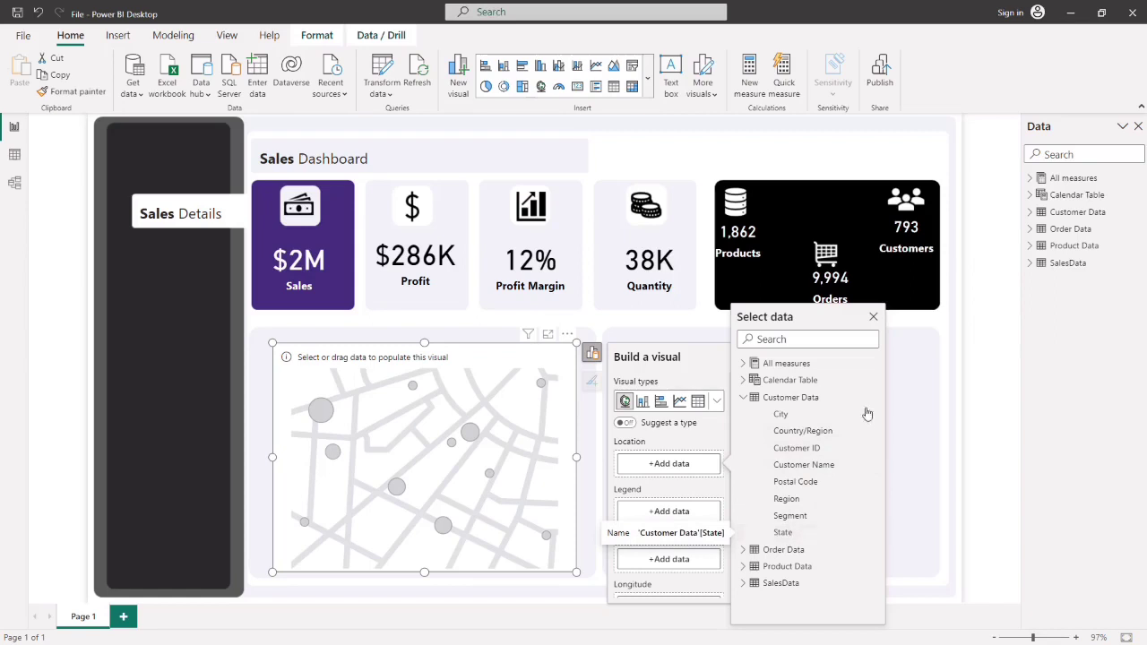
click(874, 316)
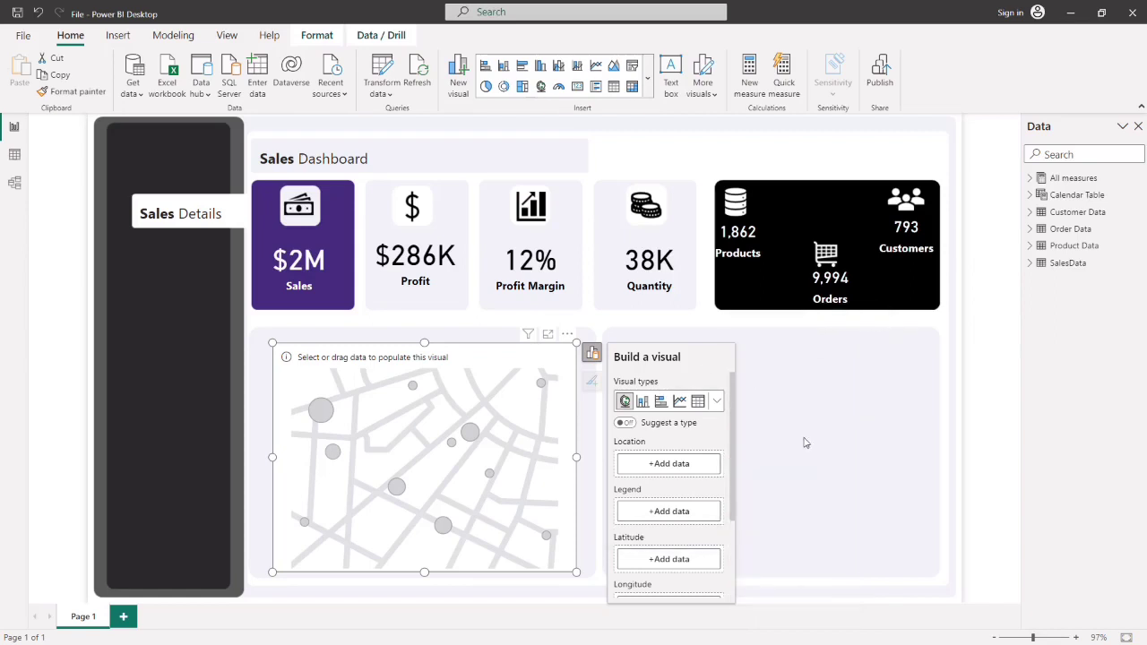
click(817, 434)
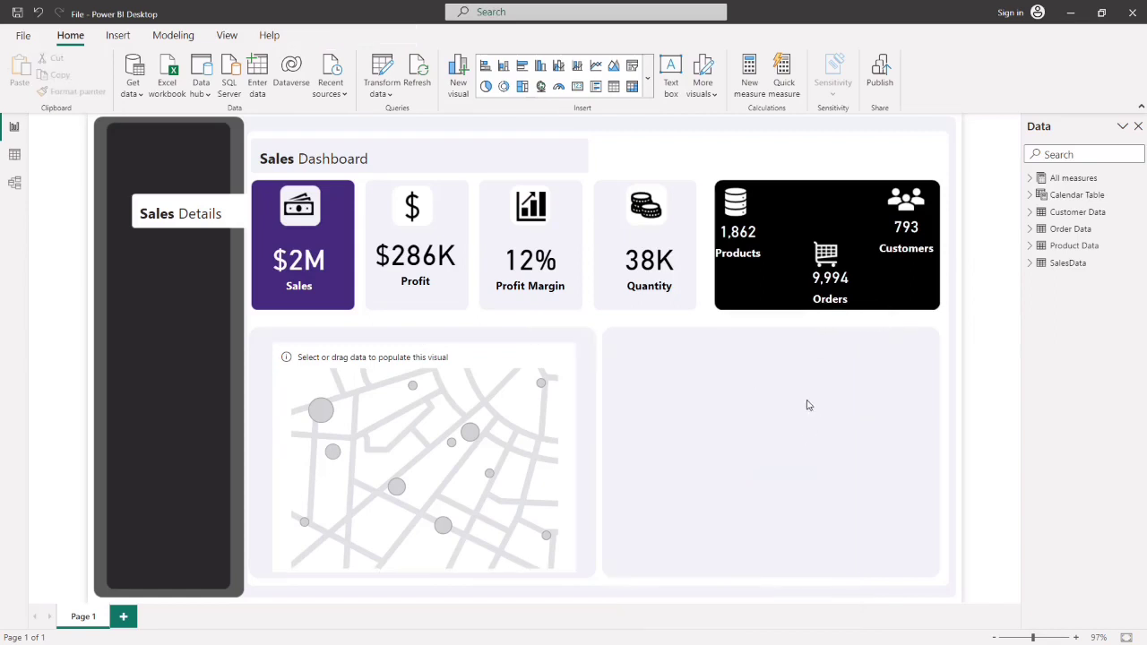
- Categorize the State column of the Customer Data table as State or Province
click(1031, 213)
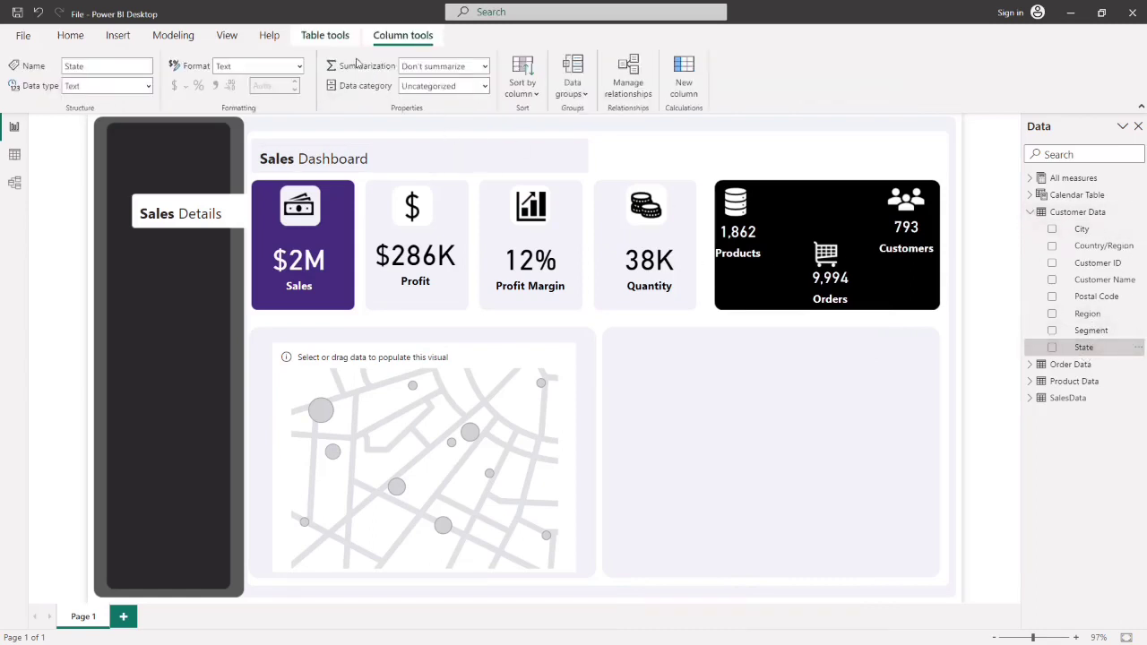
click(484, 86)
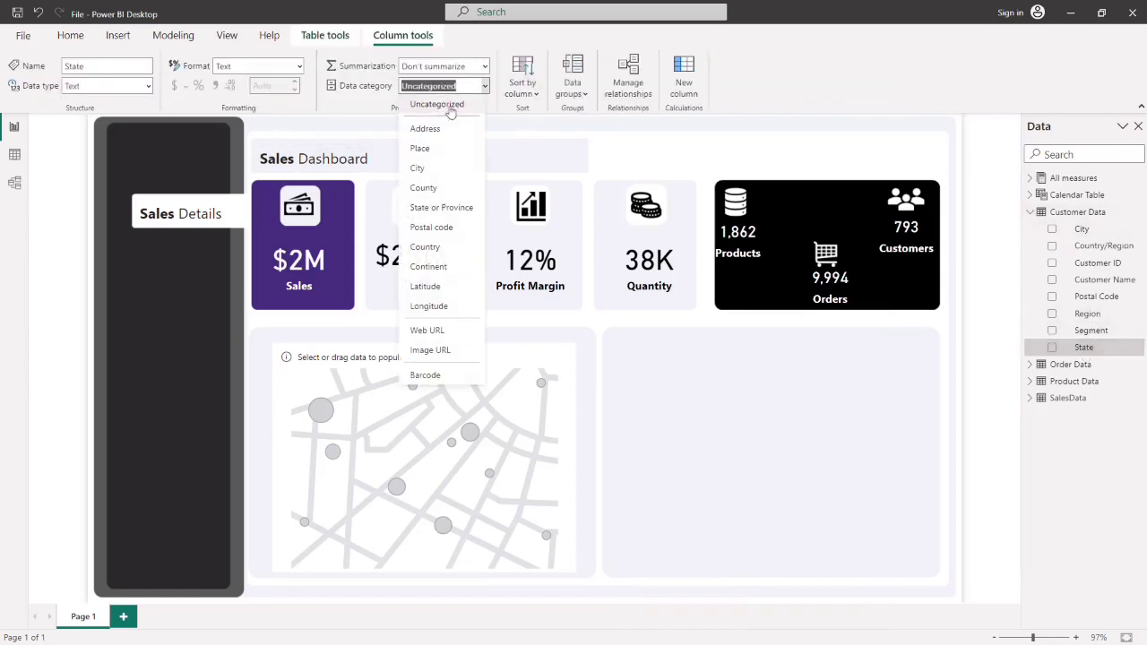
click(441, 208)
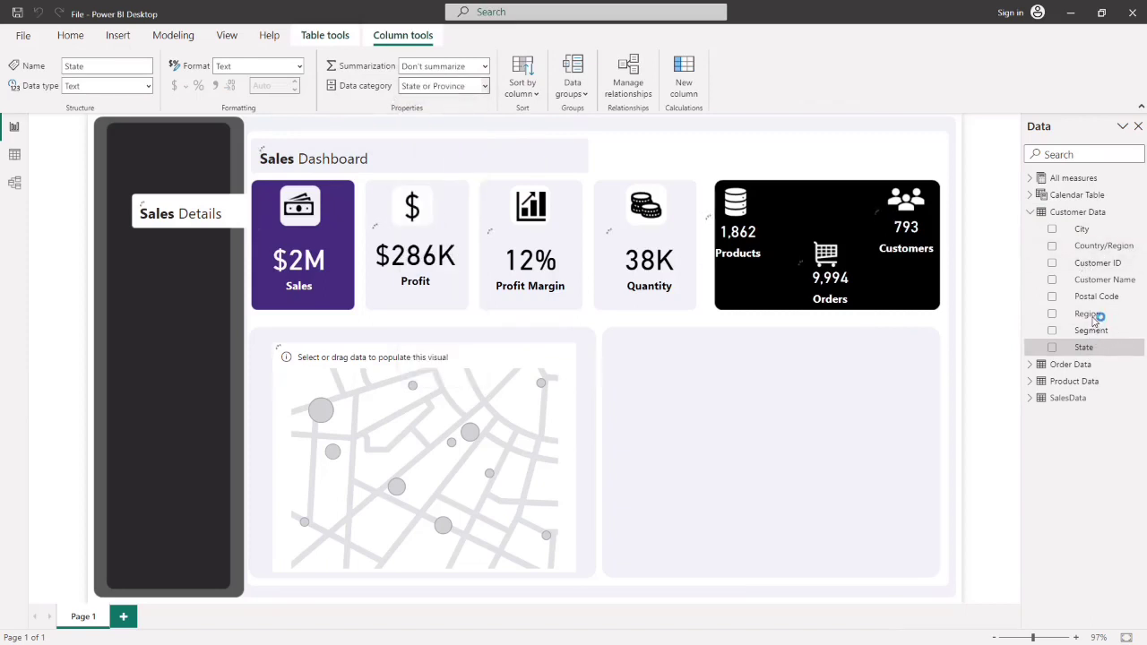
- Set the data category of the Customer Data table's Region column to Place and its Country/Region column to Country
click(1090, 317)
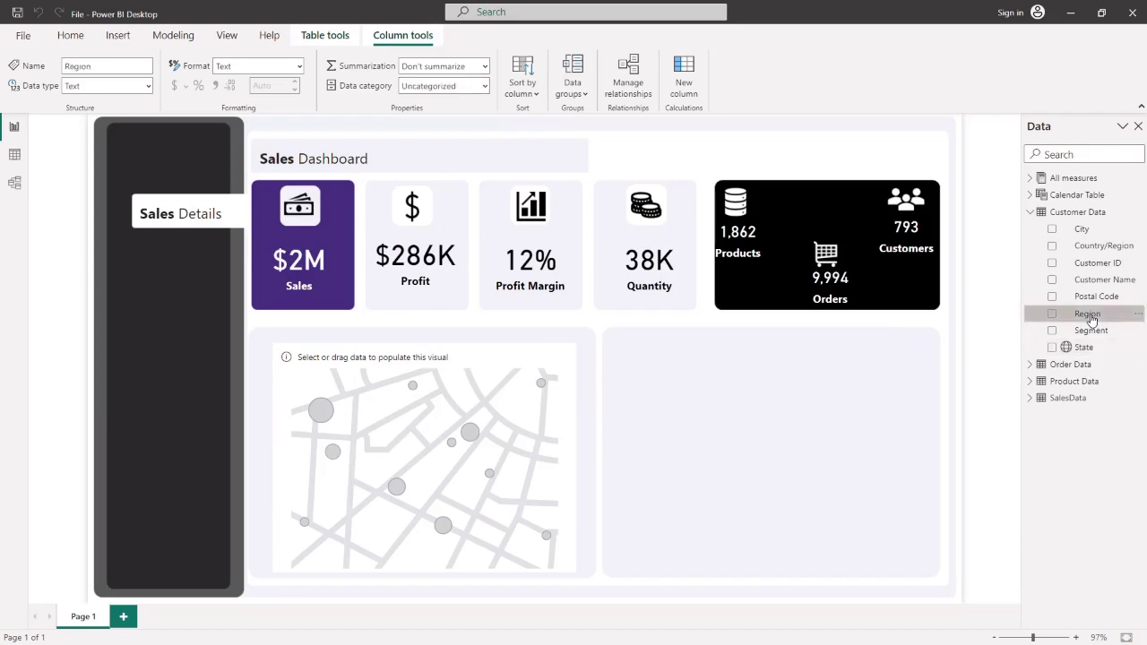
click(485, 87)
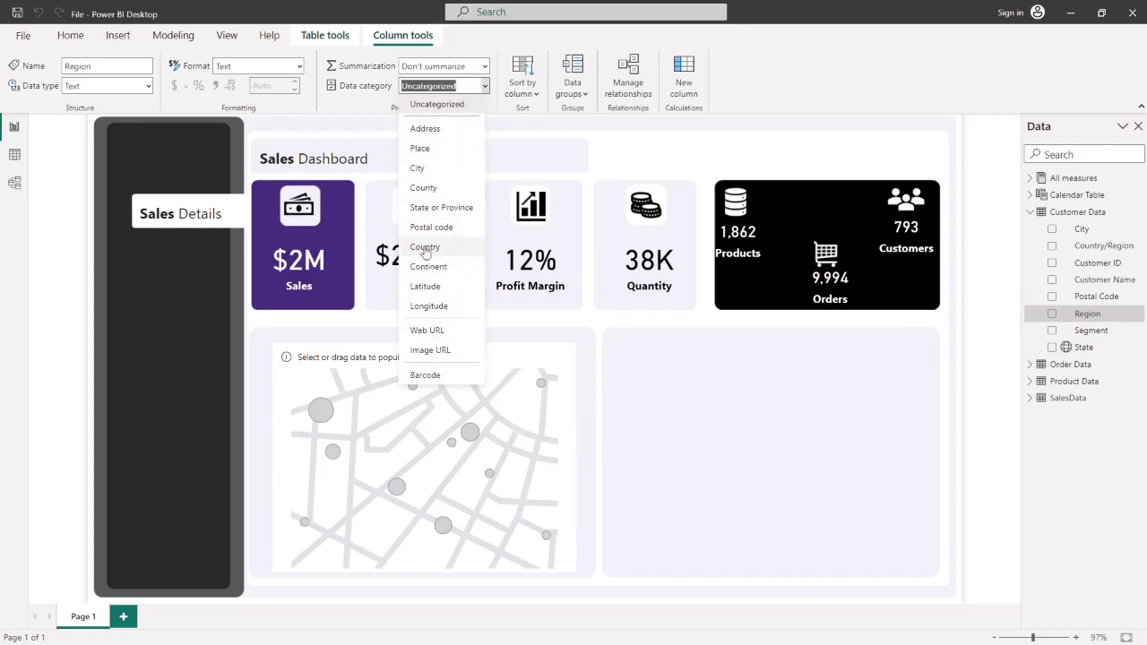
click(421, 152)
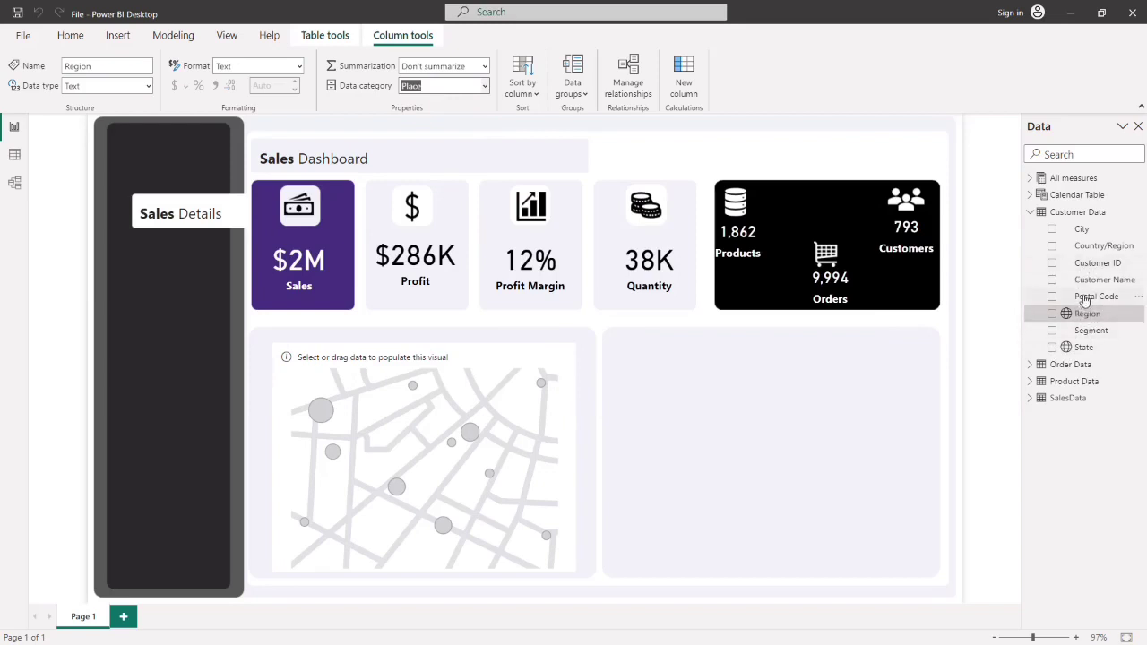
click(1088, 251)
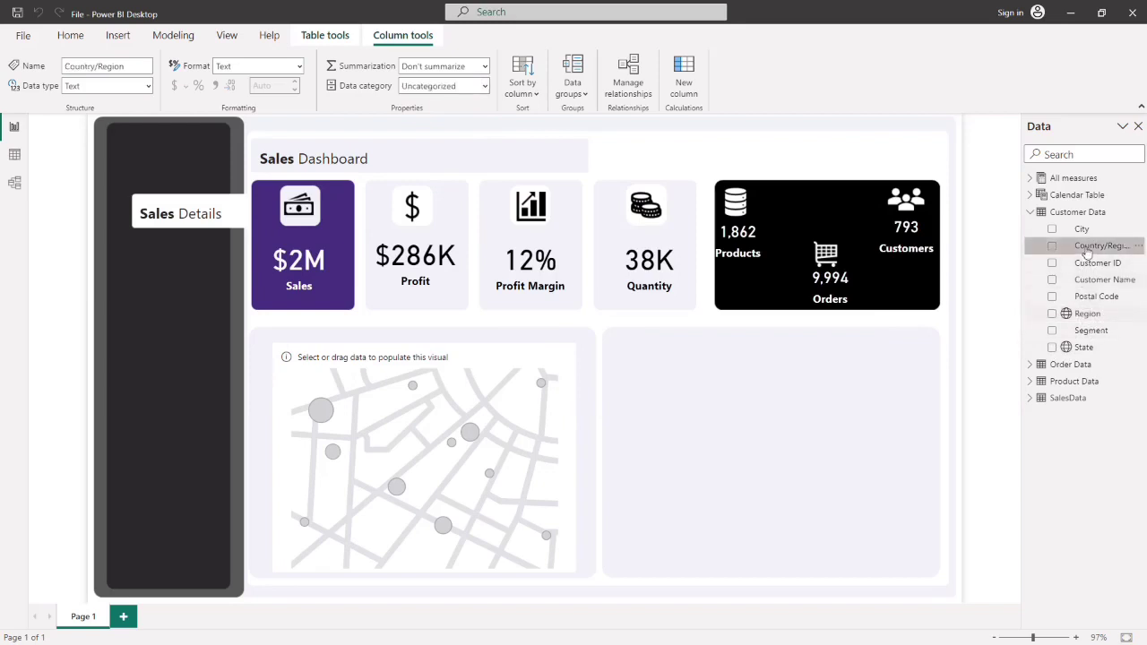
click(484, 90)
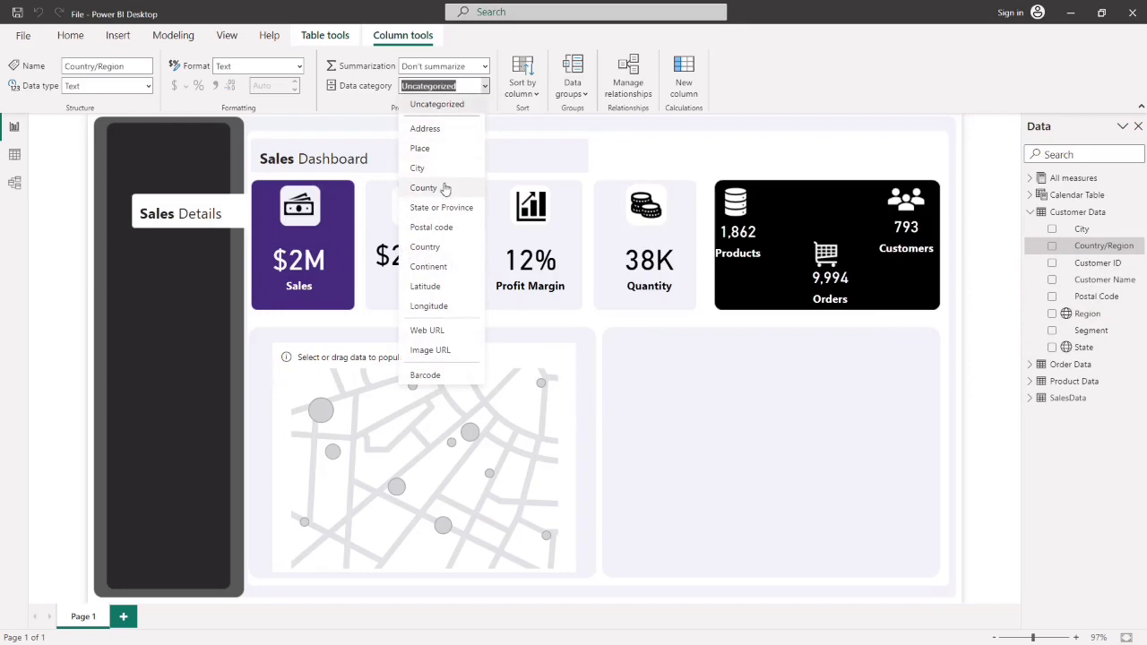
click(443, 249)
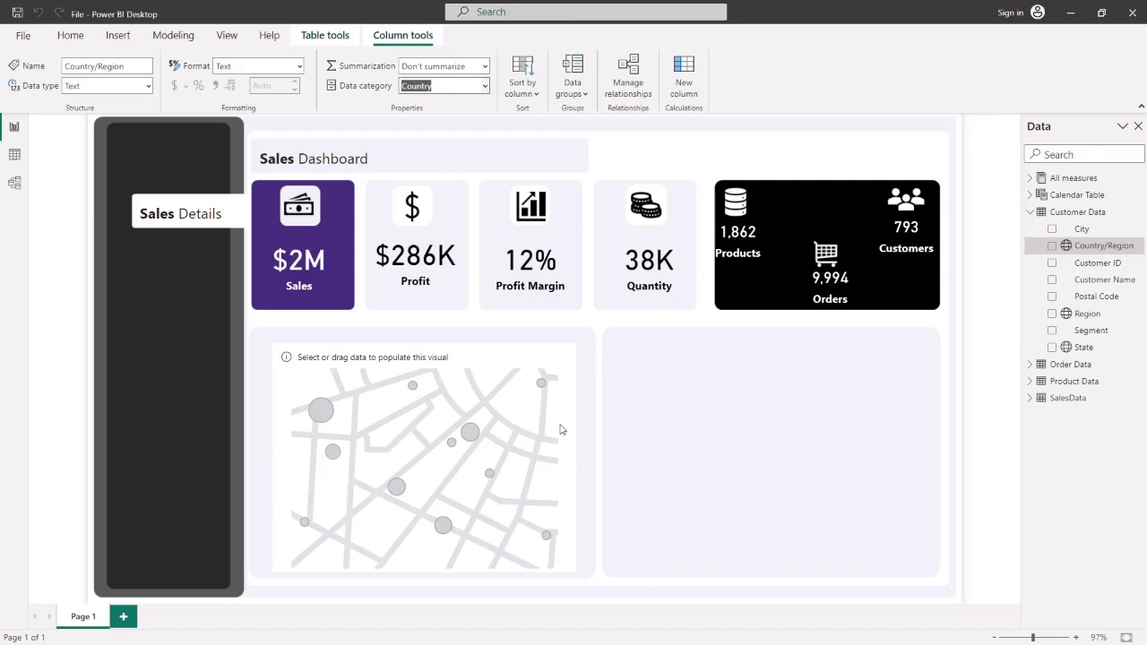
- Assign the State field from Customer Data to the location of the empty map visual
click(541, 387)
click(591, 353)
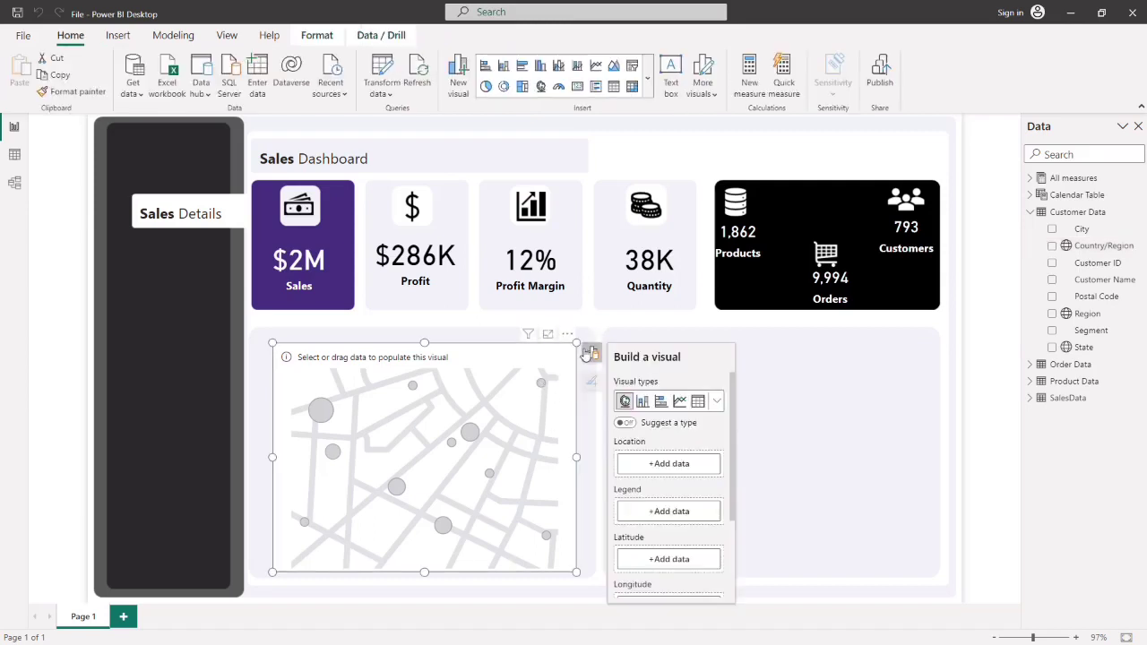
click(678, 473)
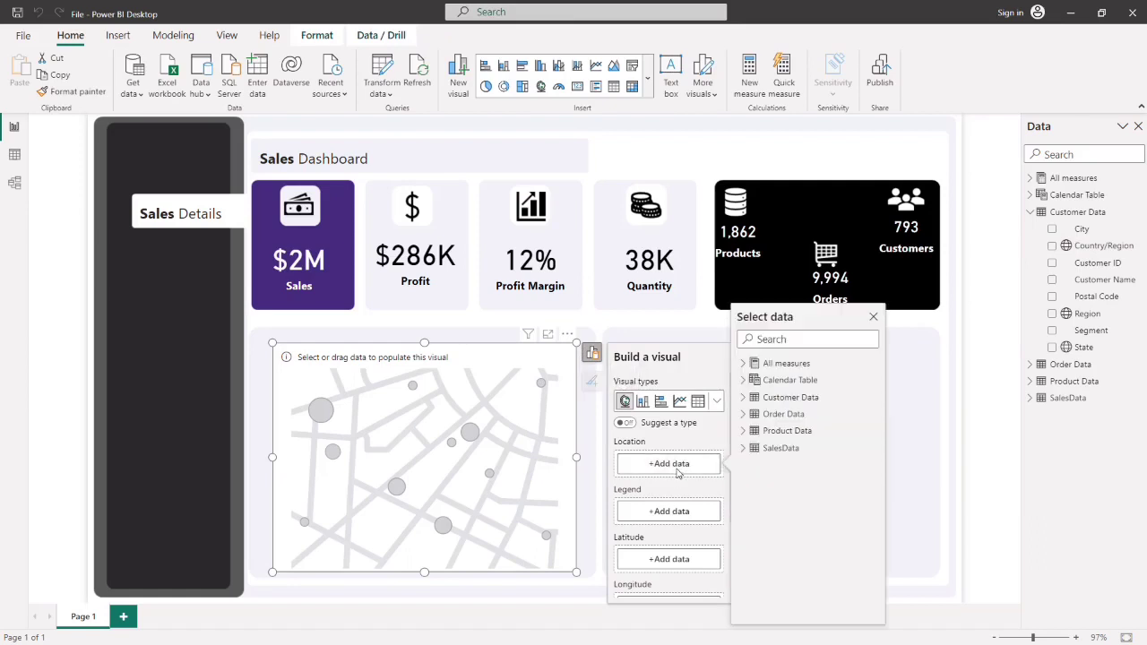
click(743, 398)
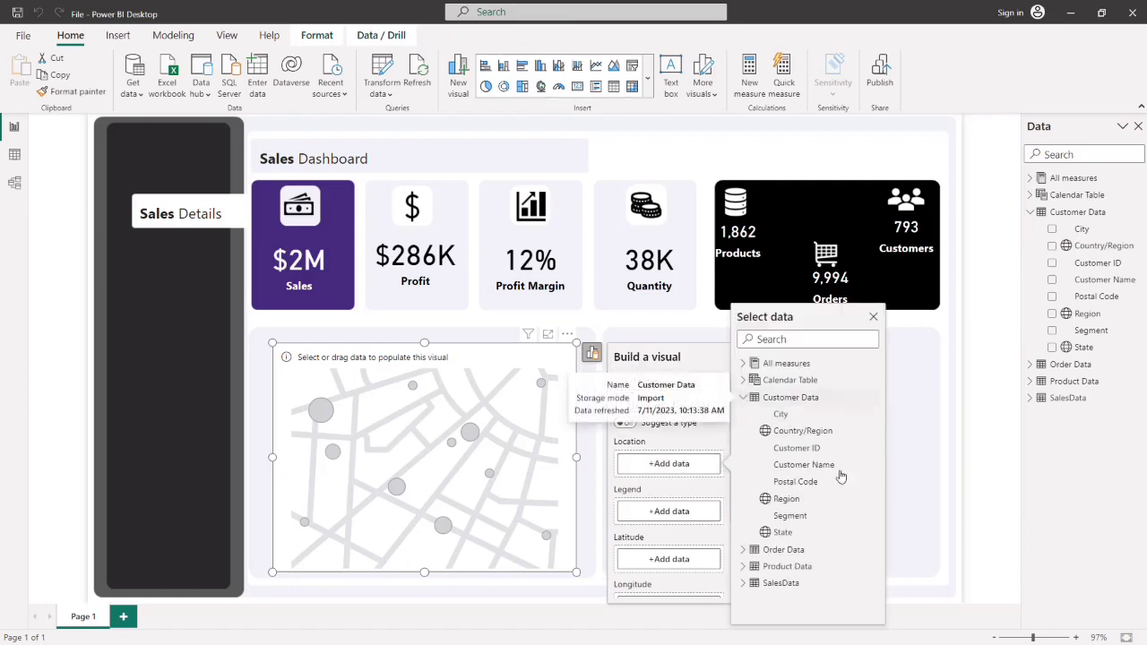
click(783, 532)
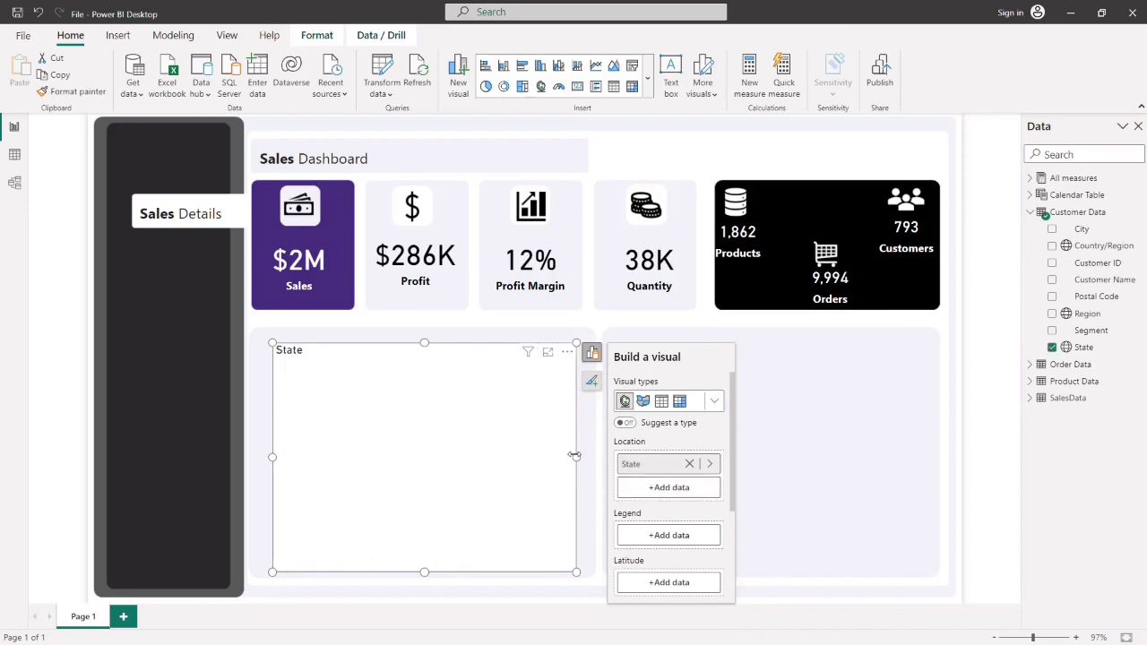
- Extend the map's left, right and upper edges so it fills the container below the cards
drag(579, 457, 587, 459)
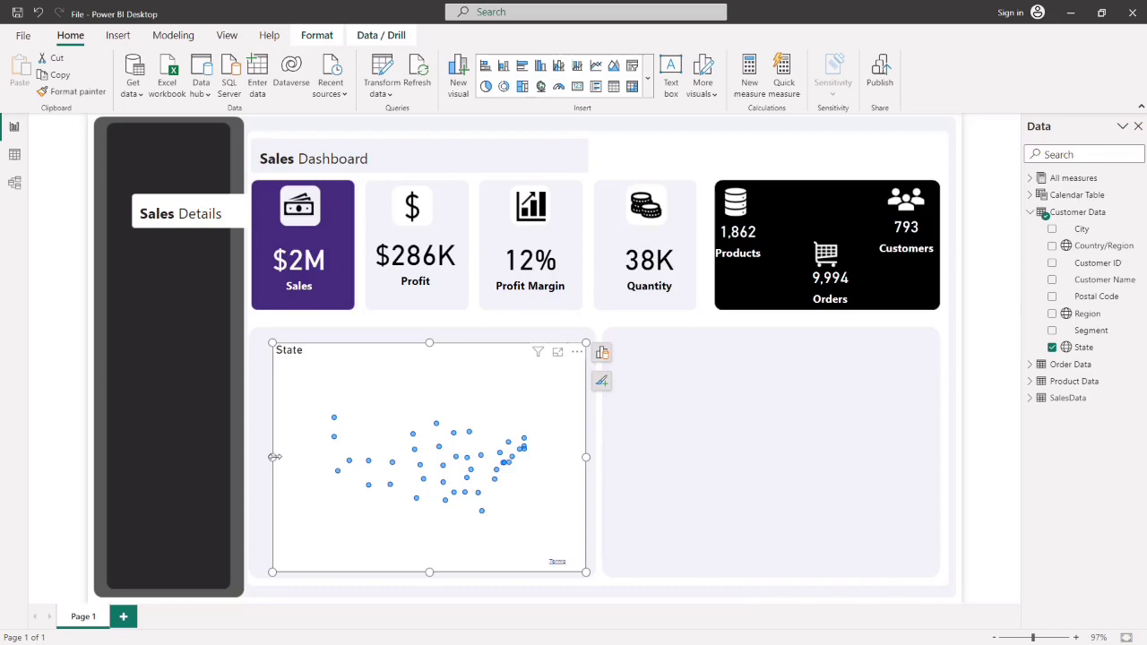
drag(274, 459, 258, 459)
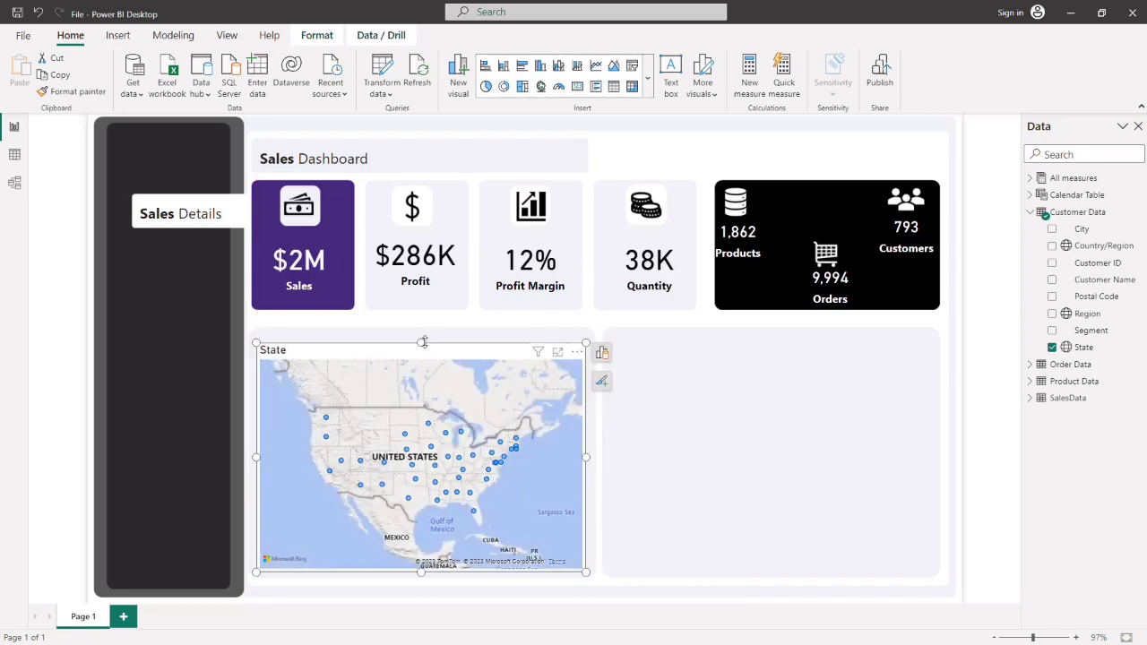
drag(420, 341, 423, 335)
click(591, 320)
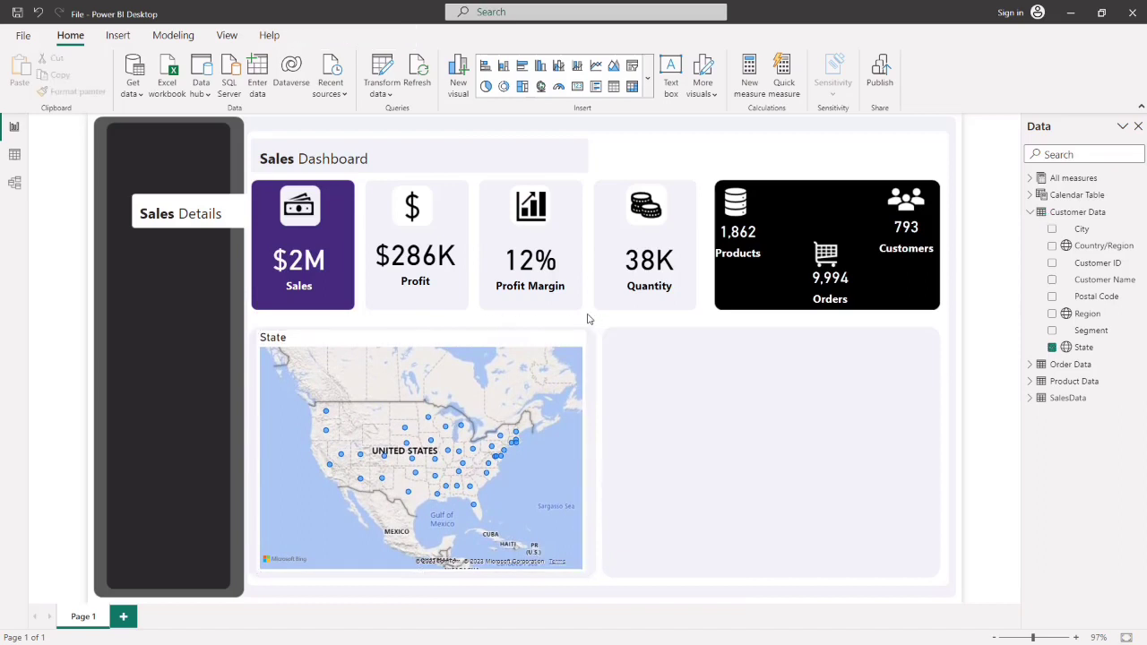
click(583, 484)
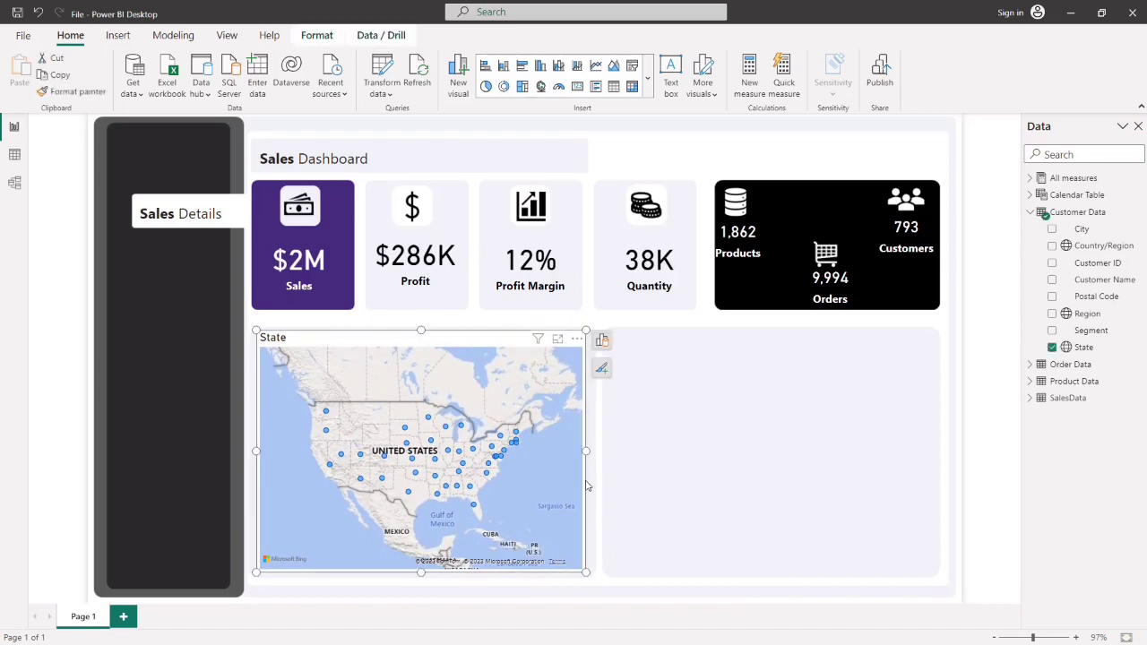
drag(589, 453, 594, 452)
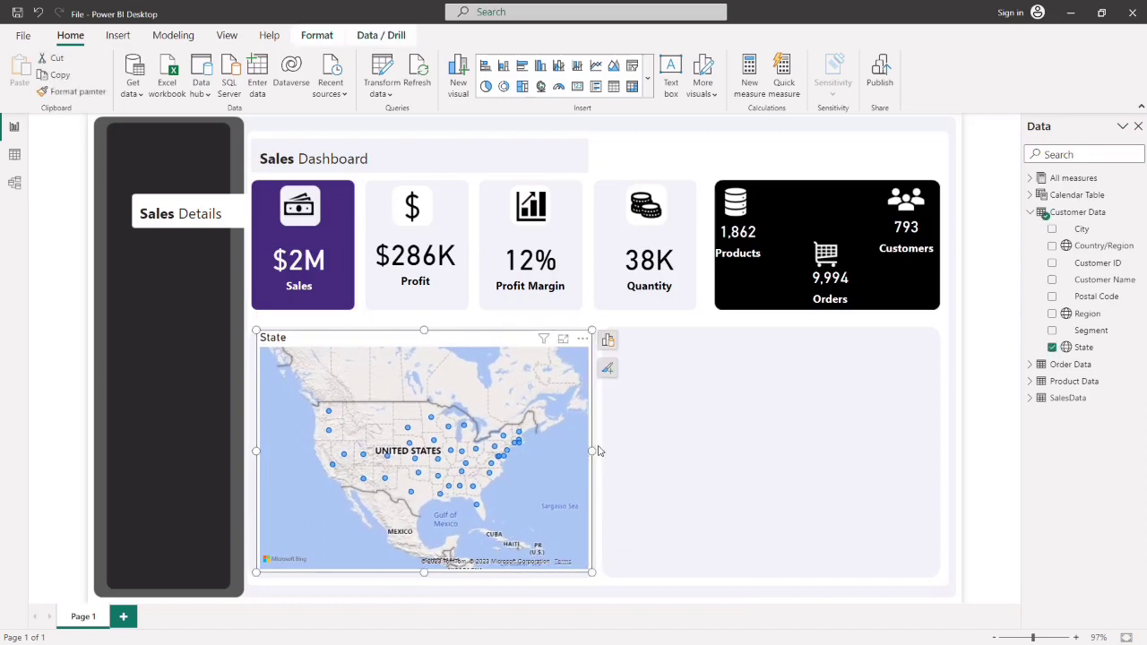
- Size the map's bubbles by the Sales measure from All measures and deselect the map
click(607, 340)
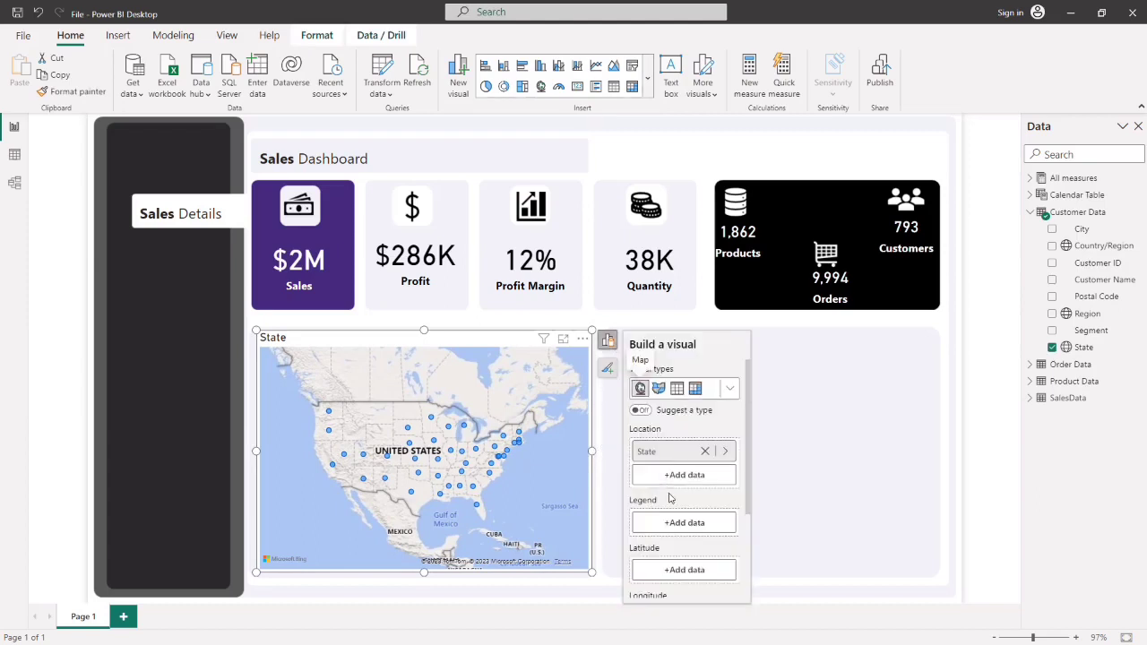
scroll(670, 480, down, 3)
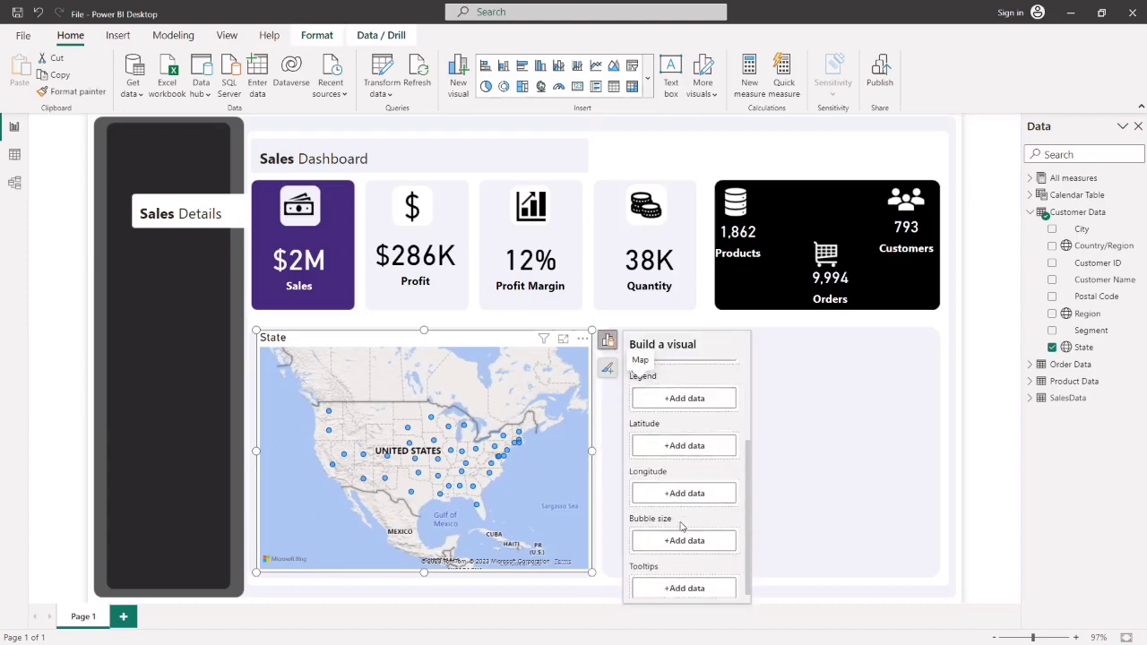
click(671, 538)
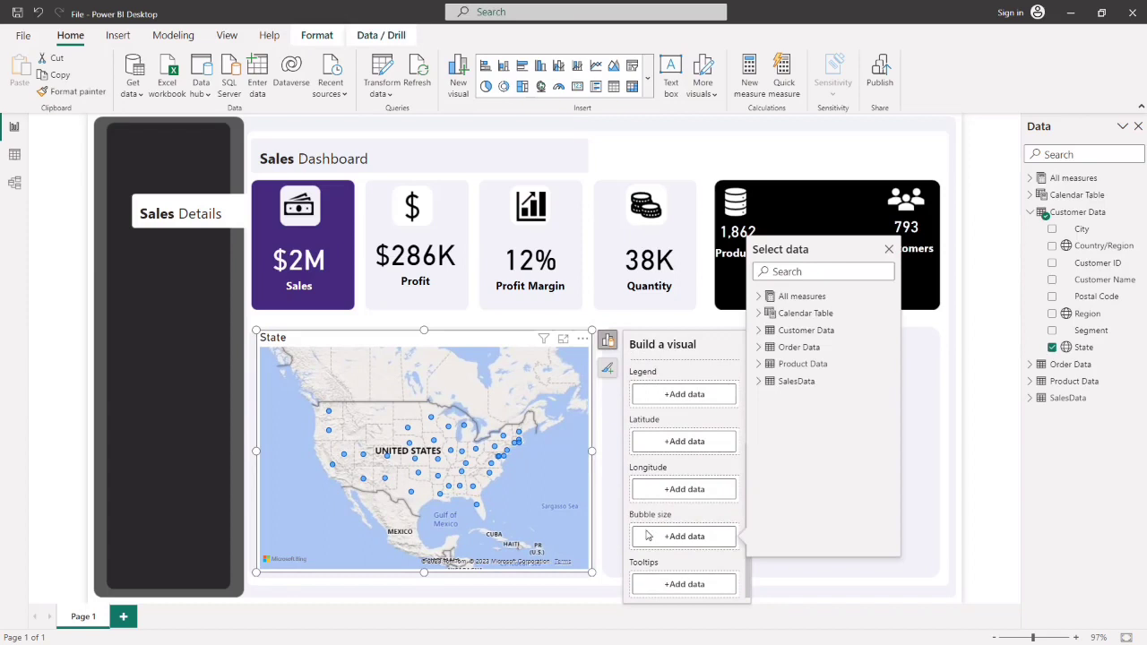
click(759, 297)
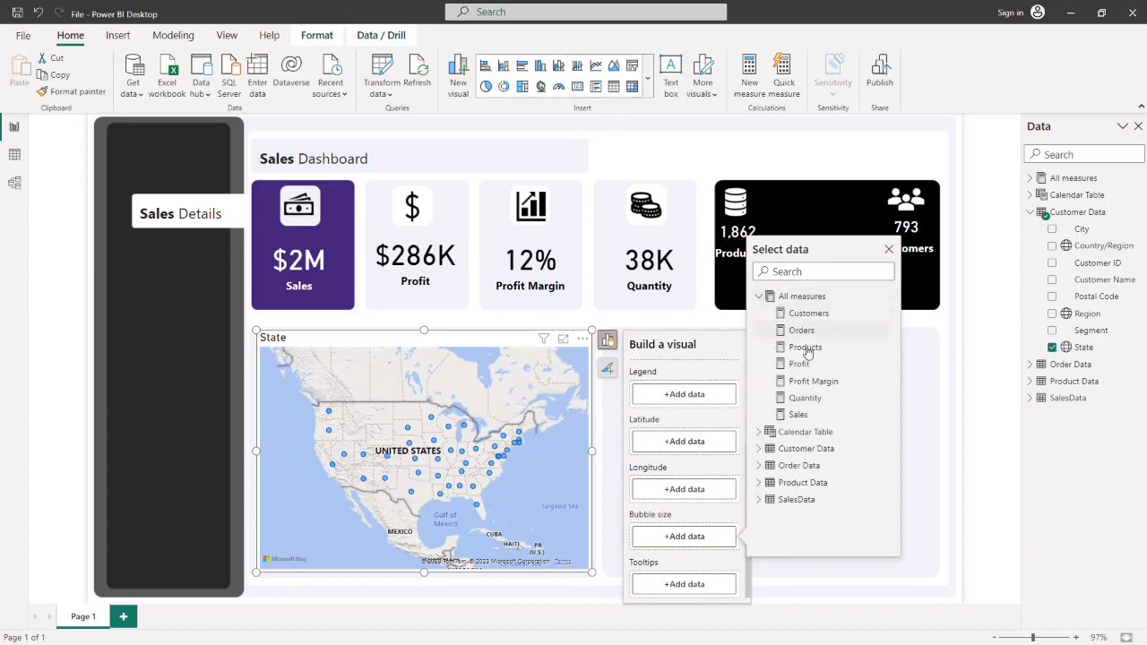
click(799, 414)
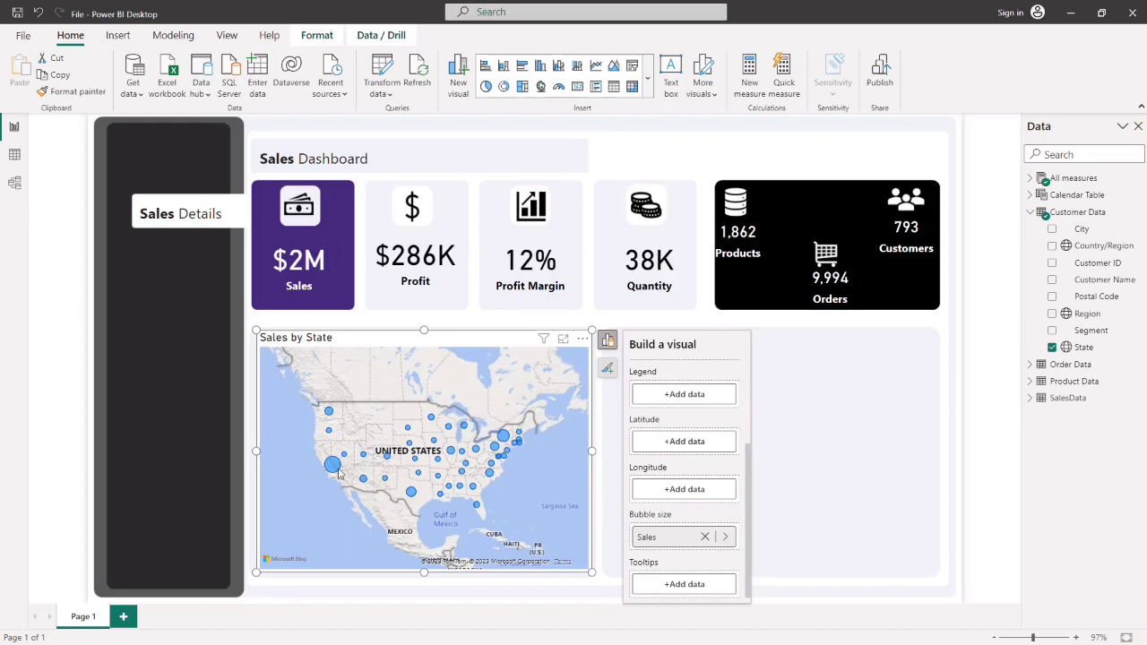
mouse_move(332, 466)
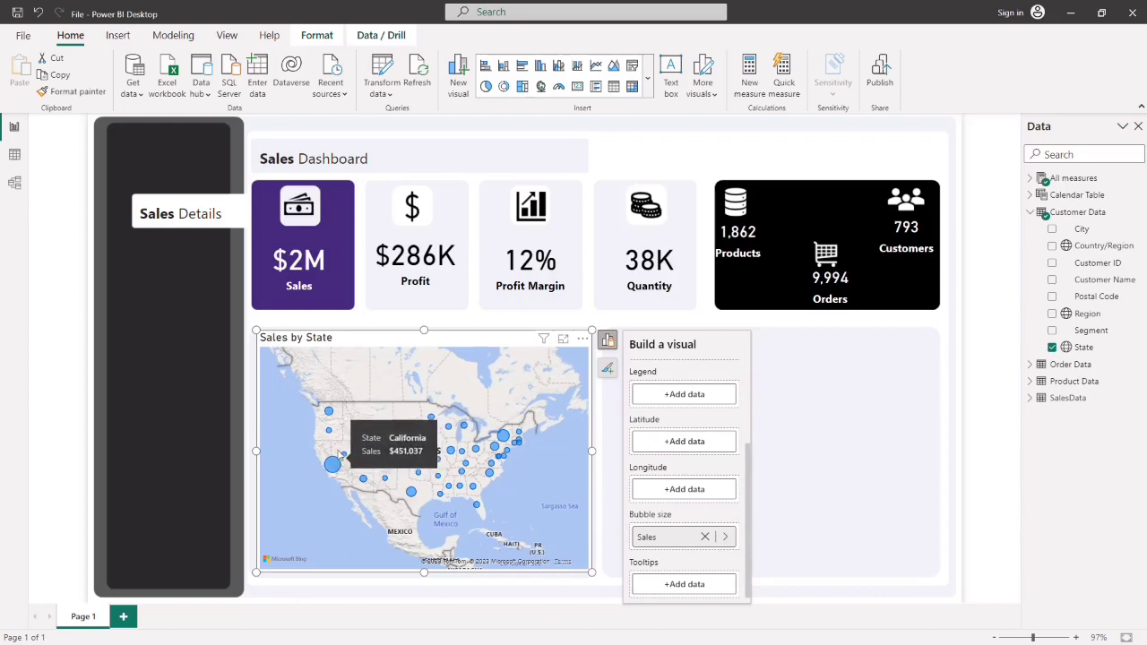
mouse_move(507, 438)
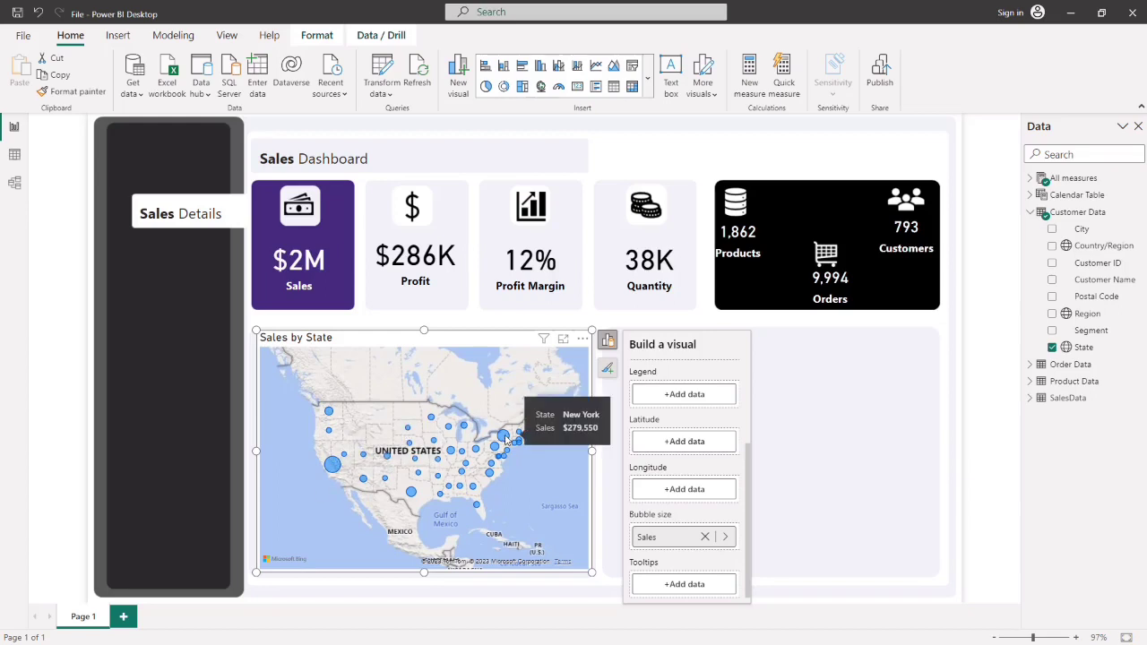
click(248, 439)
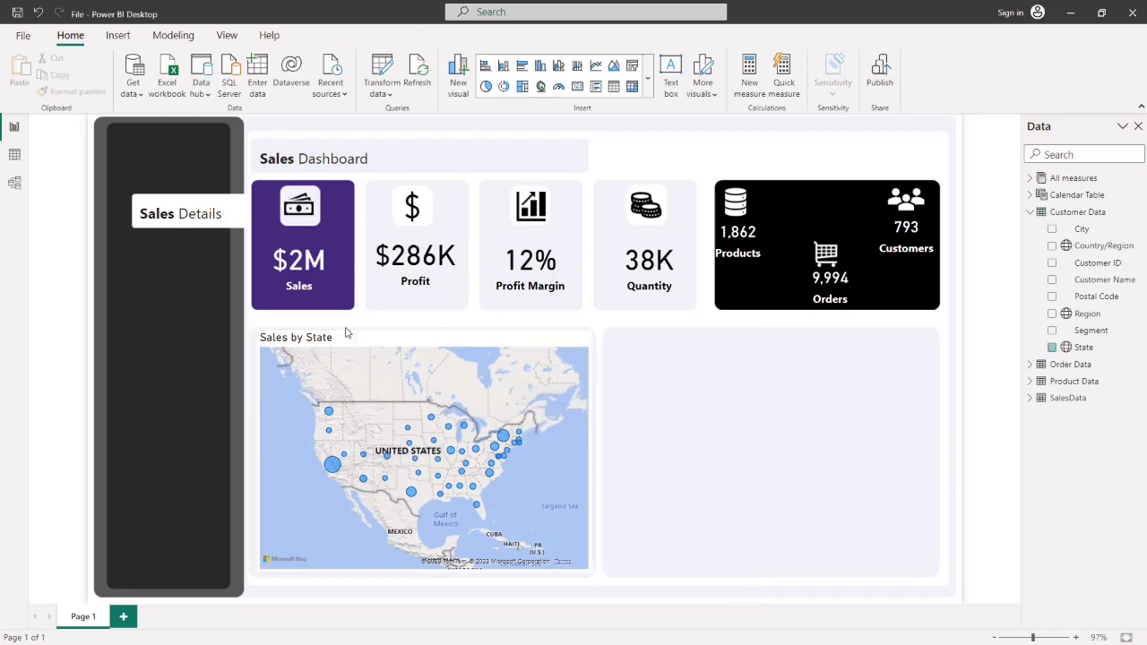
- Increase the bubble size of the Sales by State map to 4 px
click(502, 342)
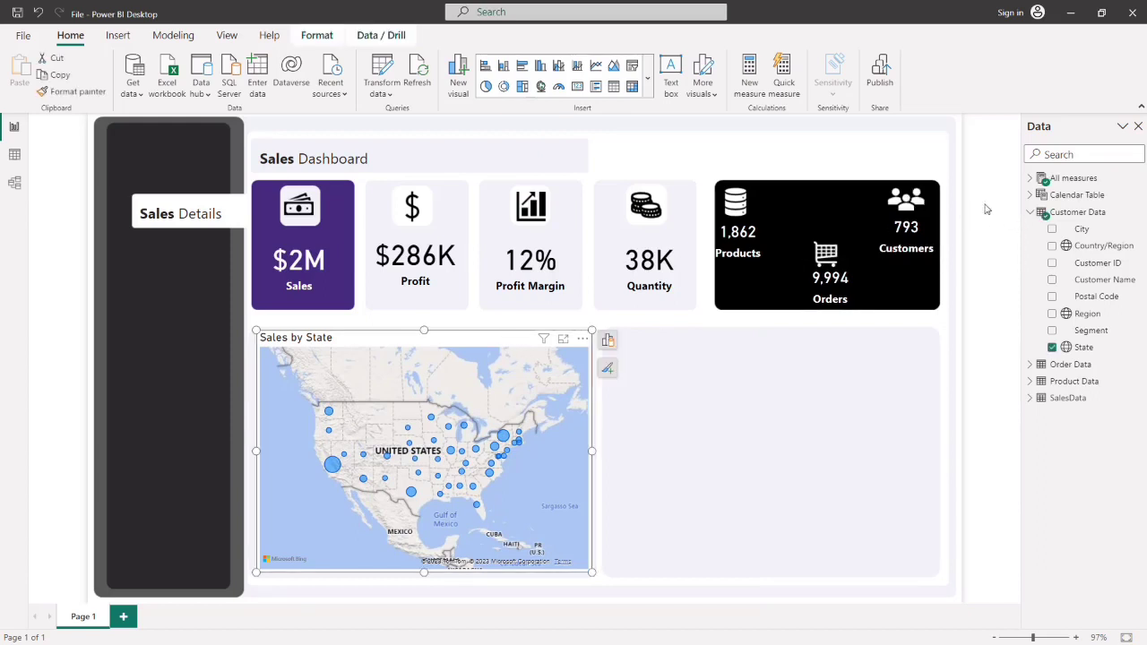
click(1031, 212)
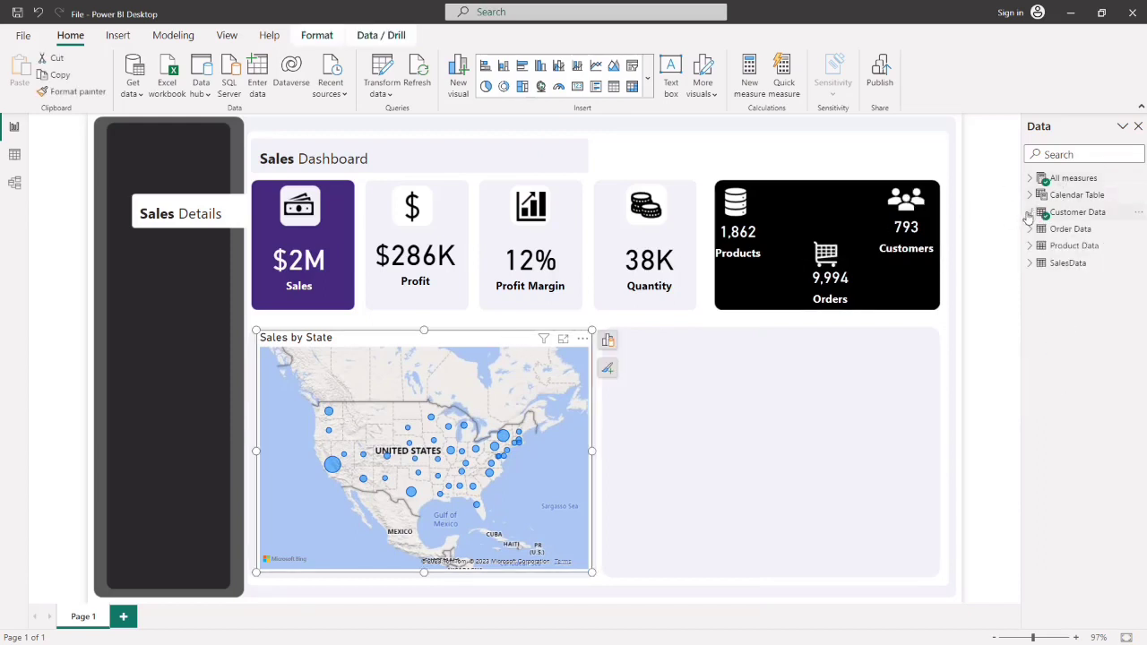
click(607, 369)
click(667, 464)
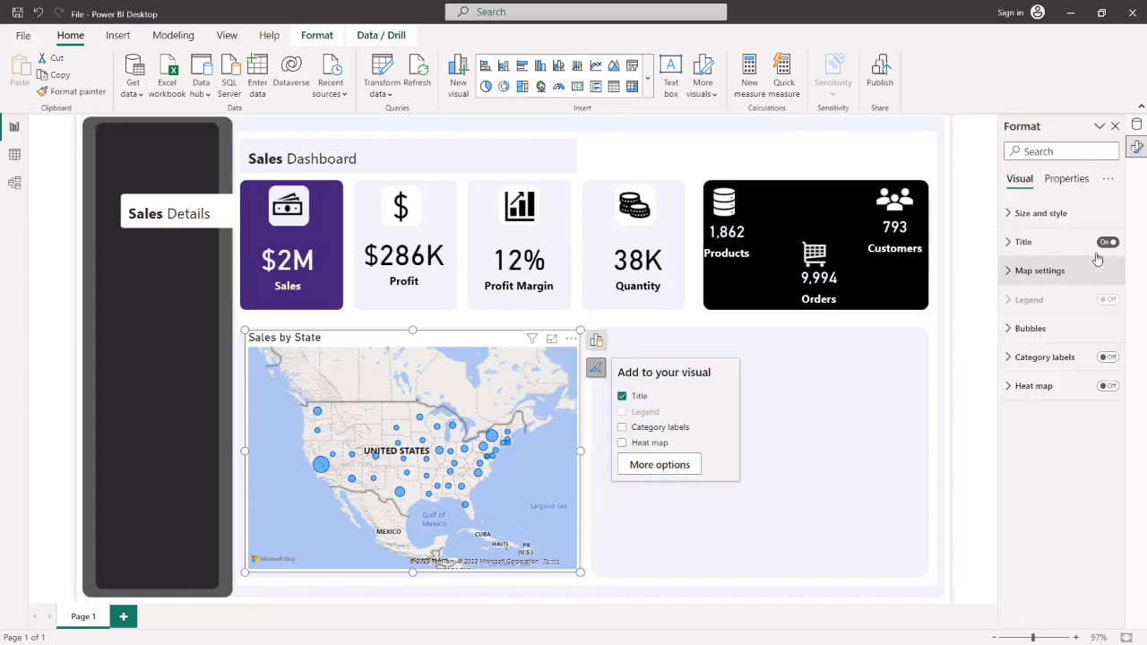
click(1010, 329)
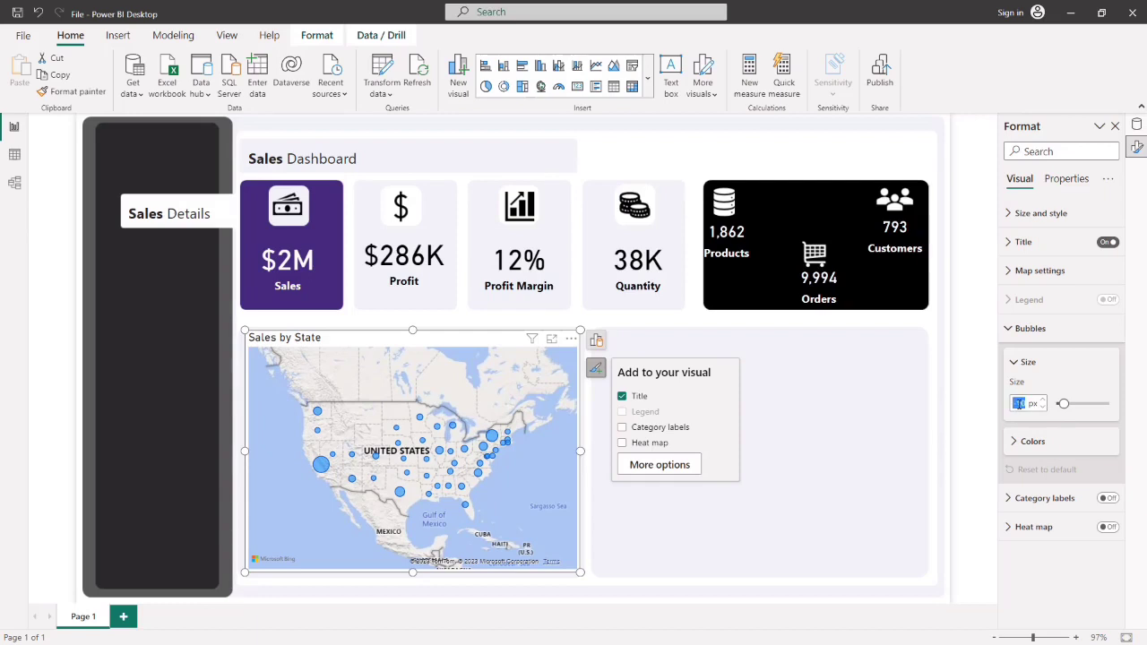
click(1027, 403)
click(1044, 401)
click(1045, 402)
click(1045, 401)
click(1046, 402)
click(1045, 402)
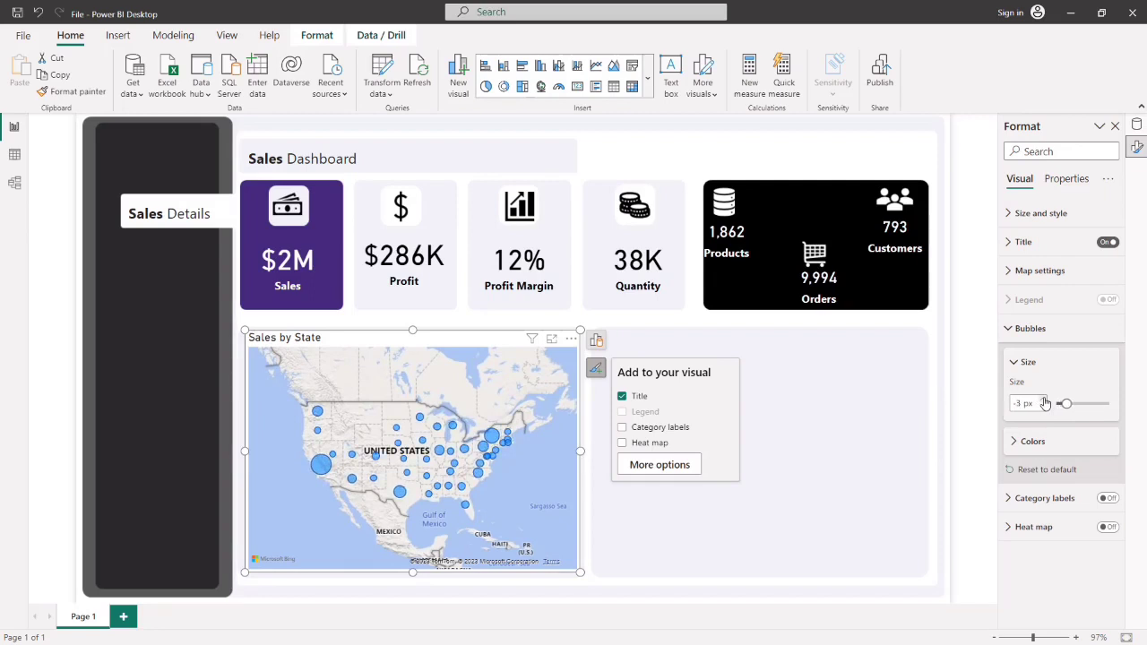
click(1045, 401)
click(1046, 402)
click(1045, 402)
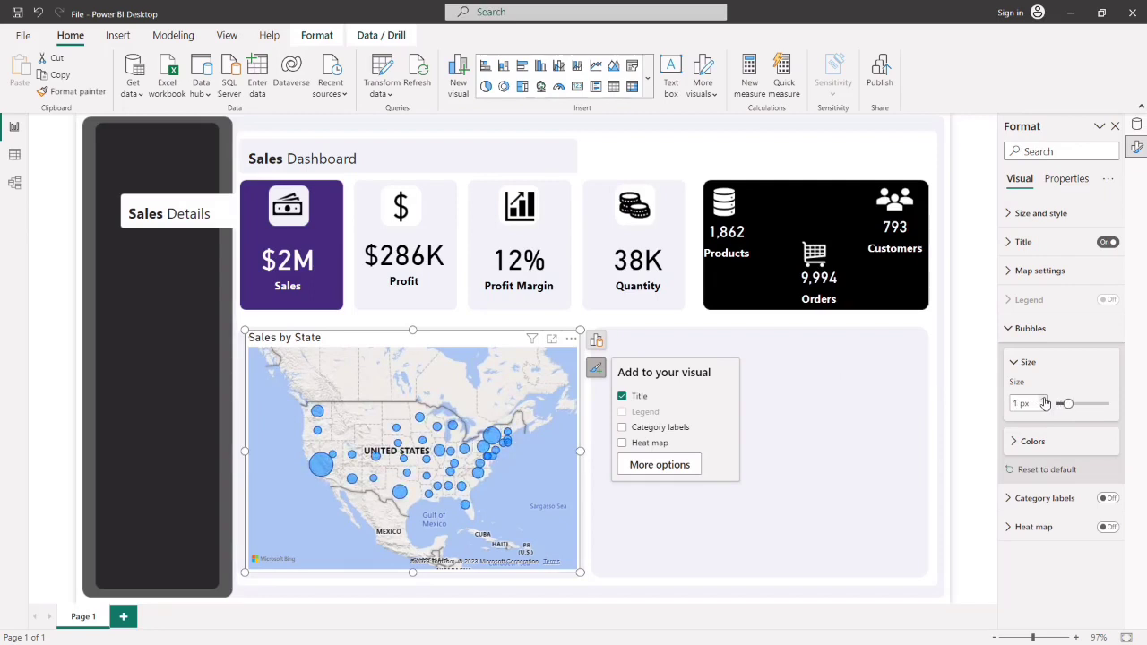
click(1045, 401)
- Set up conditional formatting for the map bubbles' default color with the Gradient format style
click(1018, 441)
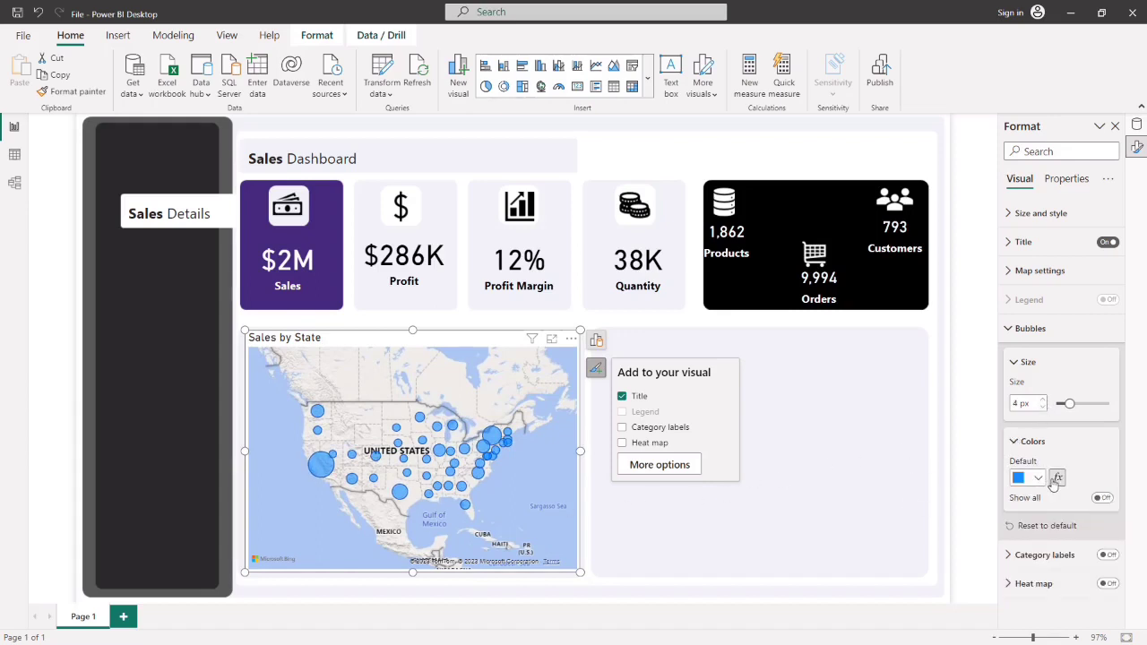
click(1056, 478)
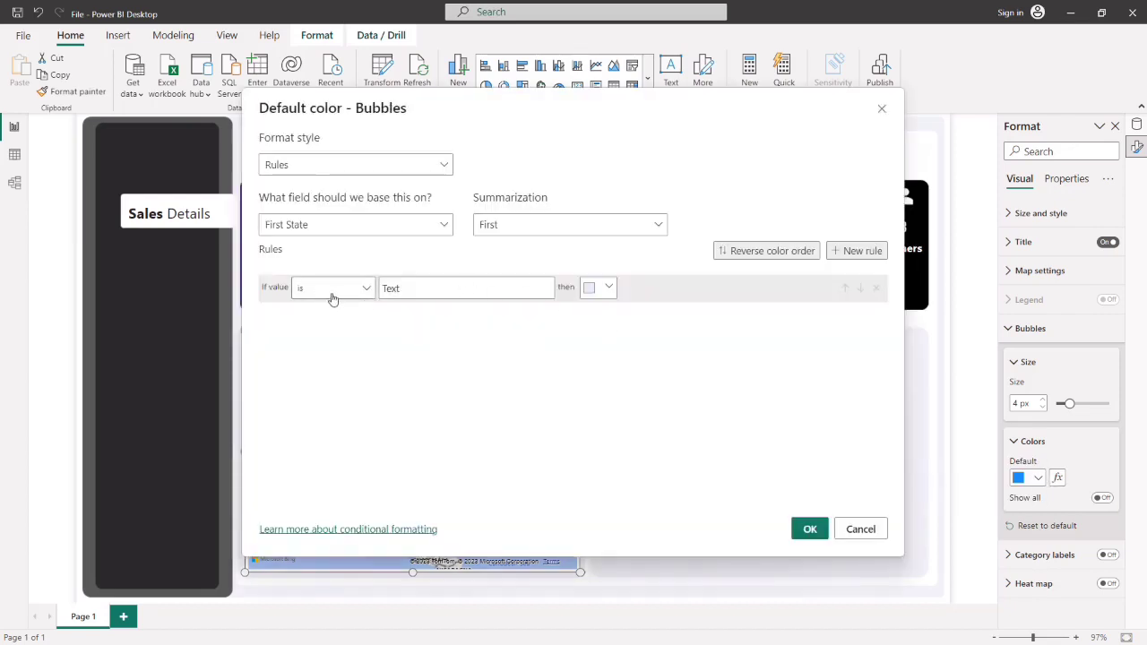
click(435, 164)
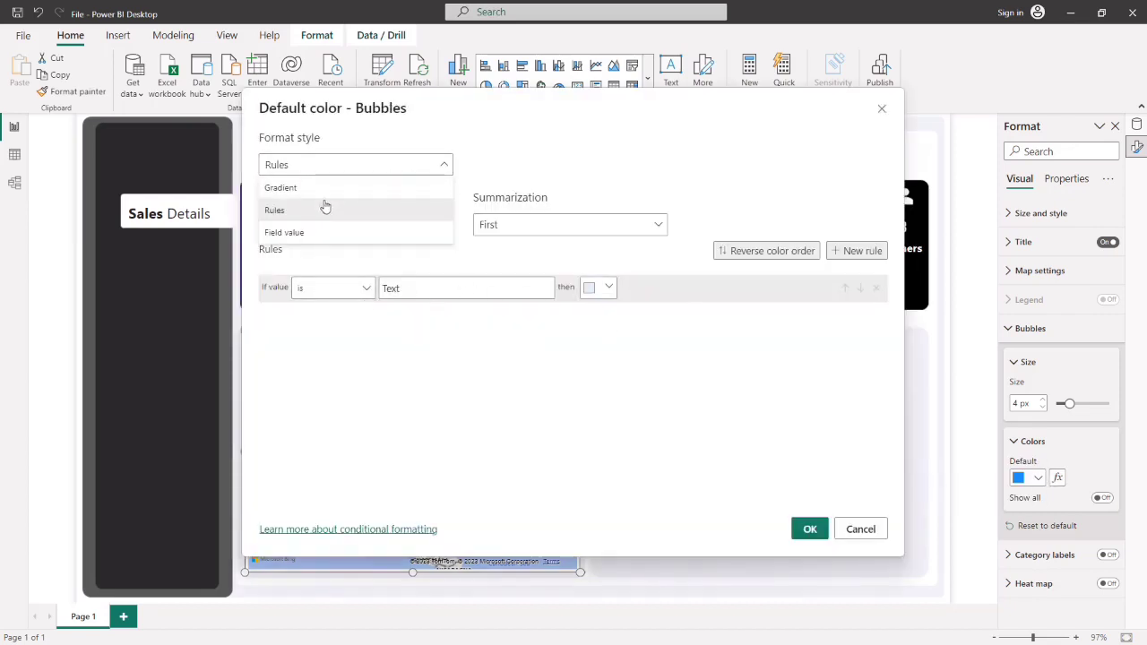
click(323, 190)
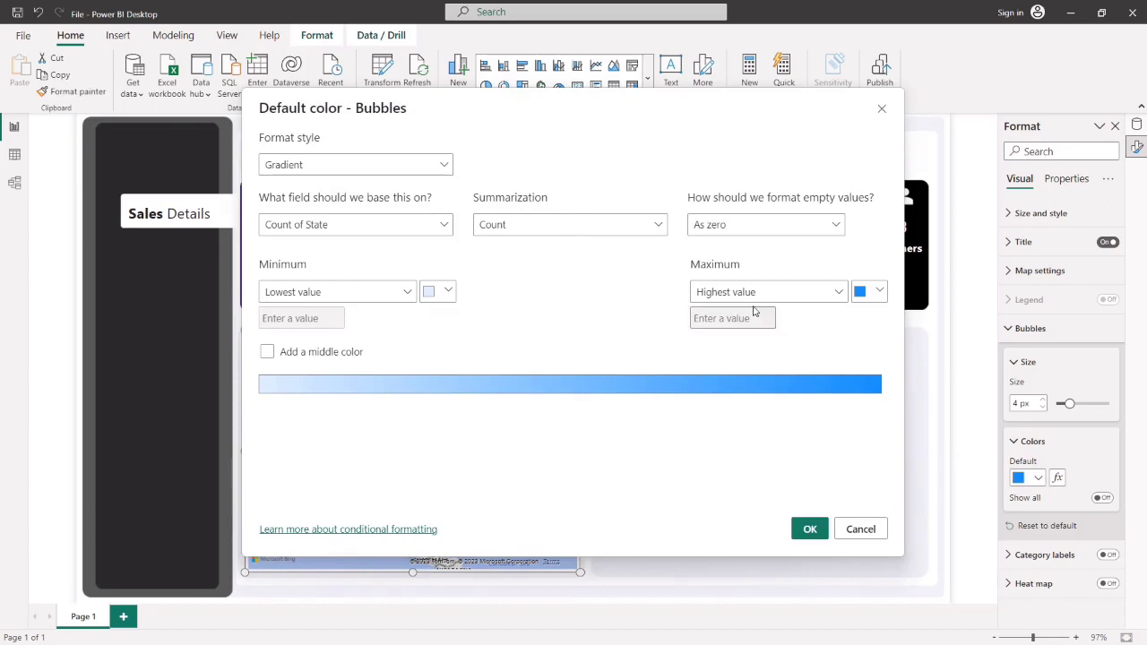
- Set the gradient's highest-value color to #432C7A and apply the conditional formatting to the bubbles
click(879, 292)
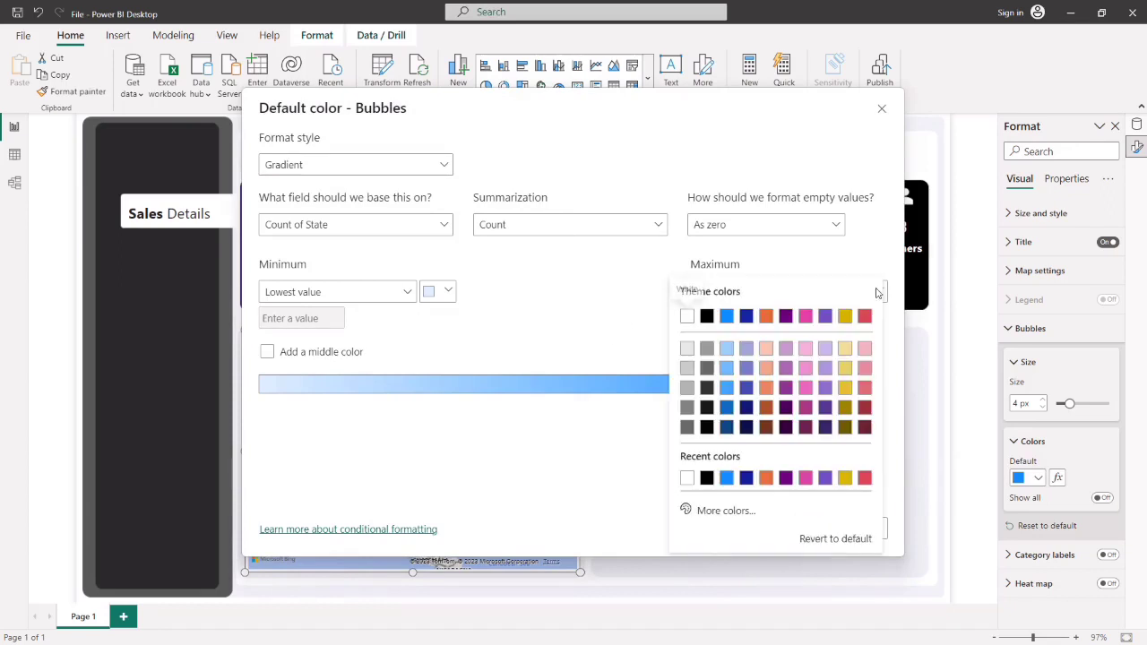
click(724, 514)
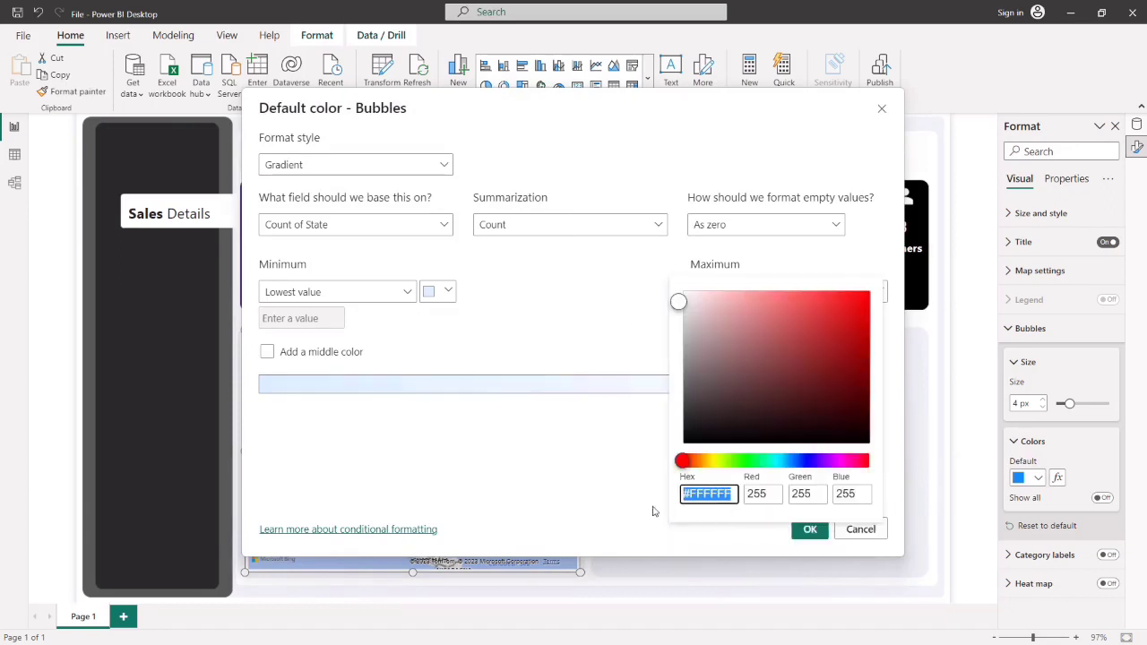
click(734, 493)
text(7A)
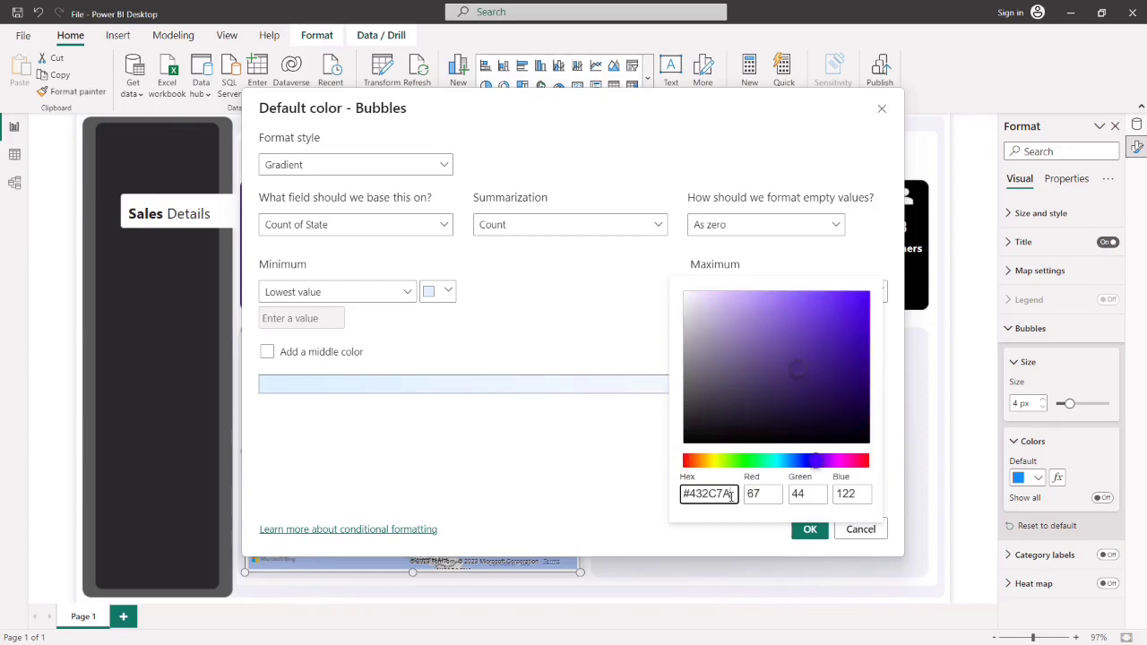
click(811, 531)
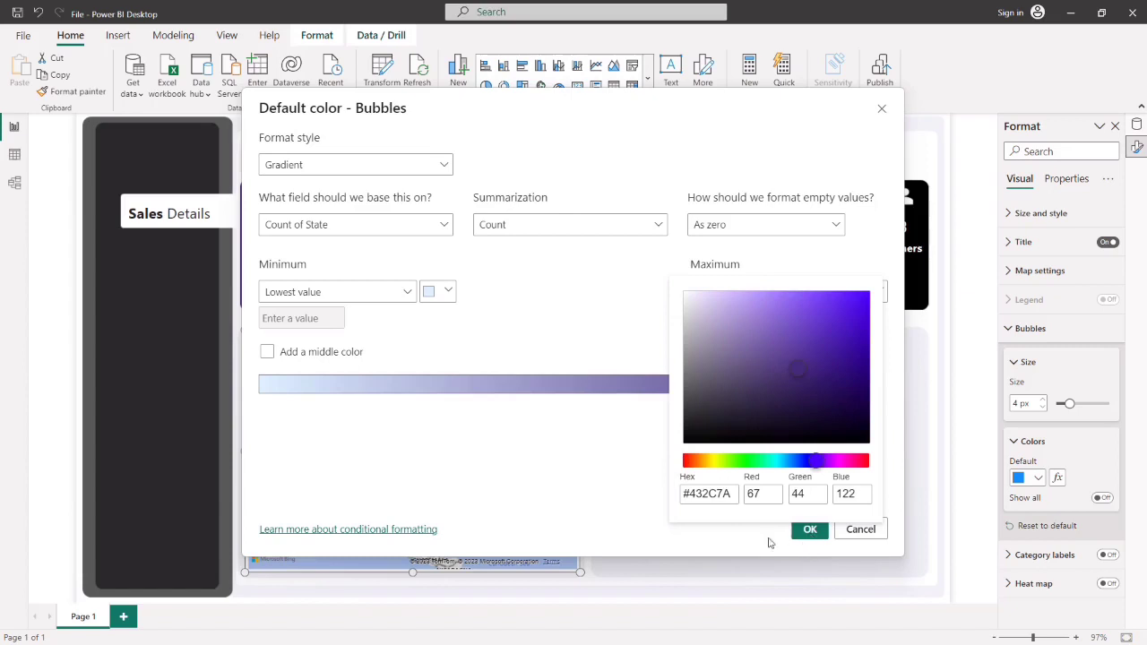
click(640, 513)
click(809, 529)
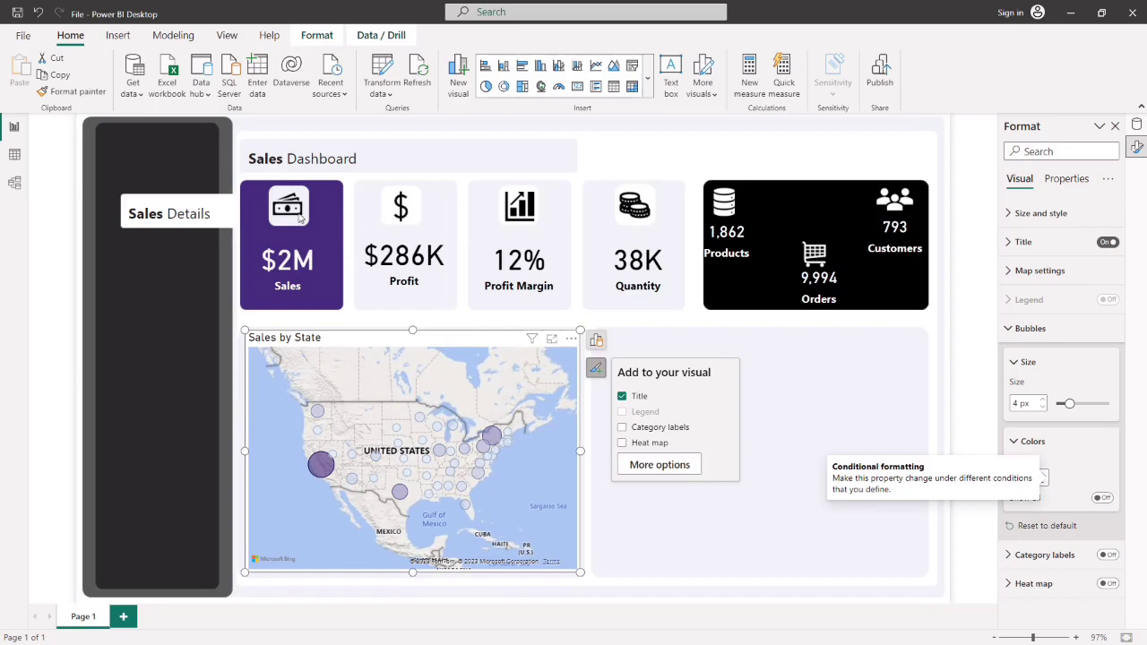
- Turn off the background of the Sales by State map and deselect it
click(1021, 328)
click(1014, 224)
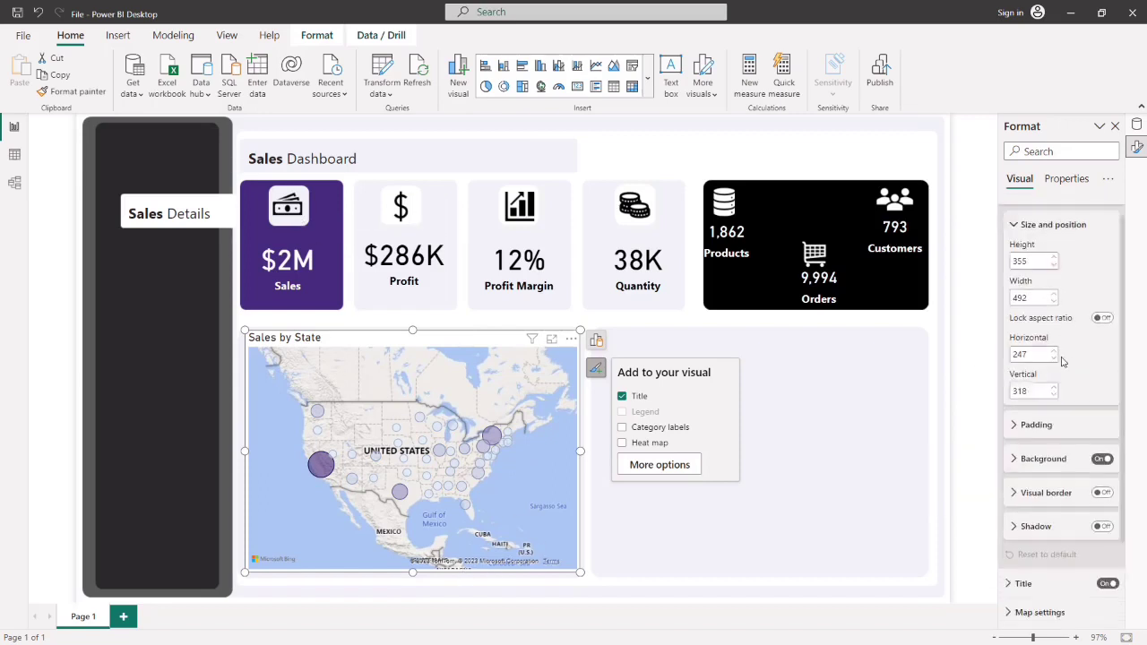
scroll(1058, 374, down, 2)
click(1102, 353)
click(1102, 352)
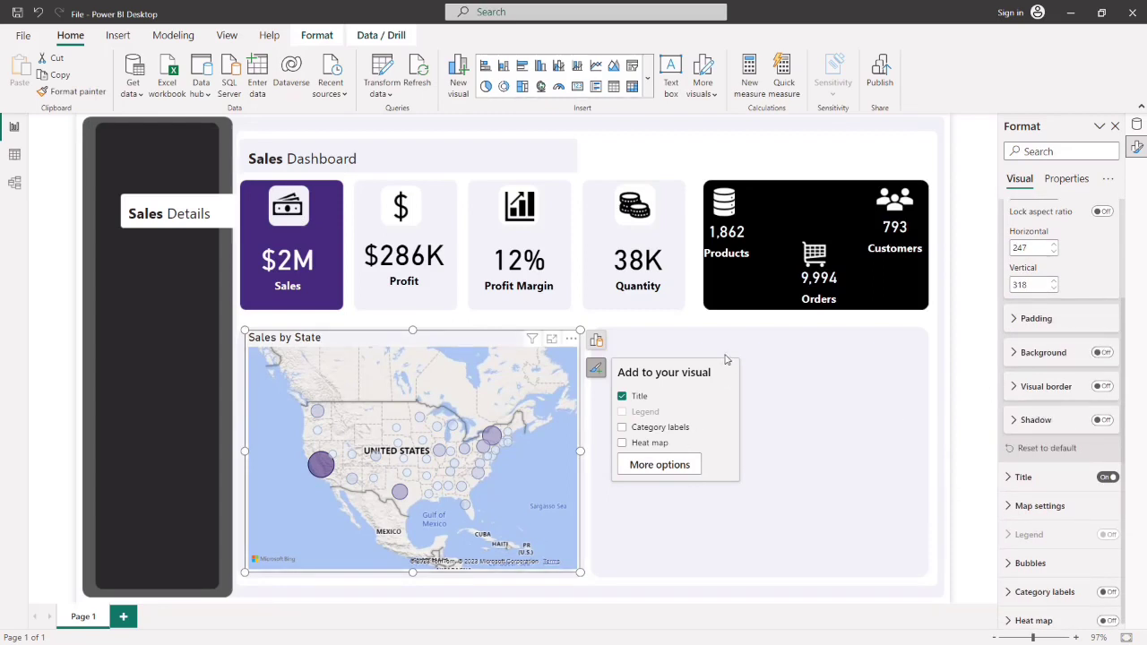
click(708, 325)
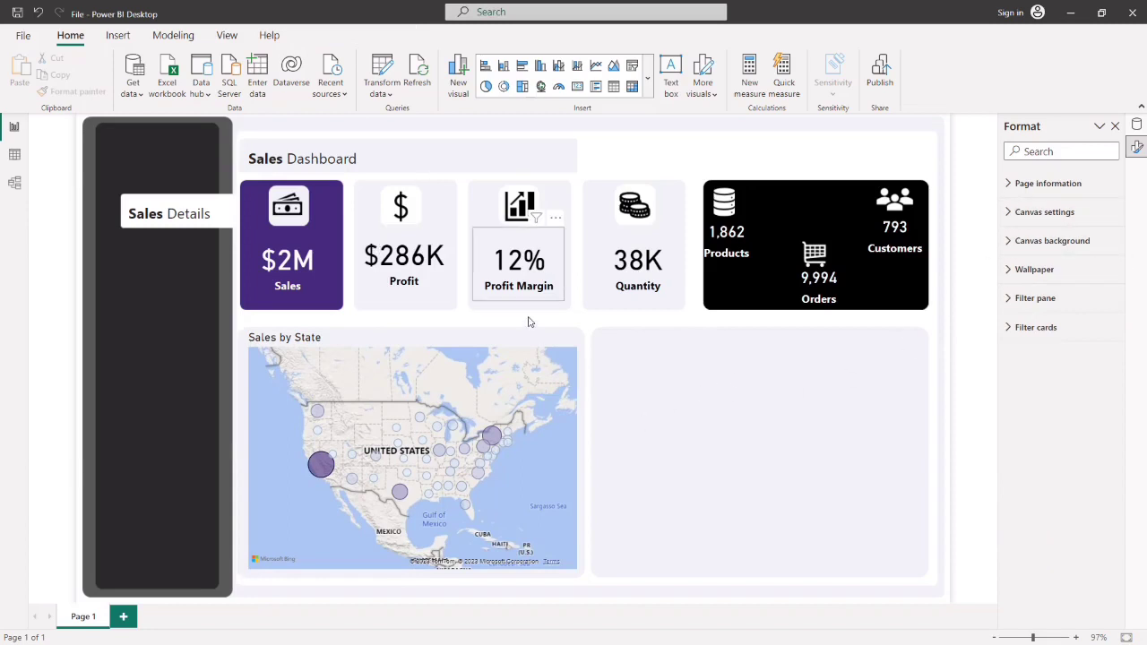
- Try the Dark style on the Sales by State map, settle on Grayscale and deselect the map
click(500, 345)
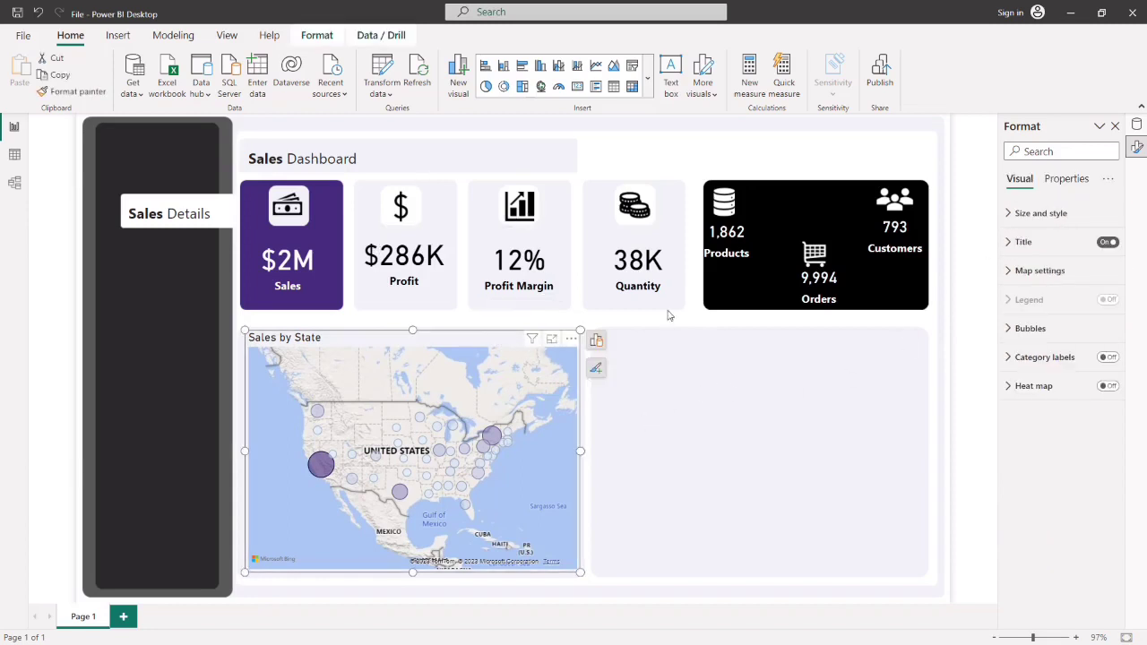
click(1016, 272)
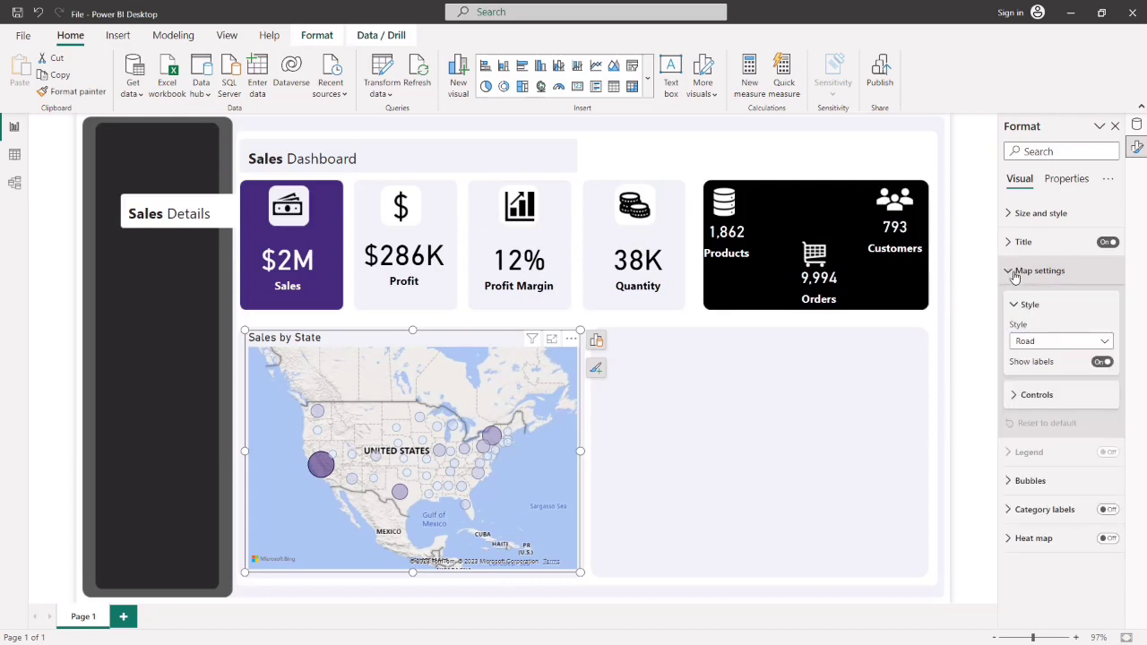
click(1053, 344)
click(1037, 376)
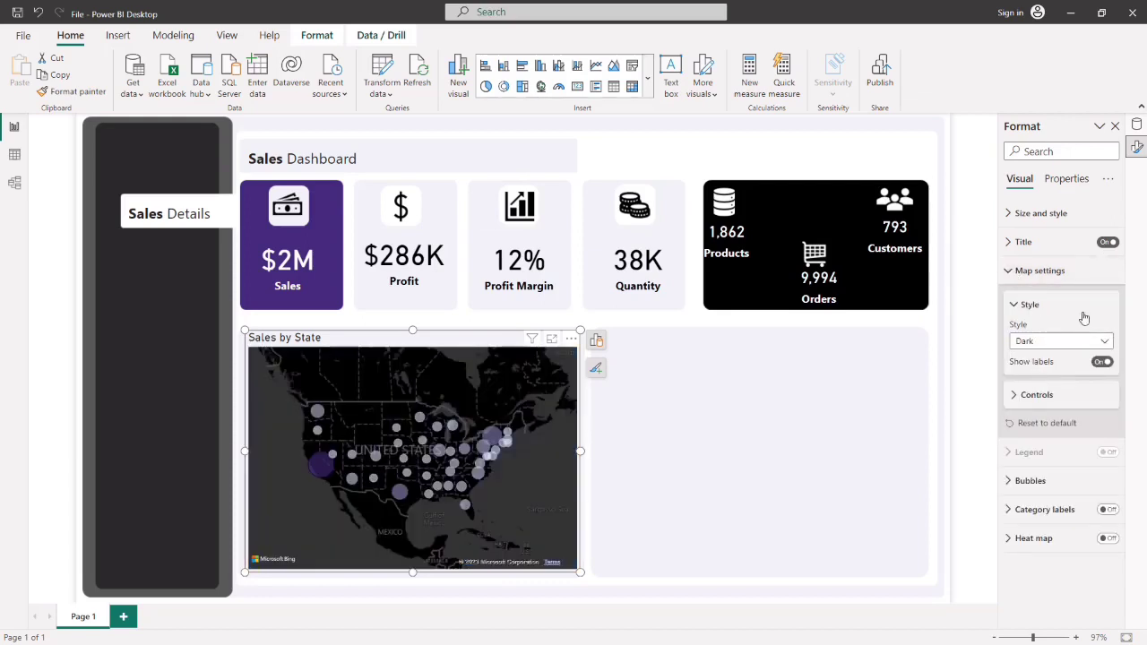
click(1067, 340)
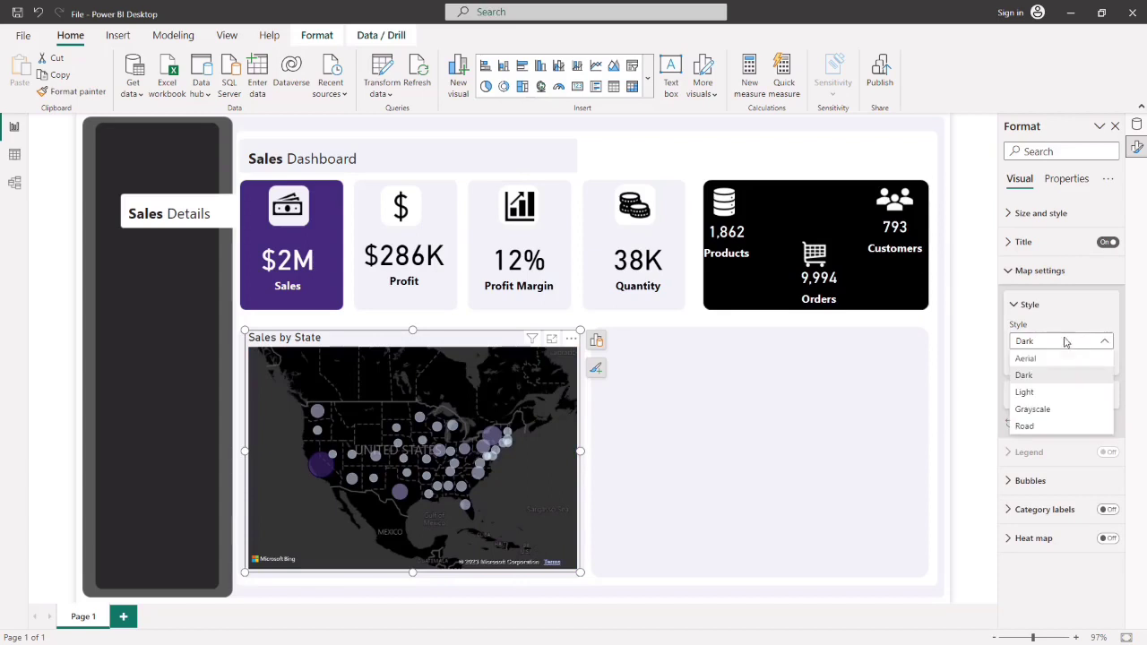
click(1032, 409)
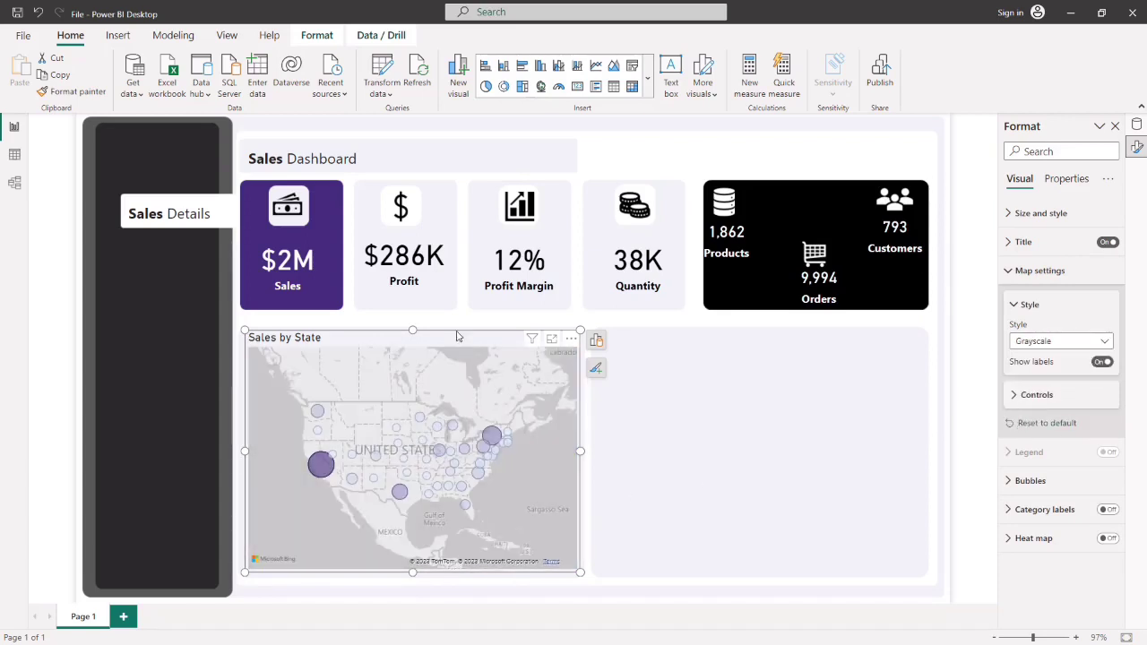
click(640, 323)
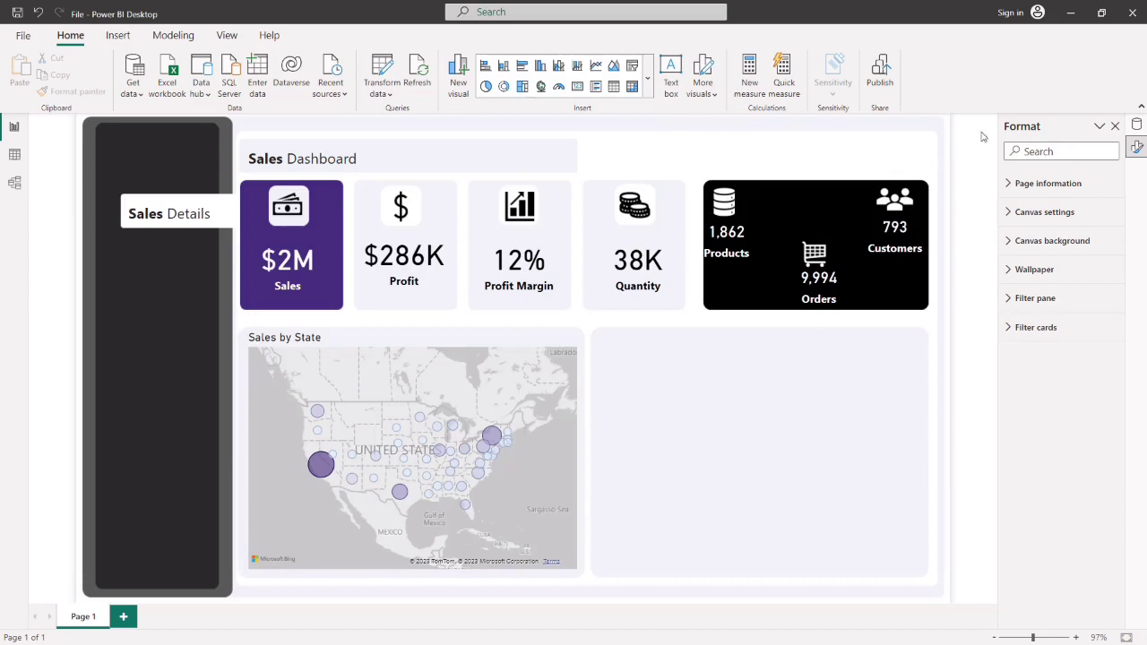
- Add an empty line chart in the container beside the map, shifted toward the map and widened
click(1114, 127)
right_click(755, 394)
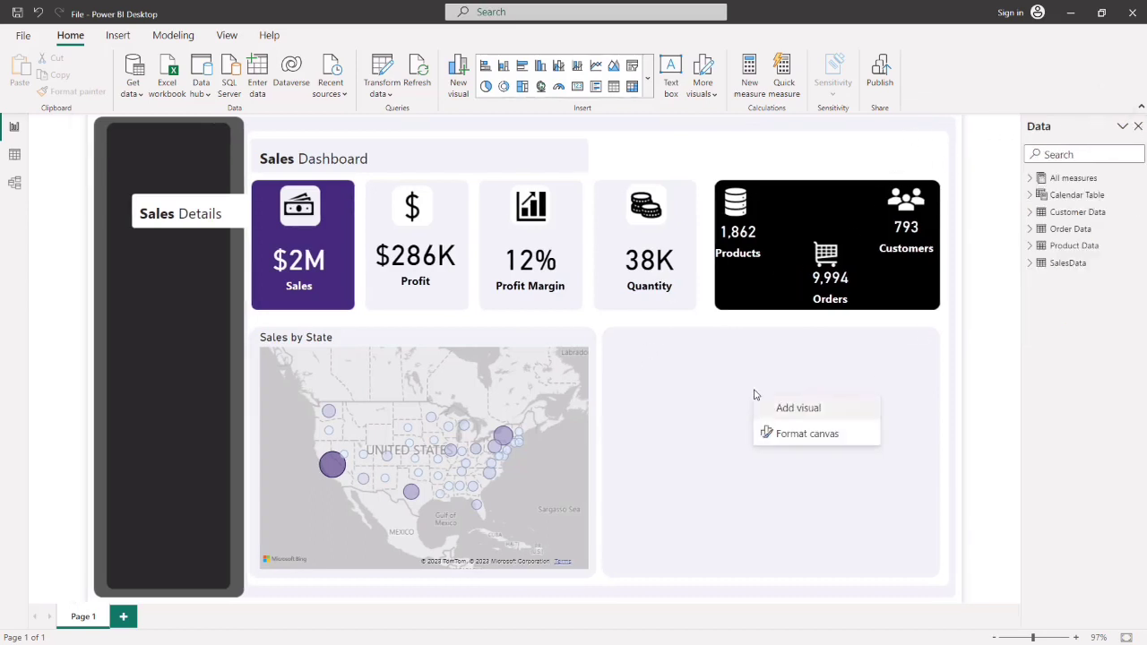
click(803, 408)
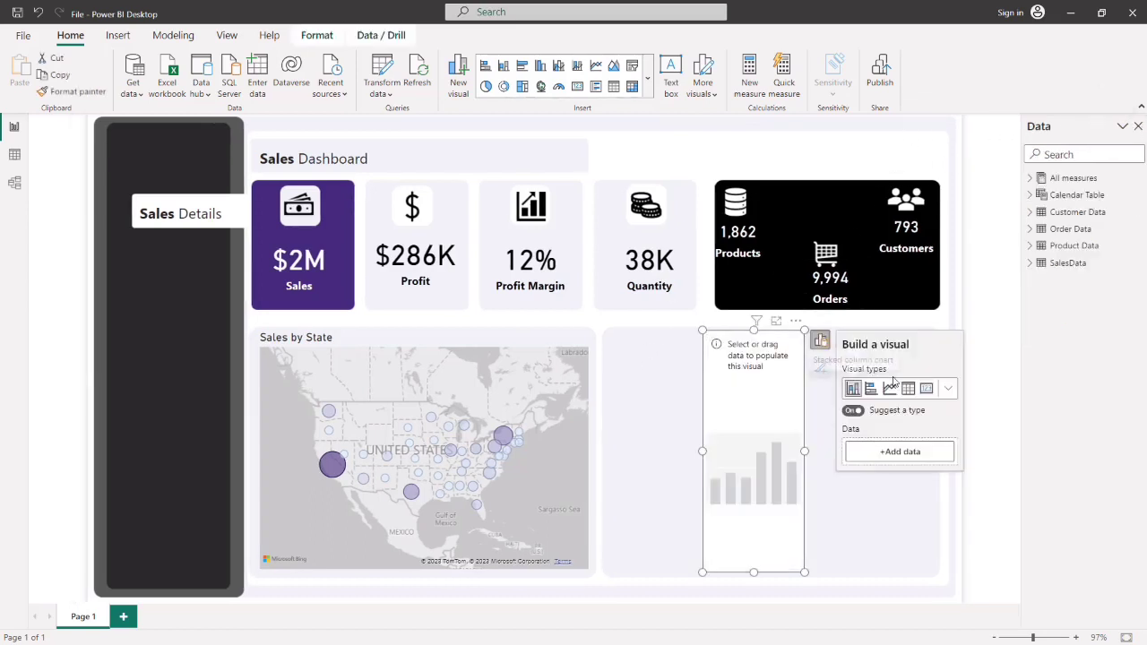
click(889, 388)
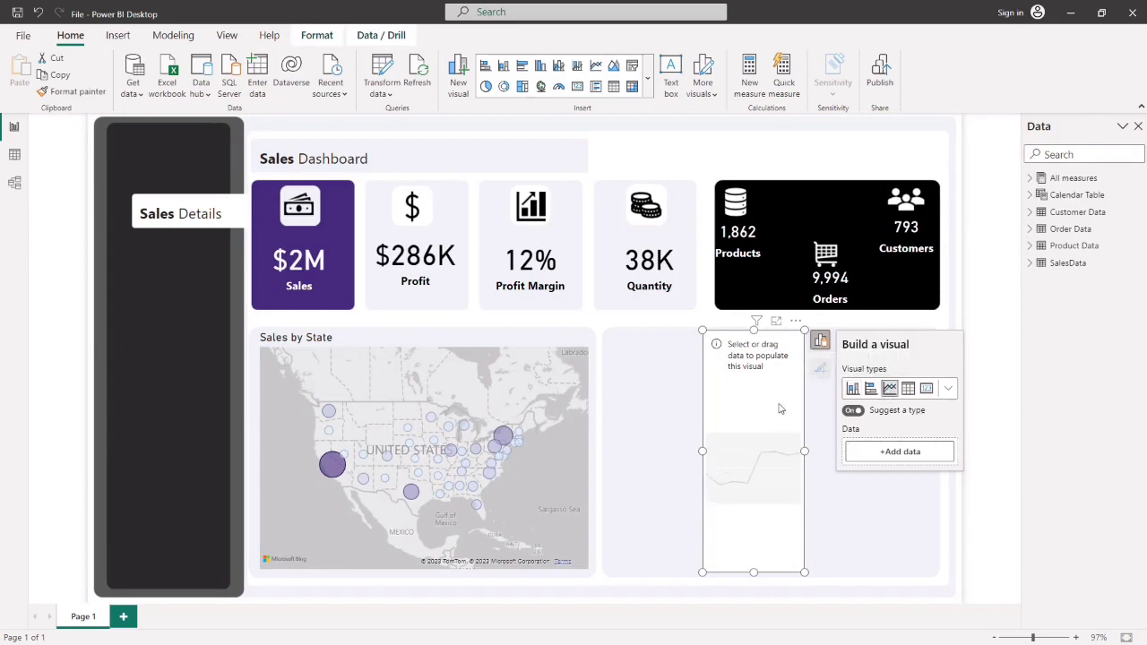
drag(780, 409, 713, 398)
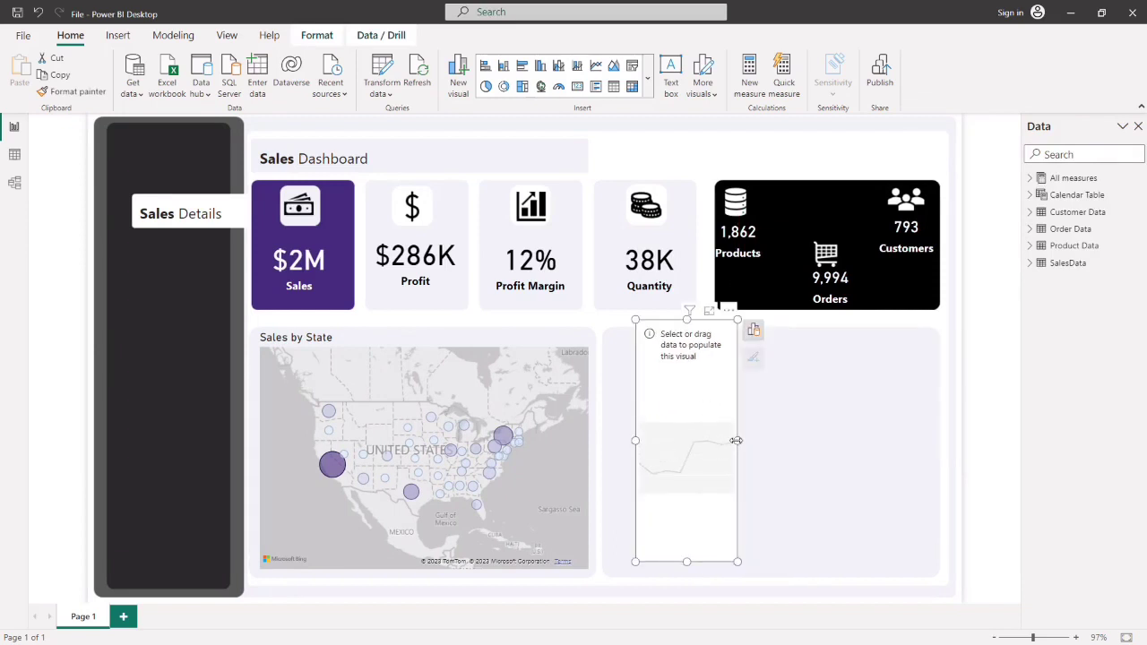
drag(736, 441, 830, 440)
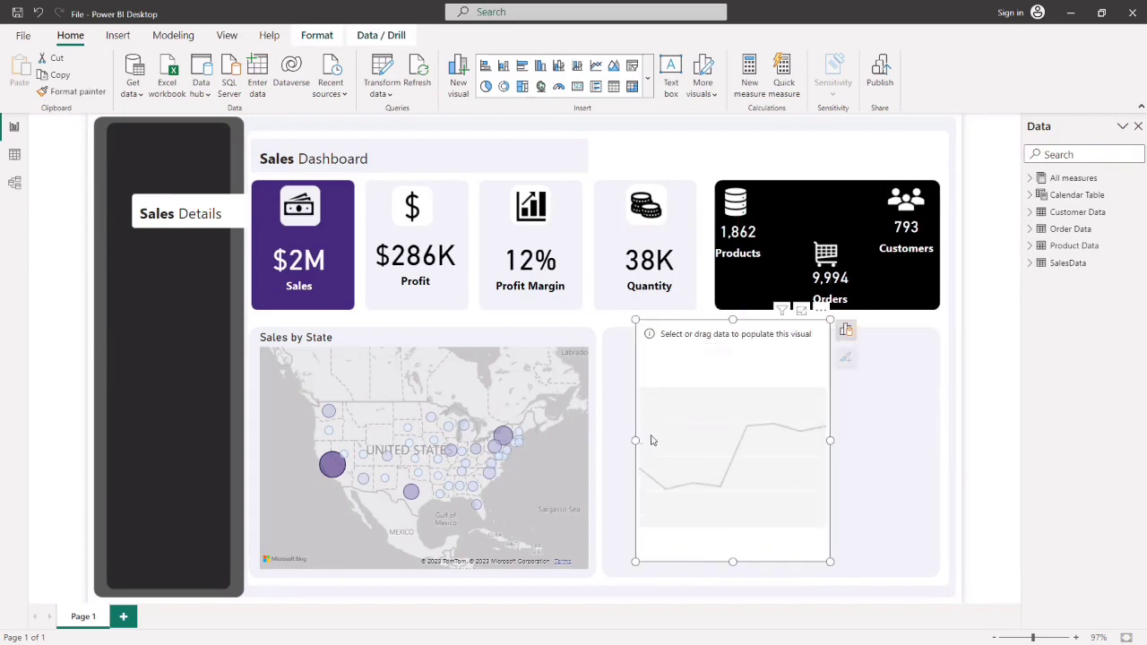
- Add the Sales measure from All measures to the new visual and set its type back to line chart
click(1030, 178)
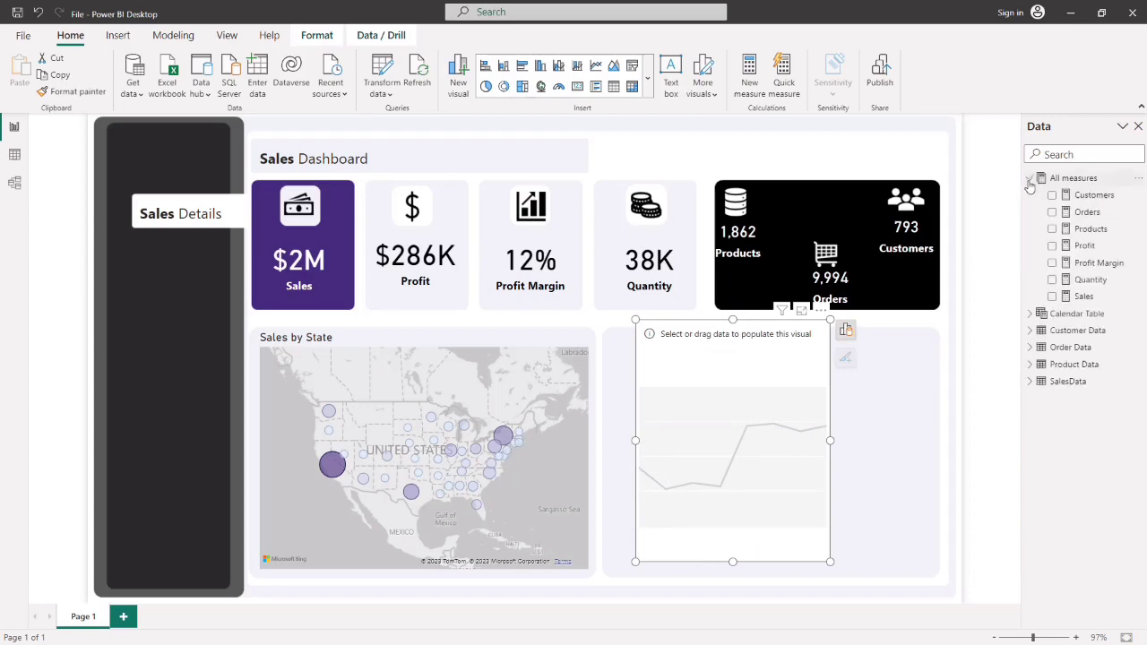
click(846, 330)
click(926, 442)
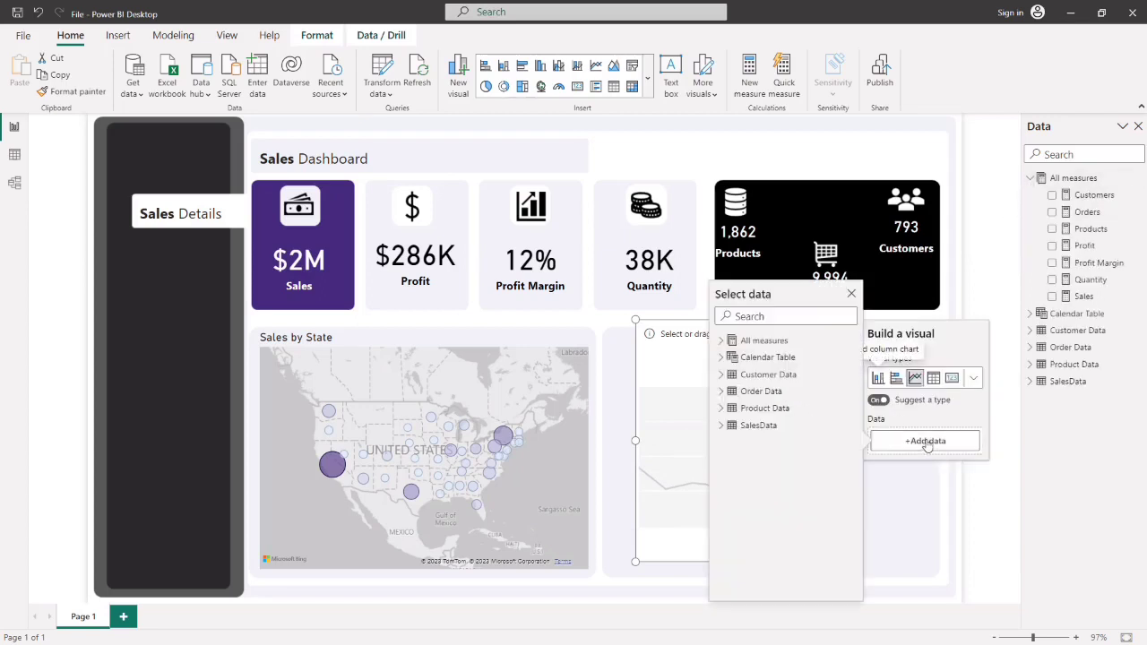
click(727, 345)
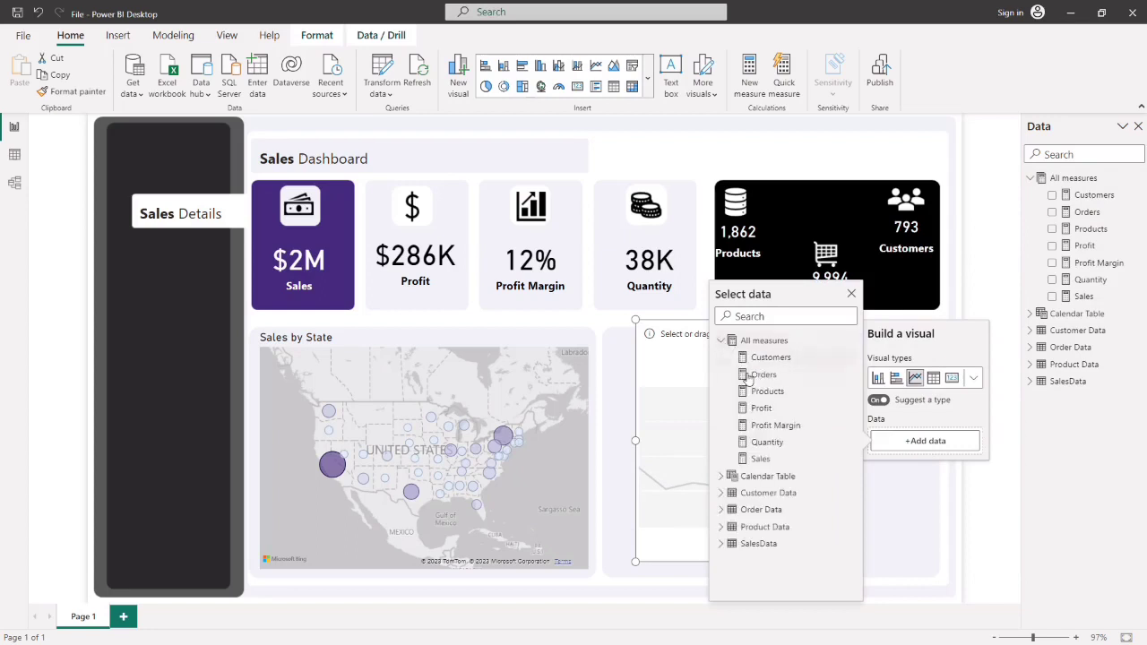
click(760, 460)
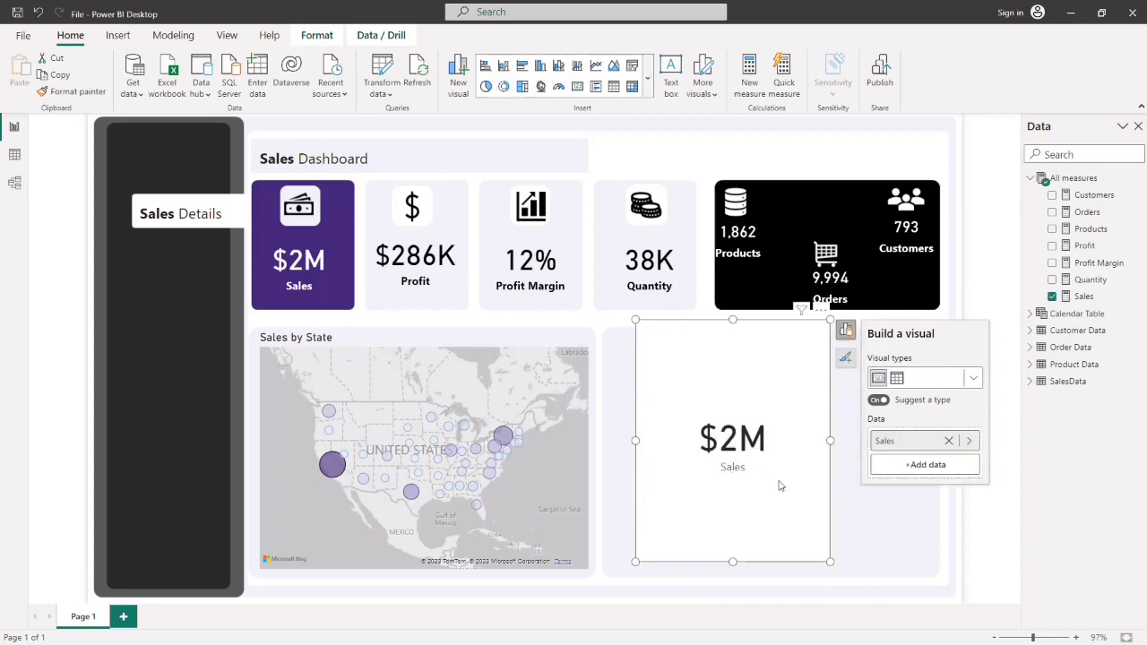
click(969, 379)
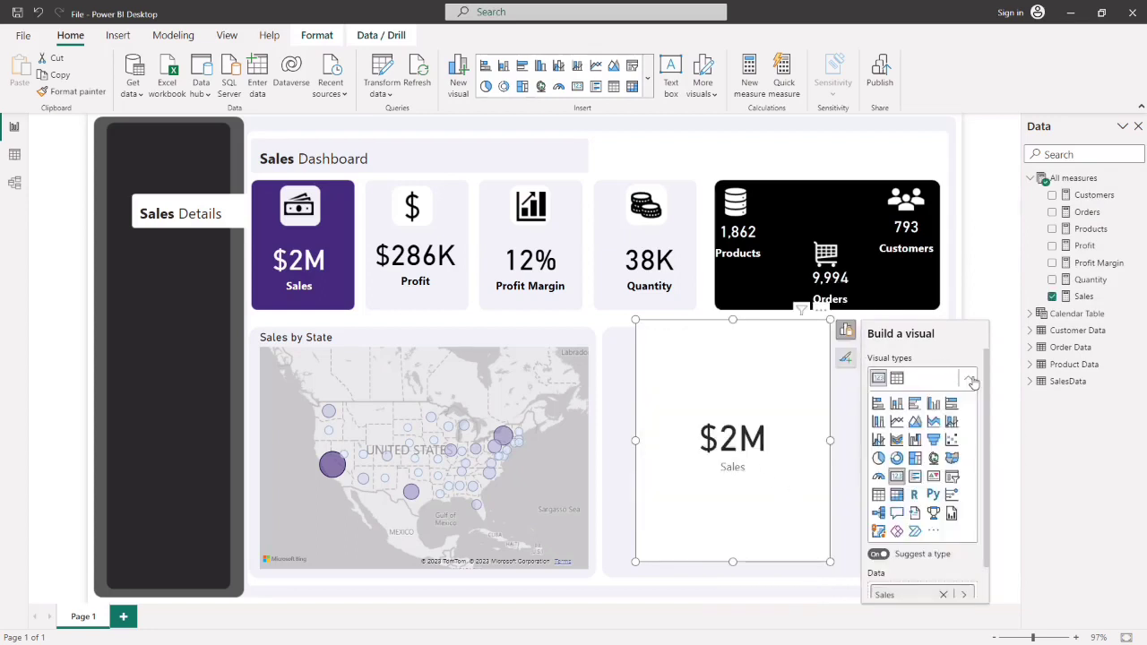
click(896, 422)
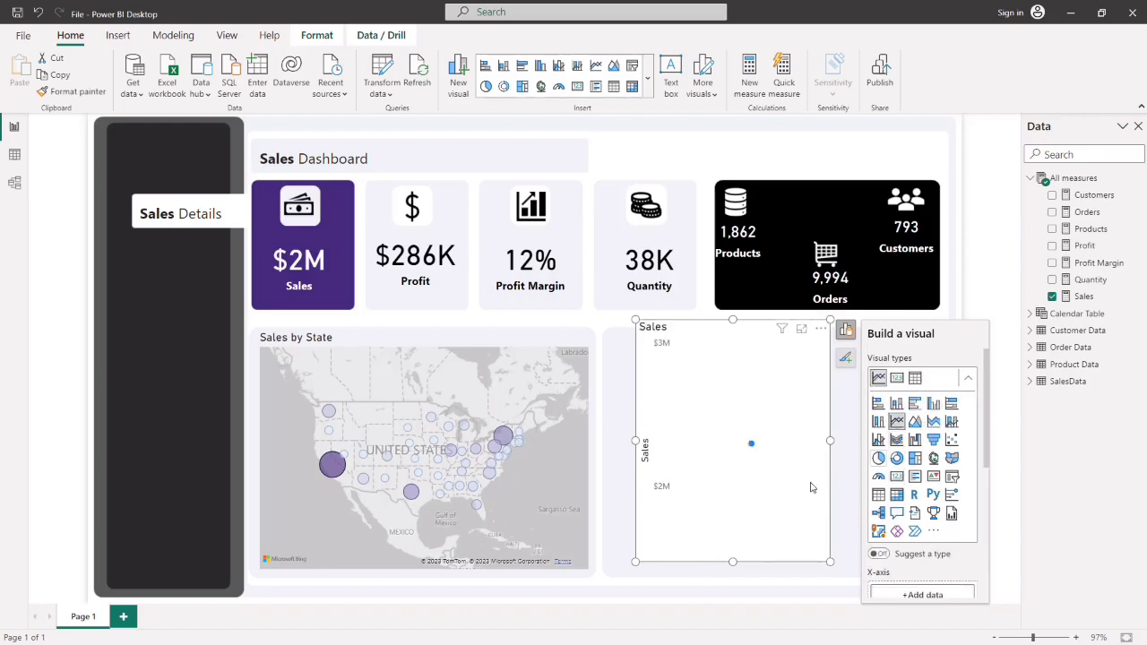
- Put the Month field of the Calendar Table on the line chart's X-axis and widen the chart on both sides
scroll(893, 421, down, 3)
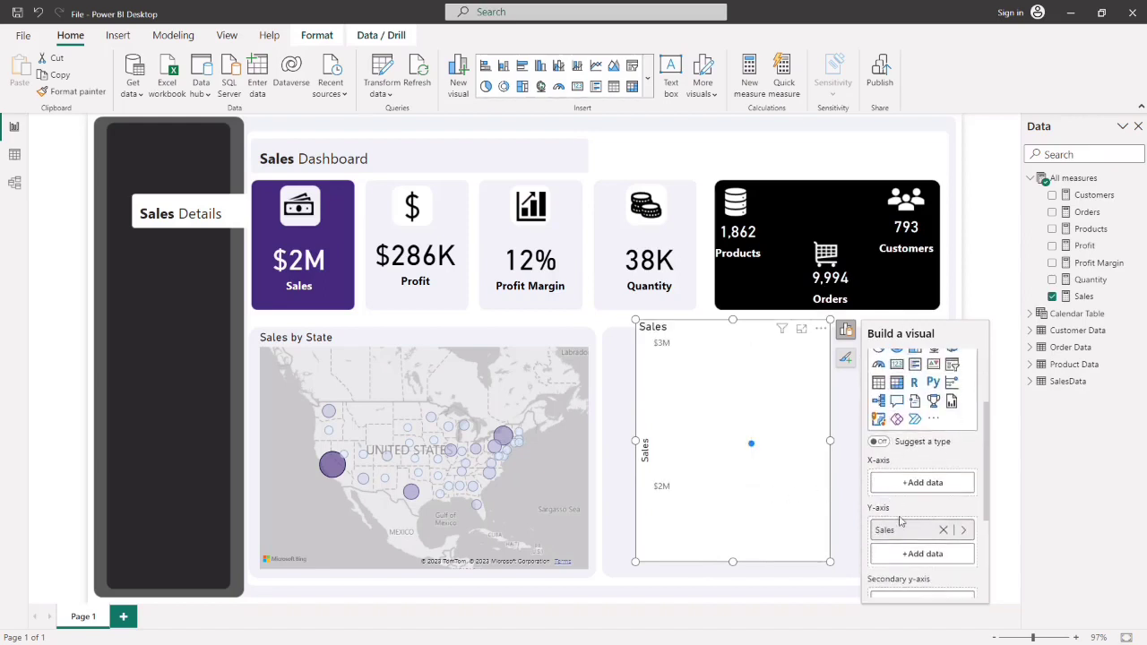
click(910, 483)
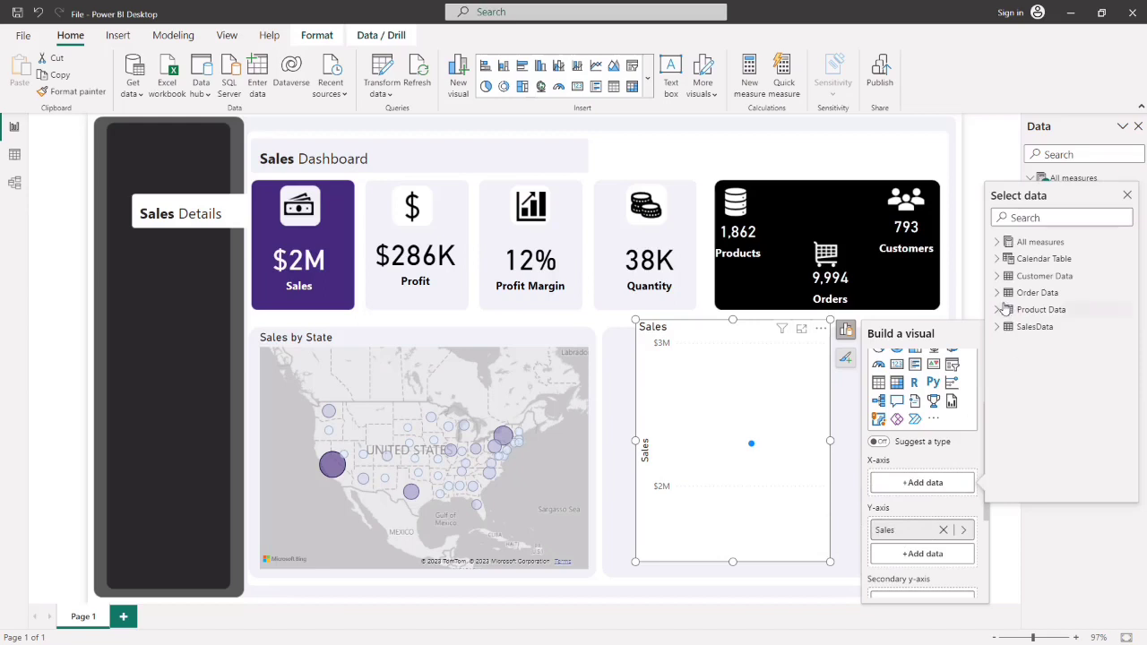
click(998, 260)
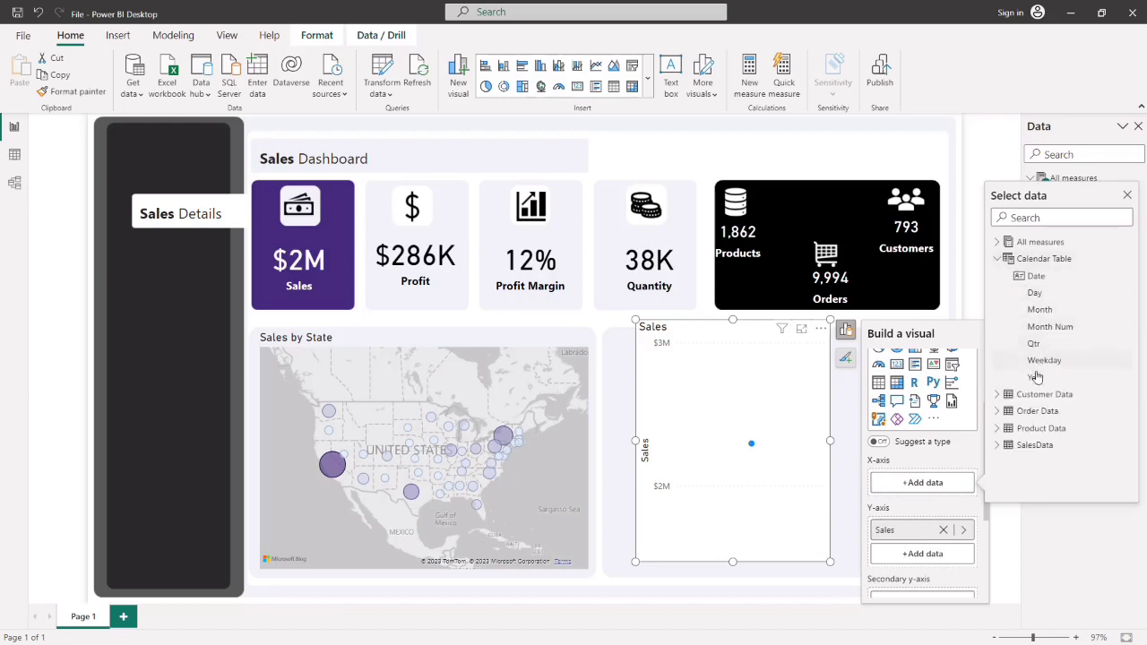
click(1041, 310)
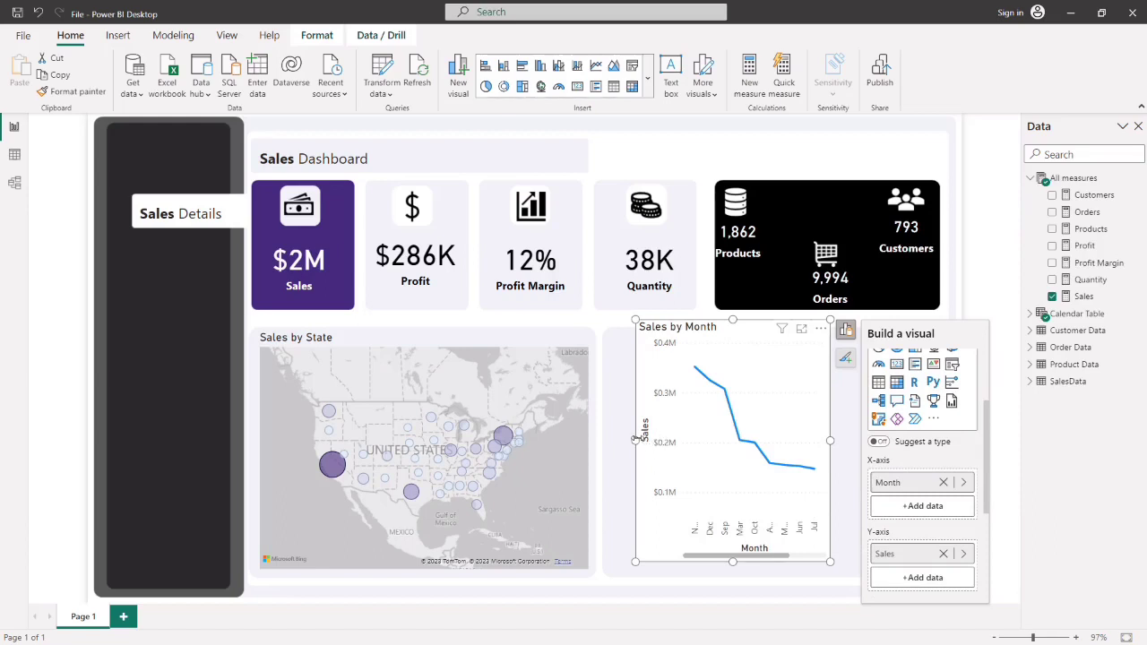
drag(636, 440, 525, 440)
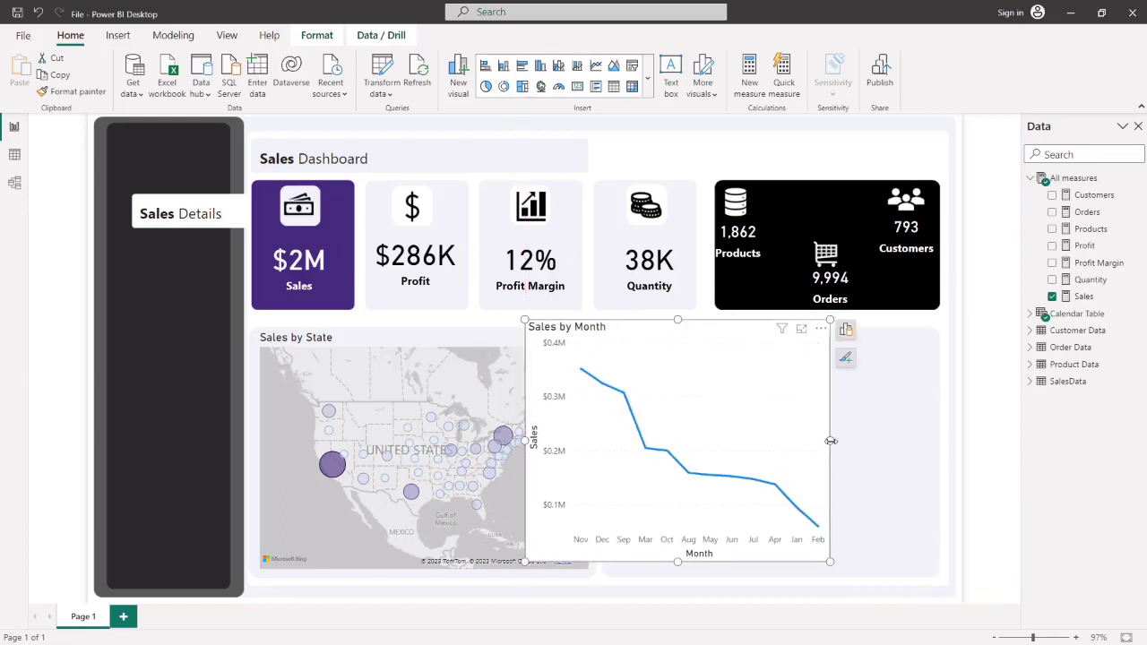
drag(831, 440, 894, 440)
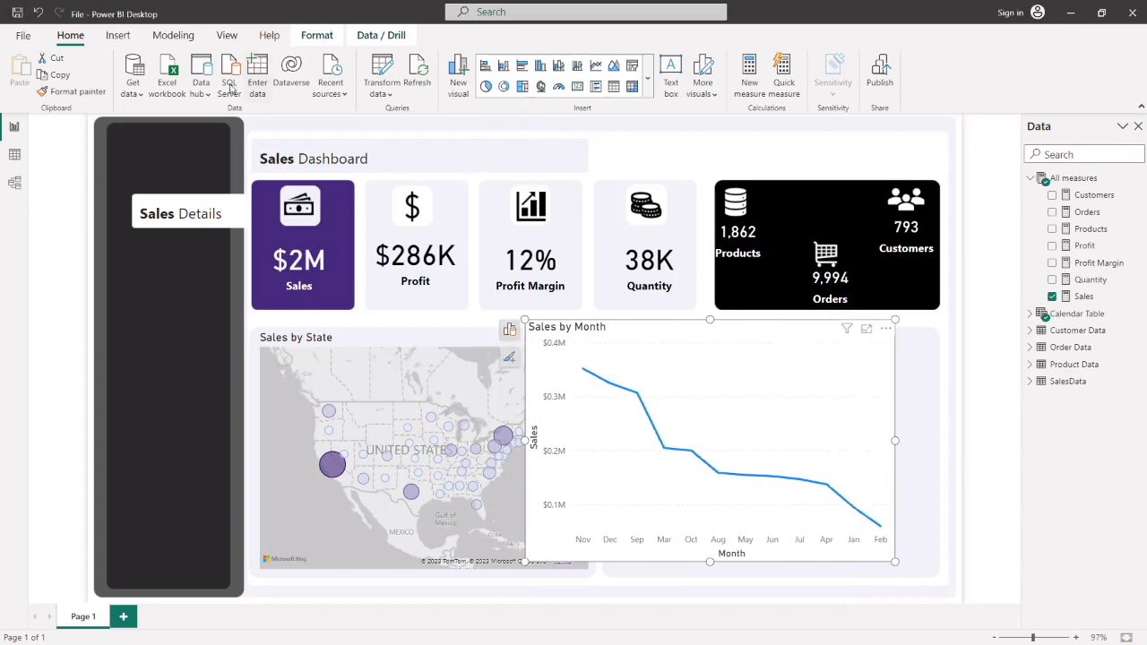
- Open the table view and set the Calendar Table's Month column to sort by Month Num
click(13, 156)
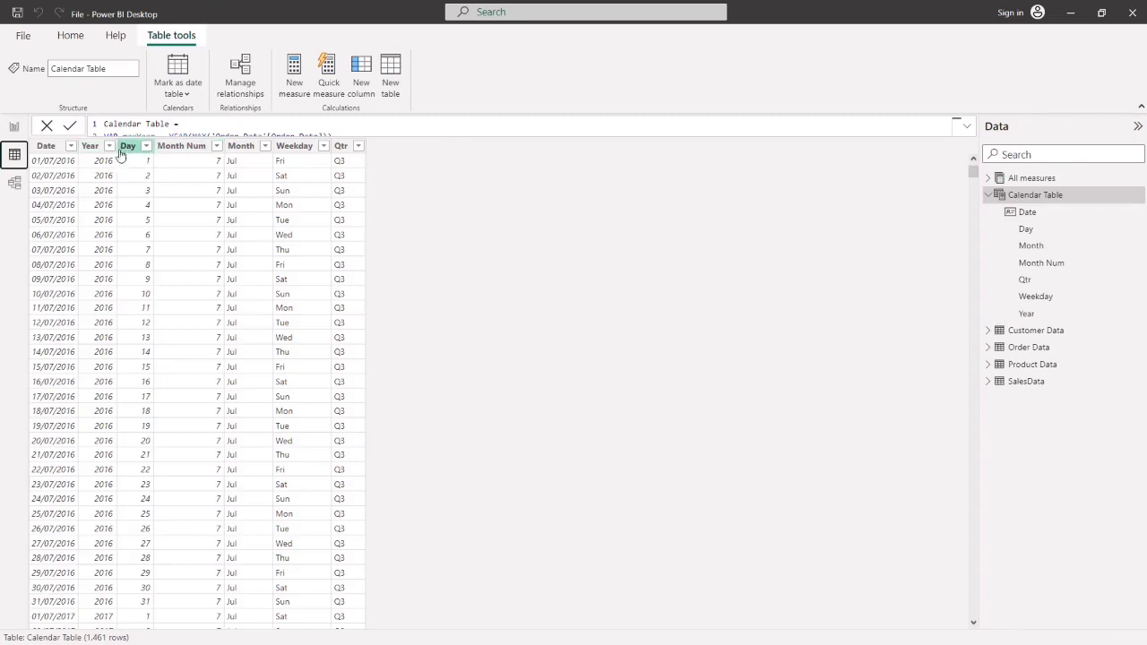
click(175, 151)
click(239, 148)
right_click(235, 153)
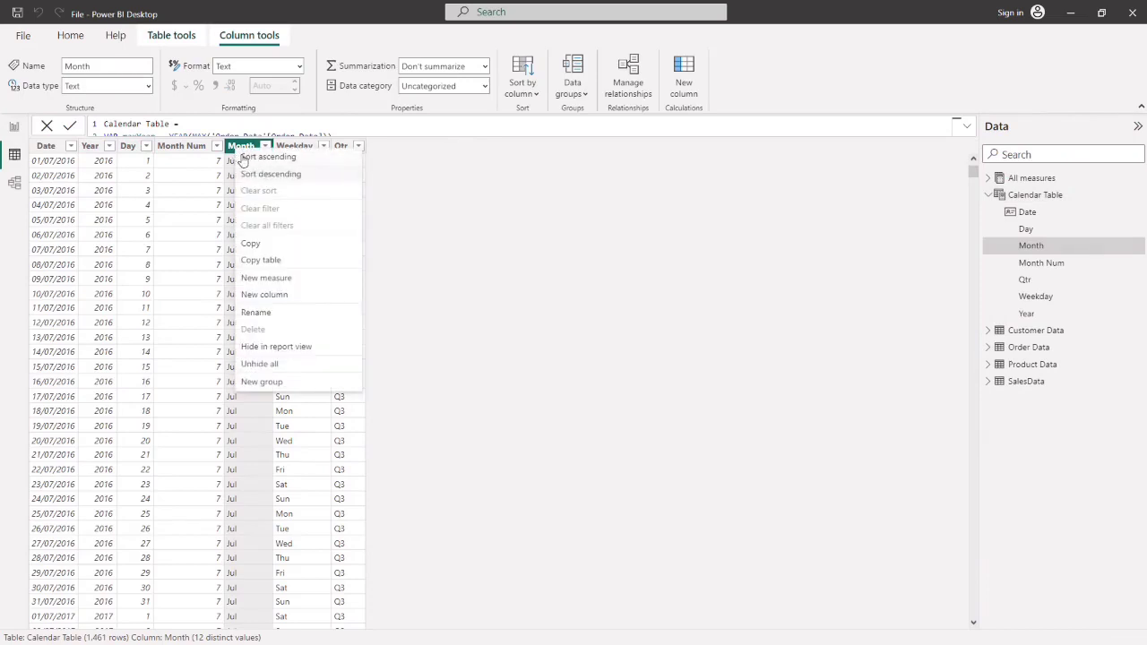
click(232, 150)
click(523, 85)
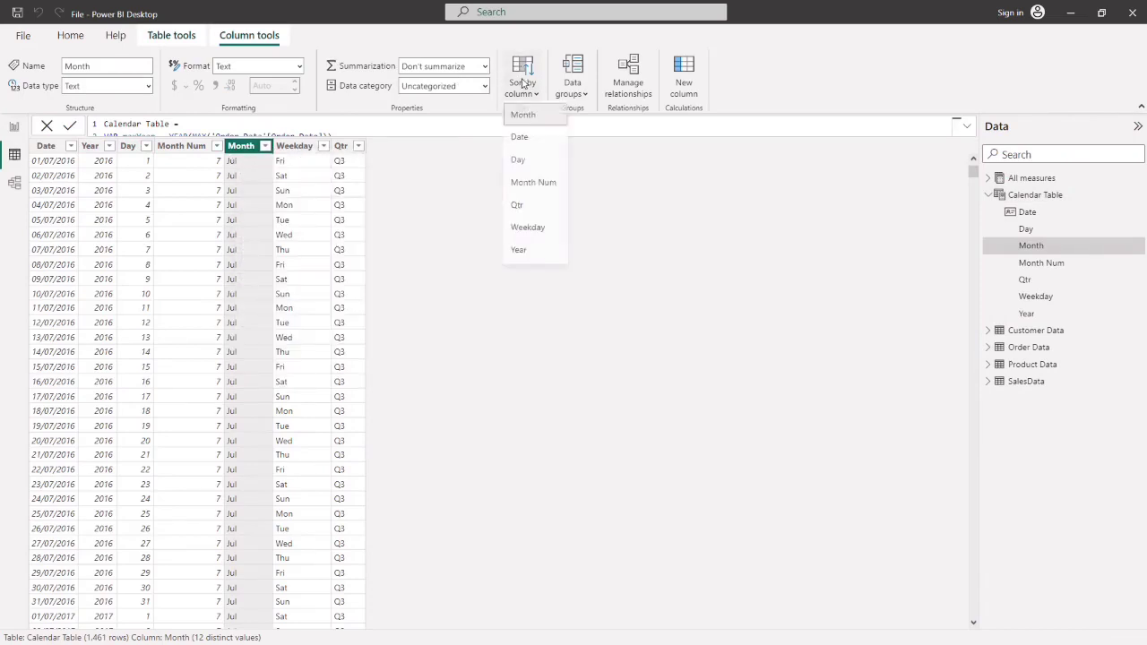
click(538, 185)
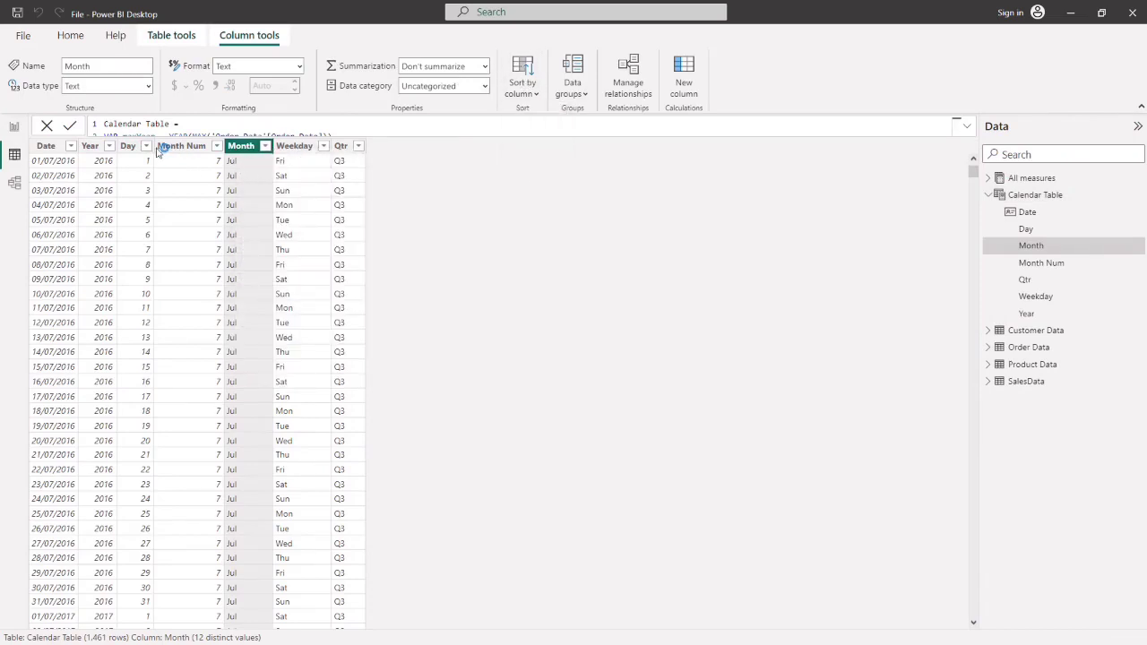
- Try to sort the Calendar Table's Weekday column by Day and dismiss the message
click(285, 152)
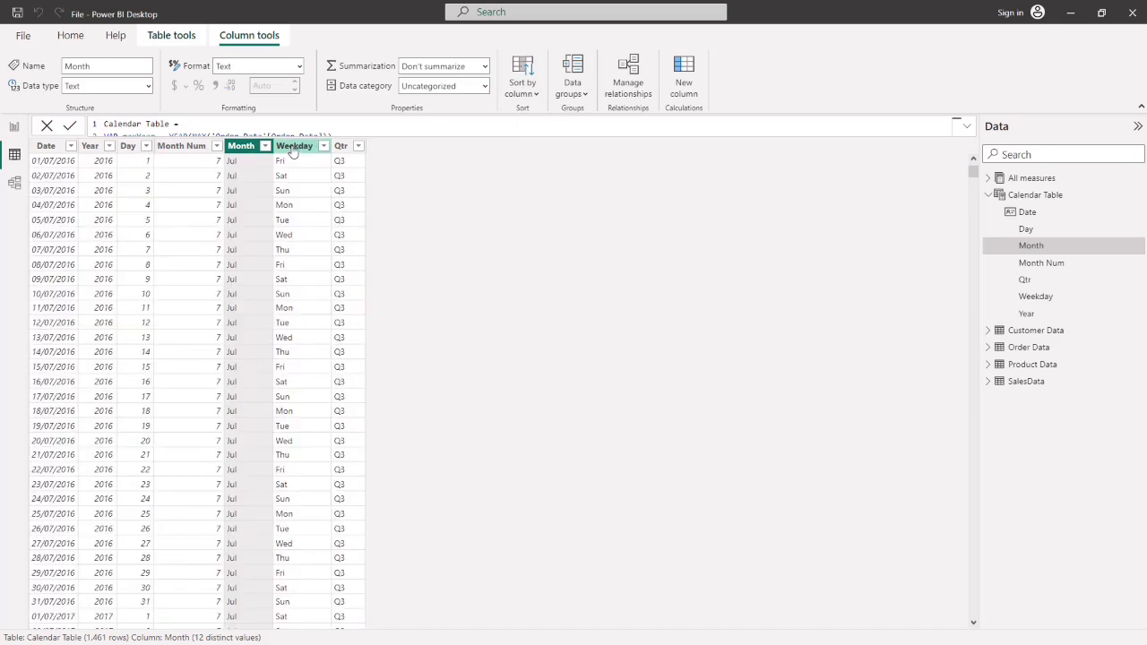
click(511, 88)
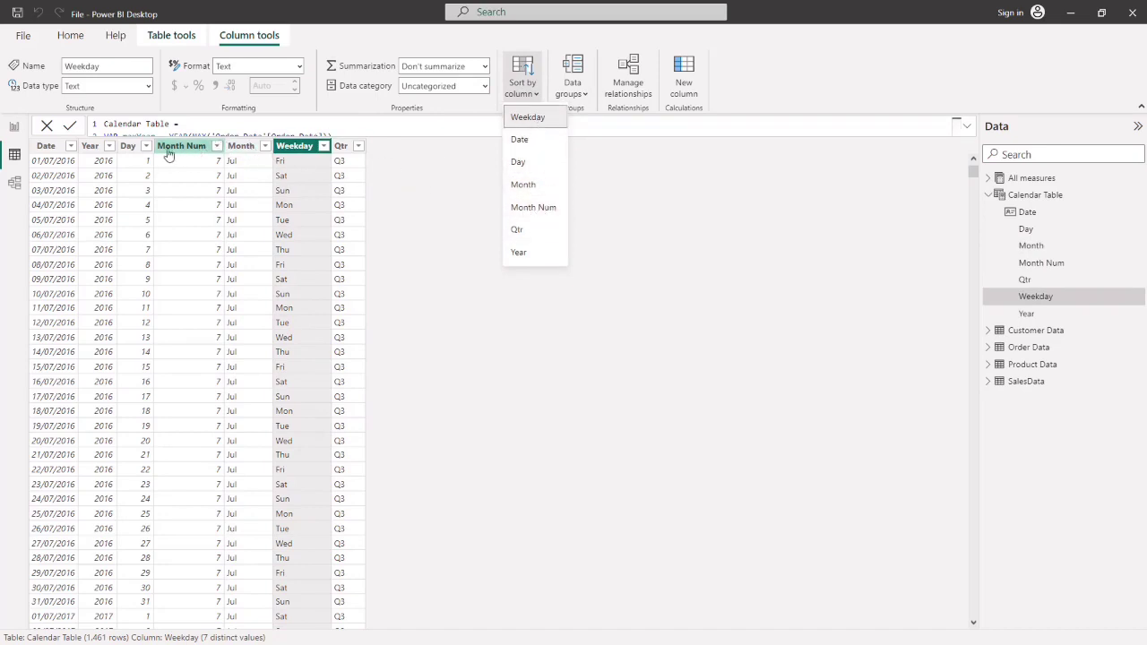
click(519, 162)
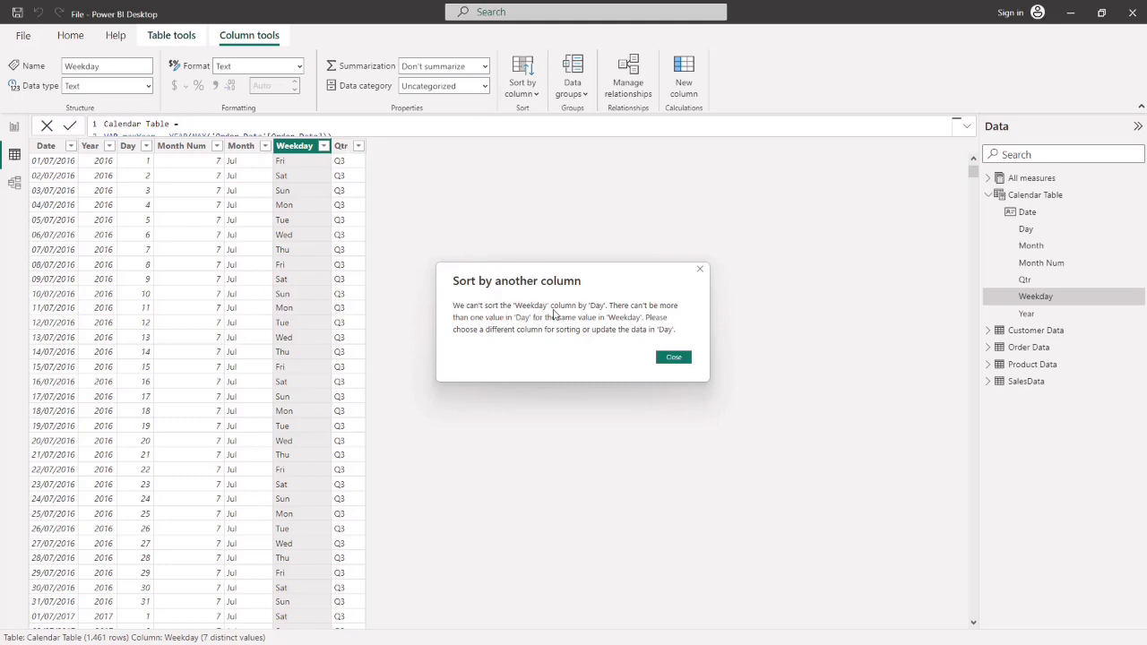
click(673, 358)
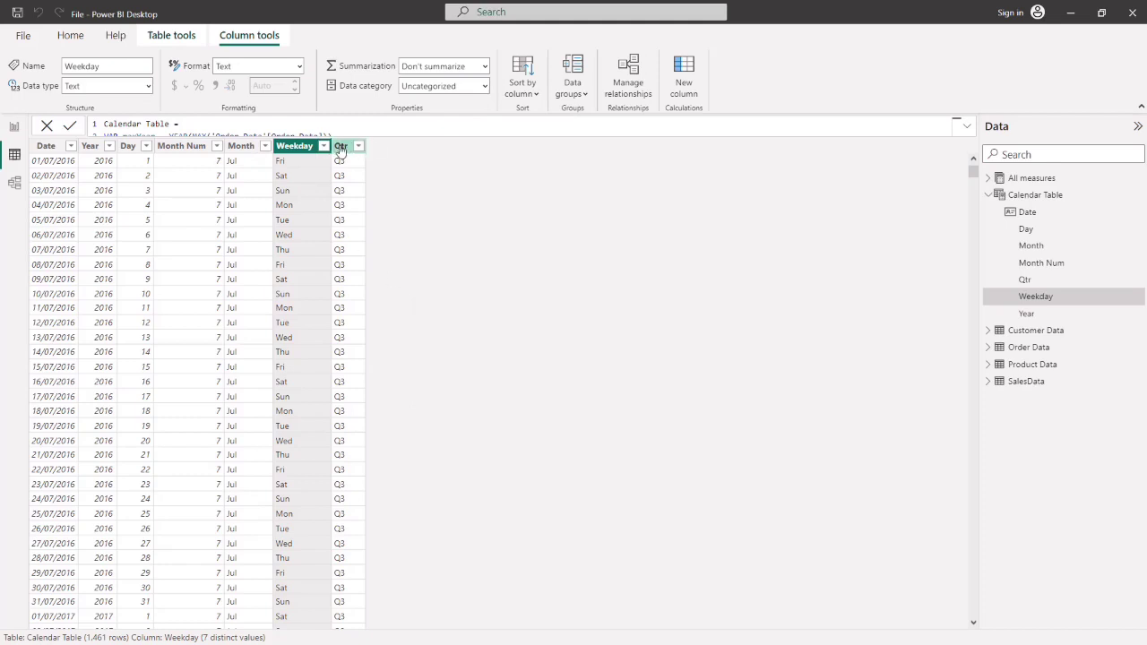
- Look at the sort-by-column options for Qtr without choosing one and reselect the Weekday column
click(341, 147)
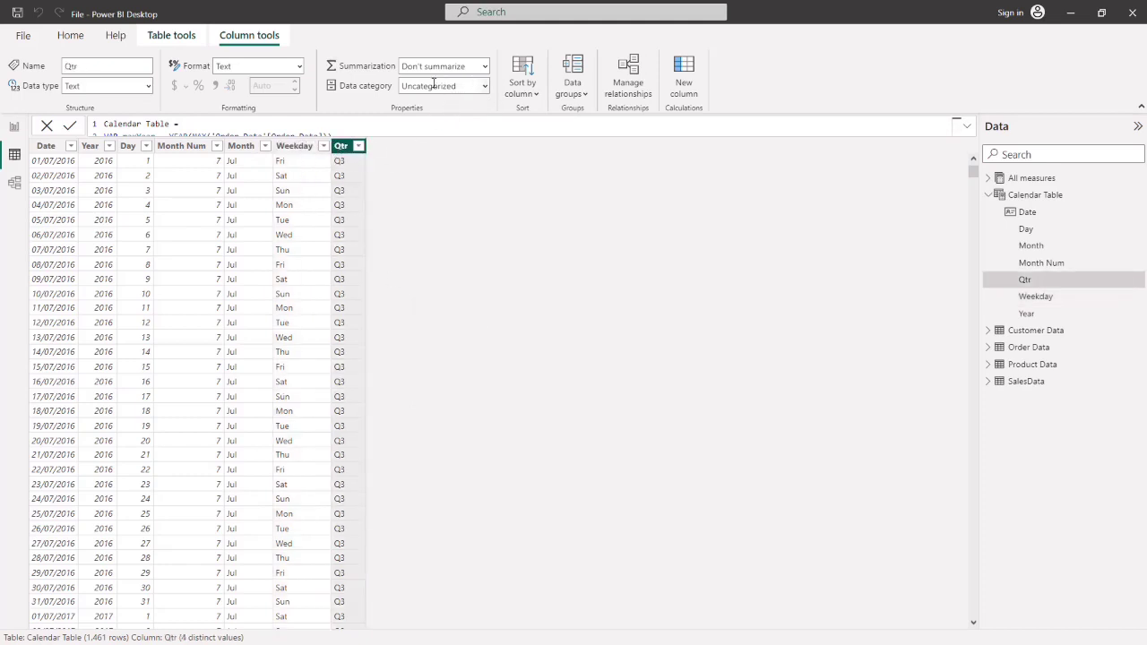
click(518, 87)
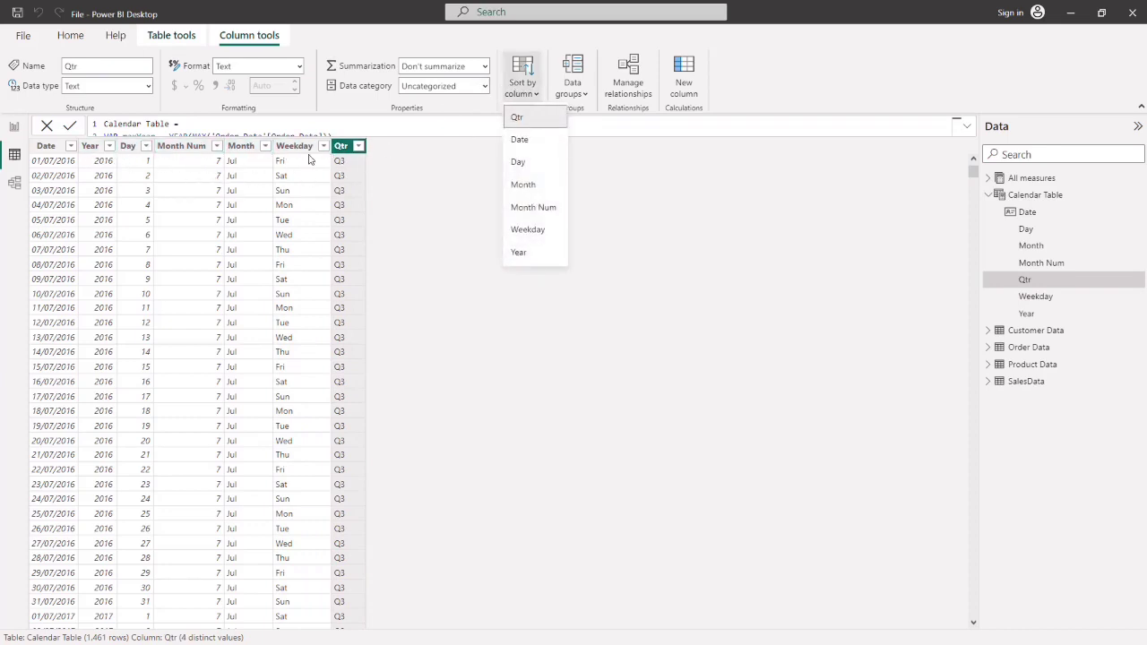
click(387, 189)
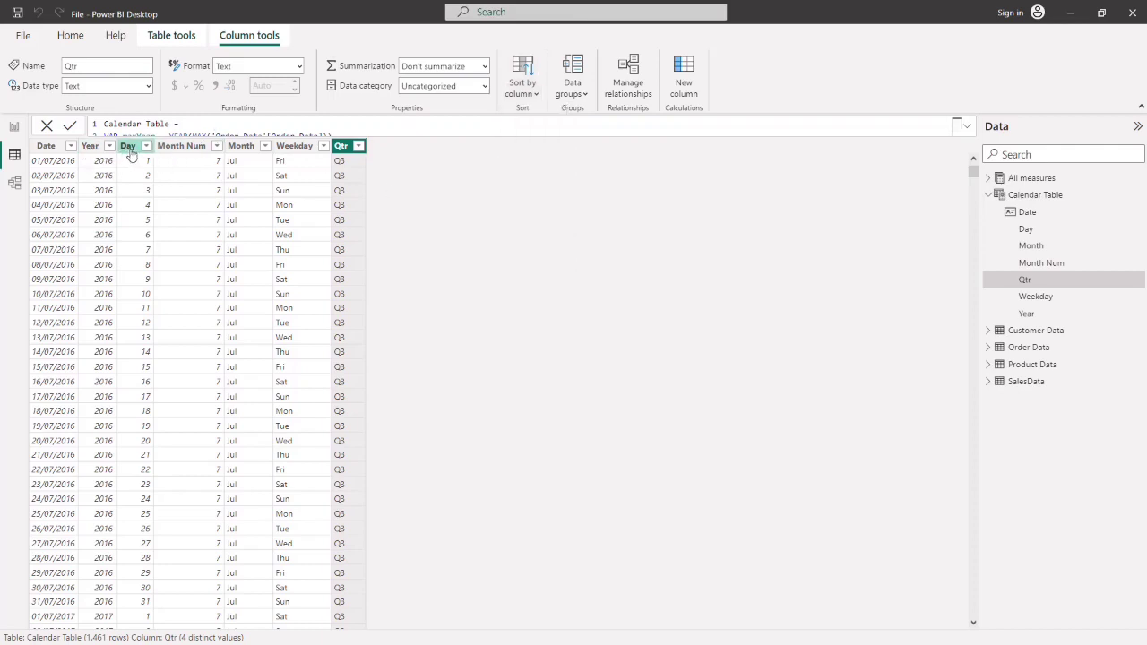
click(287, 150)
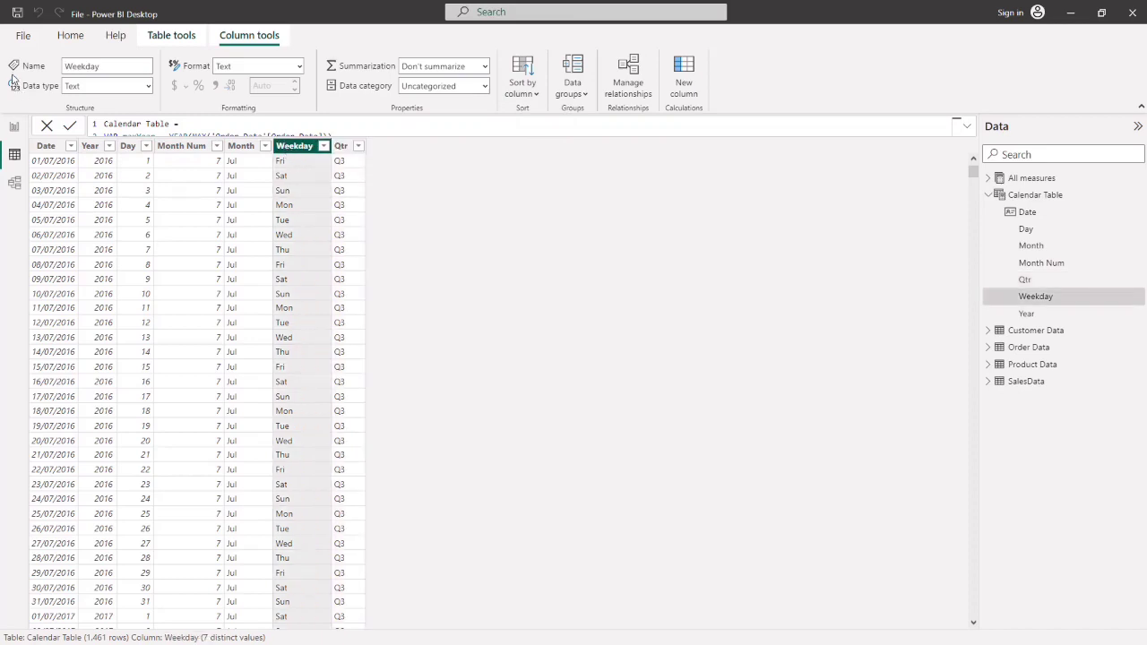
- Return to the report page and add a table visual above the cards listing Weekday from the Calendar Table
click(15, 126)
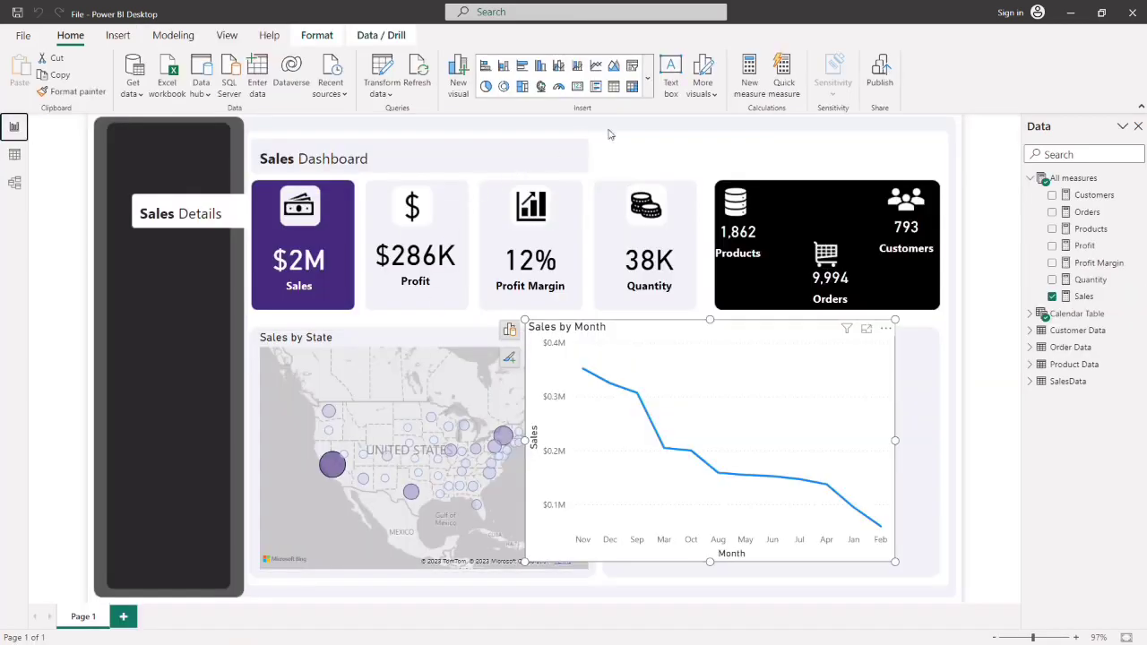
click(644, 149)
right_click(643, 160)
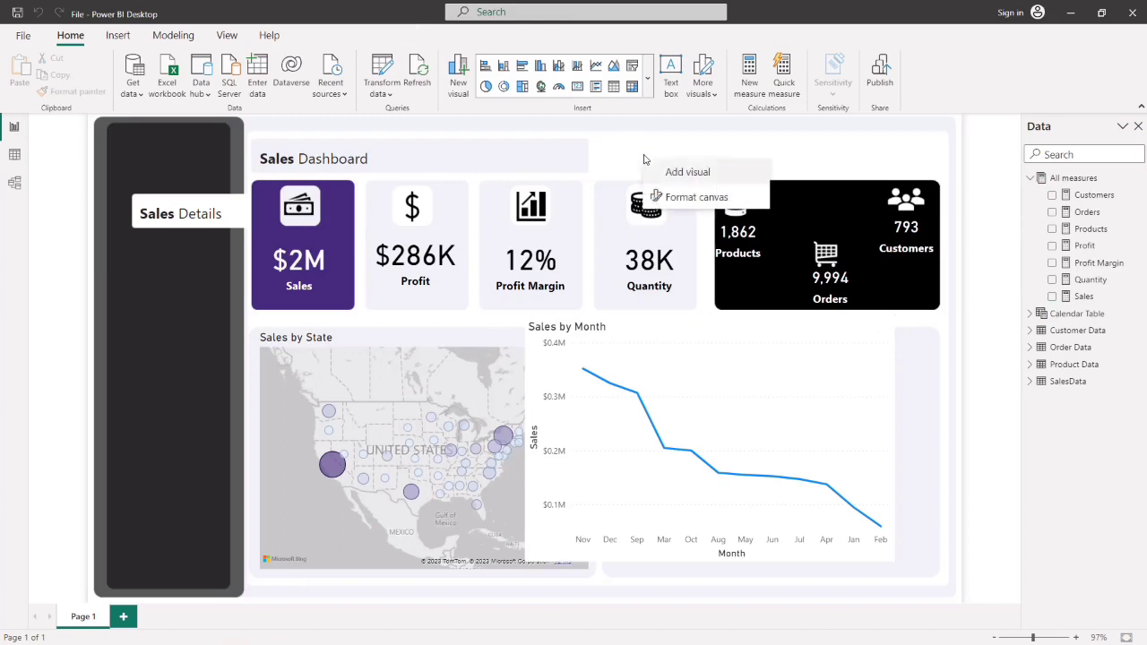
click(698, 173)
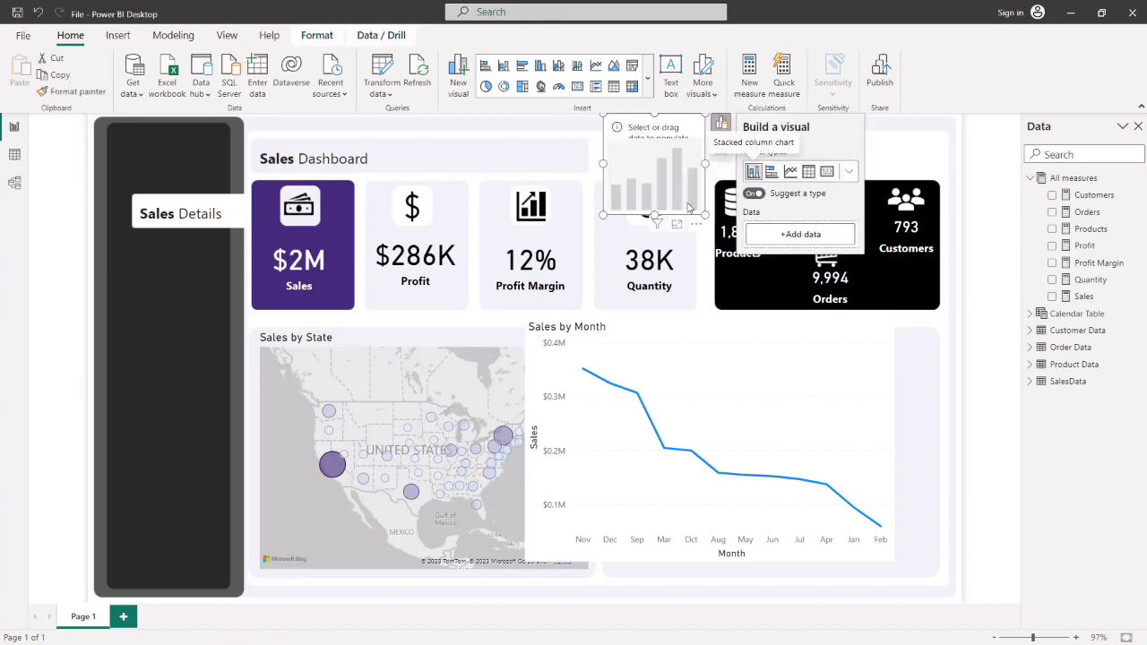
click(810, 172)
click(806, 236)
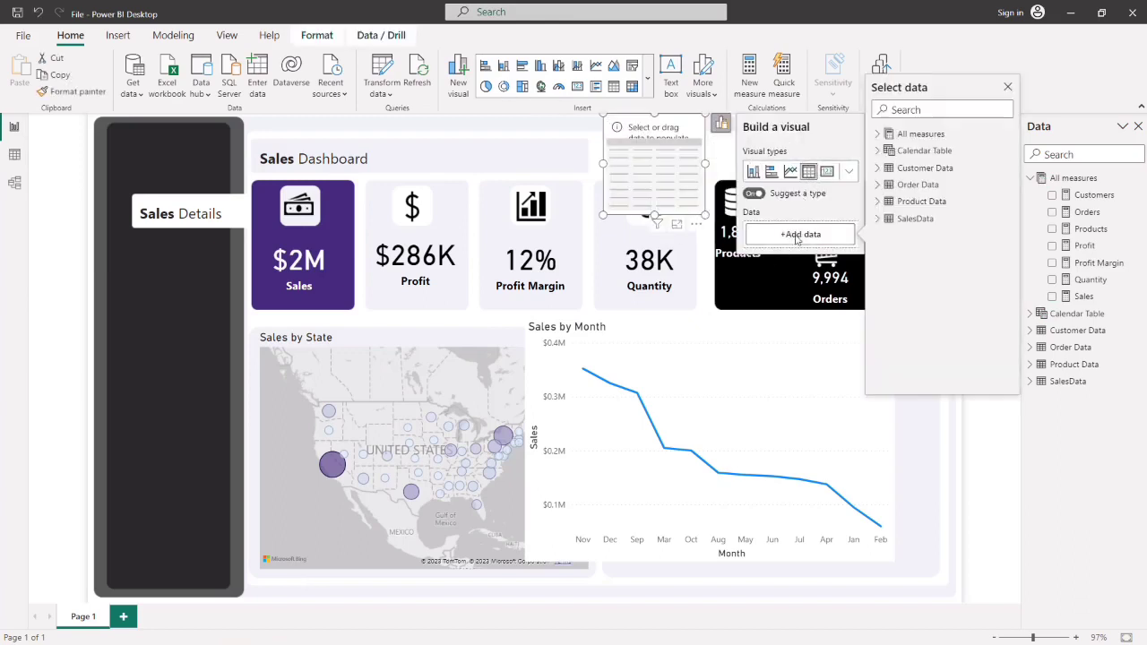
click(888, 152)
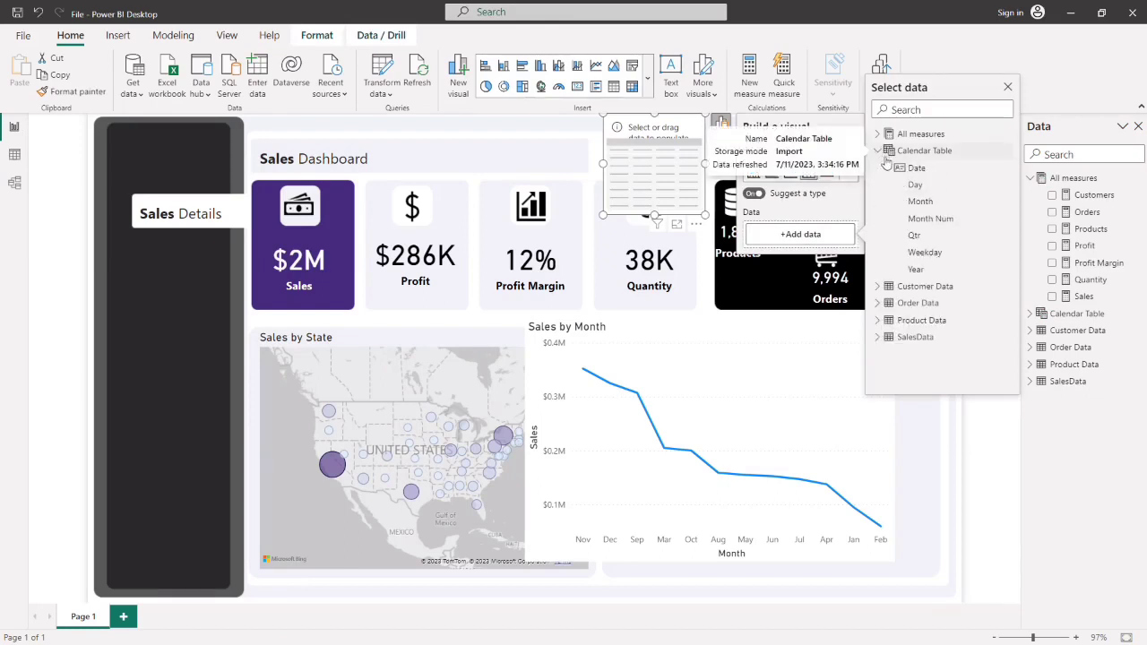
click(926, 253)
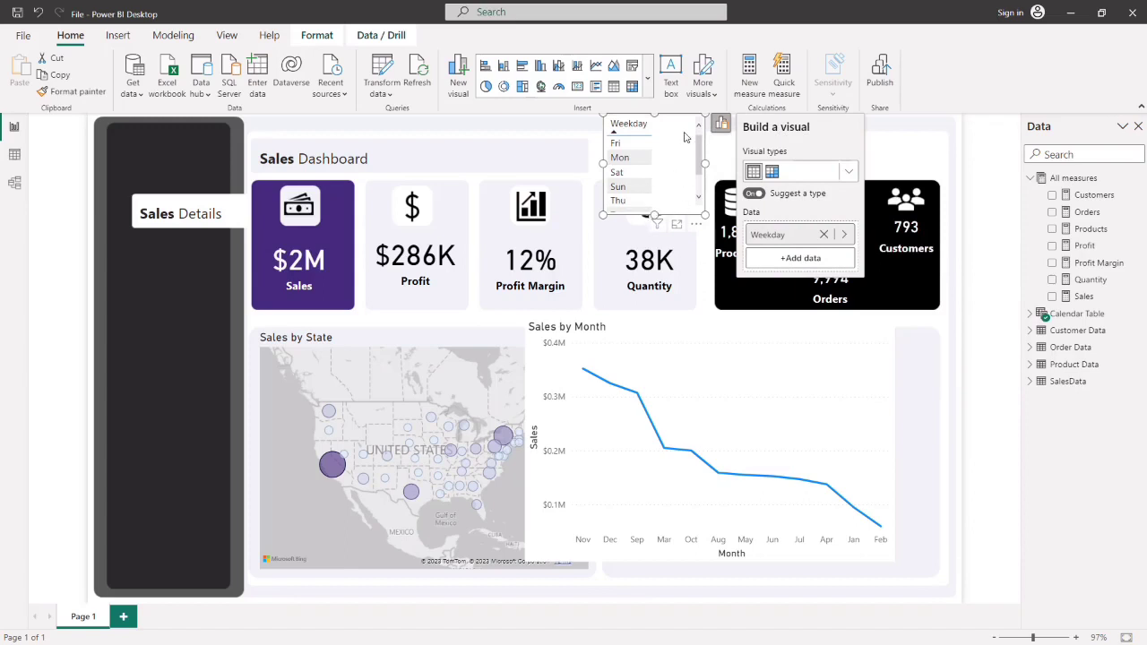
- Go back to the table view and examine the full DAX definition of the Calendar Table
click(15, 155)
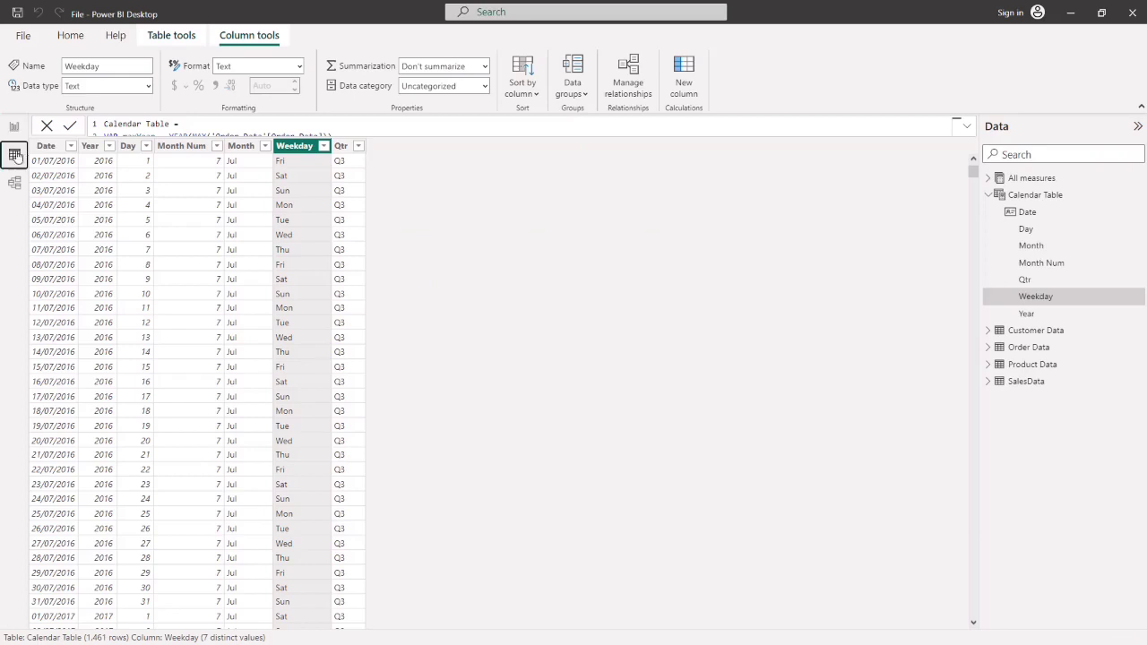
click(127, 146)
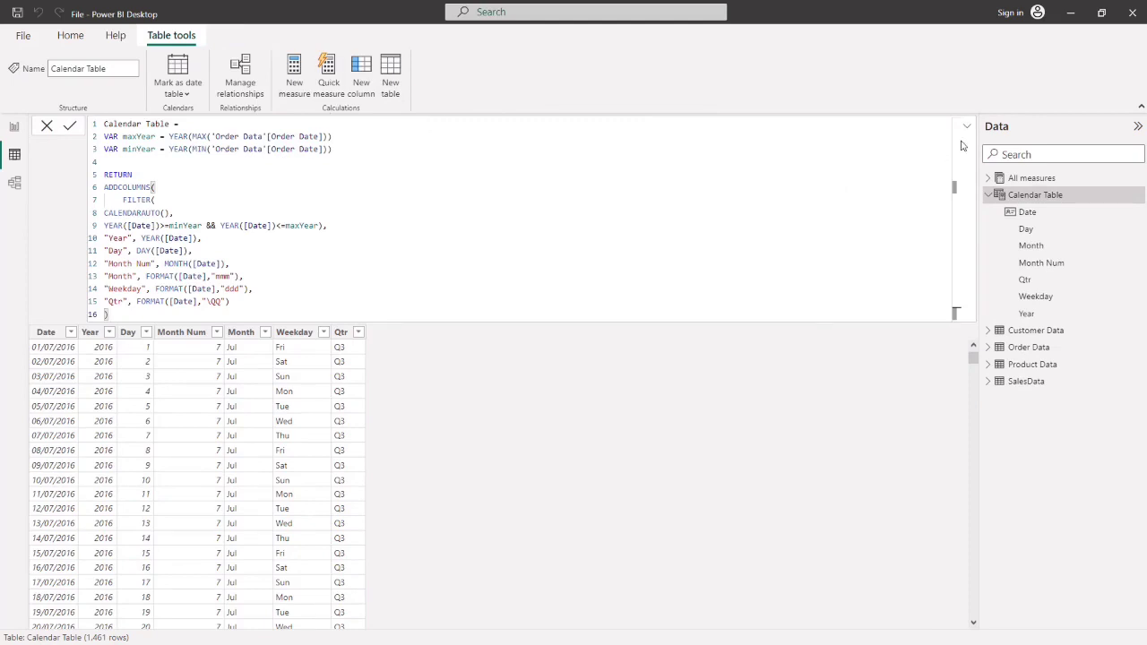
click(967, 127)
click(966, 125)
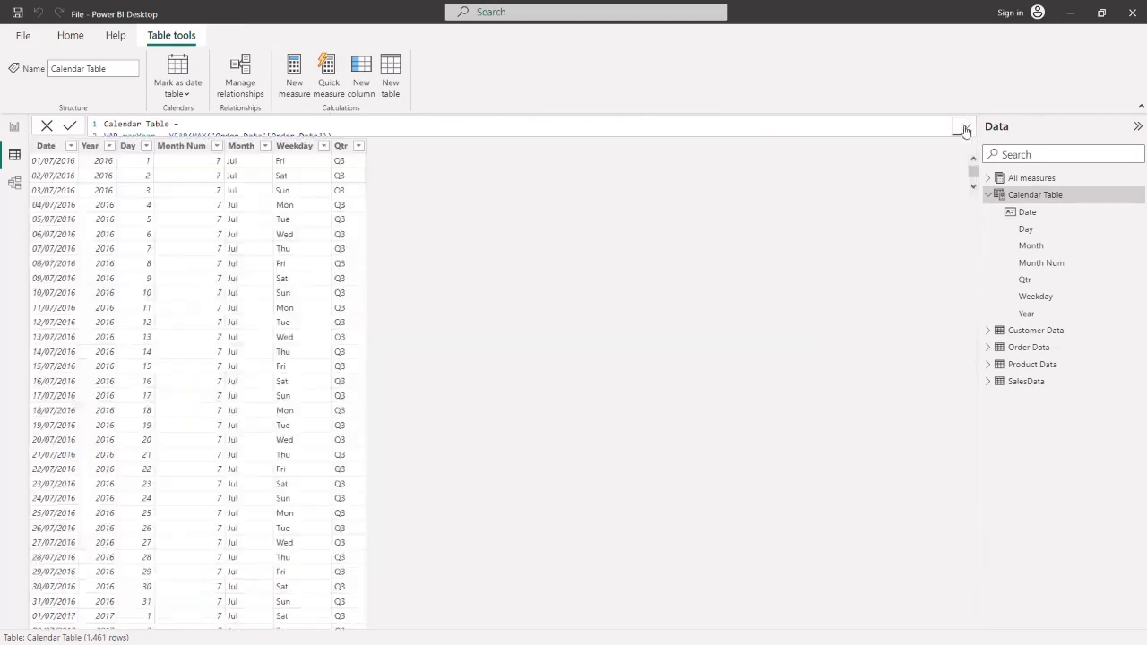
- Add a calculated column to the Calendar Table with the formula WeekDay Num = DAY('Calendar Table'[Date])
click(362, 82)
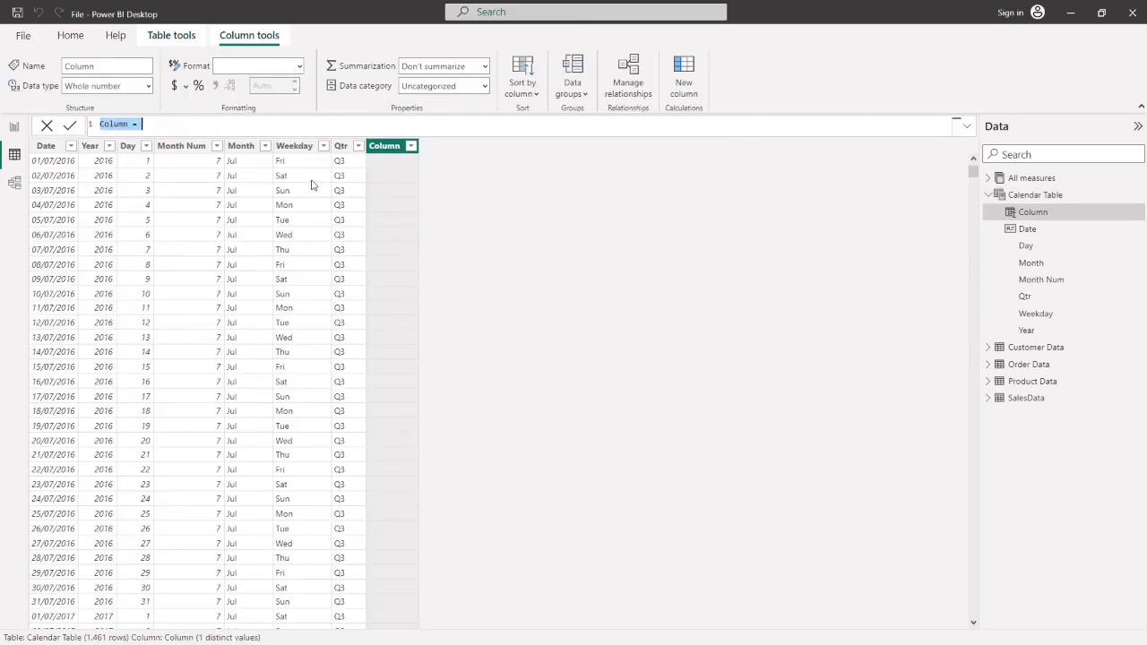
key(BackSpace)
text(day)
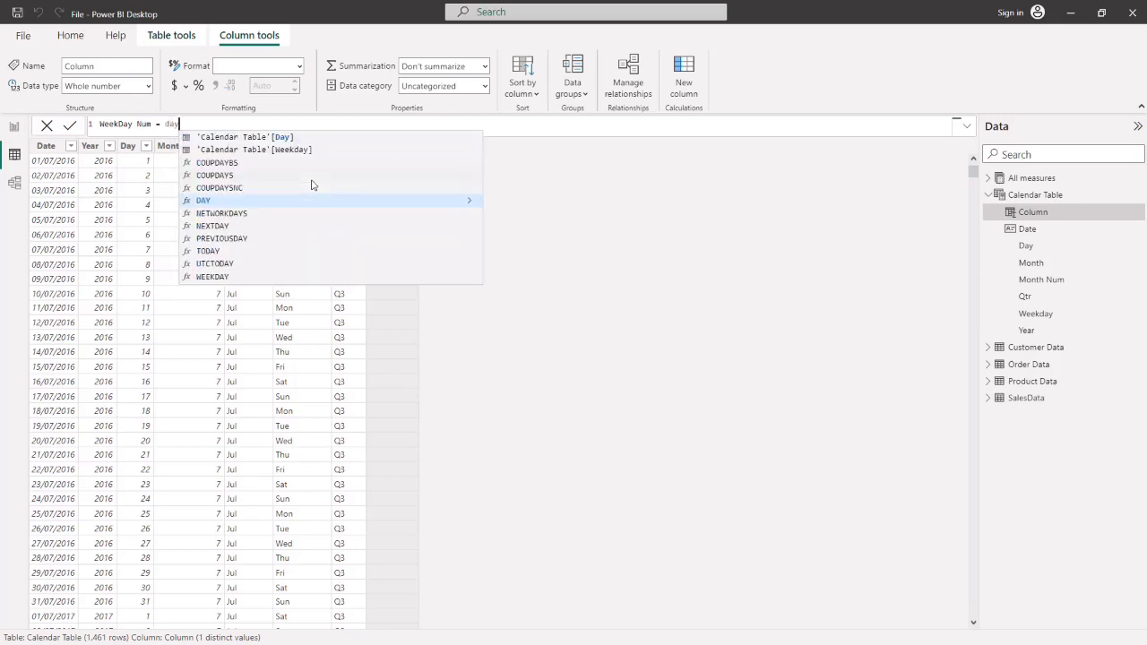
key(Tab)
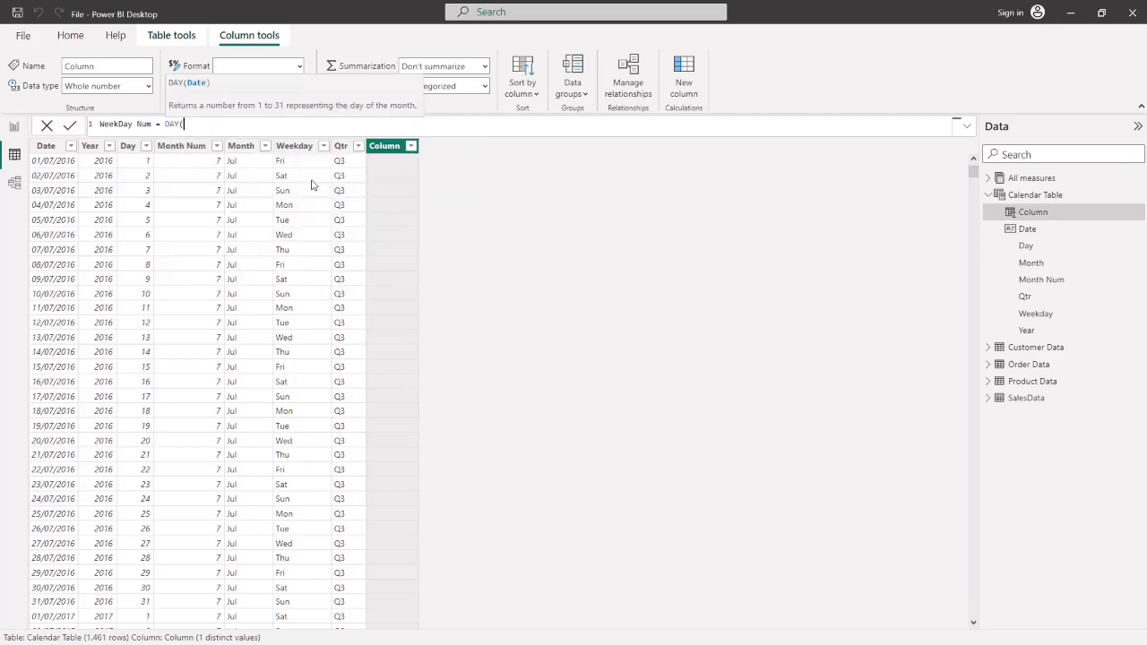
text(ca)
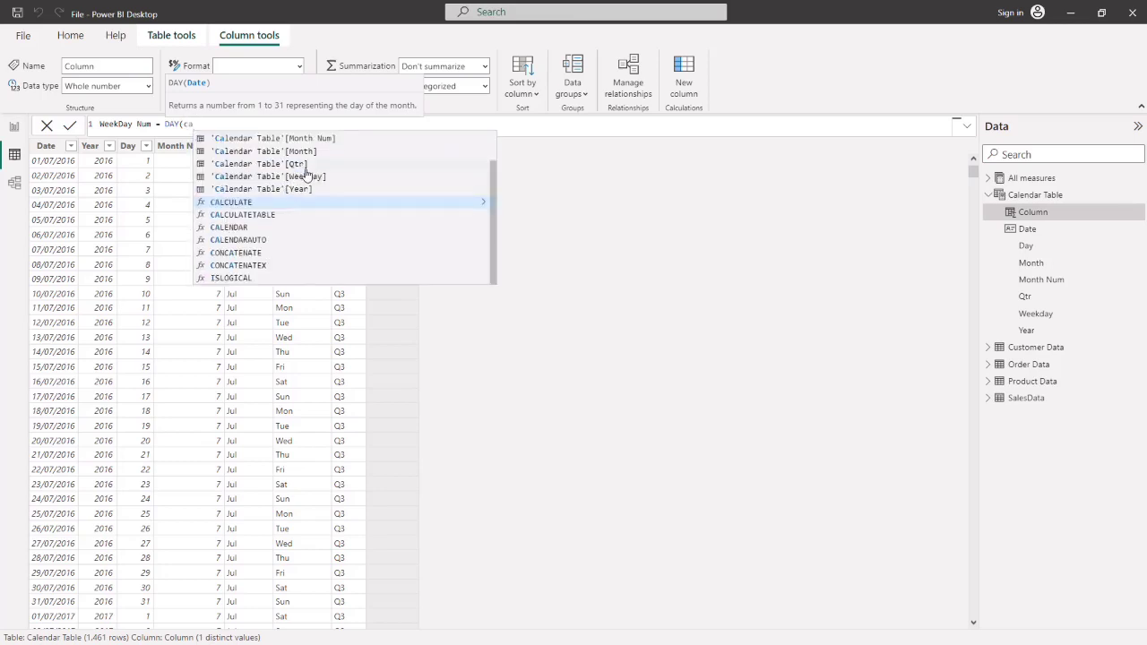
text(le)
click(305, 149)
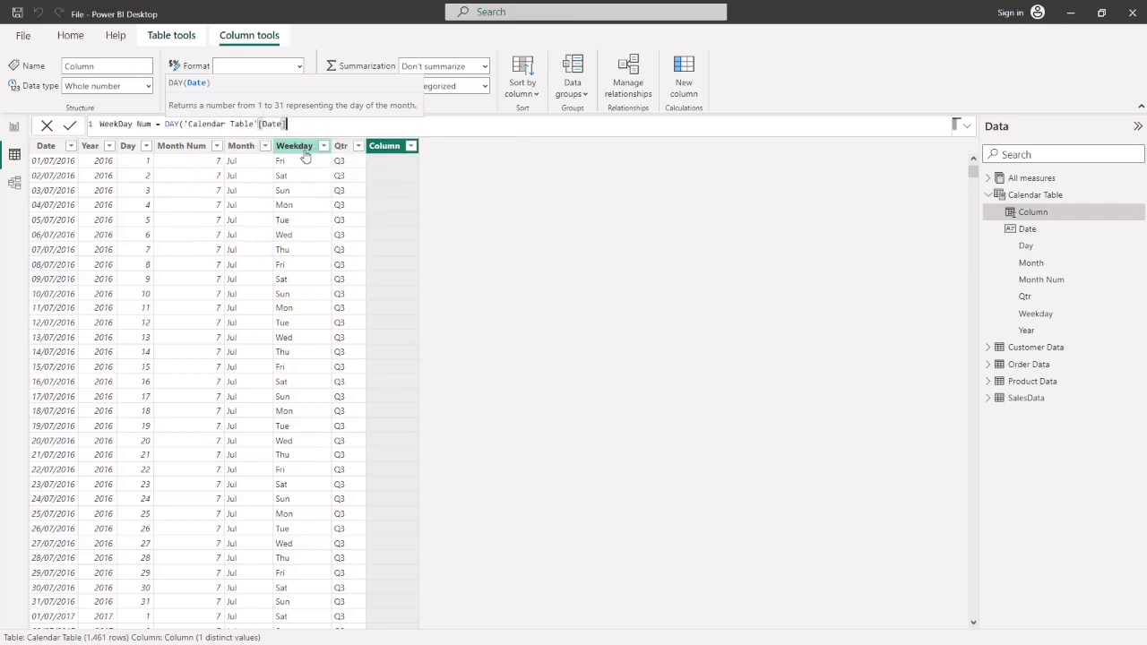
text())
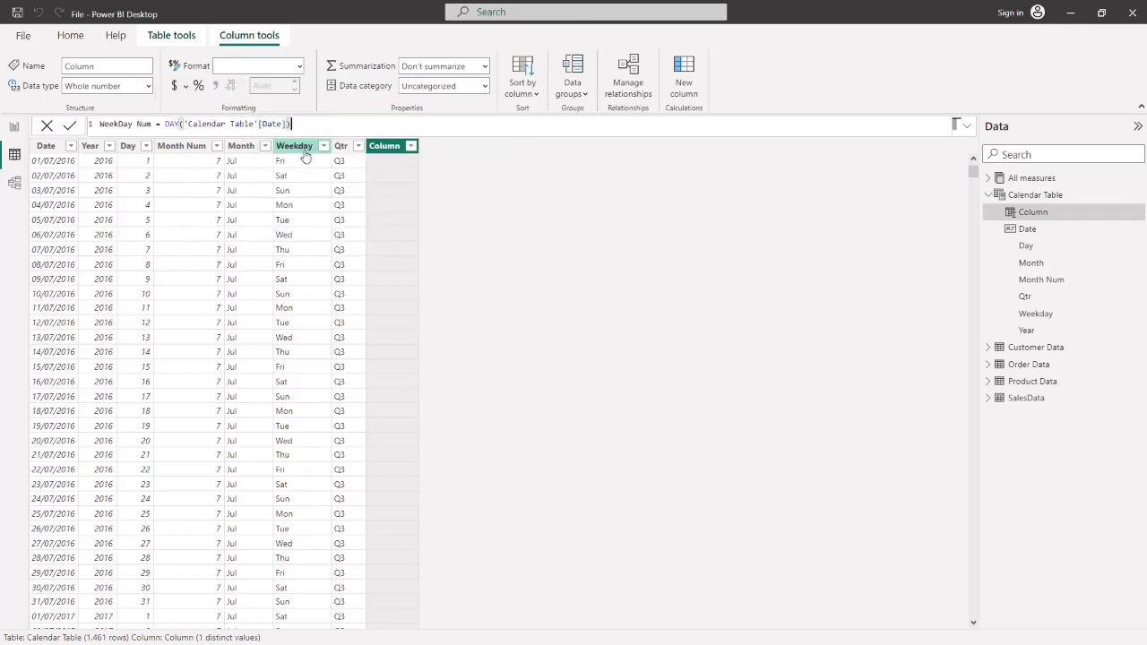
key(Return)
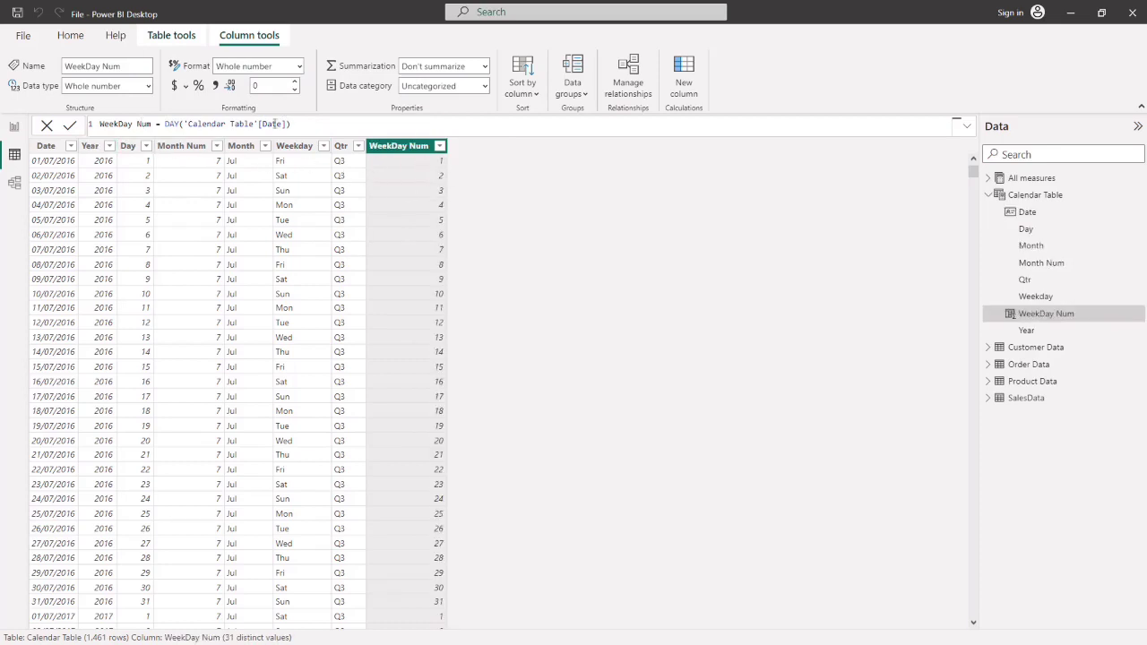
- Replace the DAY function in the WeekDay Num formula with WEEKDAY, keeping 'Calendar Table'[Date] as its argument
double_click(176, 124)
key(BackSpace)
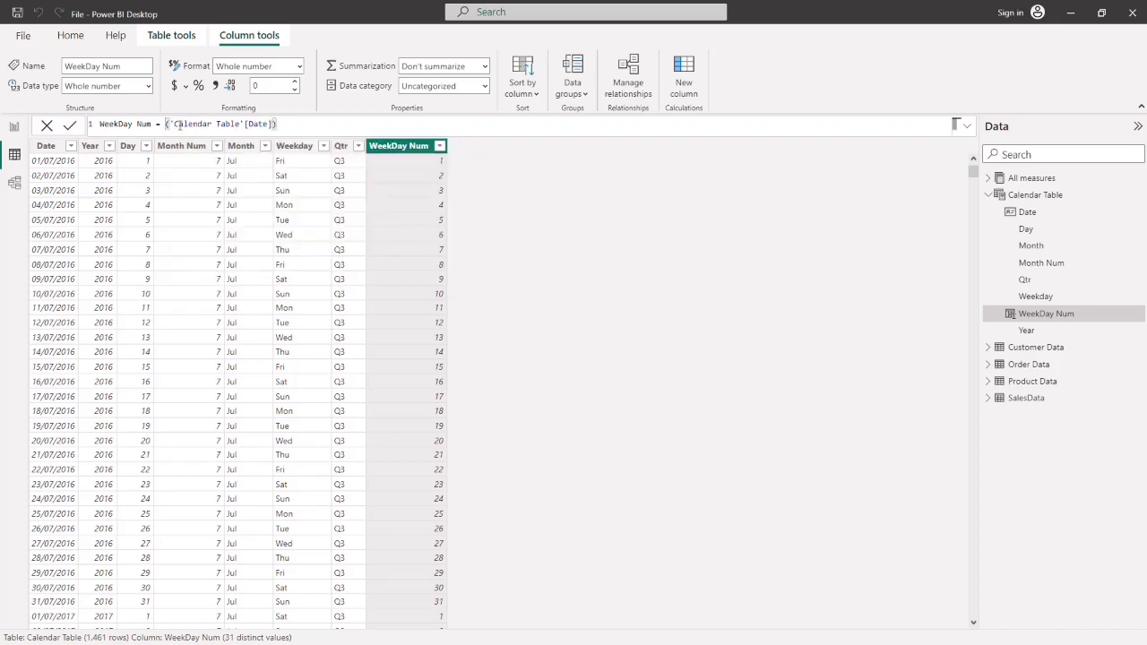
text(wek)
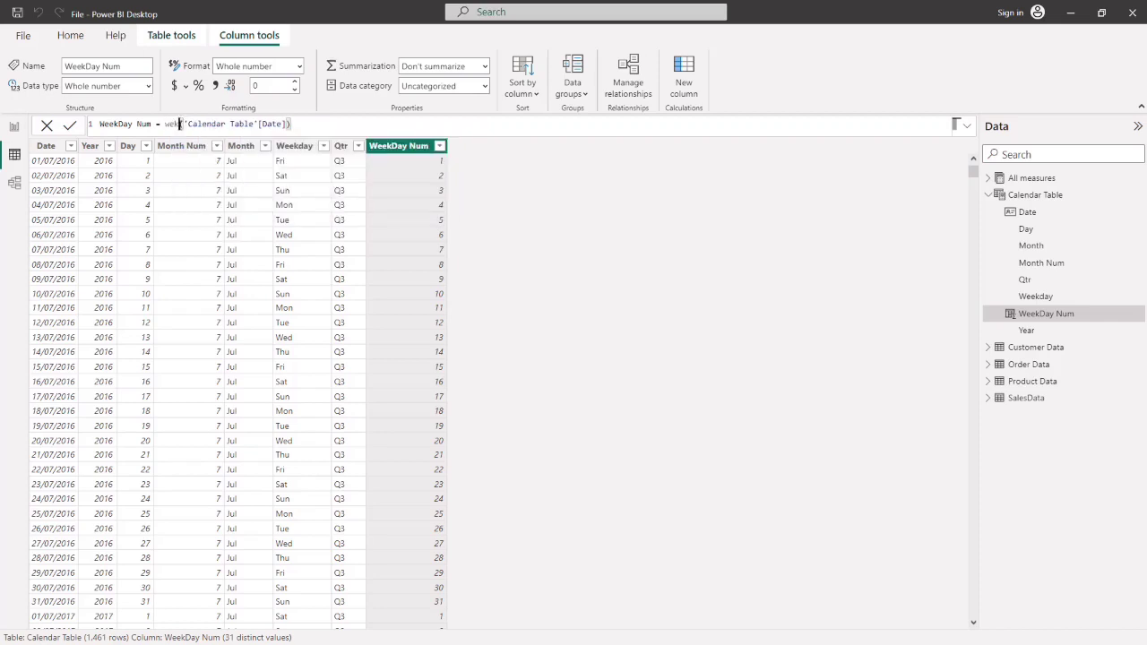
key(BackSpace)
text(e)
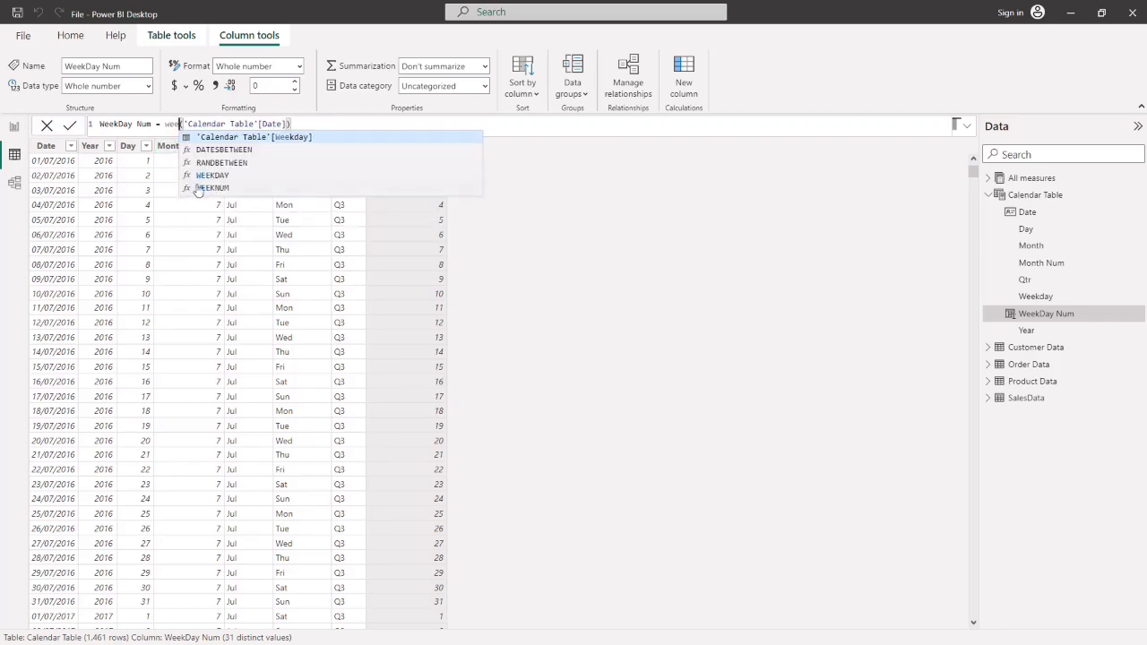
click(231, 175)
key(Return)
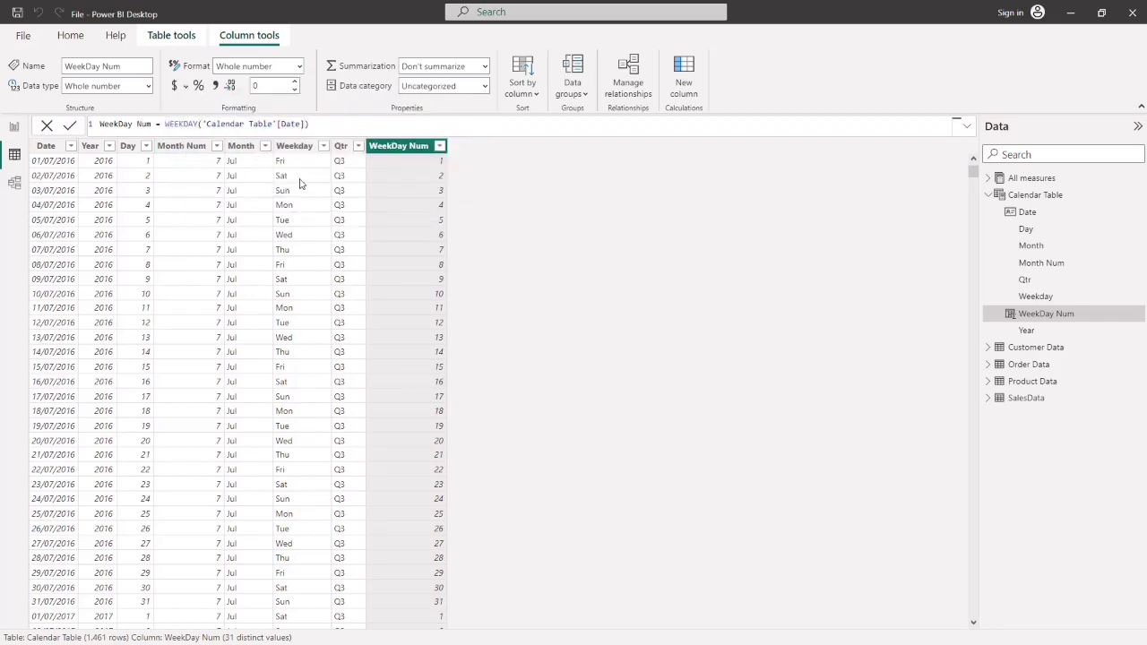
- Add return type 1 (Sunday=1 through Saturday=7) as the second argument of WEEKDAY in the WeekDay Num formula
click(309, 124)
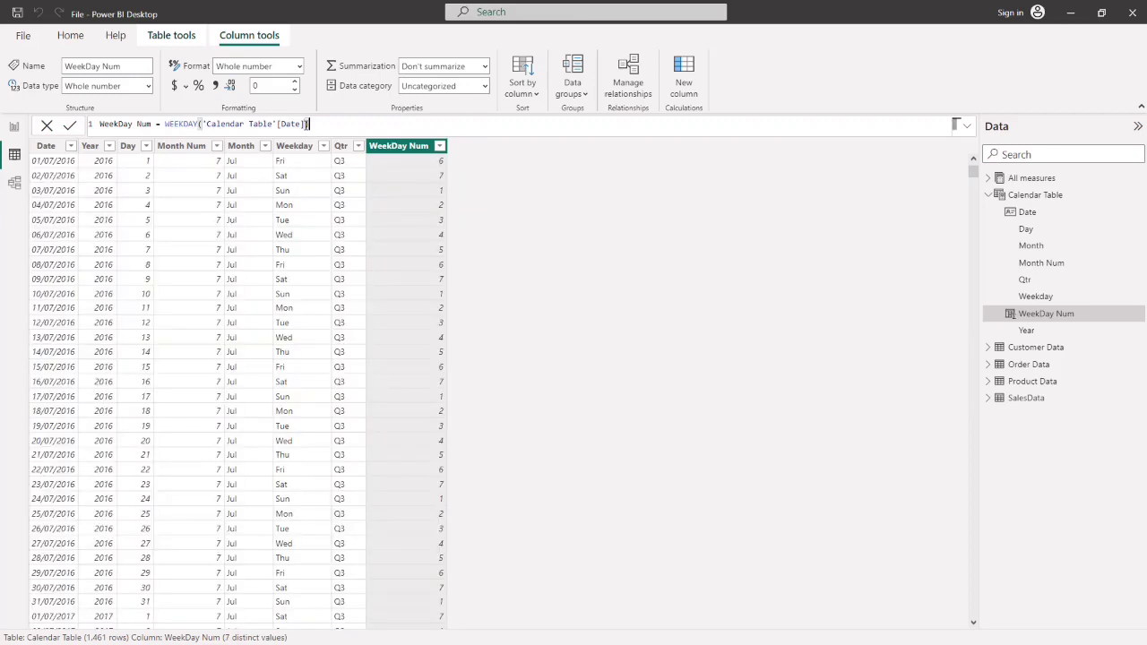
text(,)
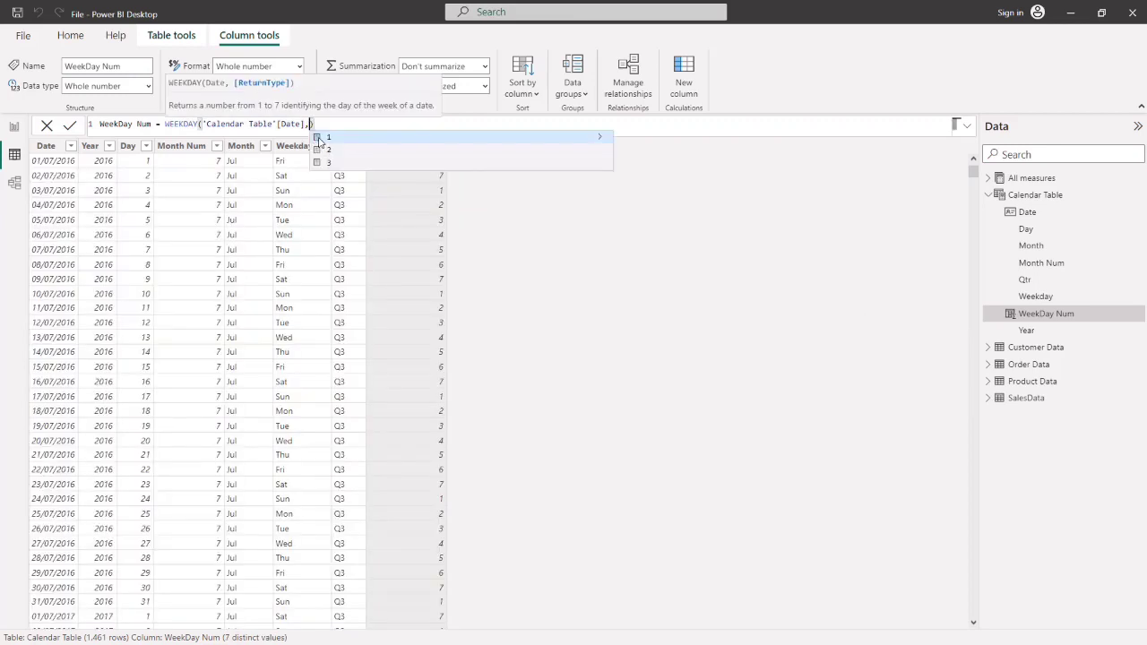
click(599, 140)
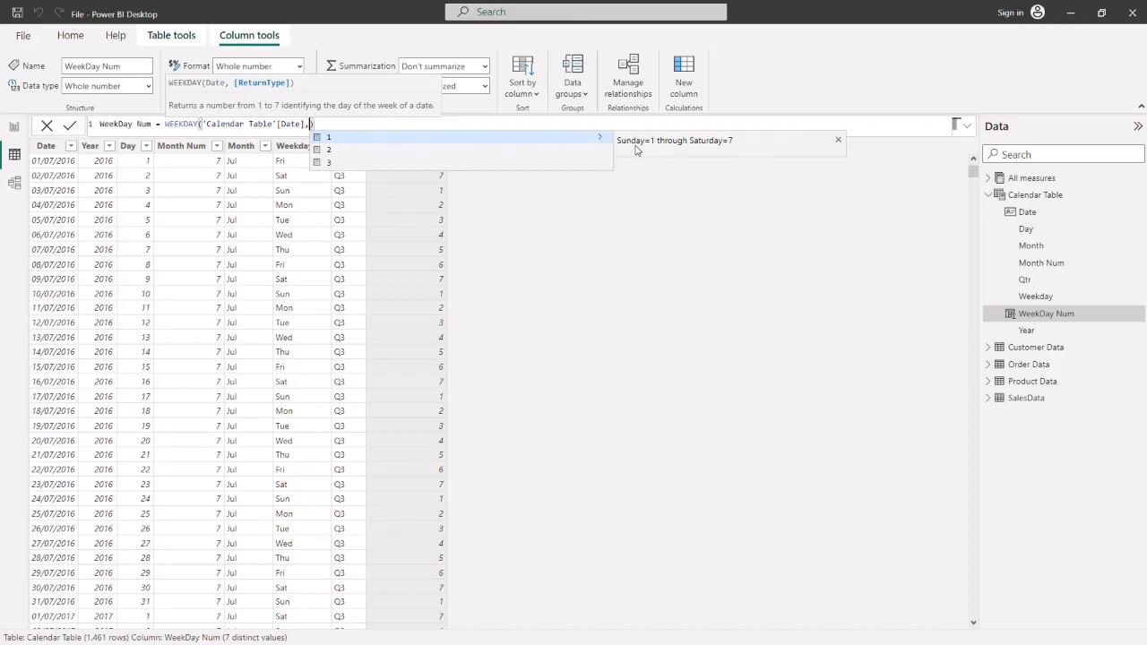
key(Escape)
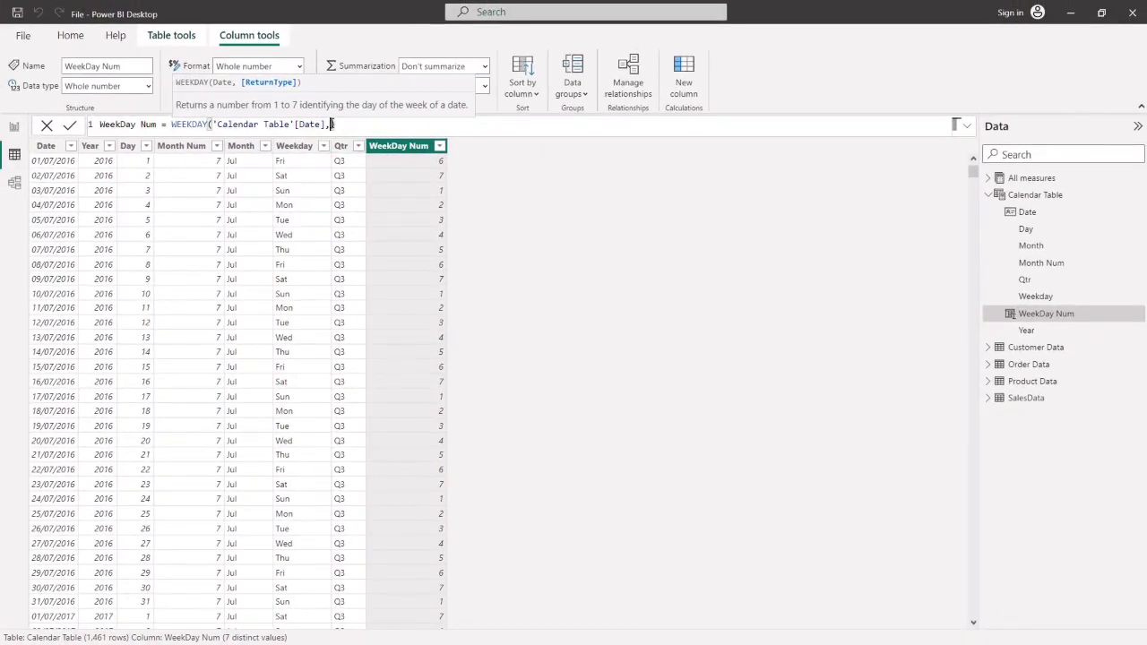
ctrl+scroll(331, 124, up, 4)
ctrl+scroll(331, 126, down, 3)
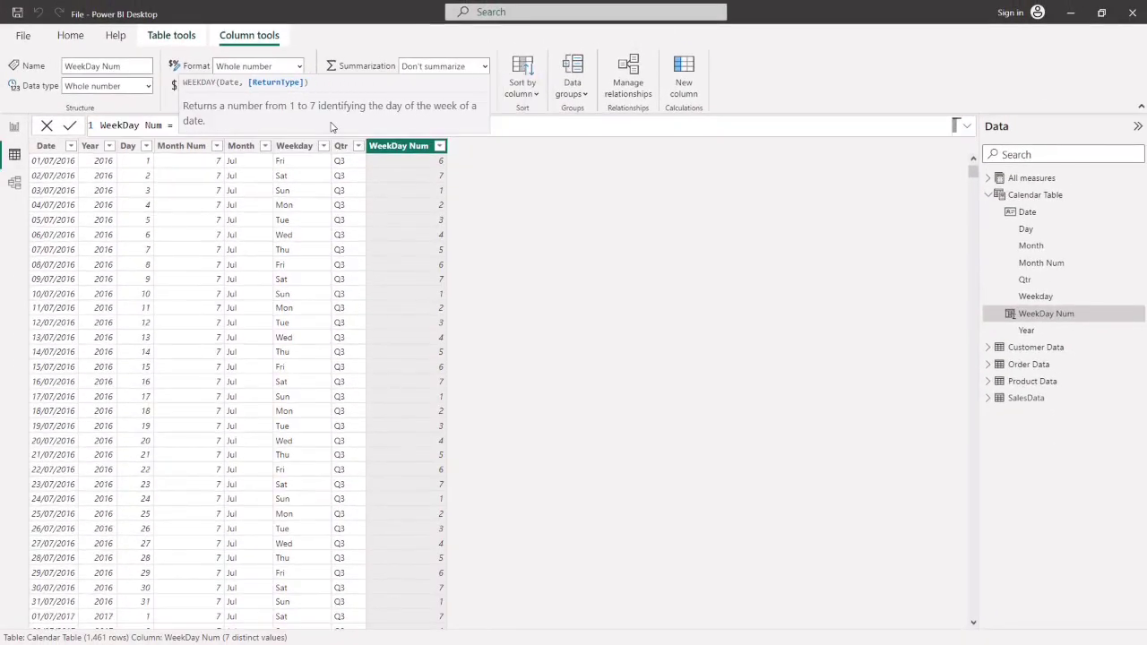
ctrl+scroll(331, 127, up, 2)
click(538, 134)
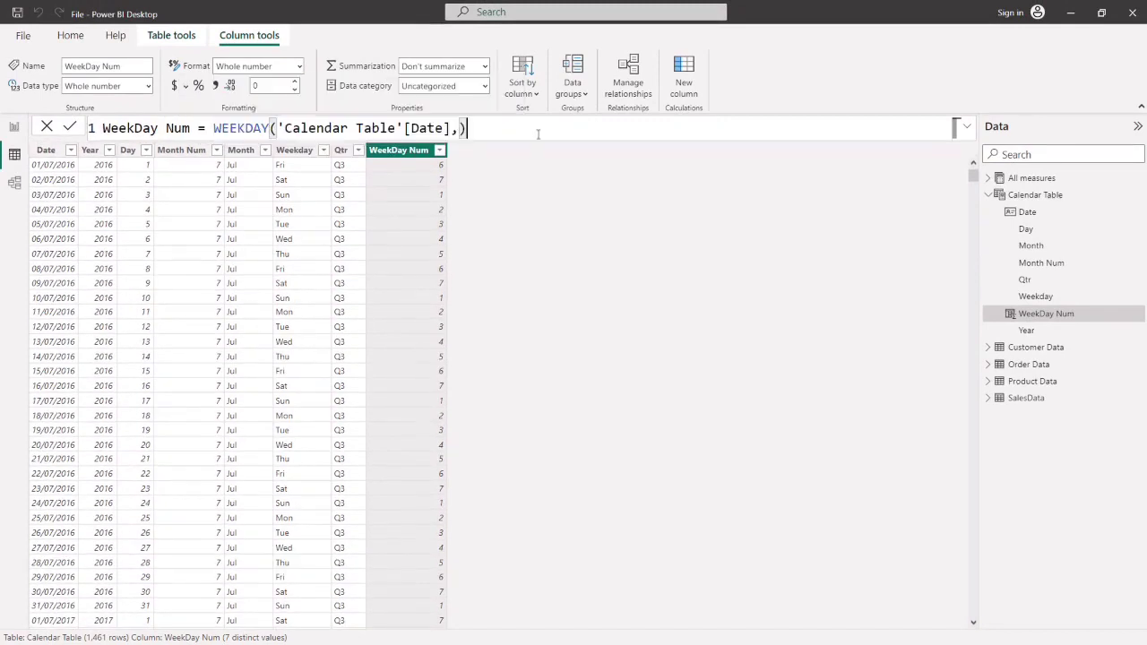
click(456, 129)
text(1)
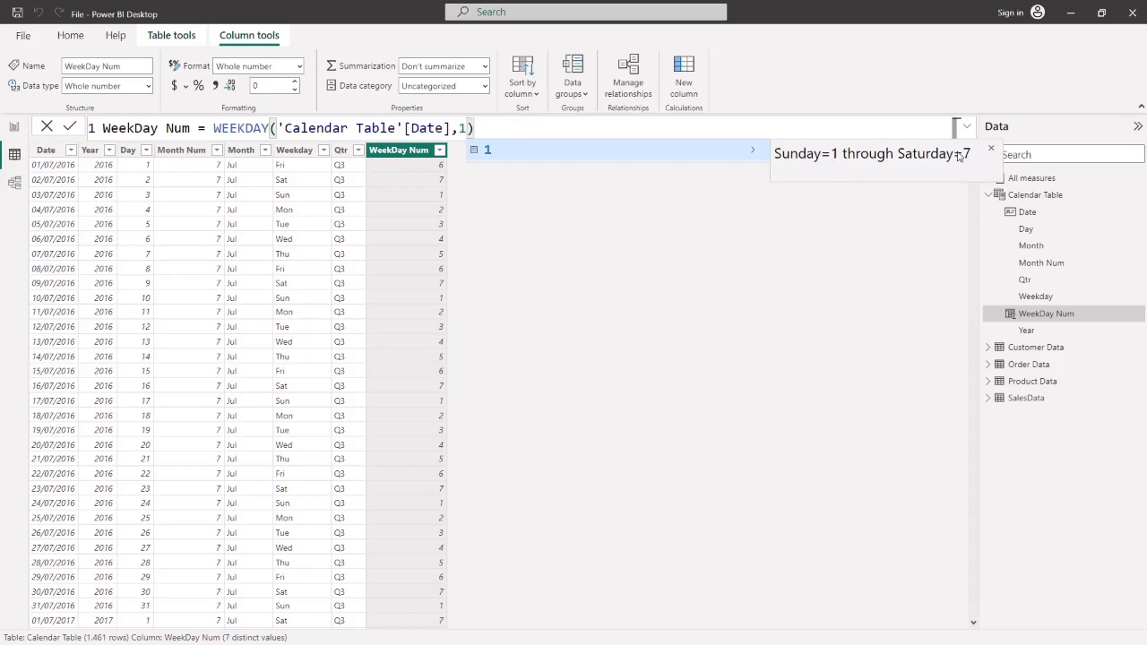
key(Escape)
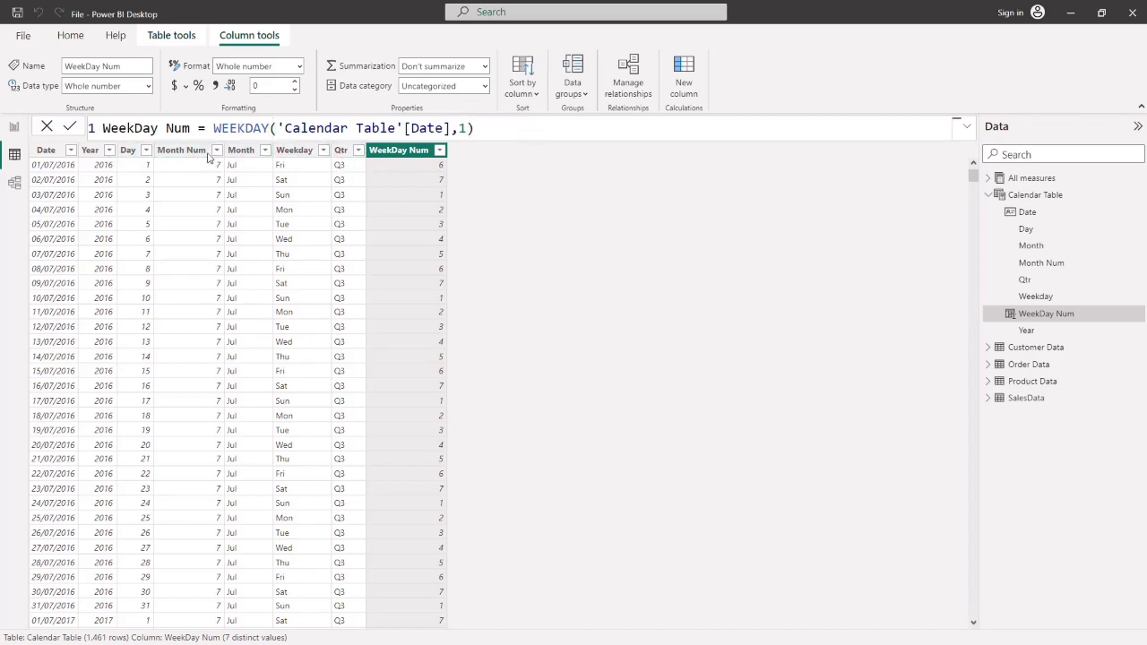
- Set the Calendar Table's Weekday column to sort by WeekDay Num
click(288, 152)
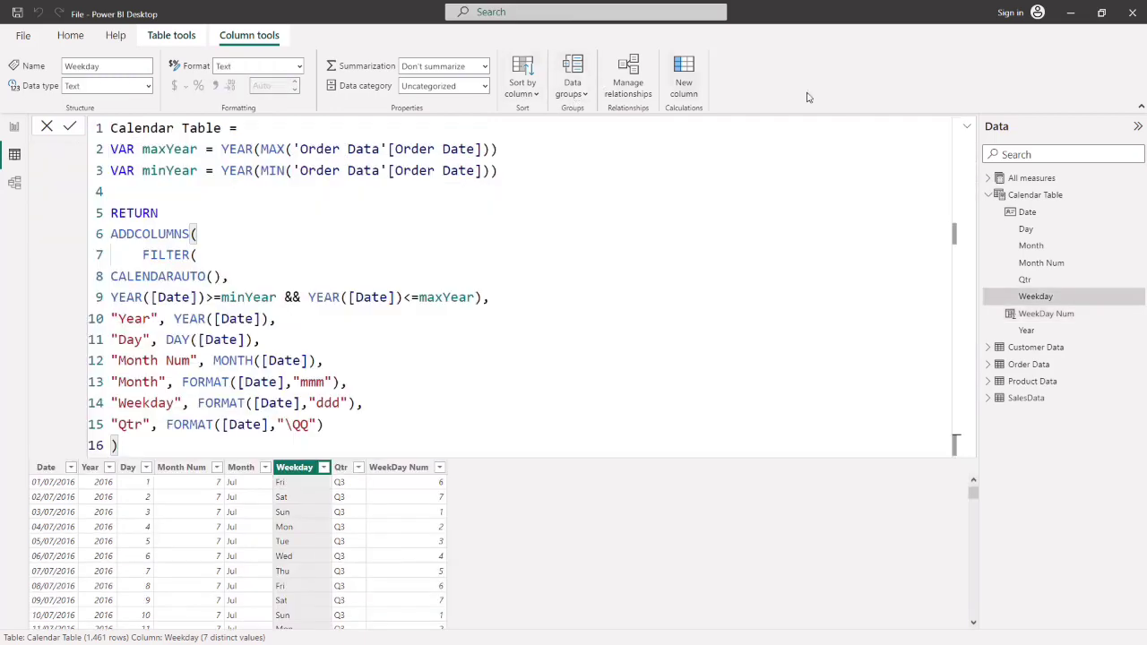
click(968, 131)
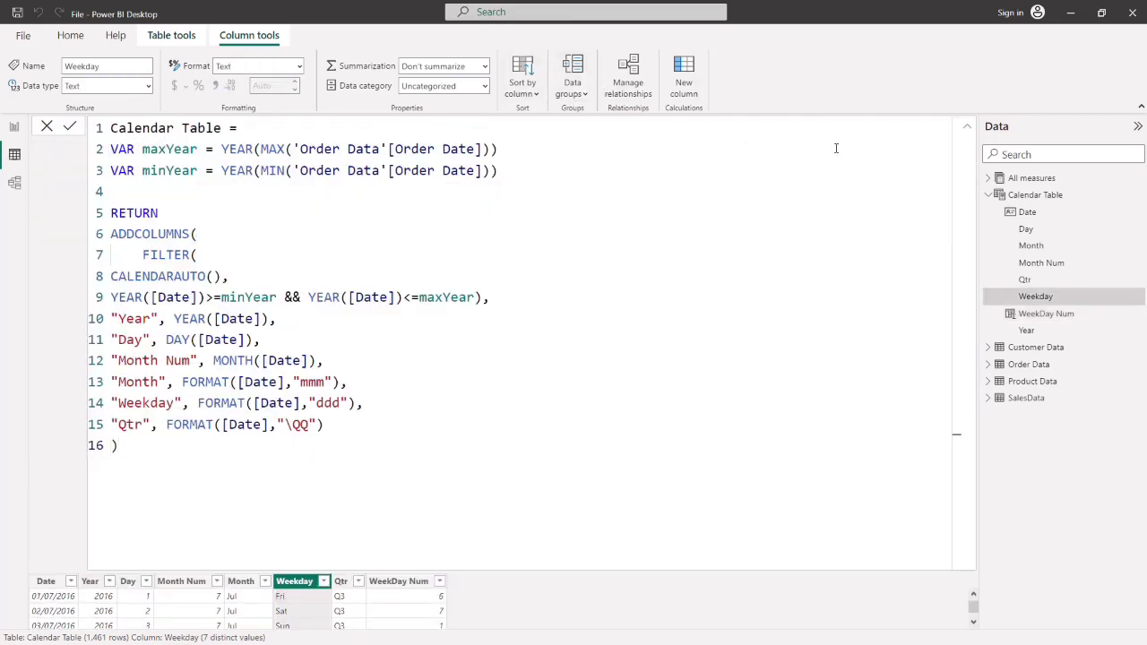
click(970, 131)
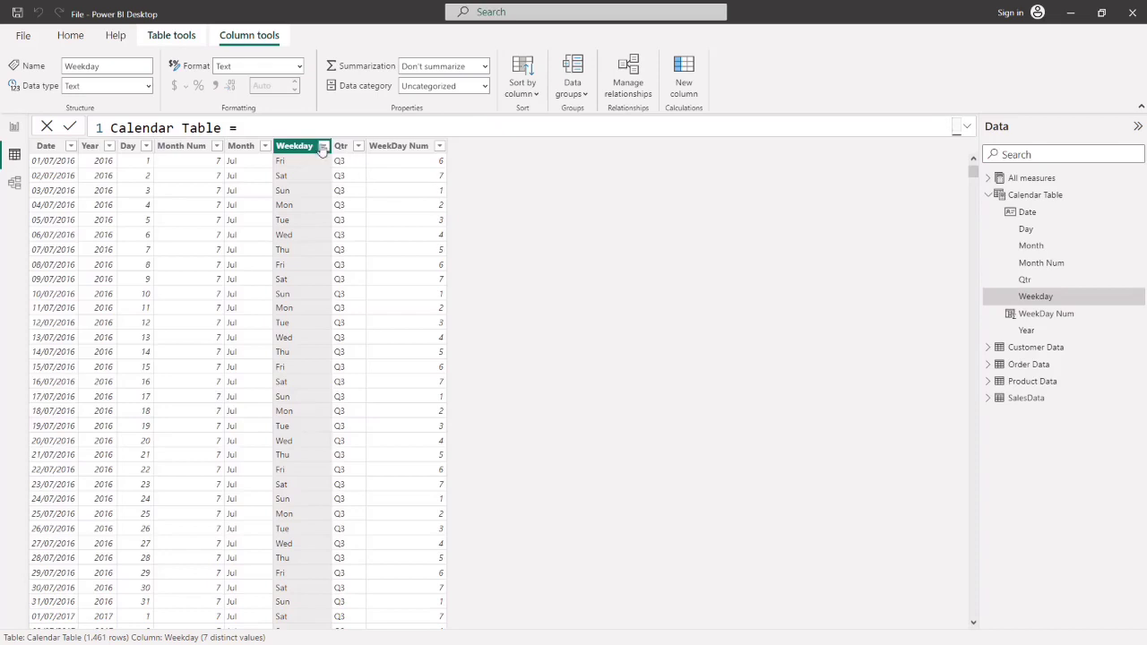
click(534, 95)
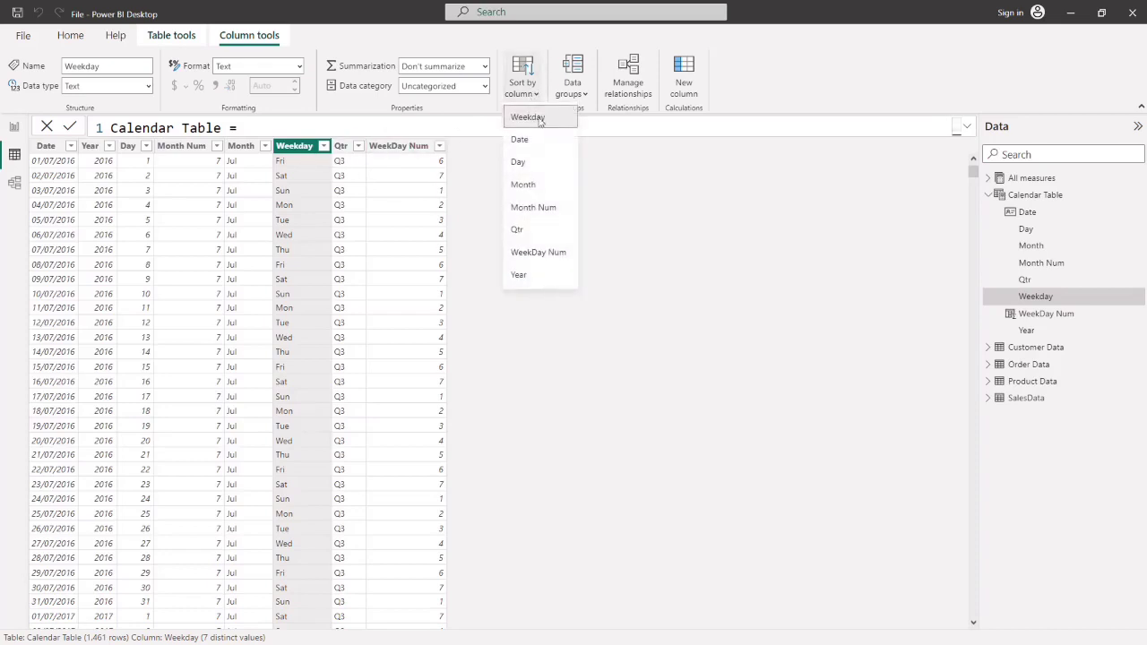
click(529, 252)
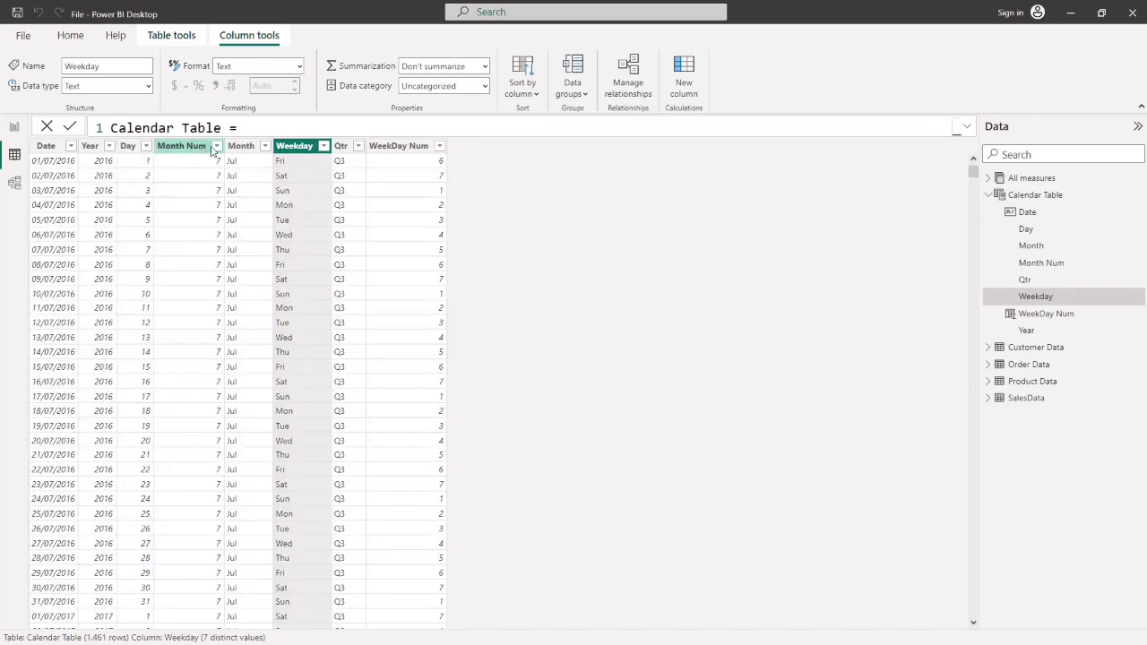
- Set the Calendar Table's Month column to sort by Month Num
click(238, 146)
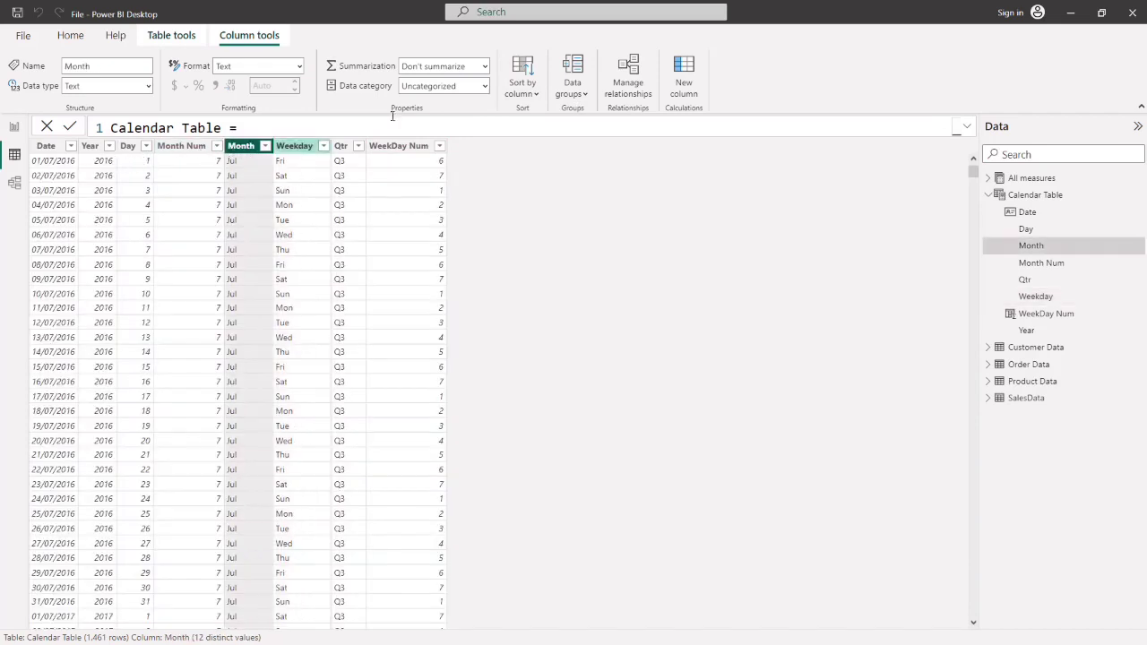
click(540, 91)
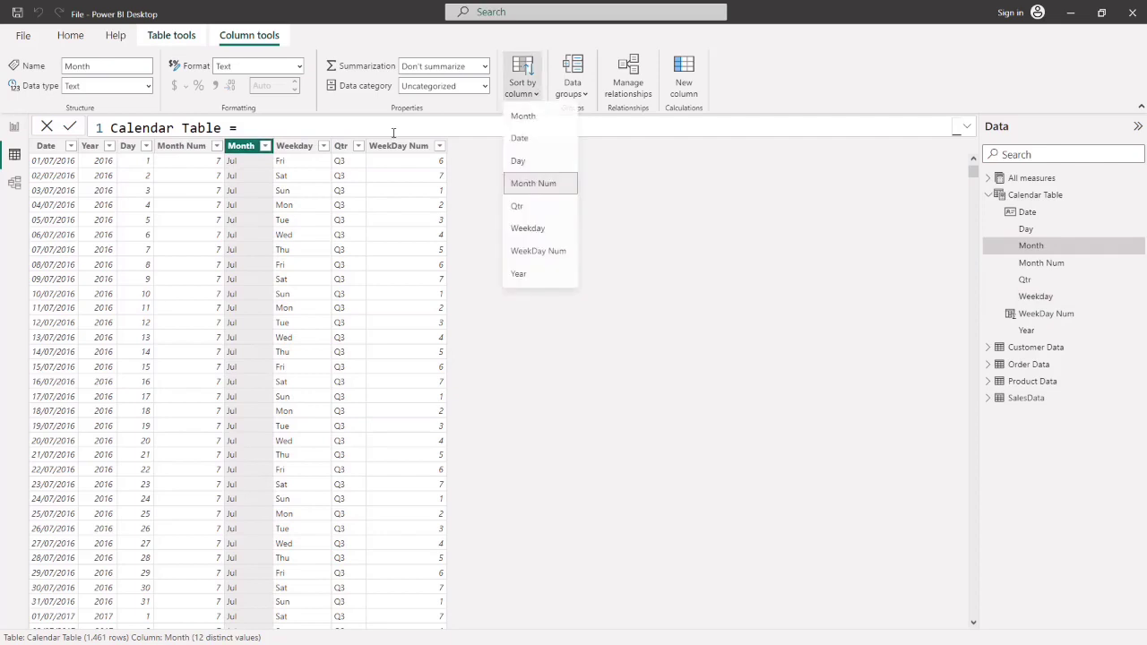
click(529, 184)
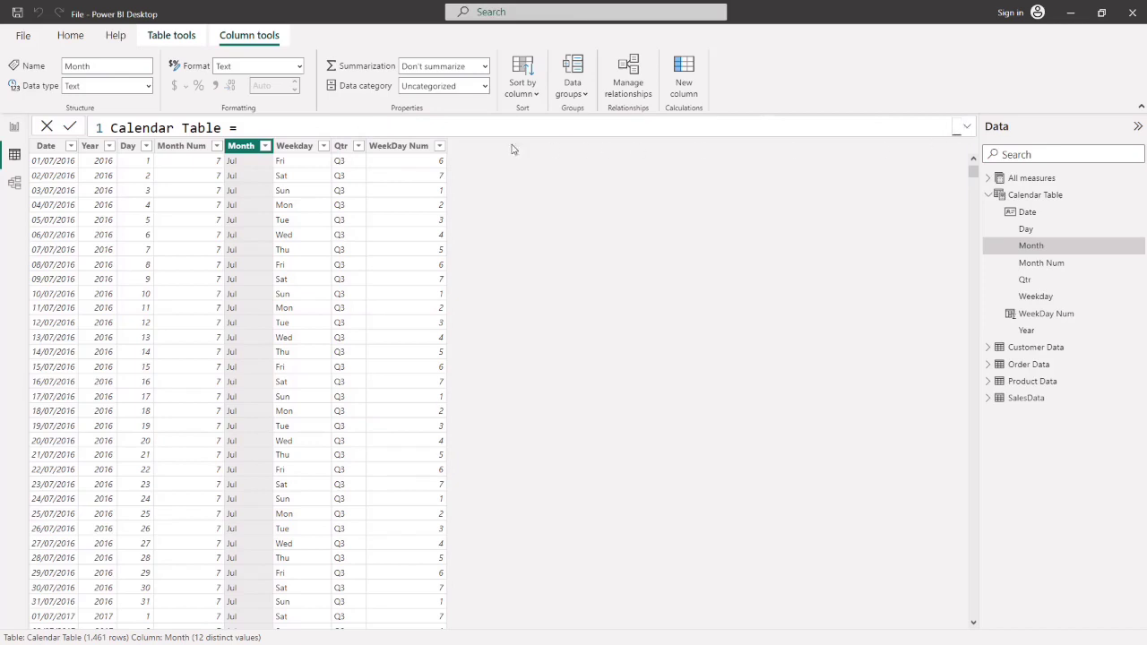
- Return to the report page, remove Month from the Sales by Month chart's X-axis and add it back from the Calendar Table
click(14, 126)
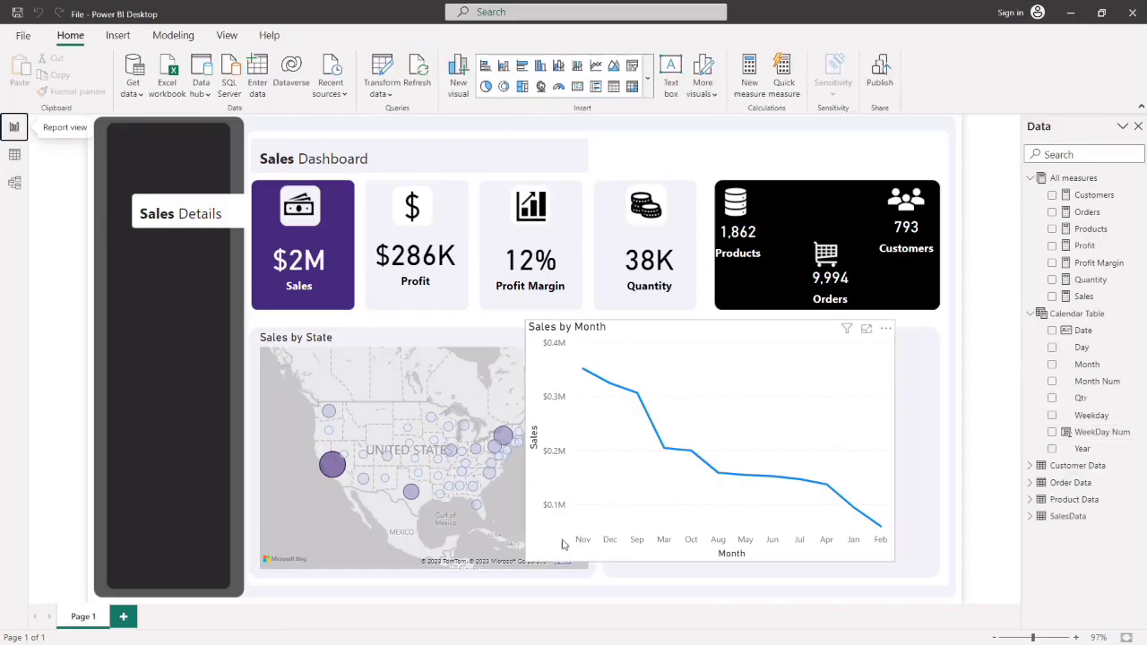
click(571, 534)
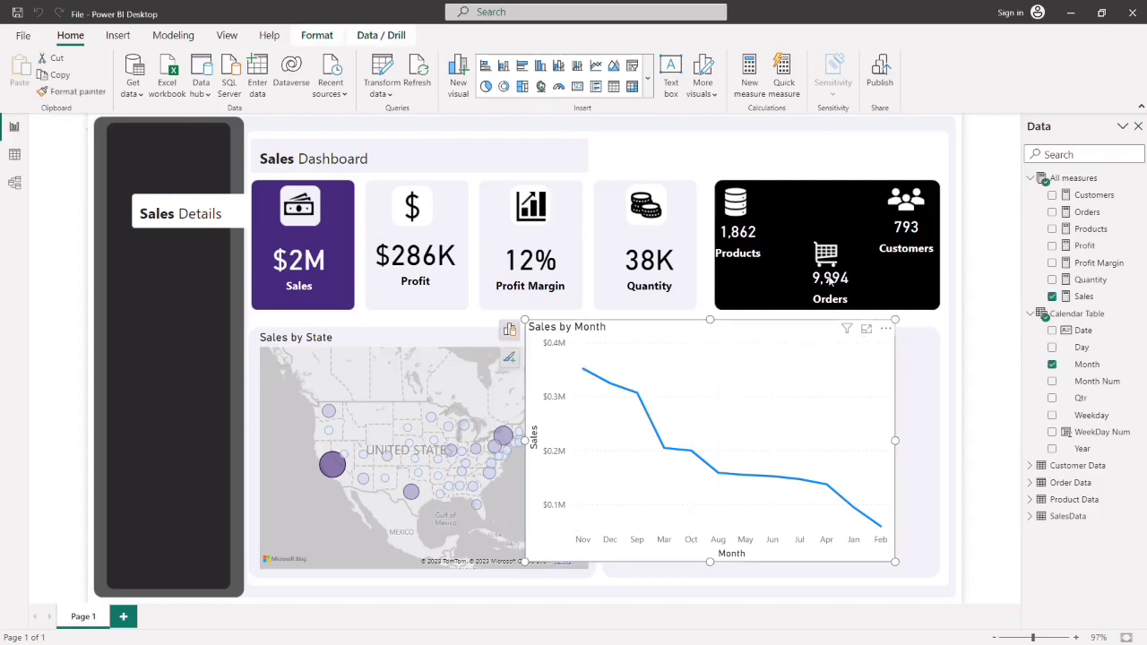
click(509, 329)
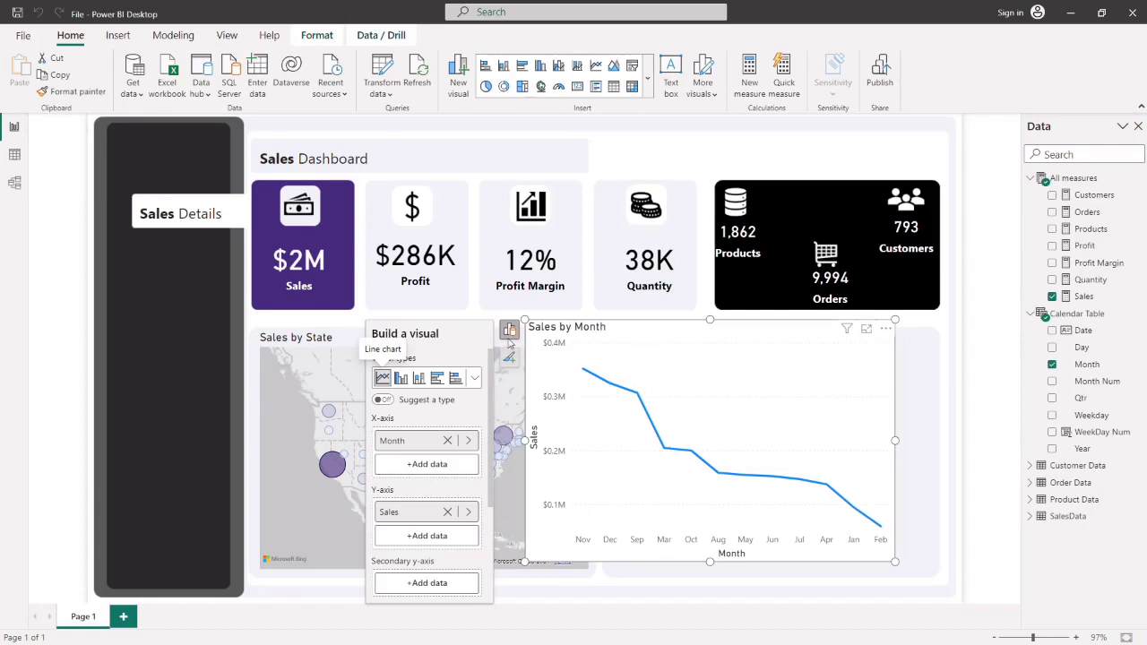
click(450, 442)
click(447, 441)
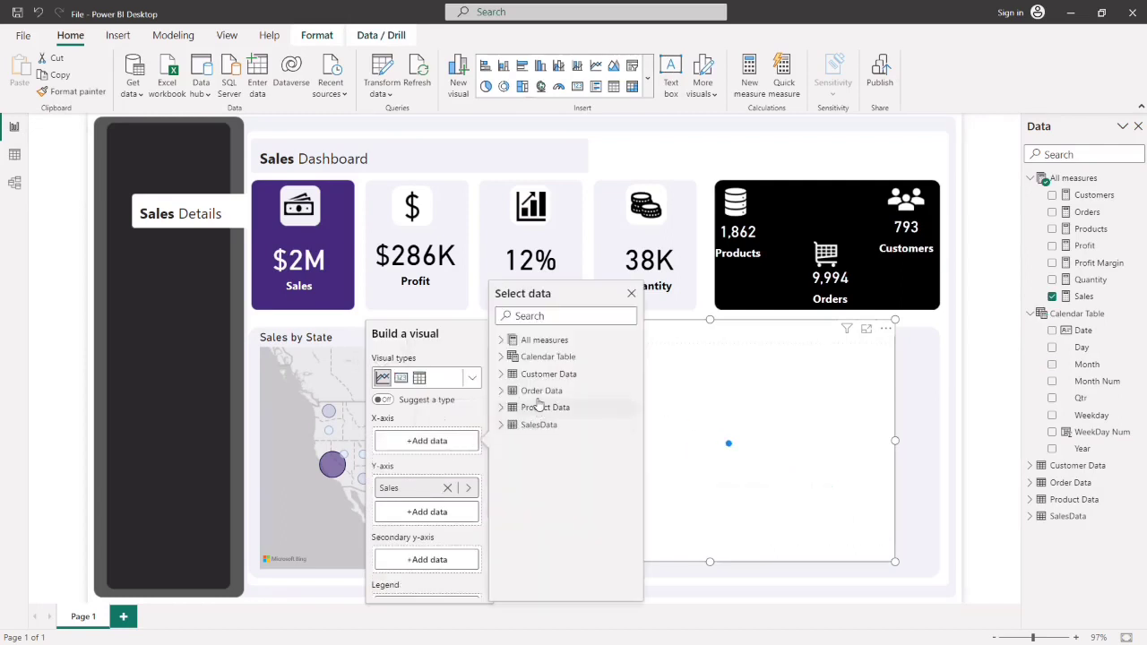
click(502, 357)
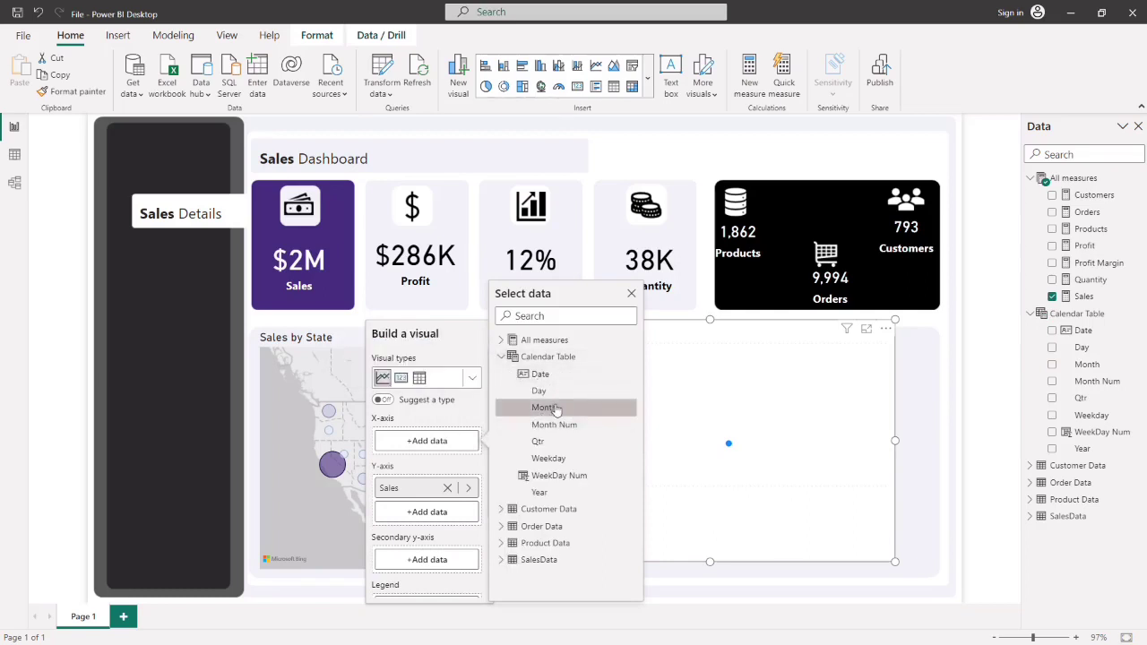
click(547, 408)
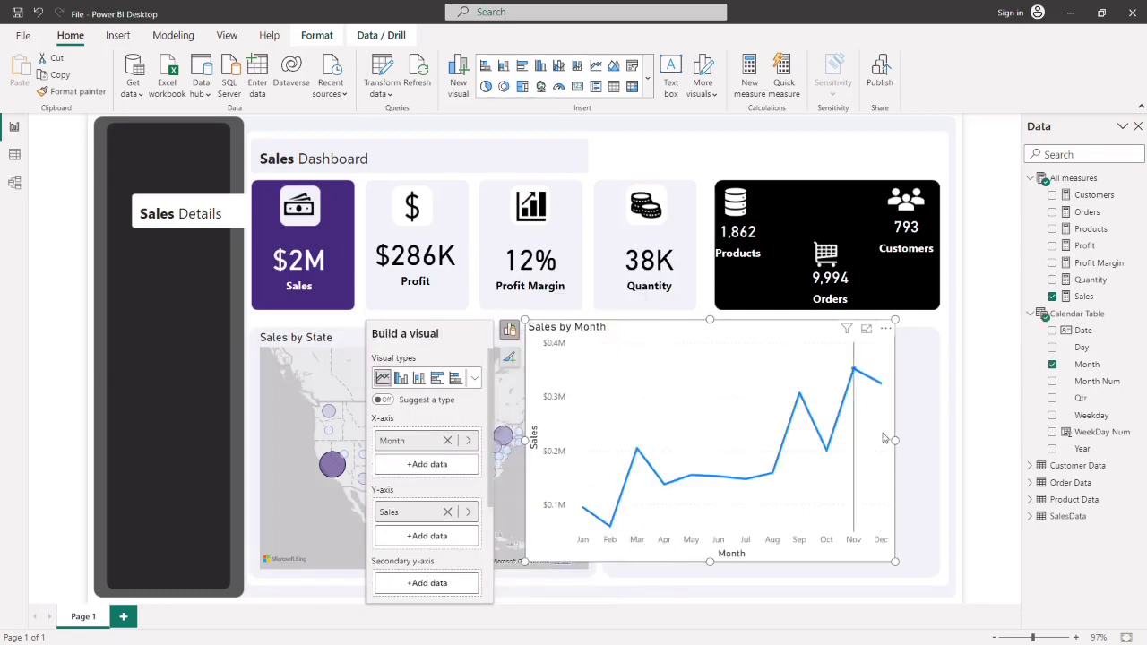
- Resize and move the Sales by Month chart to fit inside the background panel beside the Sales by State map
click(766, 155)
click(687, 330)
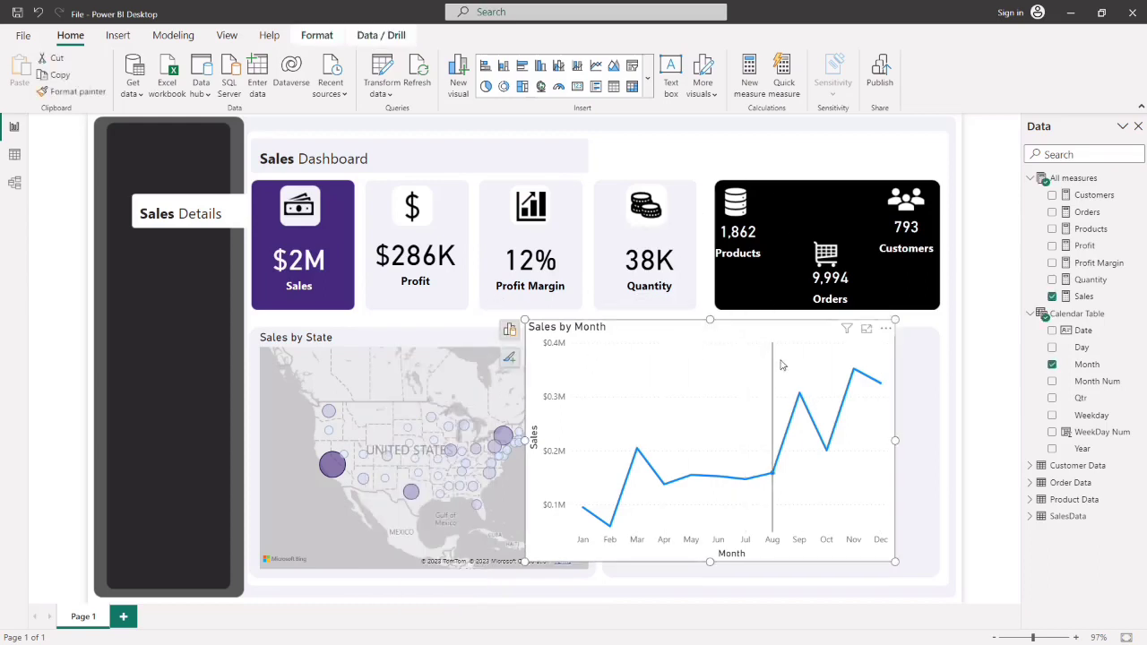
drag(895, 441, 941, 440)
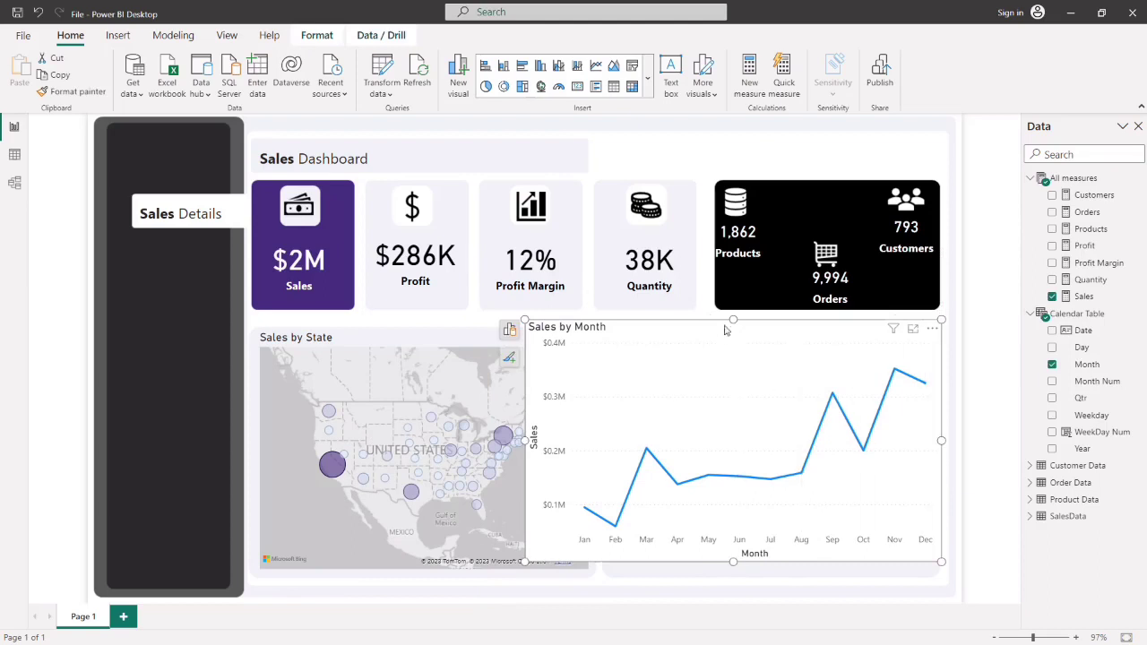
drag(734, 318, 734, 359)
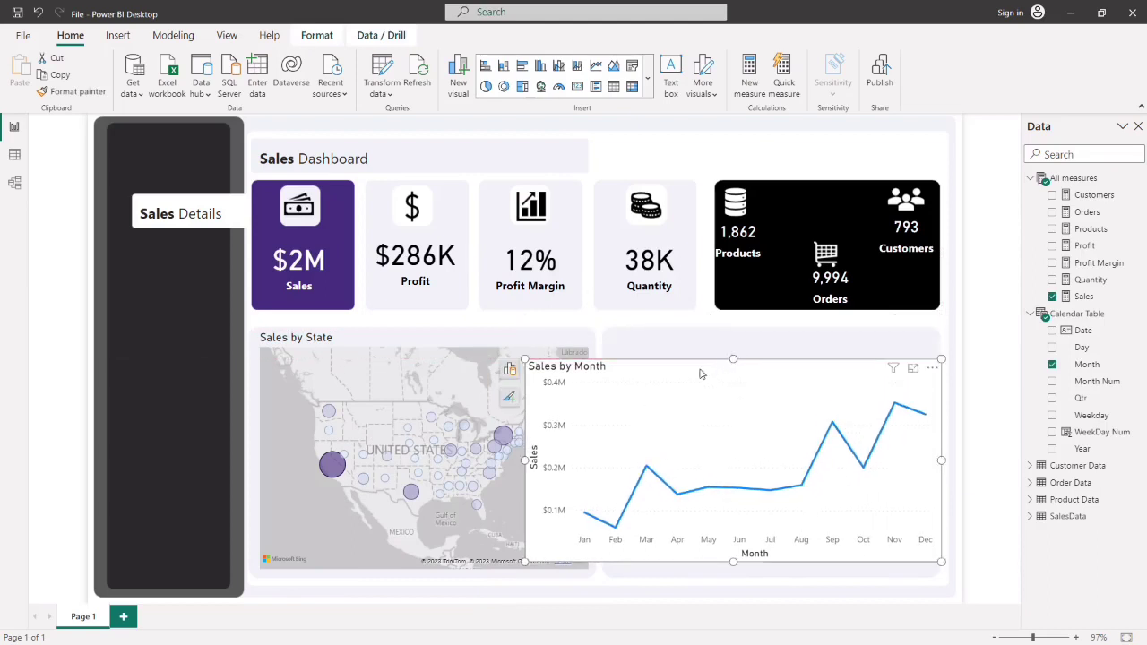
drag(525, 461, 618, 460)
drag(827, 392, 821, 365)
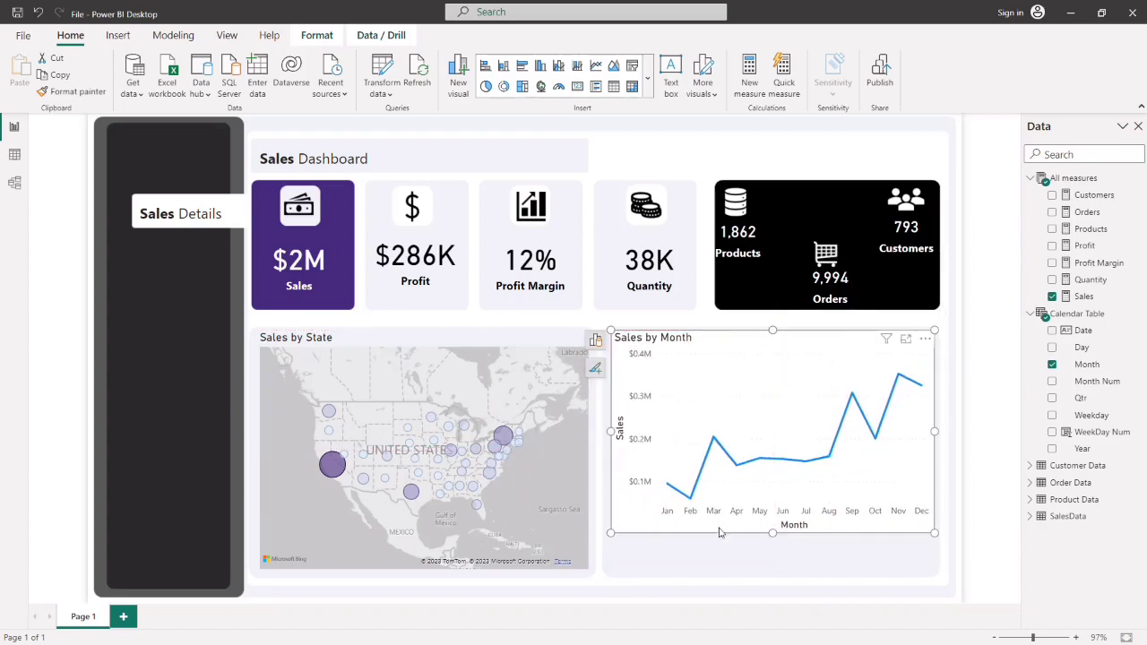
drag(773, 533, 772, 529)
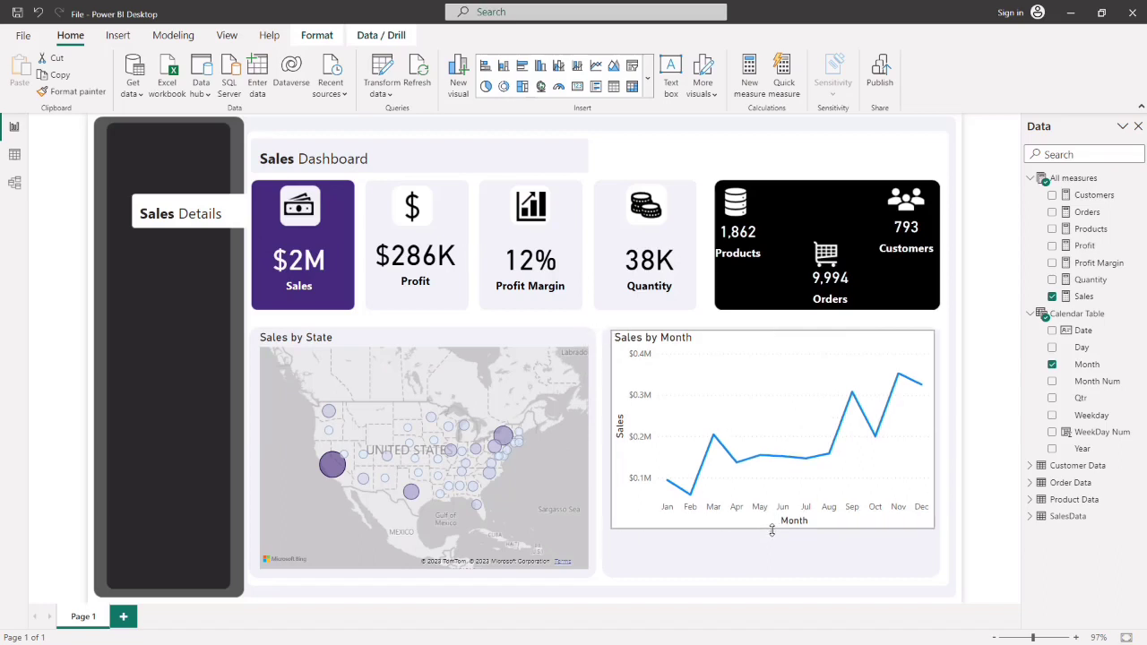
drag(772, 331, 774, 337)
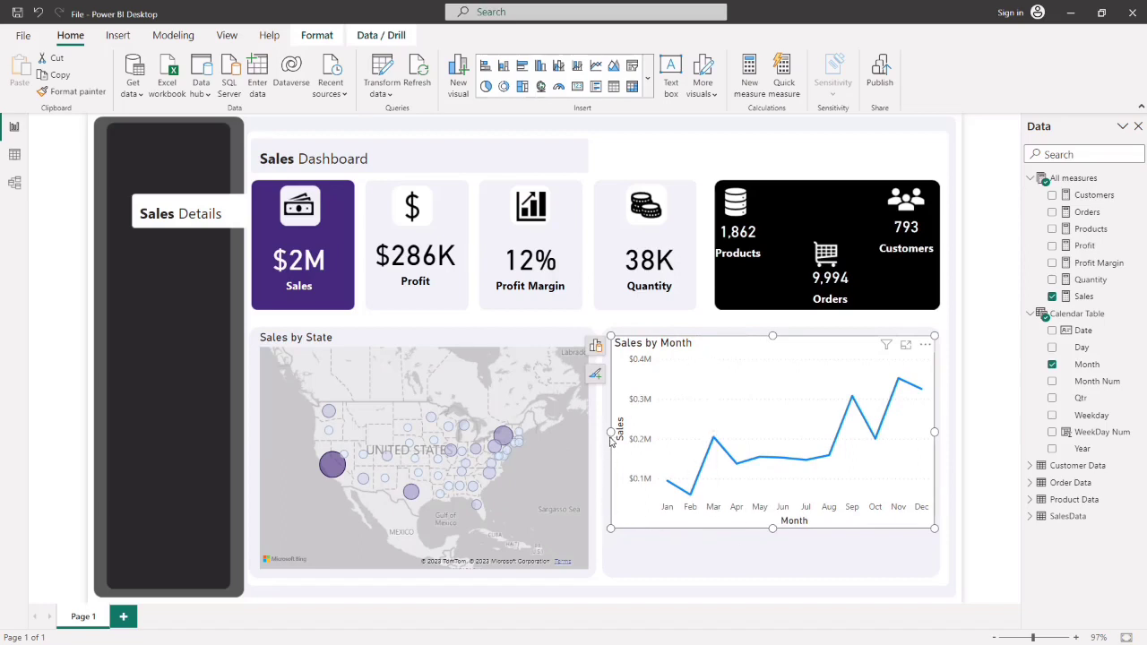
drag(610, 432, 617, 435)
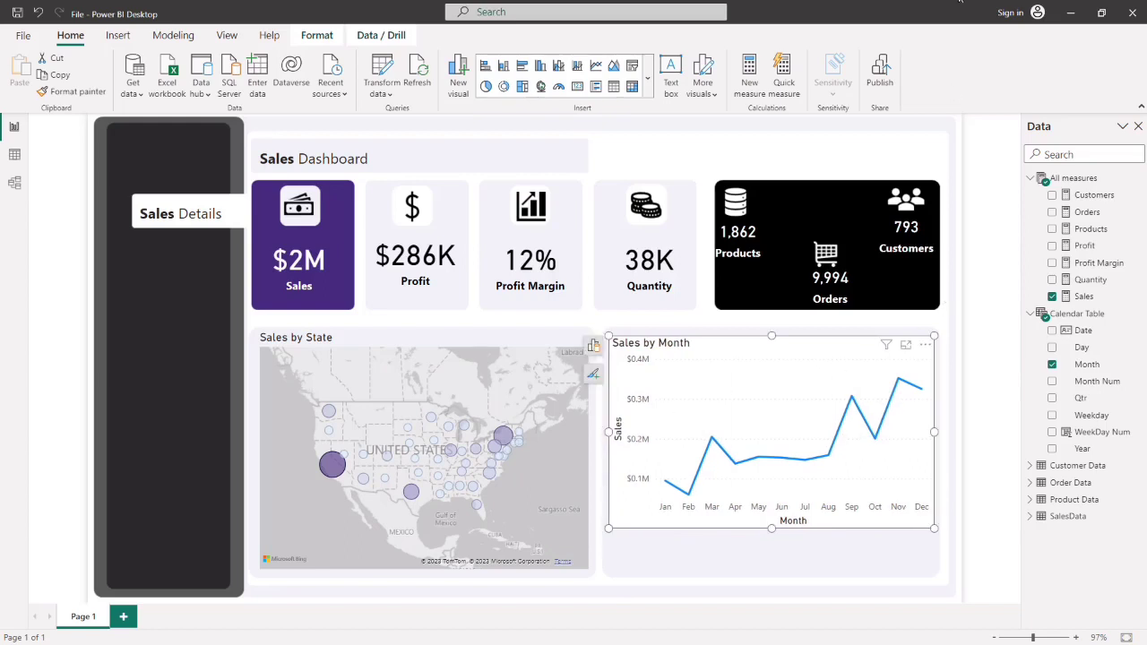
- Open the full formatting options for the Sales by Month chart and turn off its X-axis title
click(1030, 179)
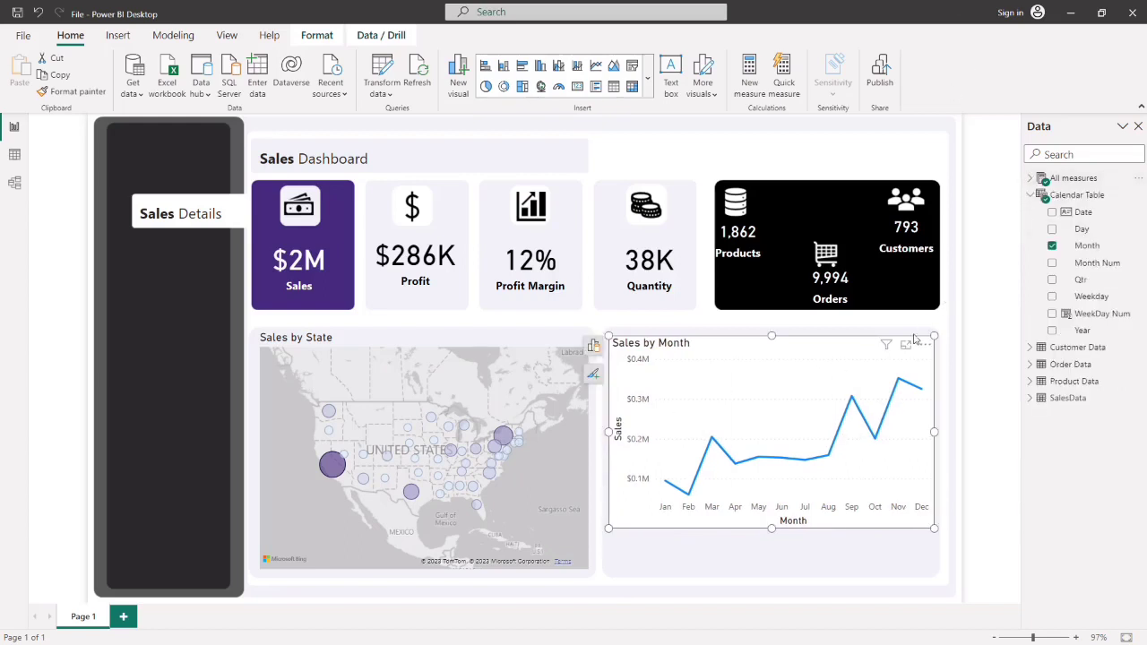
click(593, 374)
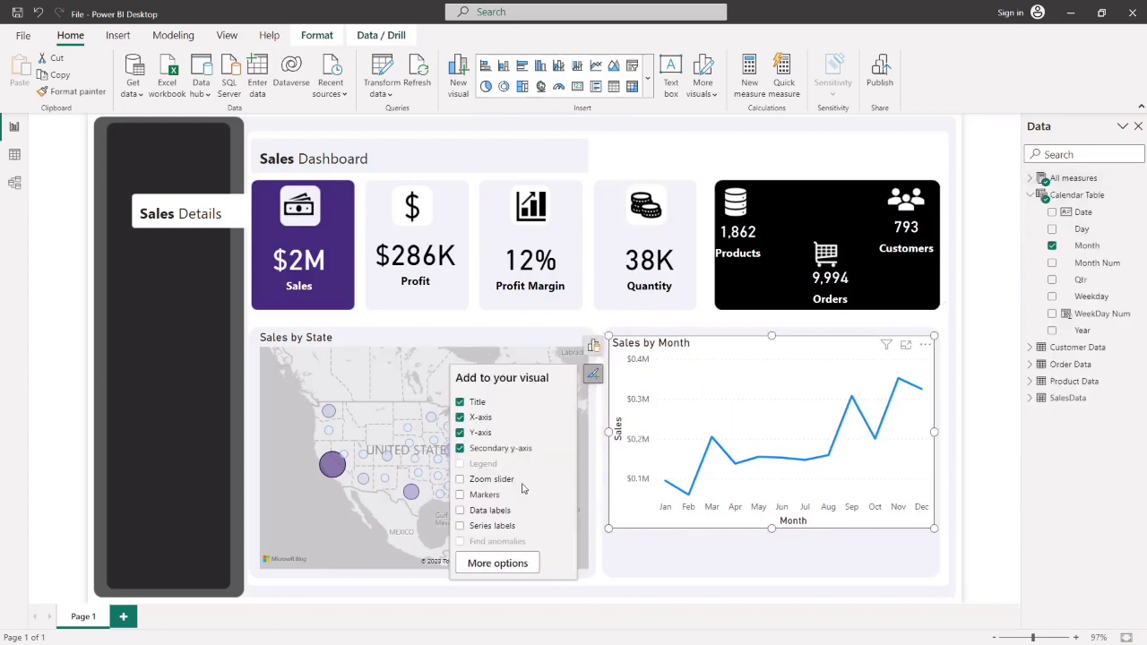
click(500, 563)
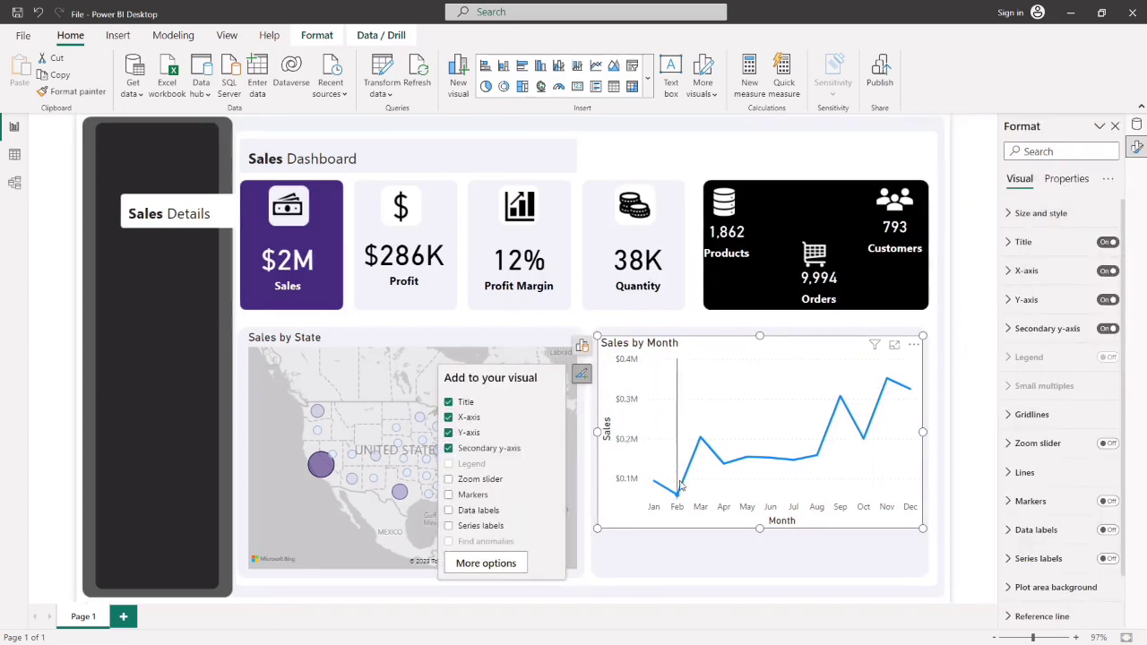
click(1021, 244)
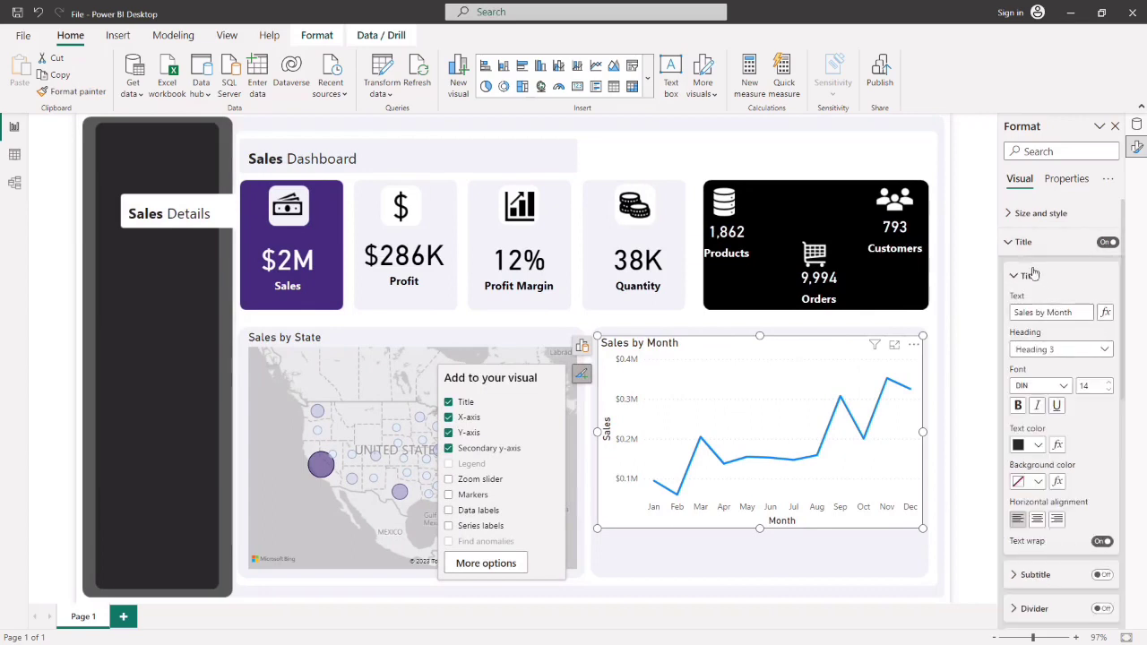
click(1018, 244)
click(1023, 272)
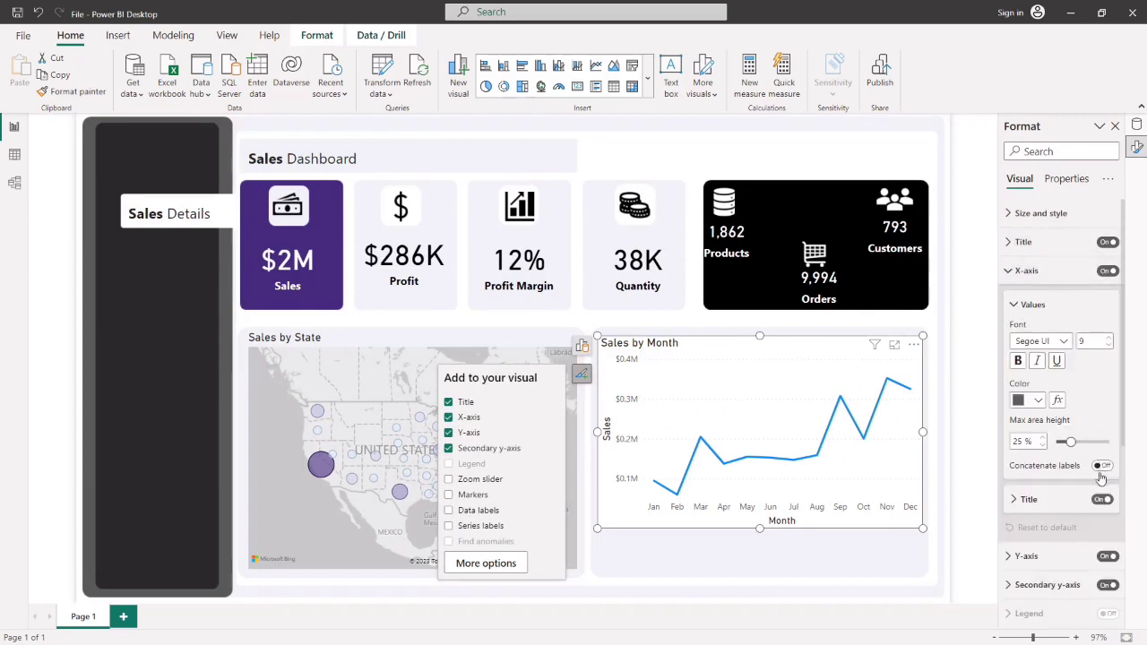
click(1102, 499)
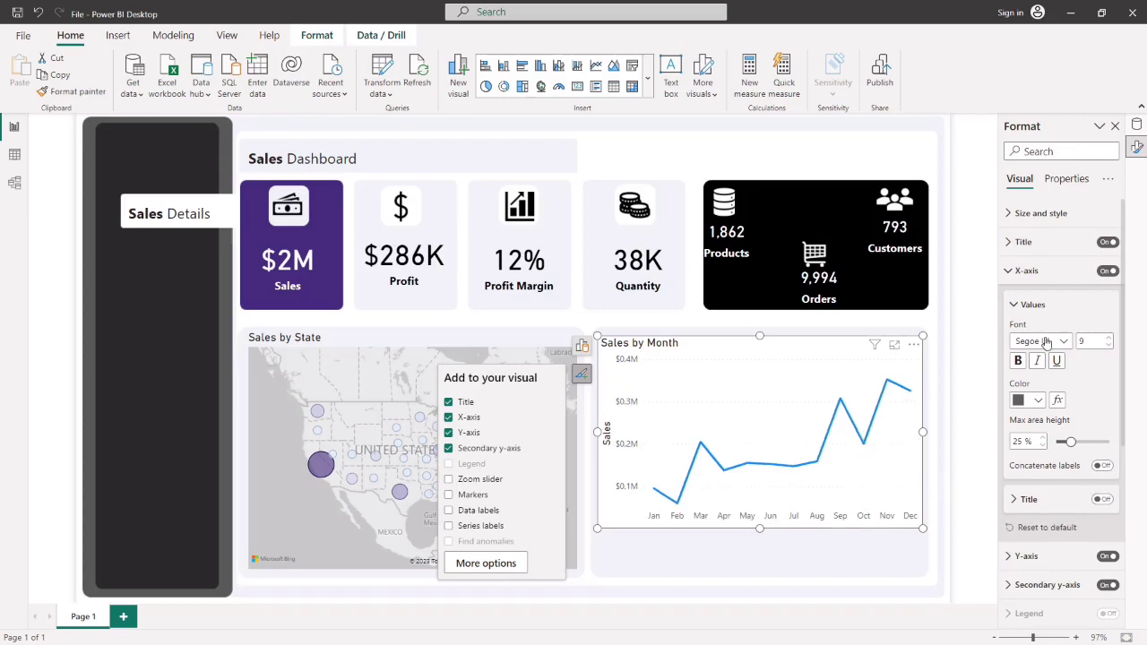
- Format the Sales by Month chart's X-axis labels in black, bold, size 10
click(1039, 402)
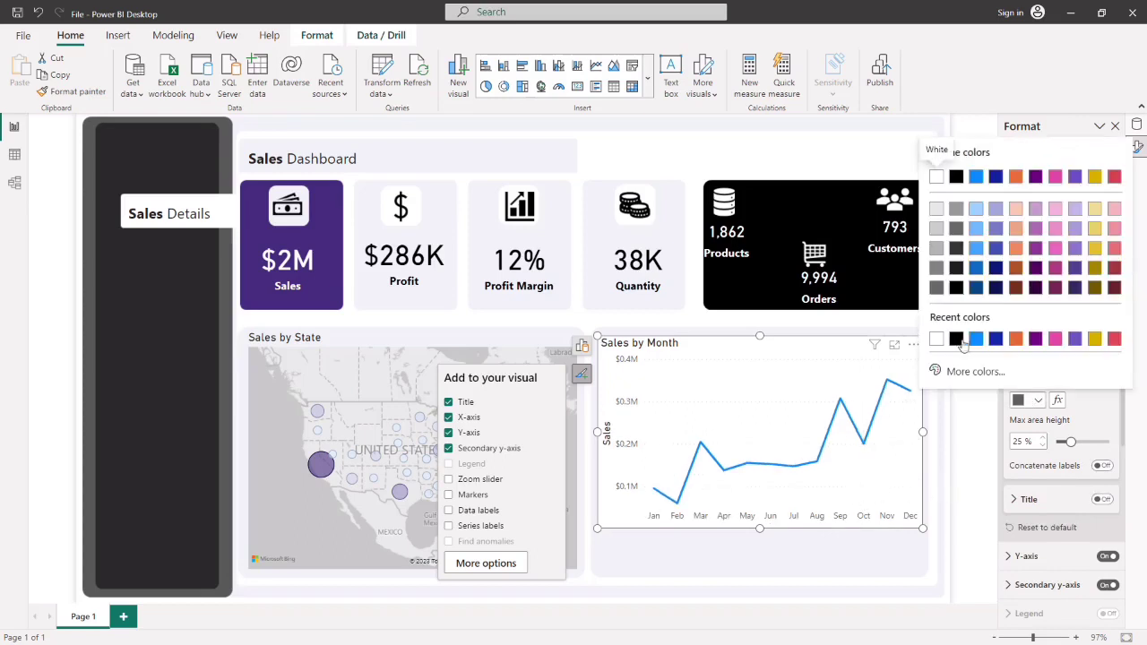
click(961, 346)
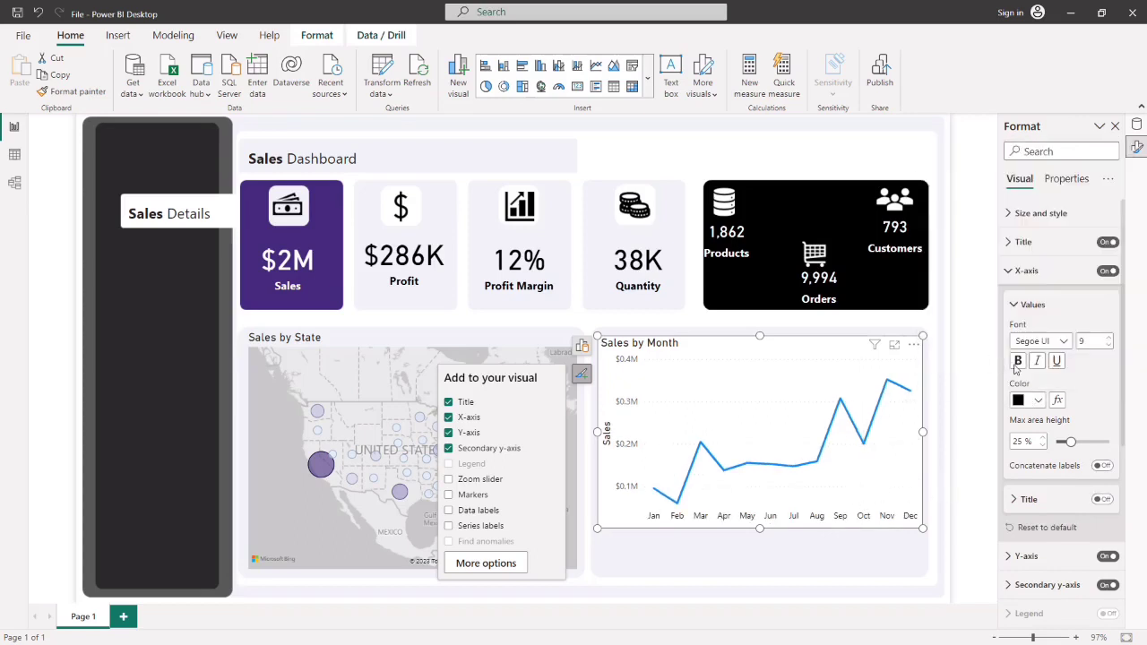
click(1110, 339)
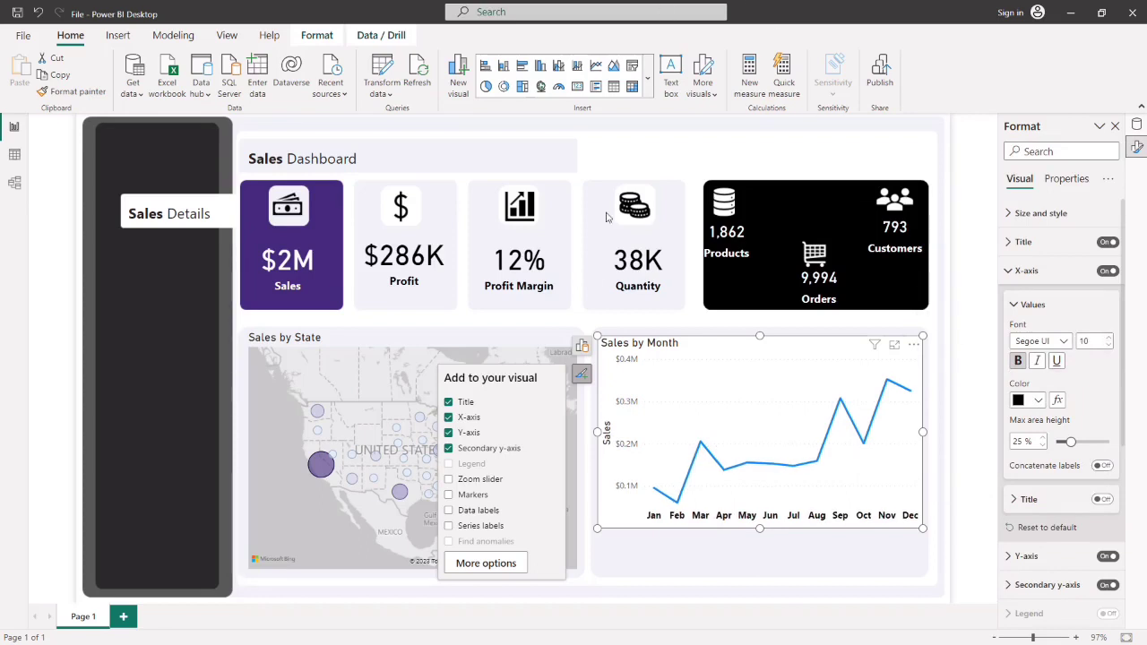
click(1014, 271)
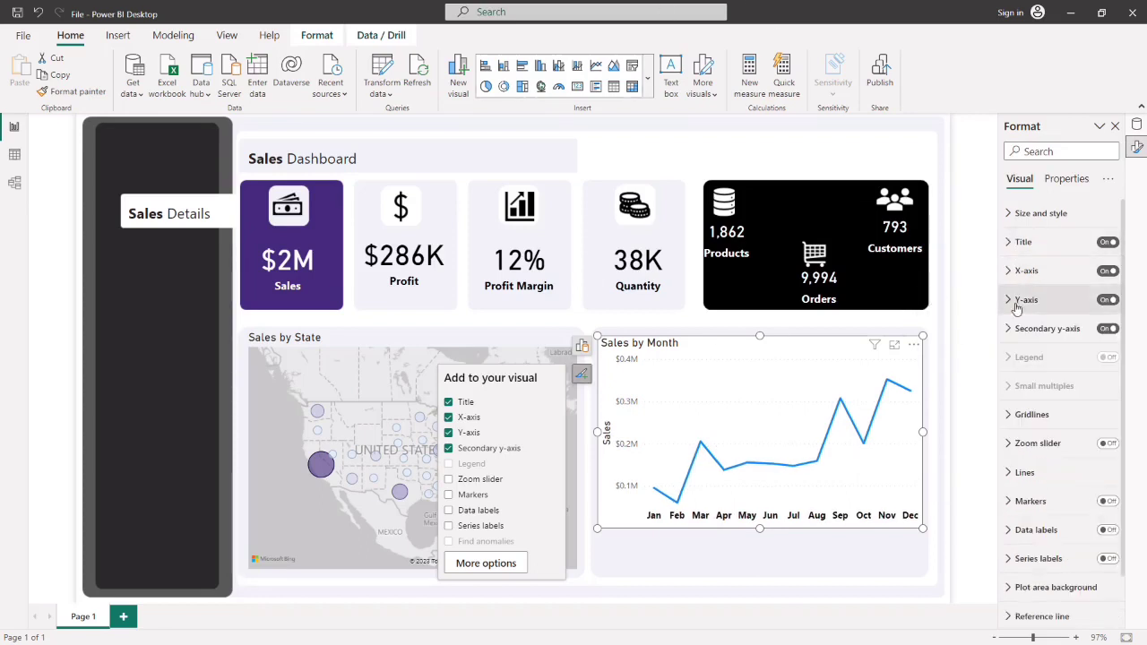
- Turn off the Sales by Month chart's Y-axis title and make its Y-axis values bold
click(1013, 297)
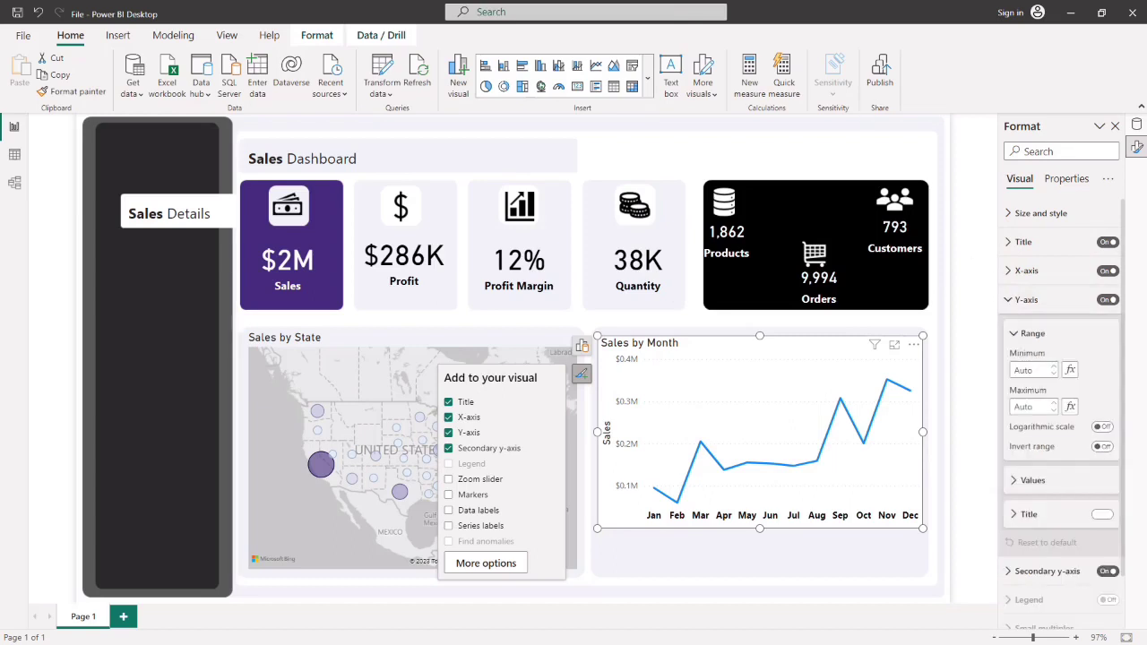
click(1089, 516)
click(1022, 480)
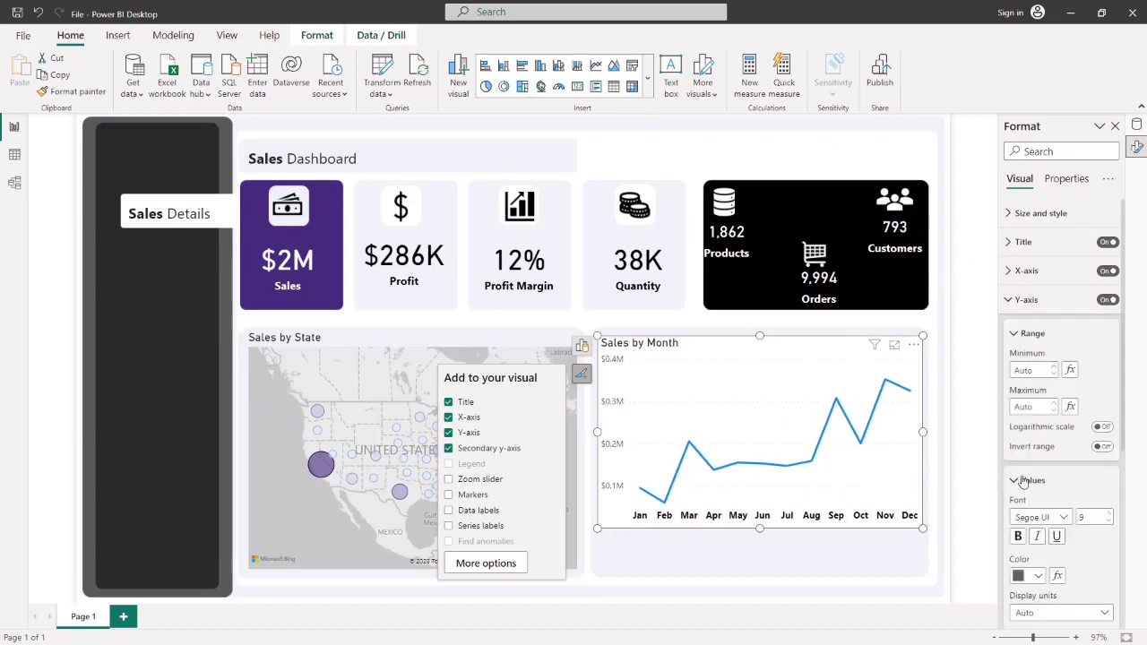
click(1018, 536)
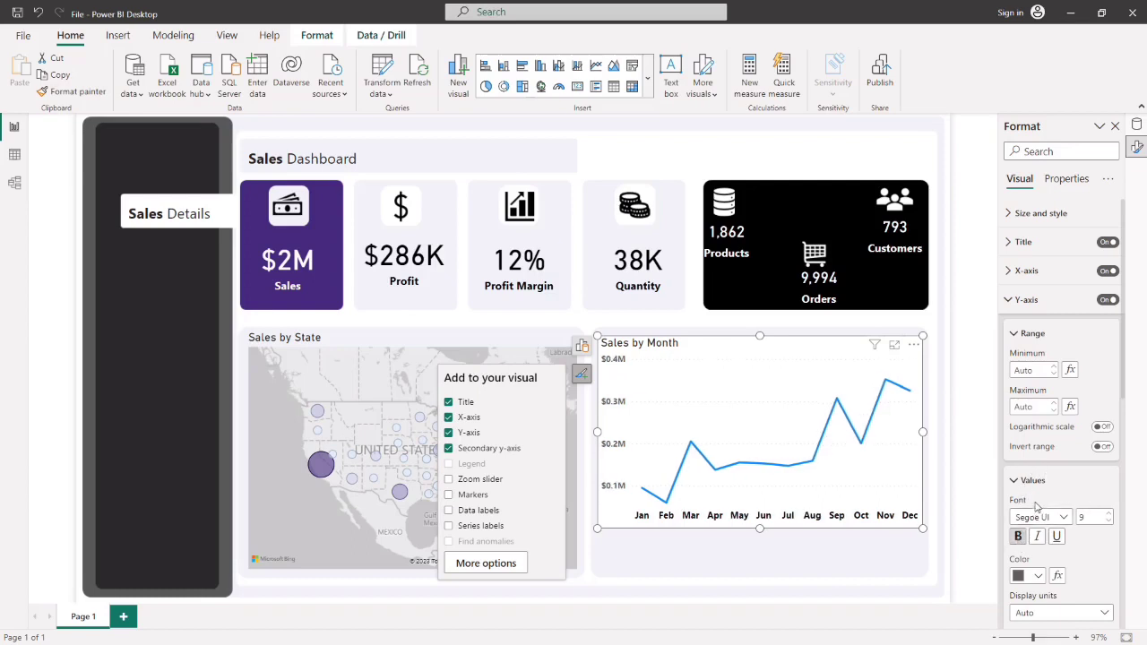
- Set the display units of the Sales by Month chart's Y-axis values to Thousands
scroll(1067, 516, down, 3)
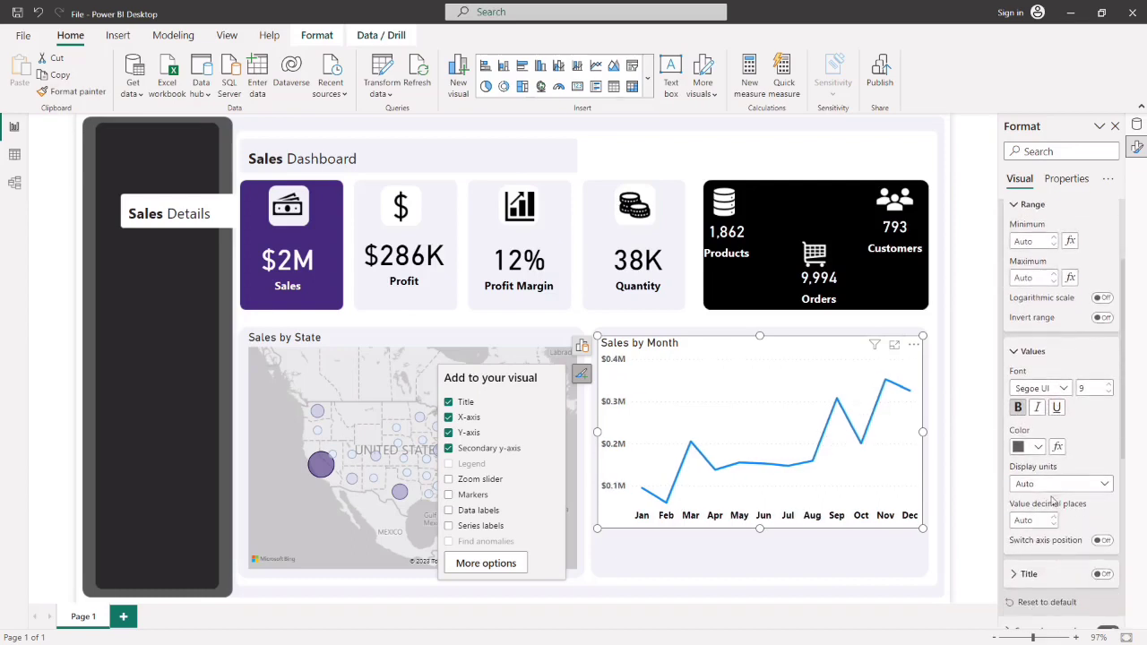
click(1051, 490)
click(1045, 533)
click(1016, 208)
scroll(1028, 224, up, 2)
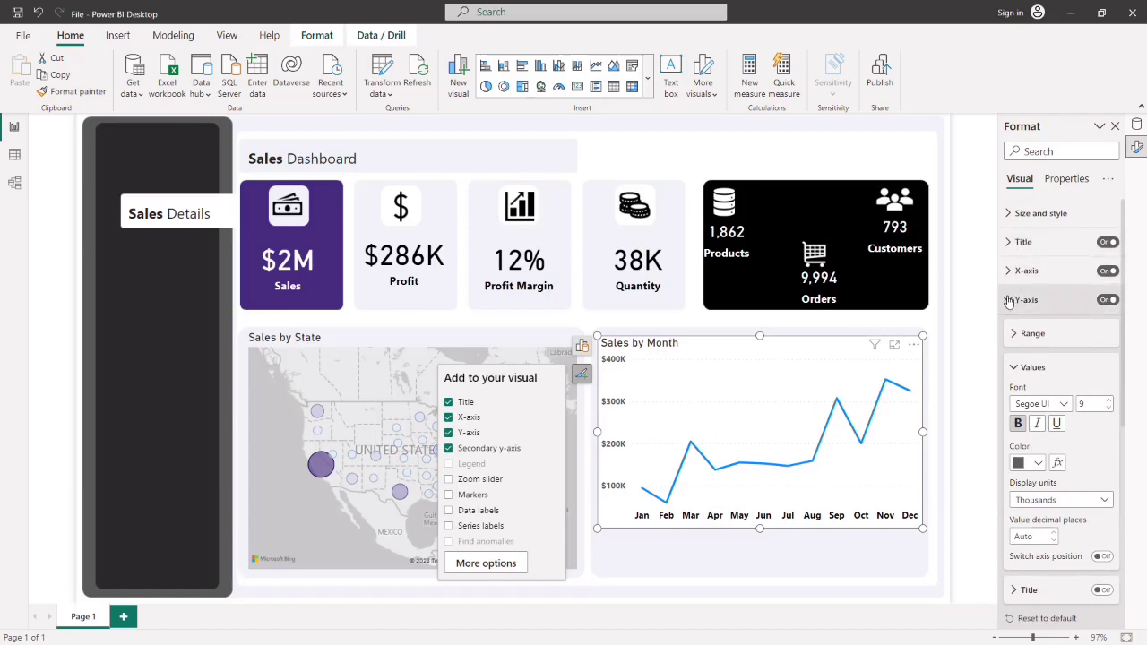
click(1009, 301)
- Turn off the background of the Sales by Month chart
click(1040, 213)
scroll(1036, 260, down, 3)
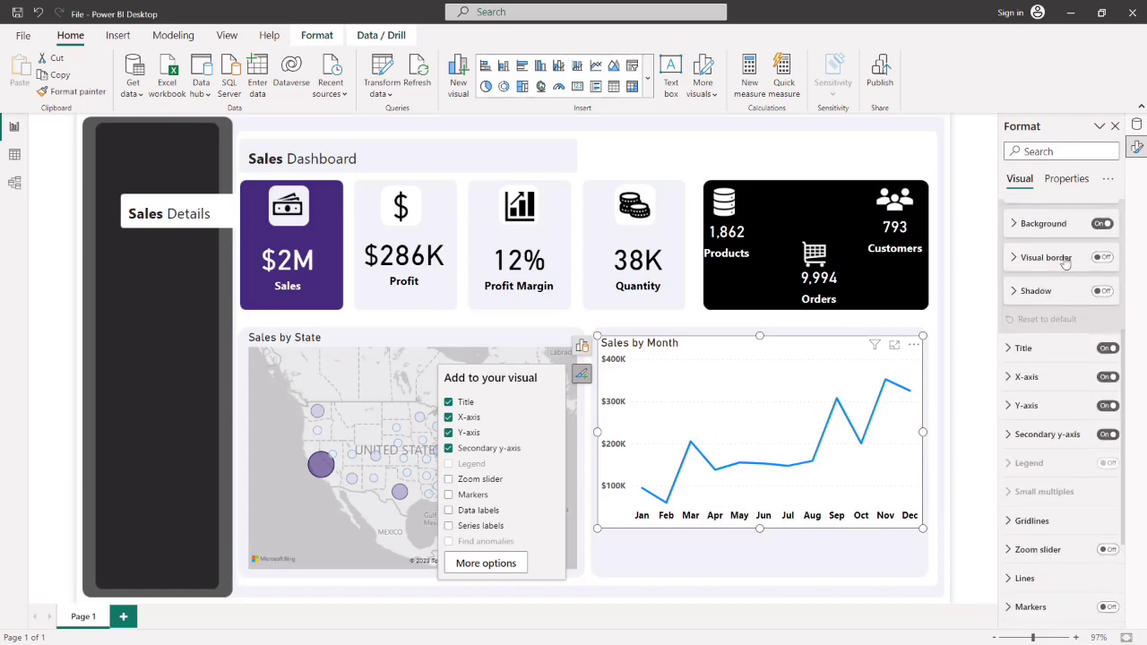
click(1106, 224)
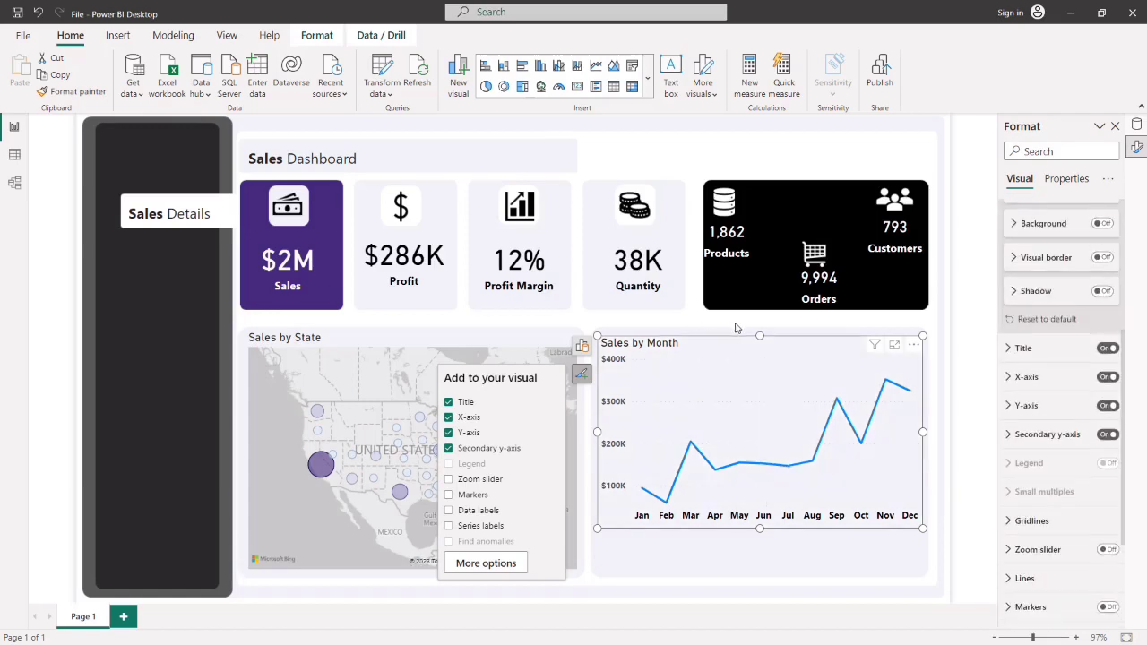
click(740, 319)
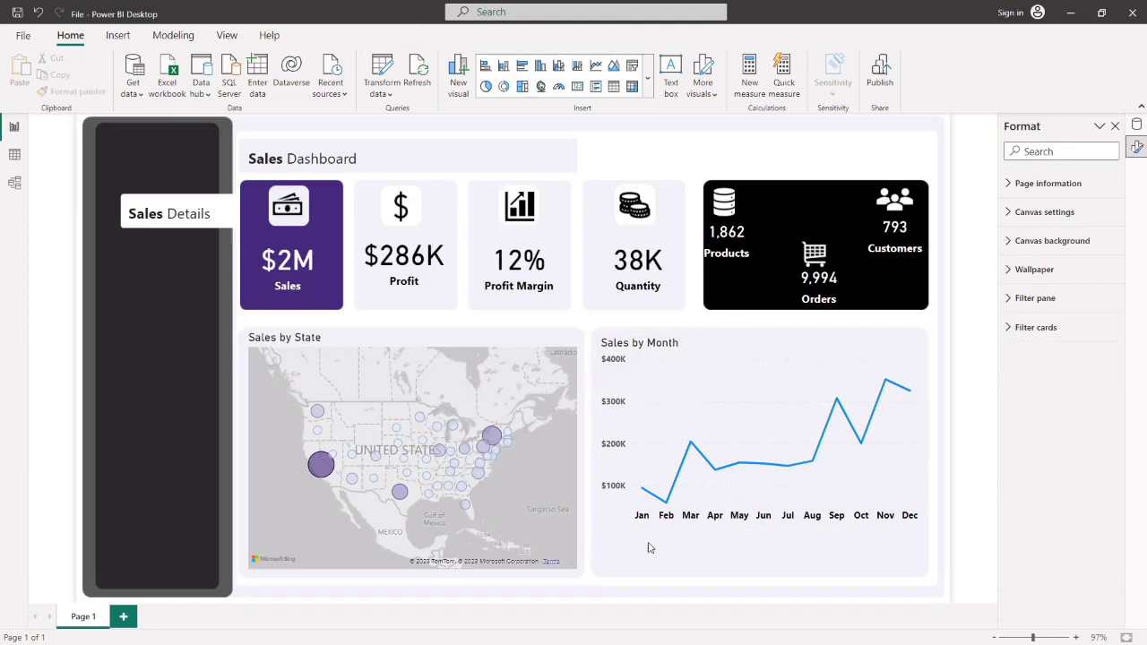
- Set the Sales line color in the Sales by Month chart to the custom hex value #432C7A
click(804, 358)
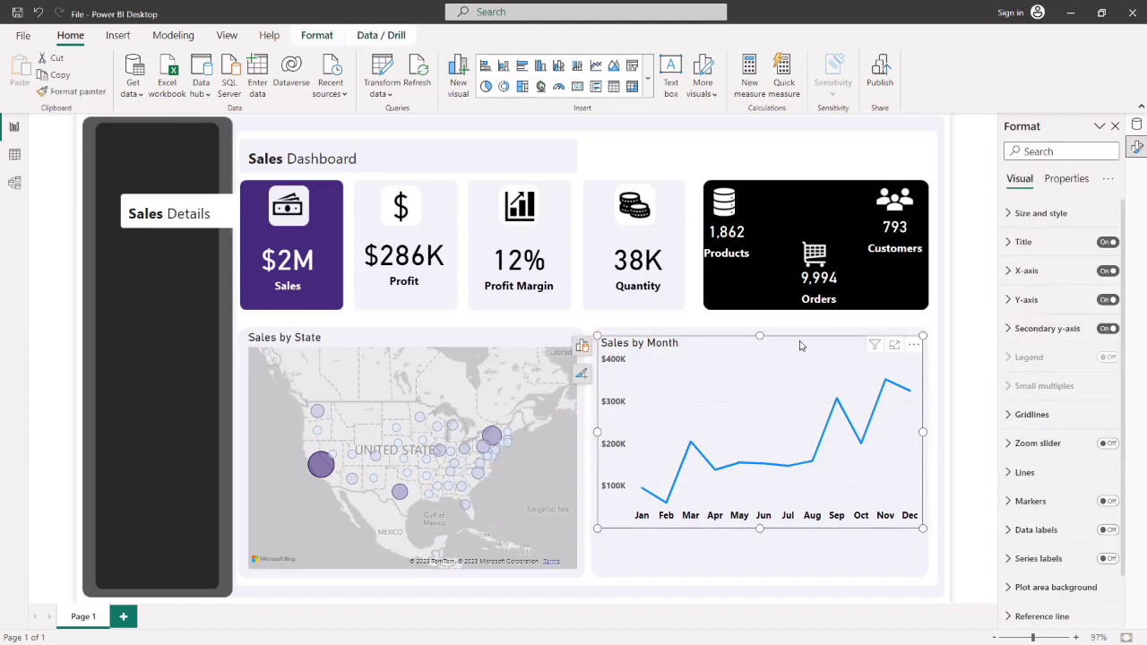
click(1023, 472)
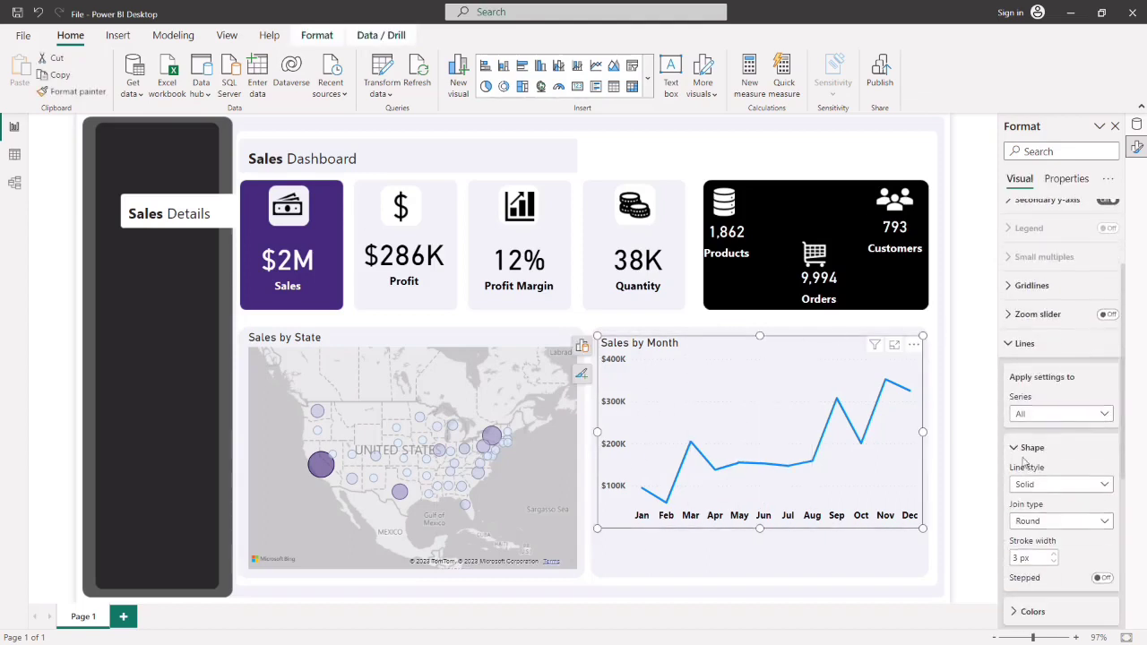
click(1024, 484)
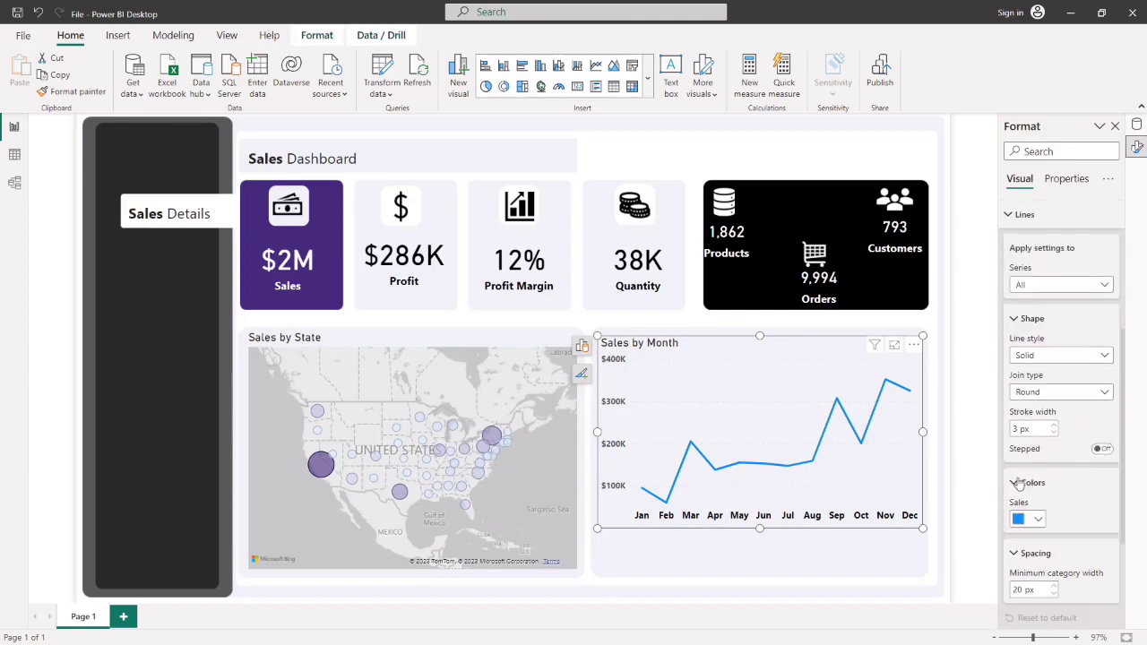
click(1027, 522)
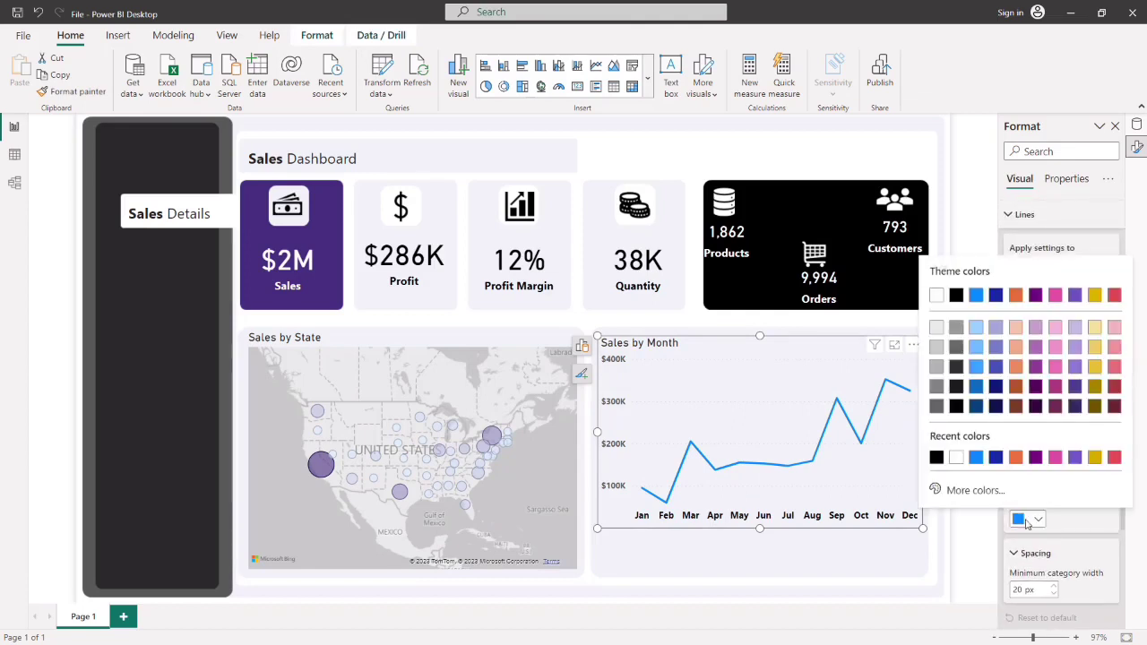
click(967, 490)
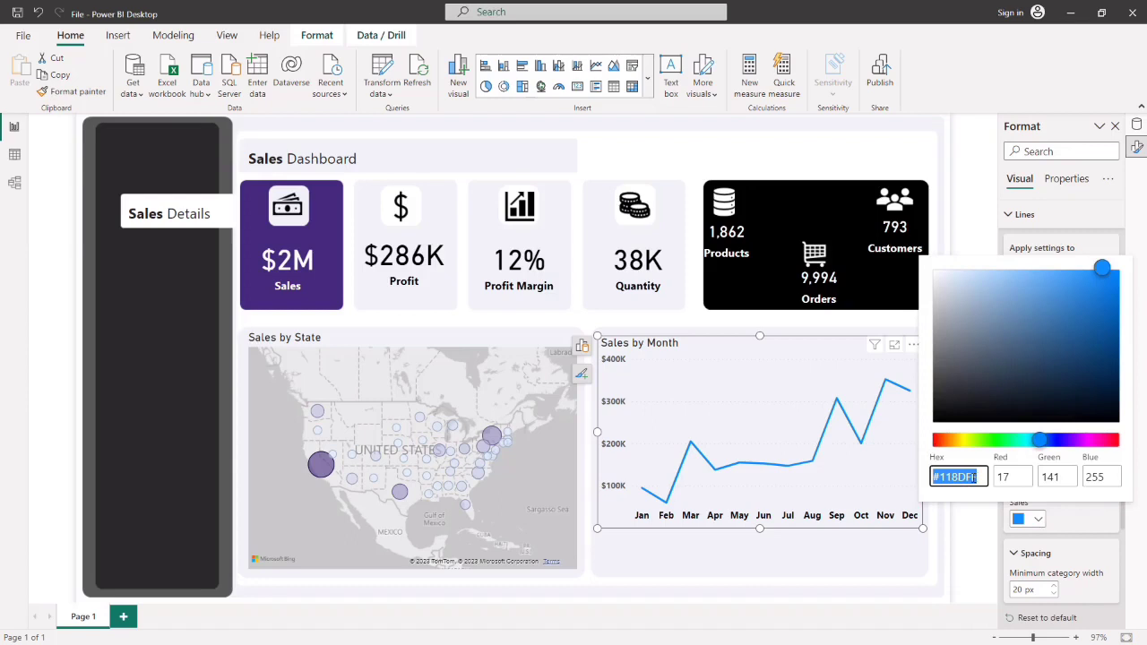
text('Order)
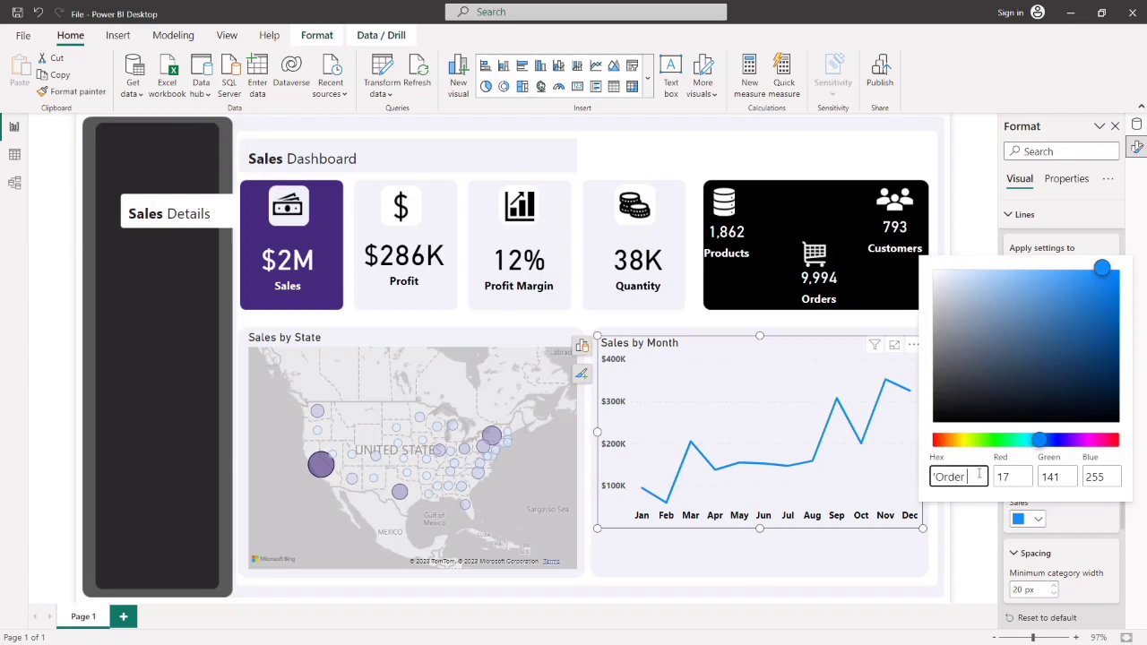
key(ctrl+a)
key(BackSpace)
text(a)
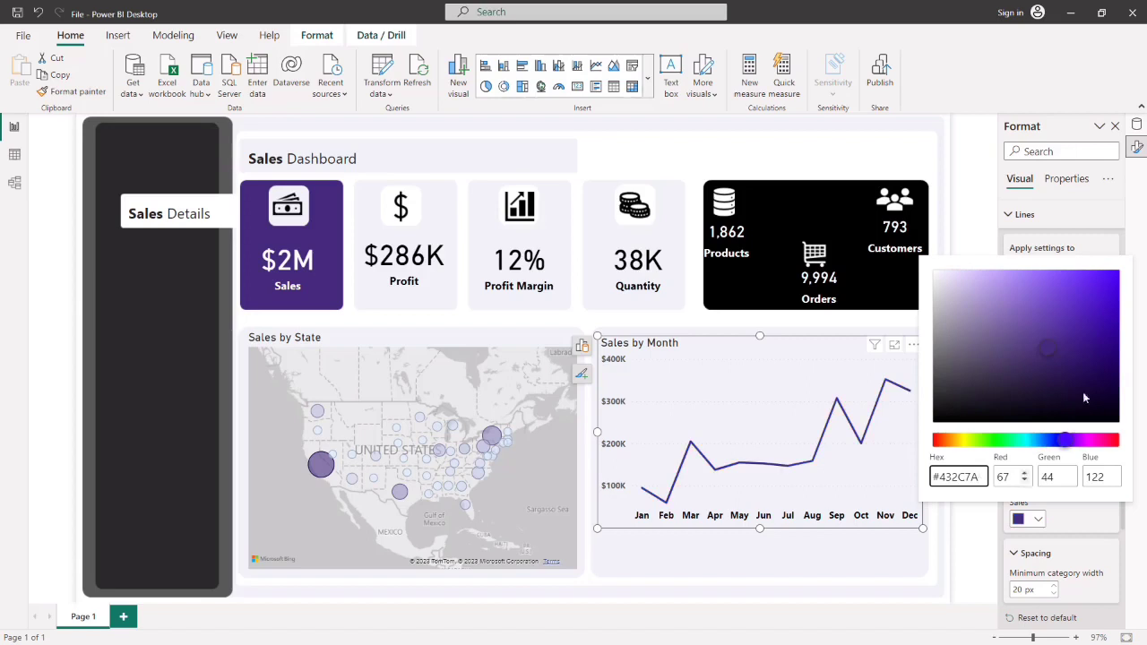
click(1073, 527)
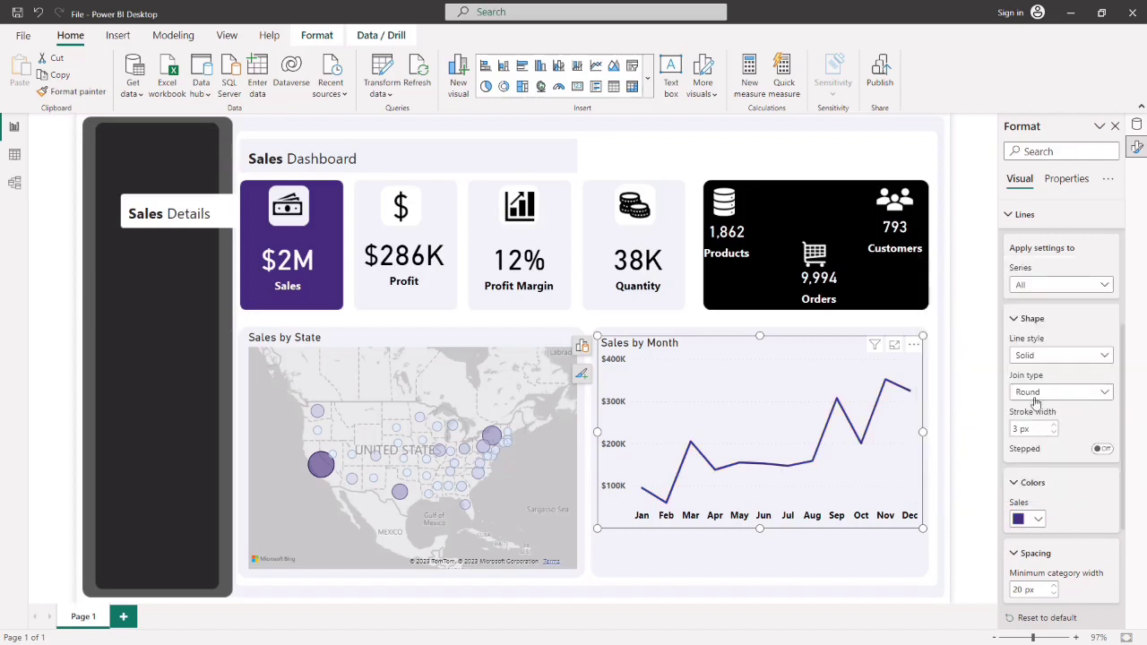
- Turn on markers for the line in the Sales by Month chart
click(1022, 319)
click(1108, 517)
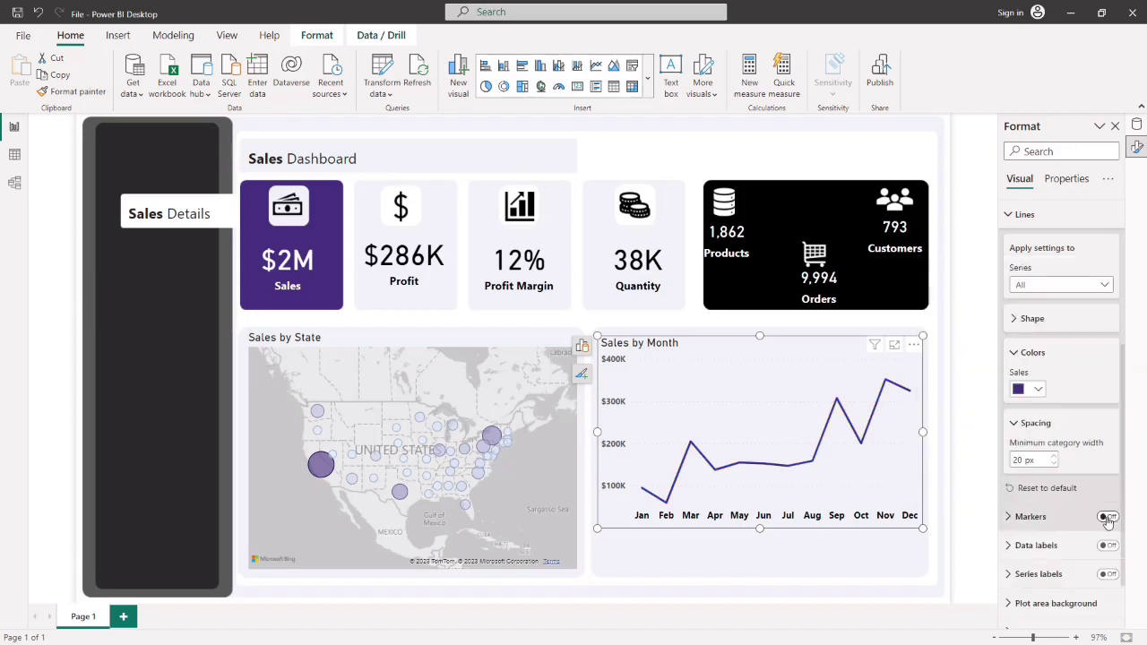
click(740, 321)
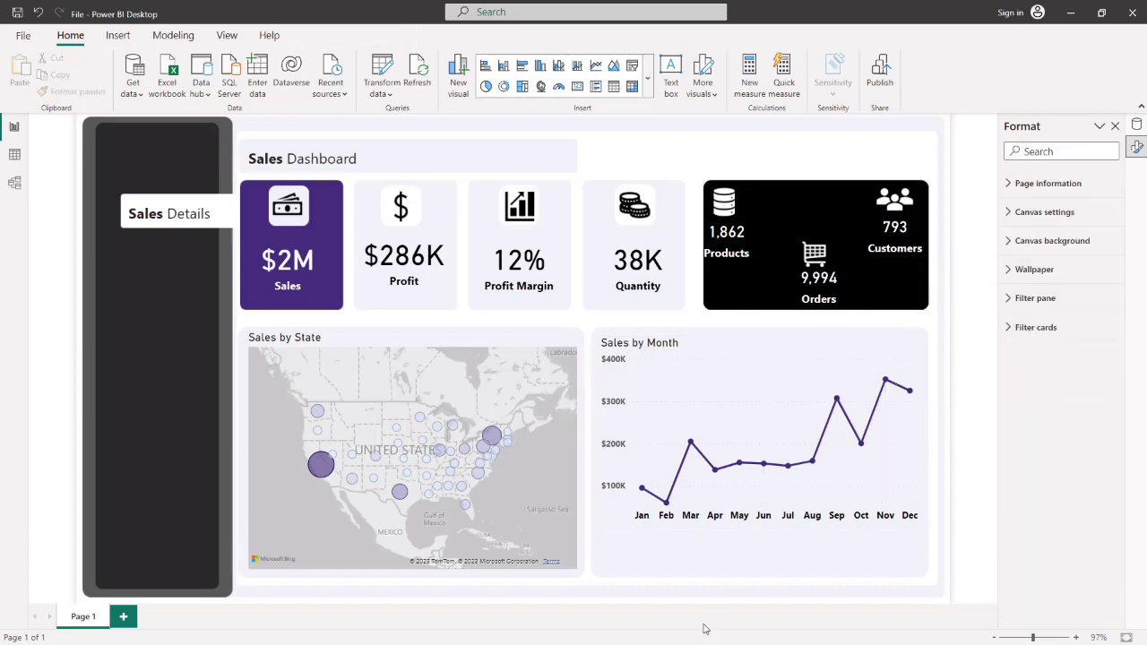
- Duplicate the Sales by Month chart and move the copy over the Sales by State map, level with the original
click(737, 347)
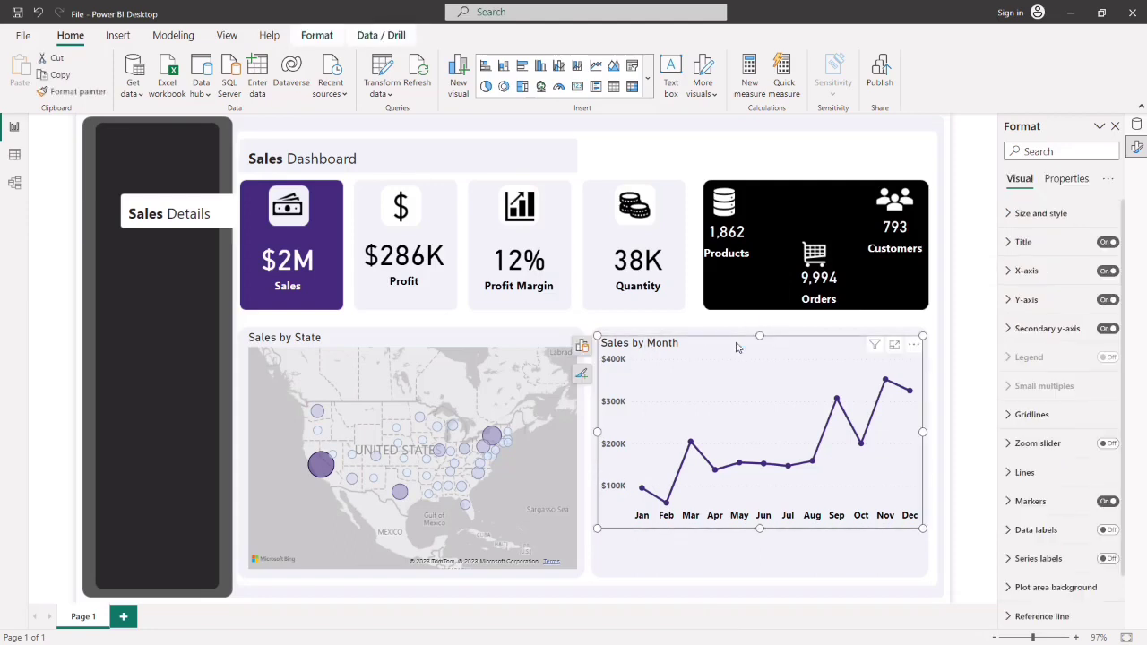
key(ctrl+c)
key(ctrl+v)
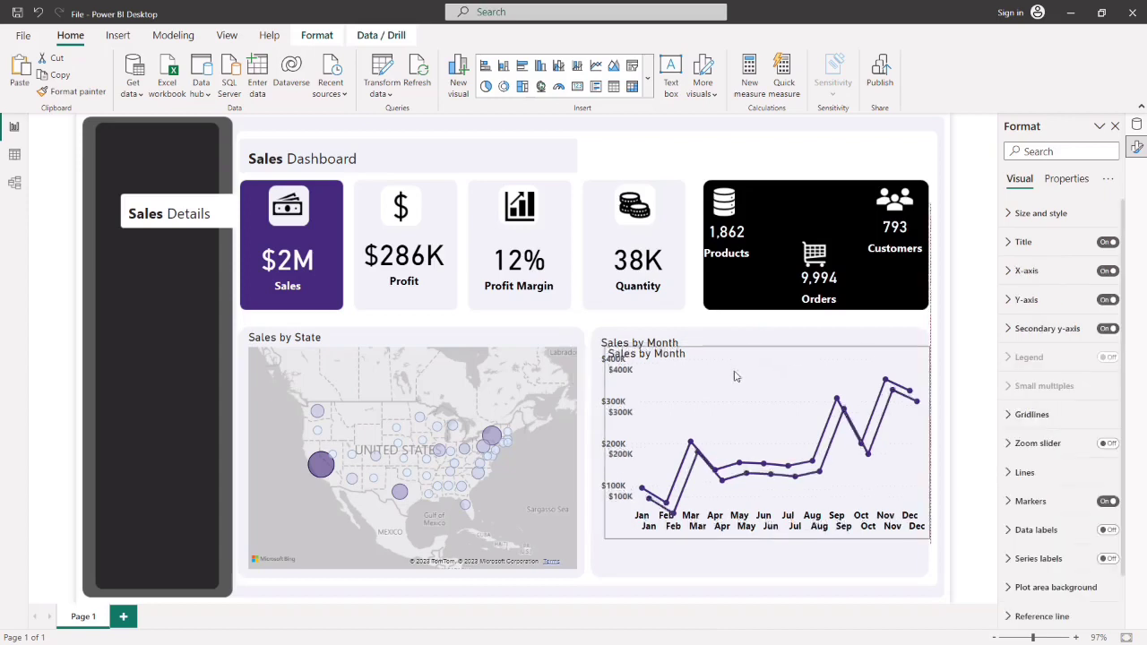
drag(737, 353, 497, 346)
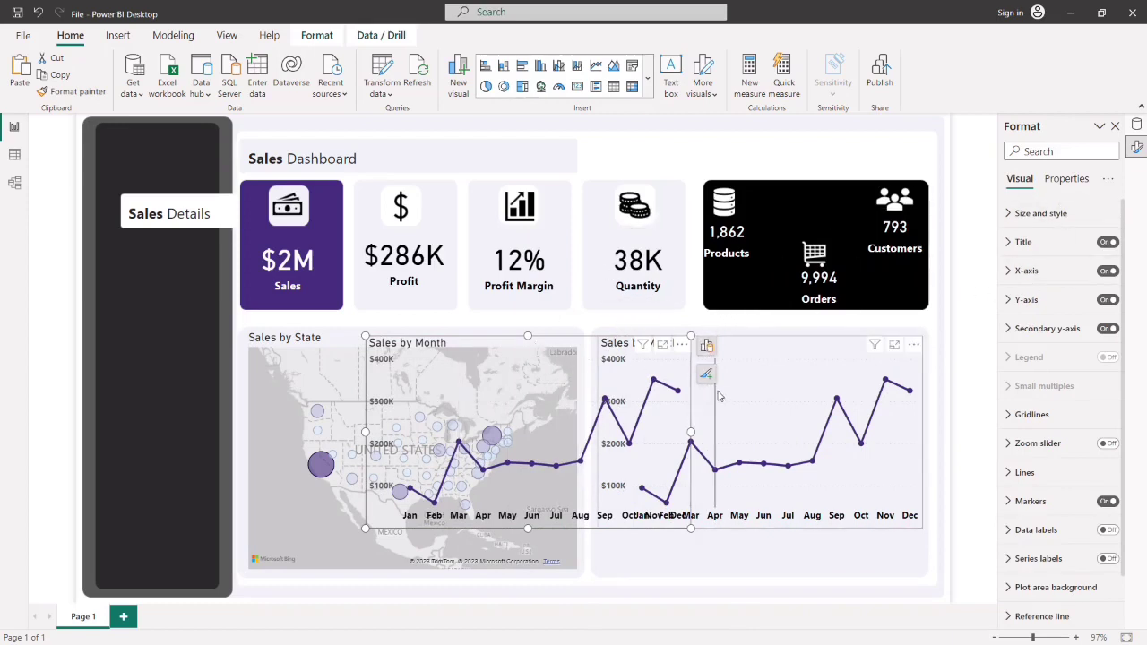
- Replace Month with Year from the Calendar Table on the copied line chart's X-axis
click(707, 347)
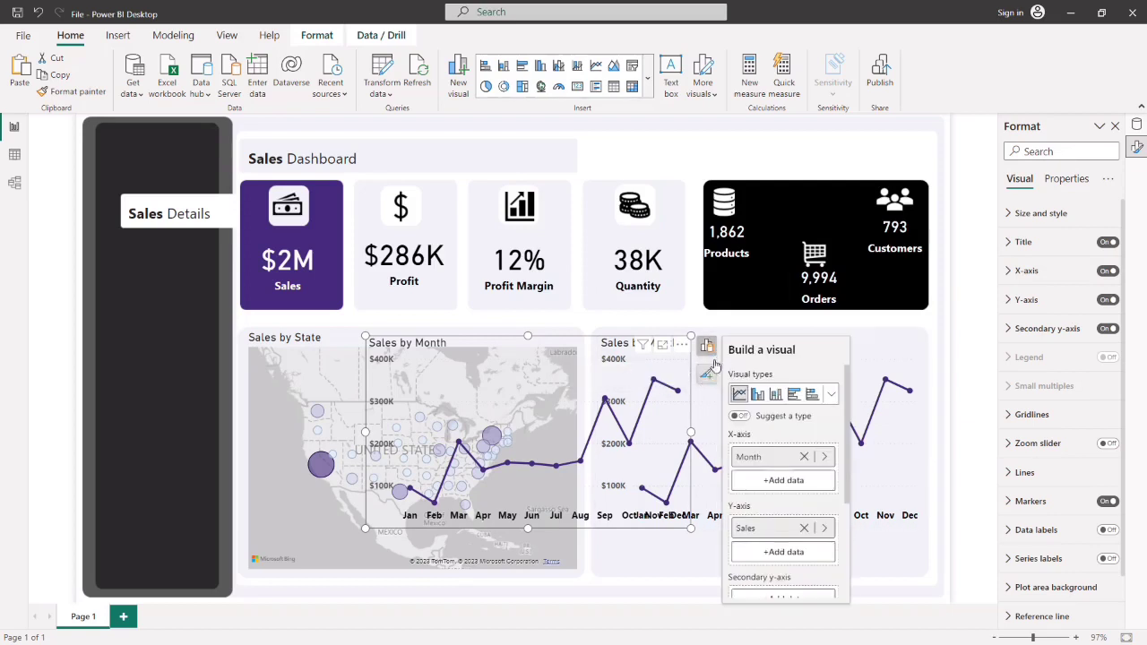
click(825, 457)
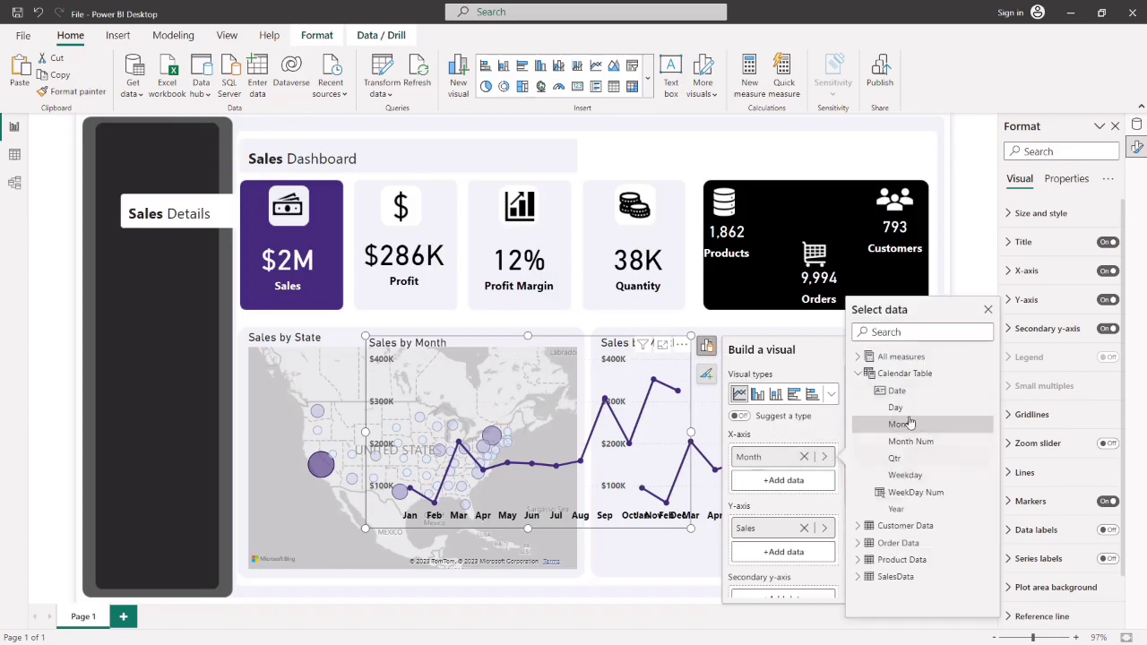
click(897, 509)
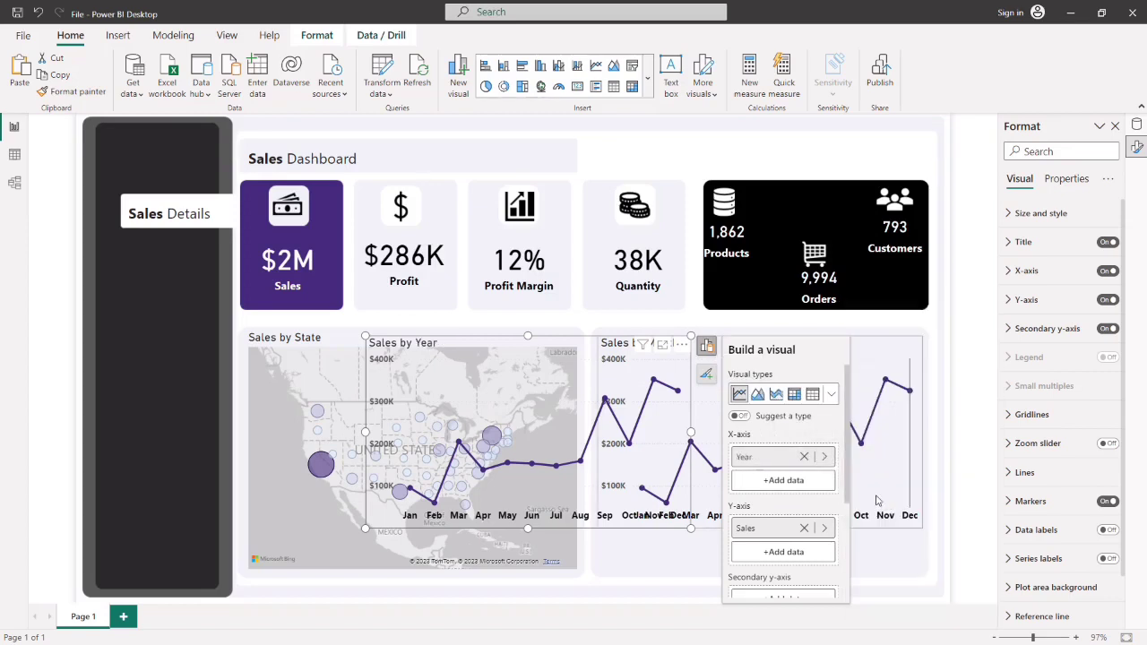
click(583, 561)
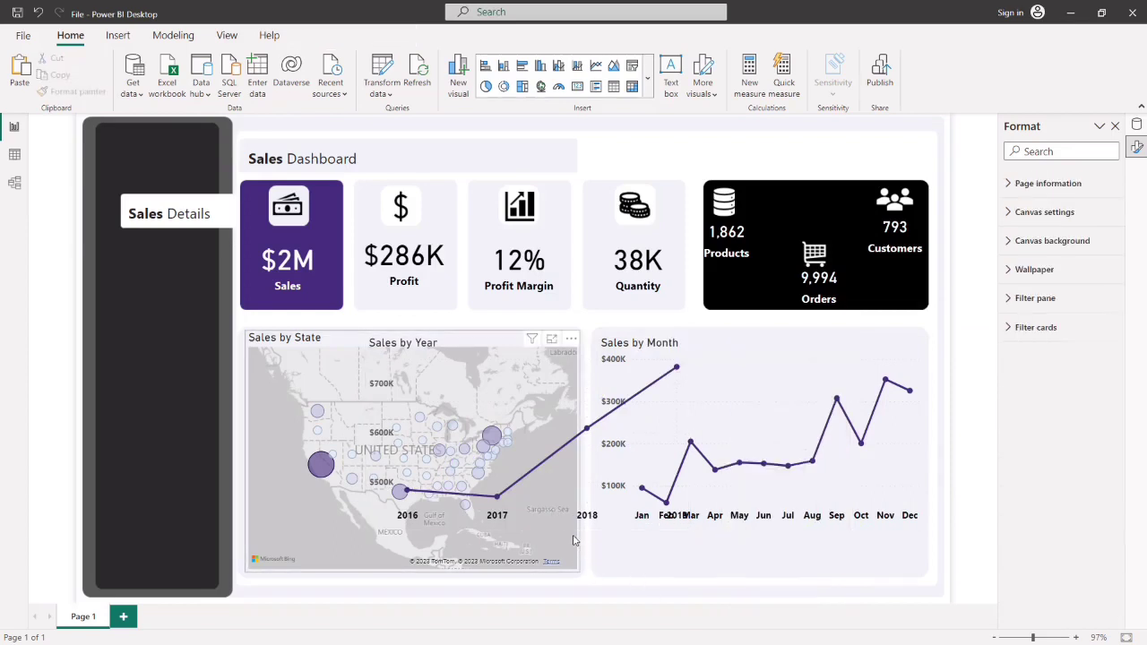
- Duplicate the Sales by Year chart, place the copy over the state map, and replace Year with Qtr on the copy's X-axis
drag(504, 524, 722, 442)
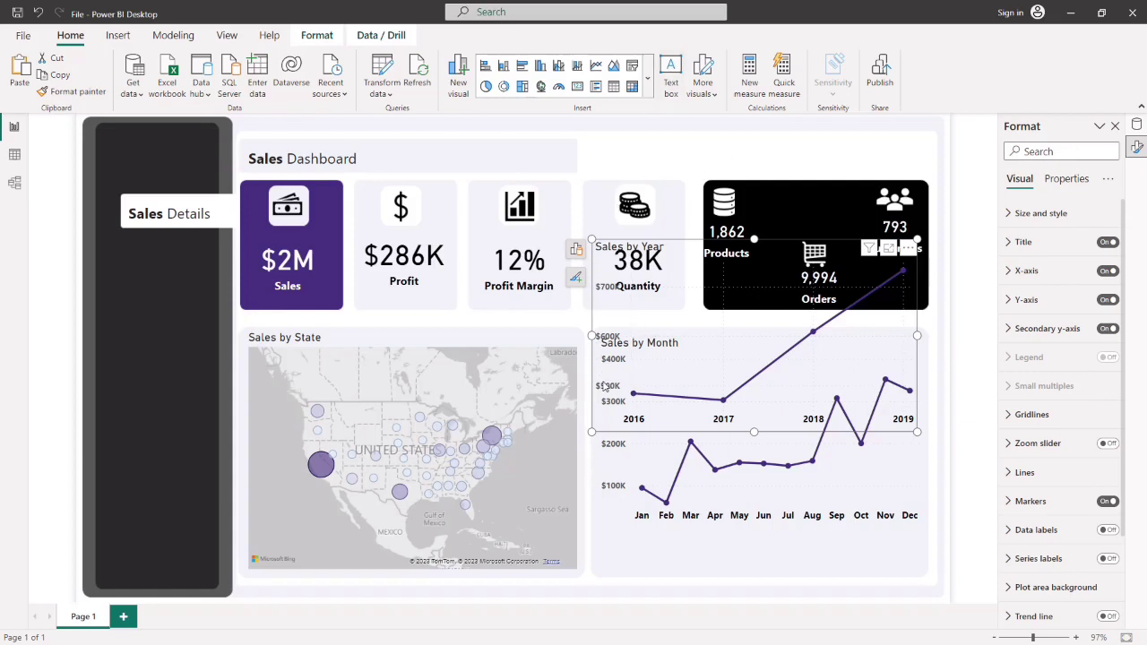
drag(604, 386, 460, 412)
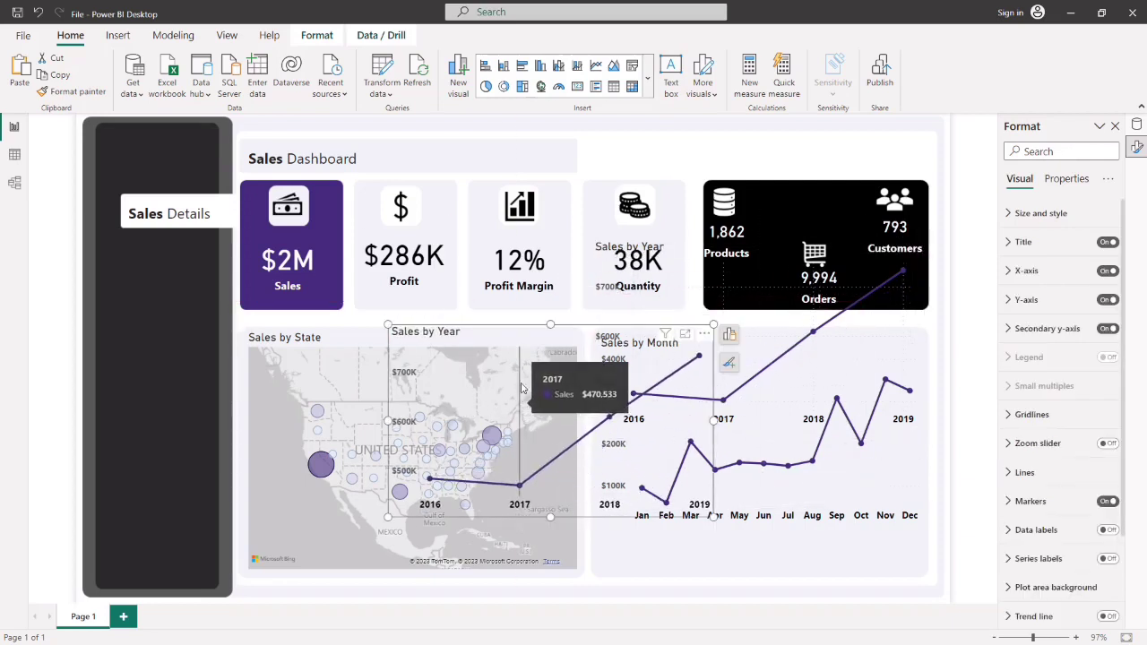
click(728, 333)
click(847, 446)
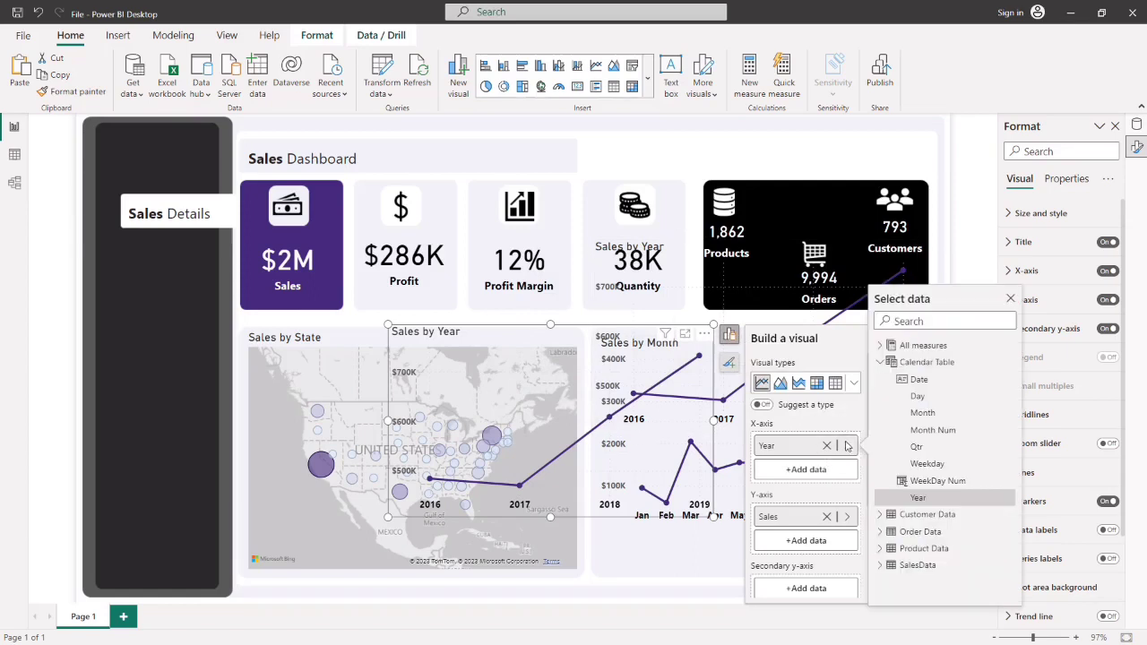
click(928, 448)
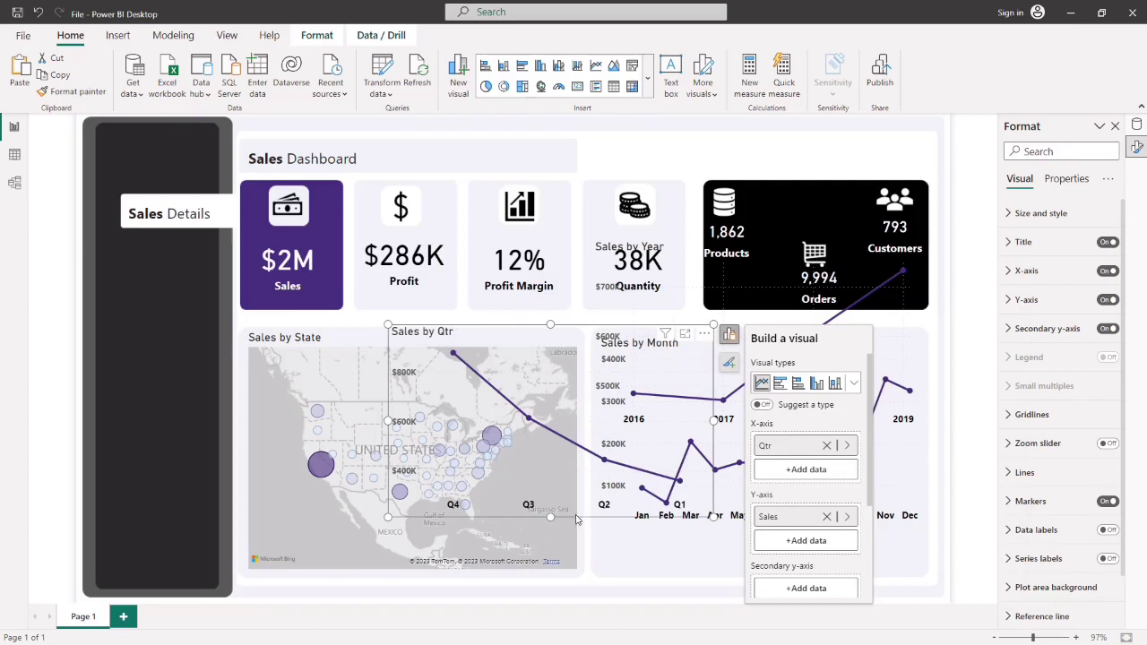
- Convert the Sales by Qtr line chart to a clustered column chart
drag(576, 520, 553, 518)
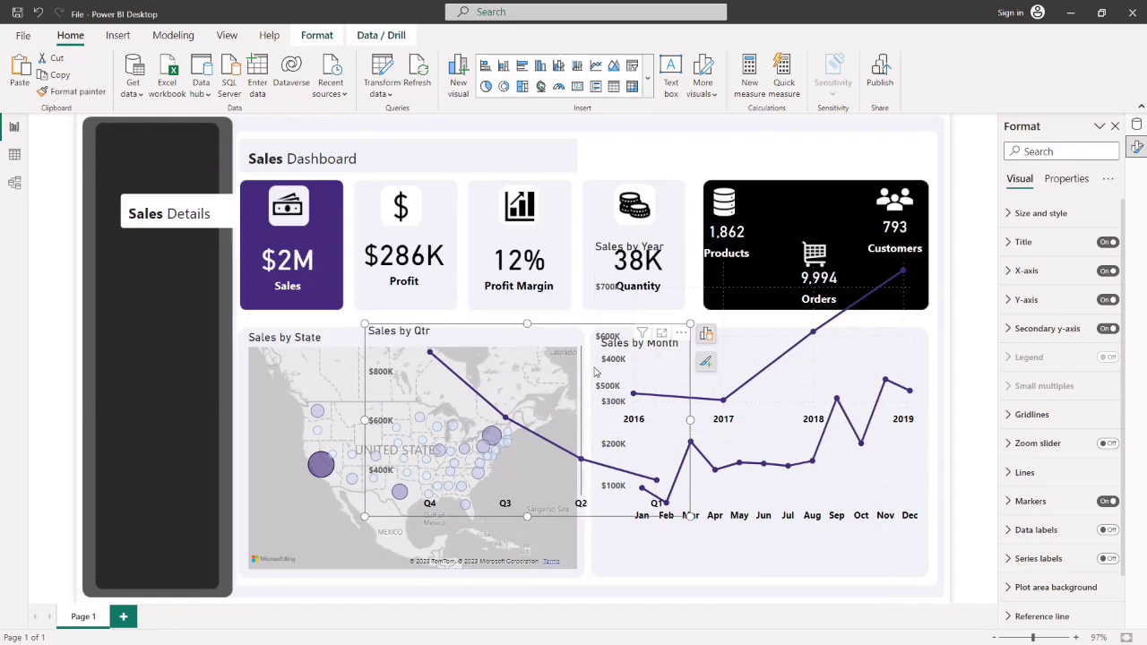
click(706, 333)
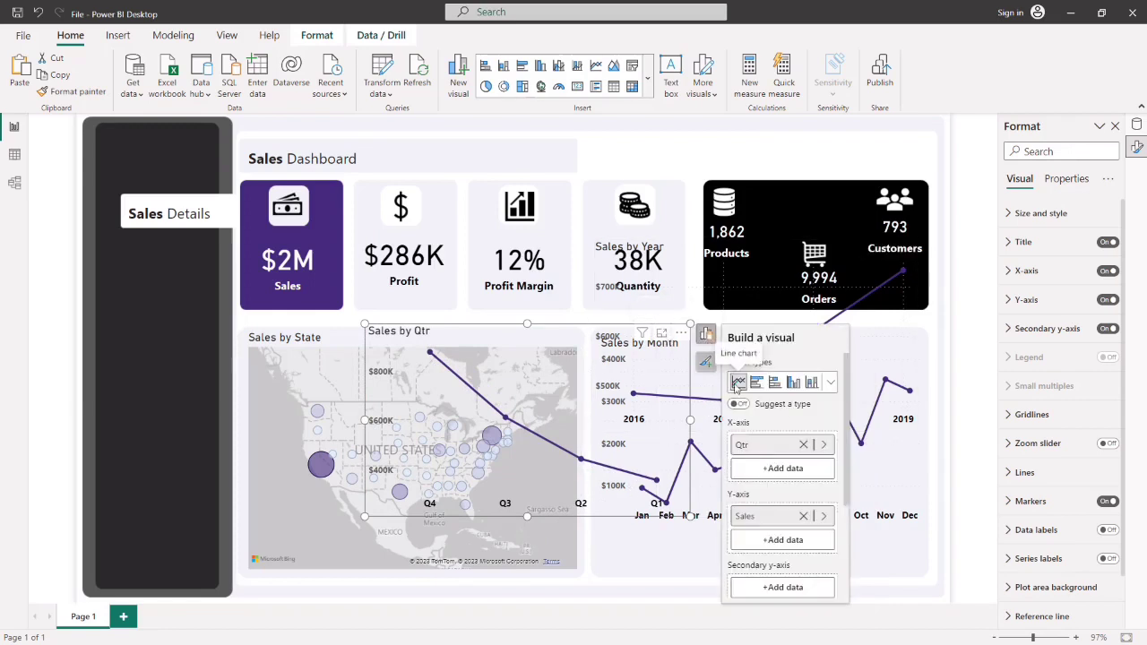
click(794, 384)
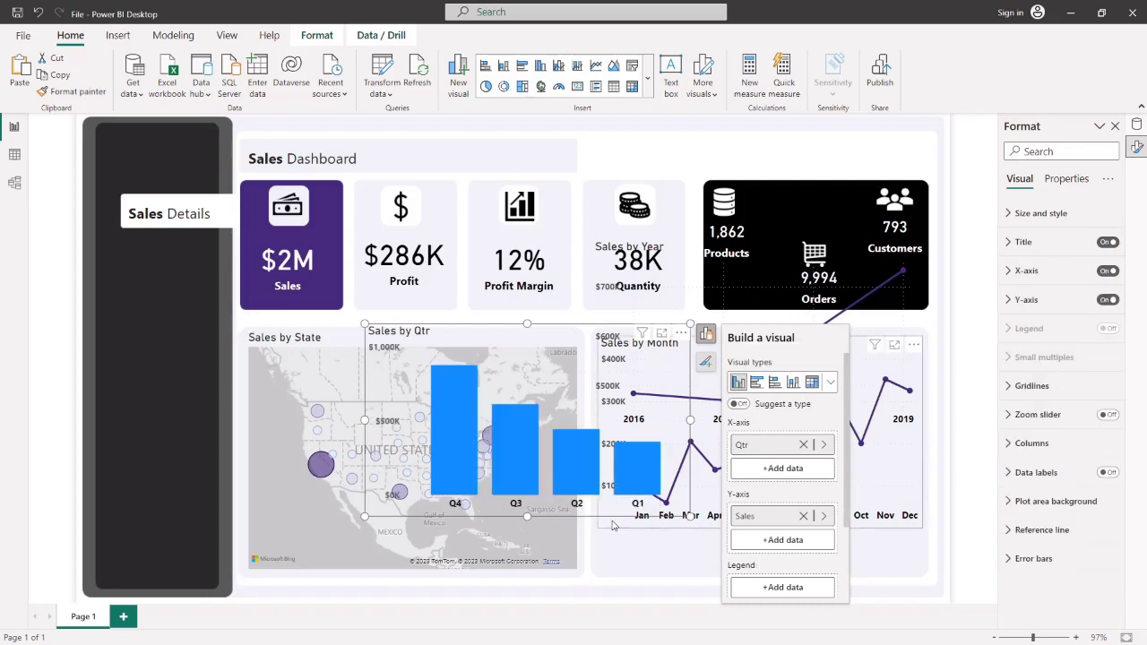
- Apply gradient conditional formatting to the Sales by Qtr columns, with #432C7A as the maximum color
click(1027, 443)
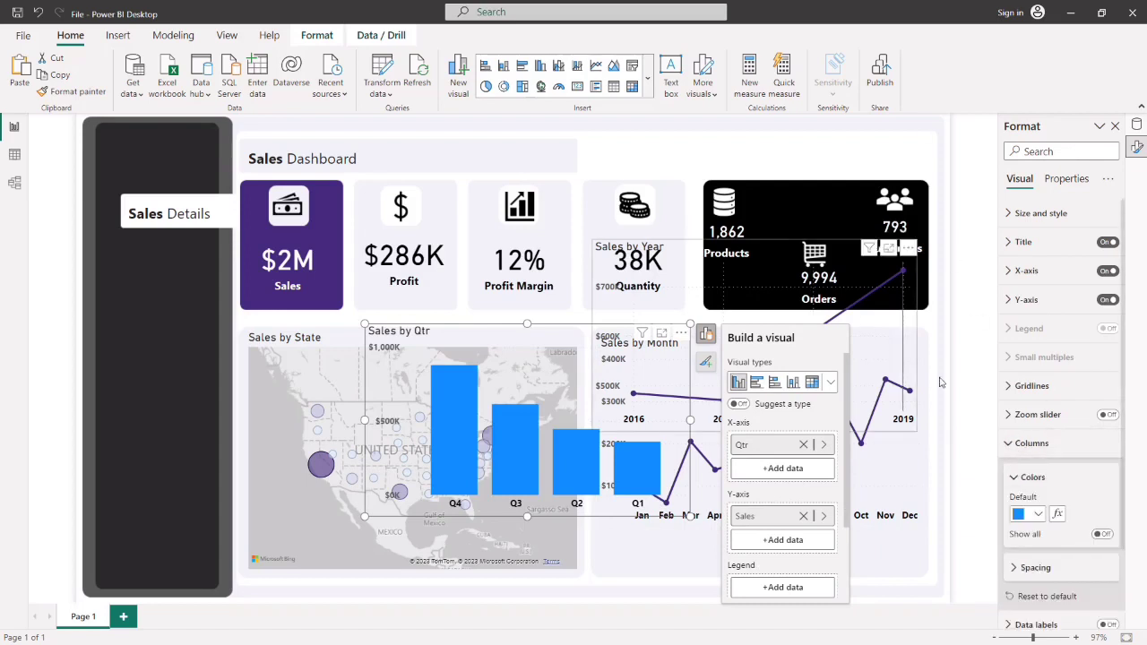
click(1058, 514)
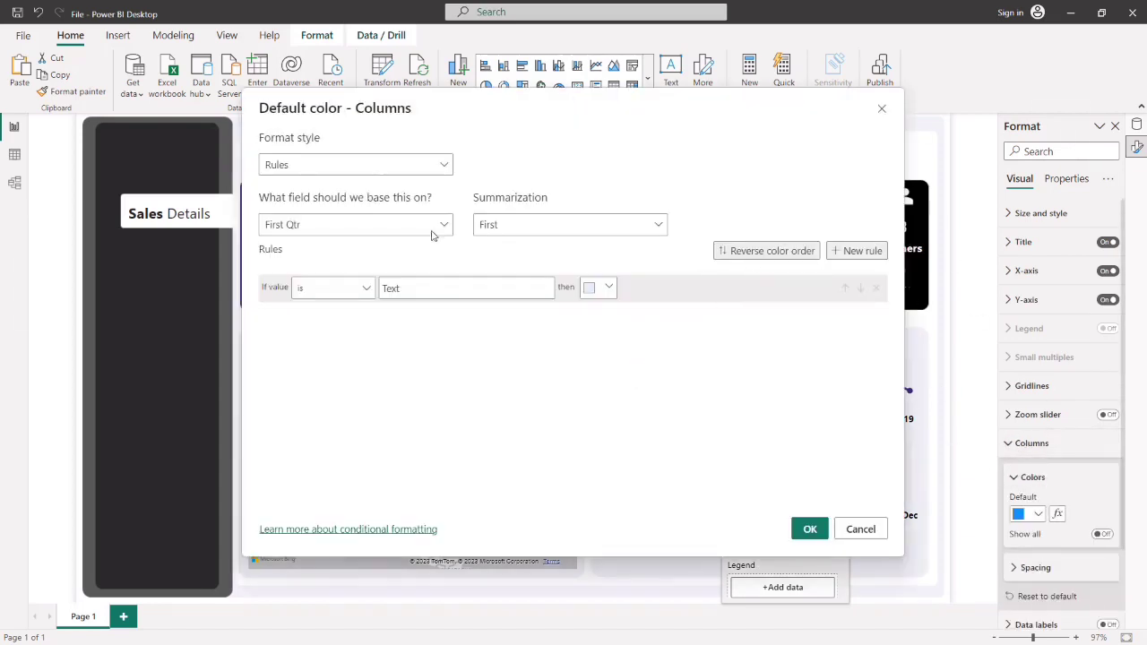
click(381, 172)
click(324, 189)
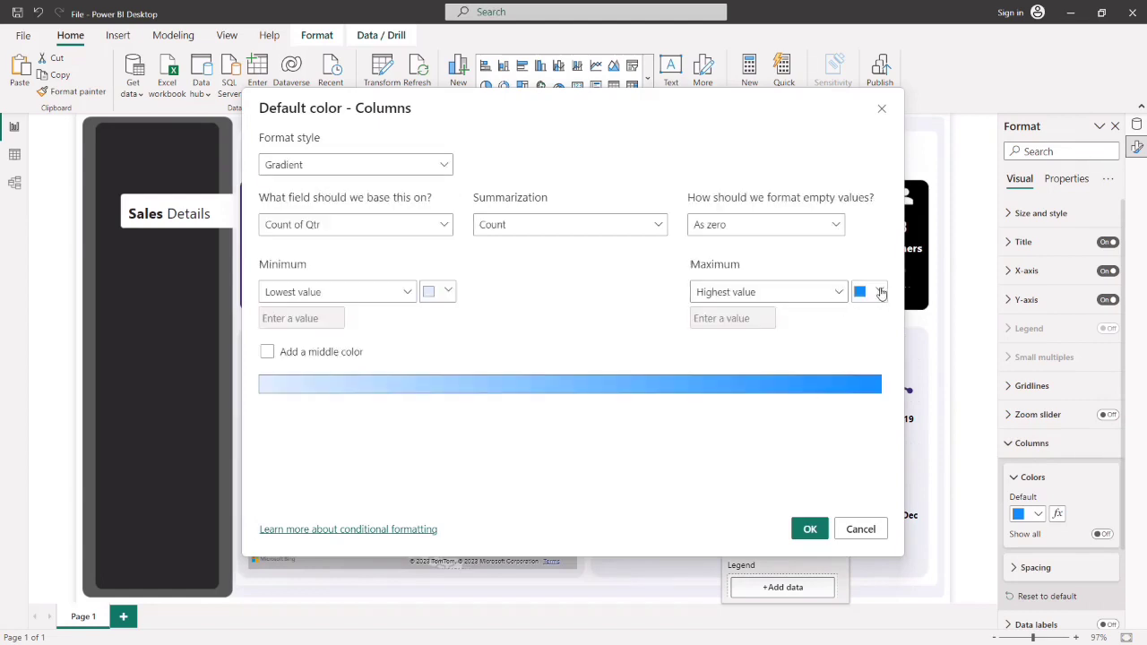
click(878, 293)
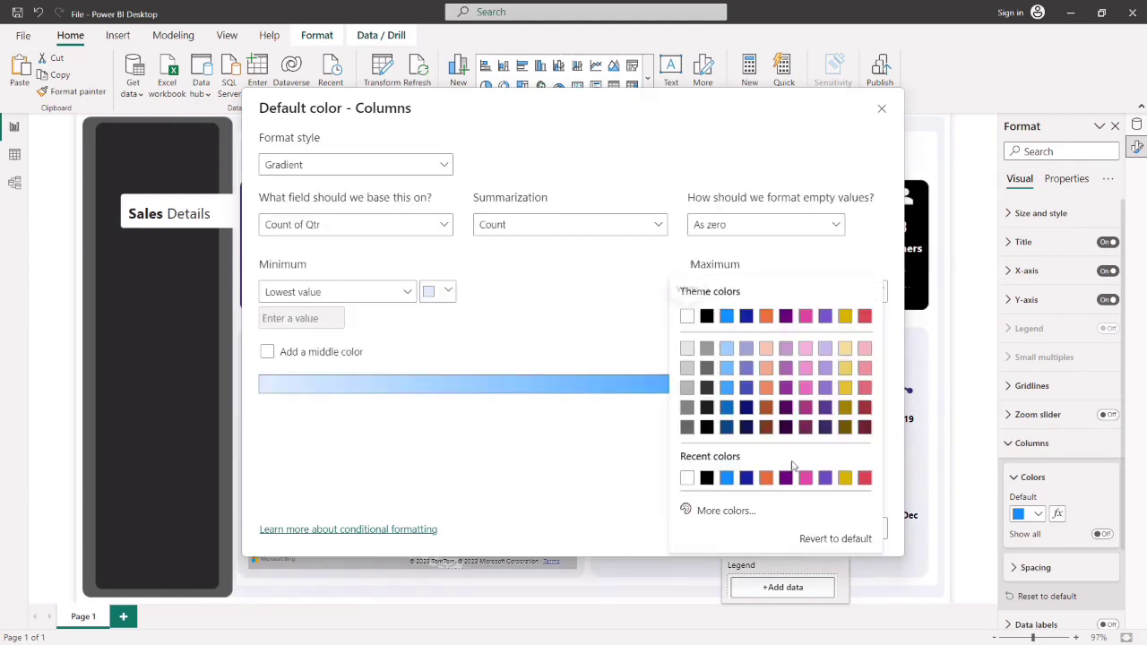
click(731, 510)
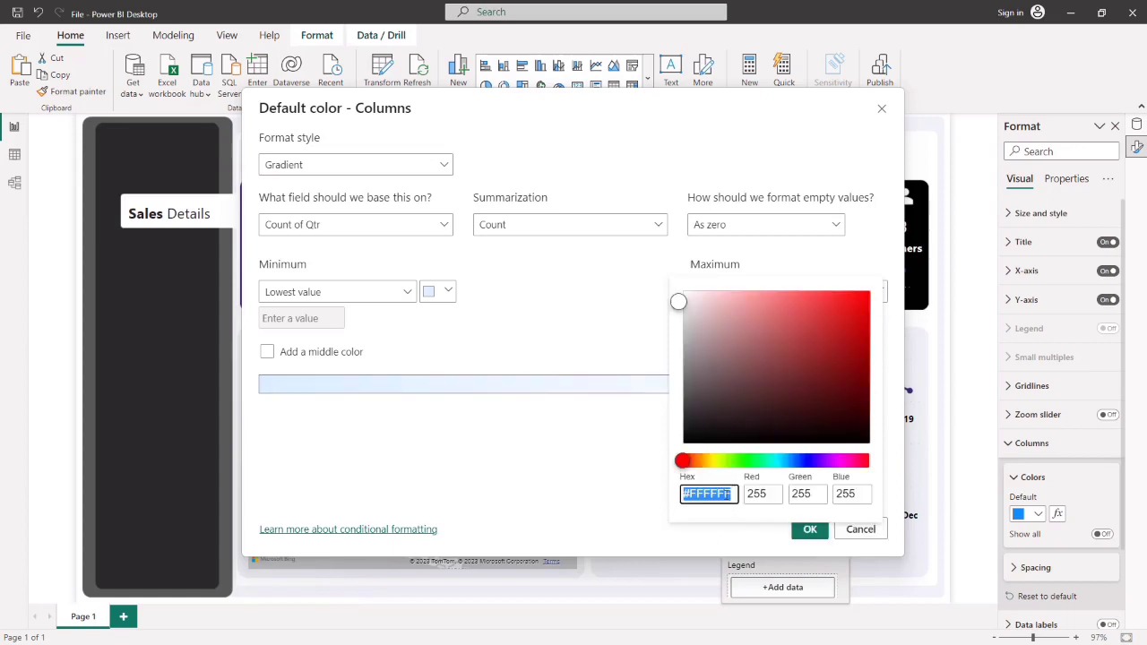
text(#)
text(432c7a)
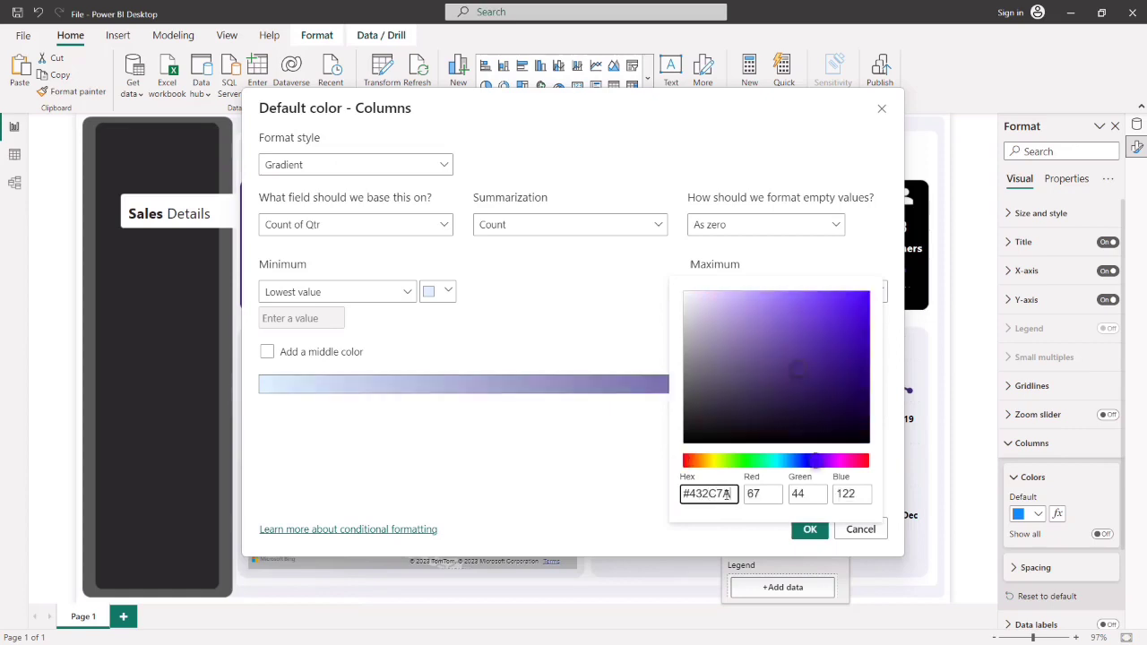
key(ctrl+a)
click(618, 507)
click(810, 529)
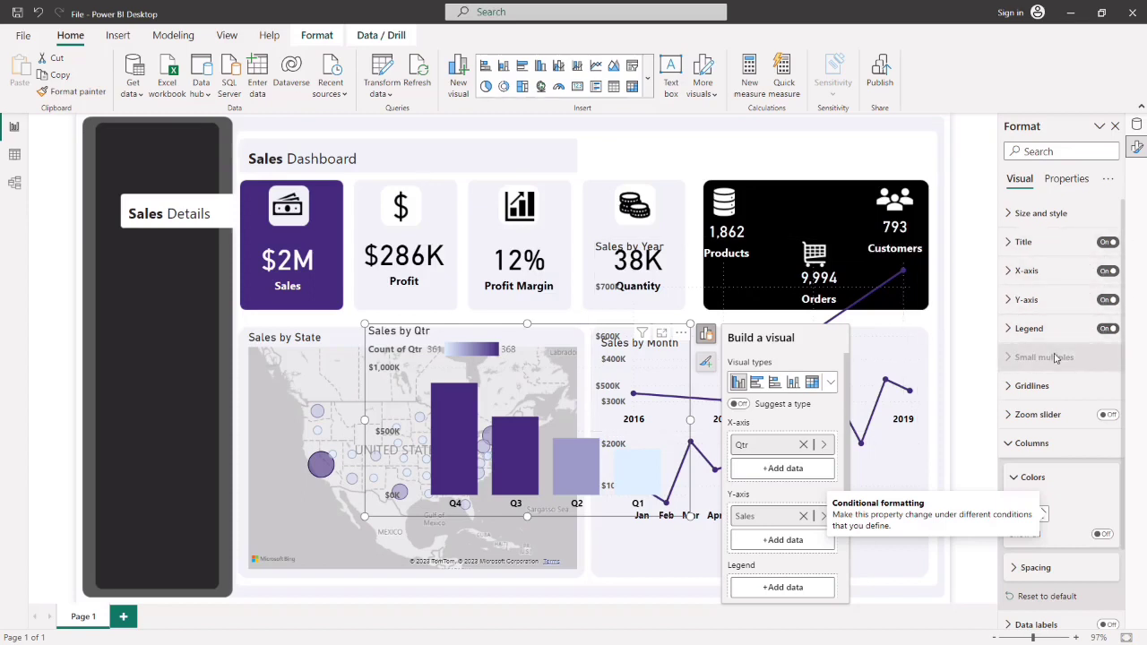
- Turn off the legend and the Y-axis of the Sales by Qtr chart
click(1108, 330)
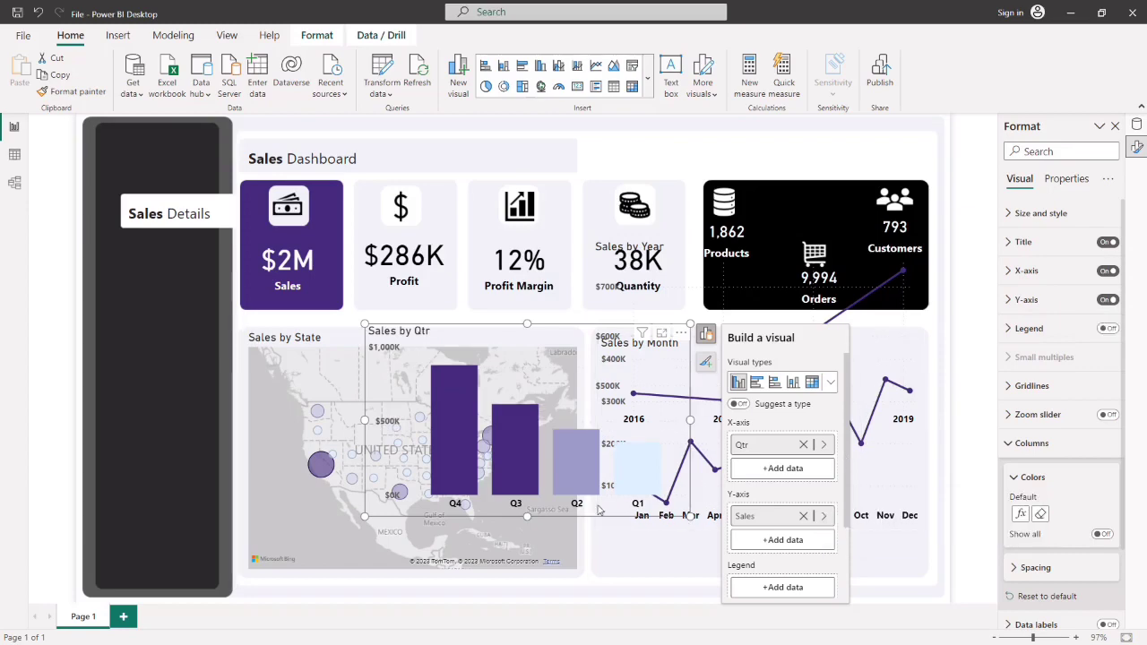
drag(565, 518, 587, 338)
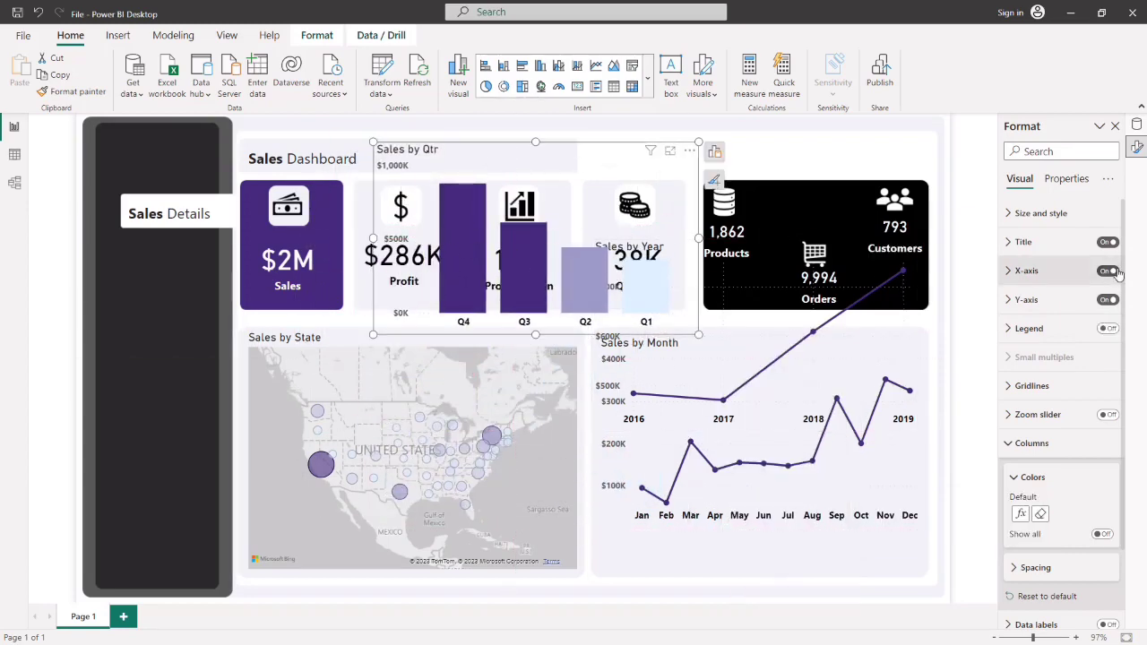
click(1110, 300)
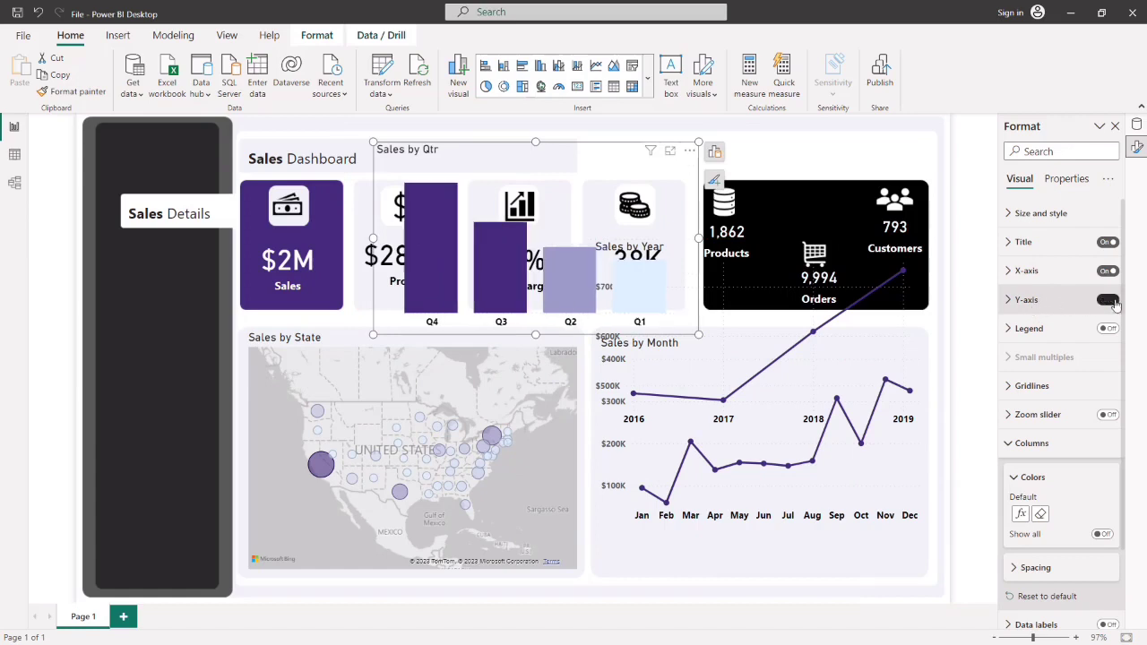
- Turn on data labels for the Sales by Qtr chart and format their values in bold black
scroll(1054, 472, down, 1)
scroll(1054, 472, down, 3)
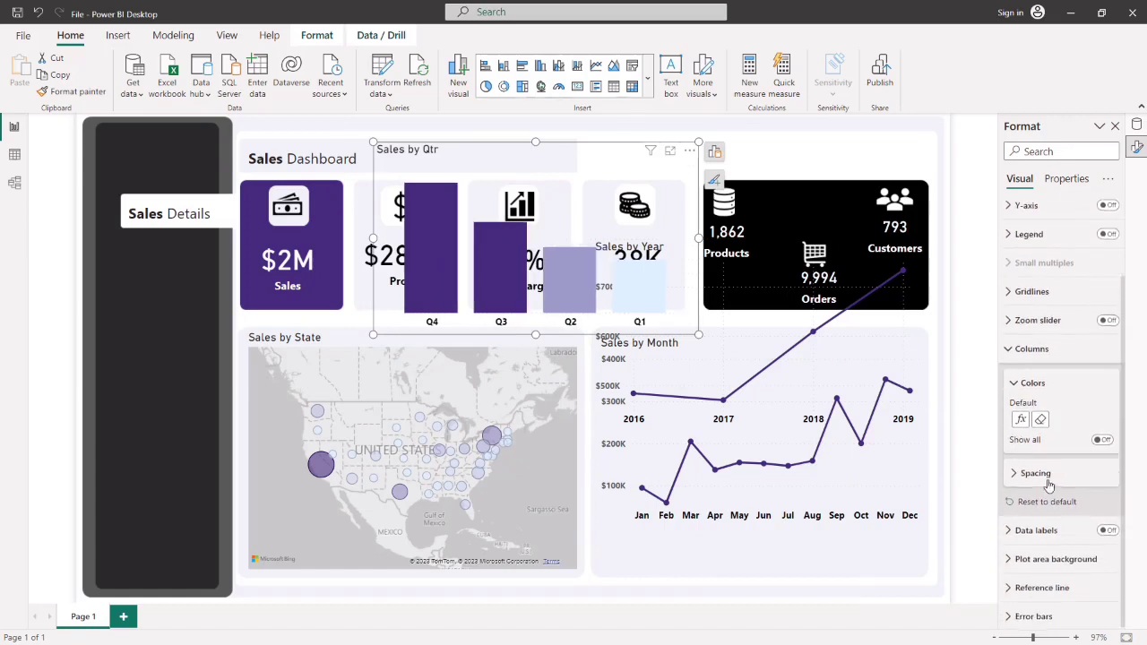
click(1108, 529)
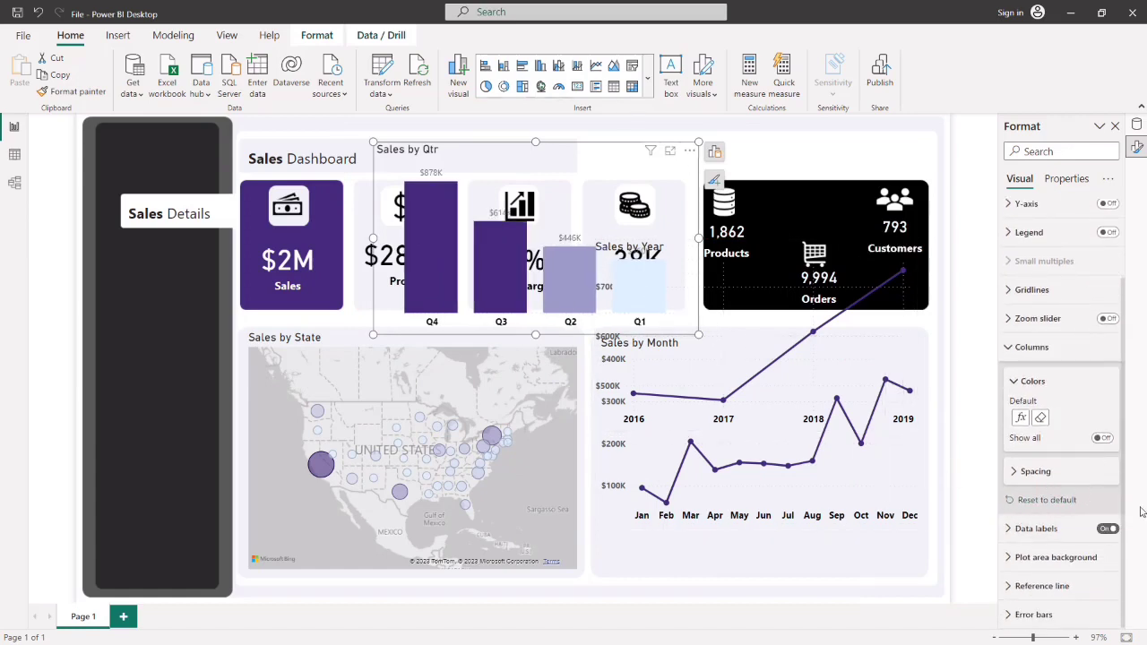
click(1020, 529)
scroll(1020, 520, down, 5)
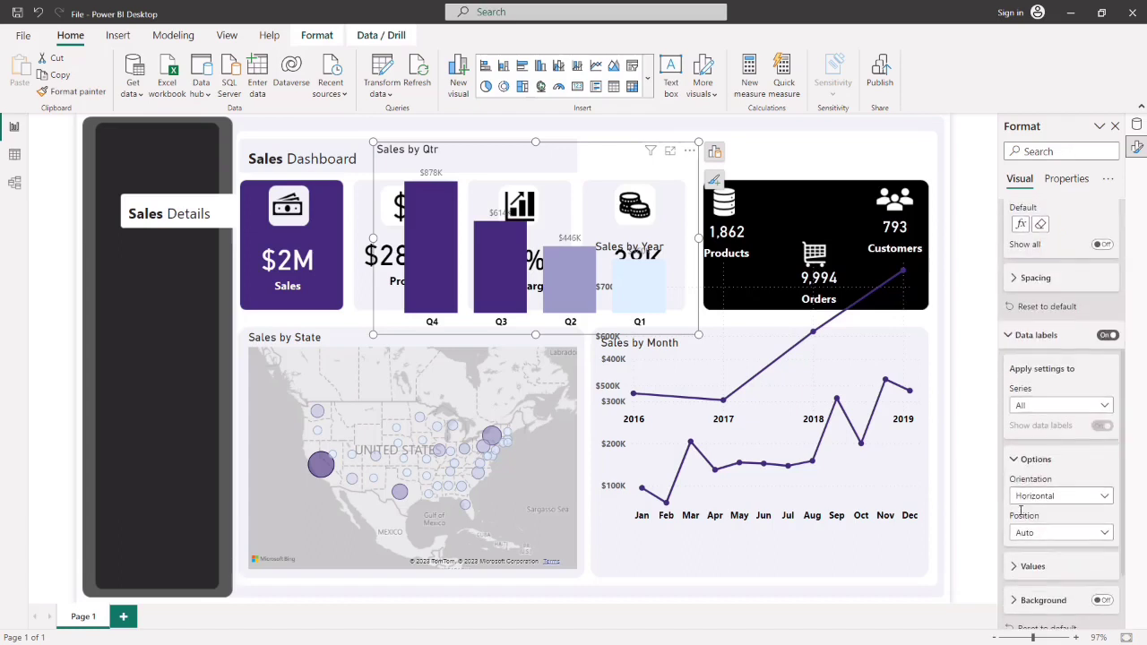
scroll(1021, 507, down, 2)
click(1027, 495)
scroll(1029, 484, down, 3)
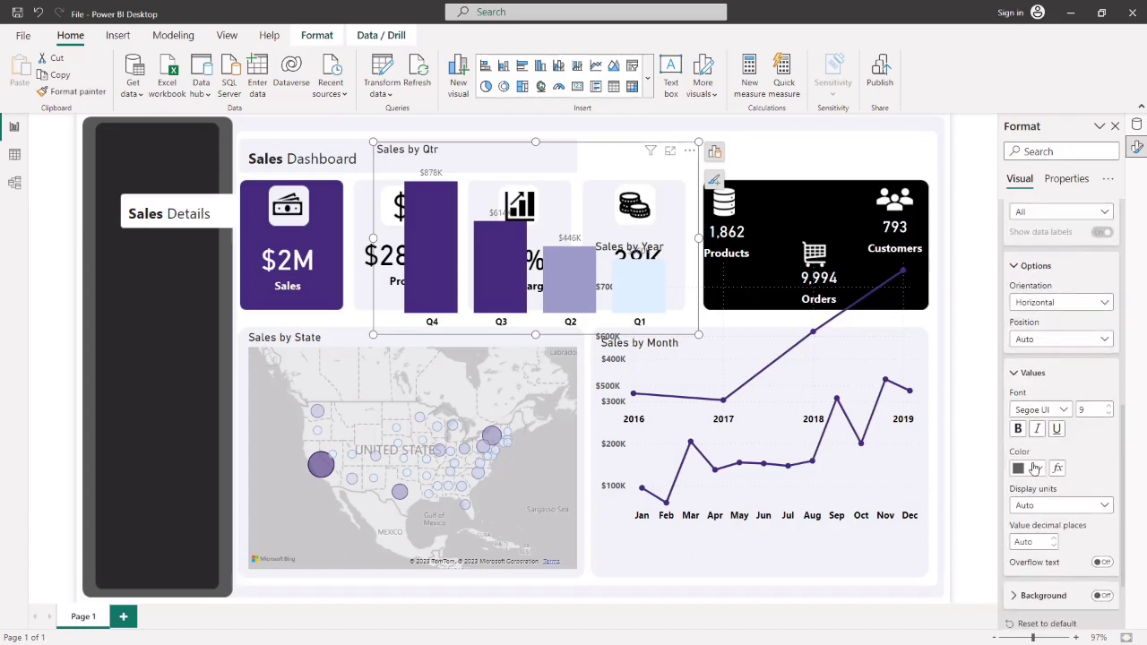
click(1036, 468)
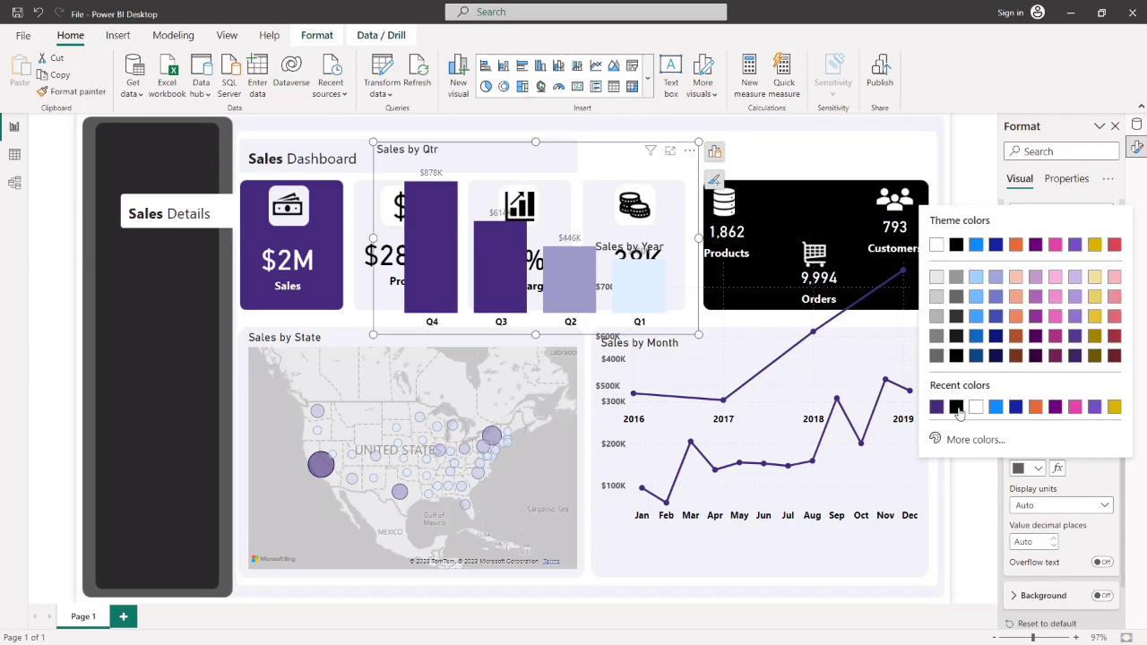
click(956, 408)
click(1018, 430)
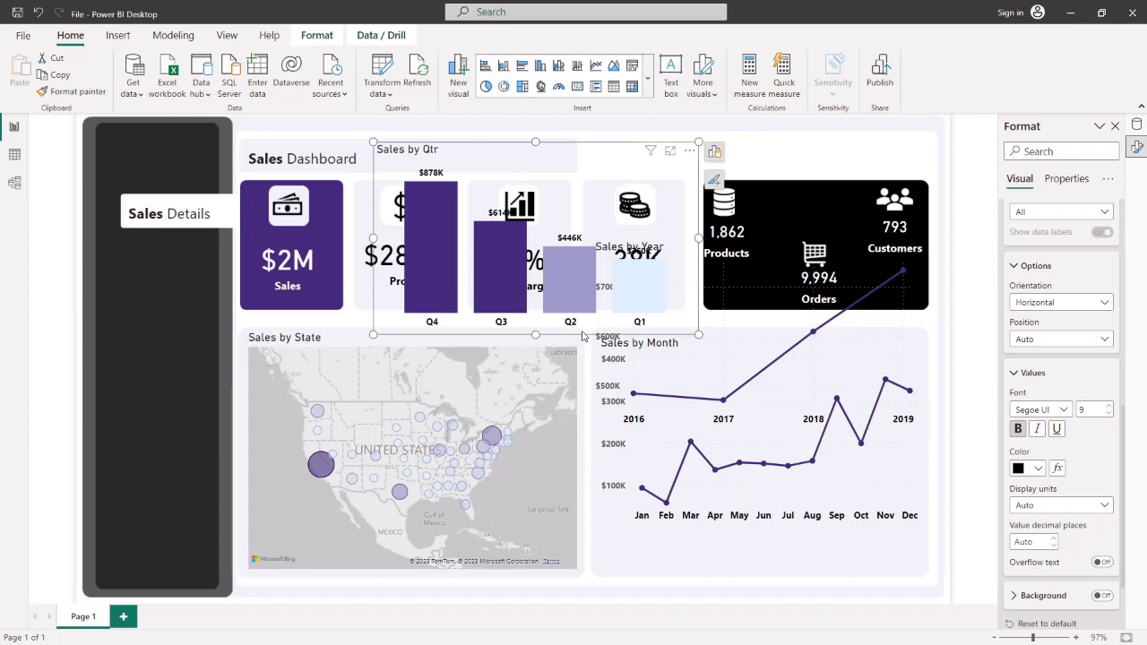
- Move the Sales by Qtr chart onto the state map and convert the Sales by Year line chart to a 100% stacked column chart
drag(534, 299, 401, 437)
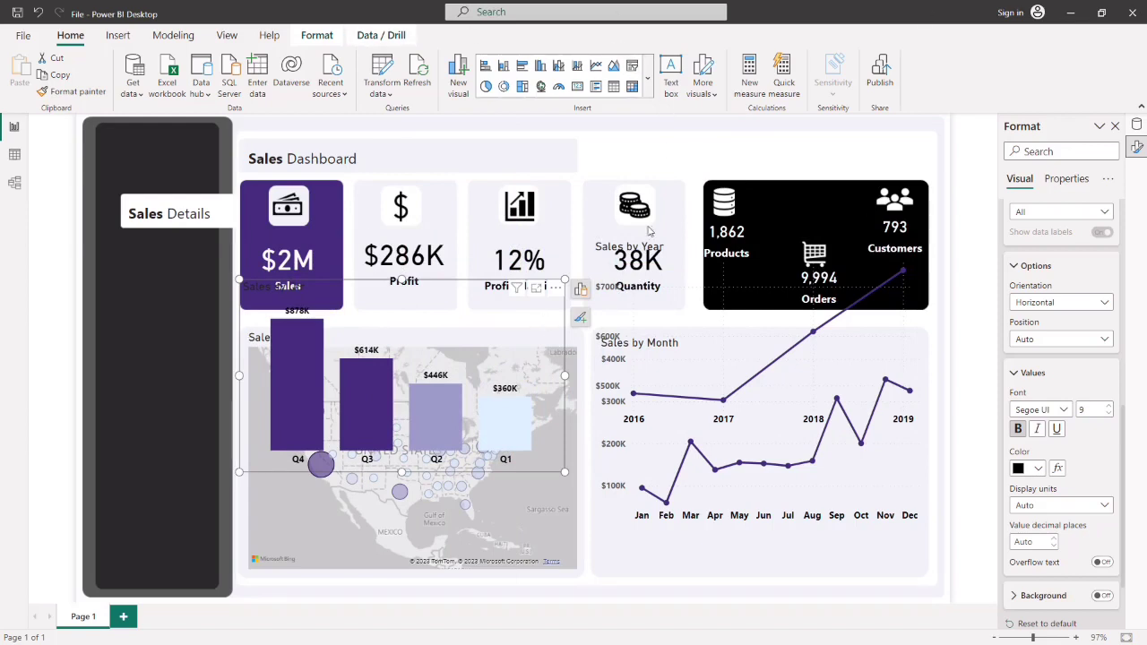
click(659, 319)
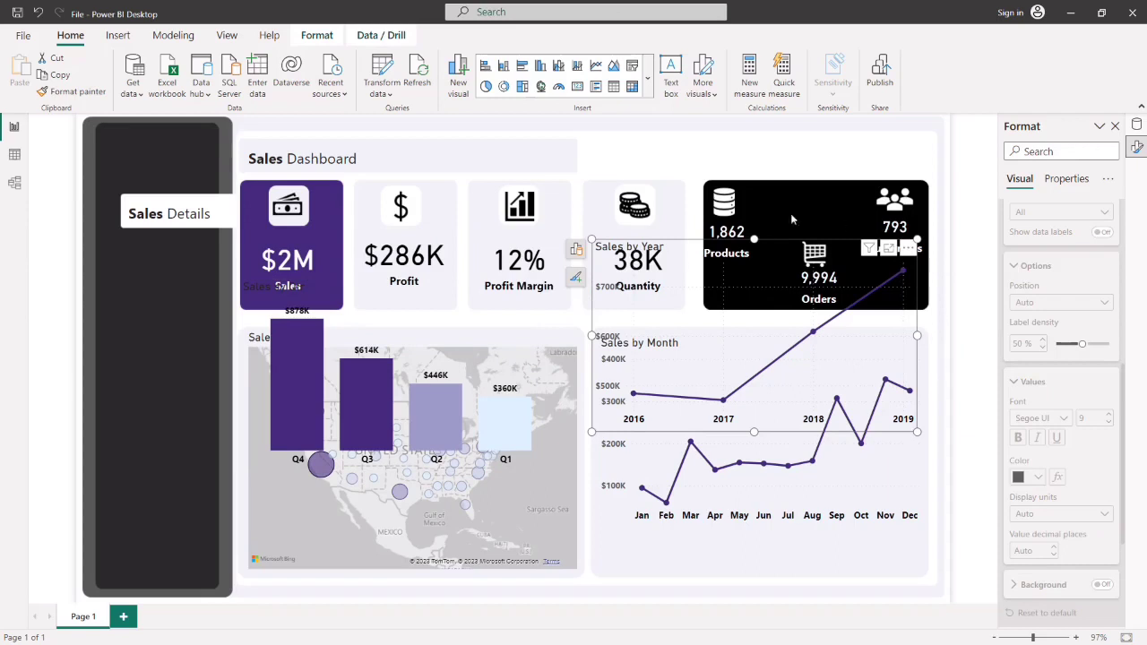
click(577, 250)
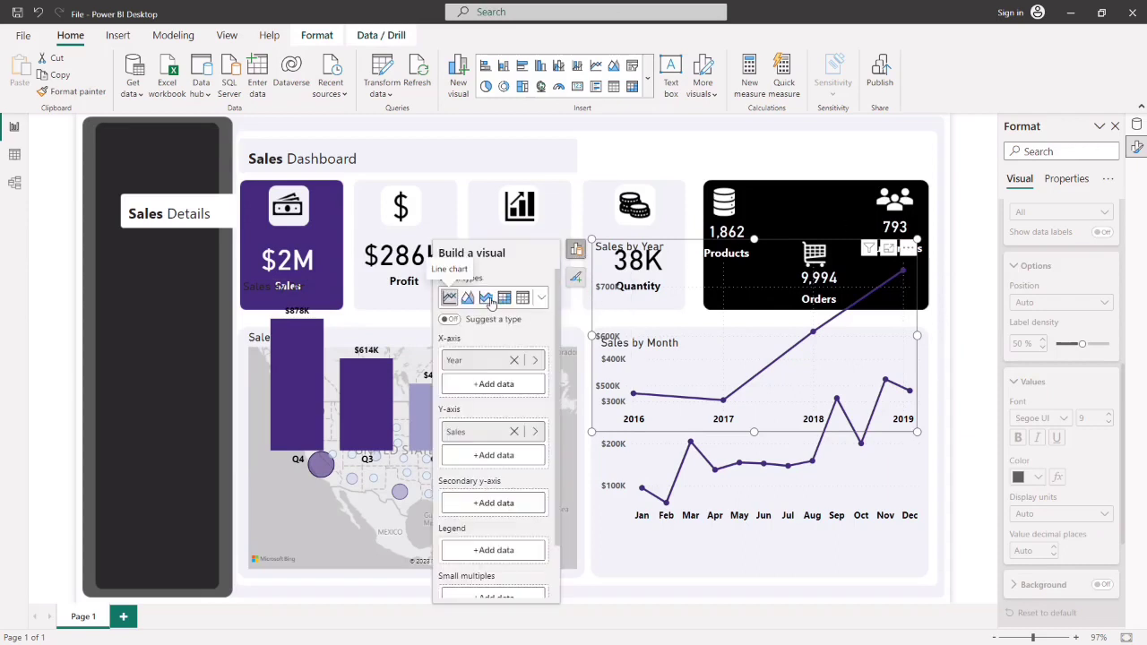
click(541, 298)
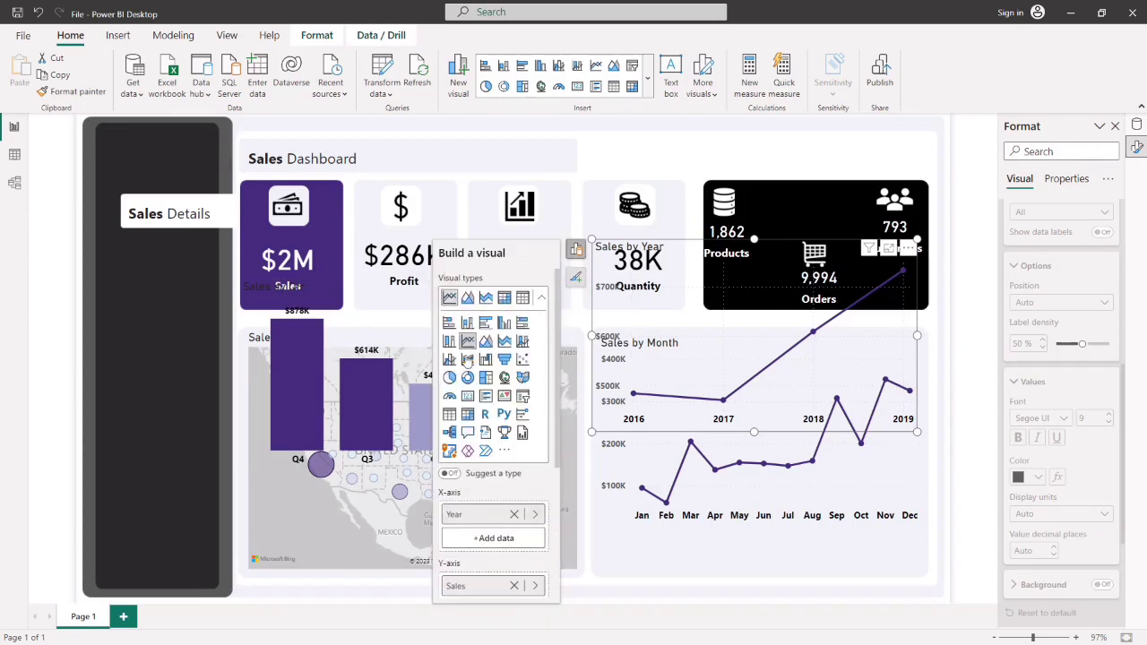
click(450, 342)
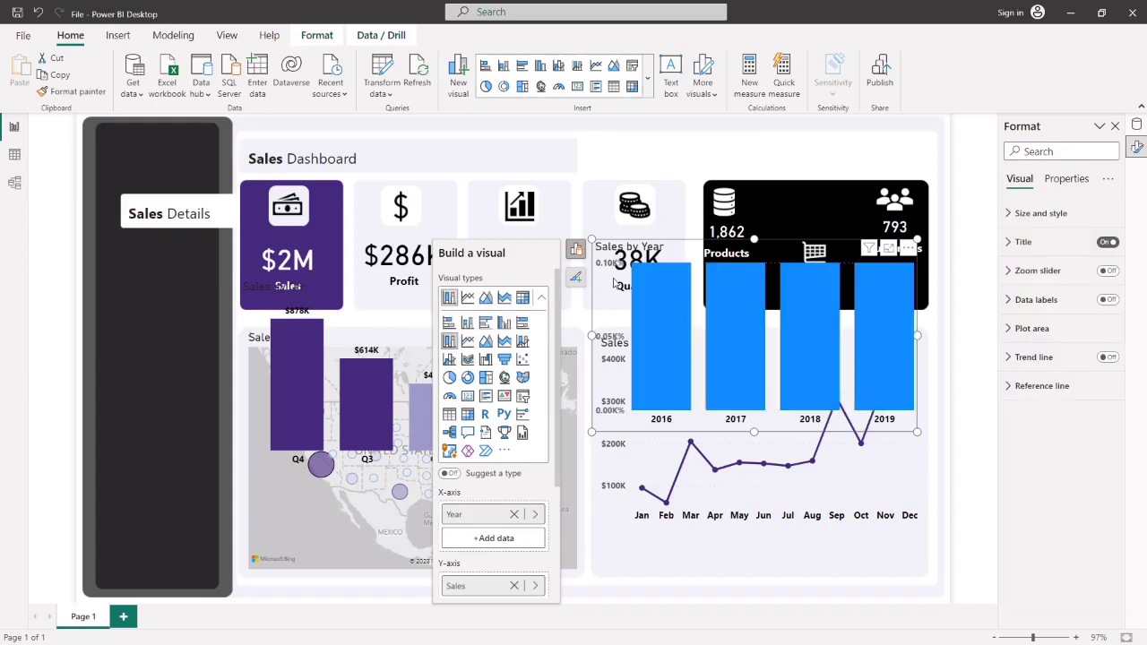
- Copy the Sales by Qtr chart's formatting to the Sales by Year chart with the Format painter
click(368, 293)
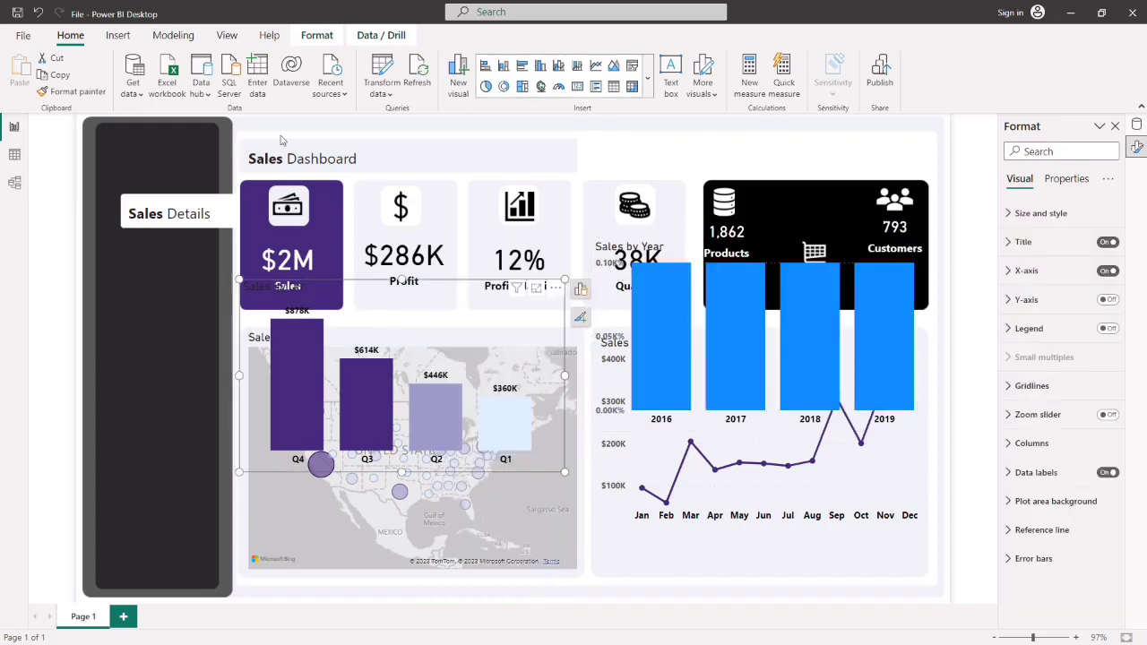
click(101, 90)
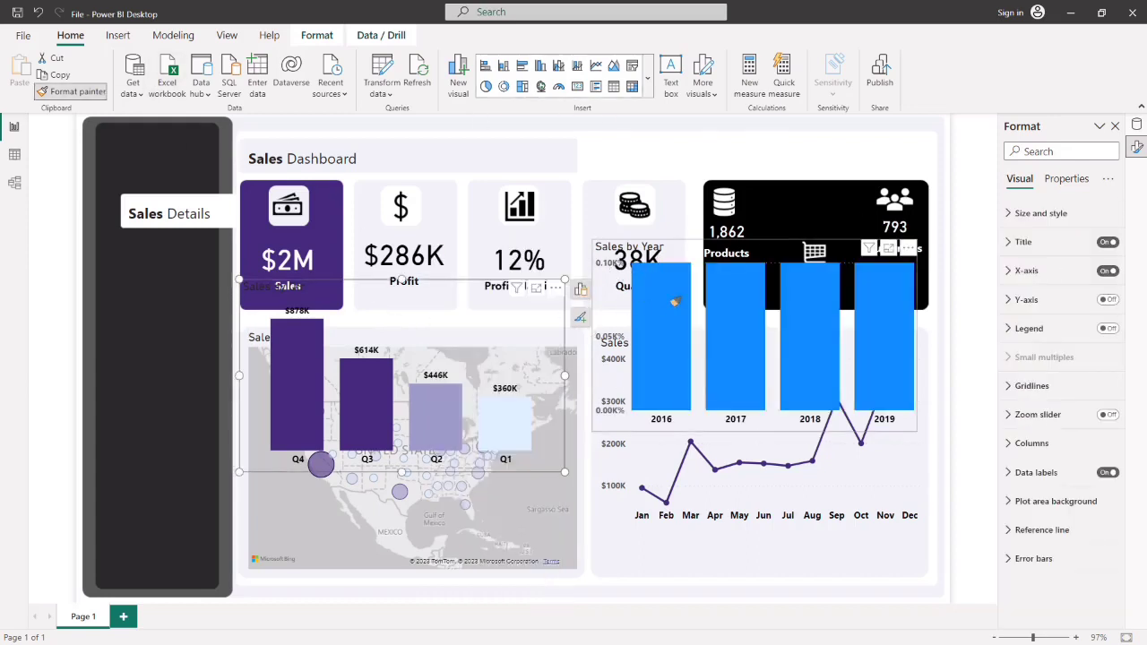
click(729, 303)
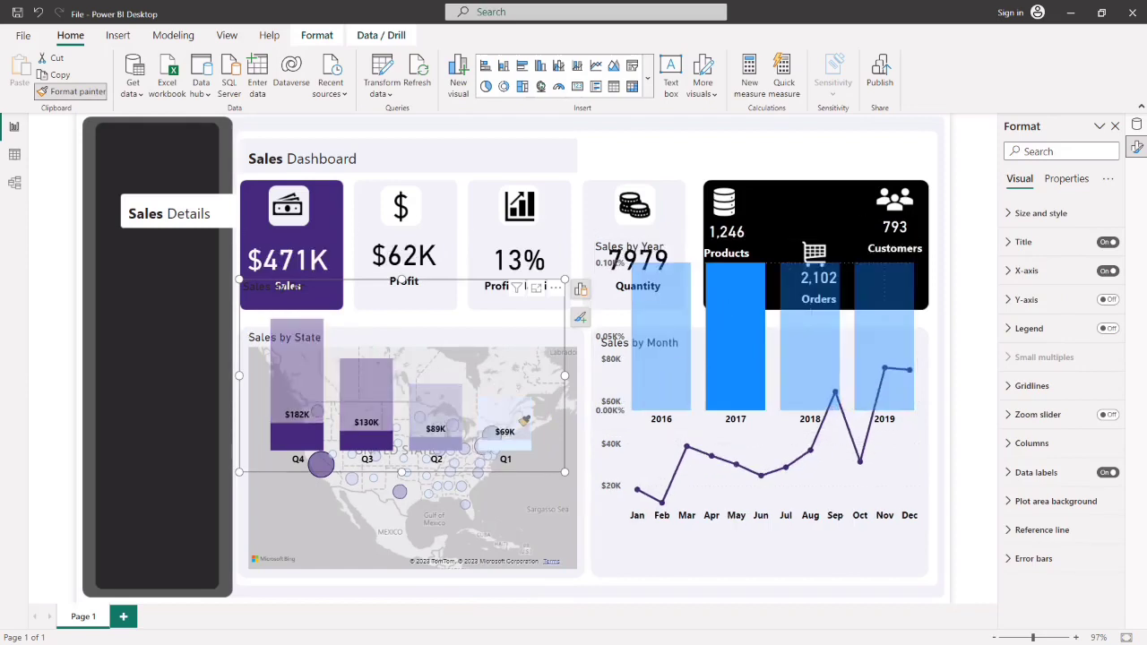
click(687, 252)
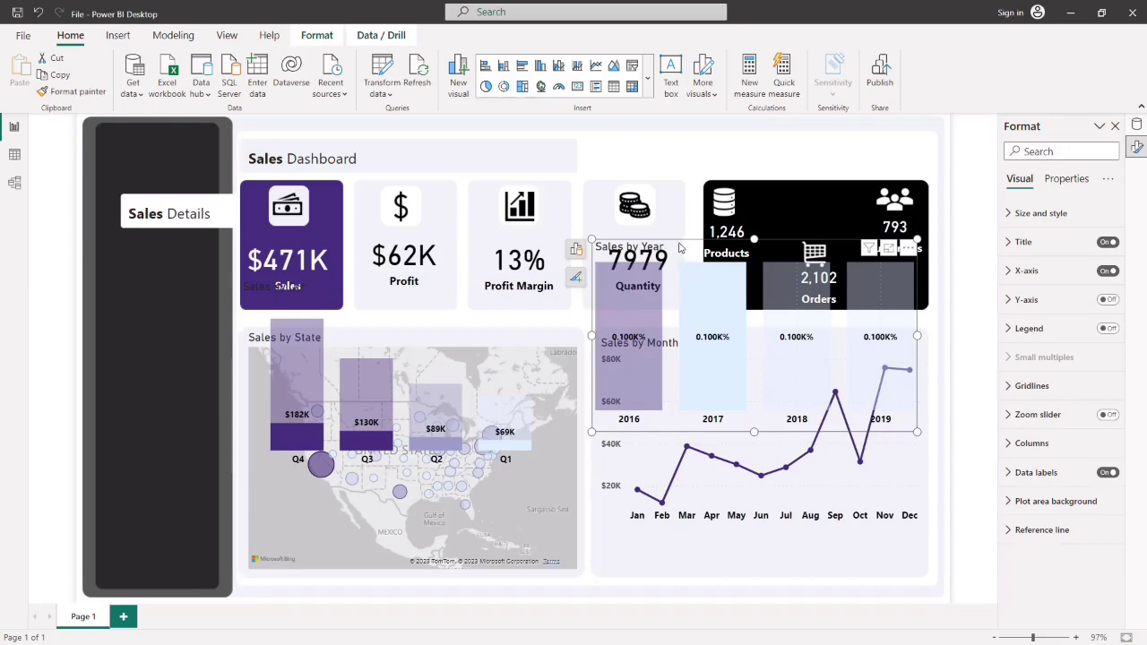
- Move the Sales by Year chart over the state map below the Sales by Qtr chart, and filter the dashboard by the Q4 column
drag(679, 248, 388, 430)
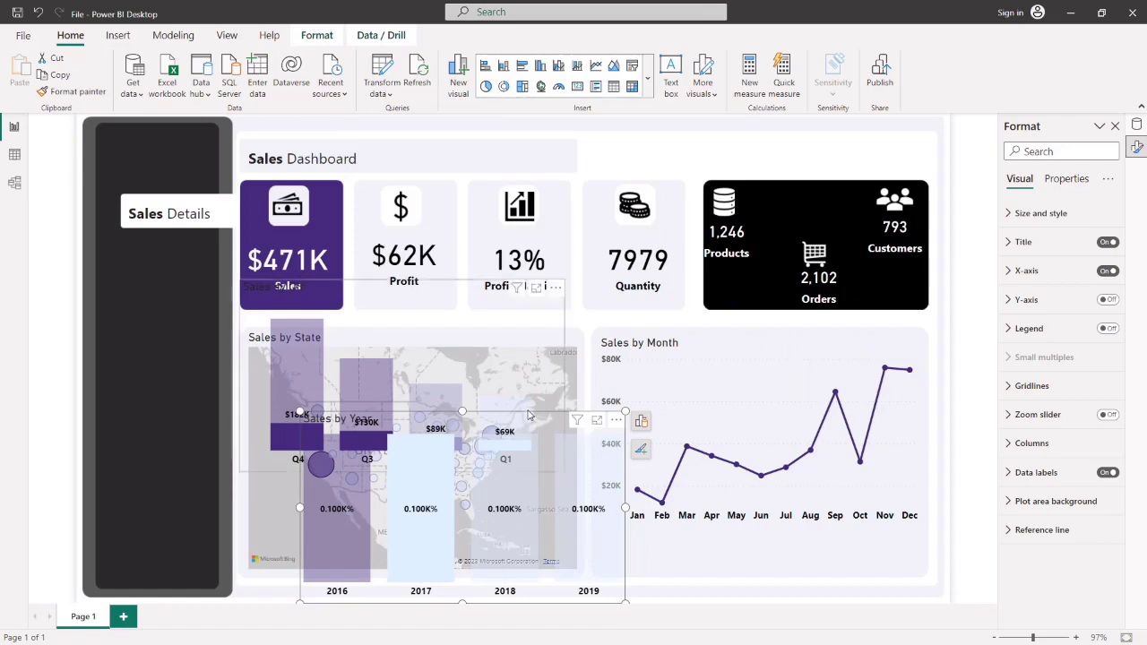
drag(529, 416, 518, 395)
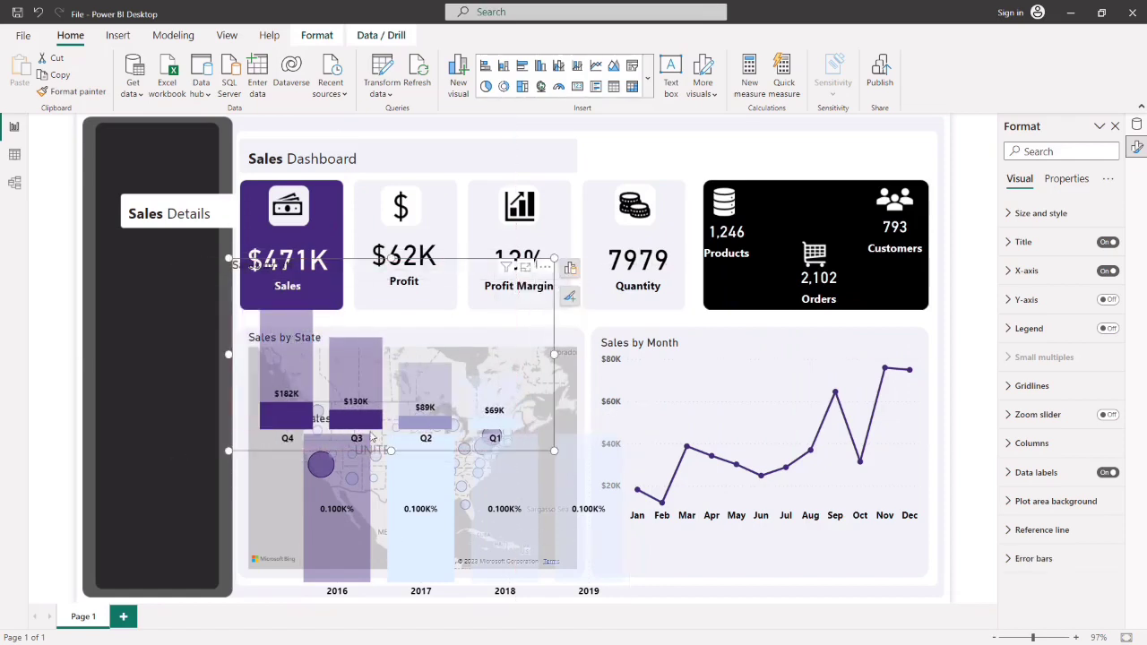
click(279, 370)
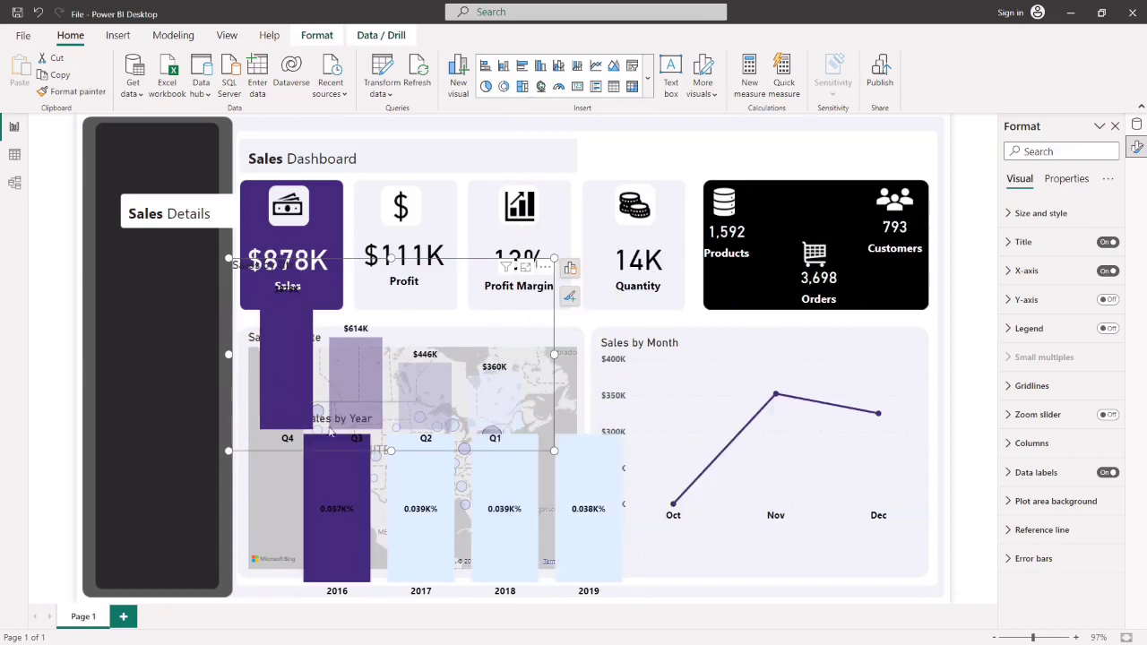
- Clear the column cross-filter from the dashboard and move the Sales by Qtr and Sales by Year charts up over the KPI cards
click(336, 502)
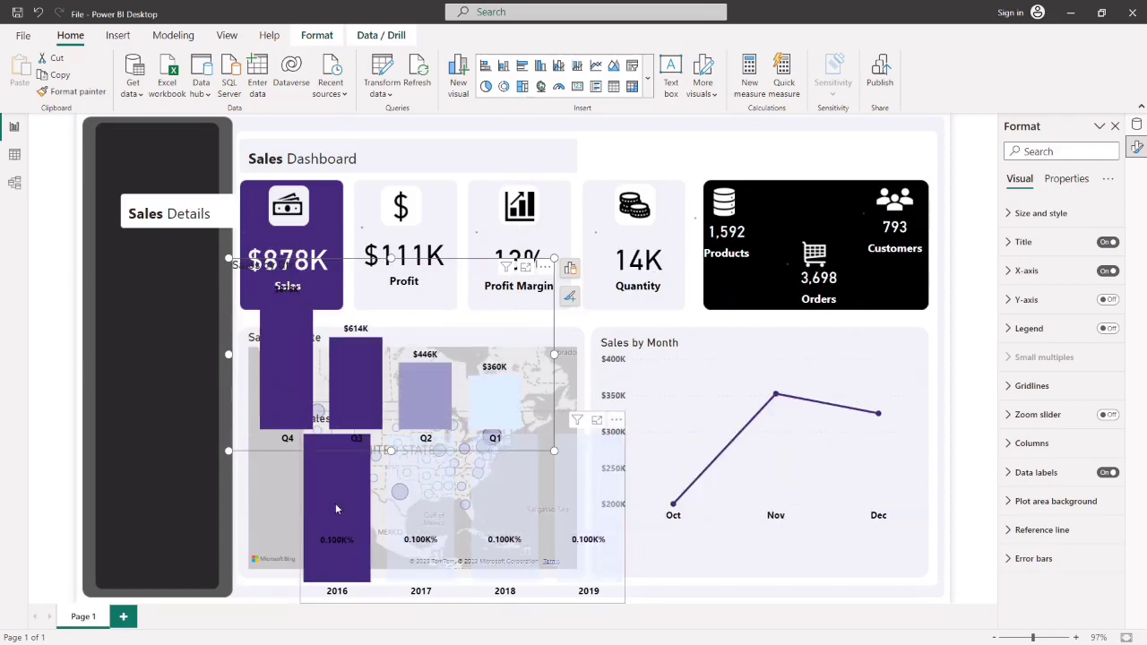
click(334, 489)
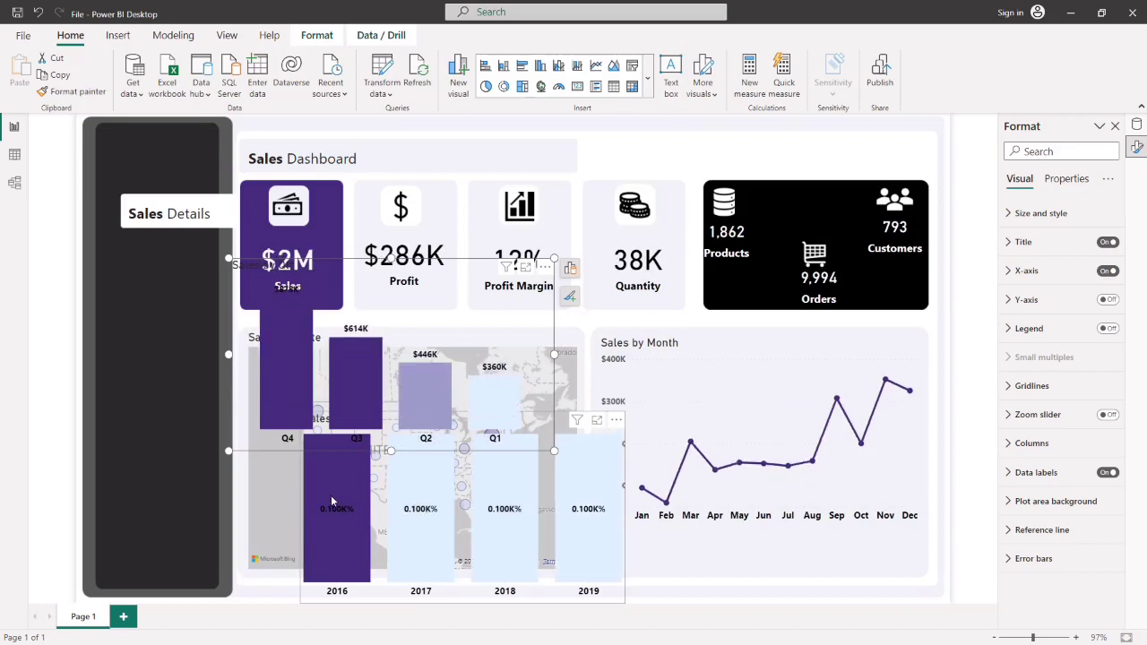
drag(268, 450, 113, 452)
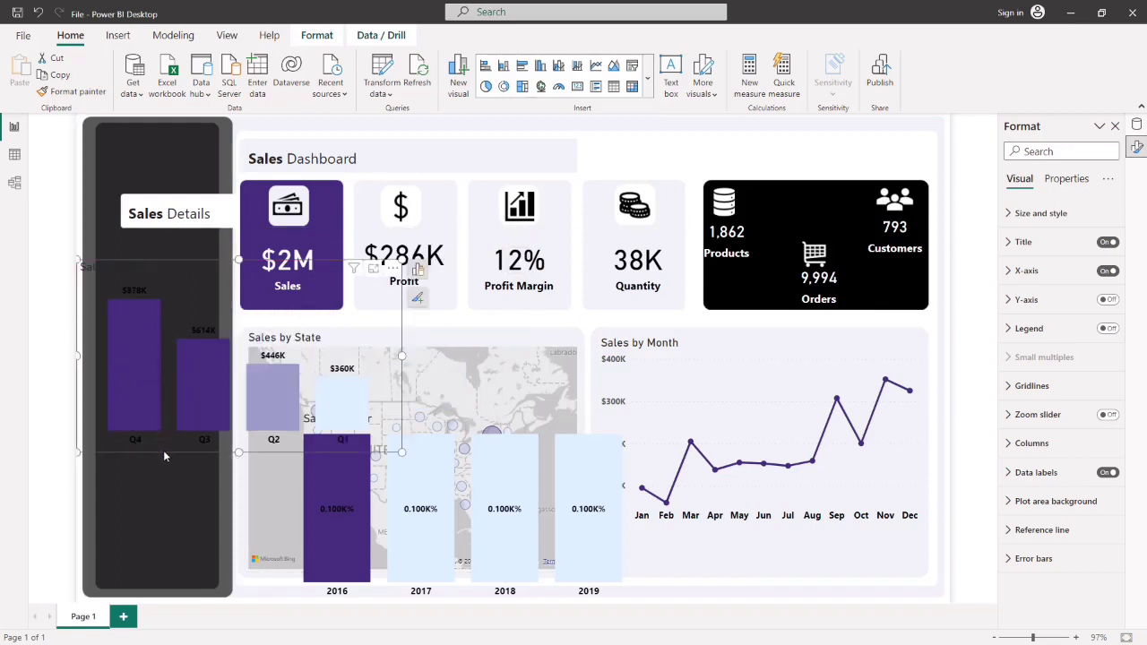
drag(161, 454, 481, 287)
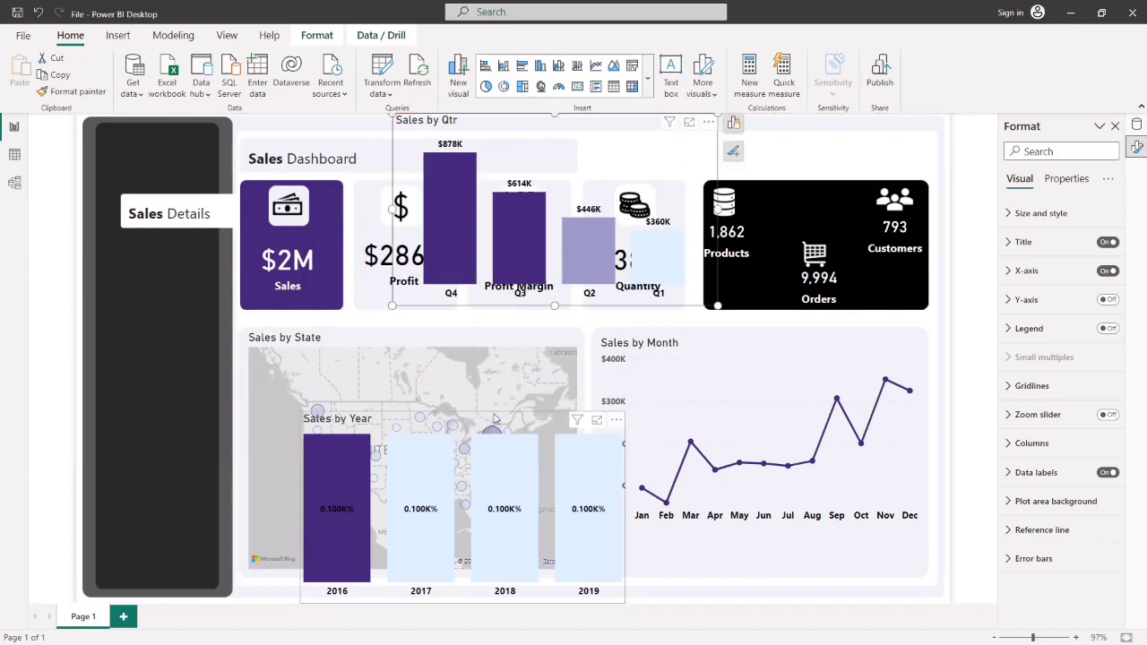
drag(494, 419, 533, 249)
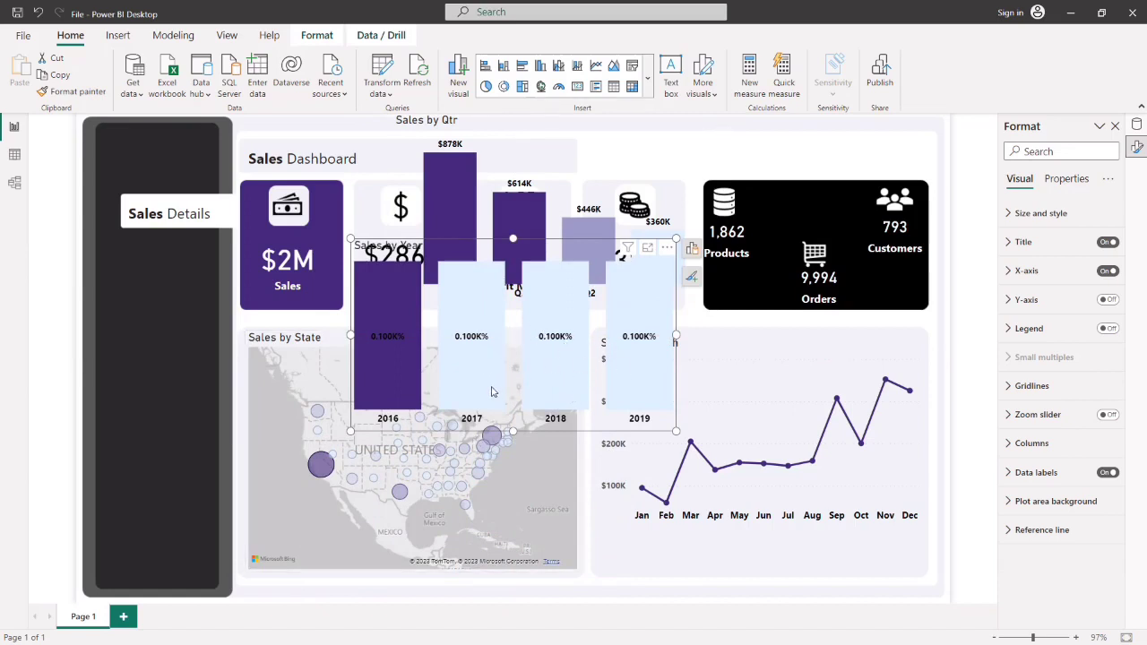
- Change the Sales by Year chart to a stacked column chart and shift it down over the state map
mouse_move(397, 375)
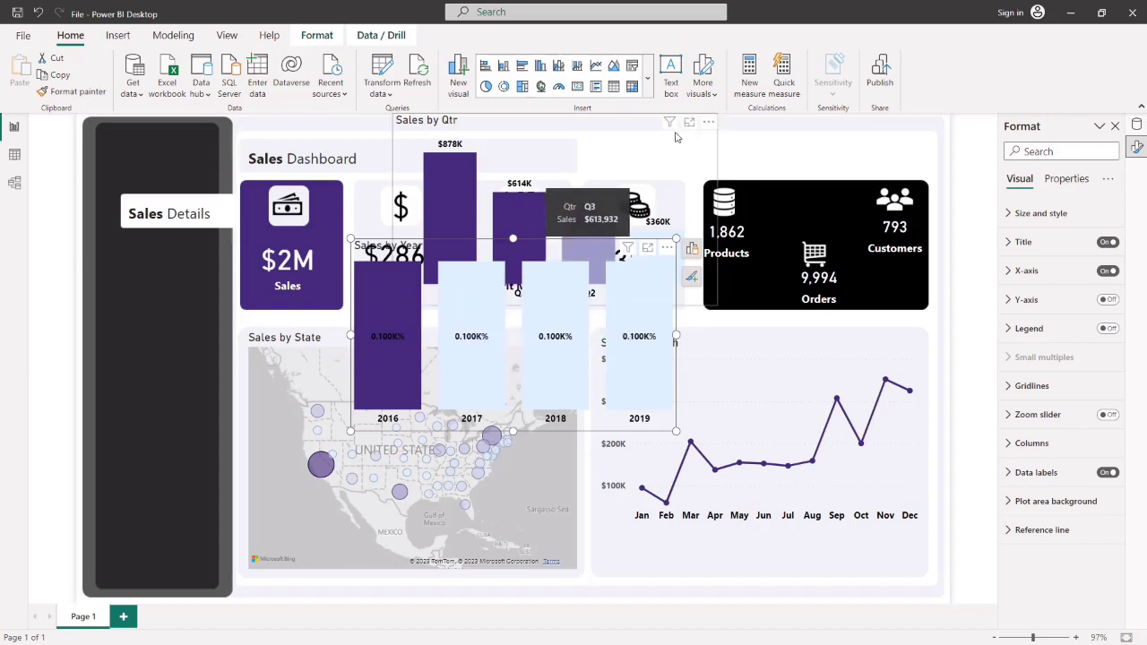
click(691, 250)
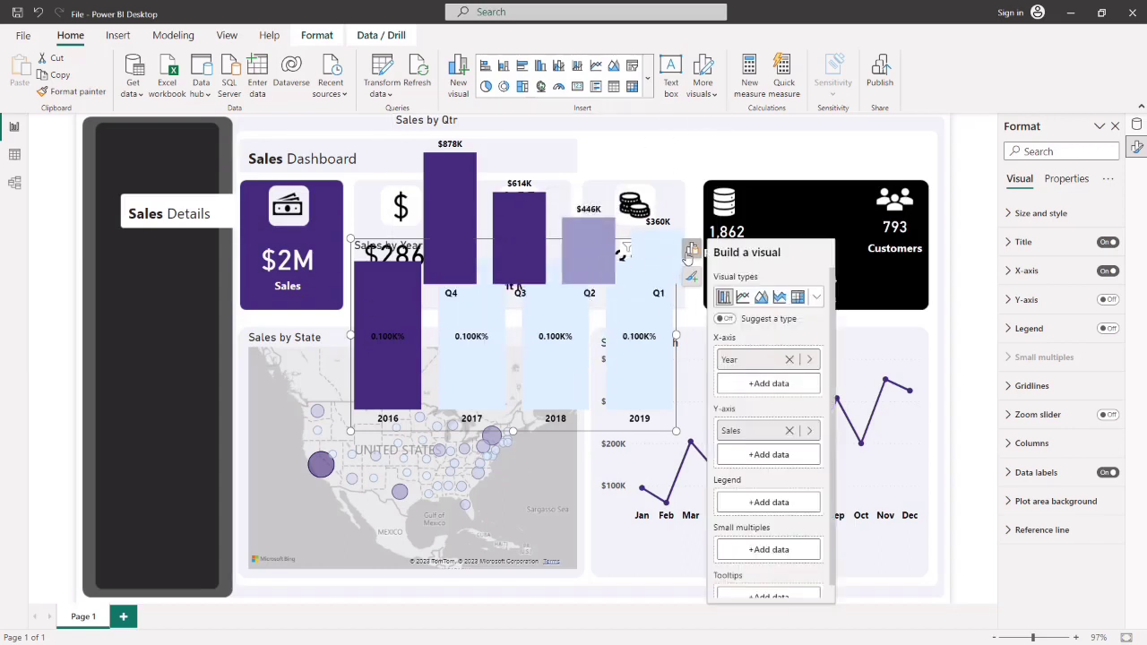
click(816, 296)
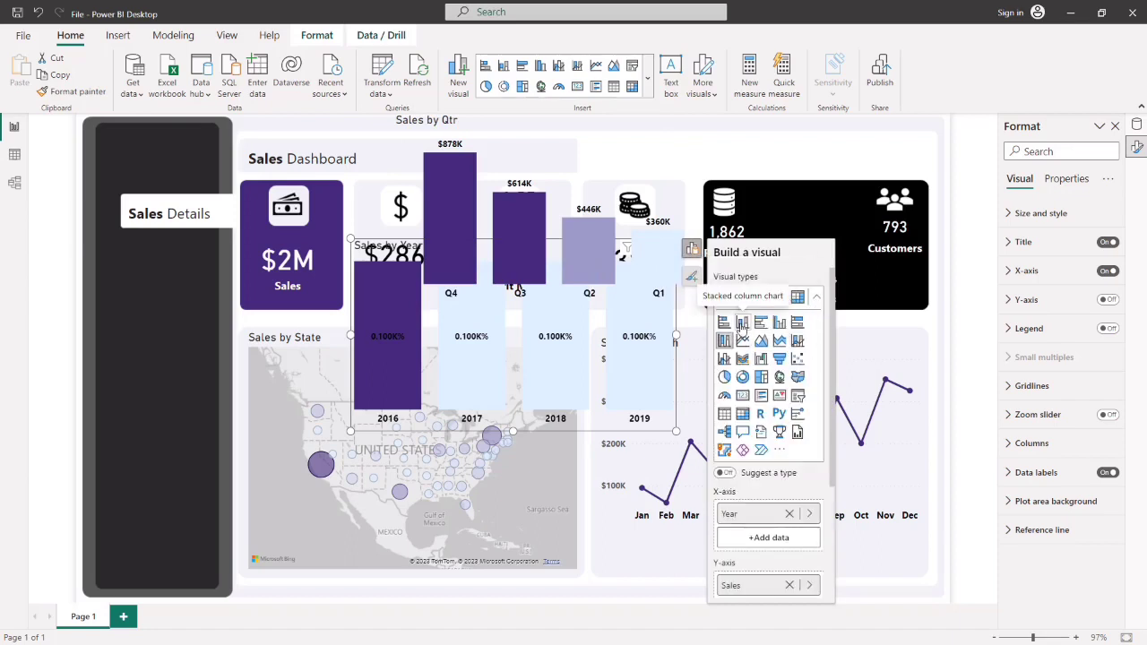
click(742, 324)
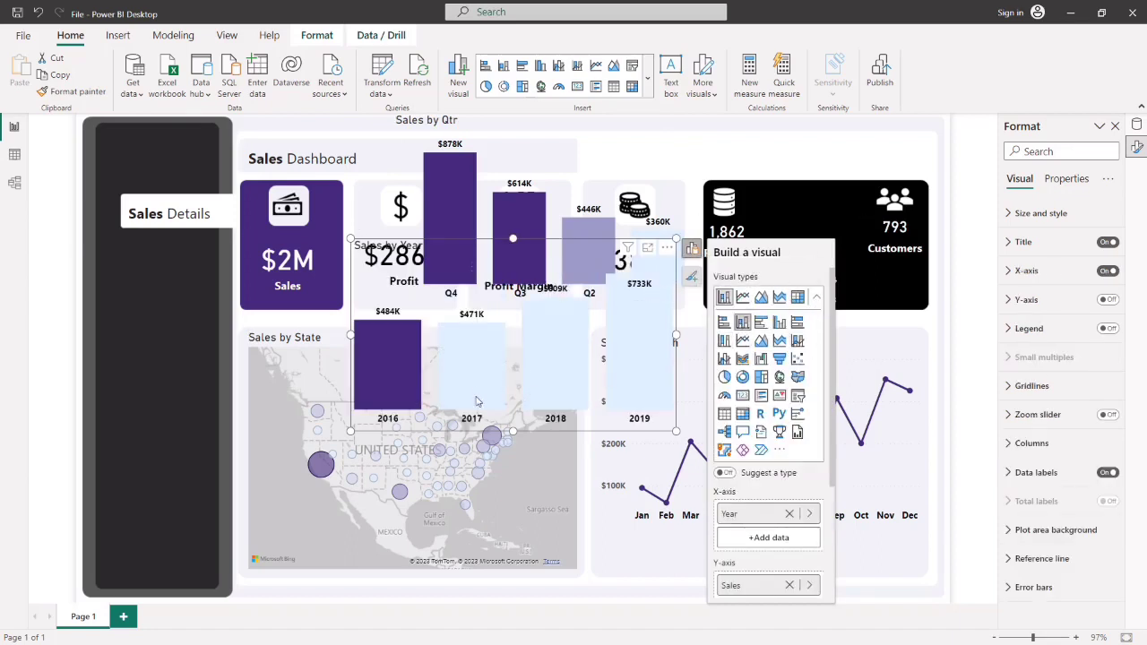
drag(588, 436, 529, 458)
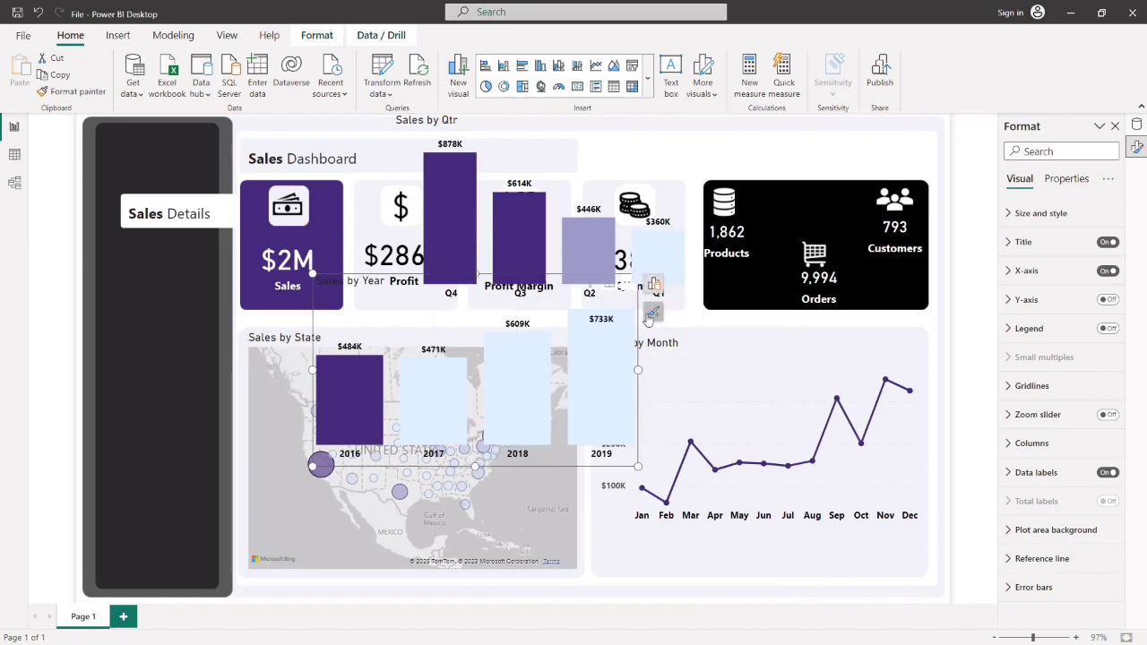
- Reapply the Sales by Year columns' existing gradient based on Count of Qtr and shift the chart slightly lower
click(654, 312)
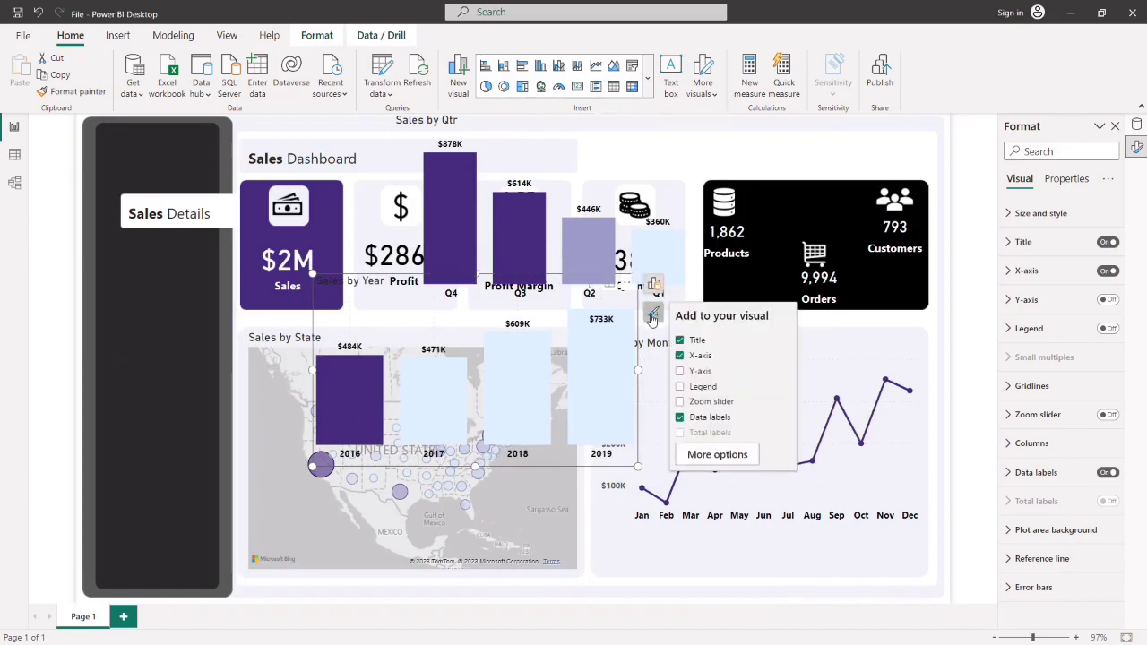
click(1026, 453)
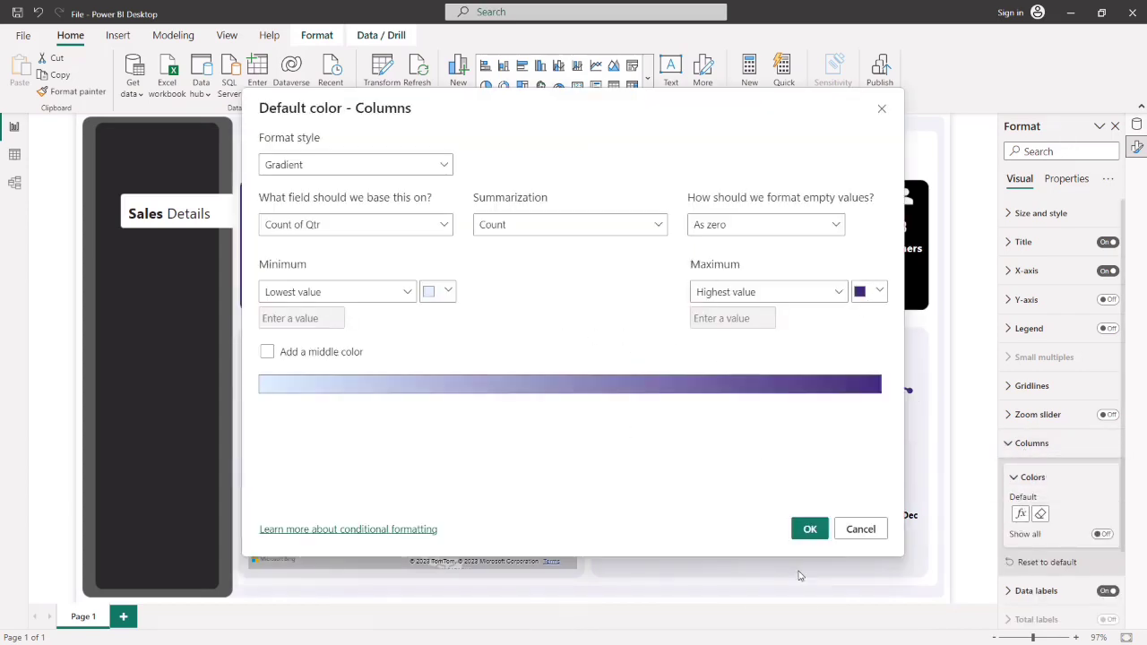
click(809, 530)
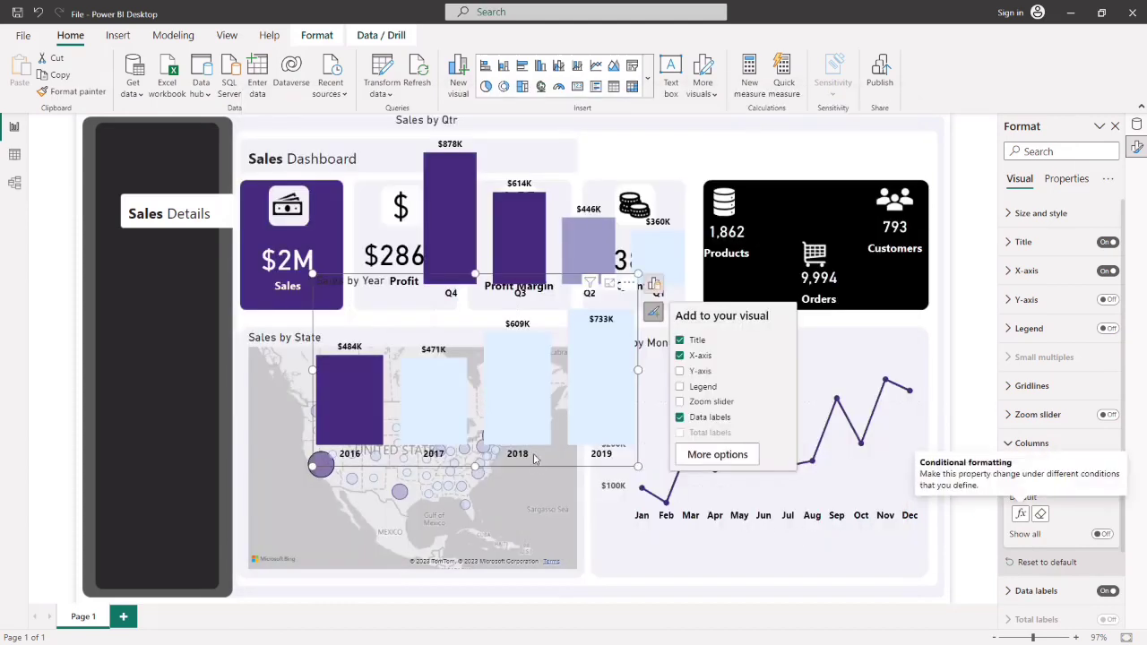
drag(542, 467, 523, 485)
drag(511, 485, 515, 482)
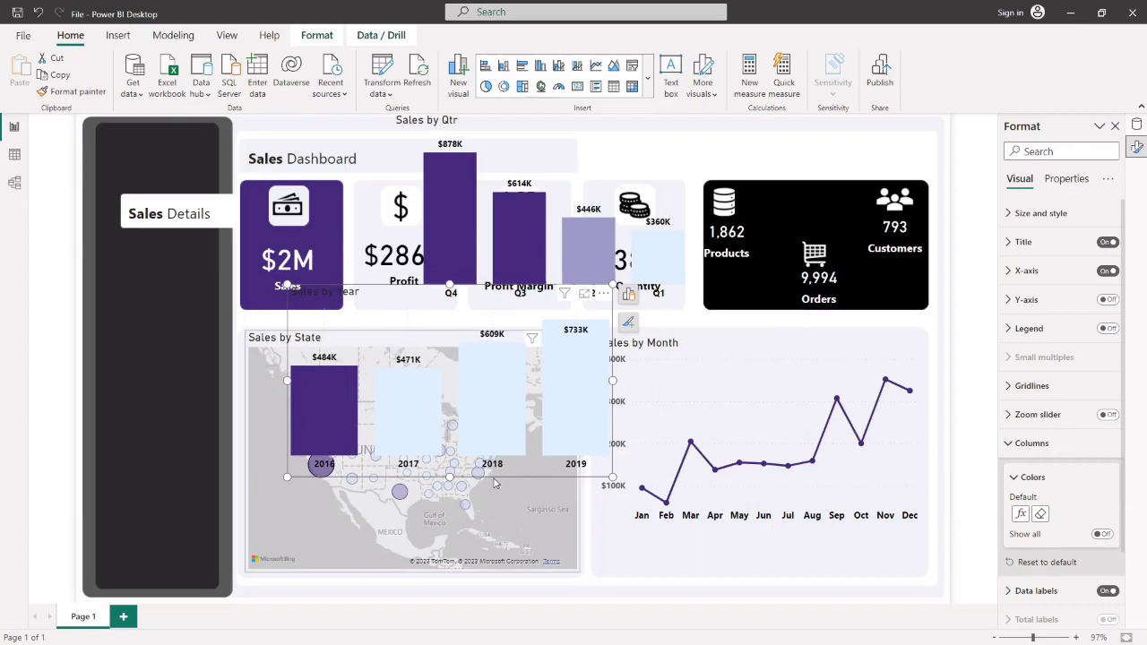
- Clear the Sales by Year chart's column color rule and base a new gradient on the Sales measure
click(1040, 515)
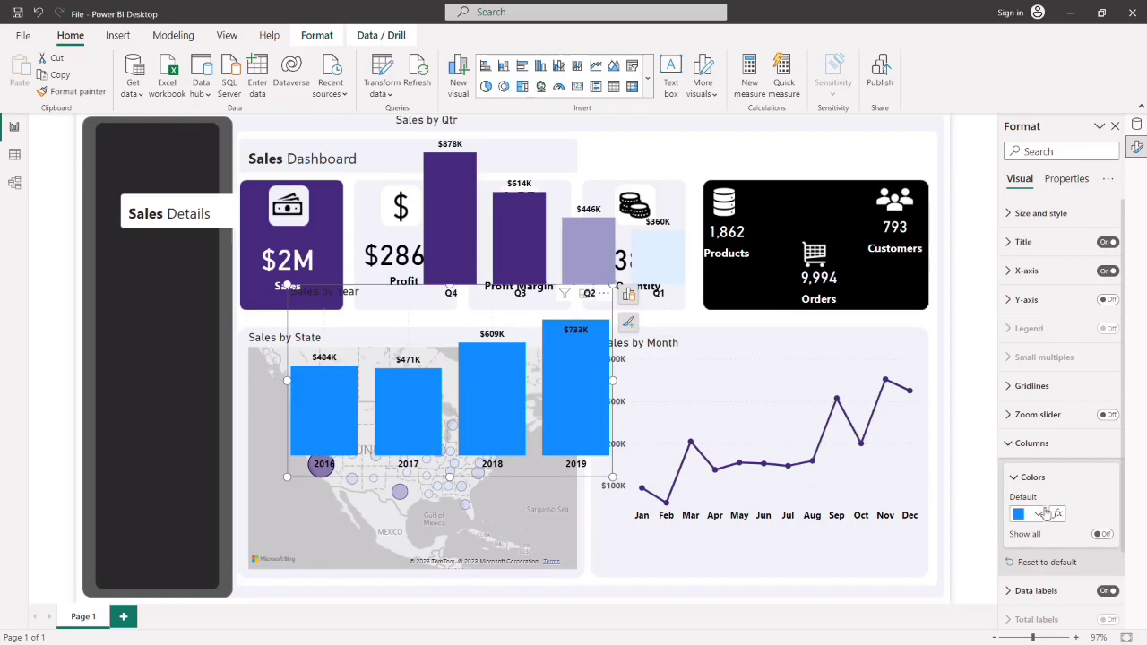
click(1057, 514)
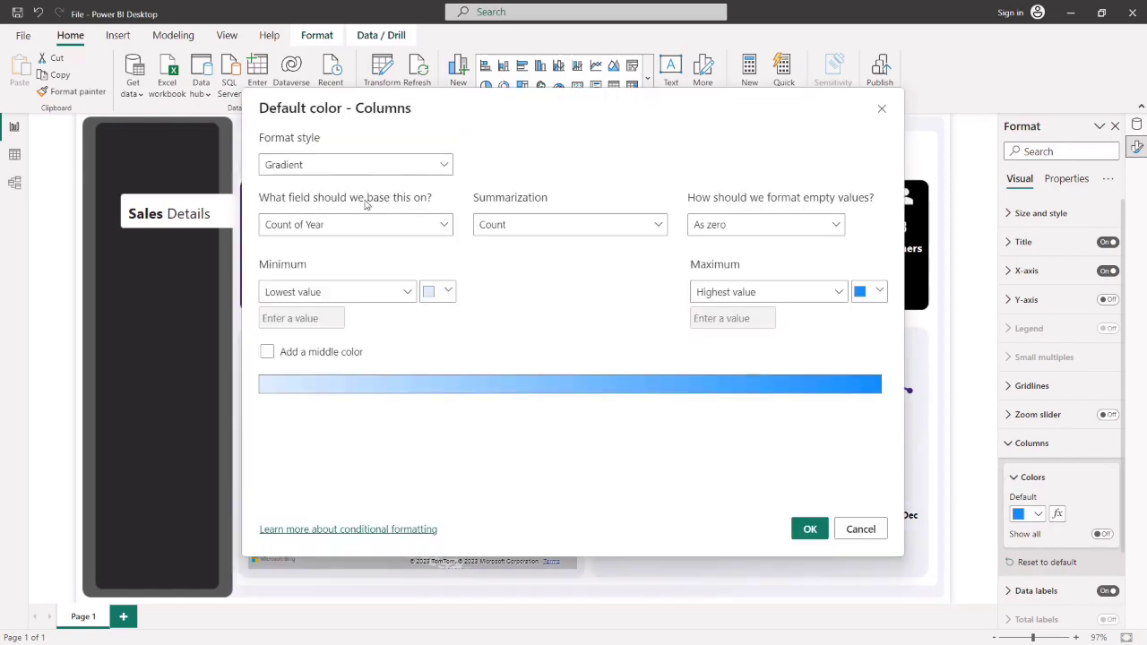
click(444, 227)
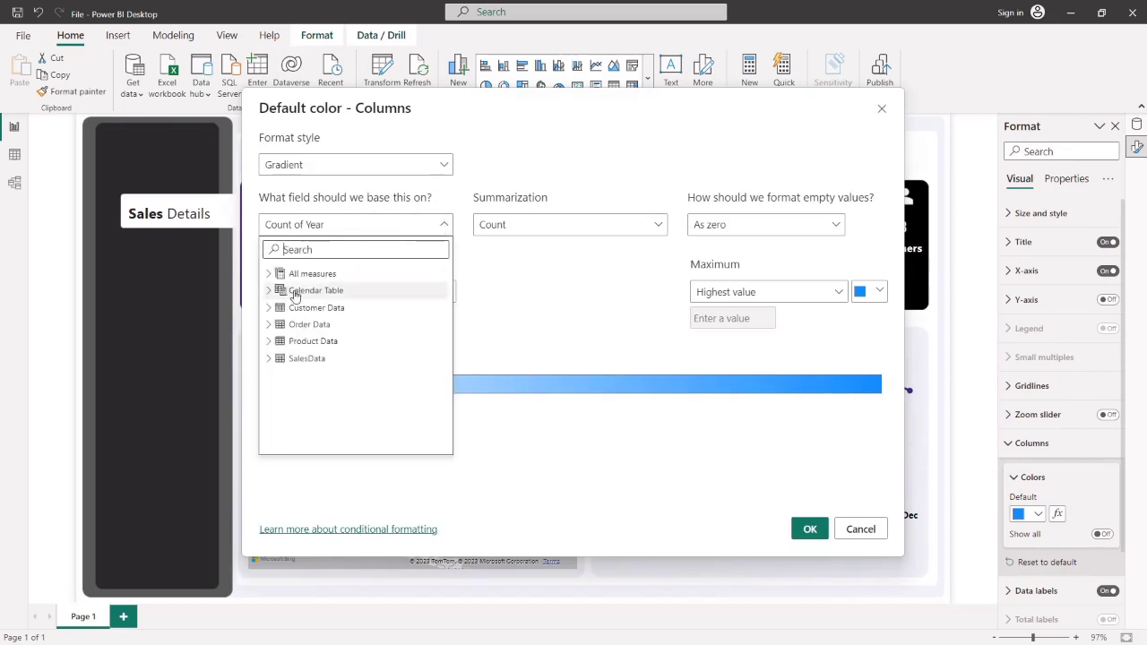
click(272, 277)
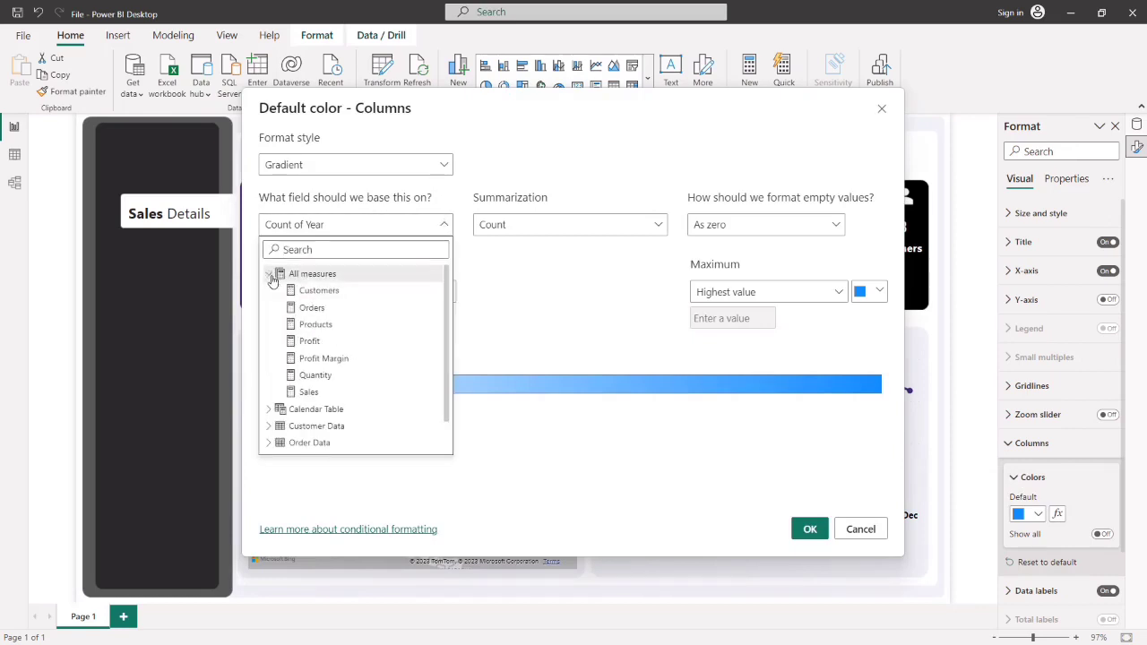
click(317, 389)
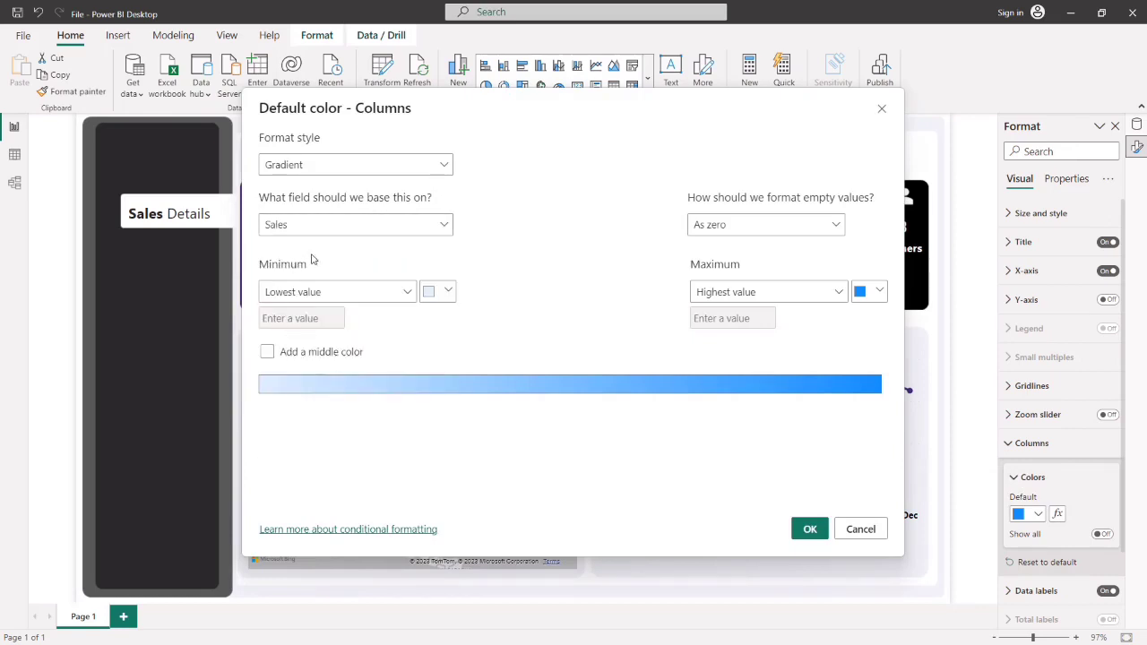
- Set the gradient's maximum color to #432C7A and apply it to the Sales by Year columns
click(881, 293)
click(731, 510)
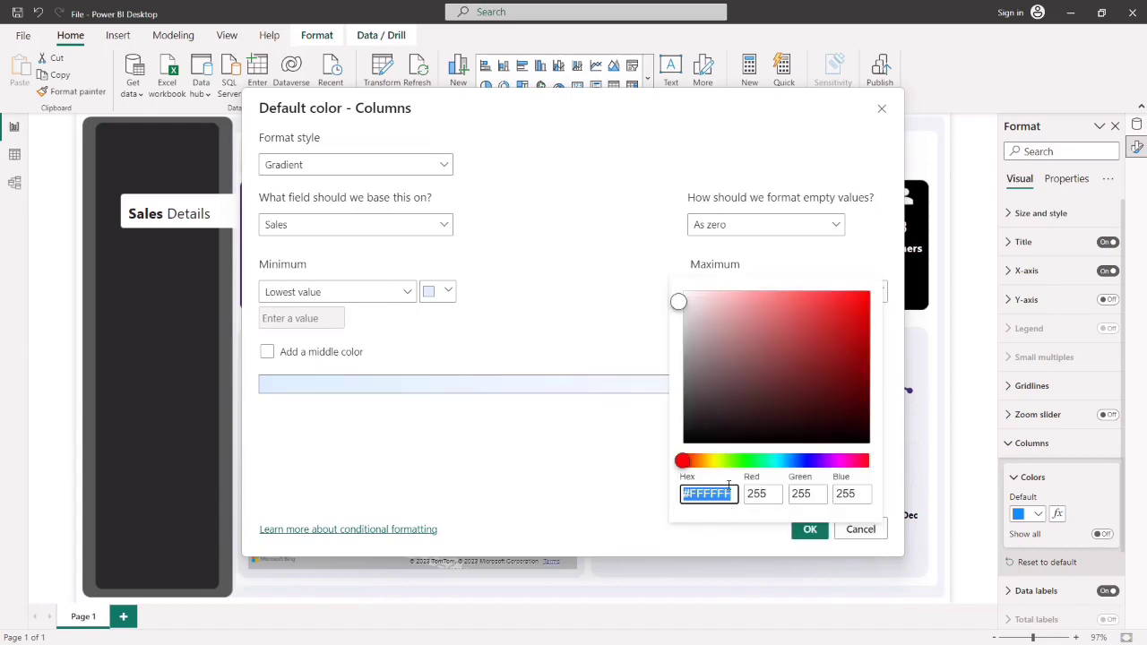
text(#432C7A)
click(736, 532)
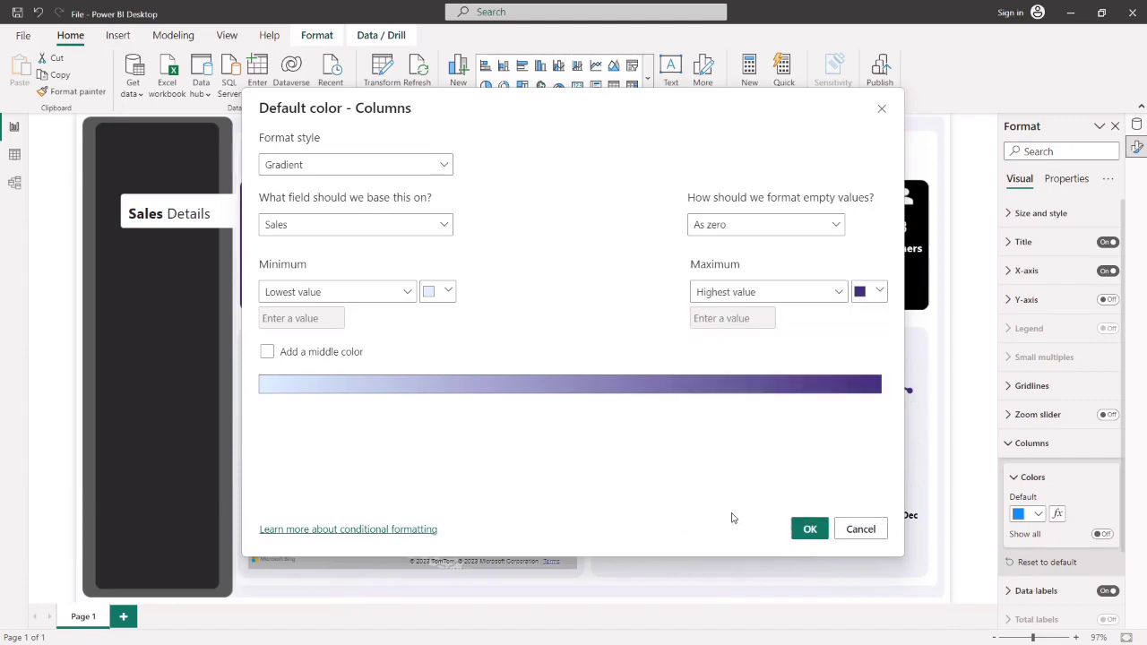
click(809, 529)
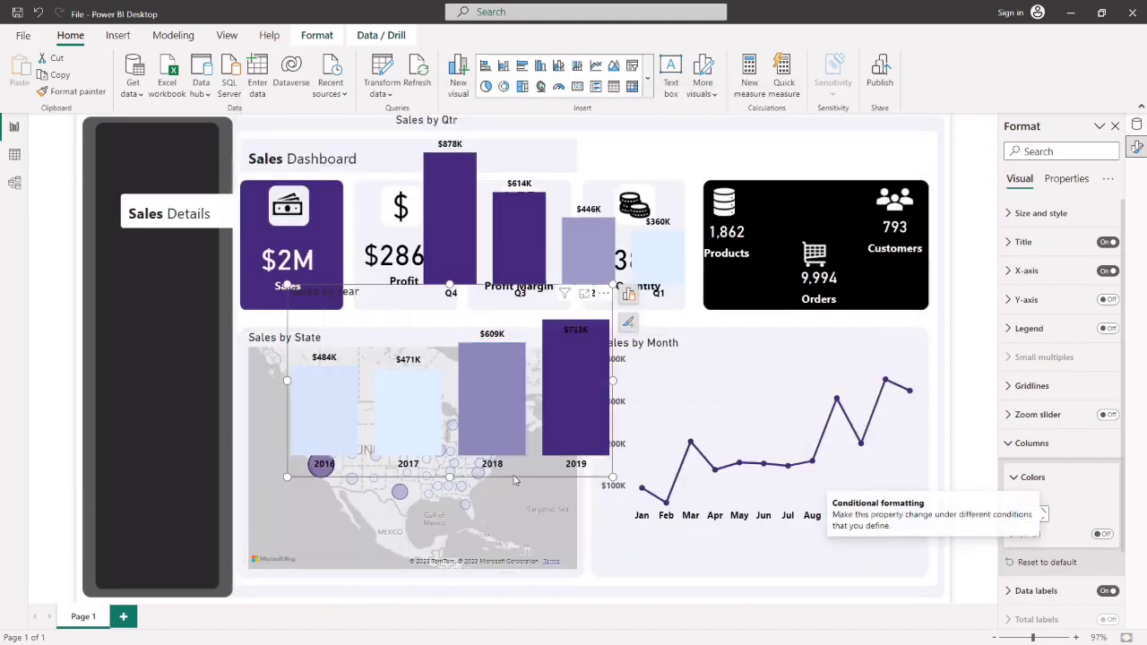
- Move the Sales by Year chart over the state map and stack the Sales by Qtr chart on top of it
drag(506, 484, 479, 504)
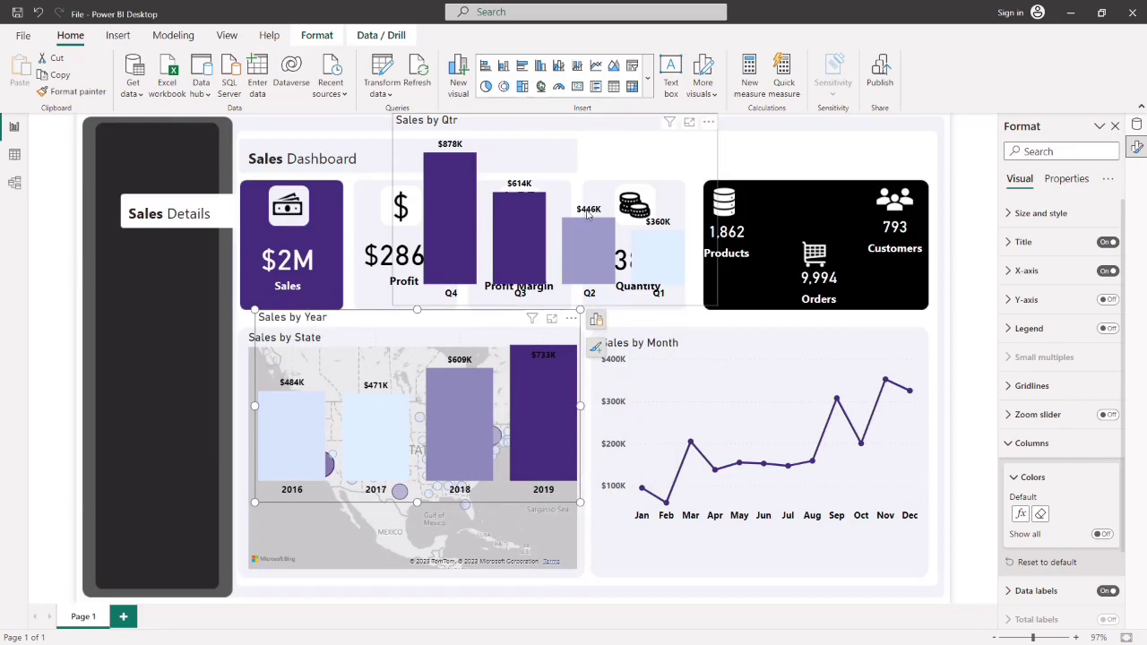
drag(588, 212, 480, 337)
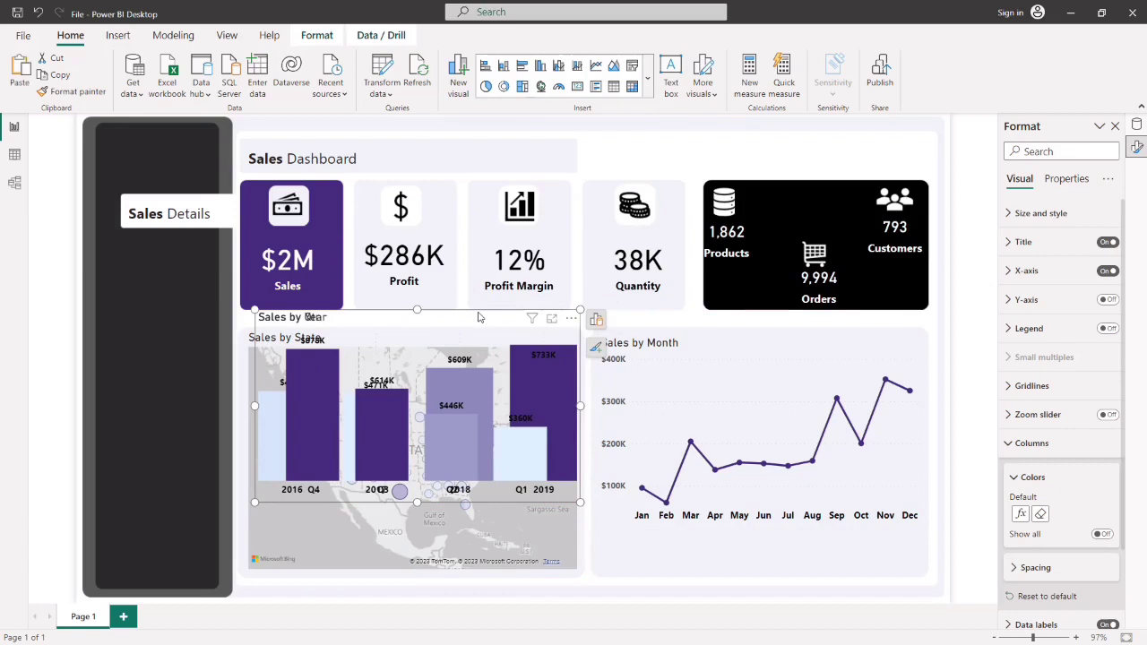
- Place a copy of the Sales by Qtr chart over the upper cards and change its x-axis field to Weekday
drag(479, 318, 726, 154)
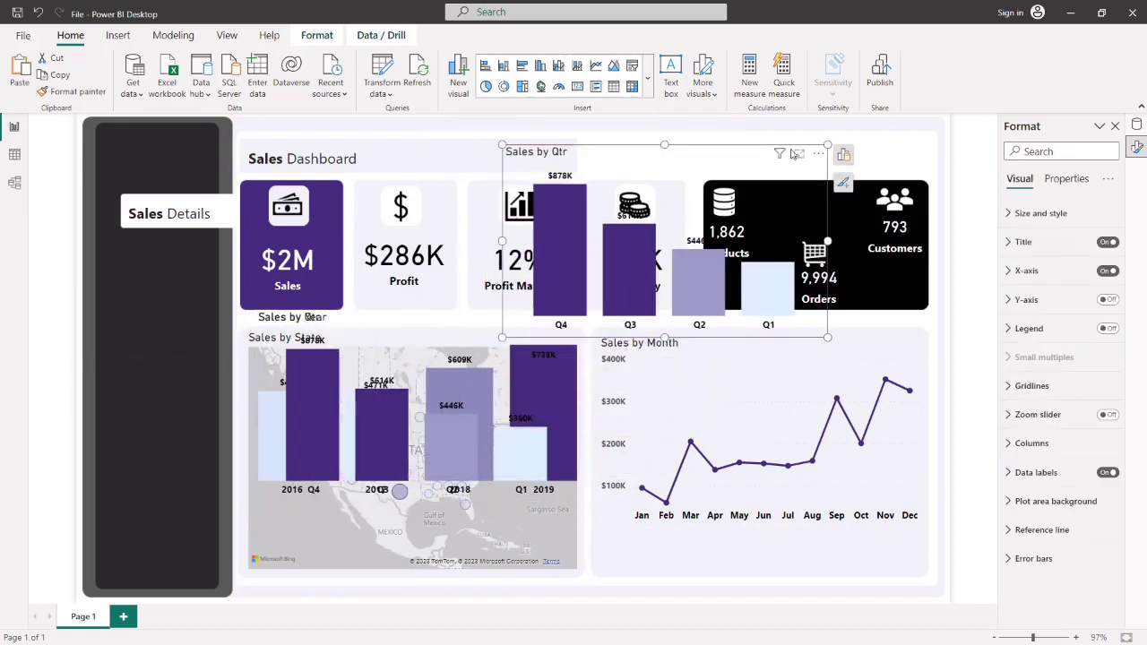
click(843, 155)
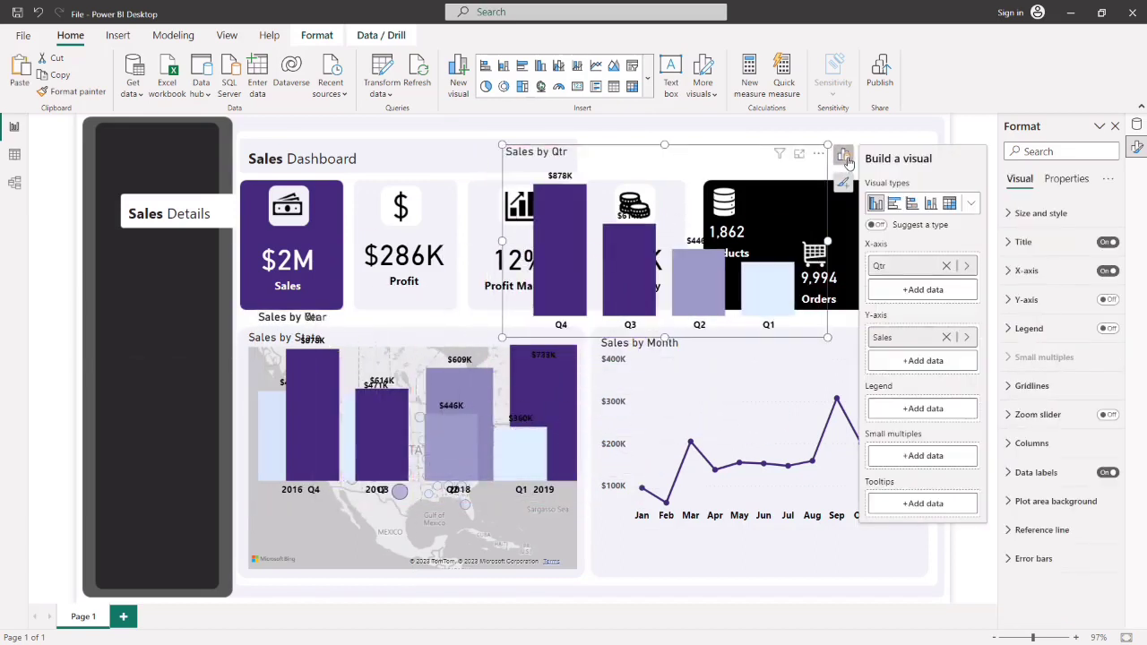
click(967, 267)
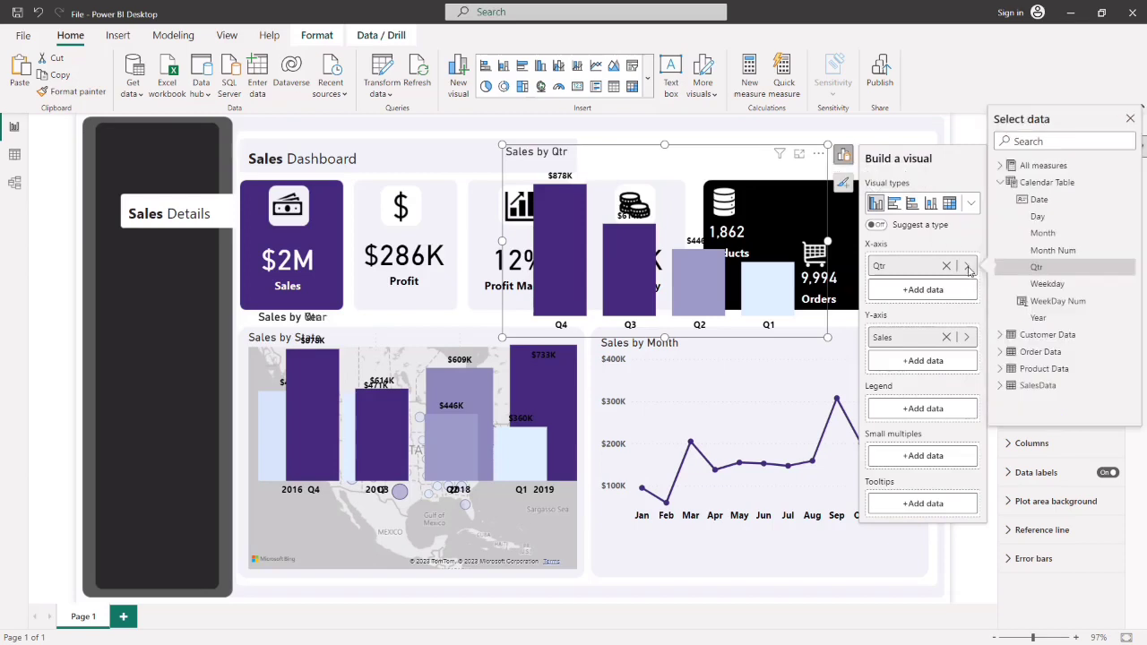
click(1042, 284)
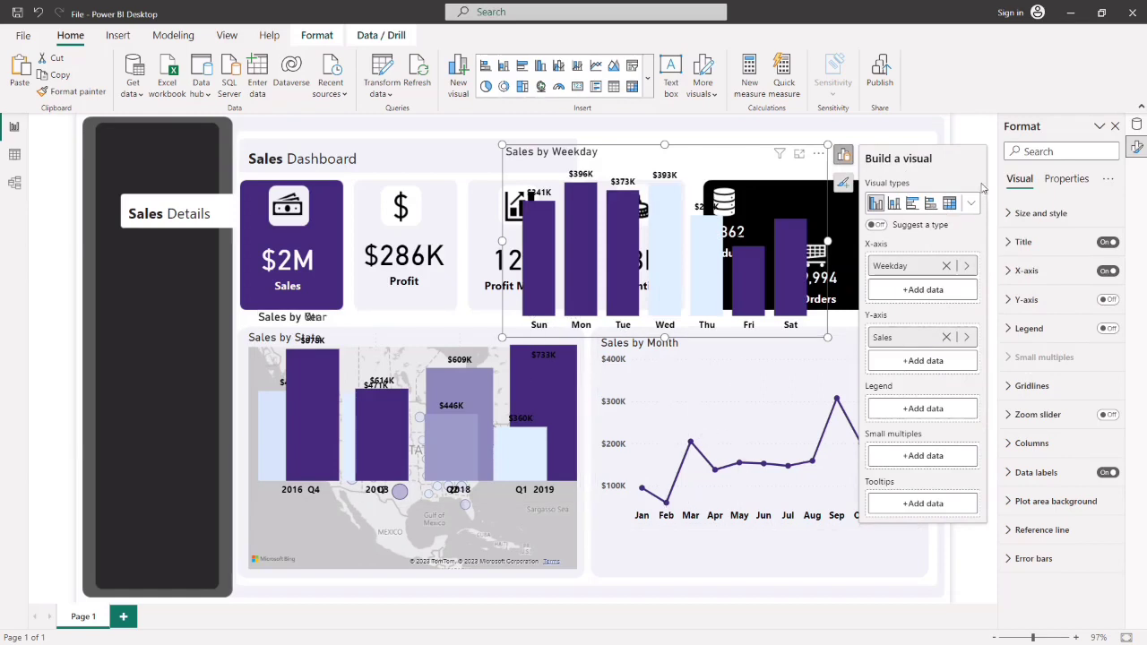
click(964, 135)
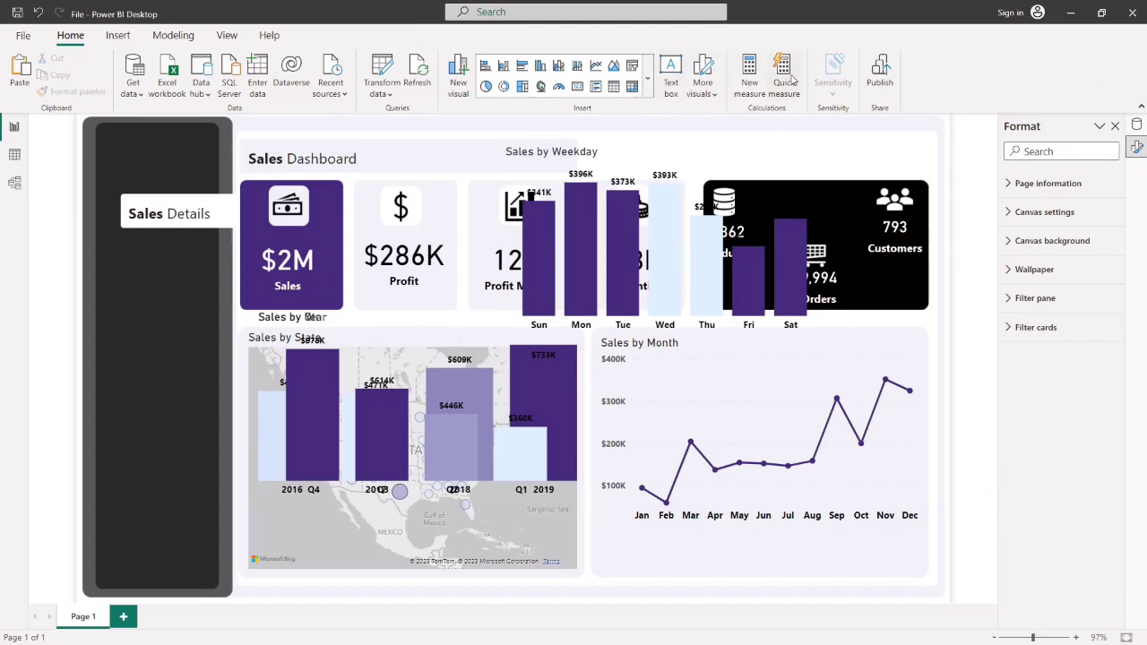
- Hide the Format and Data panes to free up canvas space
click(227, 35)
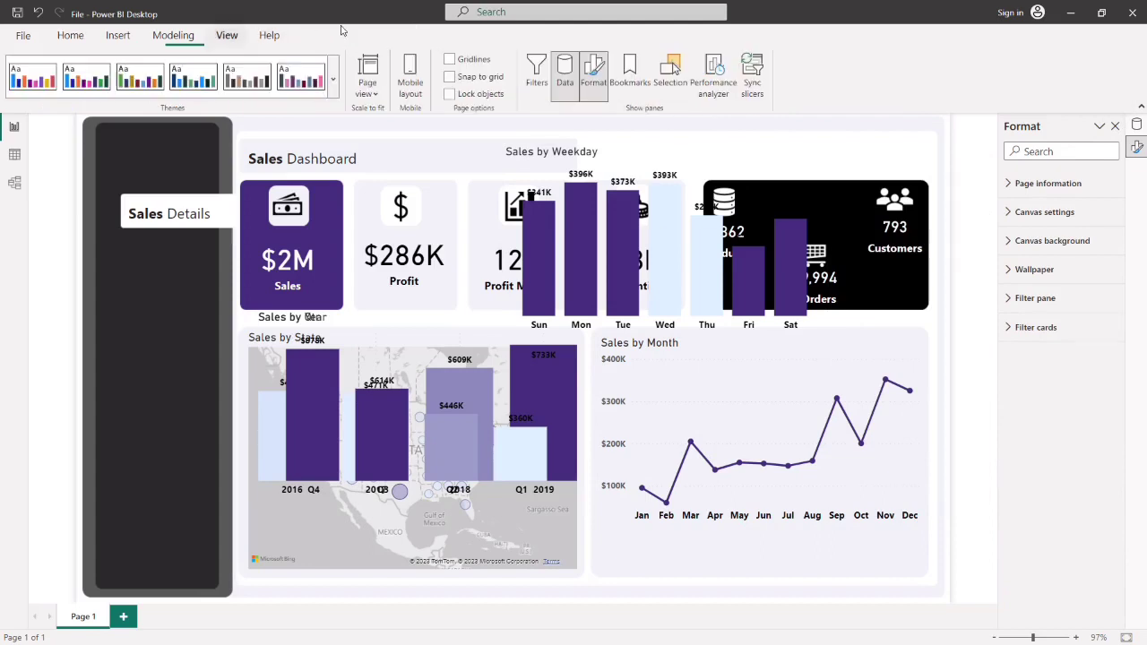
click(594, 82)
click(564, 89)
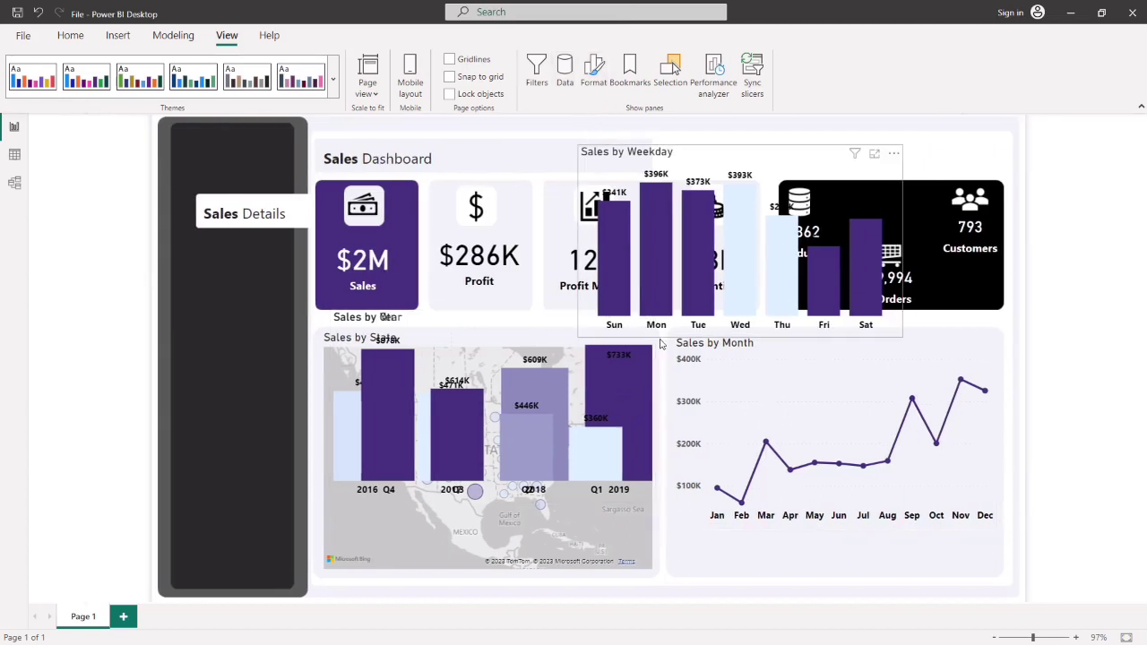
- Separate the stacked charts by moving Sales by Weekday over the month panel, Sales by Month slightly lower, and Sales by Qtr over the Sales and Profit cards
drag(605, 334, 710, 457)
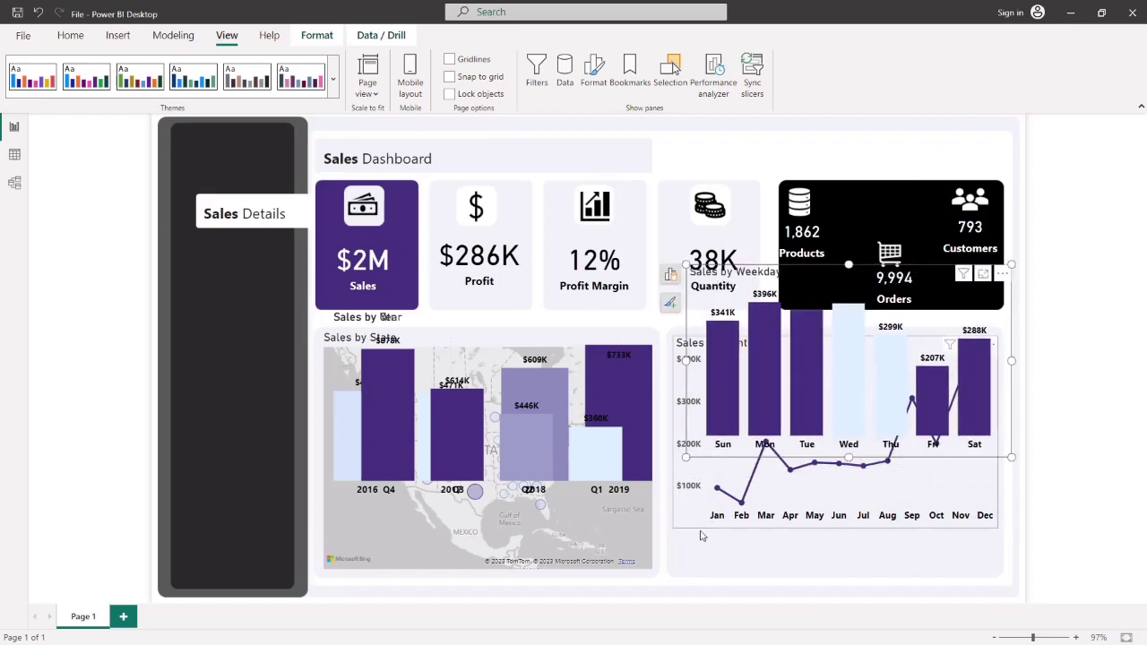
drag(702, 531, 686, 563)
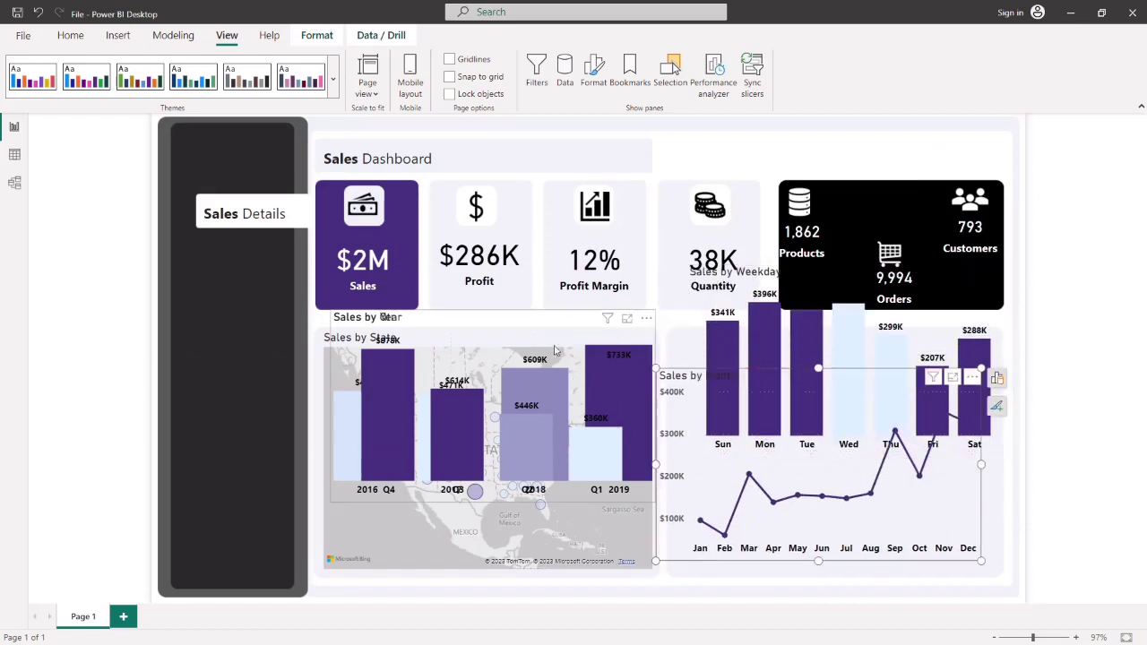
drag(555, 350, 533, 193)
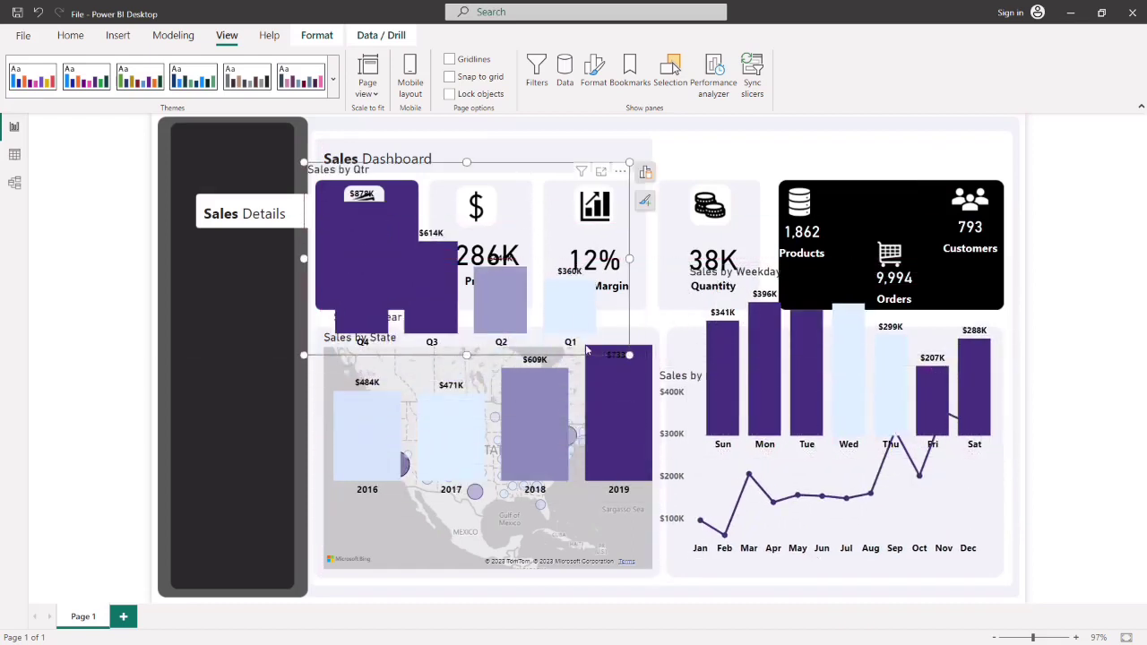
- Select the Sales by Year, Qtr, Weekday and Month charts together and group them
click(391, 498)
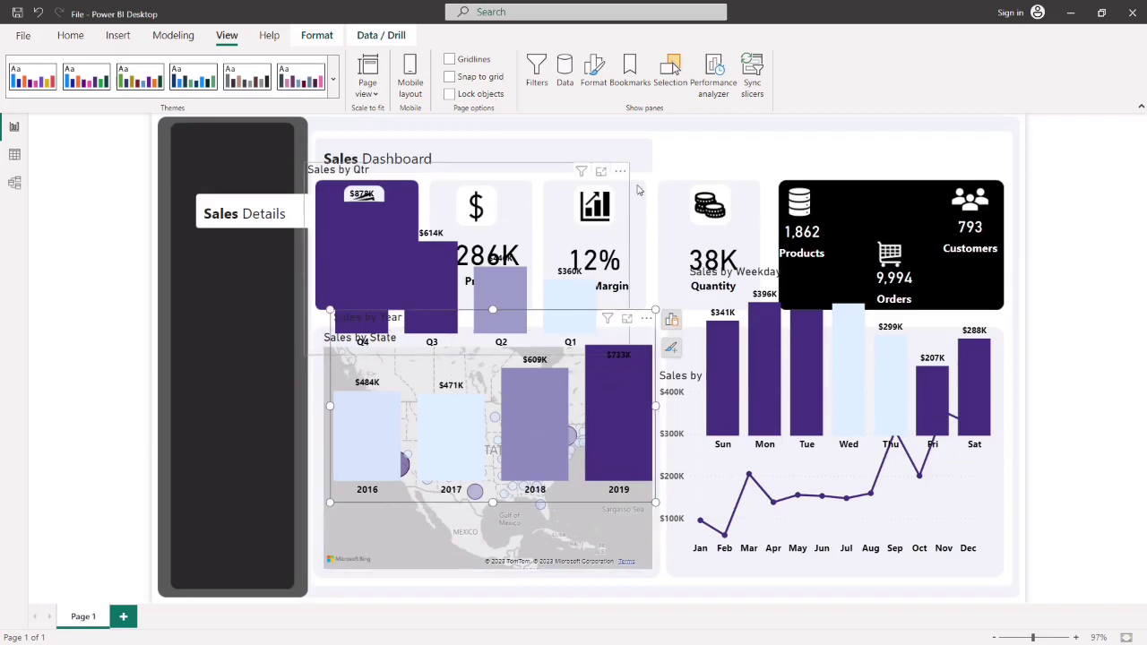
ctrl+click(625, 233)
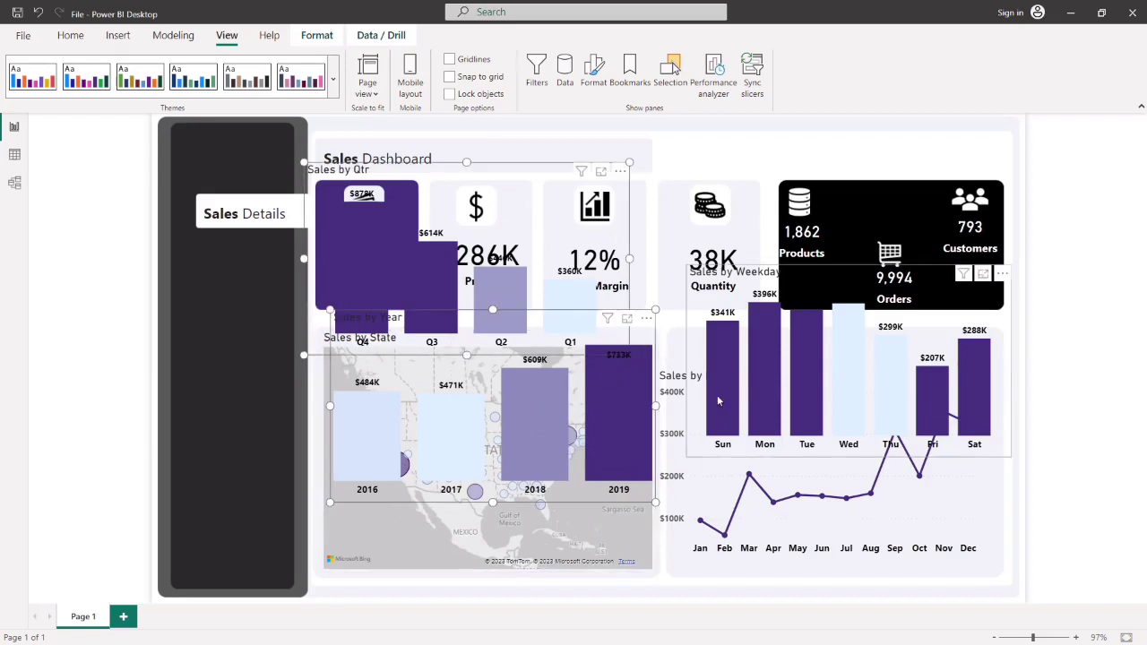
ctrl+click(691, 343)
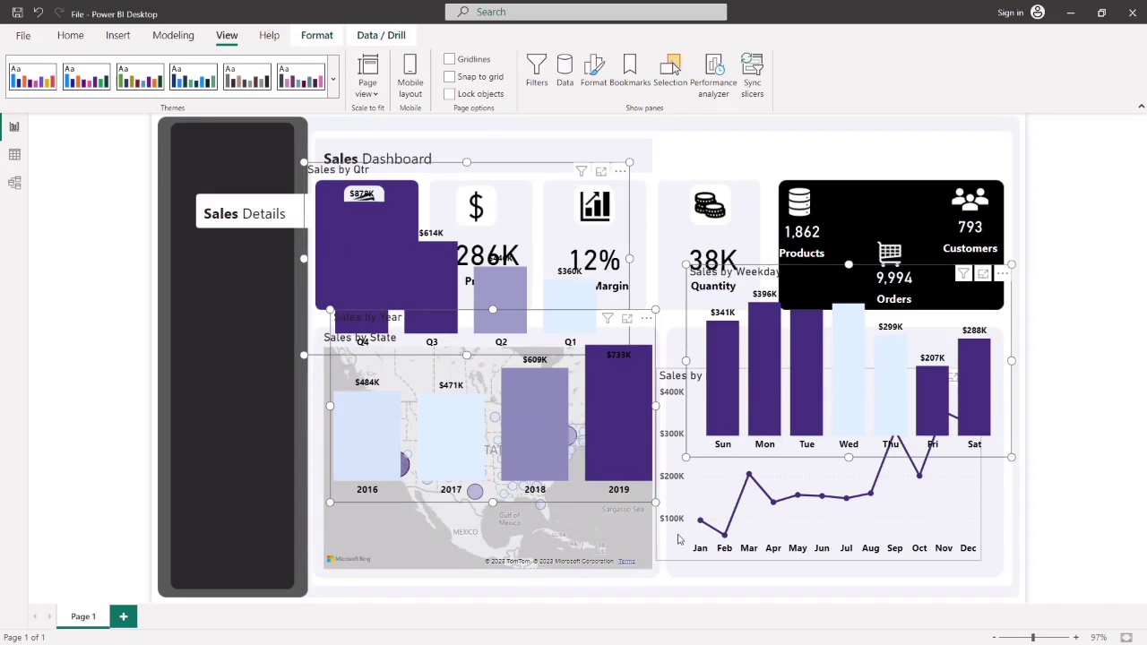
ctrl+click(667, 560)
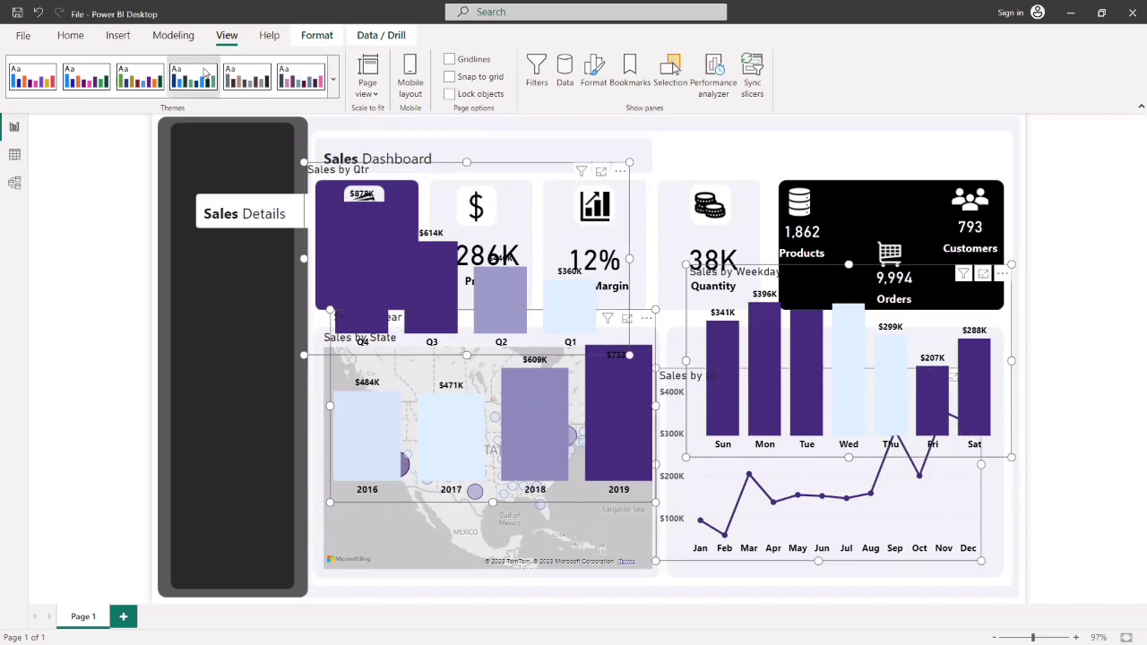
click(316, 37)
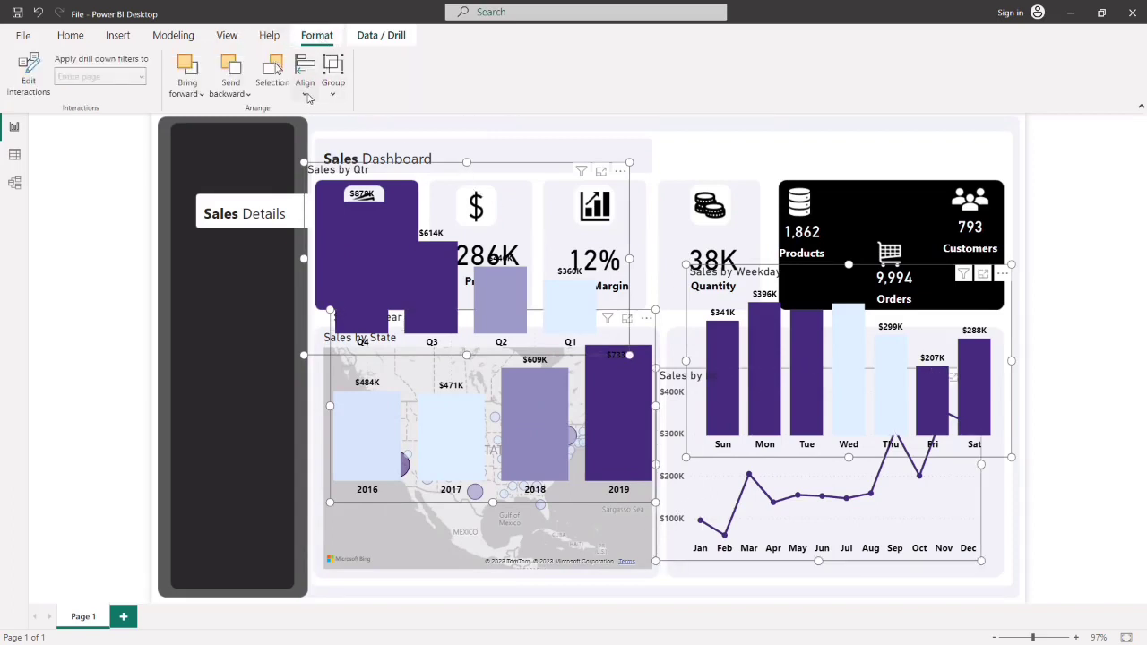
click(306, 95)
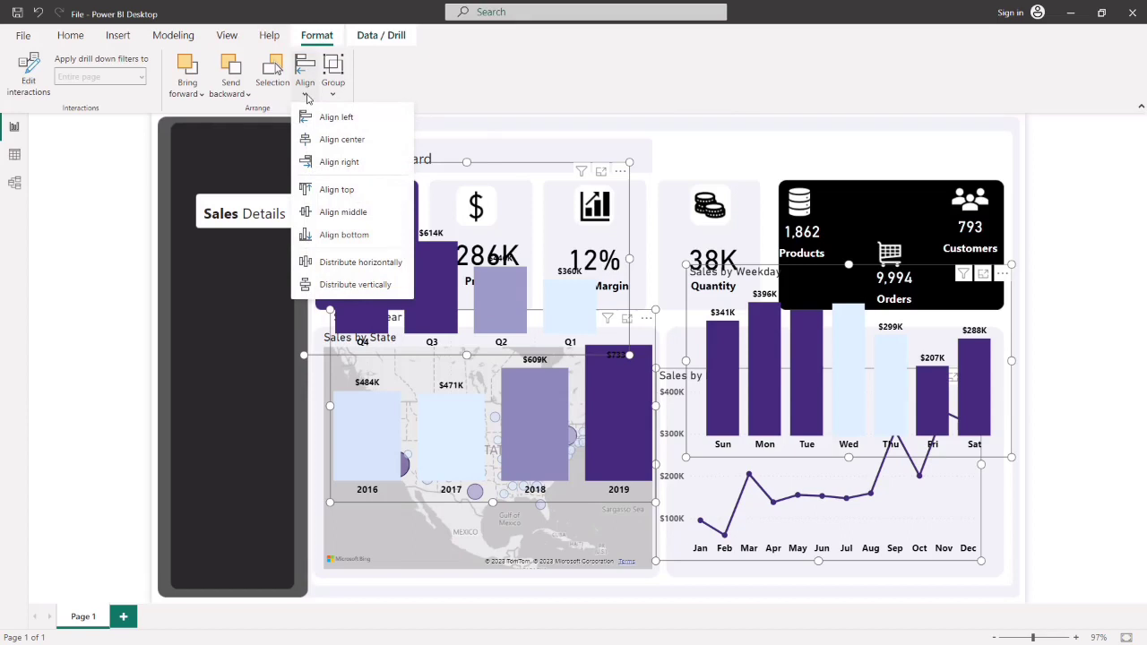
click(332, 94)
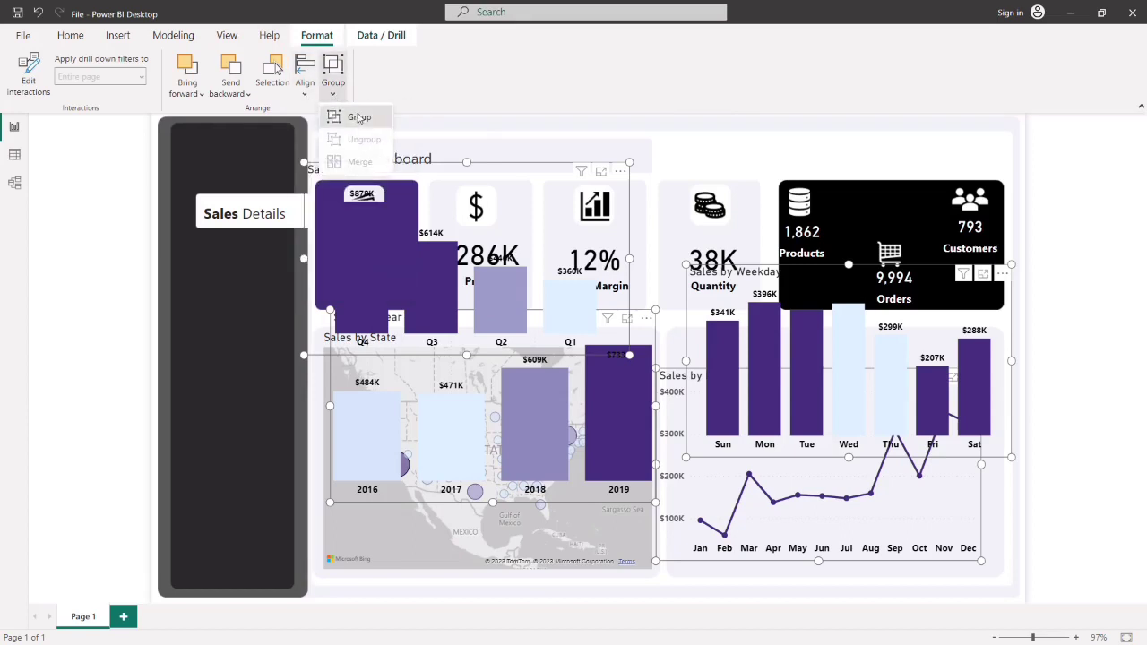
click(358, 116)
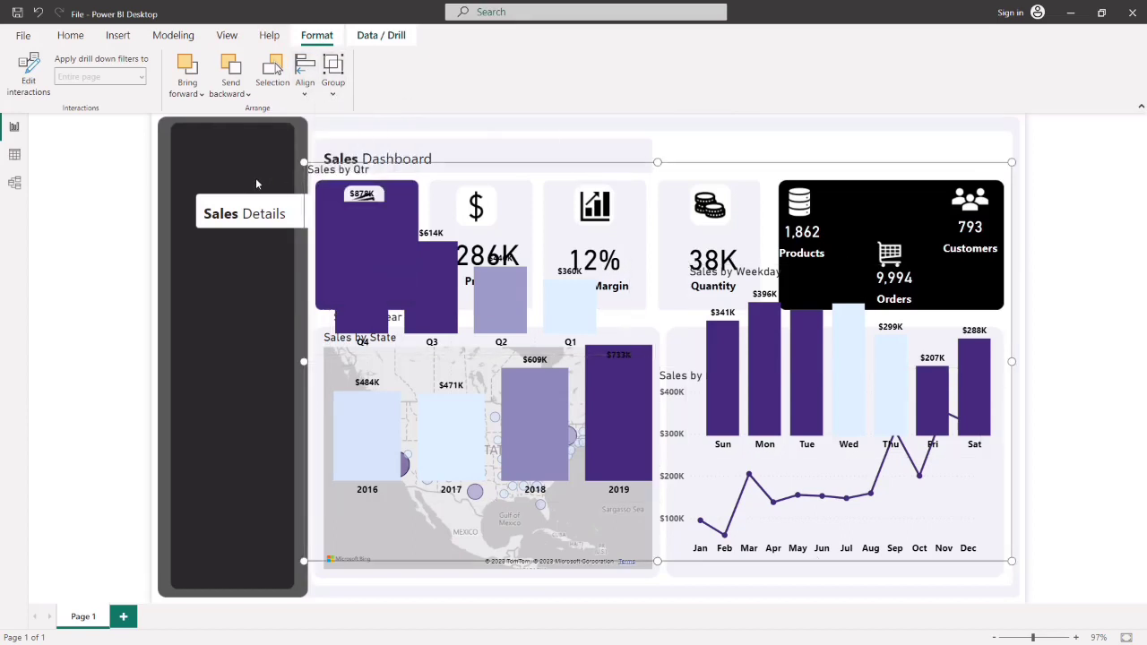
- Align the chart group to the middle and the center of the page
click(306, 93)
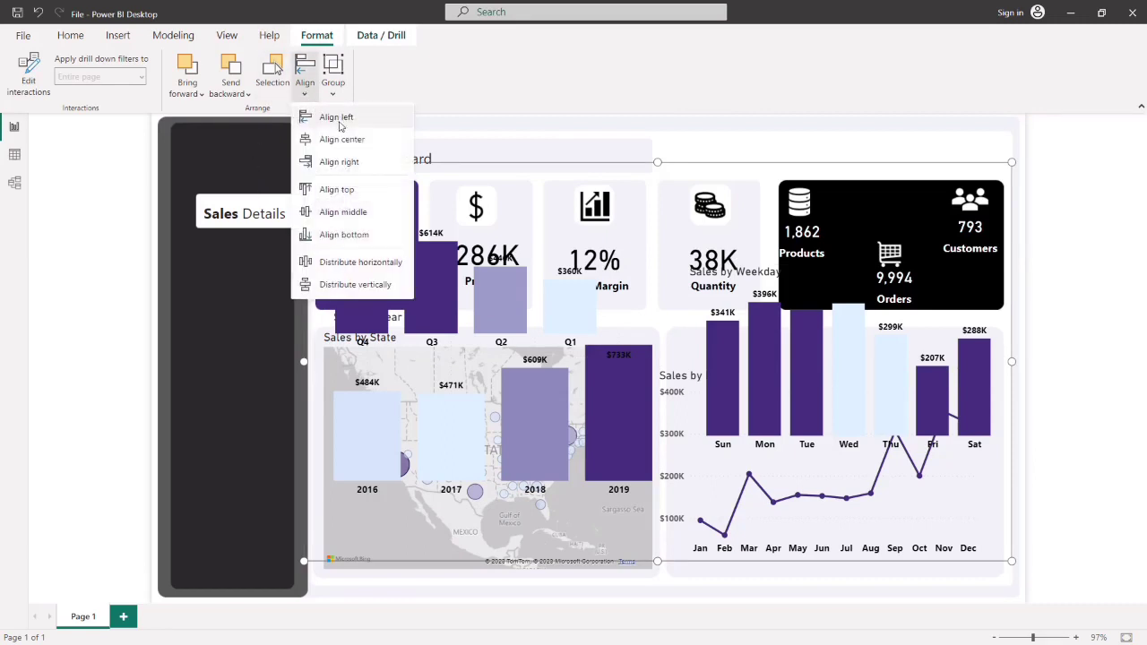
click(343, 212)
click(305, 91)
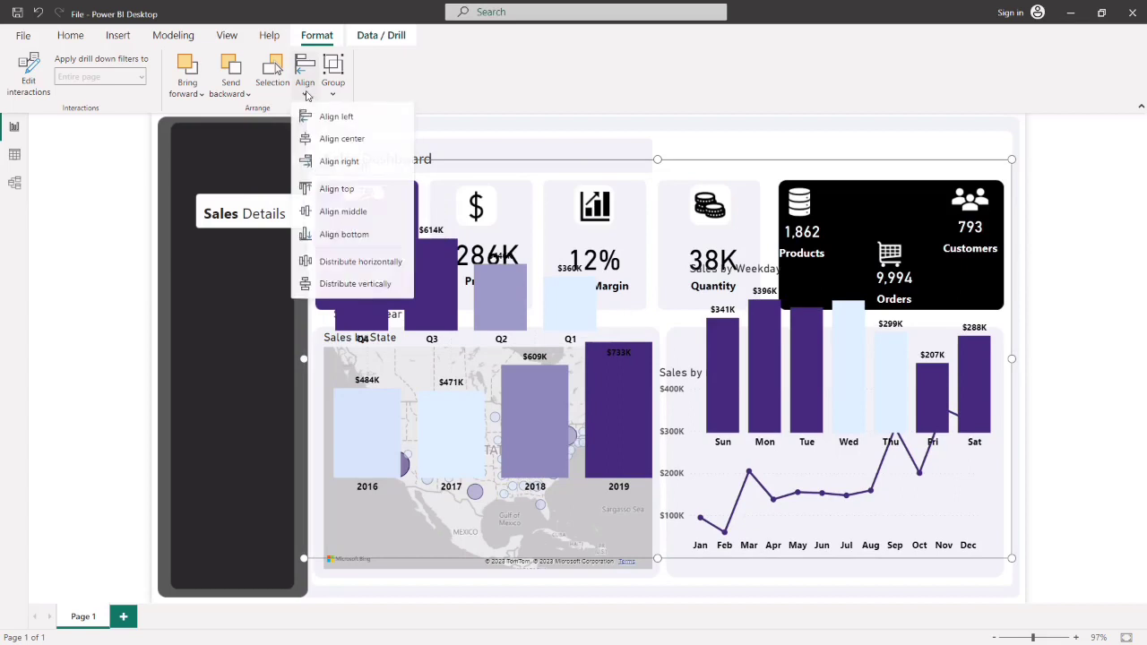
click(334, 141)
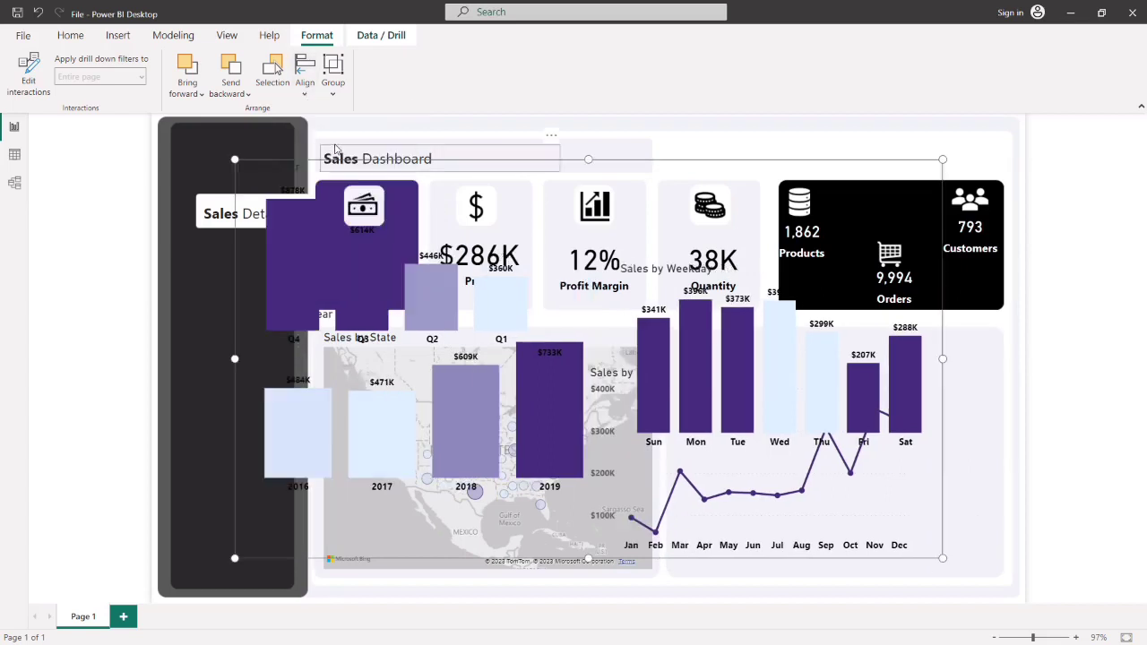
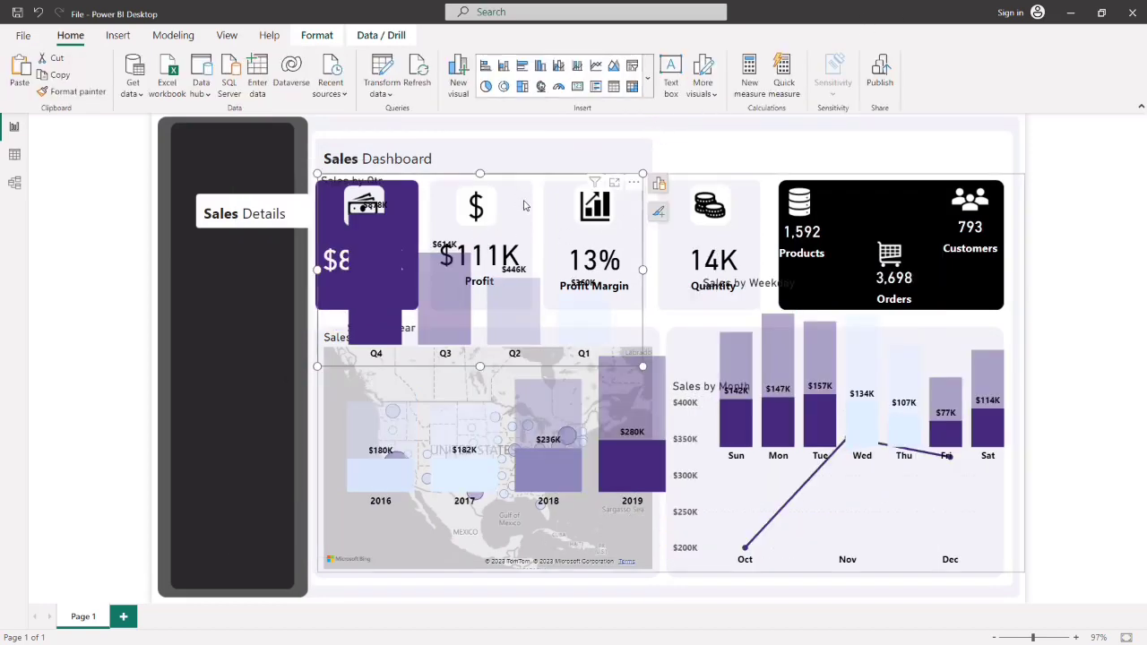
- Shift the Sales by Qtr chart over the dark sidebar and ungroup the four sales charts
drag(524, 206, 284, 240)
drag(570, 395, 636, 386)
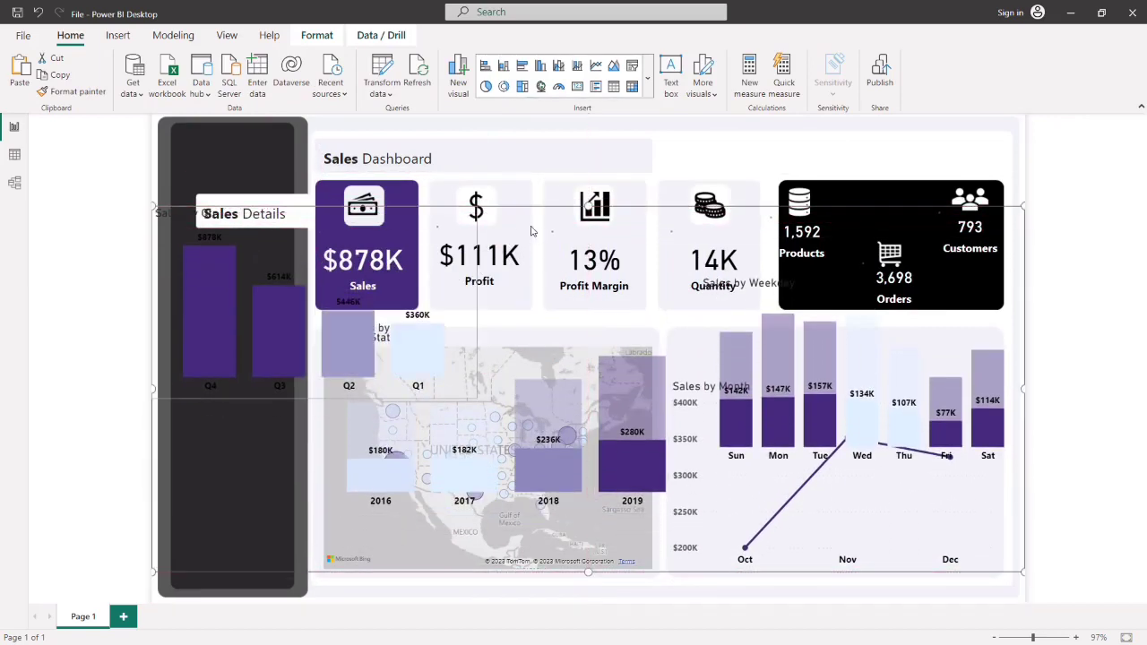
click(316, 35)
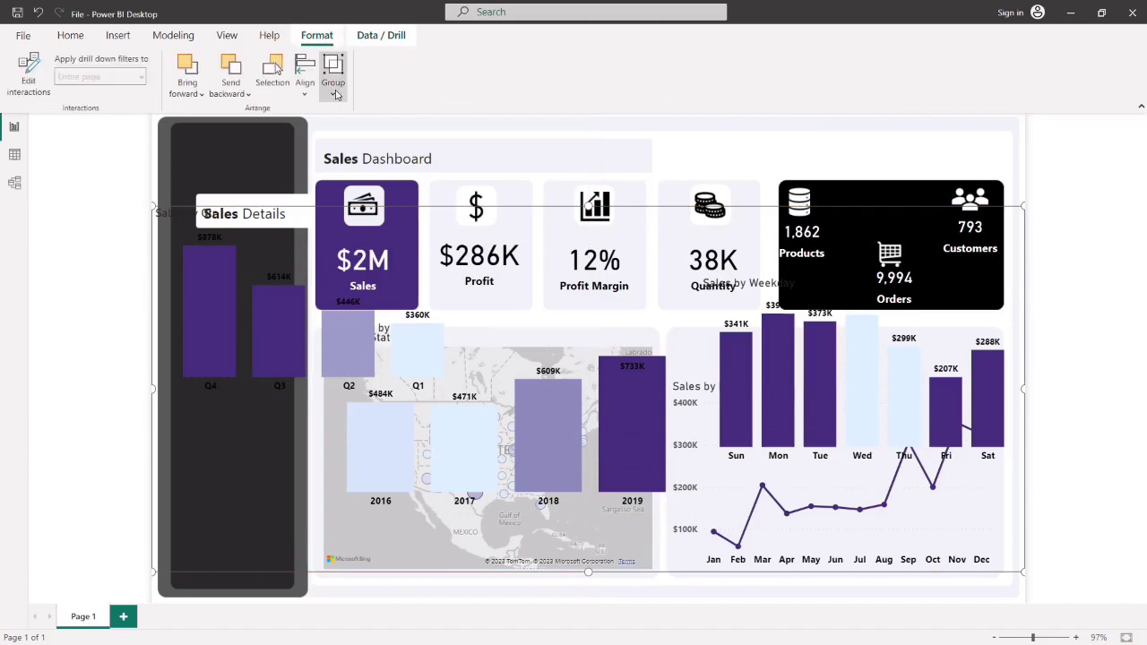
click(336, 94)
click(690, 176)
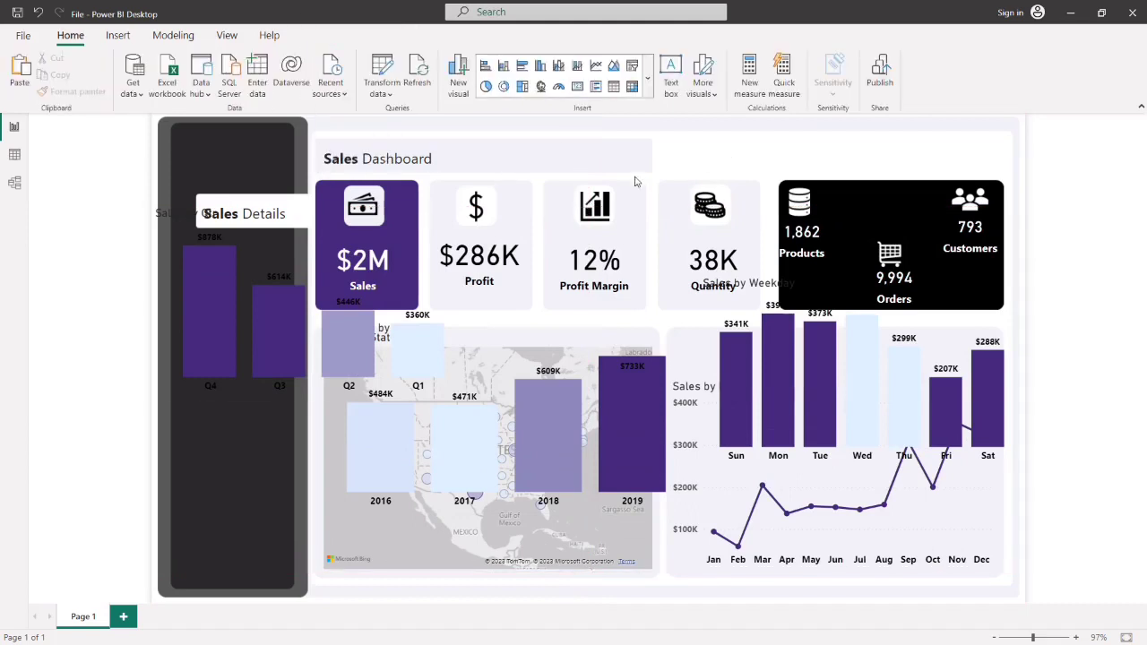
- Spread the charts apart: Qtr over the title and middle cards, Year between cards and map, Weekday over the black card, Month in its panel
drag(325, 377, 630, 285)
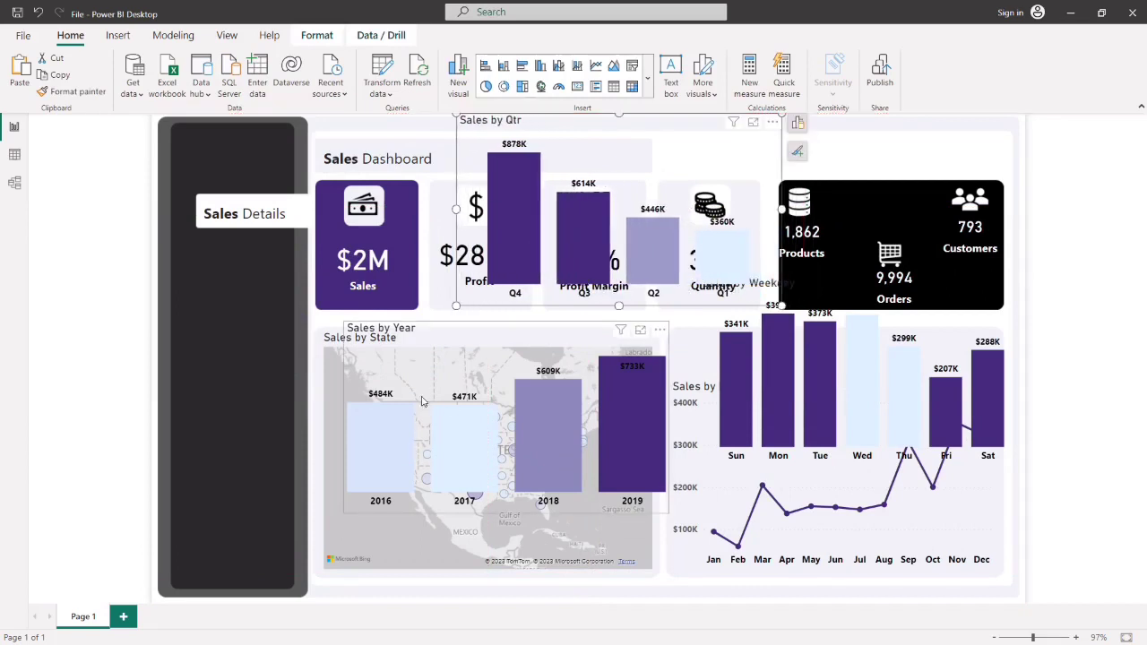
drag(429, 351, 390, 269)
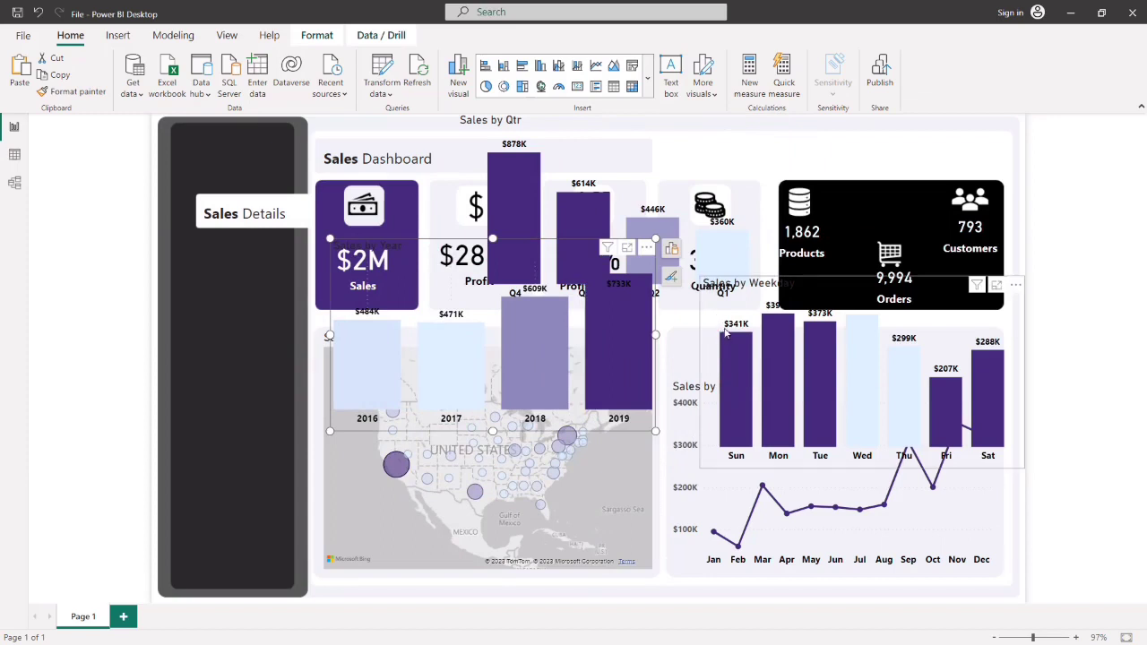
drag(740, 333, 739, 231)
drag(742, 427, 764, 437)
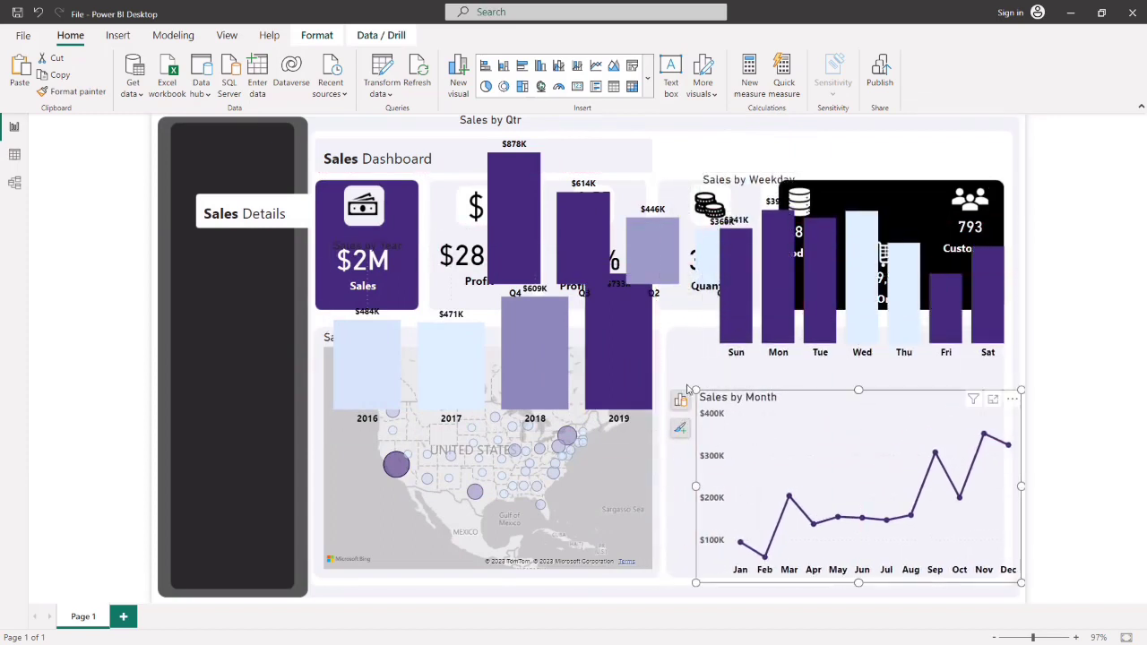
- Align the Sales by Month, Sales by Year, Sales by Weekday and Sales by Qtr charts to their common middle
ctrl+click(653, 352)
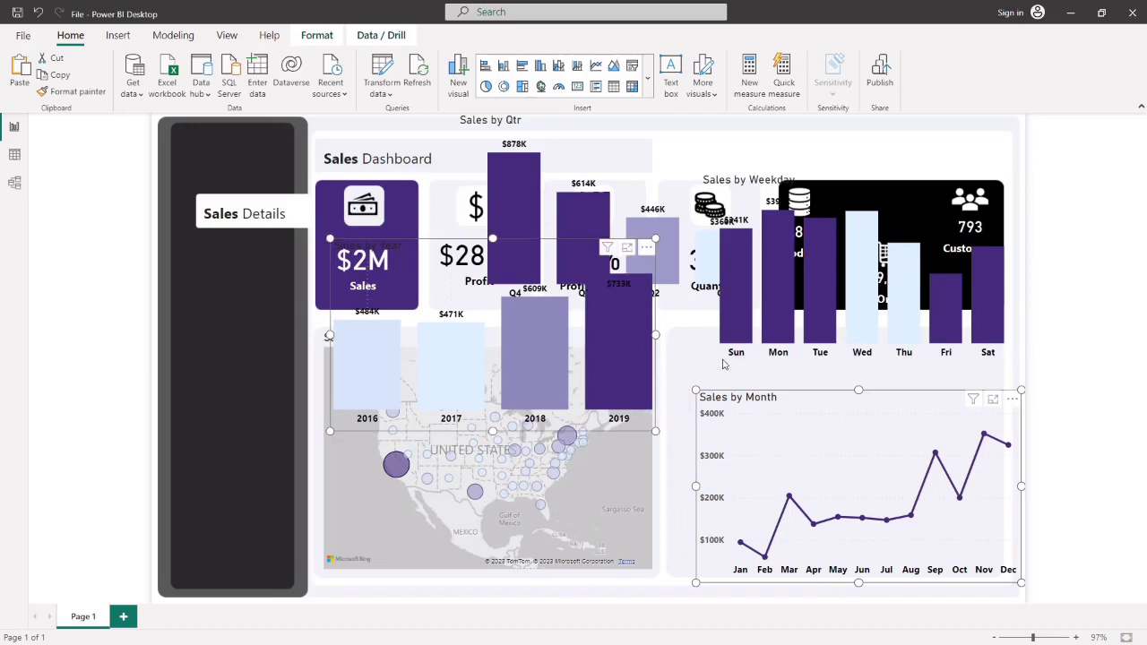
ctrl+click(717, 364)
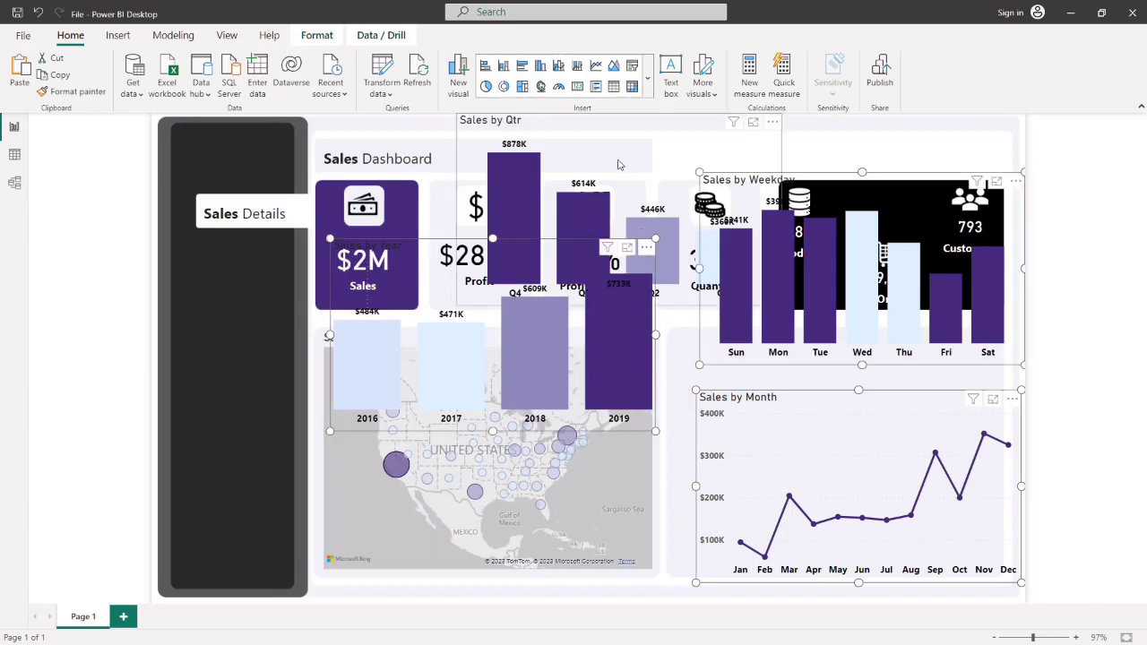
ctrl+click(662, 124)
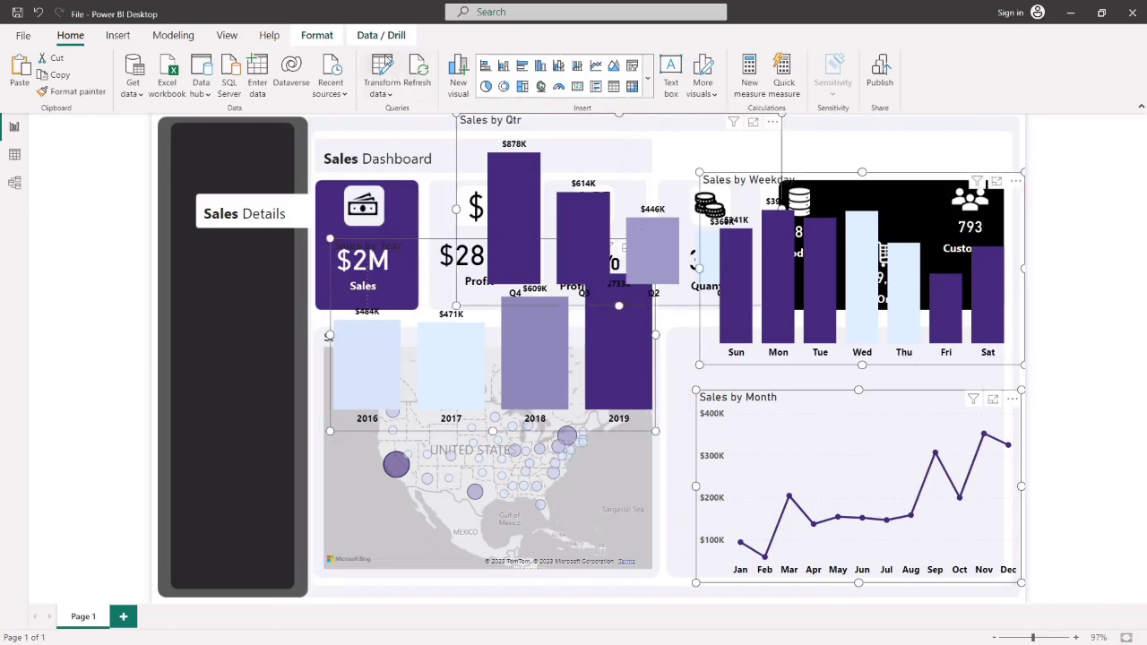
click(328, 41)
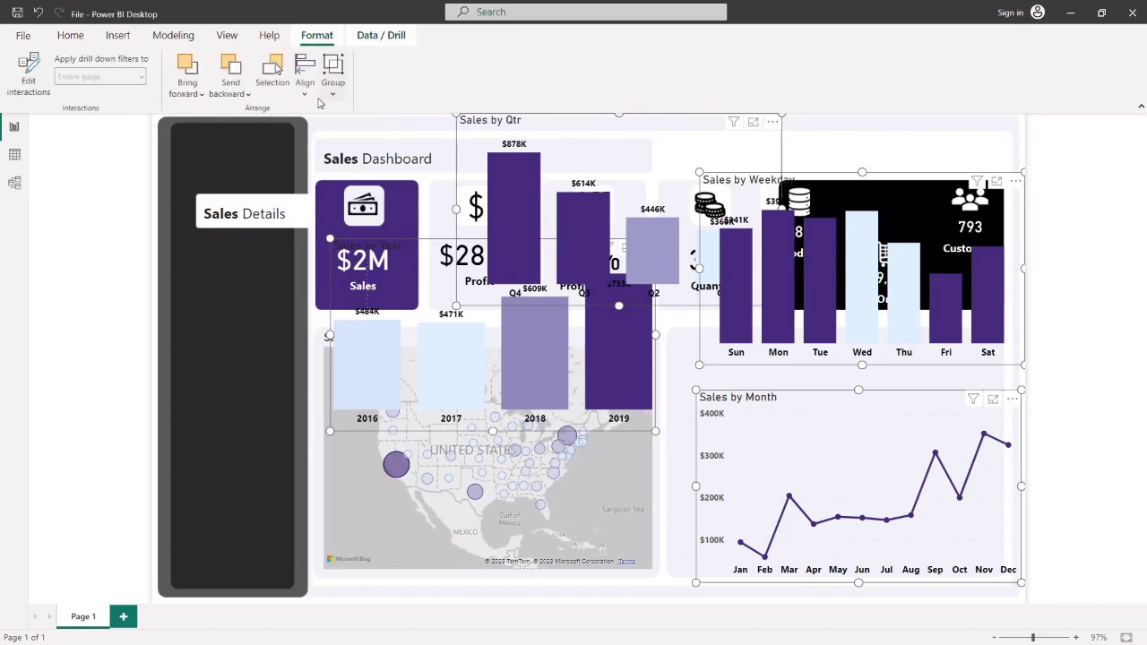
click(305, 93)
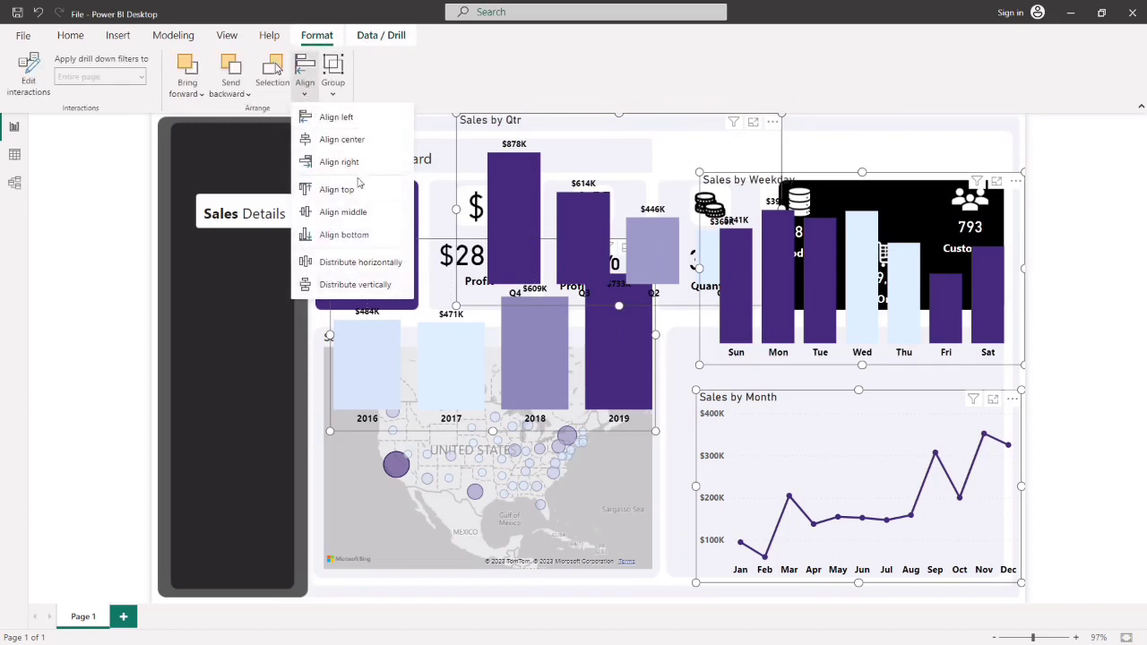
click(346, 212)
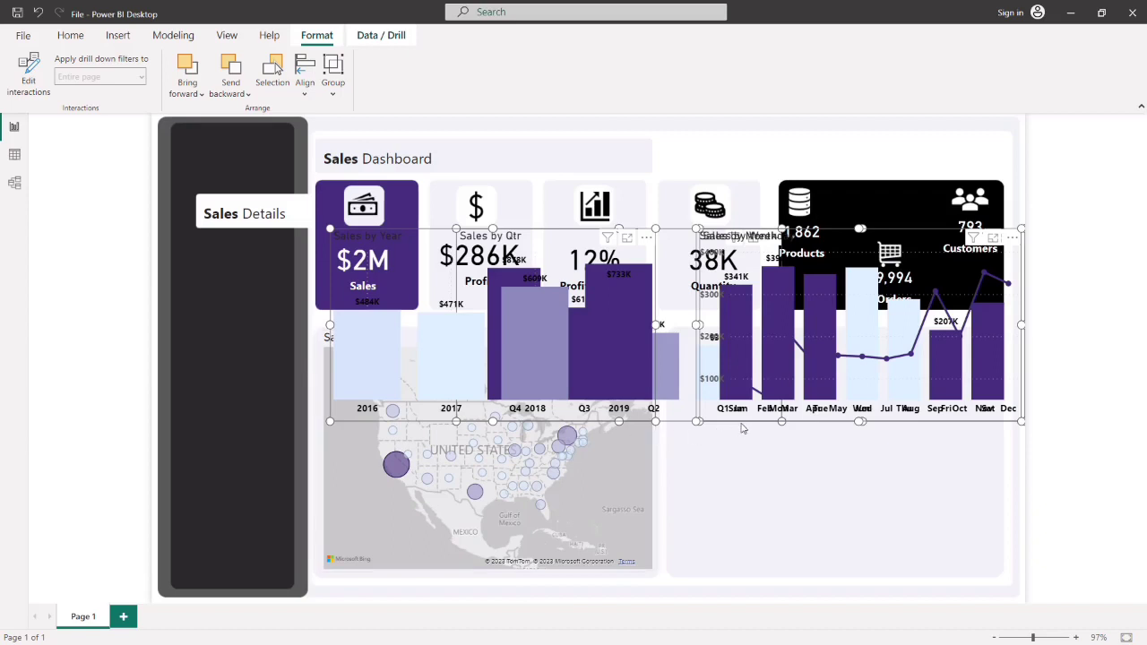
- Shift the four aligned charts down the page and separate Sales by Weekday and Sales by Month over the empty panel beside the map
drag(748, 440, 748, 479)
click(749, 478)
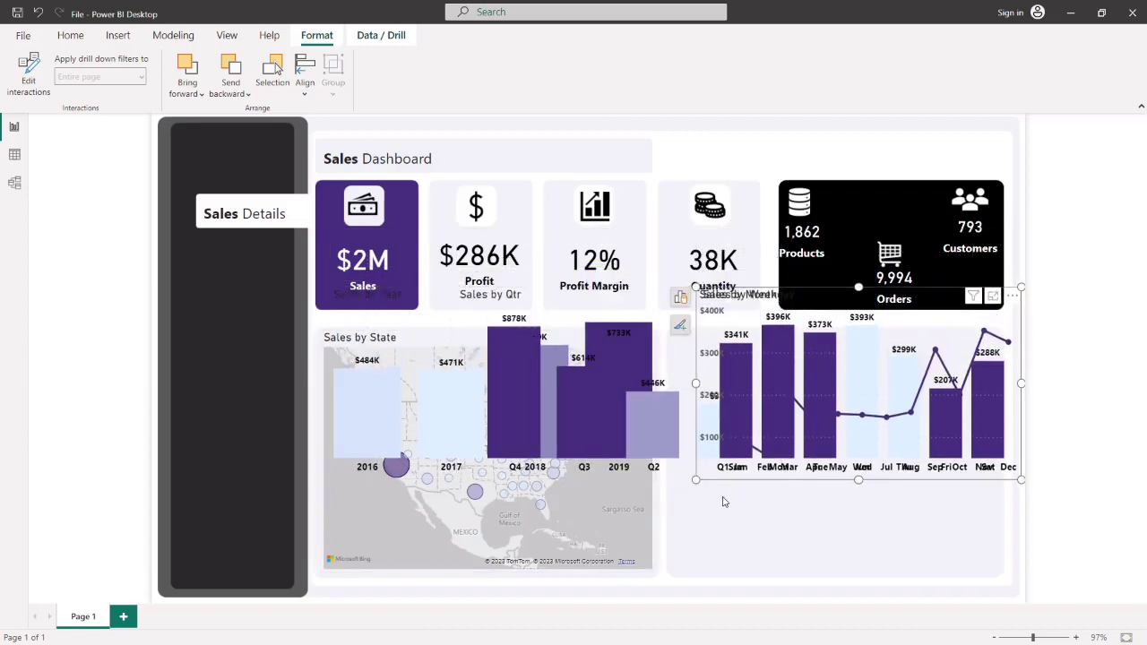
click(664, 505)
drag(727, 470, 762, 580)
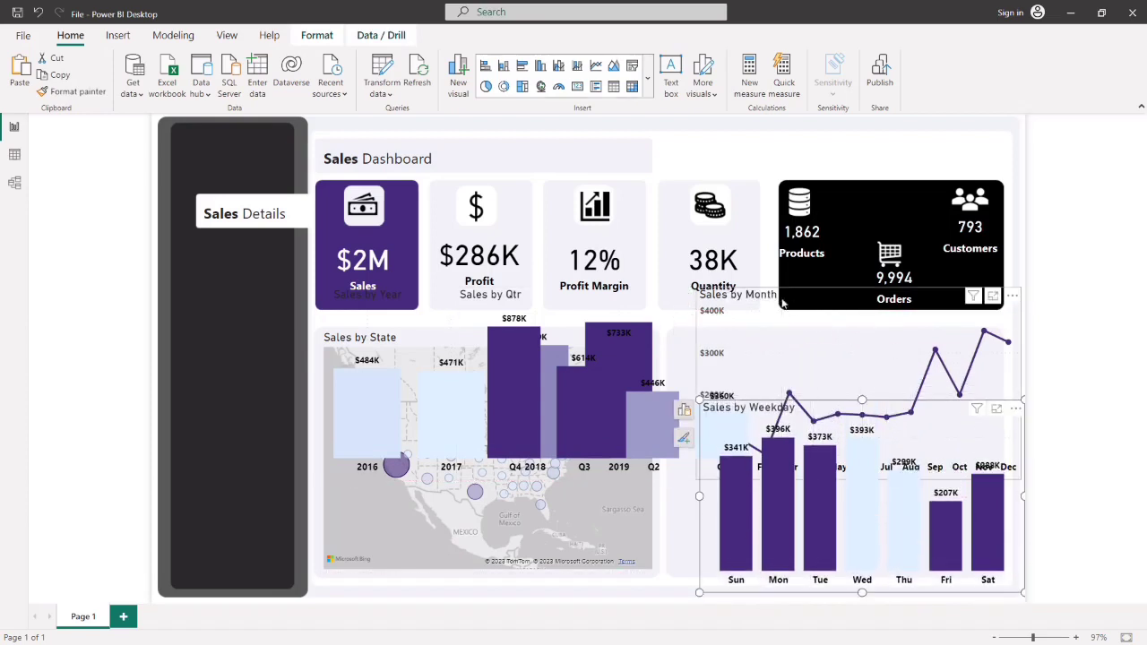
click(814, 316)
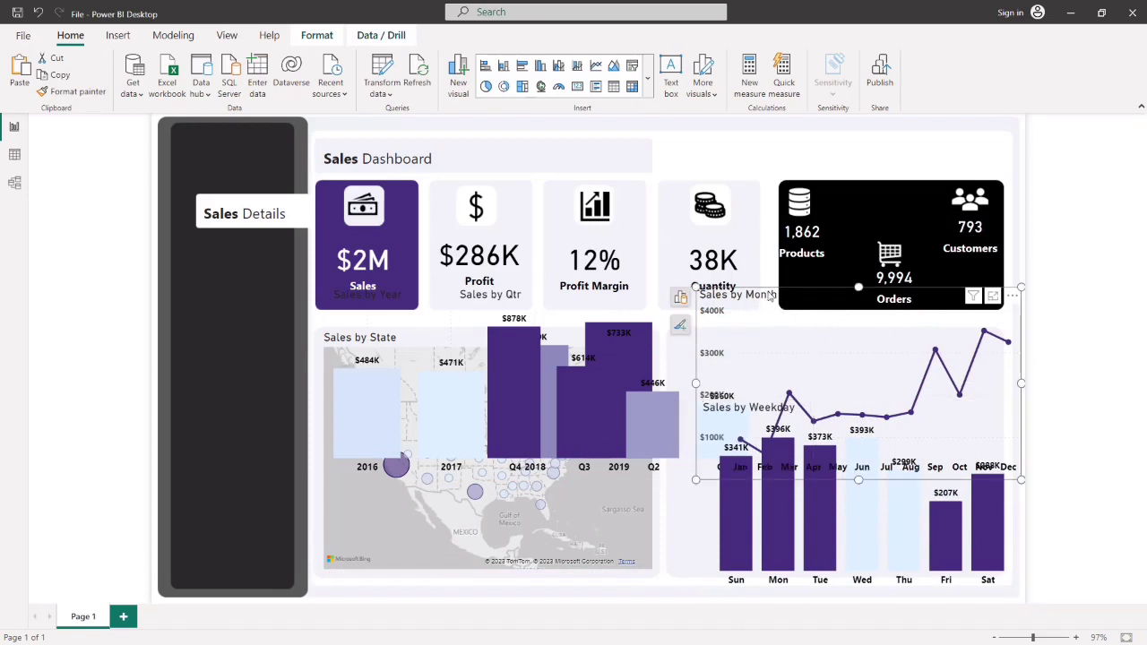
drag(777, 291, 765, 345)
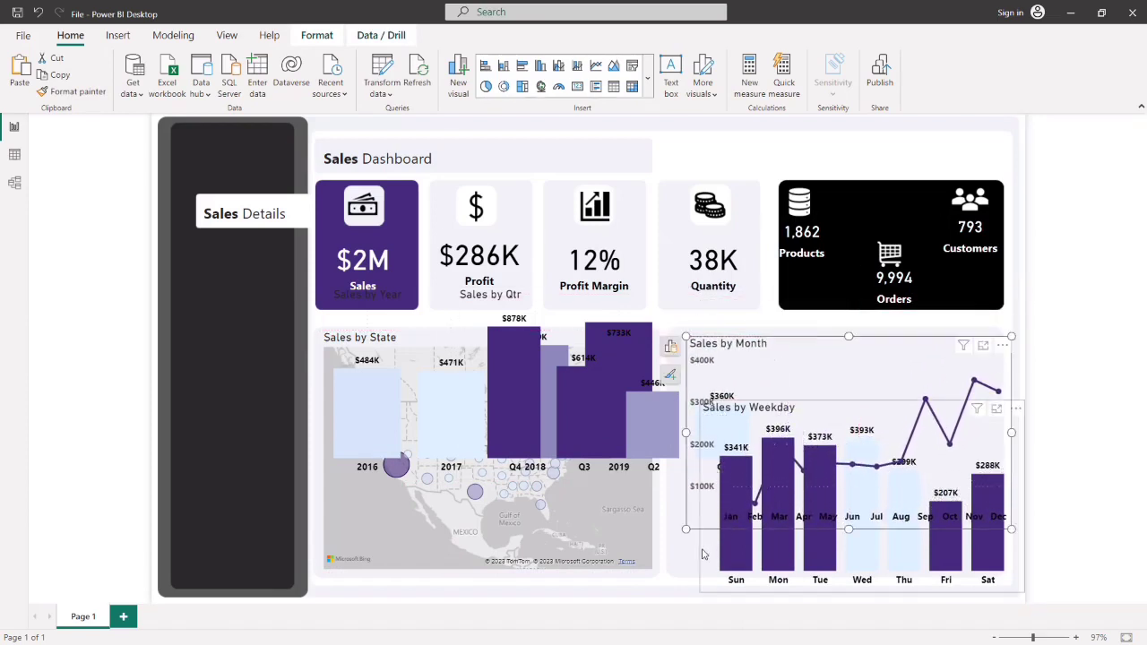
drag(703, 575, 713, 518)
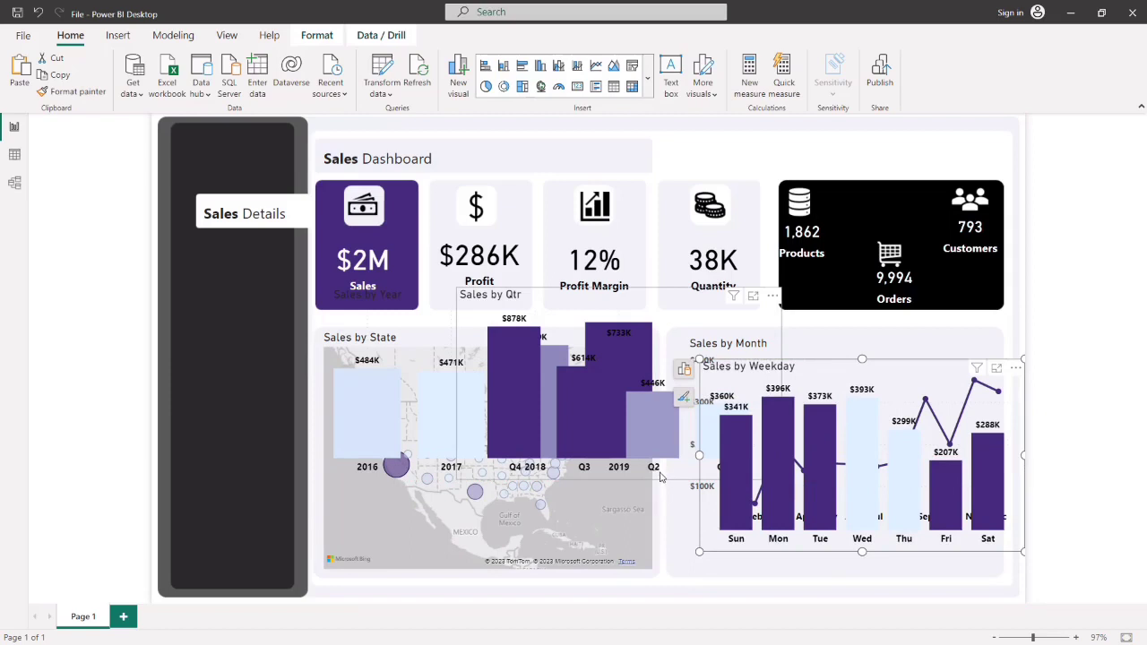
- Spread Sales by Qtr and Sales by Year apart over the map, and offset Sales by Weekday from Sales by Month
drag(660, 478, 473, 545)
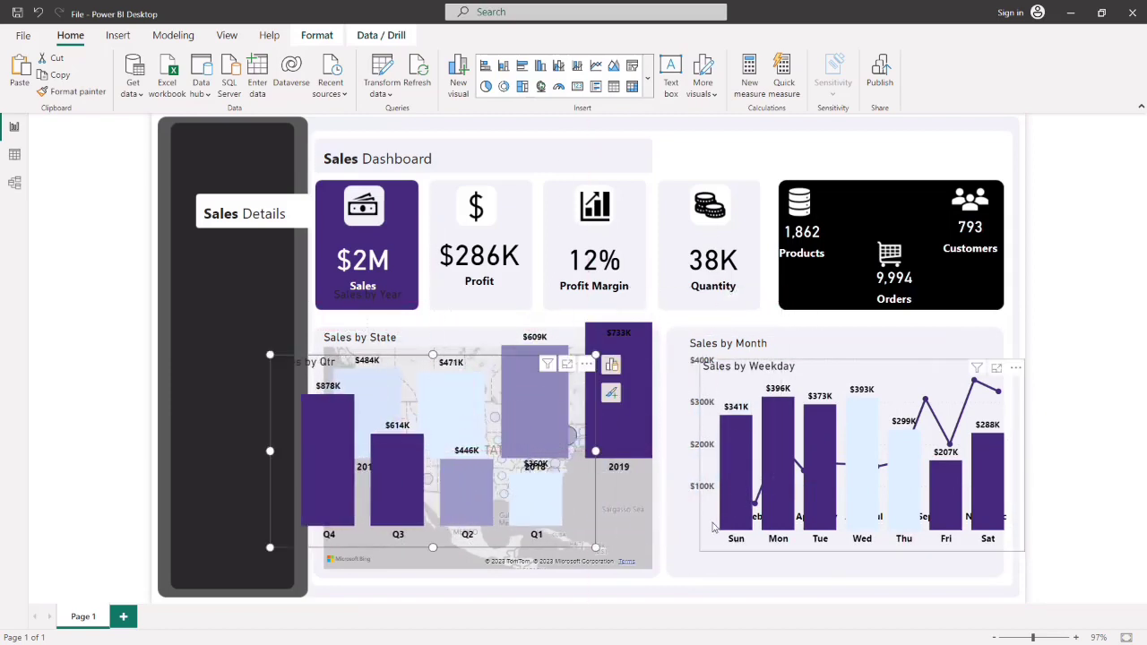
mouse_move(703, 543)
mouse_down()
mouse_move(731, 578)
mouse_move(742, 549)
mouse_move(733, 525)
mouse_move(690, 522)
mouse_move(688, 536)
mouse_up()
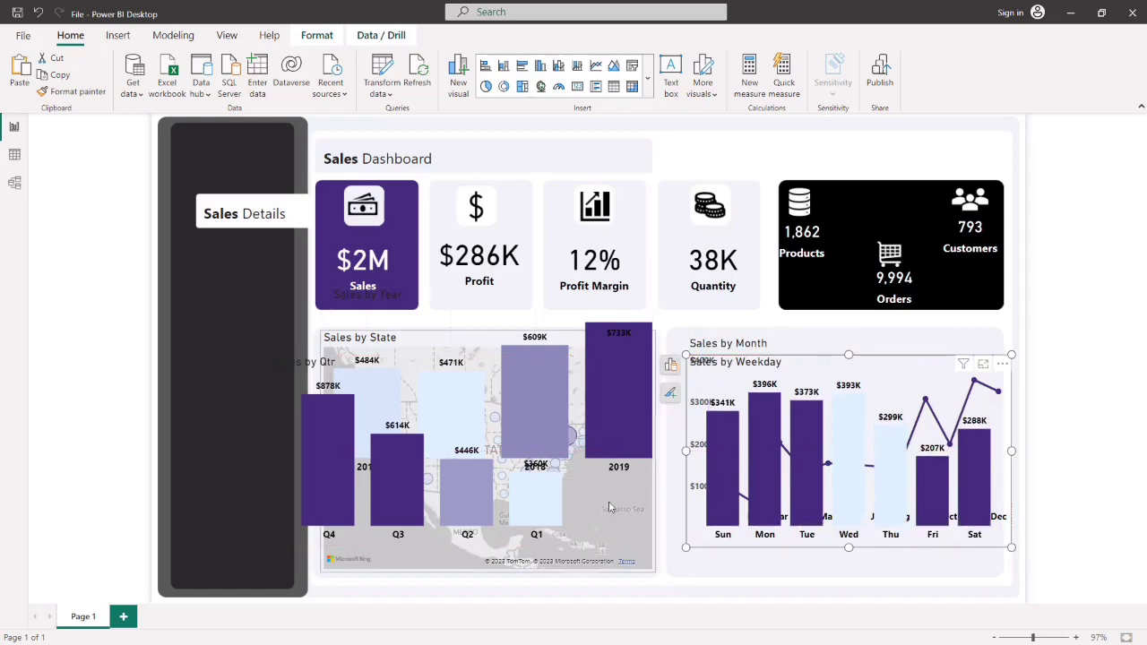
drag(582, 513, 661, 541)
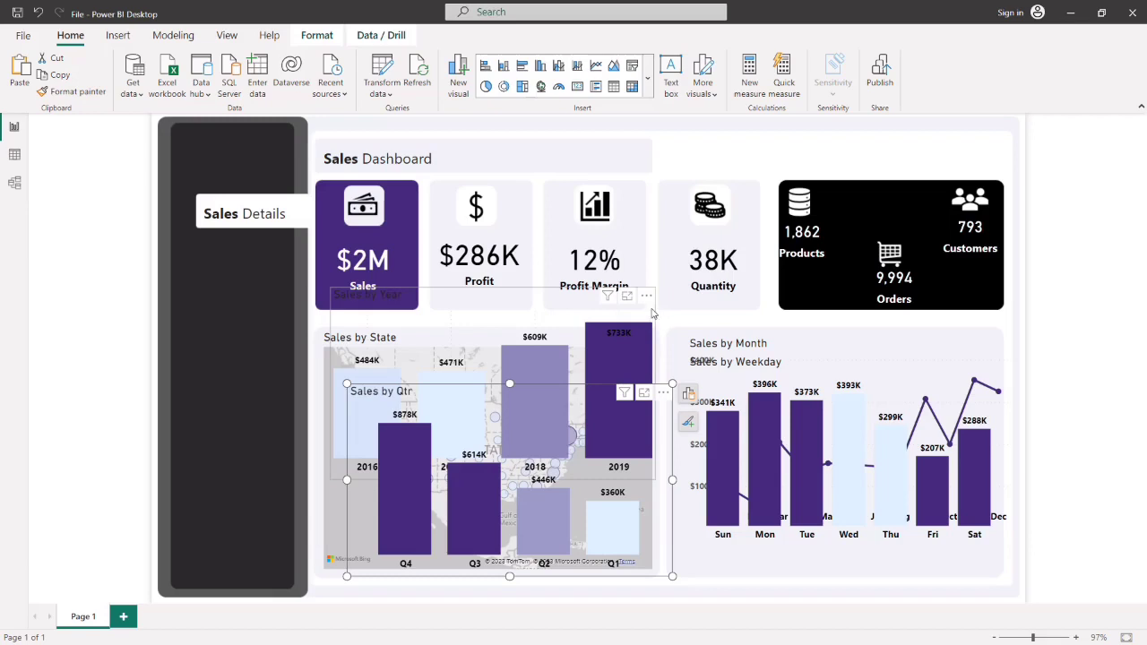
drag(652, 319, 665, 267)
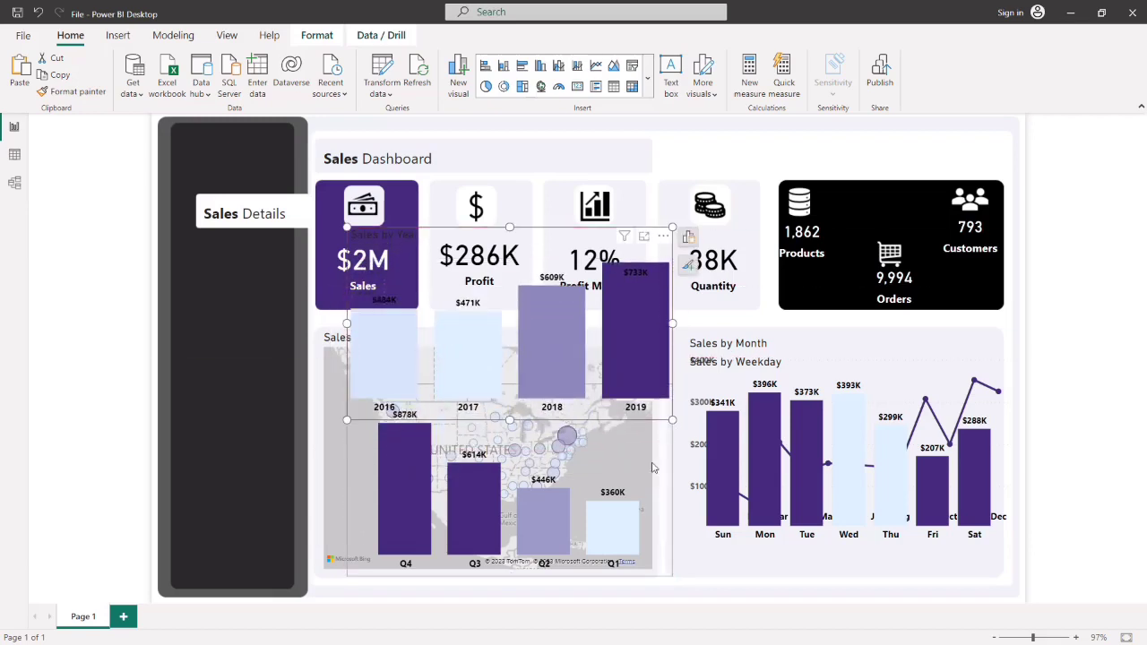
drag(656, 470, 662, 479)
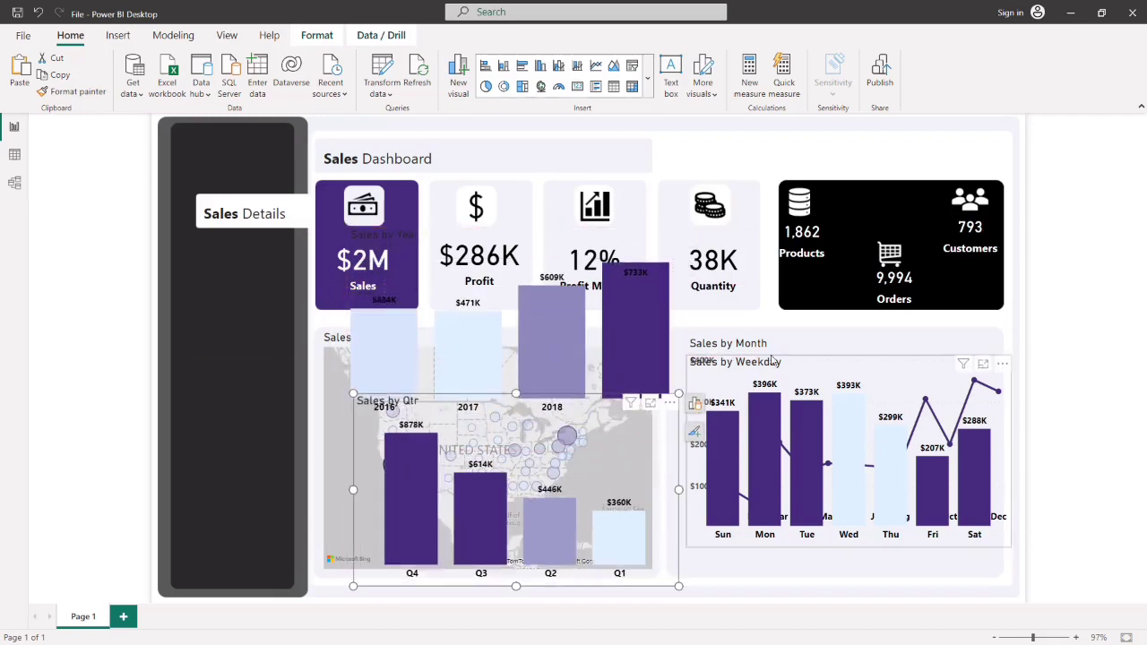
drag(806, 360, 814, 376)
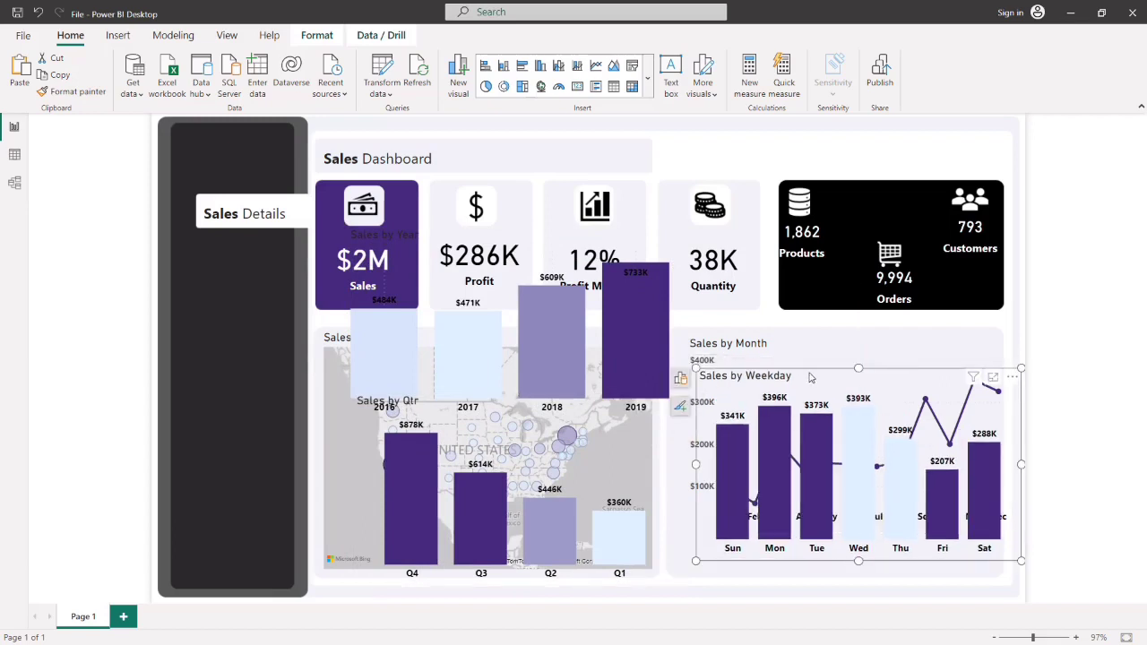
- Stack the Month, Weekday, Qtr and Year sales charts exactly on each other by aligning them to center and to middle
click(793, 346)
ctrl+click(658, 533)
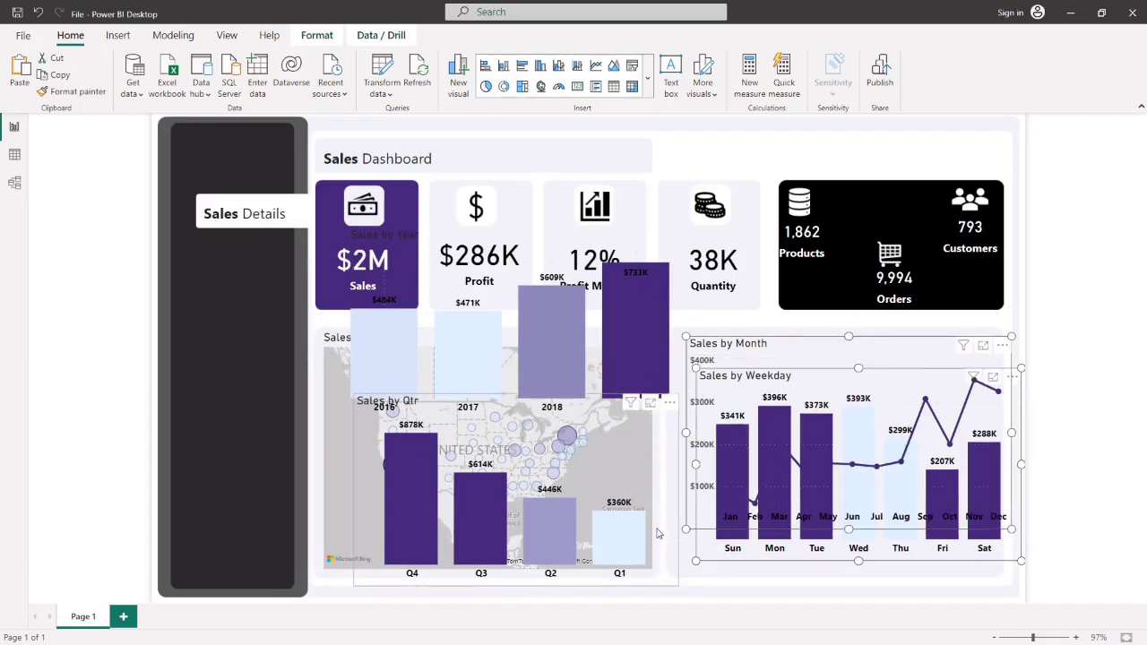
click(663, 321)
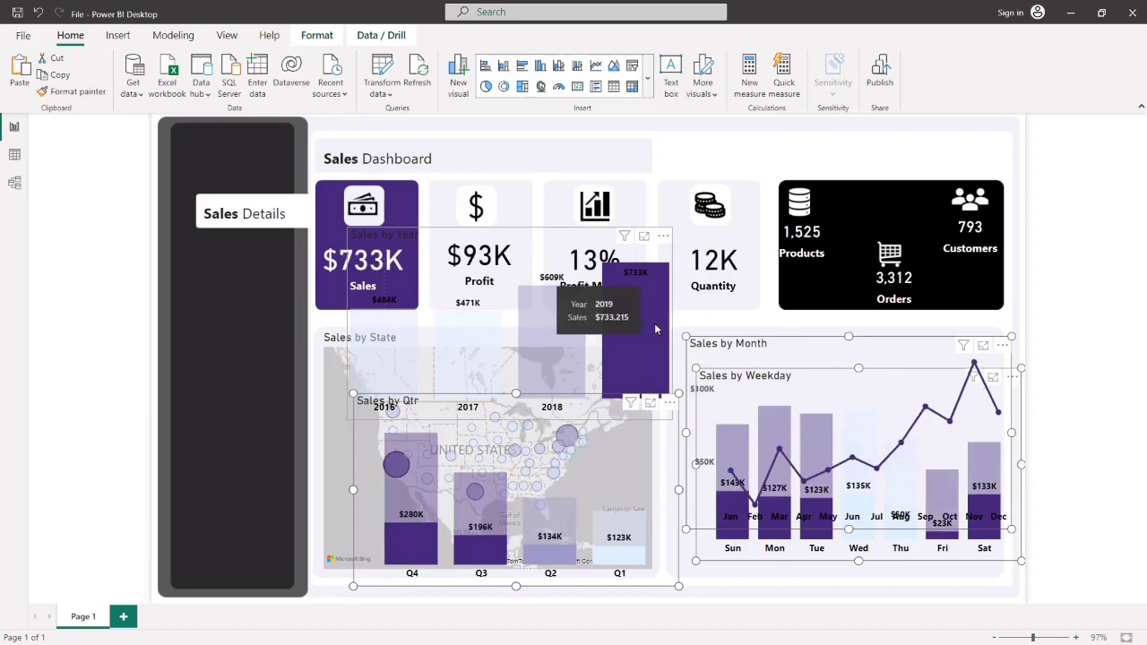
click(656, 329)
click(672, 328)
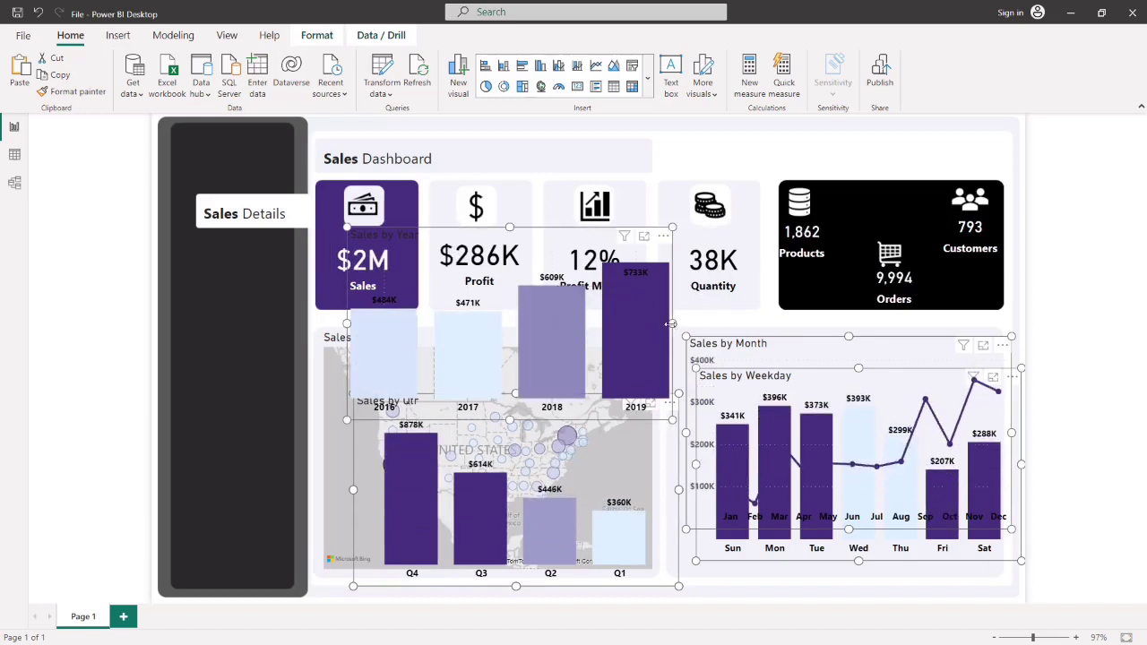
click(317, 37)
click(305, 76)
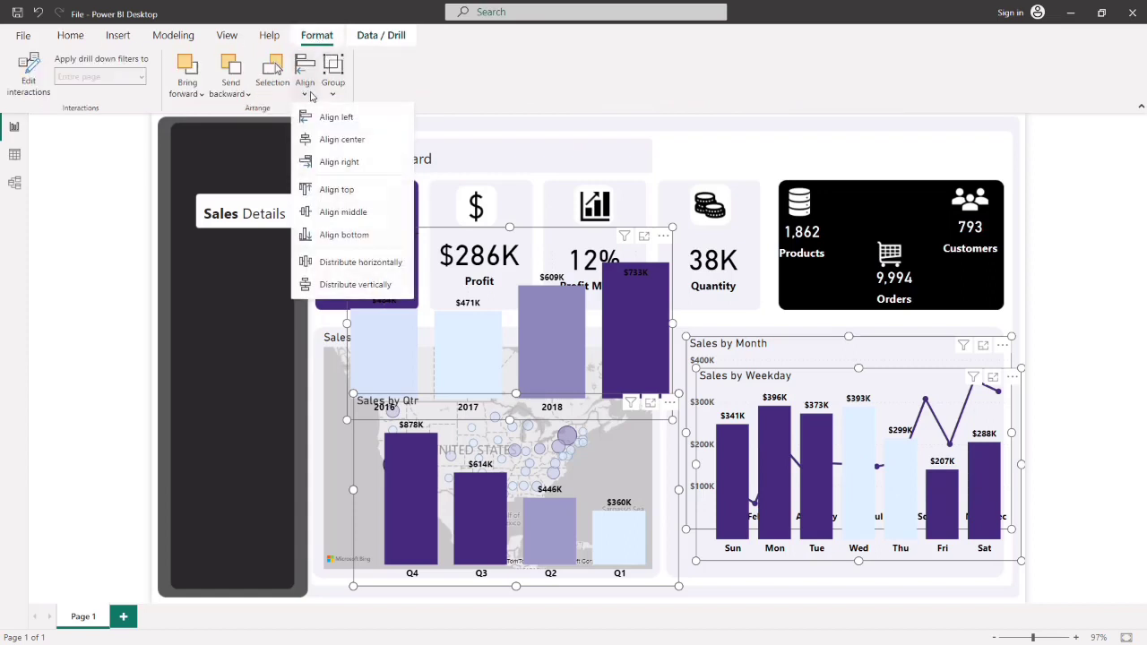
click(340, 139)
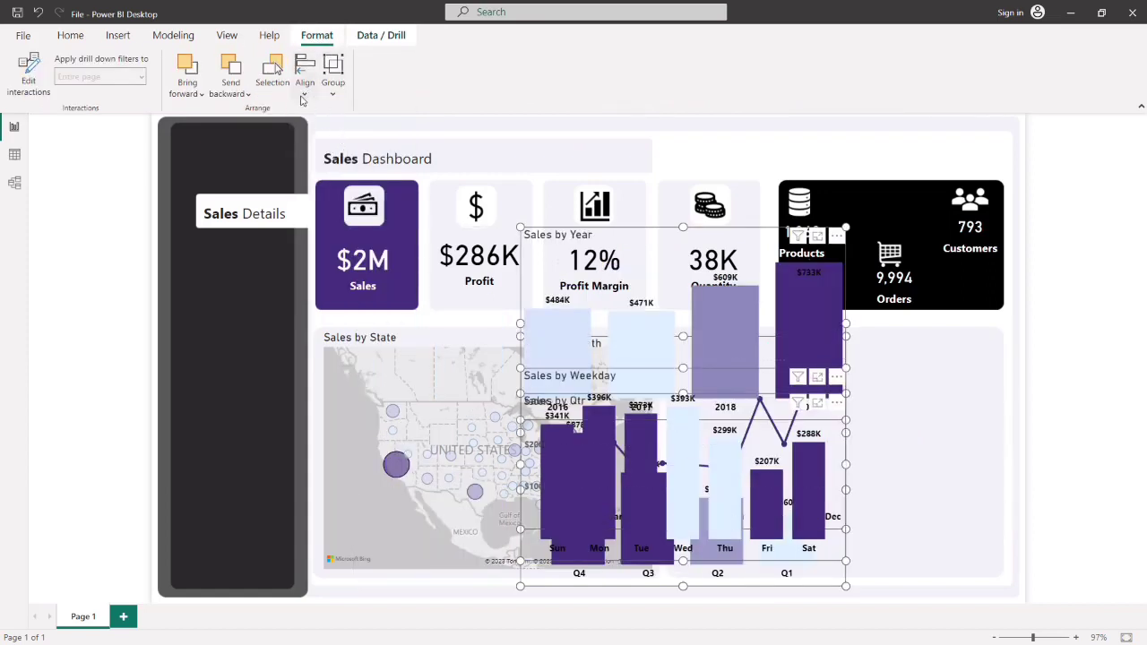
click(304, 85)
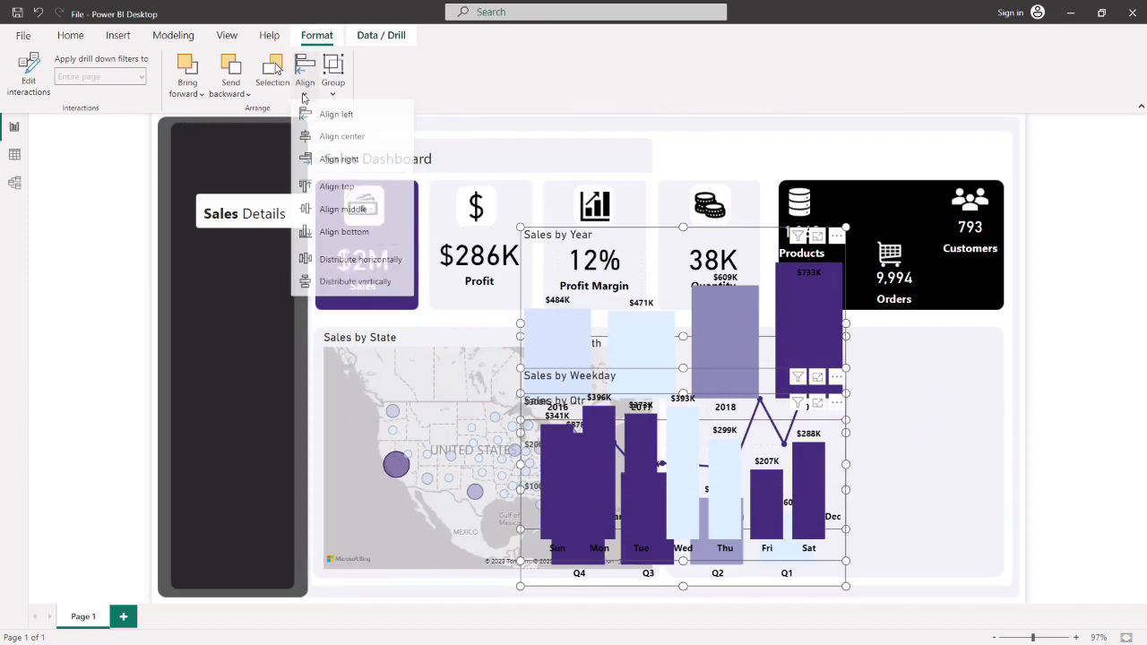
click(345, 213)
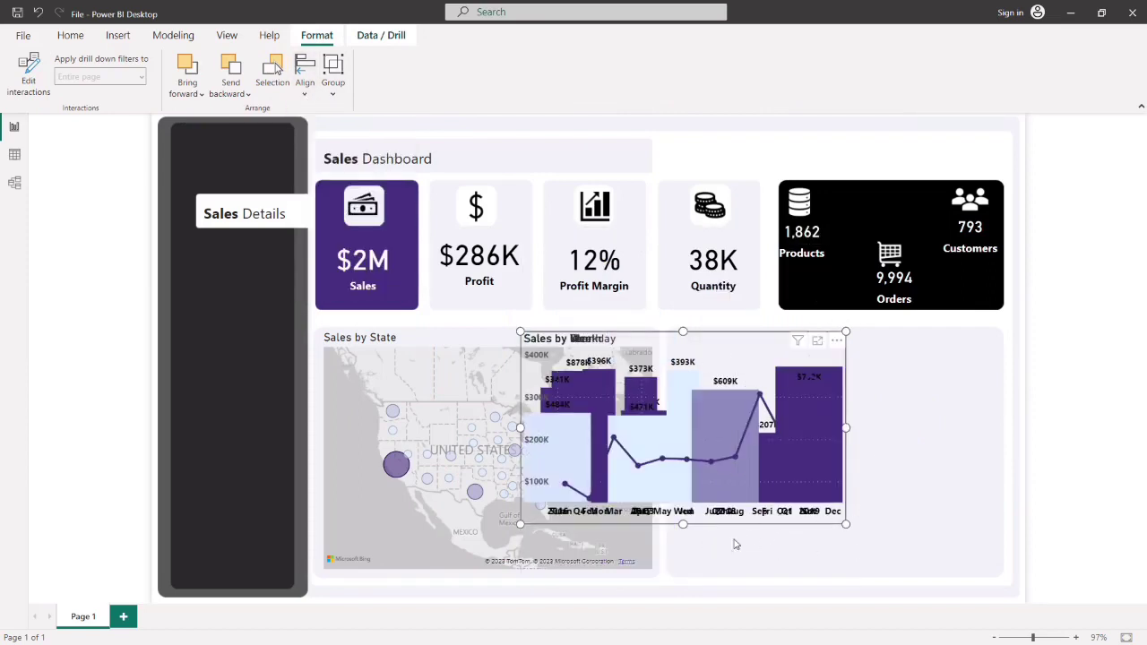
- Group the four stacked charts and move the group onto the empty background panel beside the Sales by State map
click(334, 95)
click(348, 117)
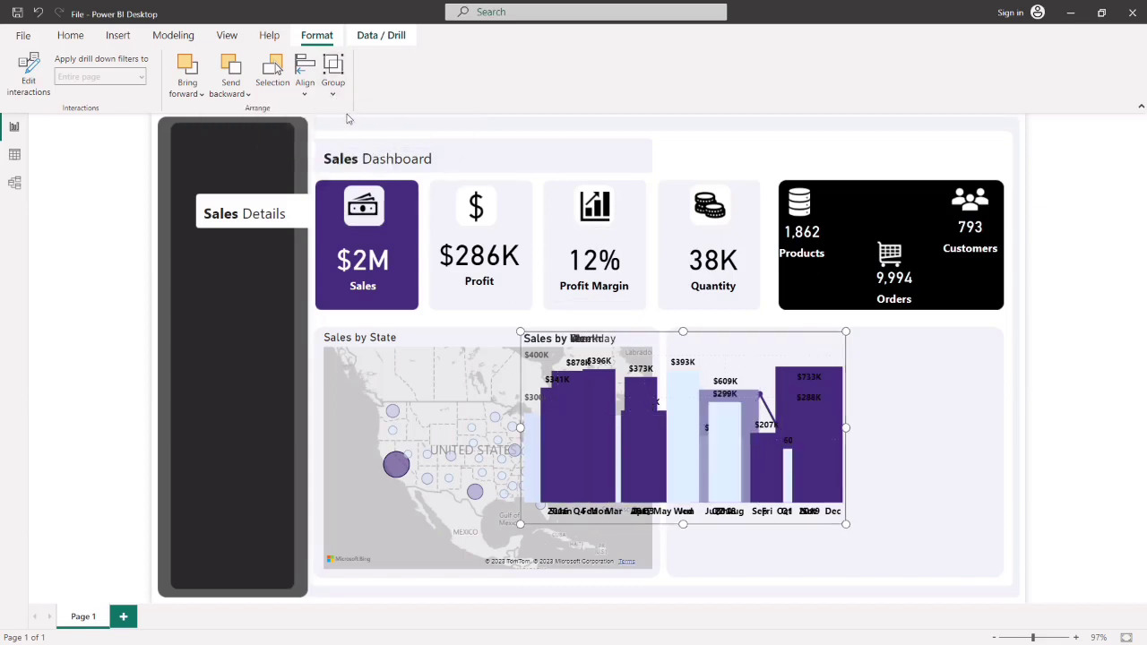
click(776, 158)
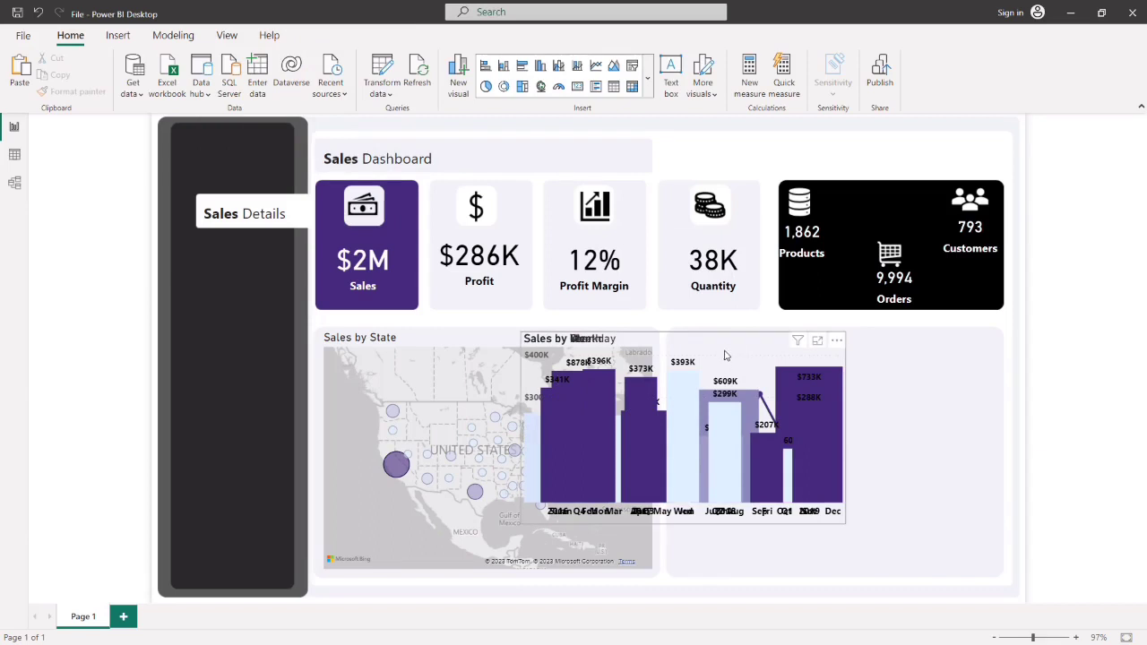
drag(735, 345, 874, 355)
click(829, 147)
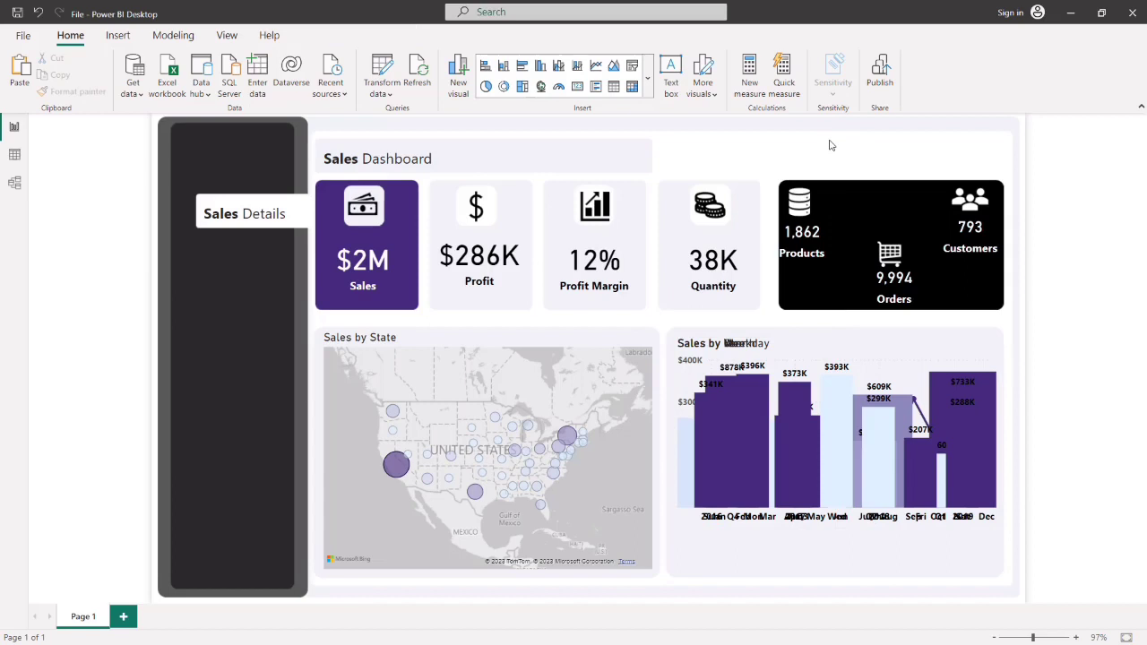
- Show the Selection pane for the chart group and expand Group 1 to list its four charts
click(870, 345)
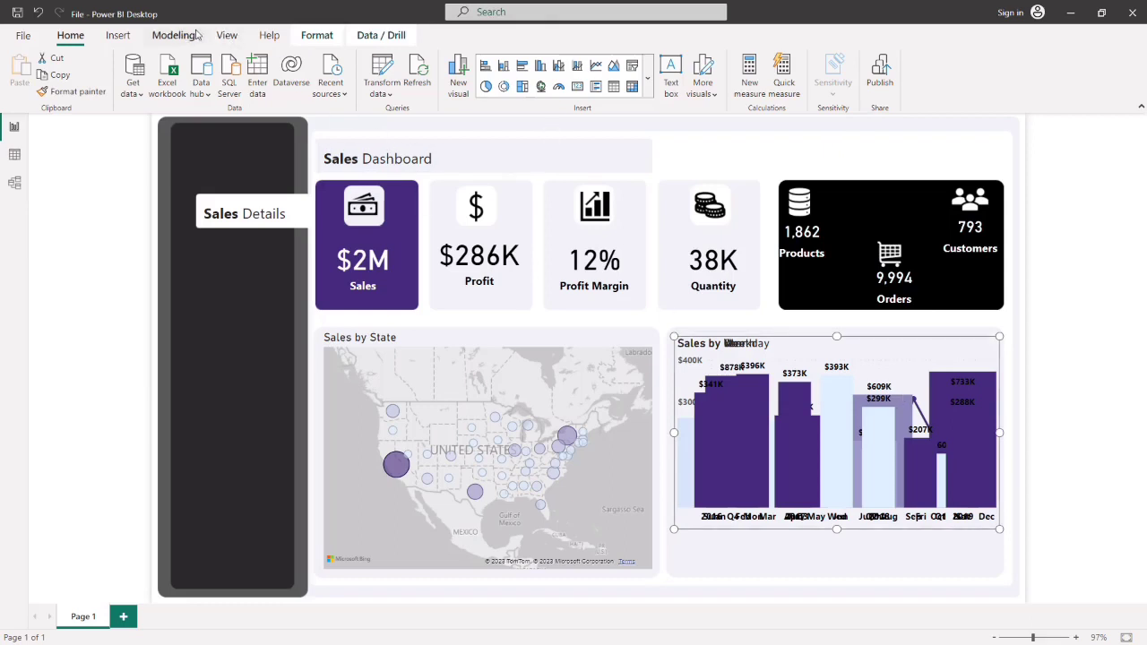
click(227, 35)
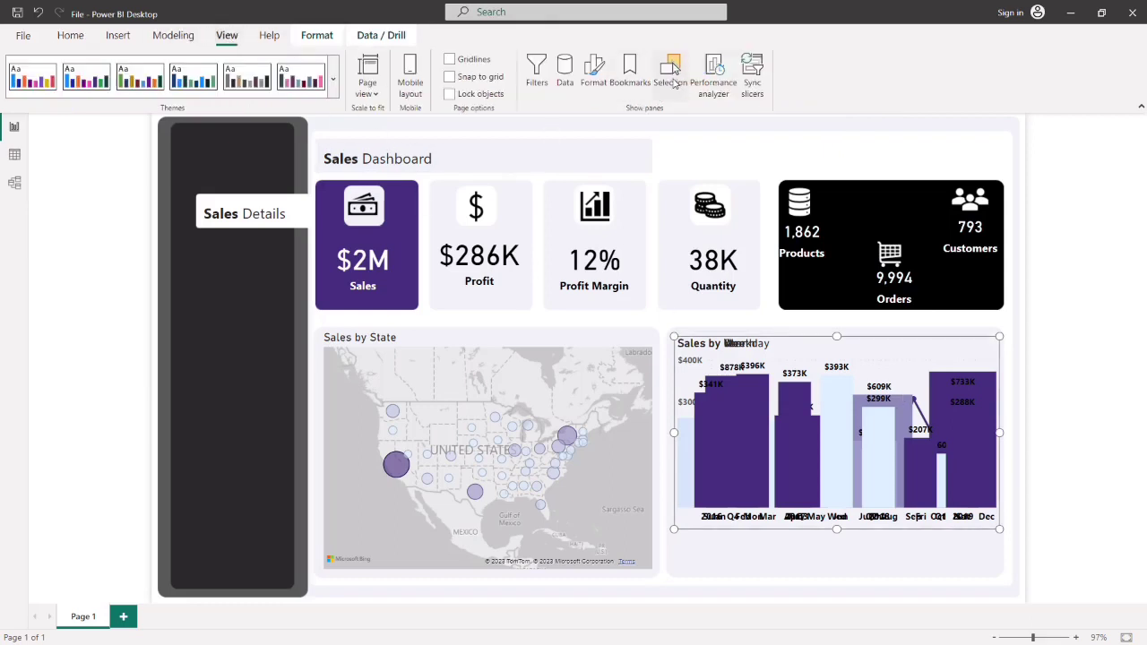
click(672, 73)
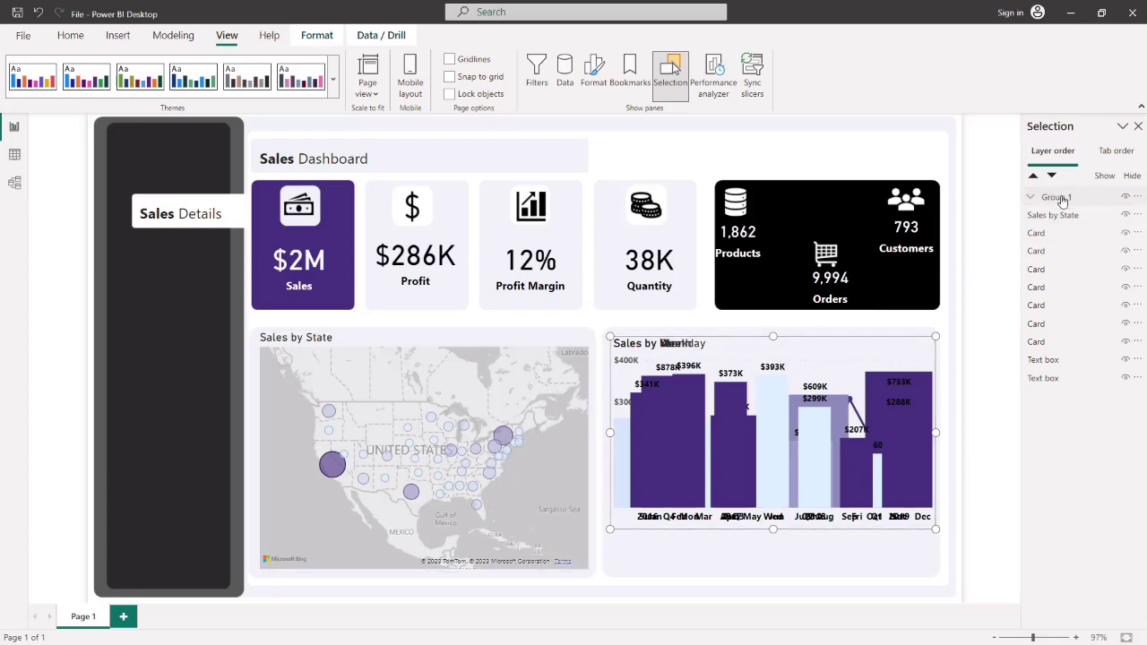
click(1031, 197)
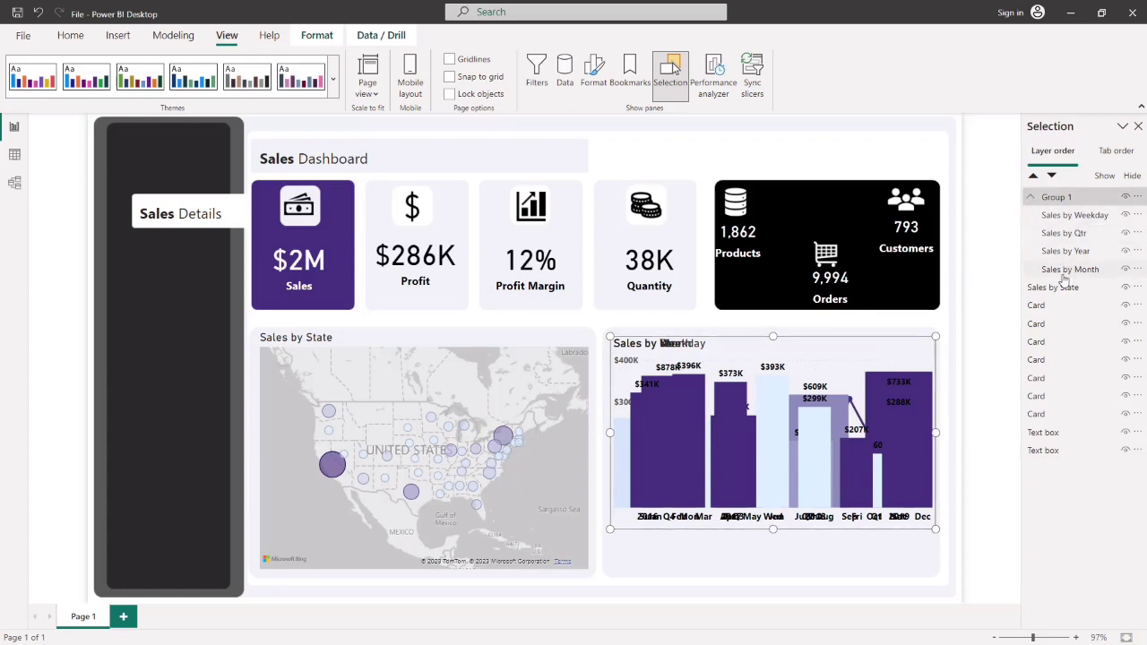
- Hide all four charts in Group 1 and make only Sales by Weekday visible again
click(1126, 217)
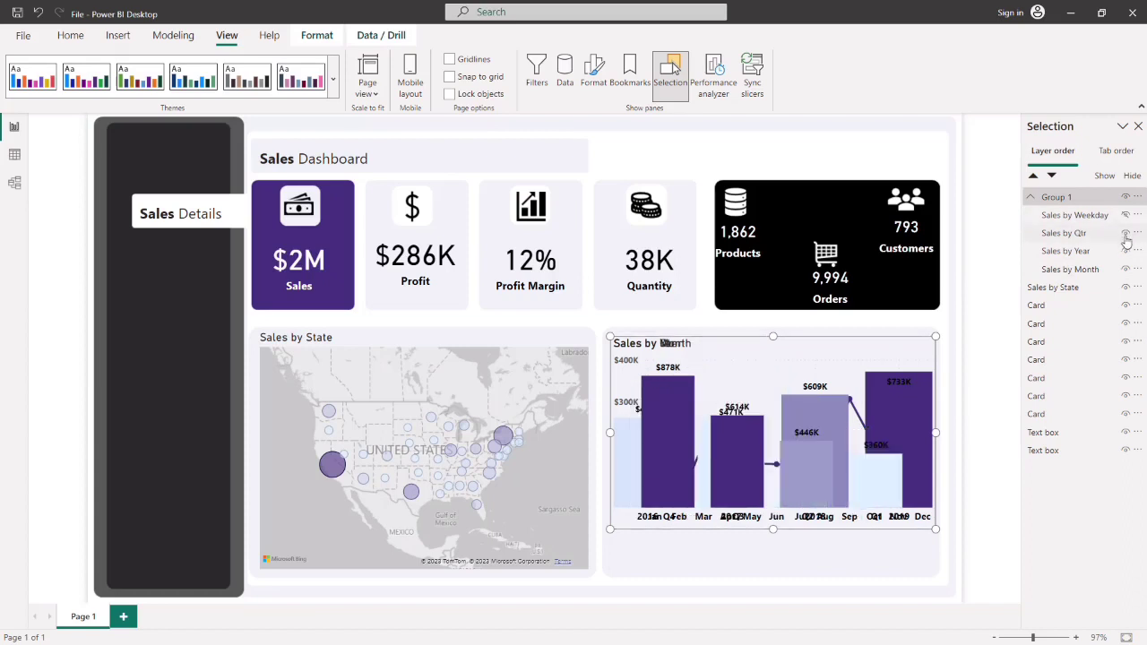
click(1126, 234)
click(1126, 252)
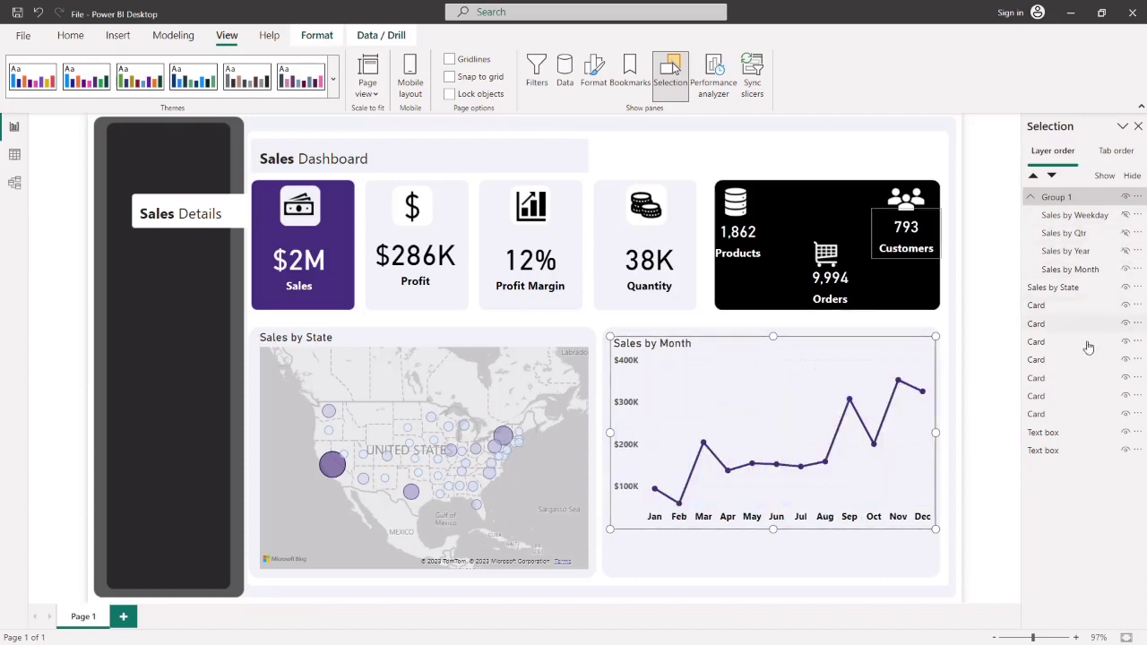
click(1125, 270)
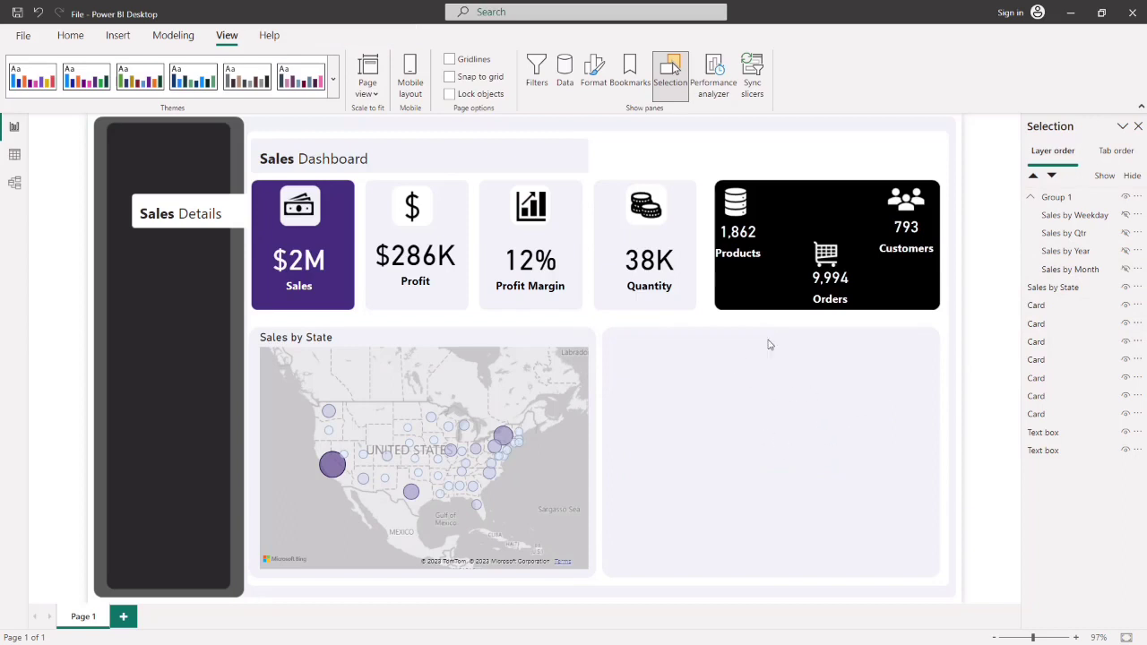
click(1126, 216)
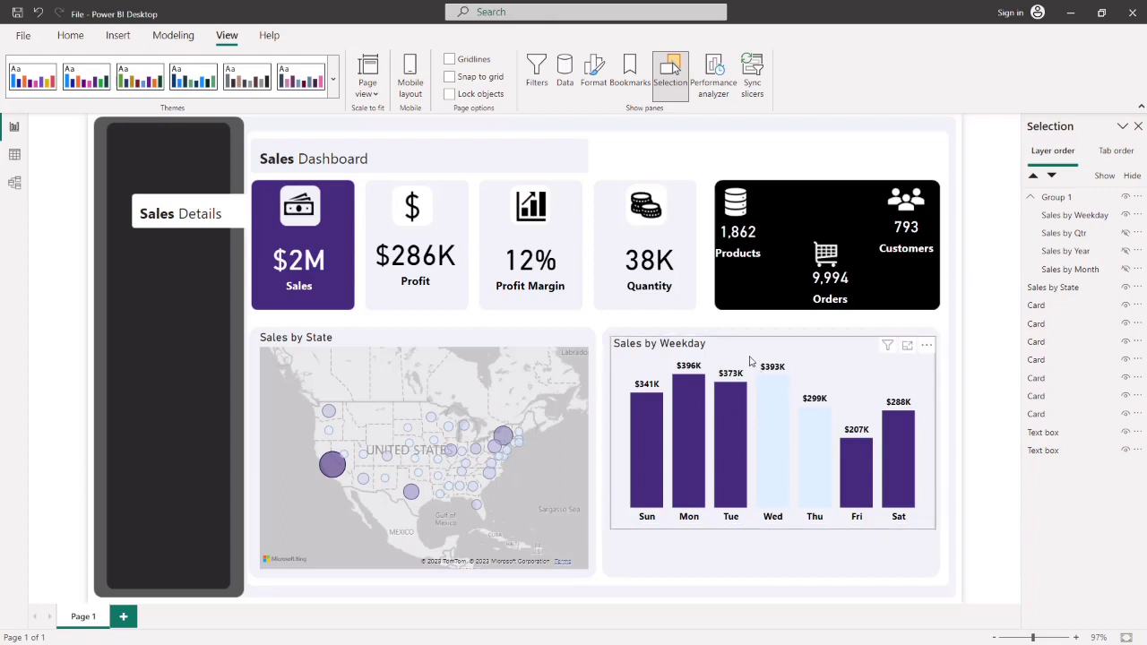
- Base the column color gradient of the Sales by Weekday chart on the Sales measure
click(805, 368)
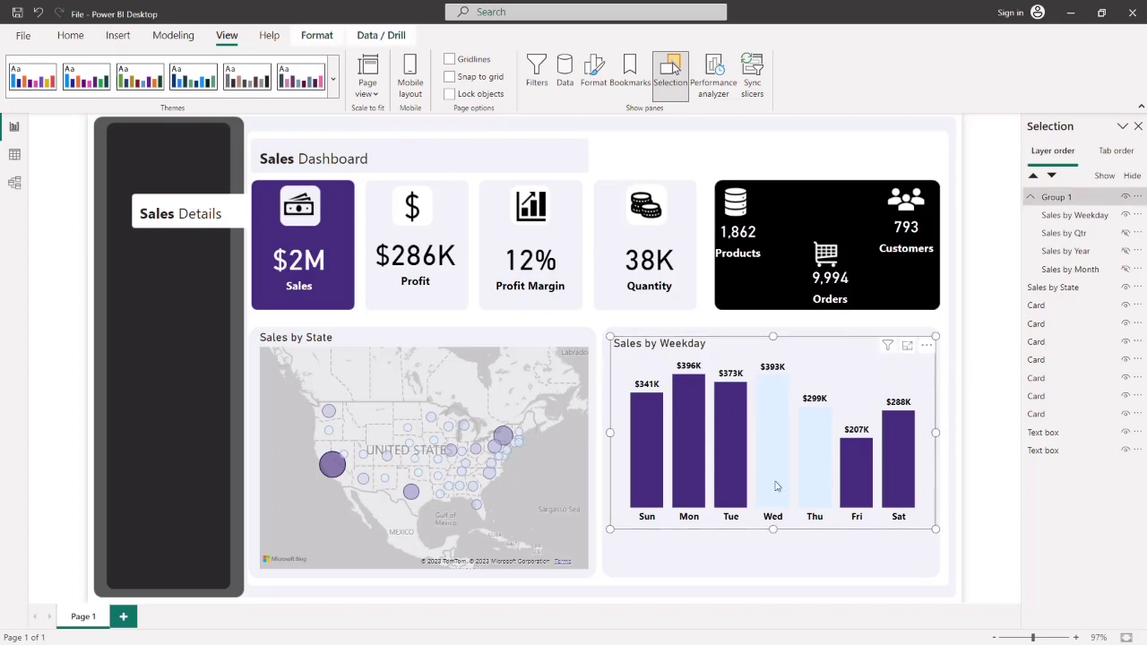
double_click(825, 363)
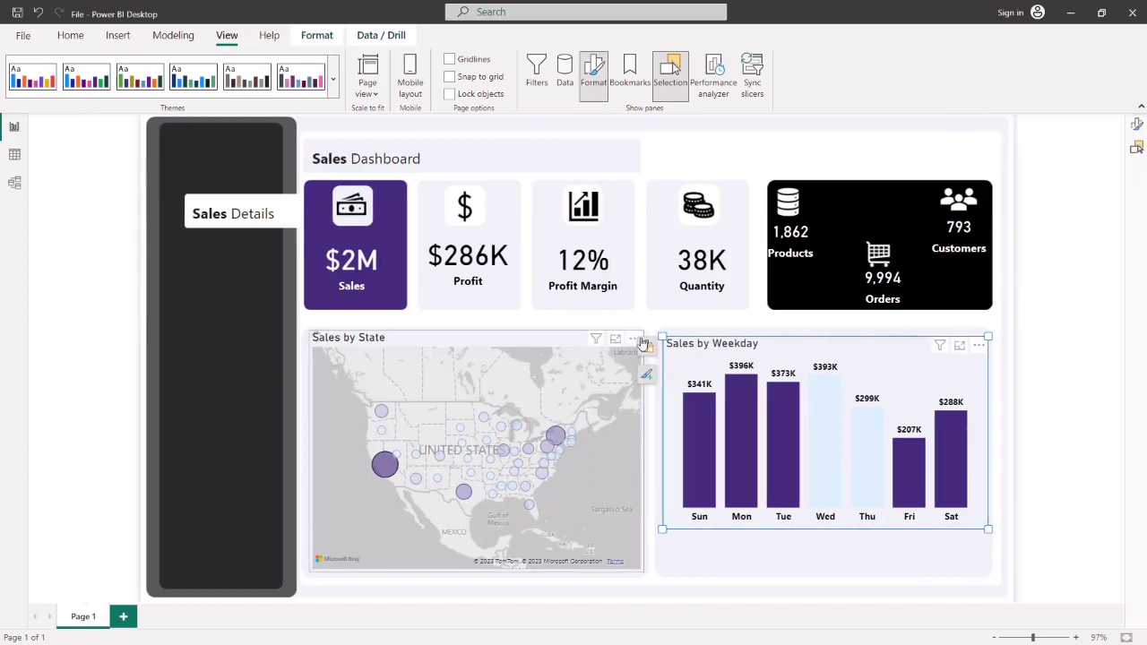
click(645, 345)
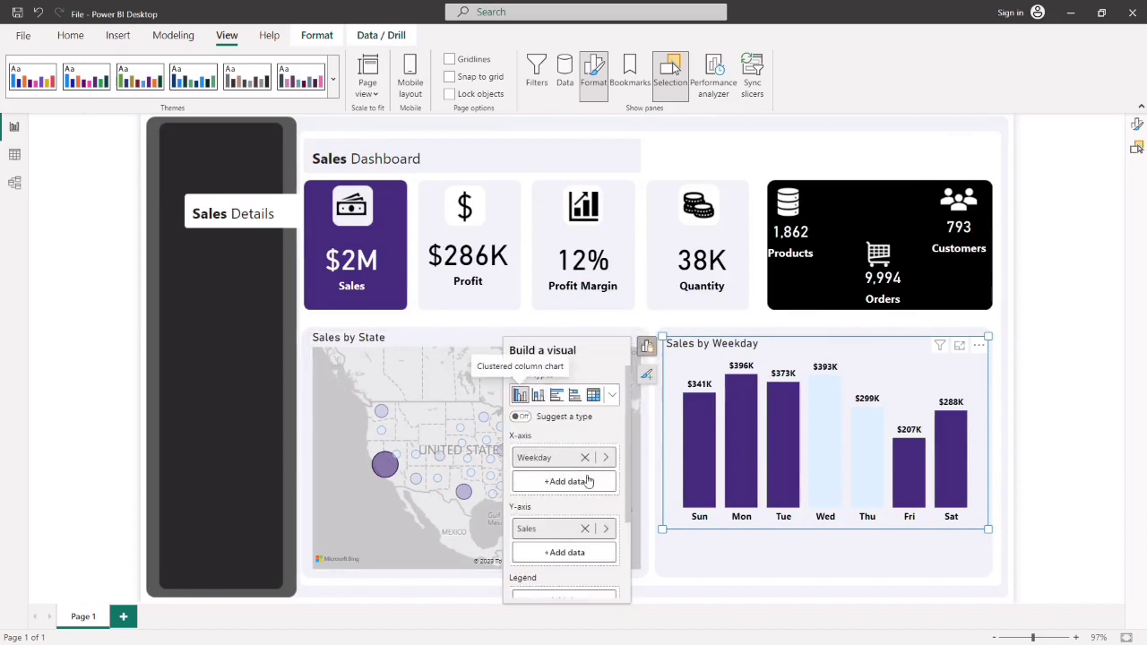
click(647, 374)
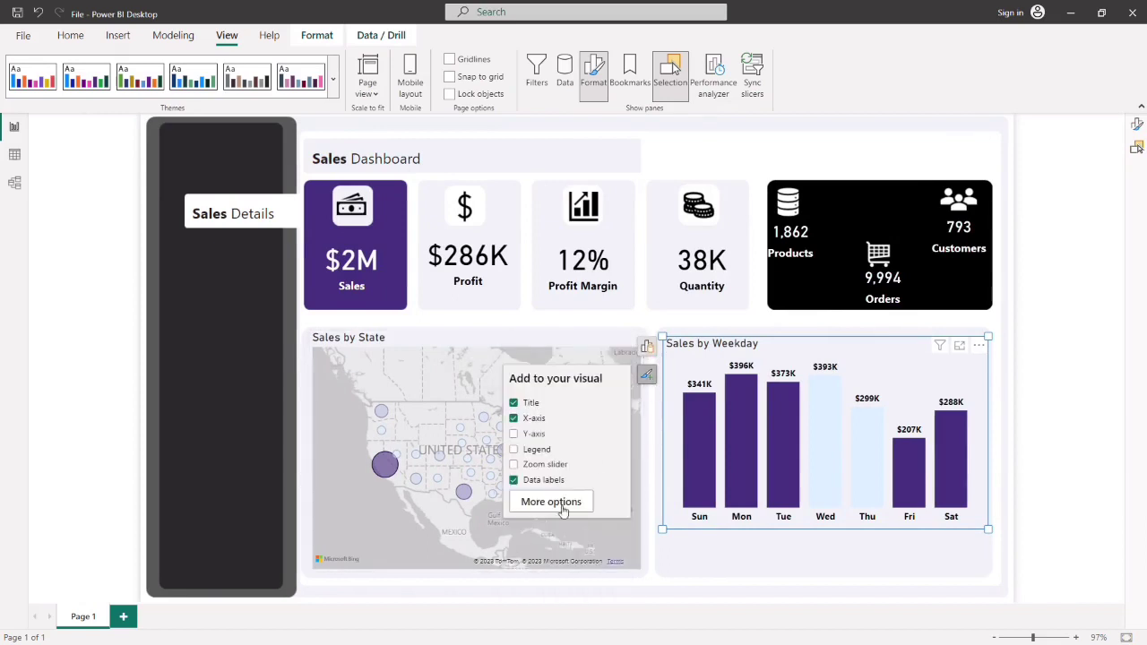
click(561, 505)
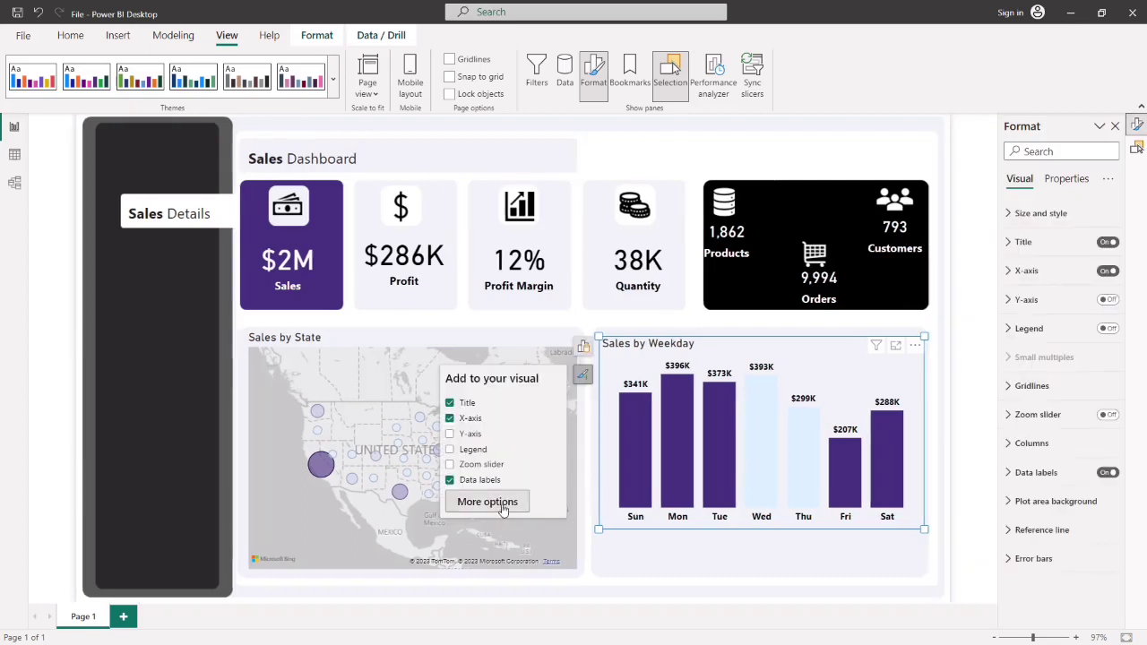
click(1038, 454)
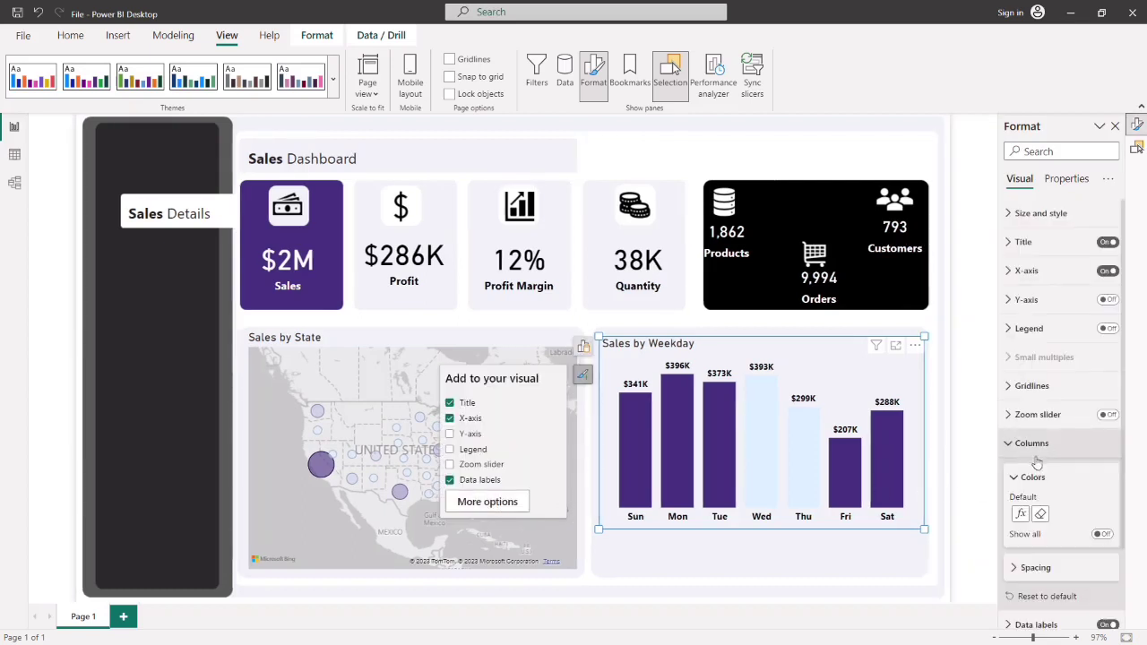
click(1022, 515)
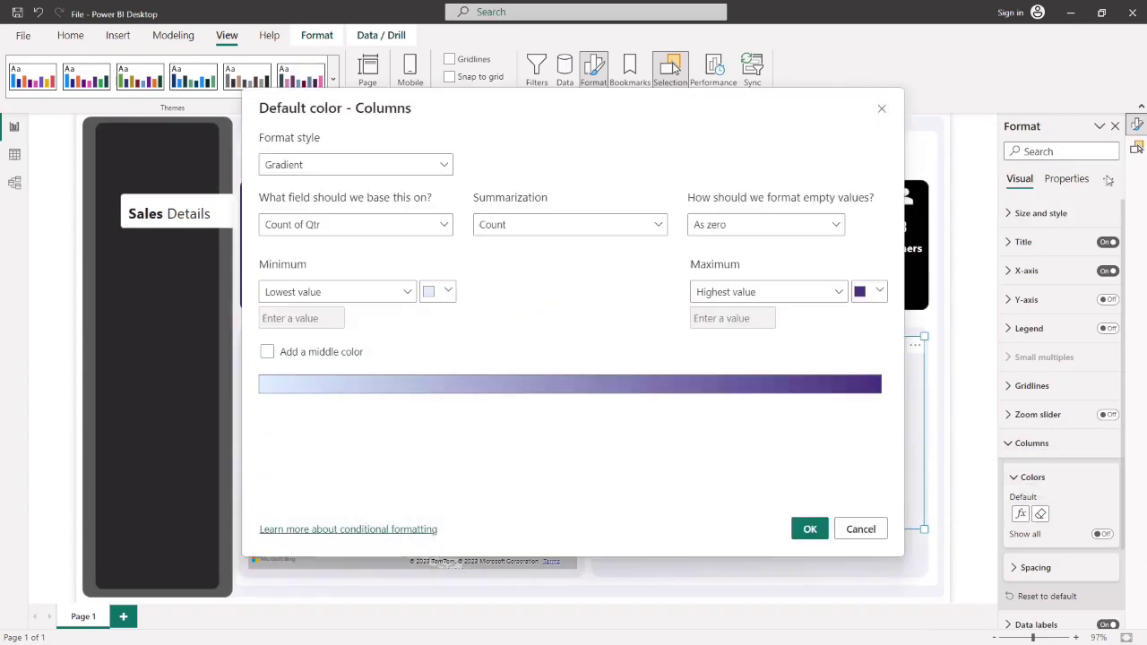
click(438, 225)
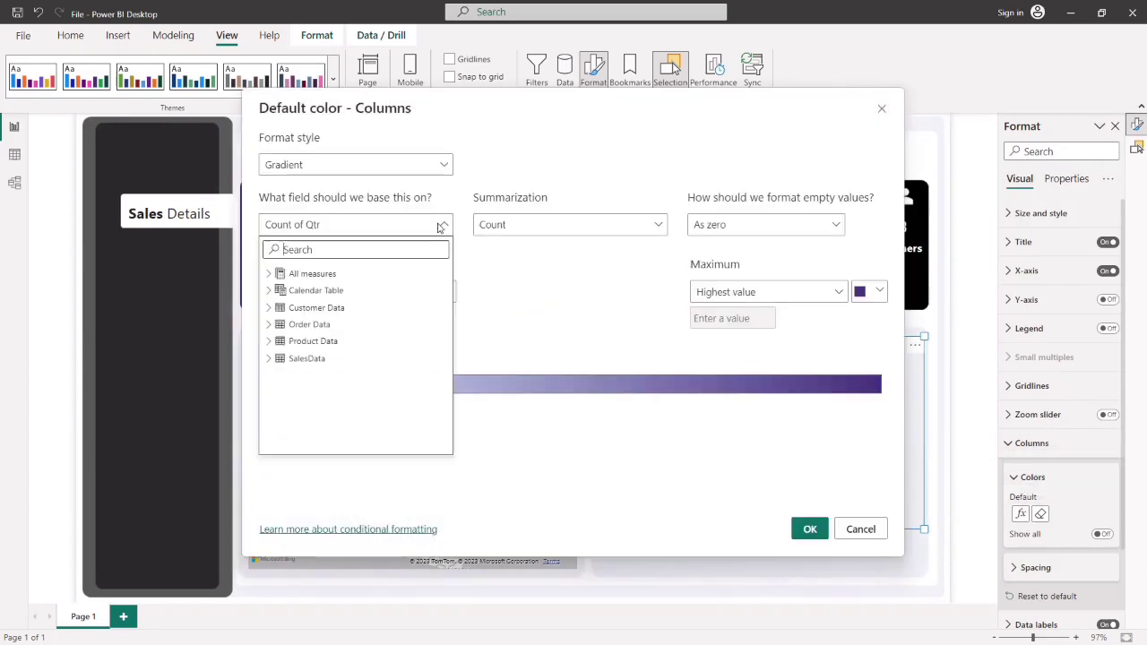
click(269, 274)
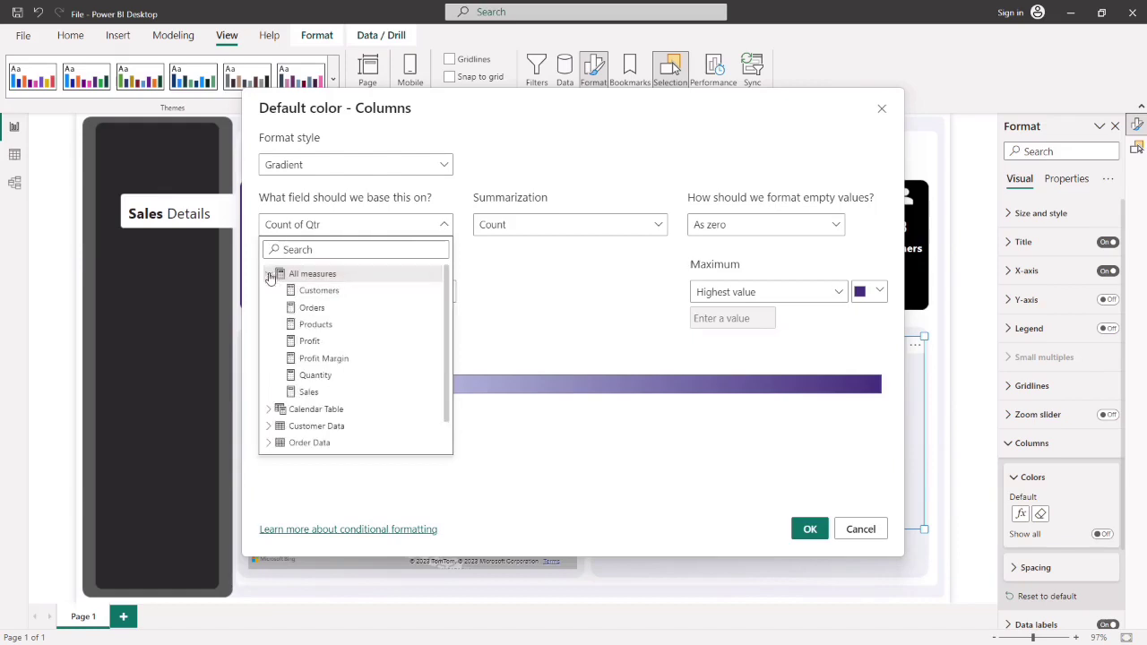
click(314, 389)
click(808, 529)
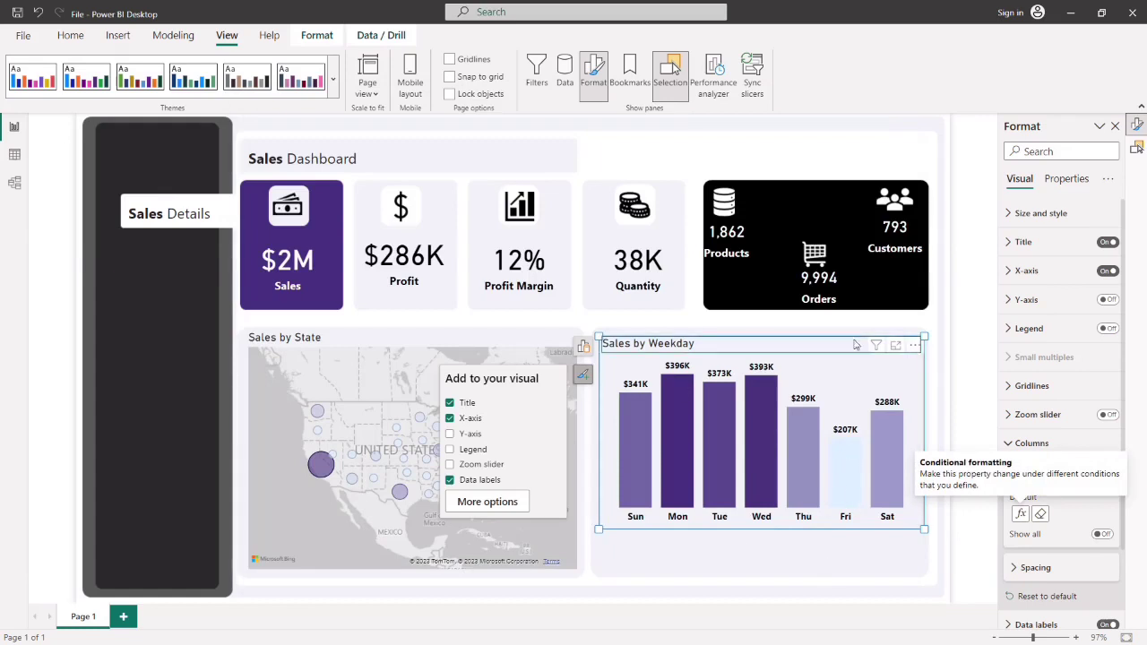
- Switch the visible chart in Group 1 from Sales by Weekday to Sales by Qtr, and finally to Sales by Year
click(1136, 148)
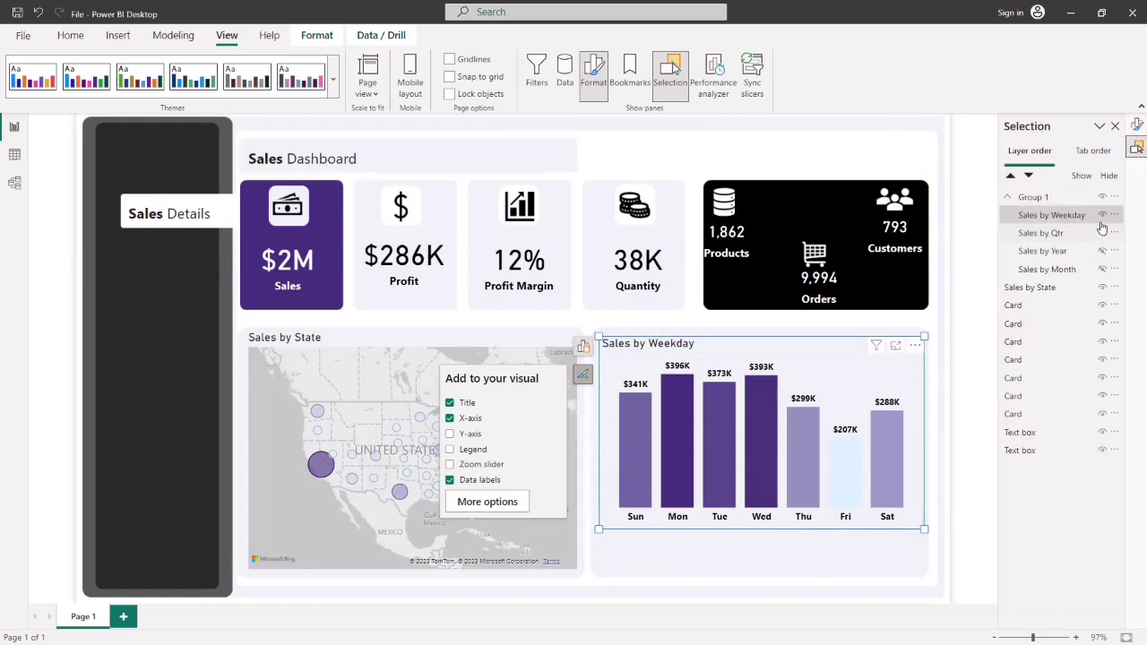
click(1103, 217)
click(1103, 234)
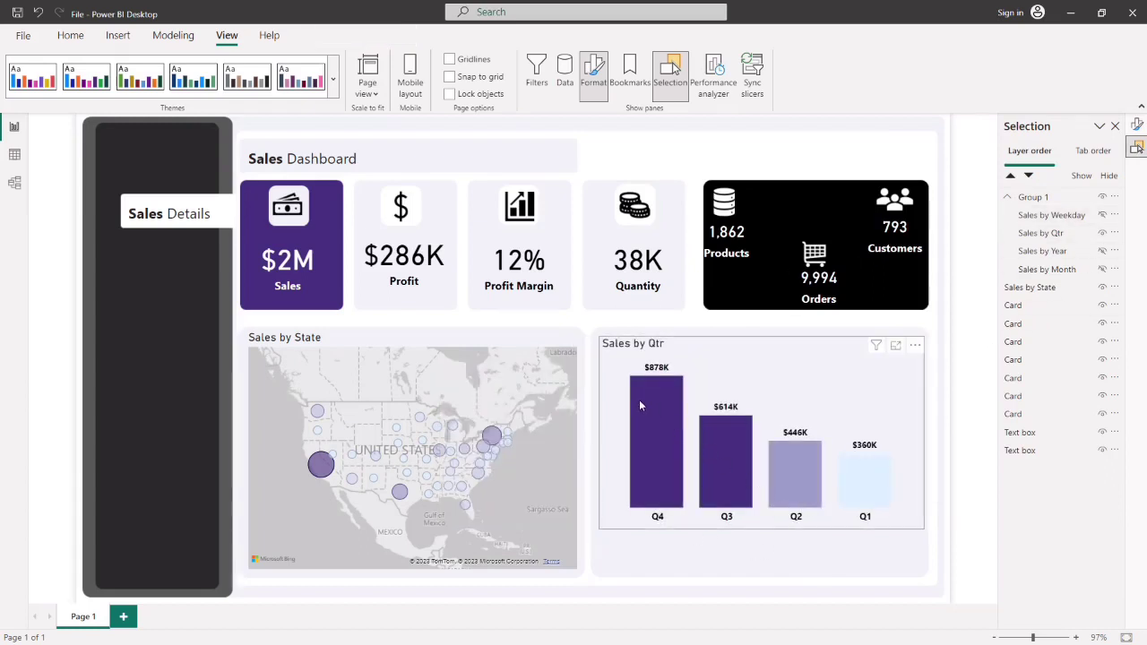
click(1103, 233)
click(1104, 252)
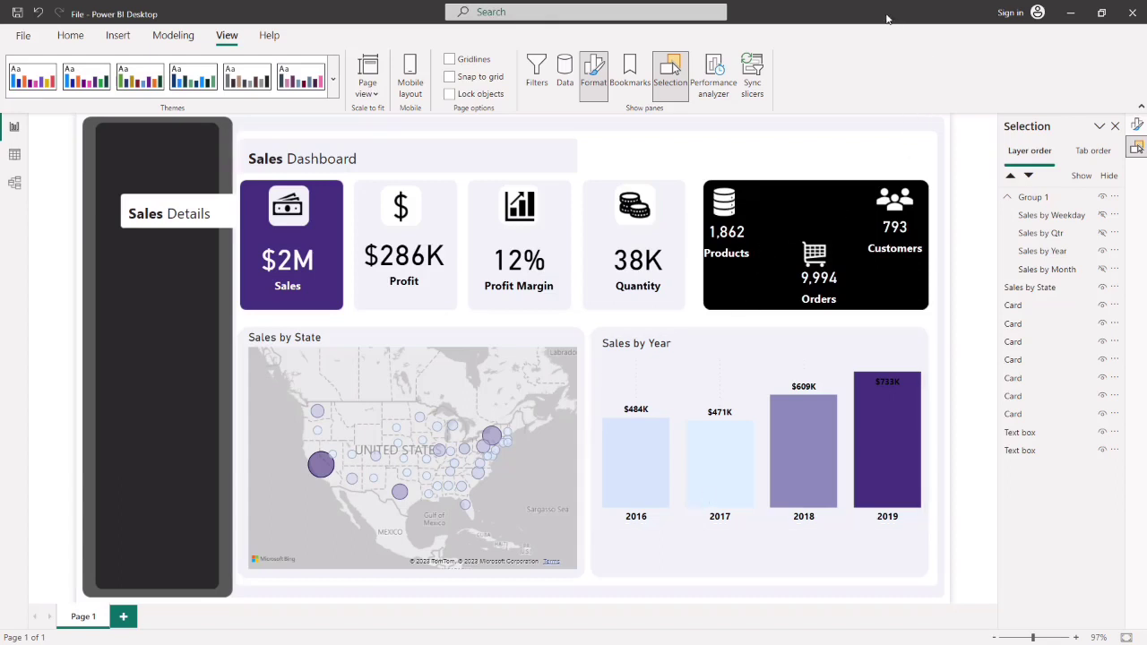
- Insert a blank button and place it in the white area beside the Sales Dashboard title
click(118, 35)
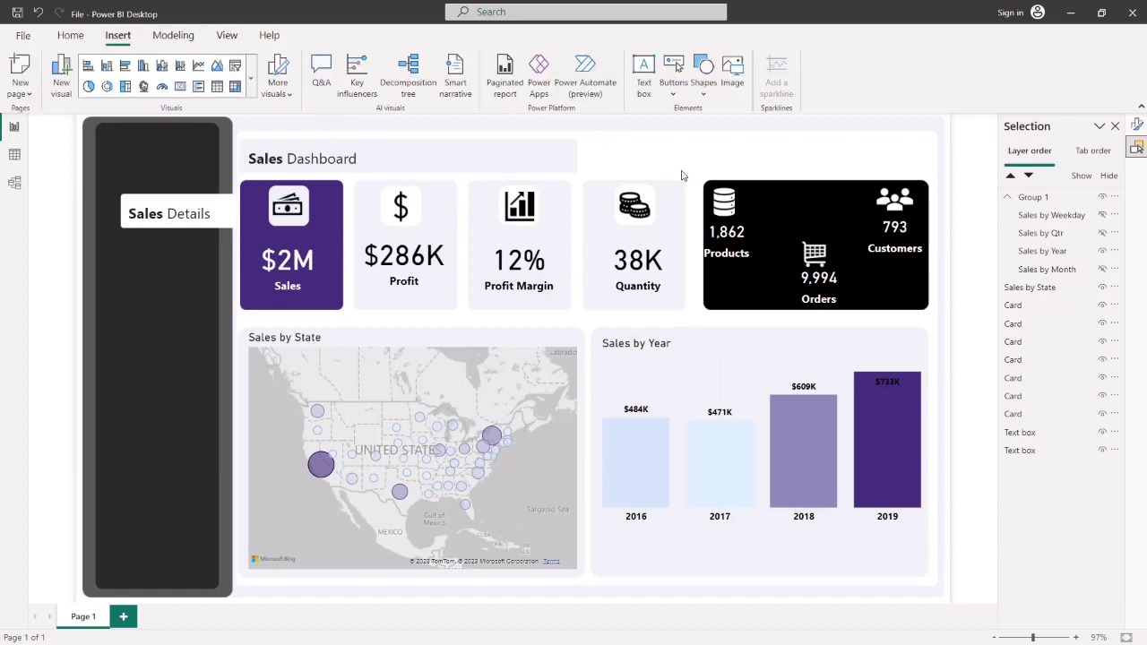
click(674, 93)
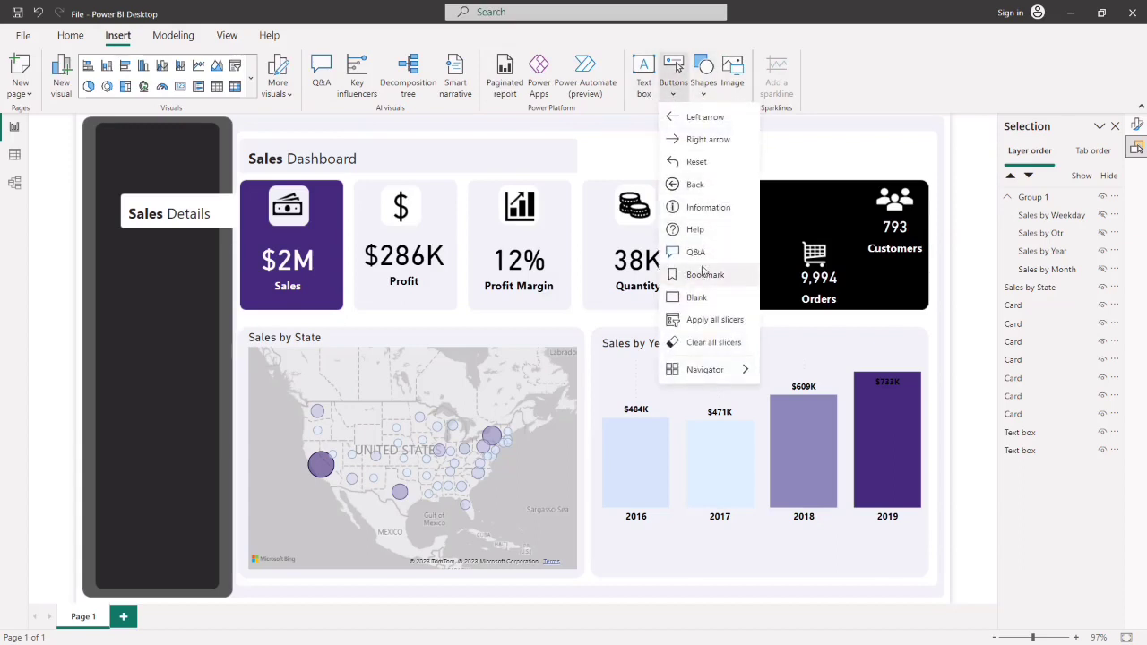
click(698, 298)
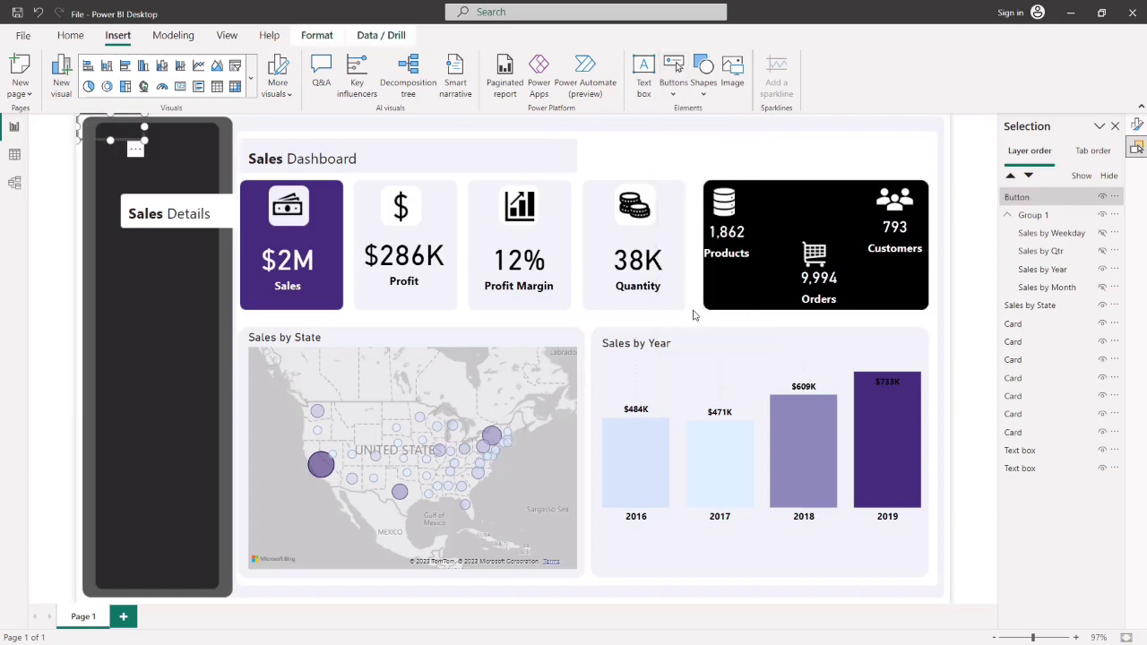
drag(99, 143, 663, 176)
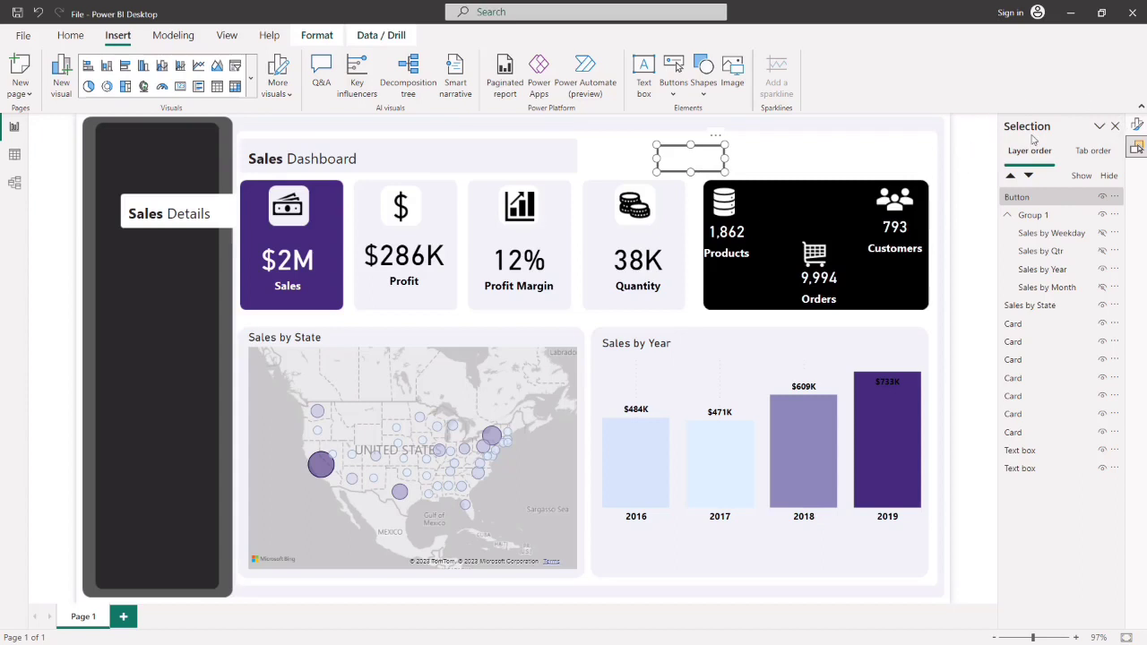
- Round the corners of the blank button's rectangle shape to 12 px
click(227, 38)
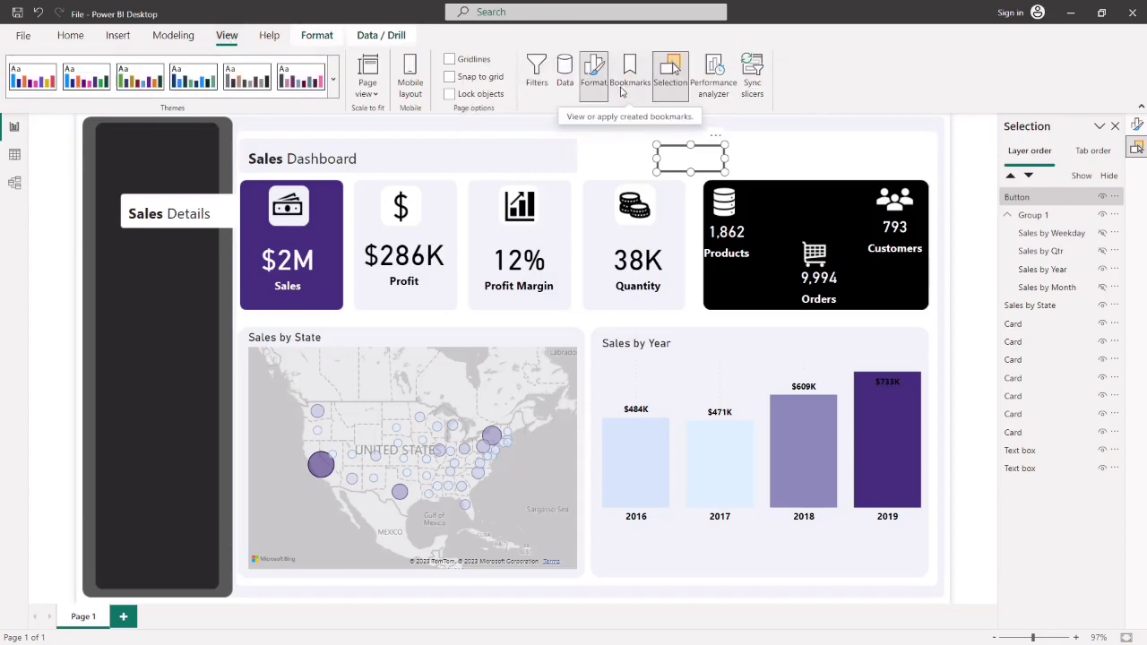
click(1136, 125)
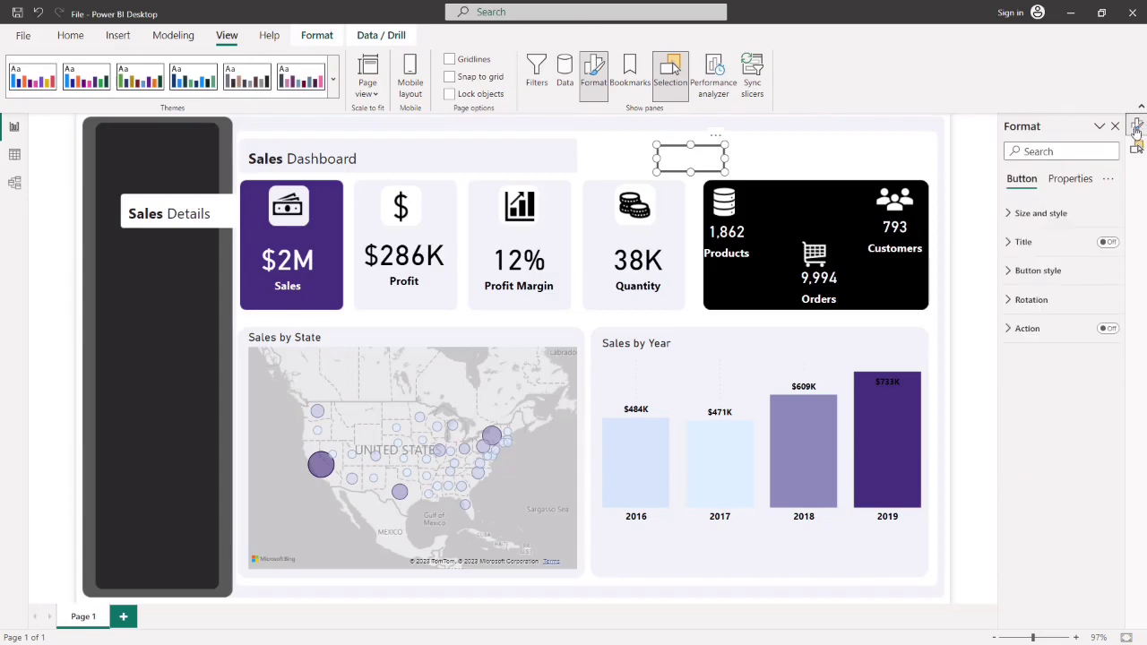
click(1020, 273)
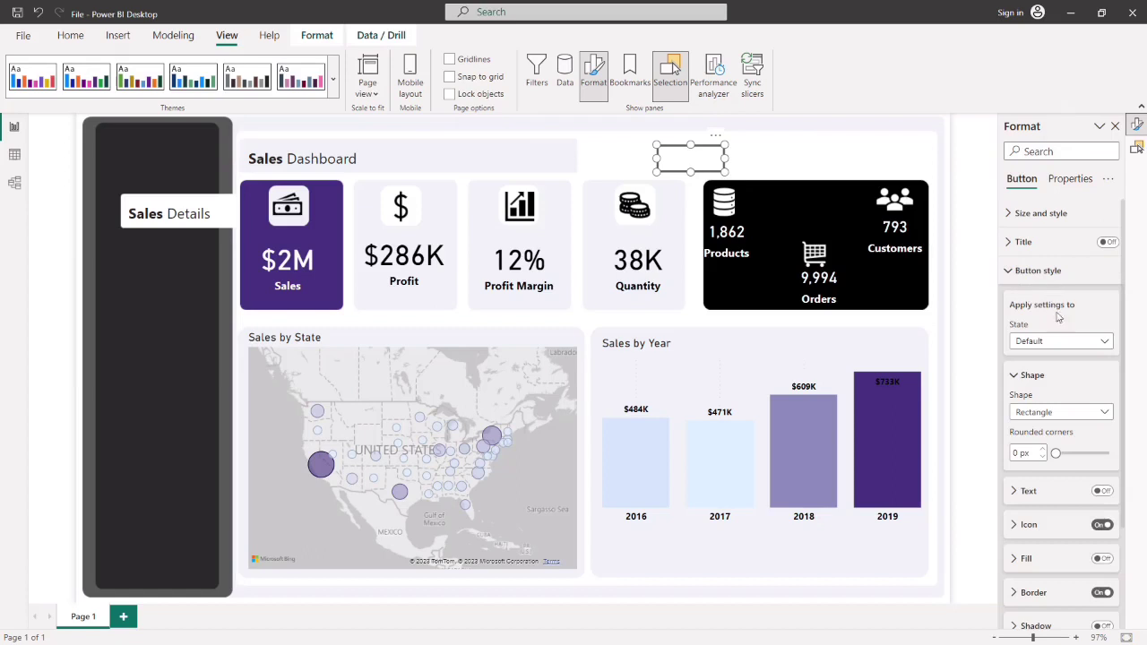
scroll(1111, 475, down, 1)
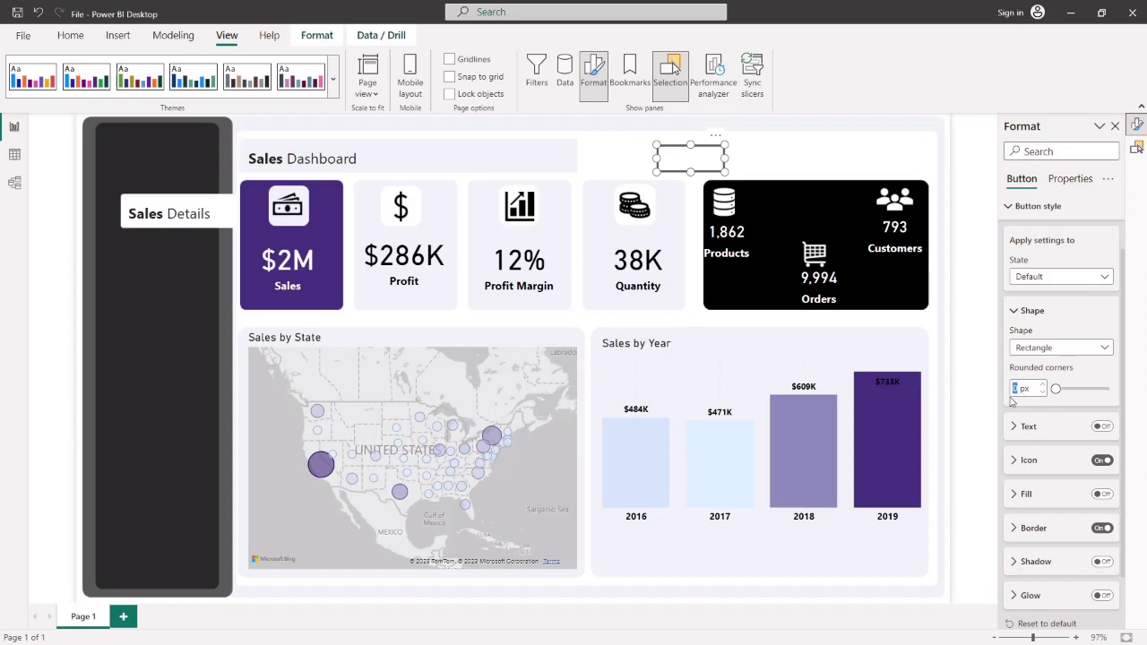
click(757, 162)
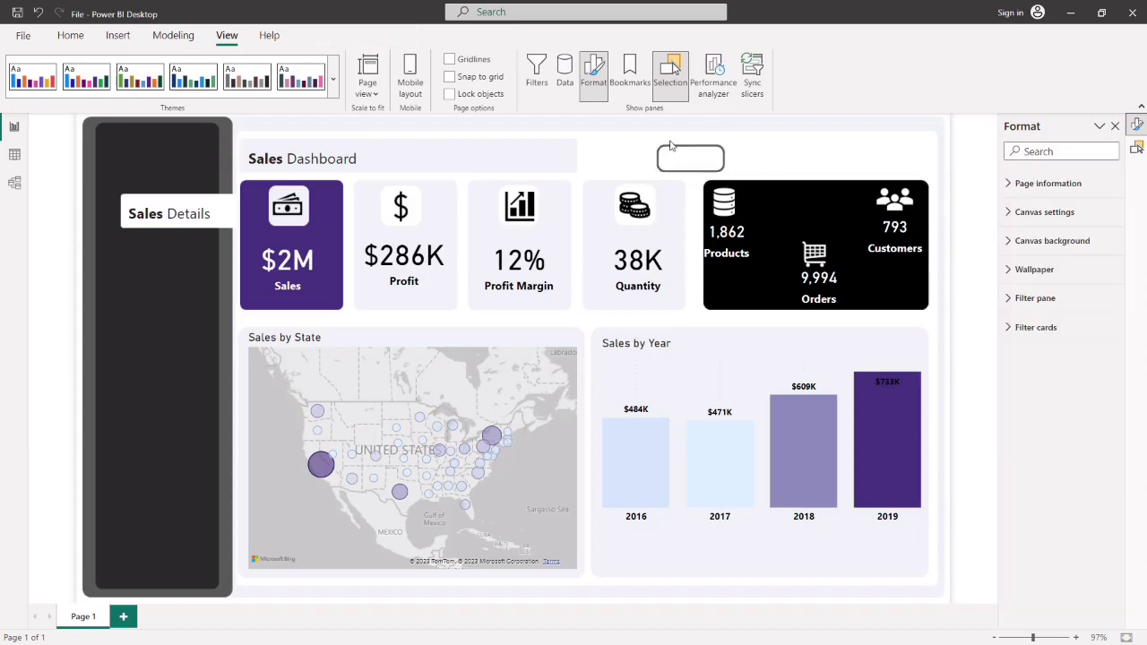
- Review the button's style settings and available states, keeping the Default state selected
click(676, 151)
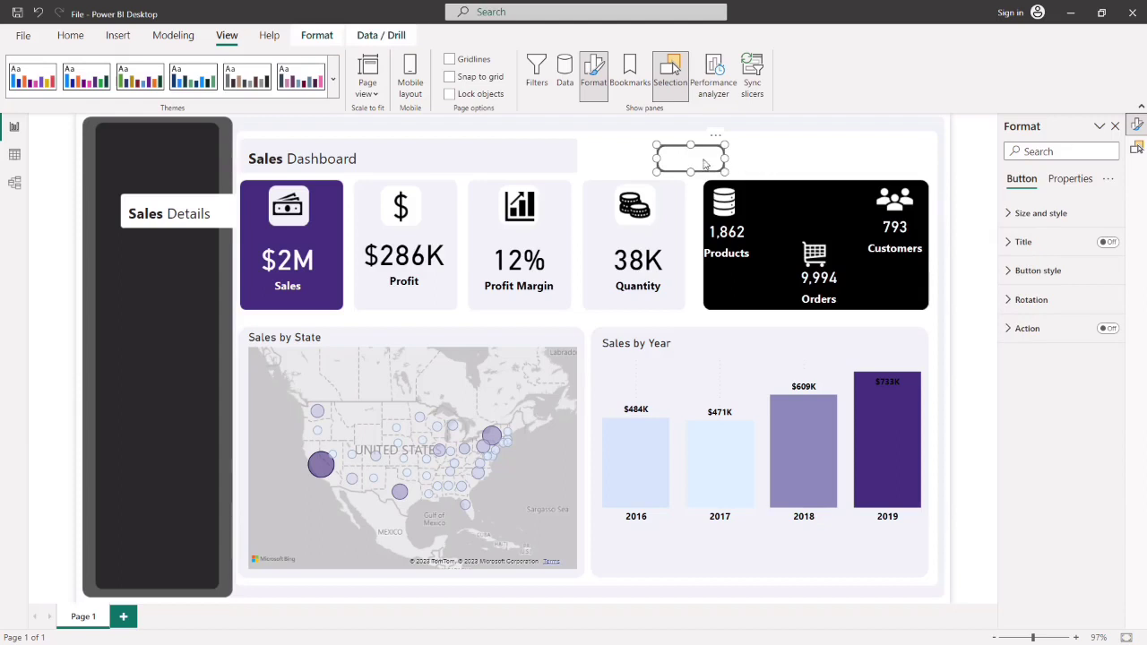
click(1024, 272)
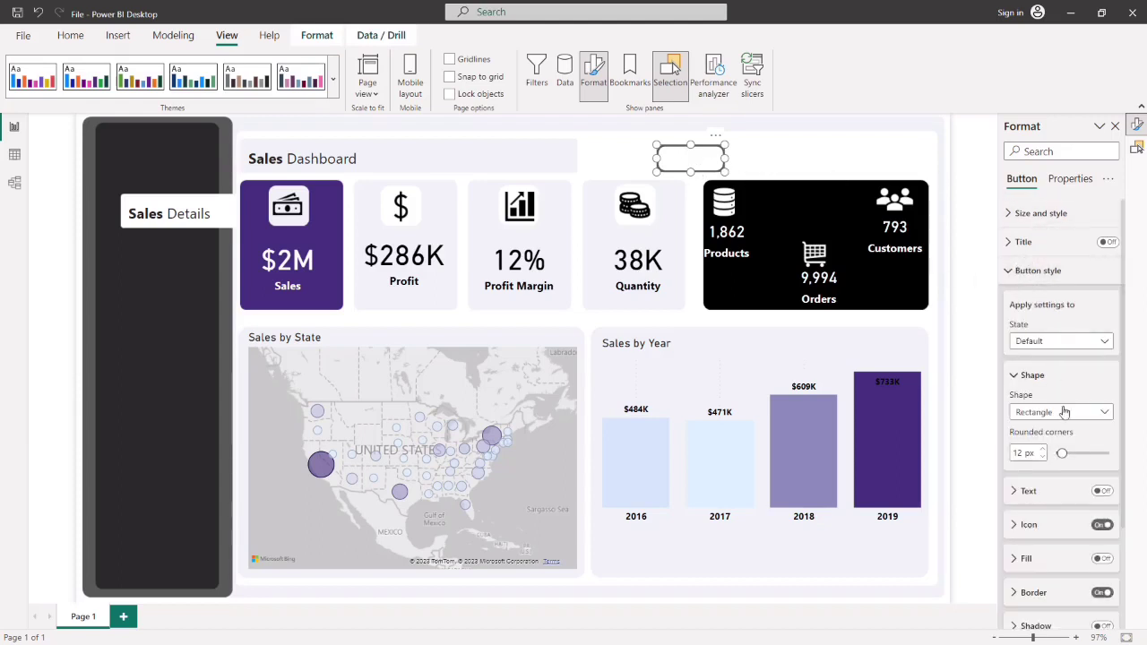
scroll(1051, 413, down, 1)
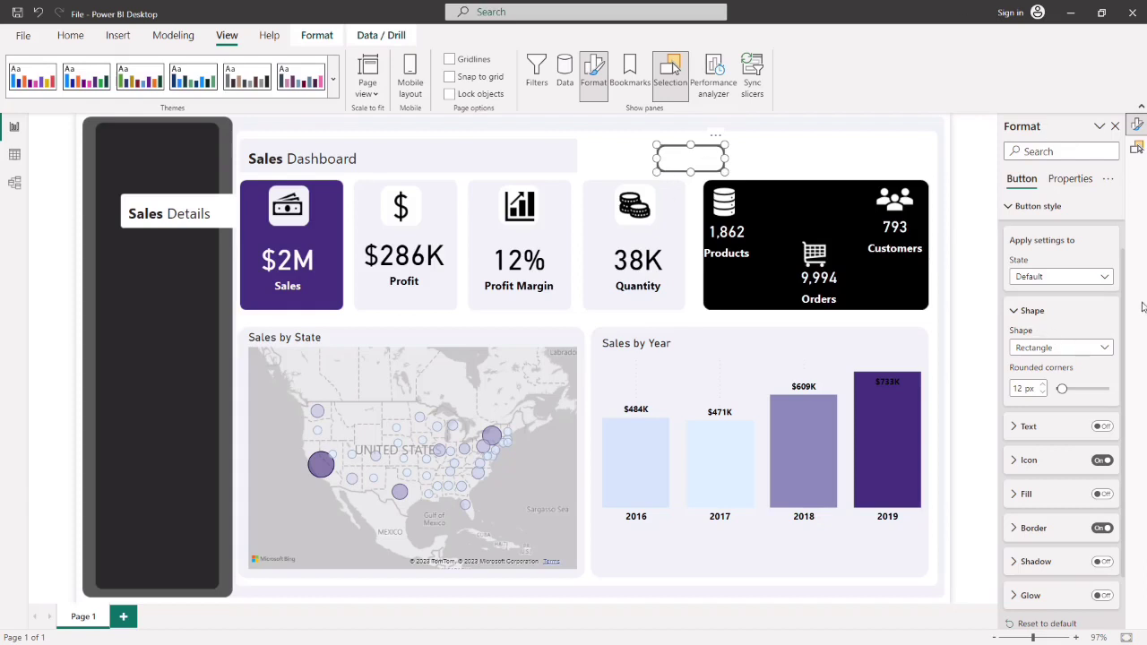
click(1018, 211)
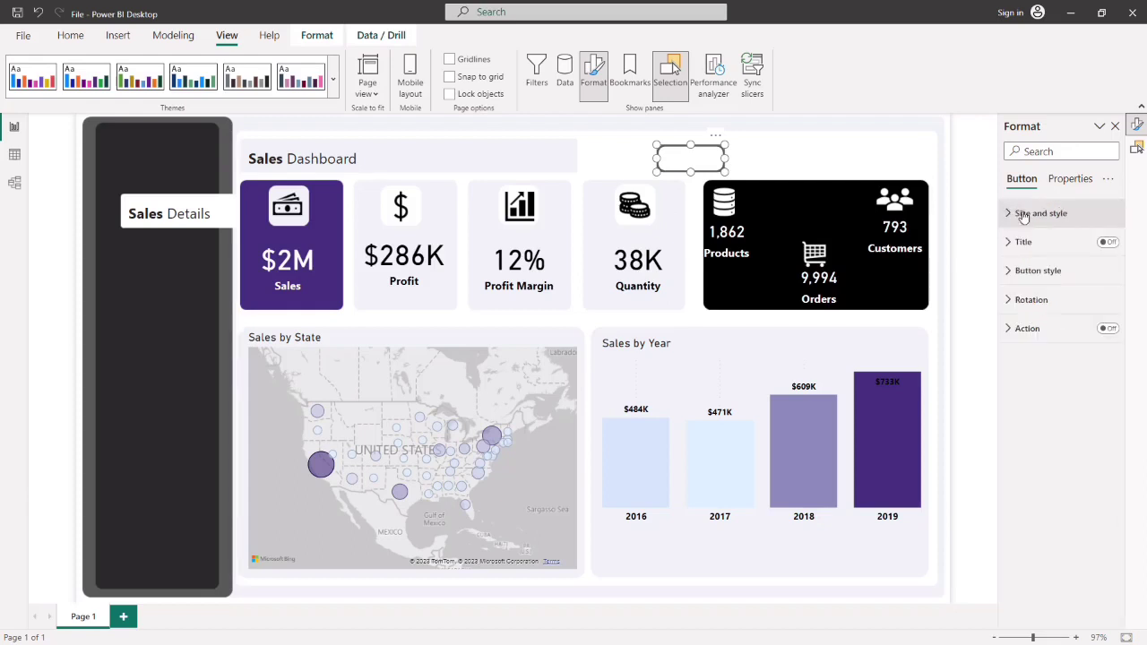
click(1016, 273)
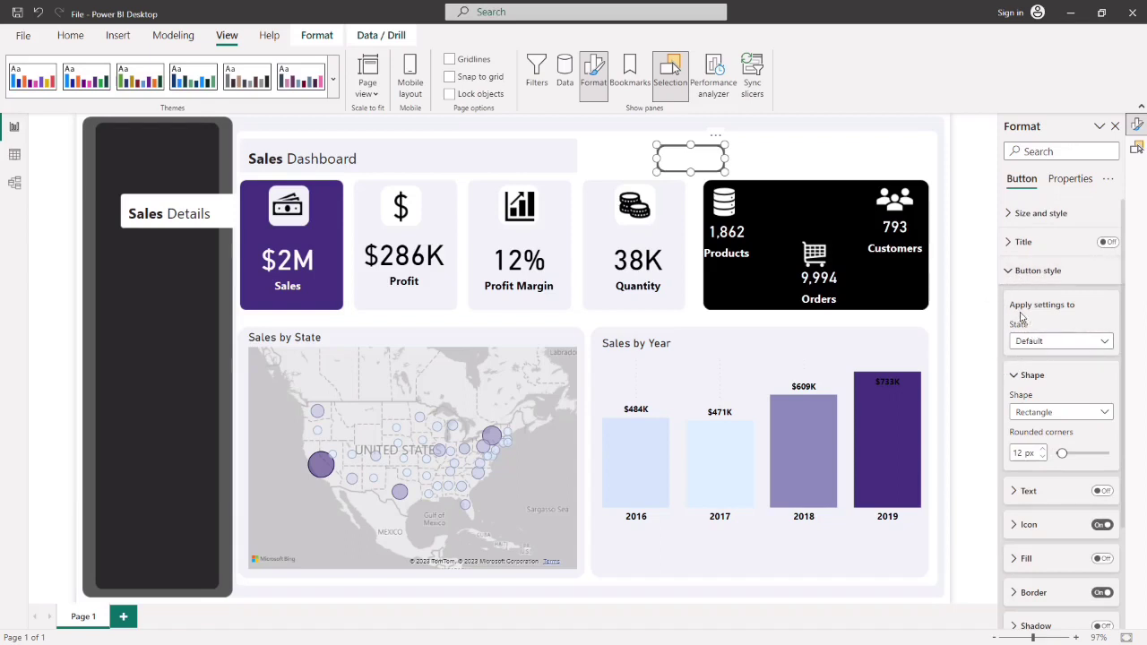
click(1080, 341)
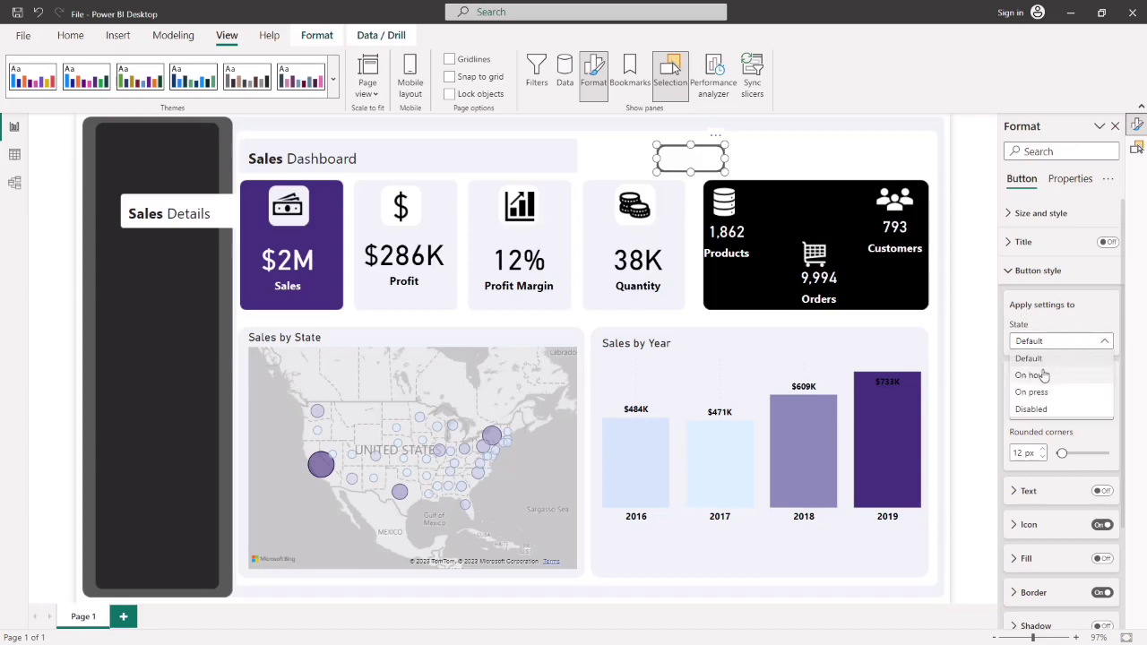
click(1039, 344)
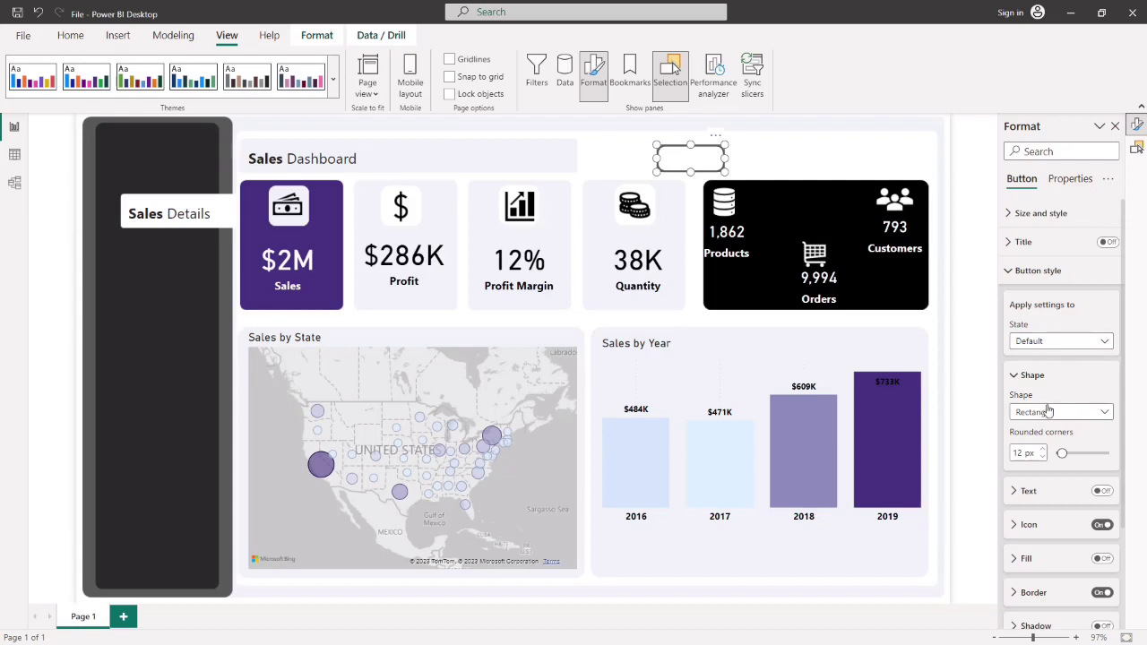
- Turn on the button's fill for the Default state and give it a grey theme color
scroll(1055, 354, down, 2)
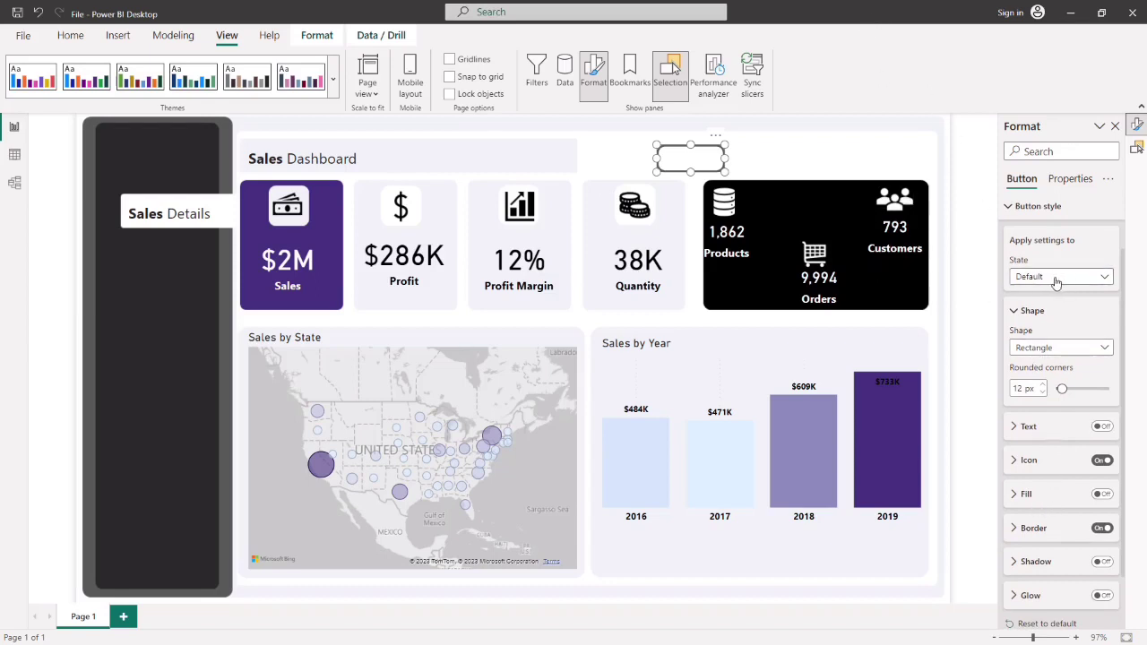
click(1100, 498)
scroll(1055, 494, down, 1)
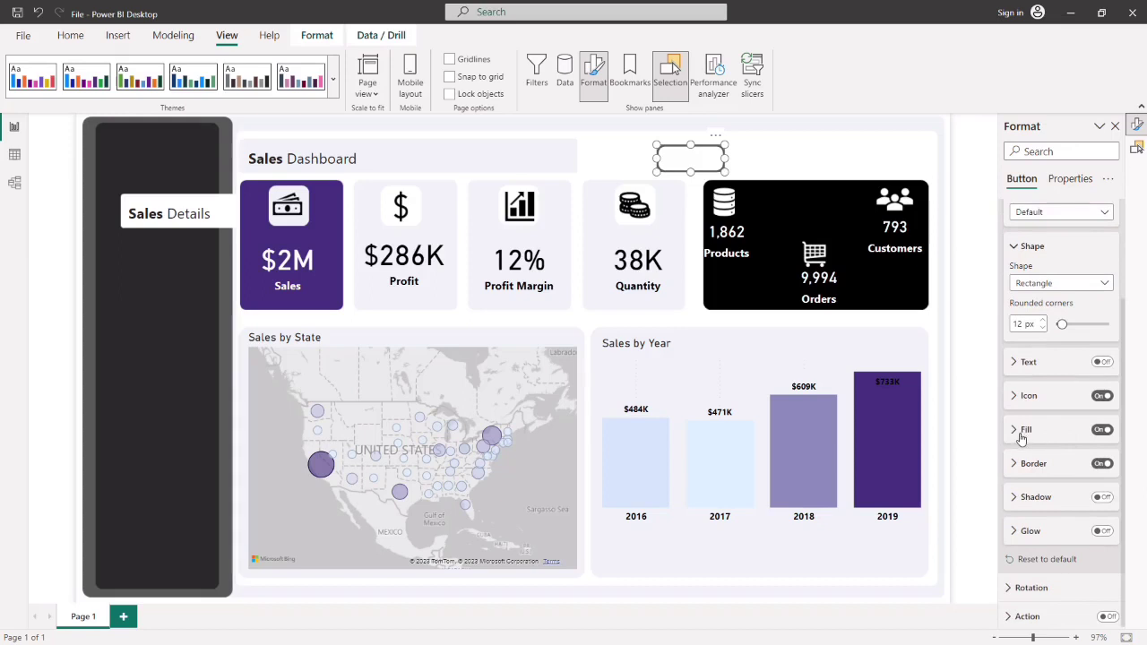
click(1020, 432)
scroll(1024, 435, down, 1)
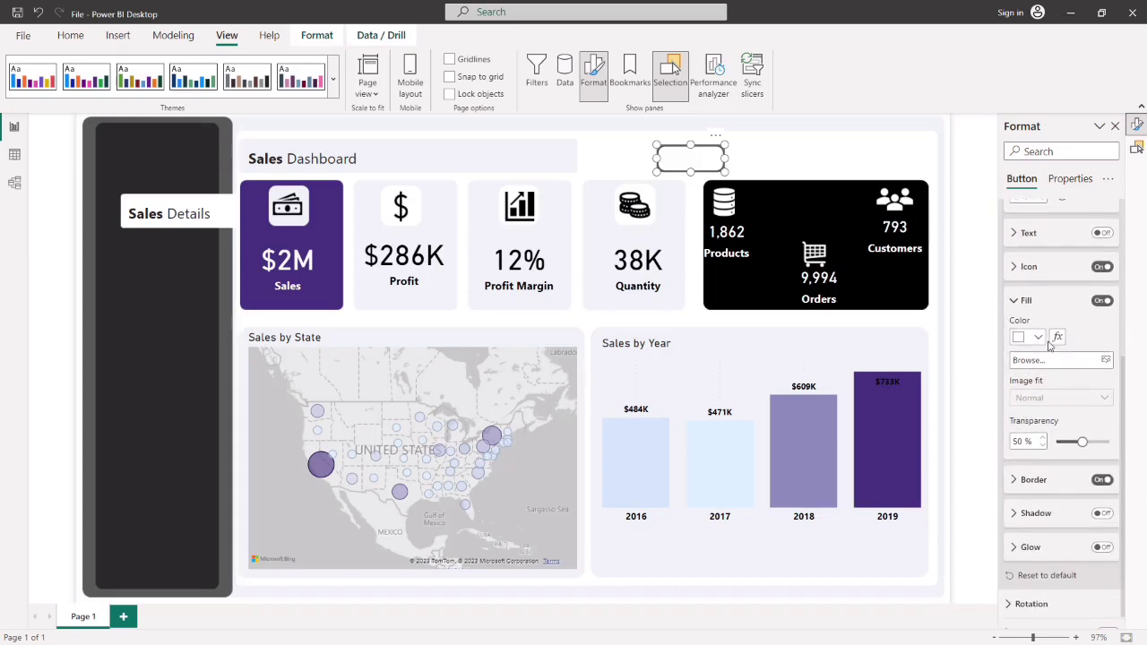
click(1040, 338)
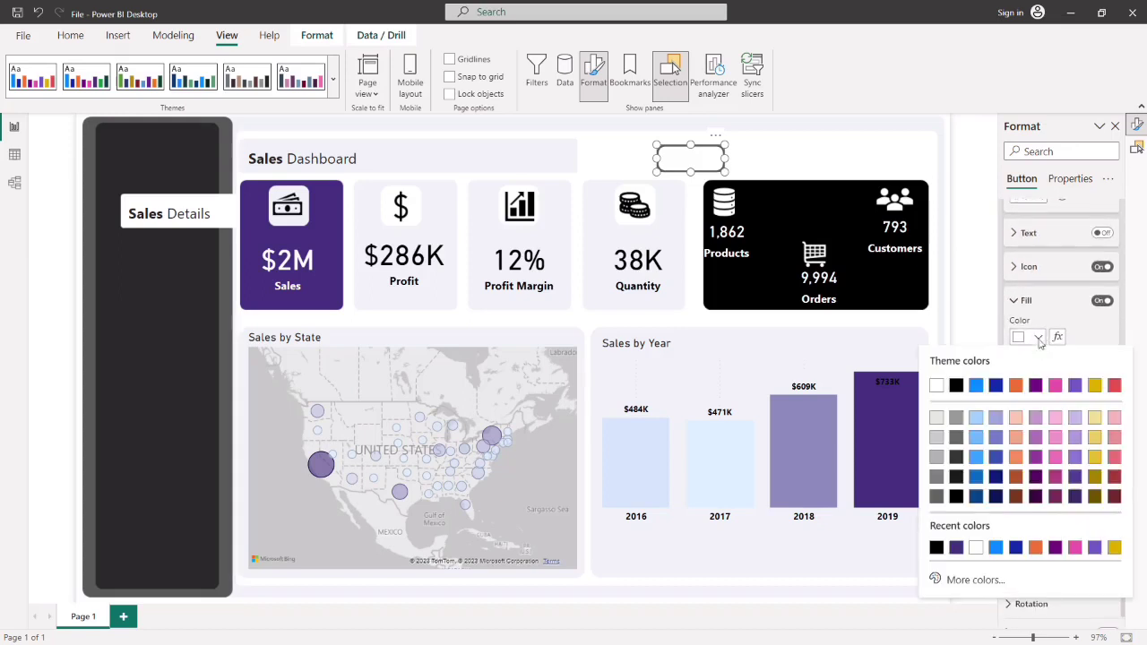
click(960, 423)
click(827, 168)
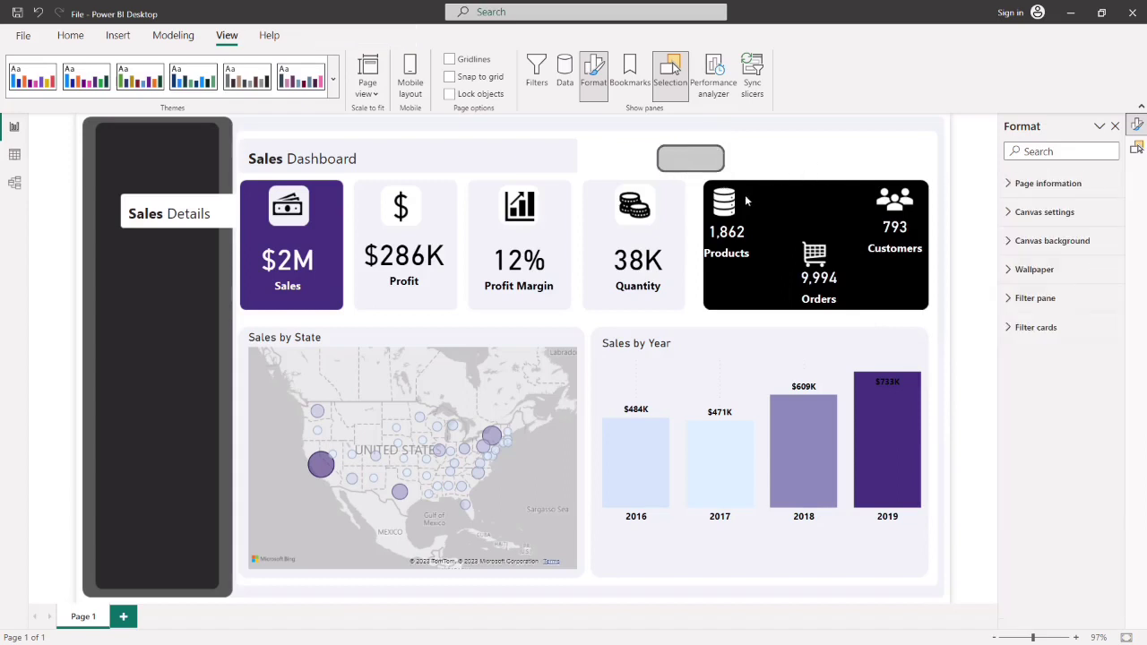
click(668, 167)
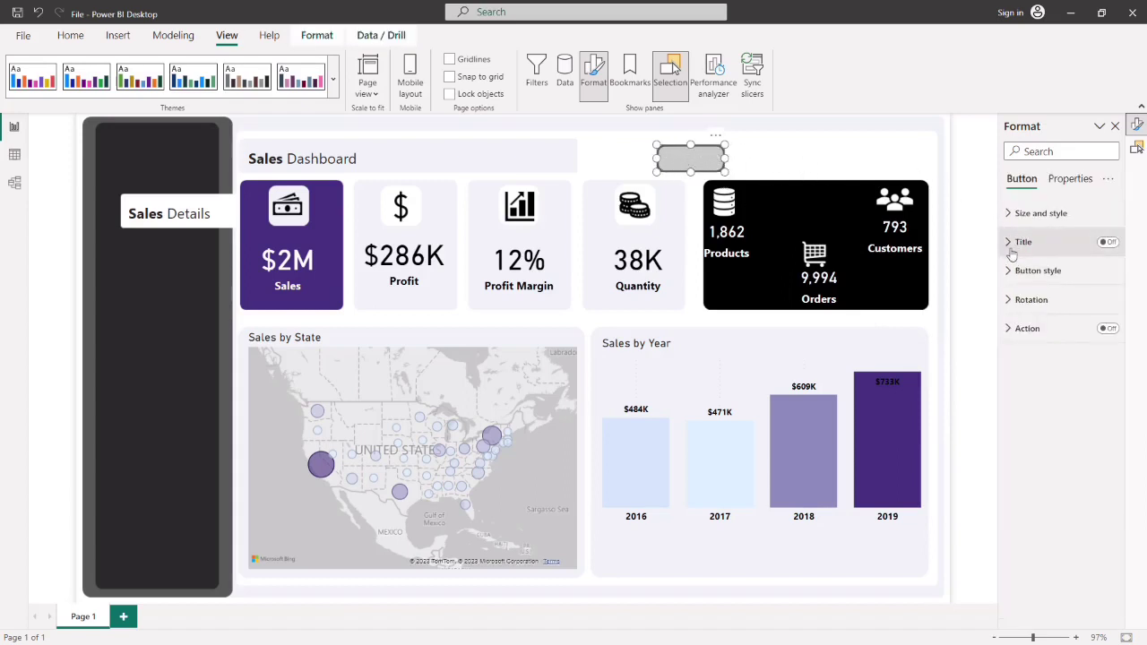
- Turn off the grey button's border for the Default state
click(1037, 273)
scroll(1049, 389, down, 3)
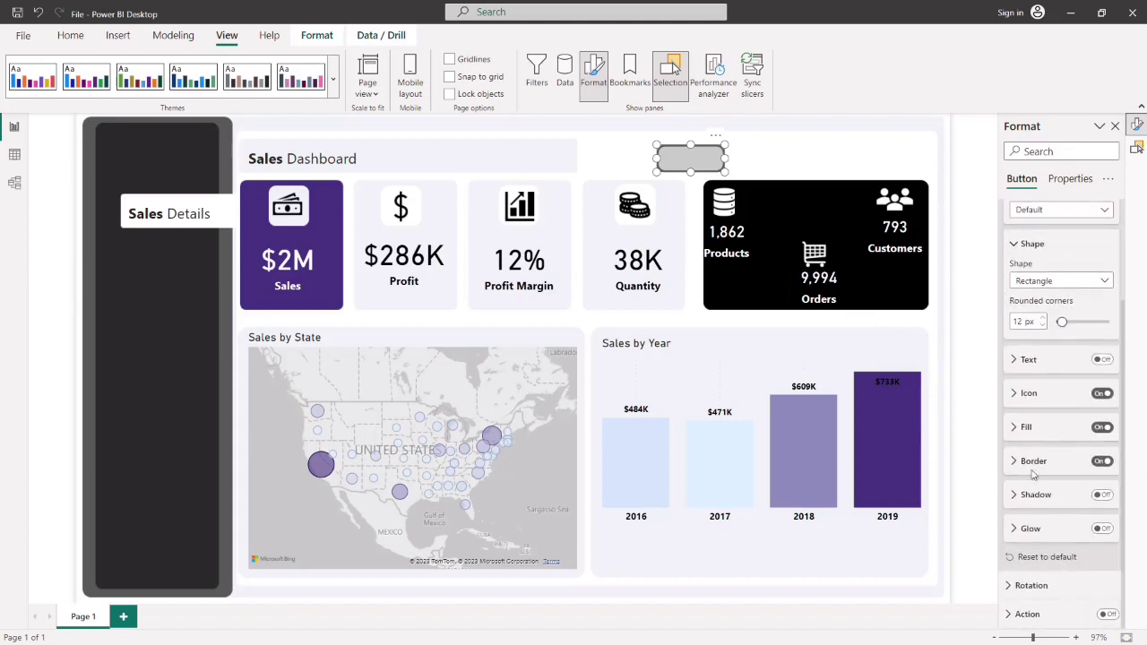
click(1103, 463)
click(847, 160)
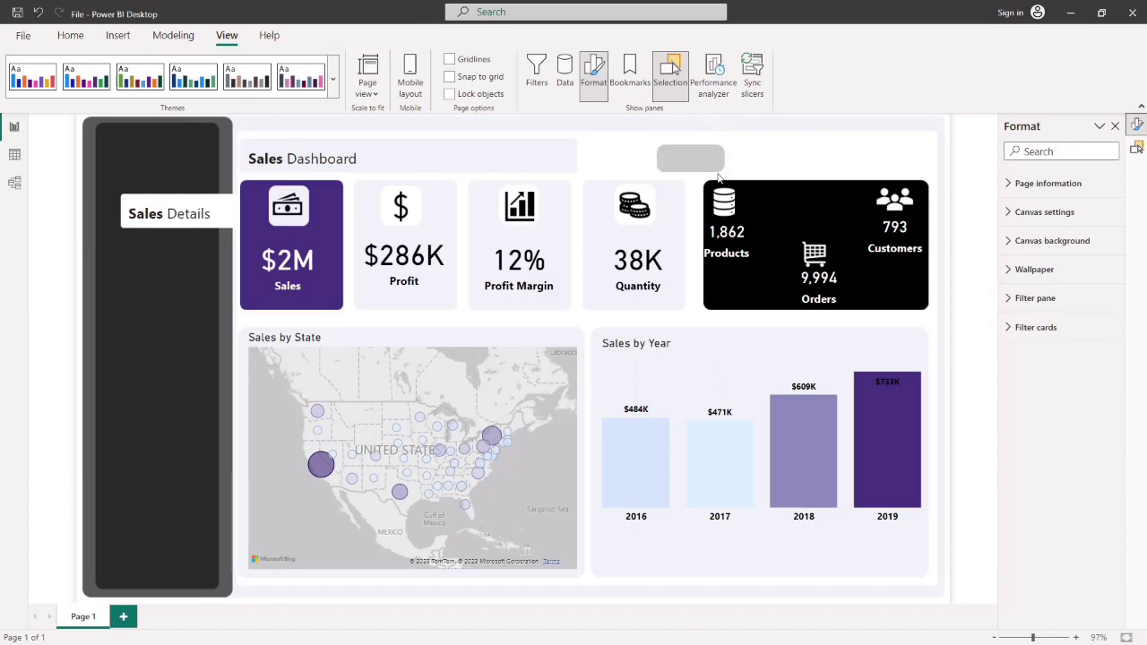
- Move the grey button into the empty area beneath the Sales by Year chart, below the 2016 column
key(ctrl+z)
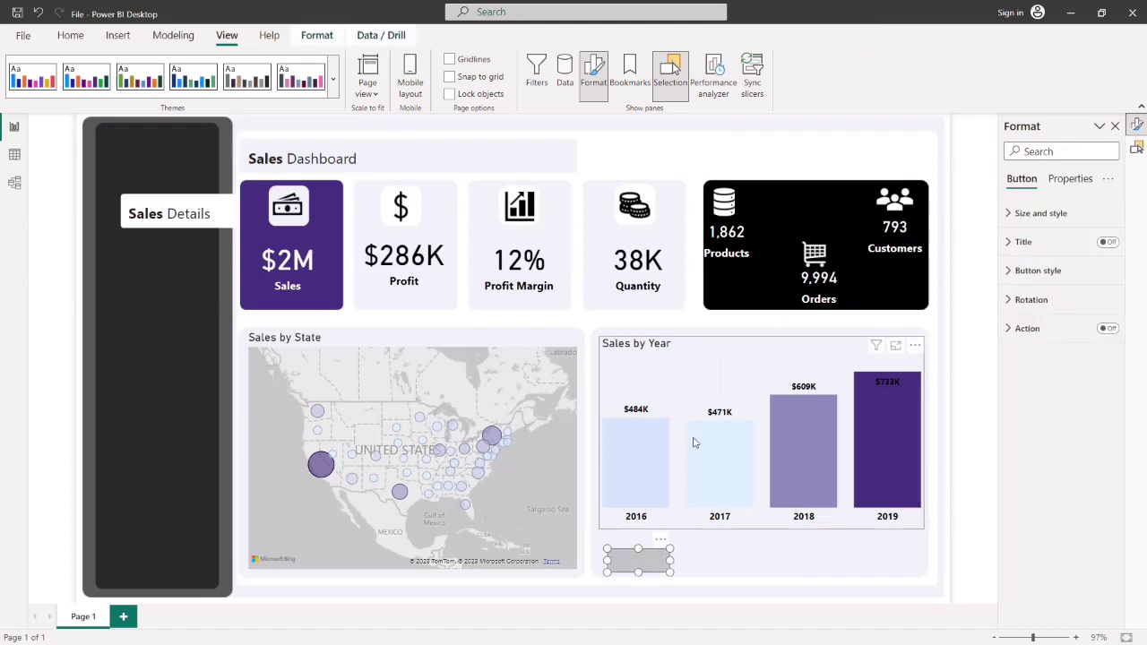
mouse_move(641, 564)
mouse_down()
mouse_move(657, 566)
mouse_move(641, 557)
mouse_up()
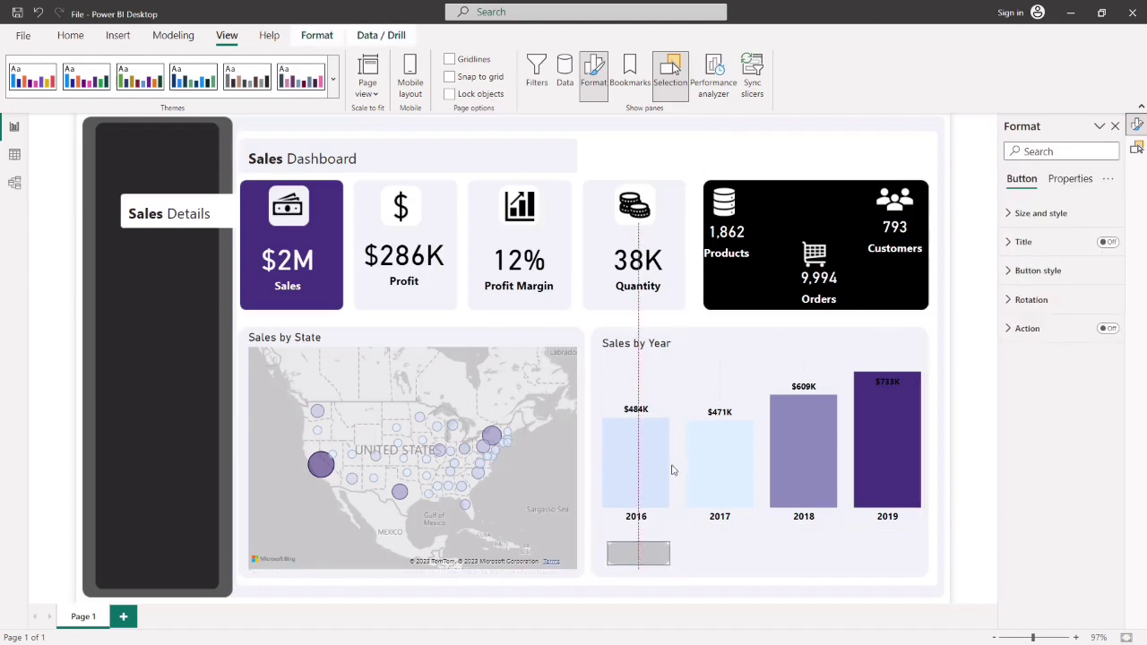
click(686, 323)
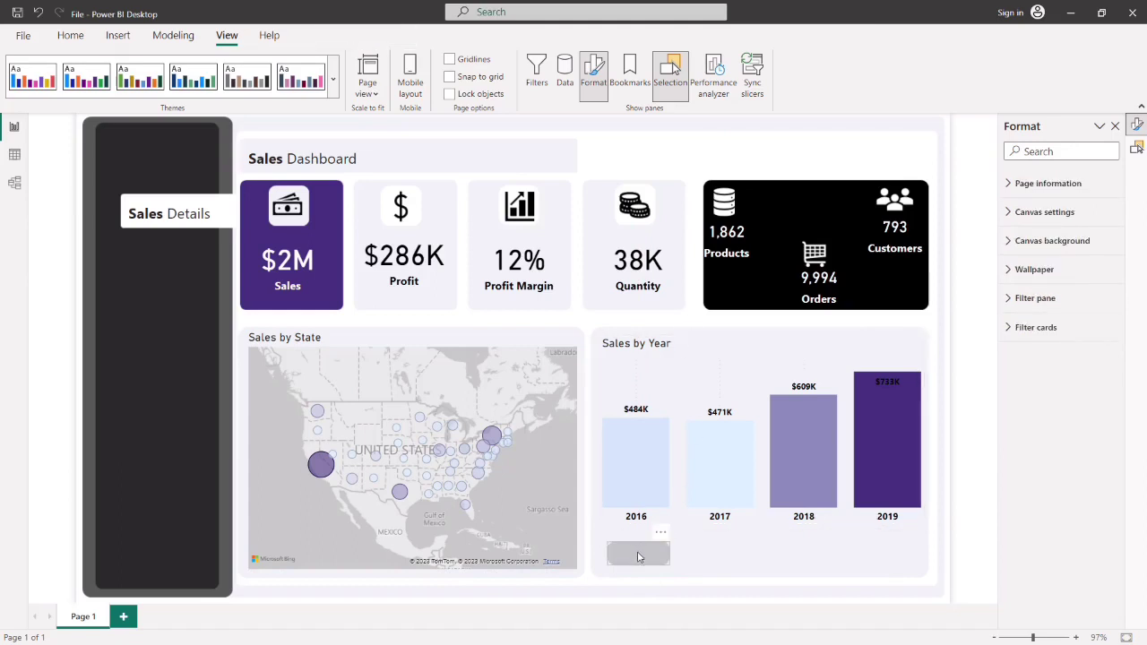
drag(633, 559, 633, 556)
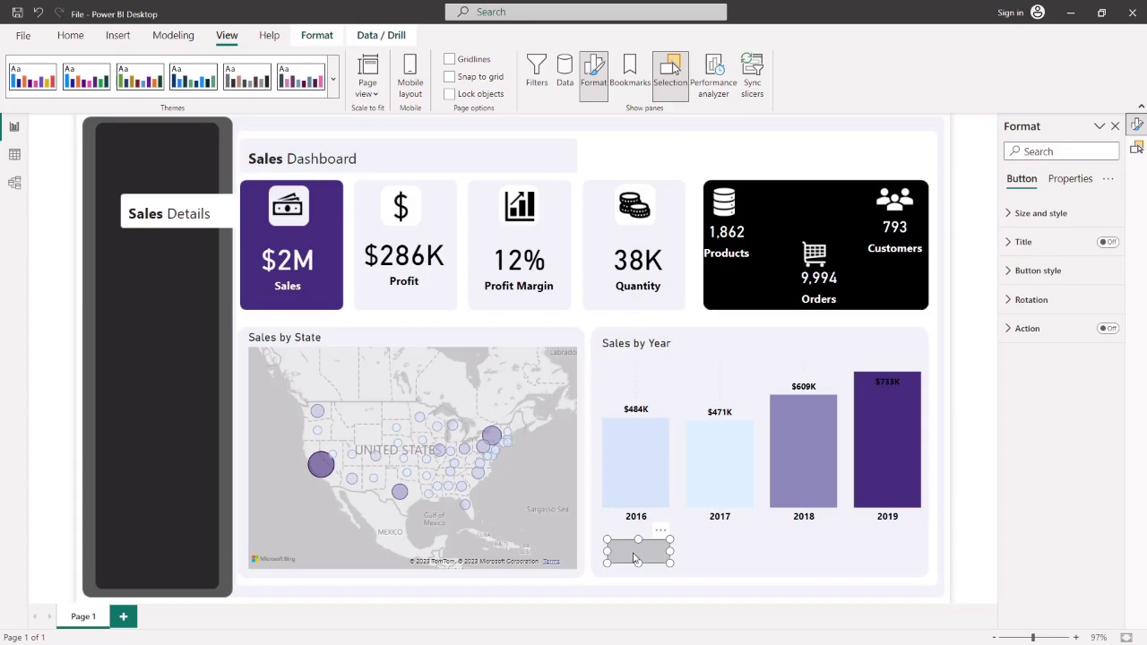
click(701, 558)
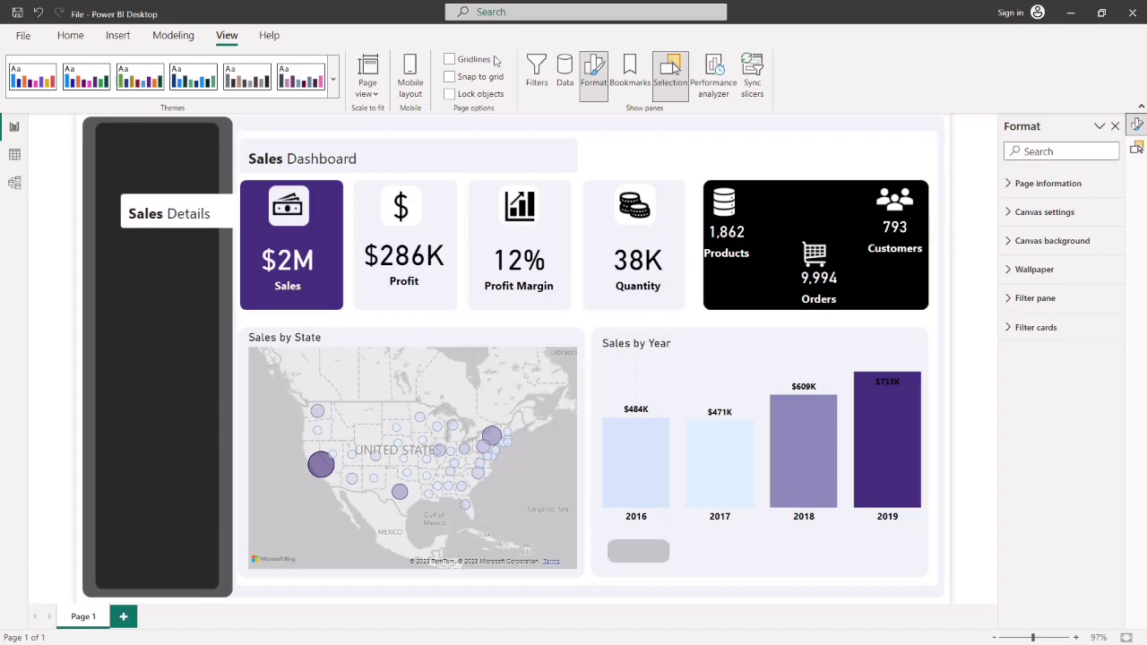
- Turn on the button's text for the Default state, label it "Month" and give it the bold Segoe UI font
click(625, 546)
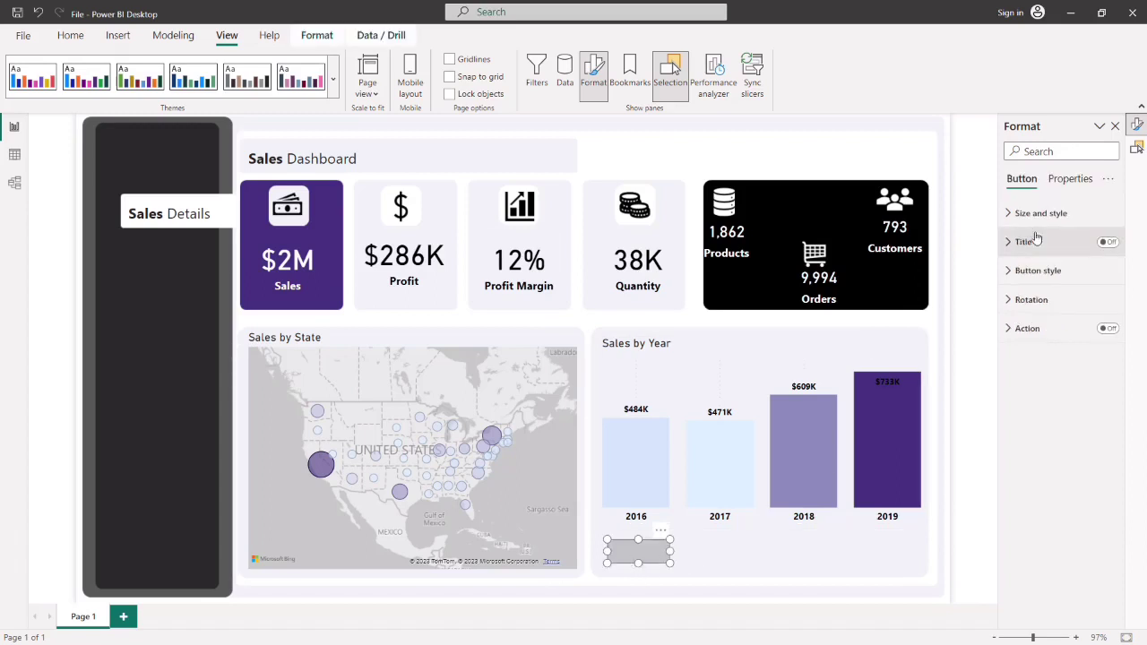
click(1029, 271)
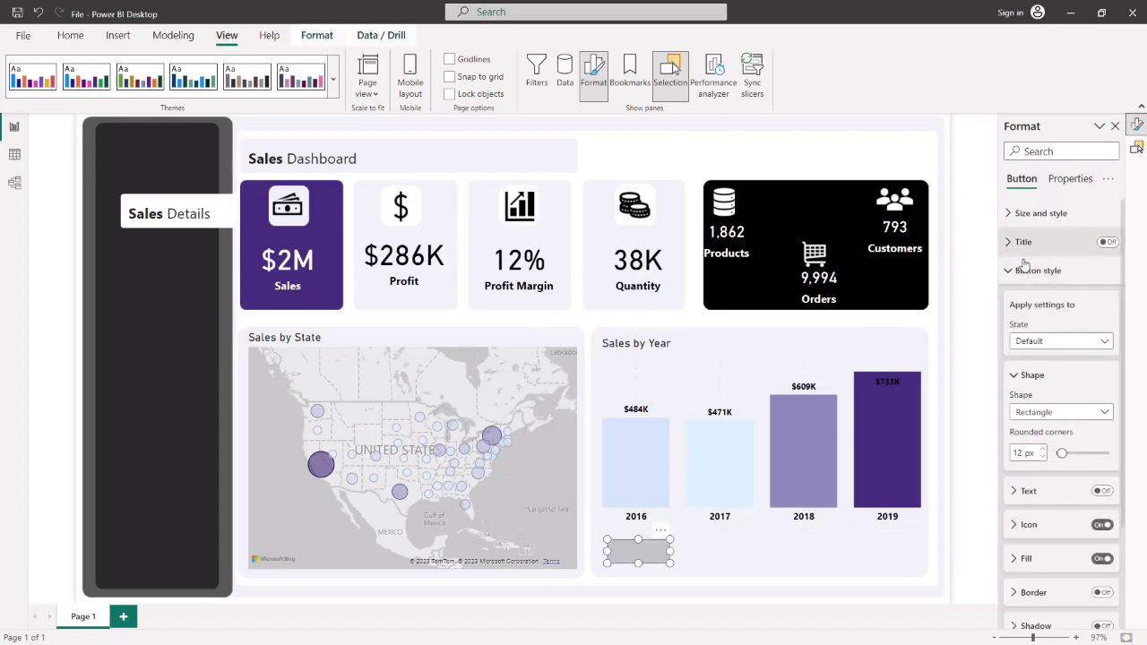
scroll(1031, 280, down, 3)
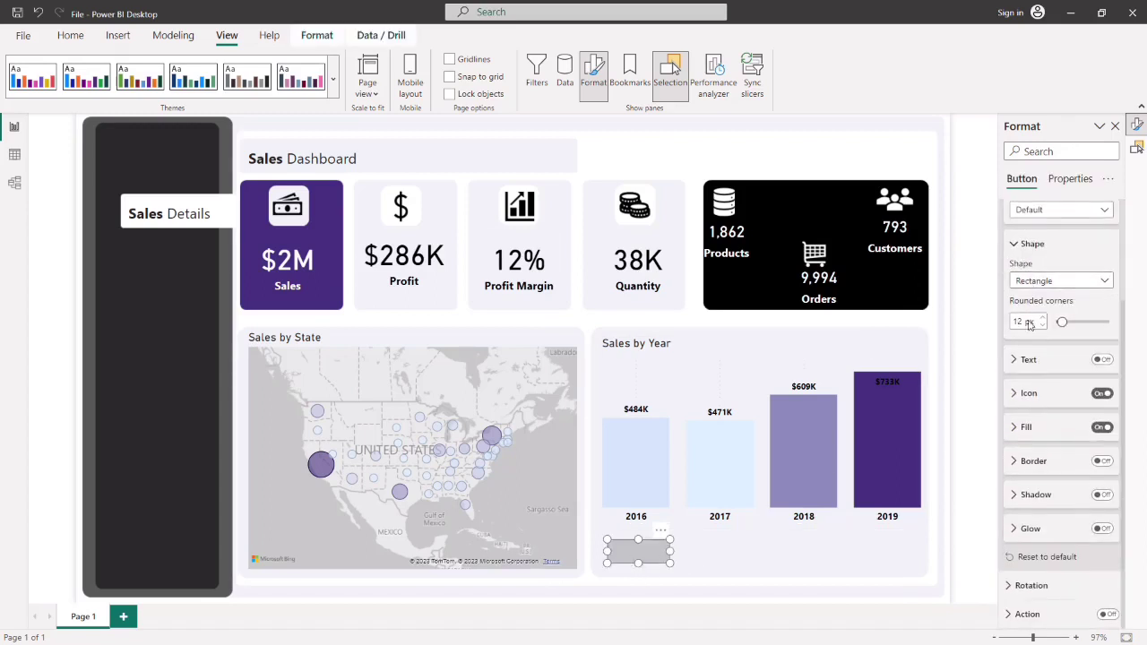
click(1102, 360)
click(1020, 360)
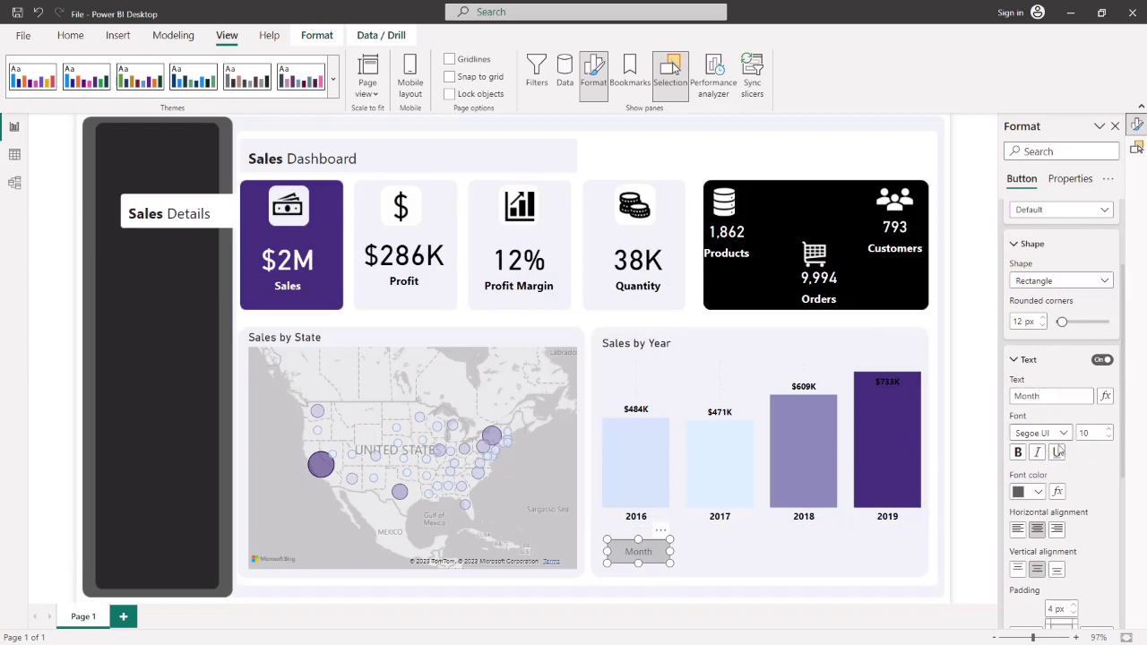
click(1040, 433)
click(1042, 363)
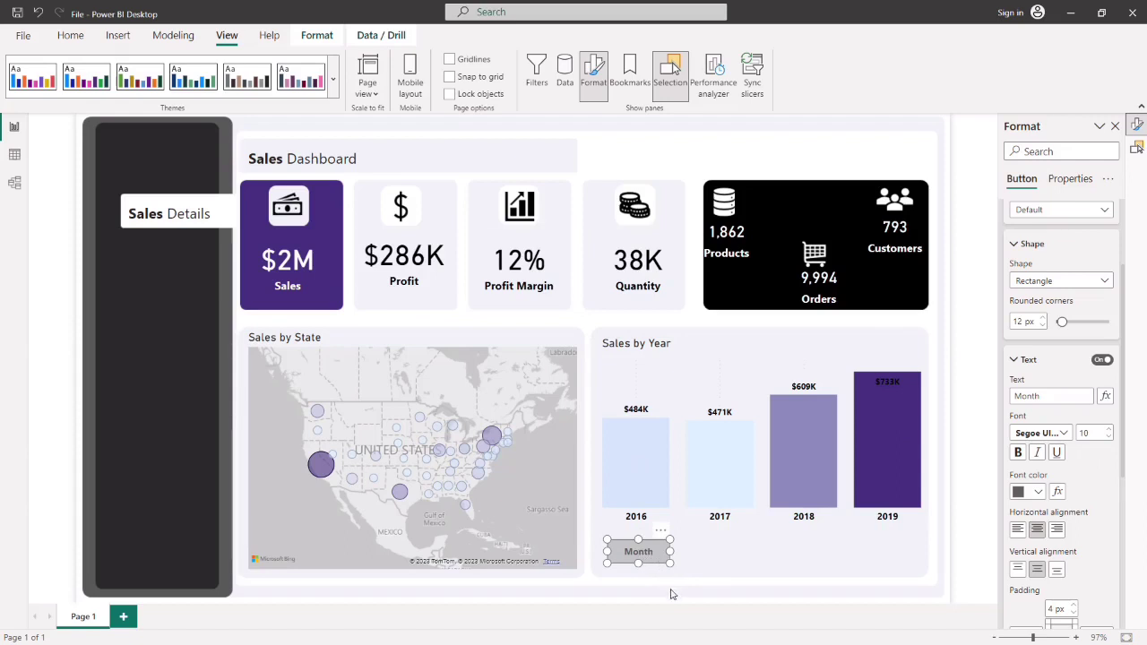
- Set the Month button's text size to 15 for the On hover state and shift the button slightly to the left
click(1100, 209)
click(1067, 246)
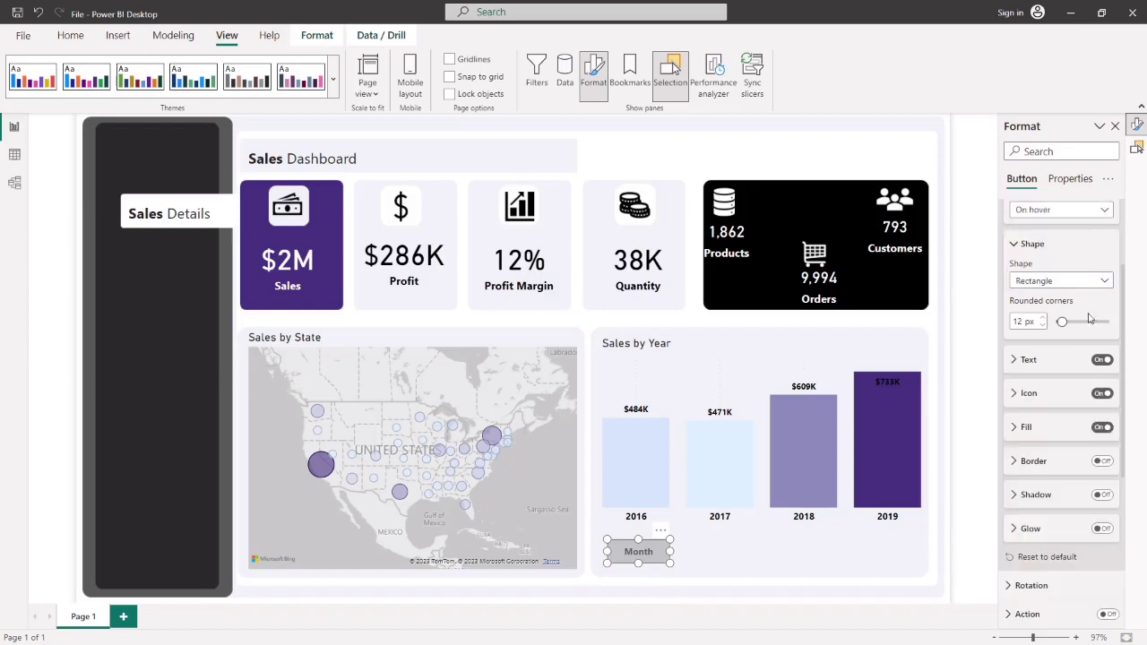
click(1022, 363)
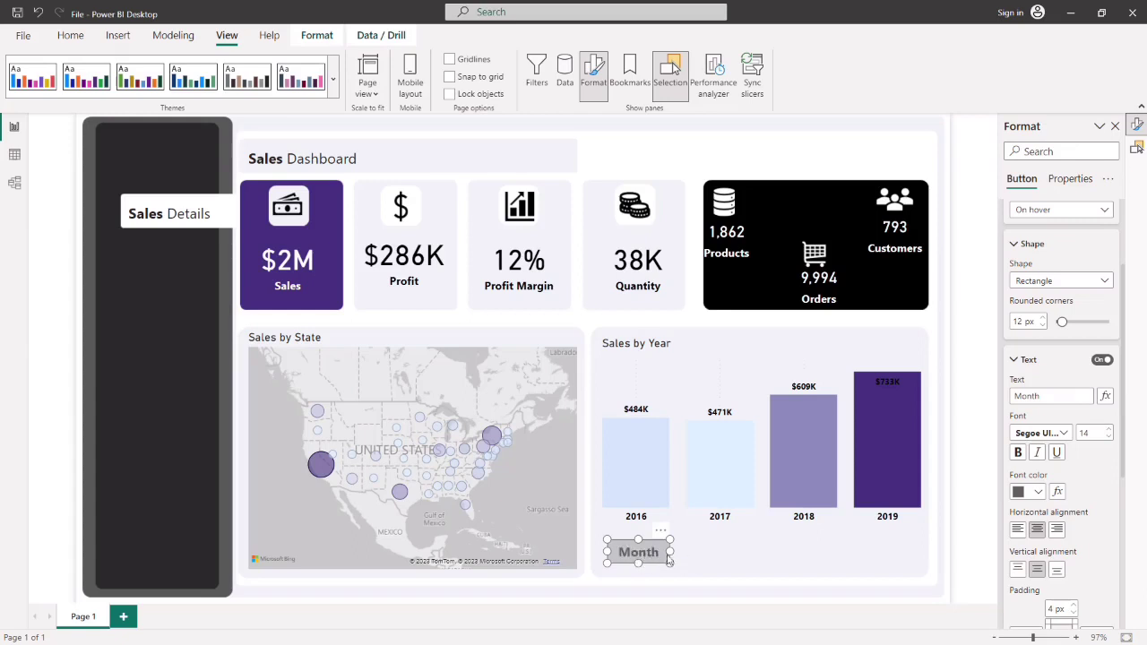
click(1109, 429)
mouse_move(648, 567)
mouse_down()
mouse_move(672, 568)
mouse_move(636, 566)
mouse_up()
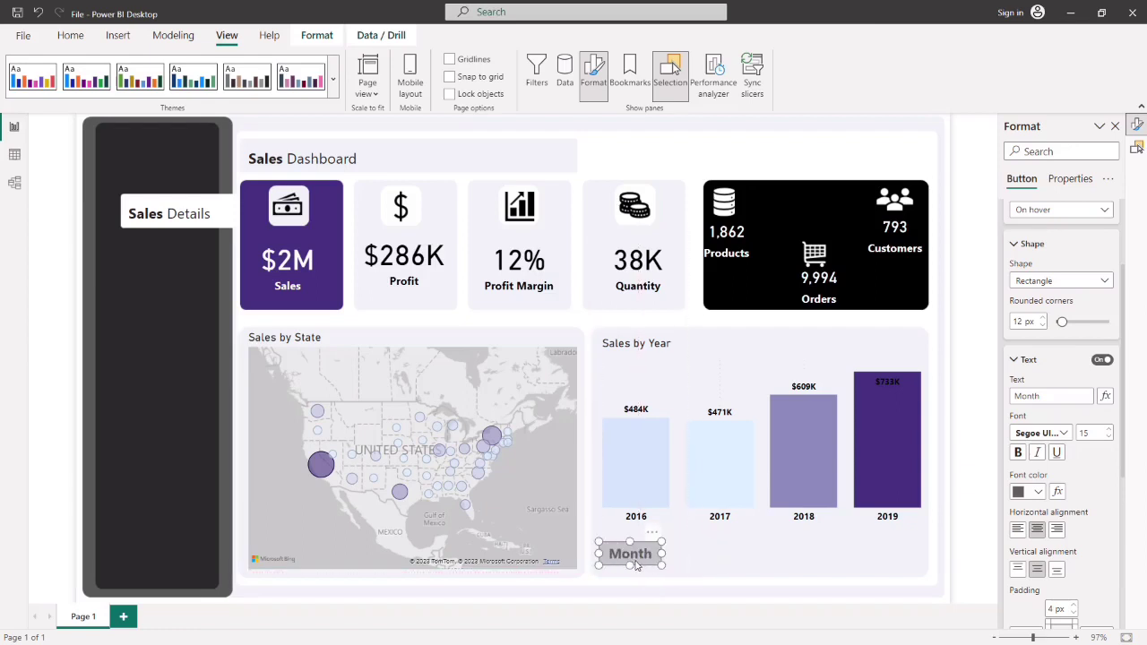
- Duplicate the Month button and place the copy directly to the right of the original
key(ctrl+c)
key(ctrl+v)
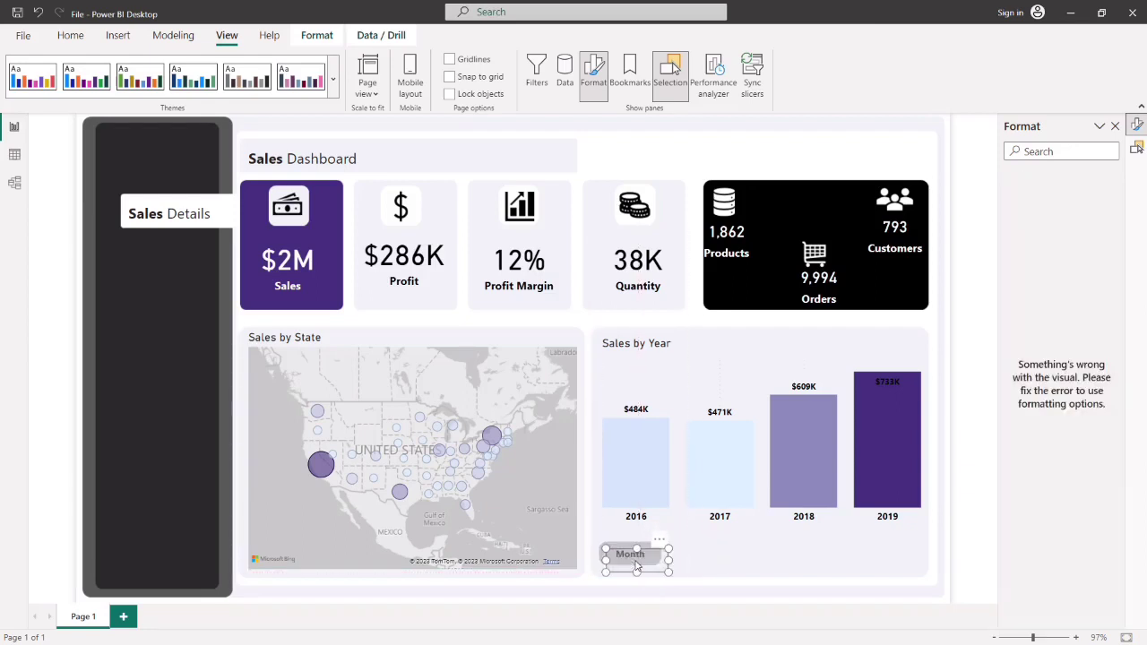
drag(637, 566, 699, 562)
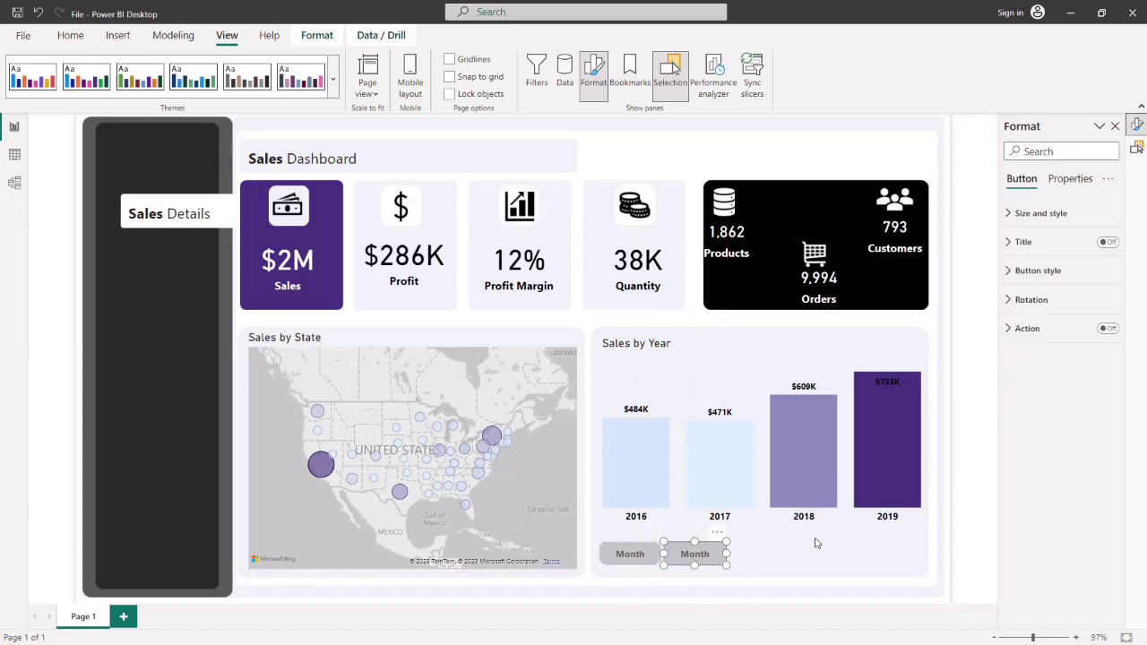
click(651, 578)
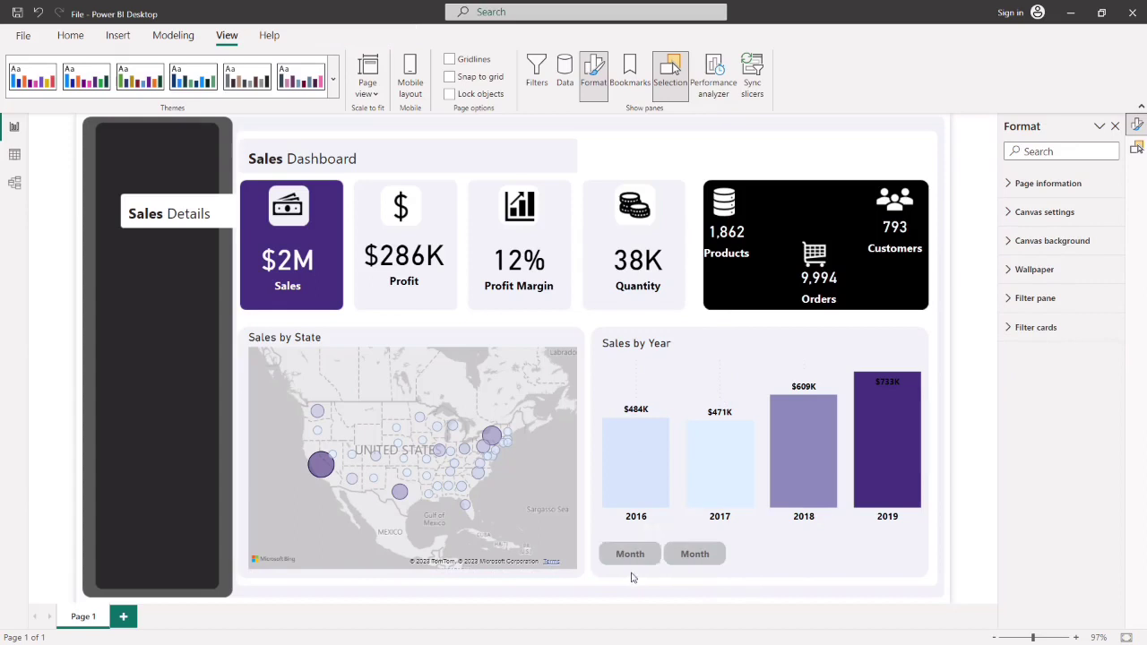
- Try dark purple as the copied button's On hover fill color, and delete the copy
click(717, 566)
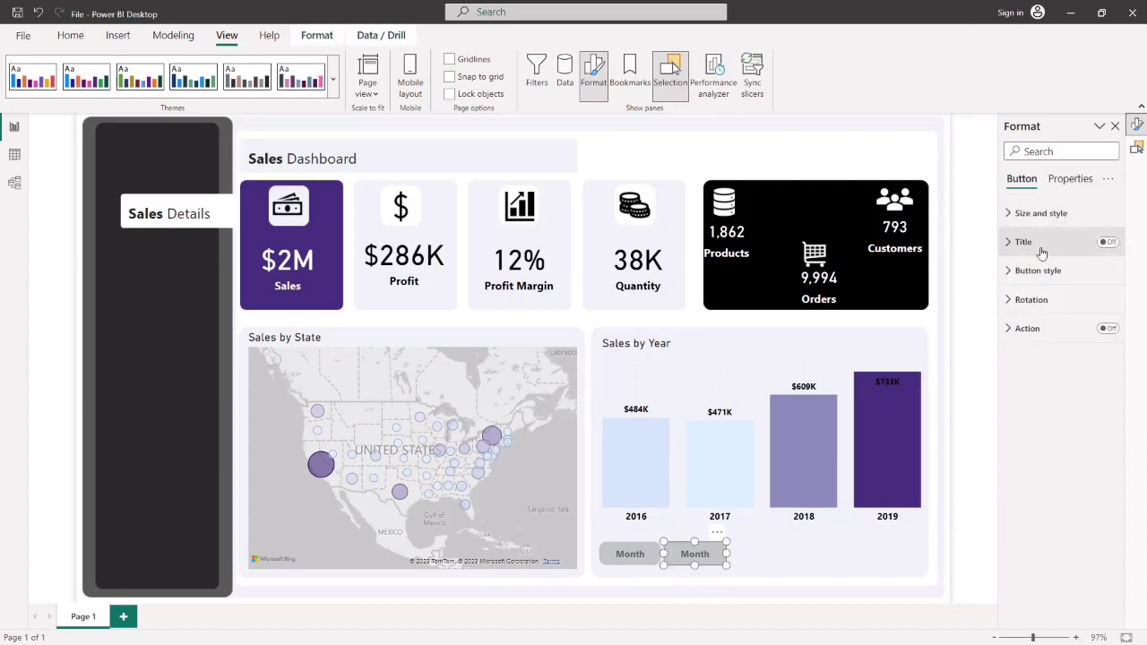
click(1021, 272)
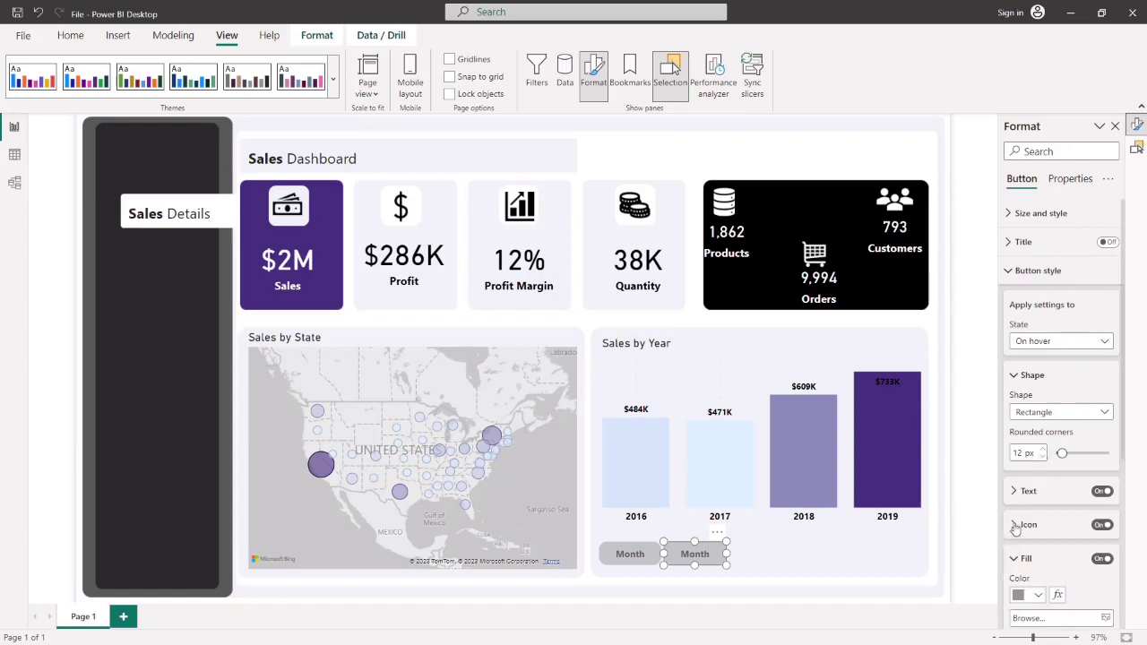
click(1020, 557)
click(1038, 468)
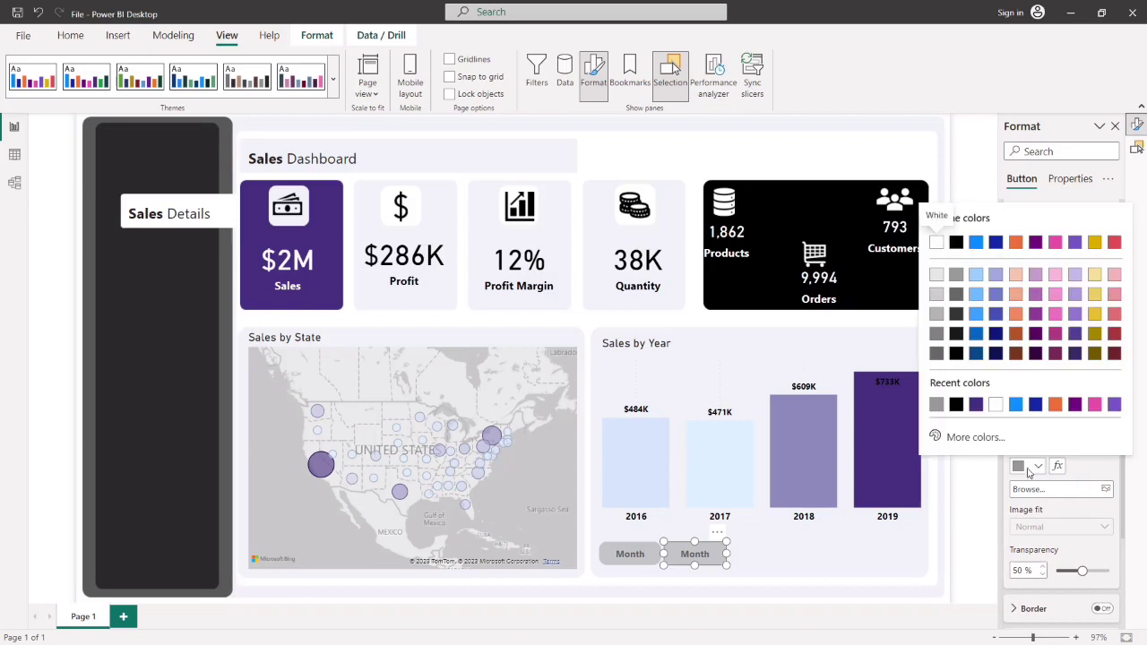
click(974, 404)
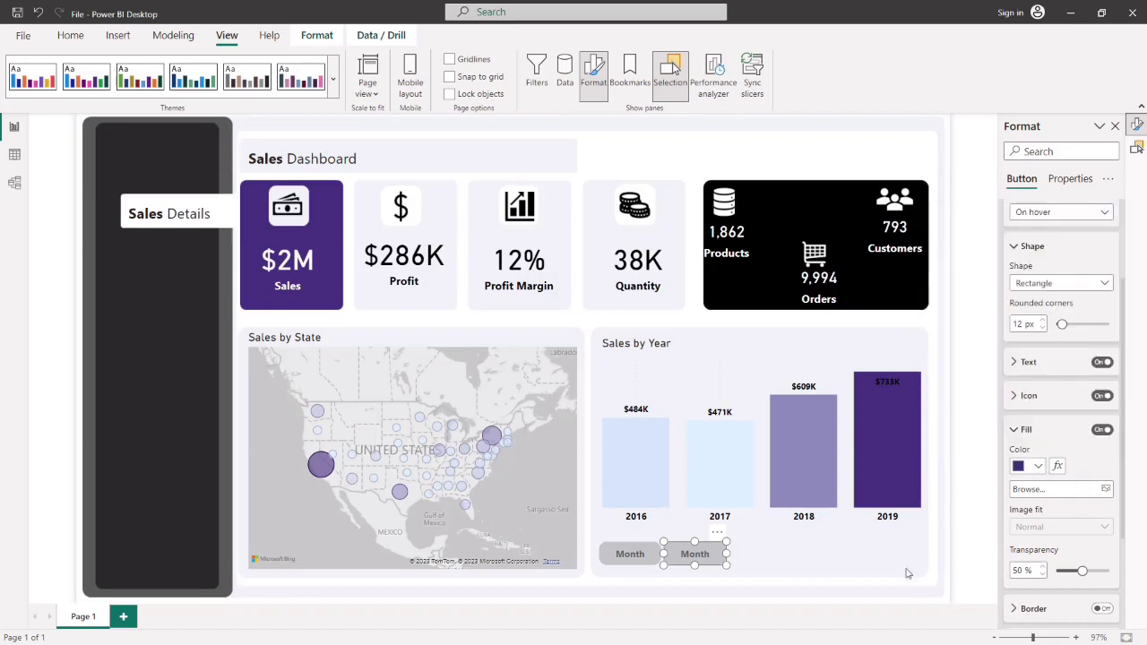
click(828, 564)
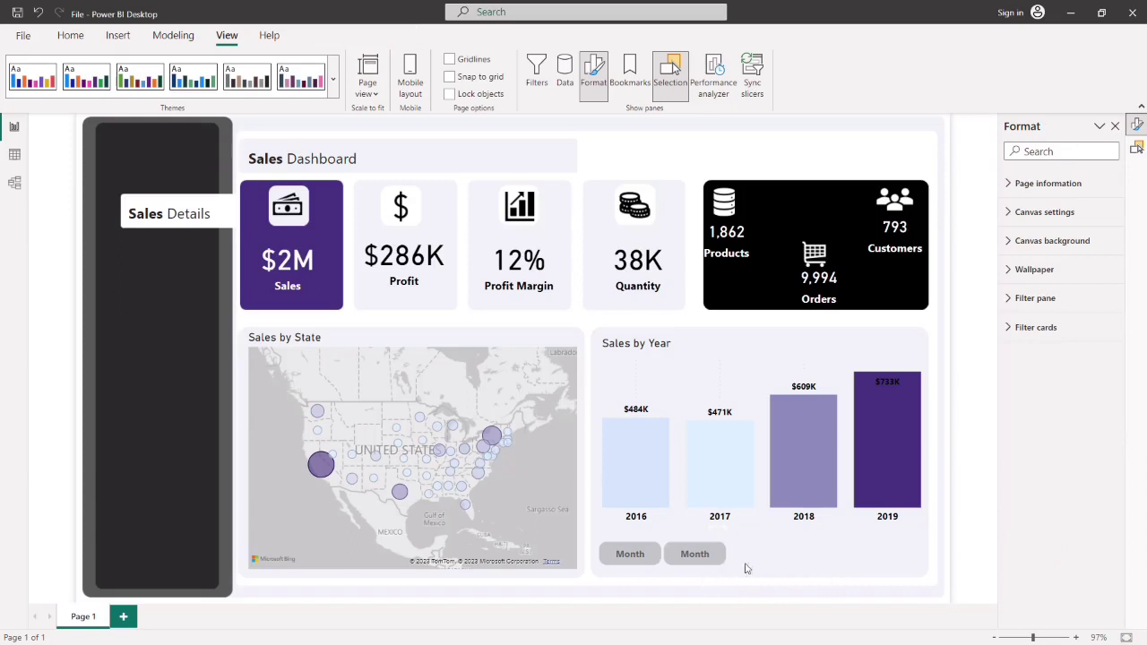
click(704, 563)
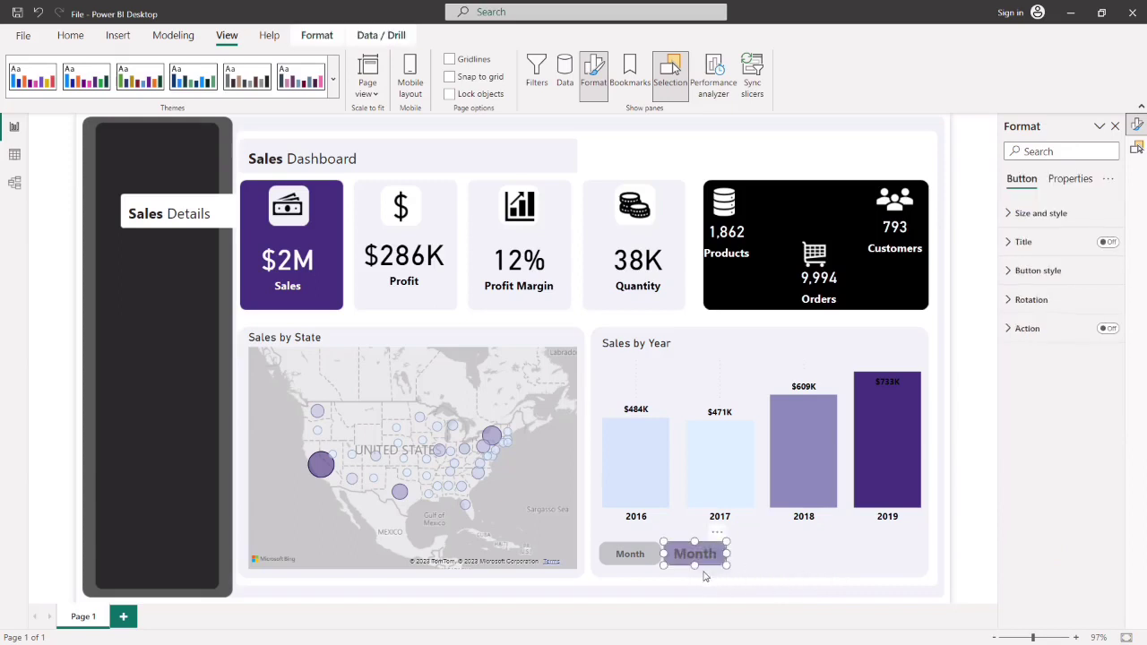
key(Delete)
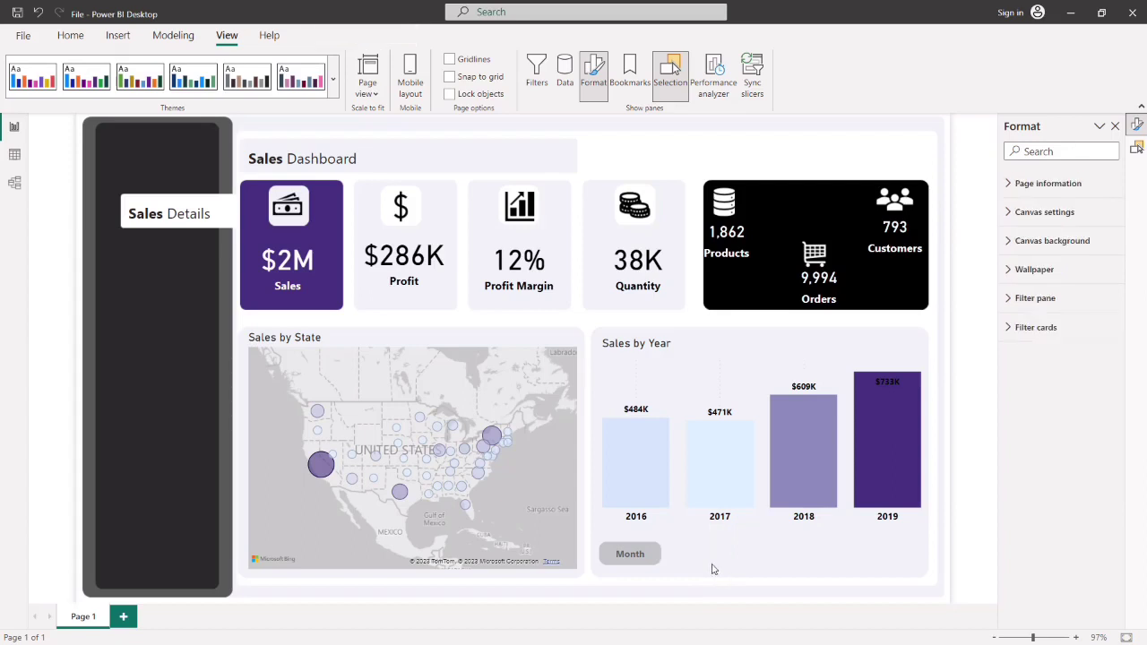
- Make a fresh copy of the remaining Month button and line it up immediately to its right
click(652, 566)
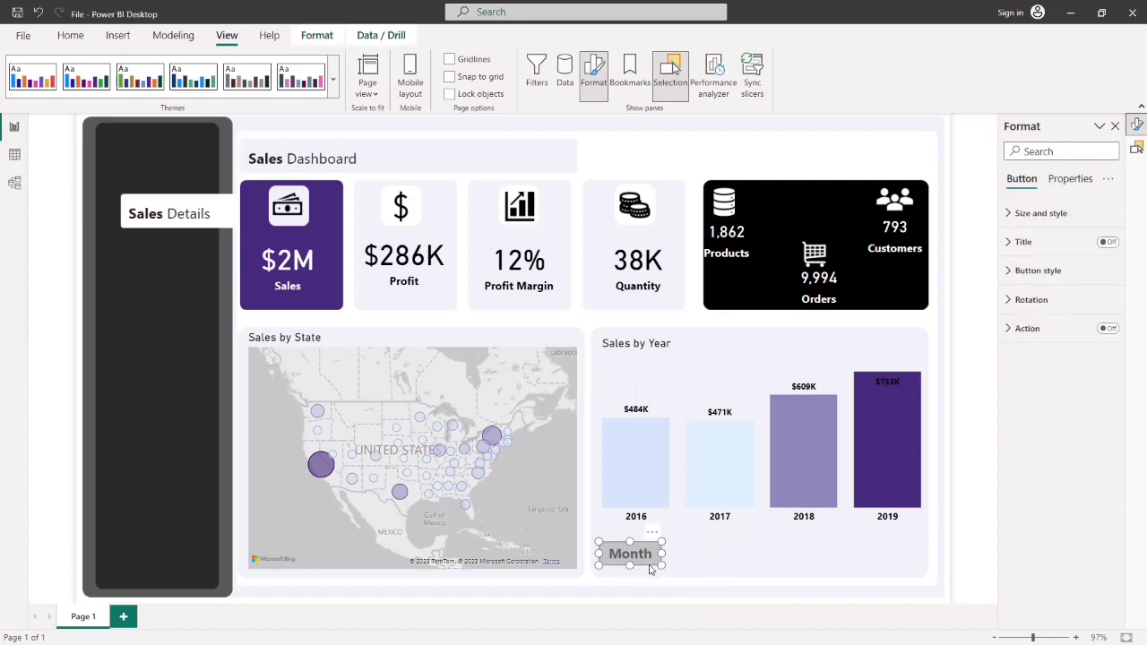
key(ctrl+c)
key(ctrl+v)
drag(651, 570, 716, 570)
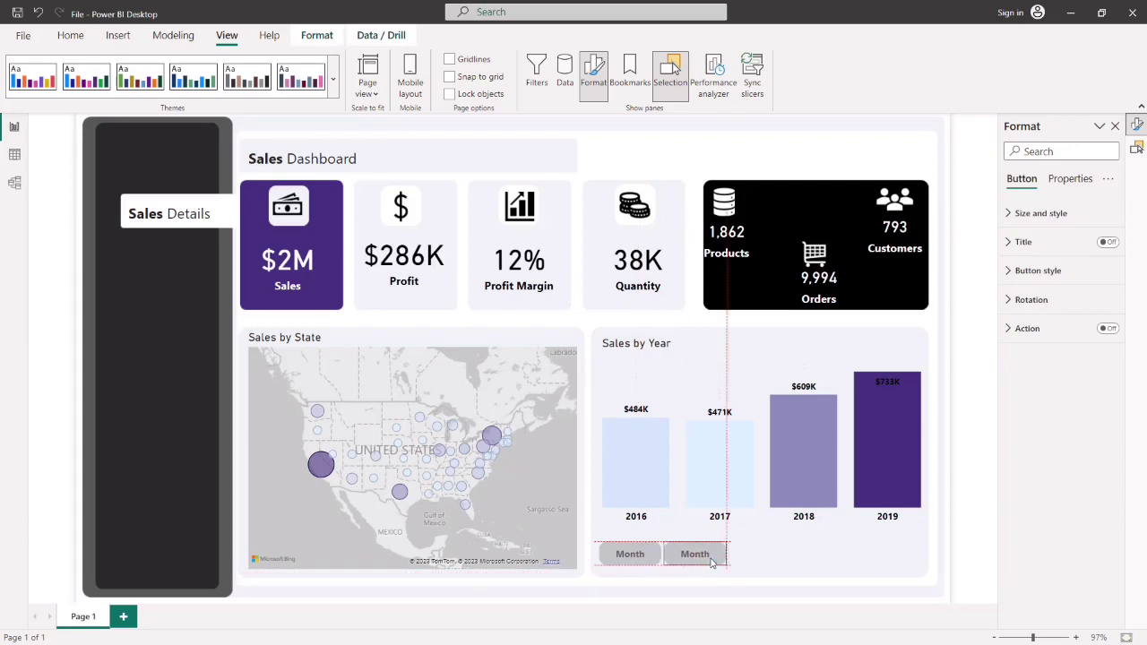
- Change the copied Month button's Default state fill to the recently used dark purple
click(1022, 272)
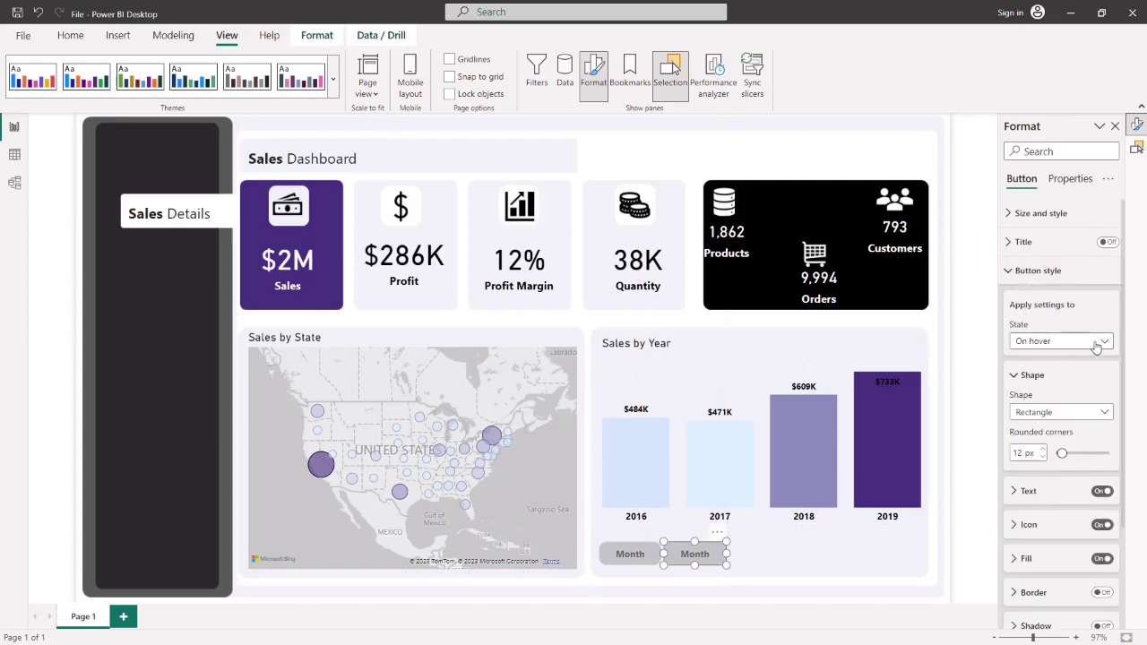
click(1062, 341)
click(1030, 358)
click(1026, 558)
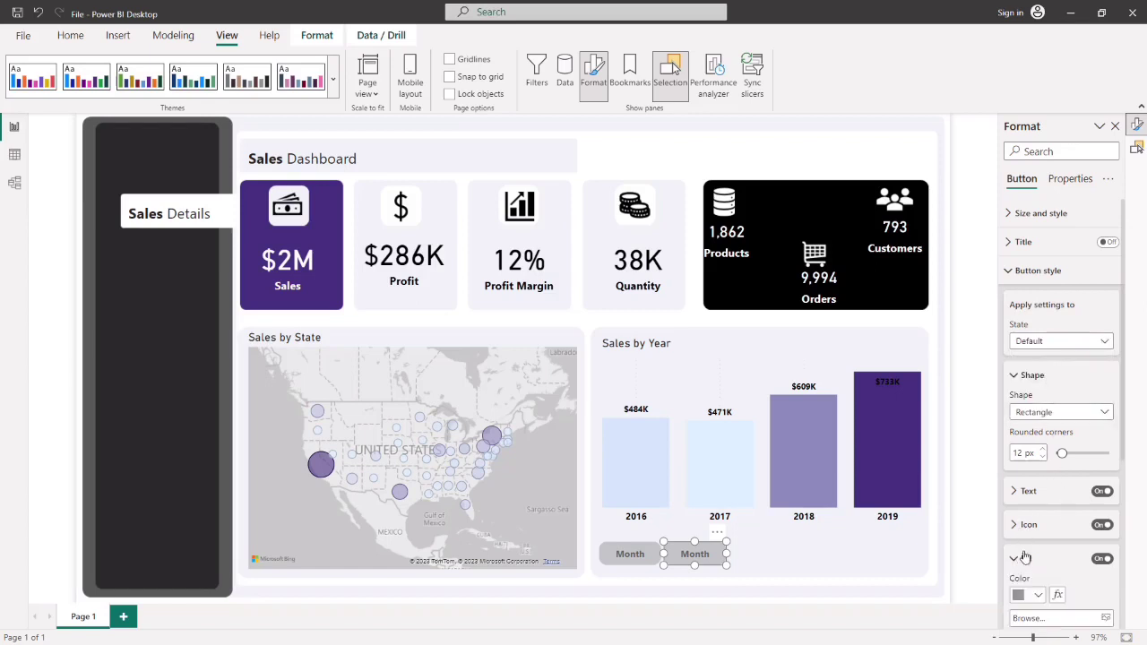
scroll(1039, 502, down, 3)
click(1039, 465)
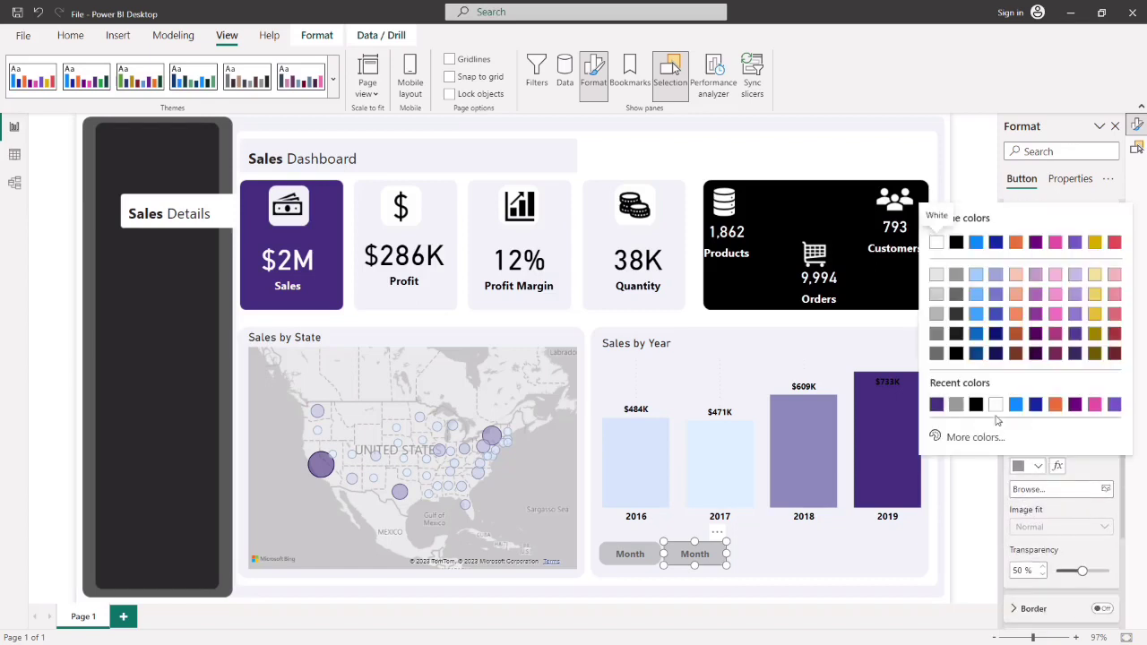
click(936, 405)
click(780, 574)
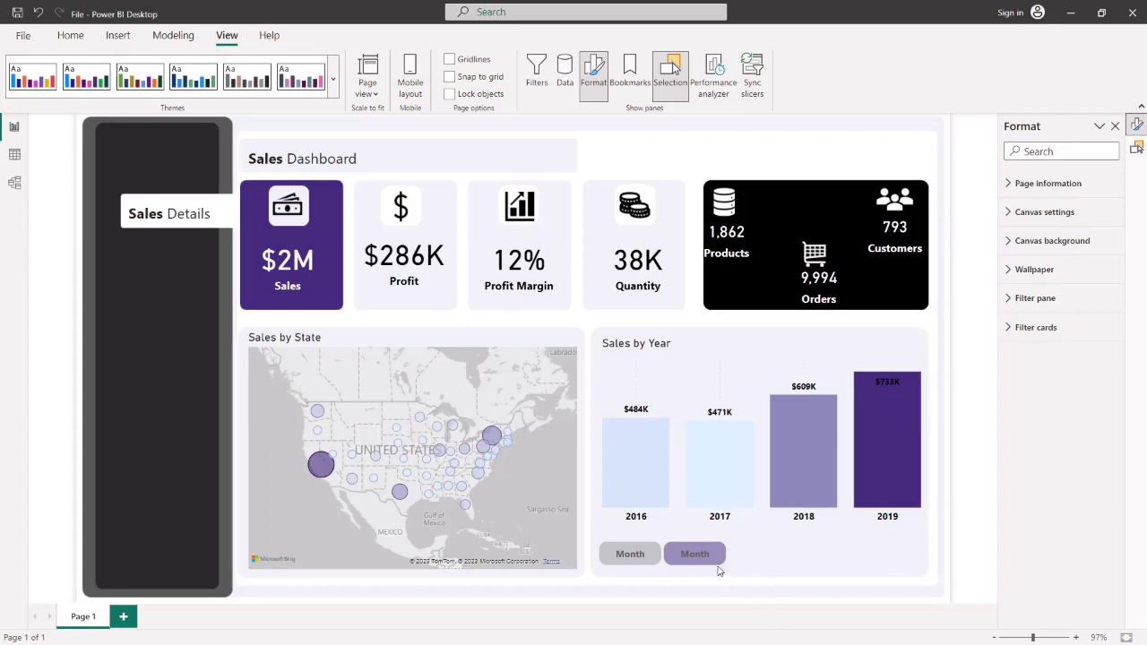
- Duplicate the grey and purple Month buttons together and place the new pair to the right in the same row
click(651, 566)
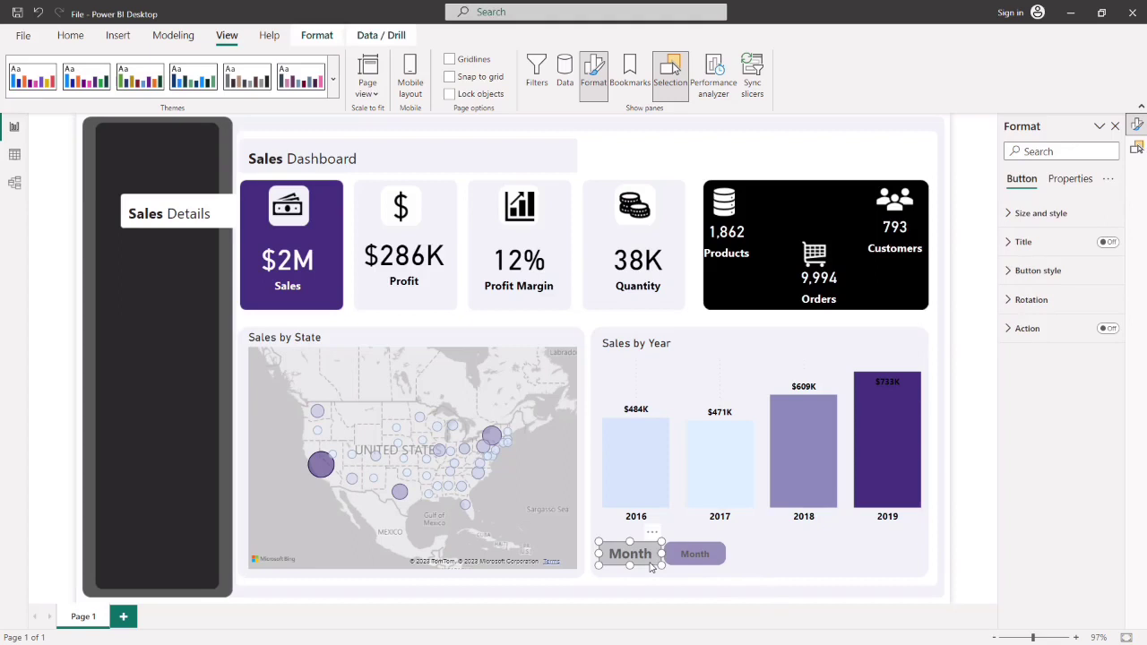
ctrl+click(677, 569)
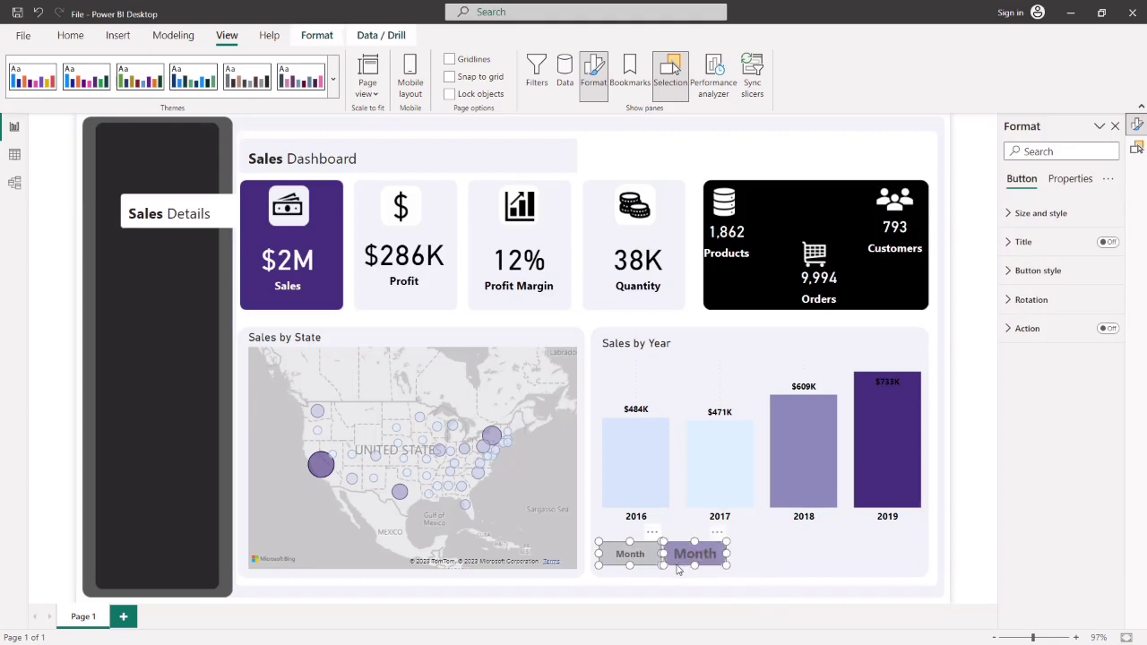
key(ctrl+c)
key(ctrl+v)
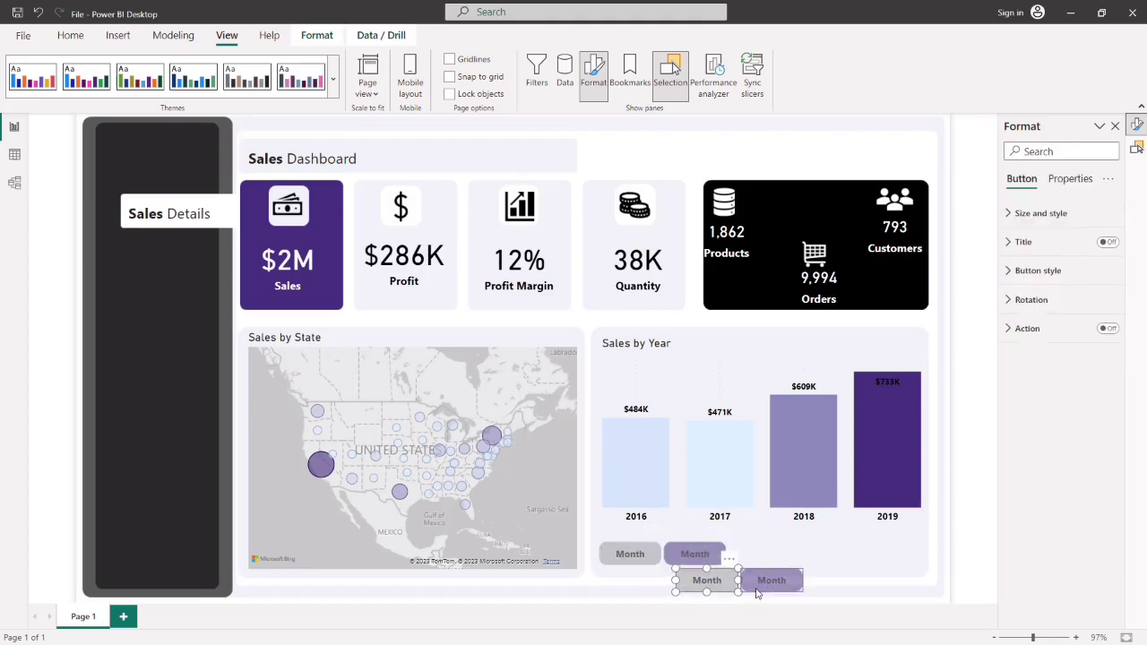
drag(715, 595, 811, 571)
click(812, 563)
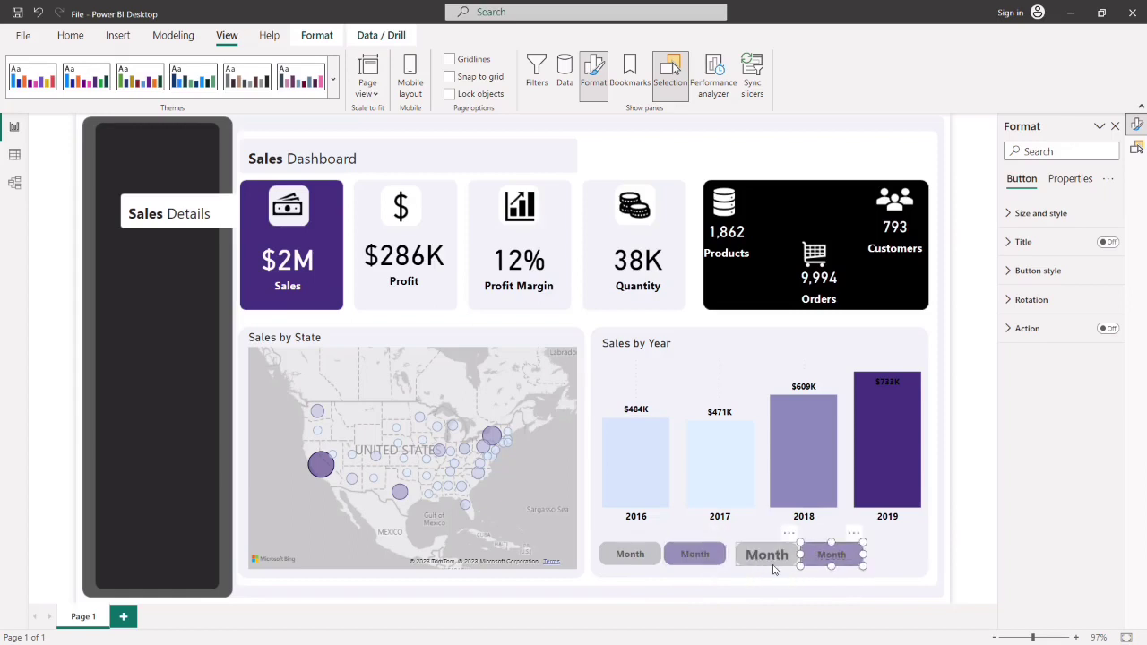
- Change the text of both the grey and the purple button in the newly copied pair to Year
click(774, 569)
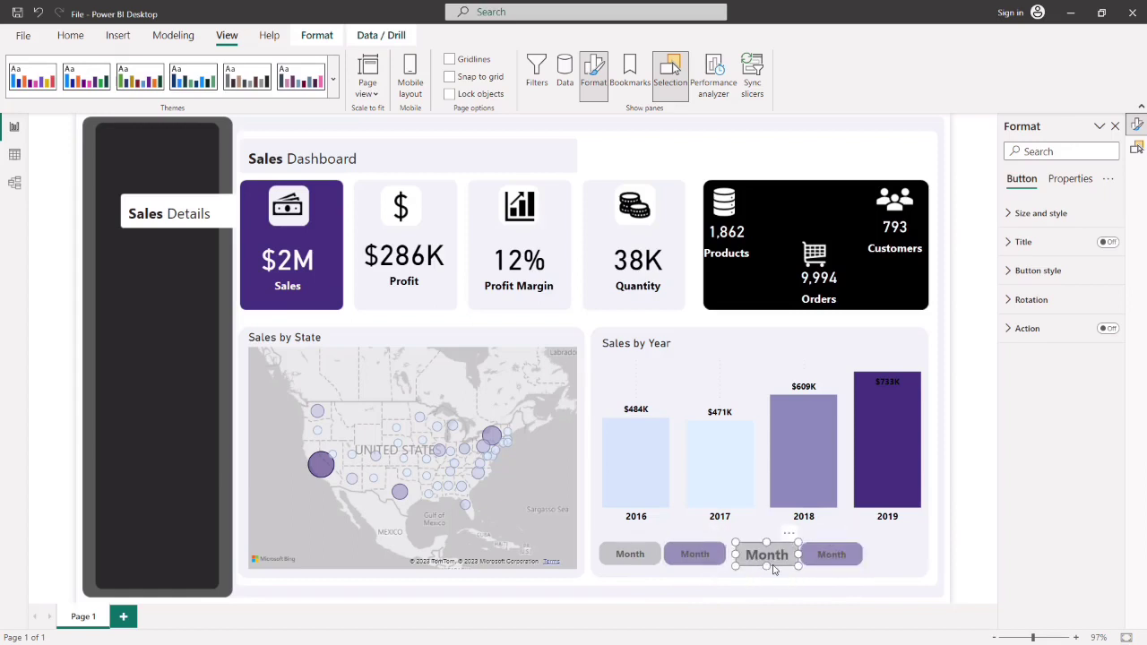
click(1008, 271)
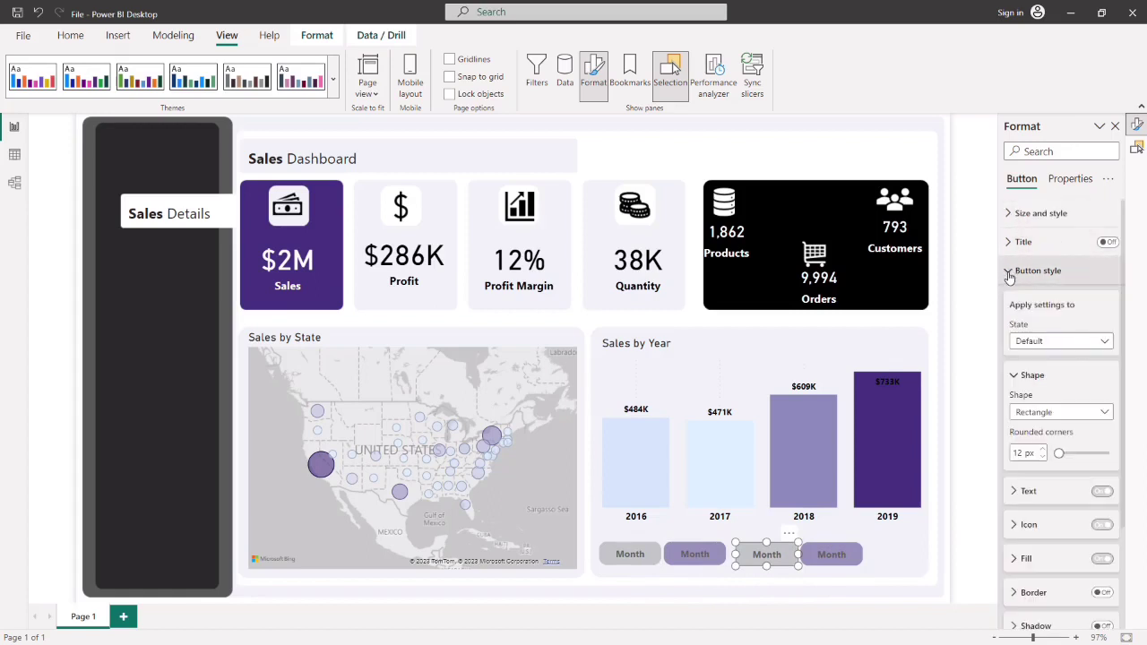
click(1022, 491)
scroll(1031, 470, down, 1)
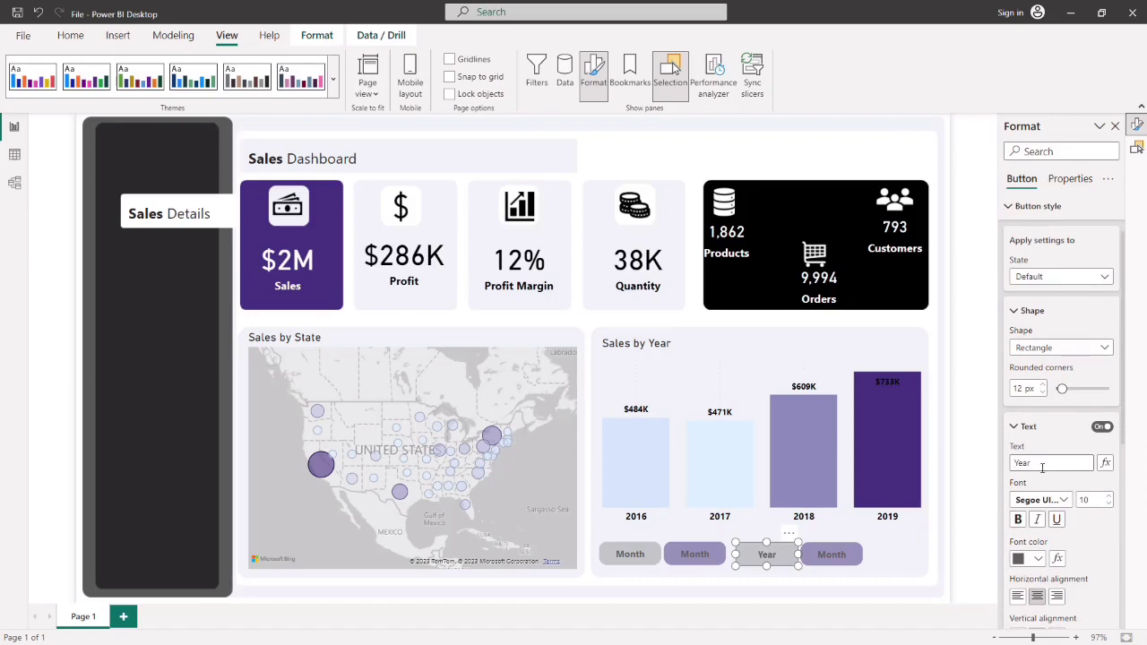
drag(1034, 462, 1007, 465)
click(840, 555)
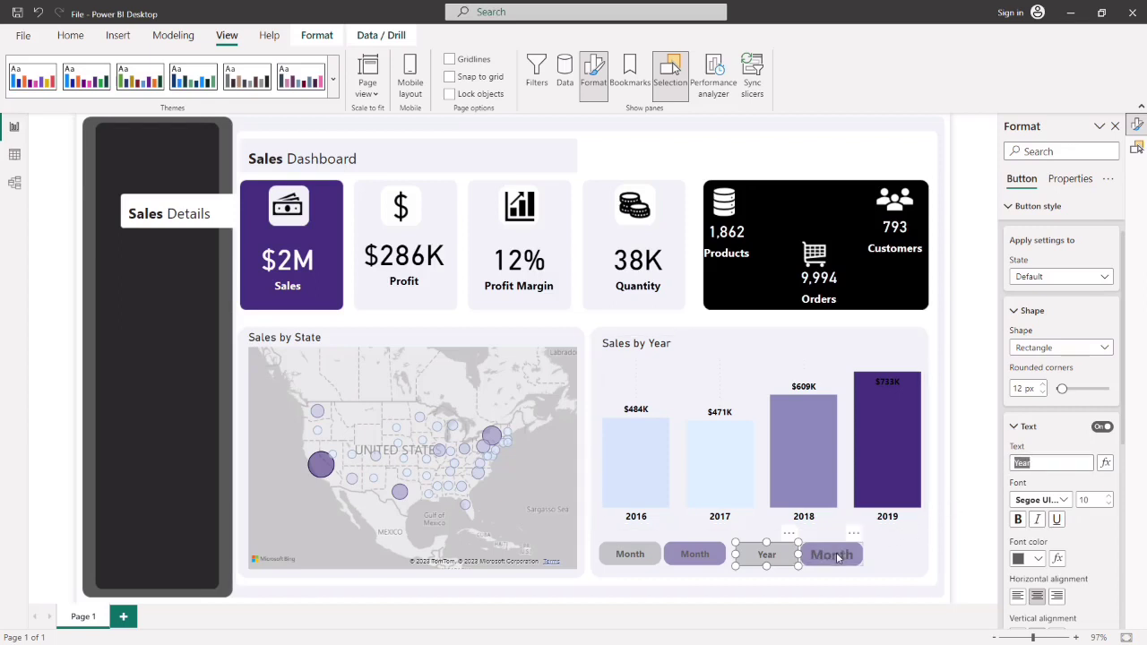
drag(1041, 462, 1008, 469)
text(Year)
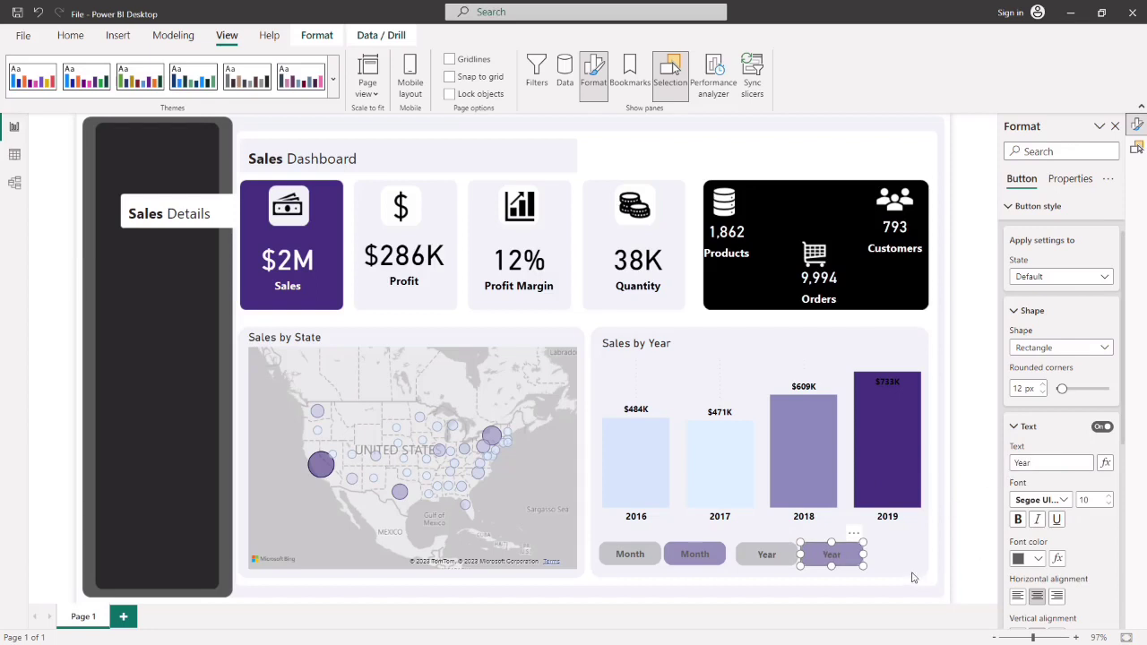
click(912, 576)
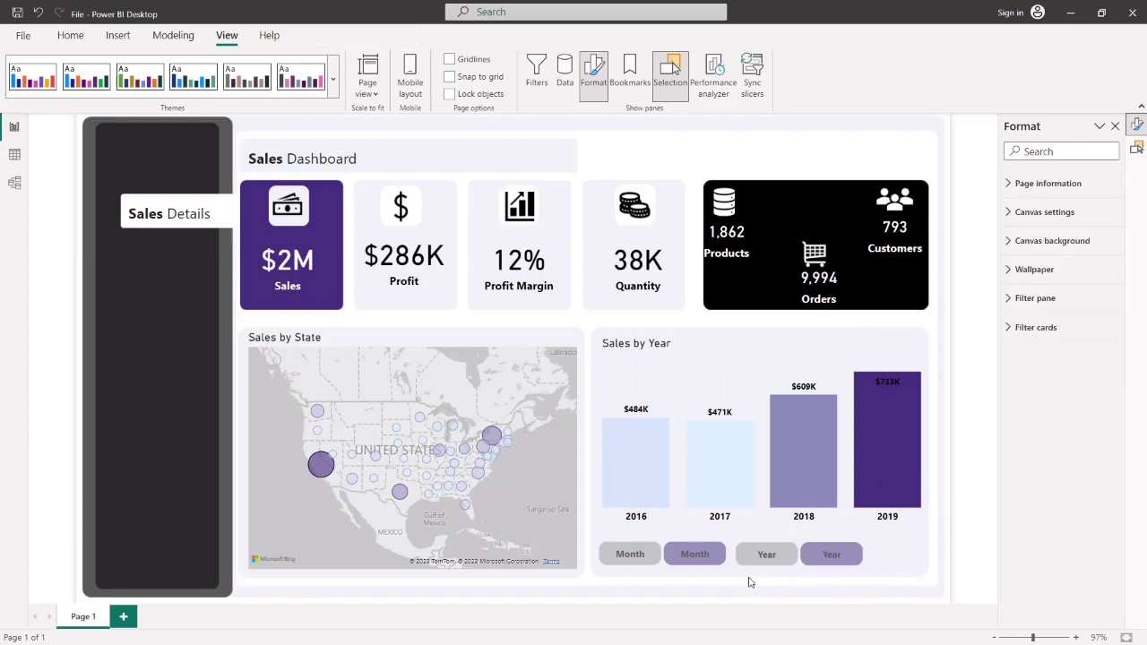
- Stack the grey Year button above the purple one beneath 2016, and the purple Month button above the grey one beneath 2018
drag(699, 553, 642, 535)
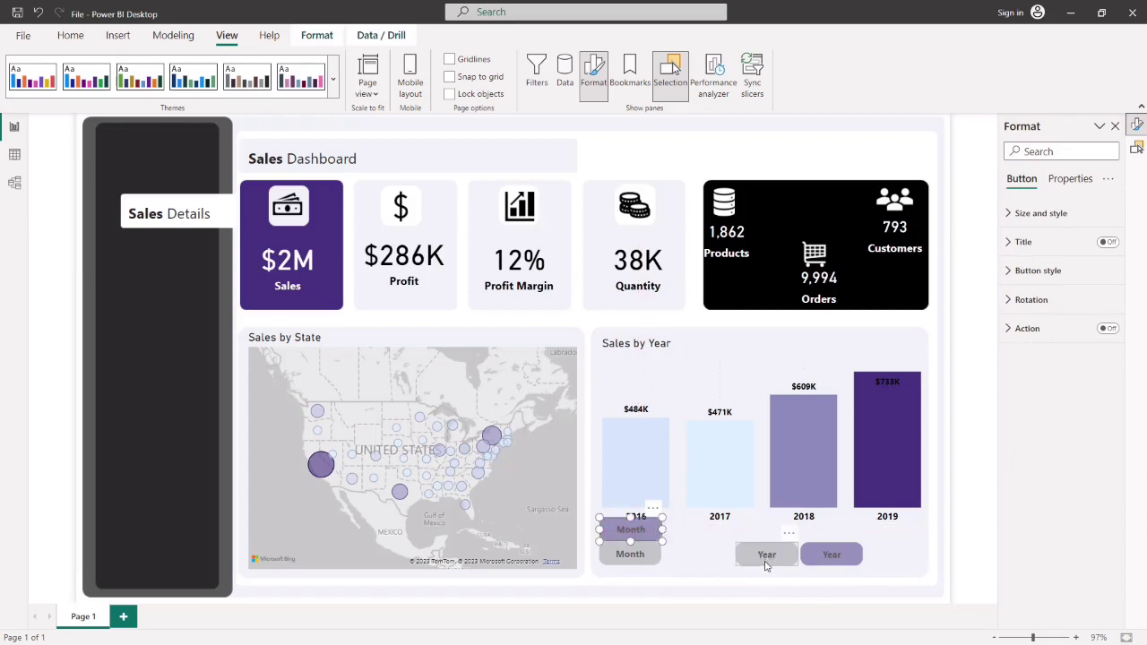
drag(766, 565, 708, 570)
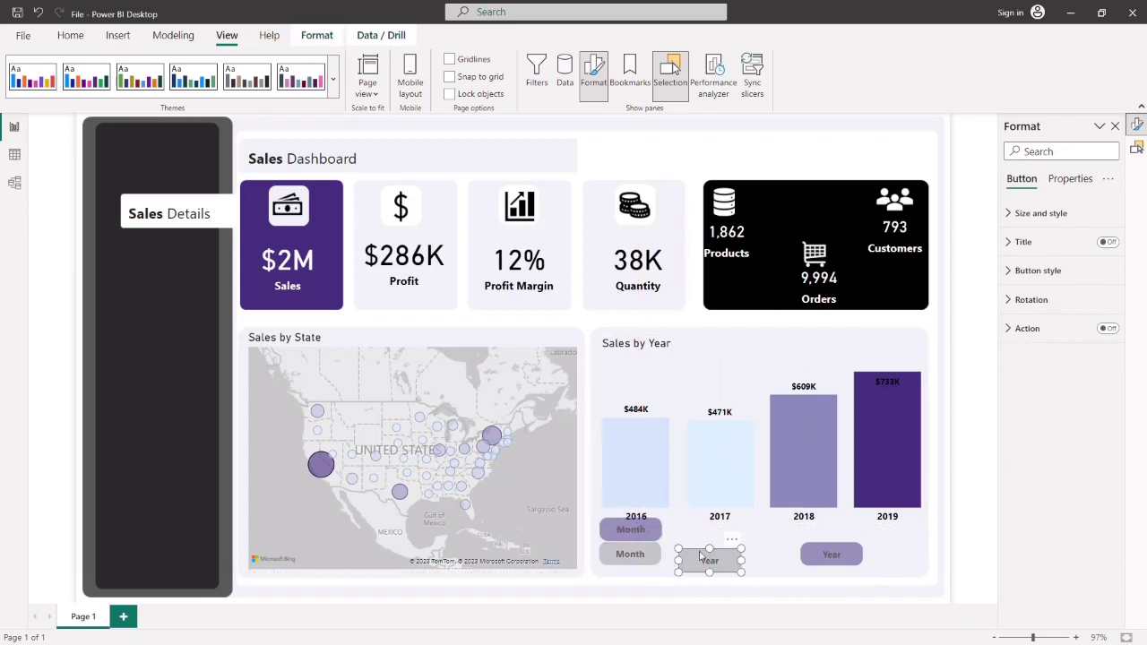
mouse_move(631, 554)
mouse_down()
mouse_move(709, 522)
mouse_move(707, 540)
mouse_move(737, 536)
mouse_move(626, 544)
mouse_up()
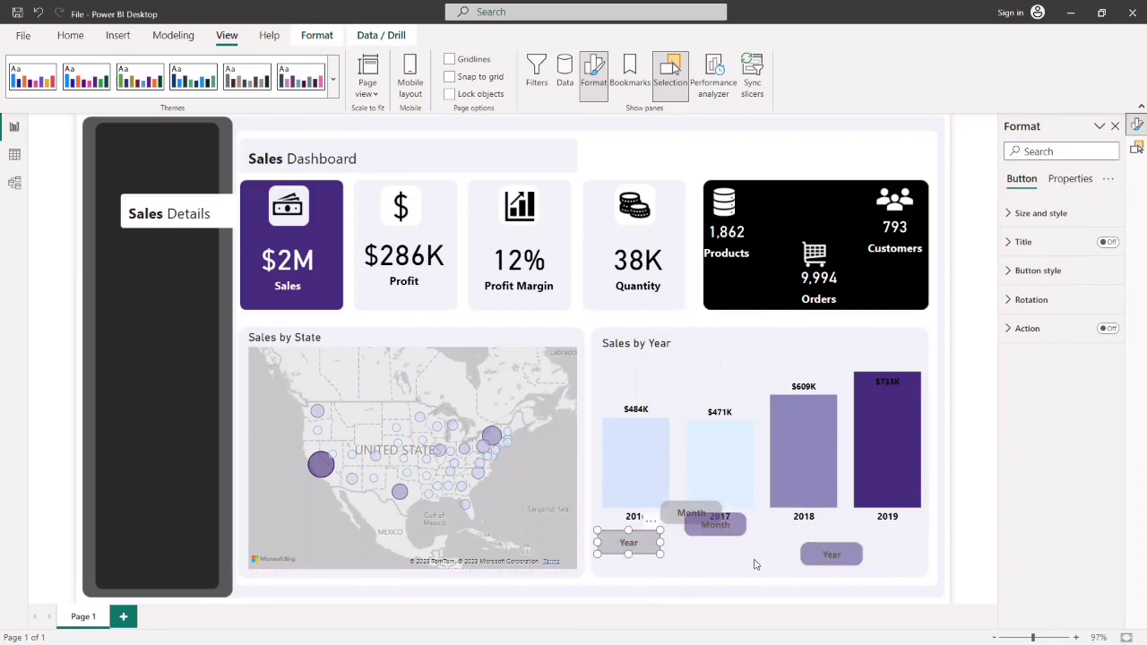
drag(805, 560, 603, 572)
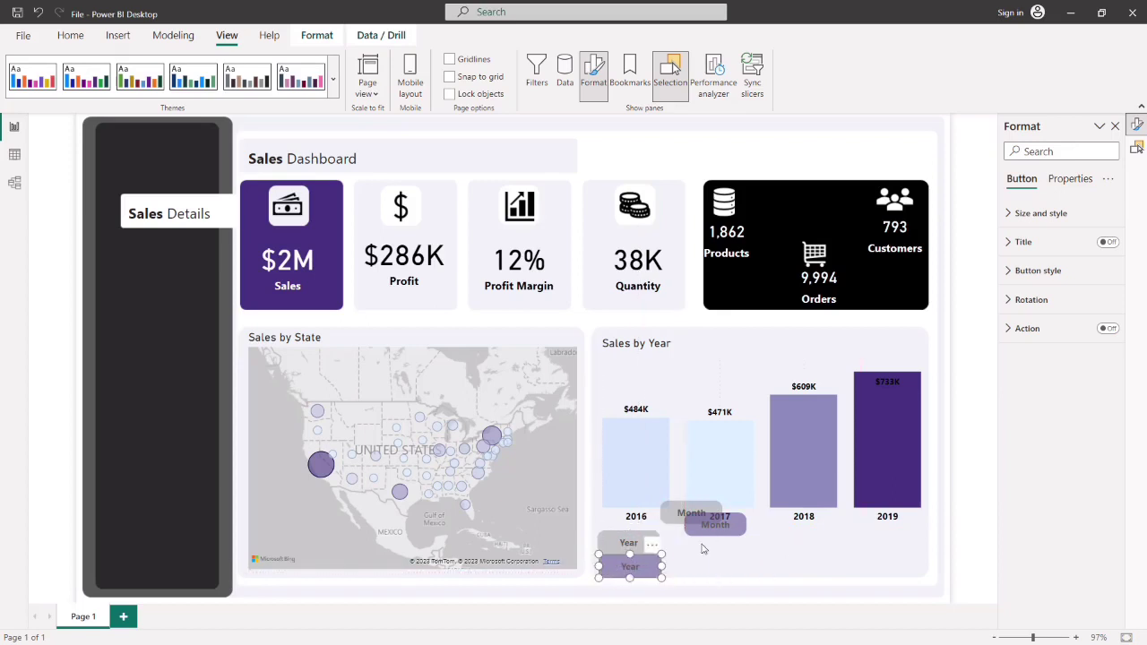
drag(713, 527, 794, 572)
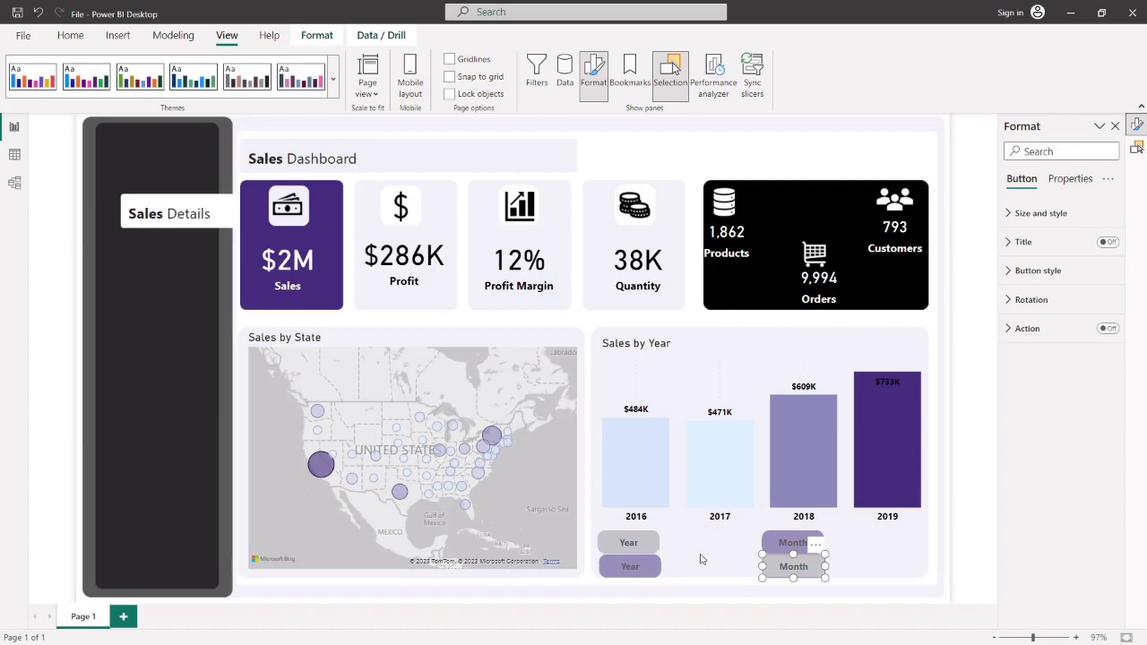
key(Escape)
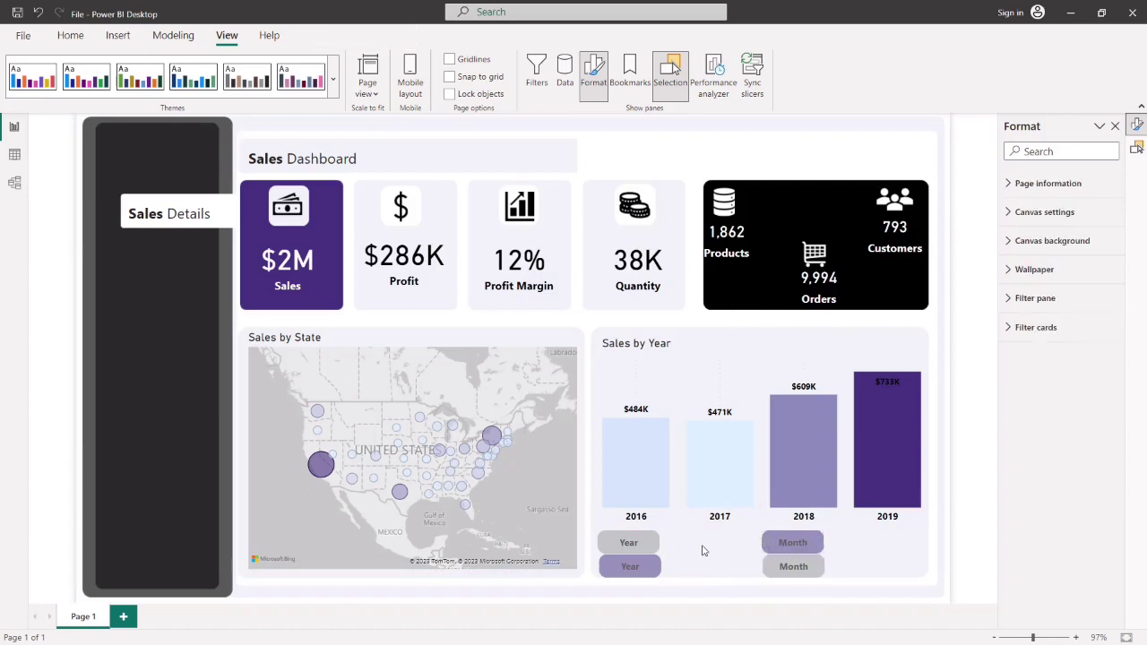
- Duplicate the stacked Month buttons together and place the copied pair between the Year and Month stacks
click(768, 544)
ctrl+click(768, 571)
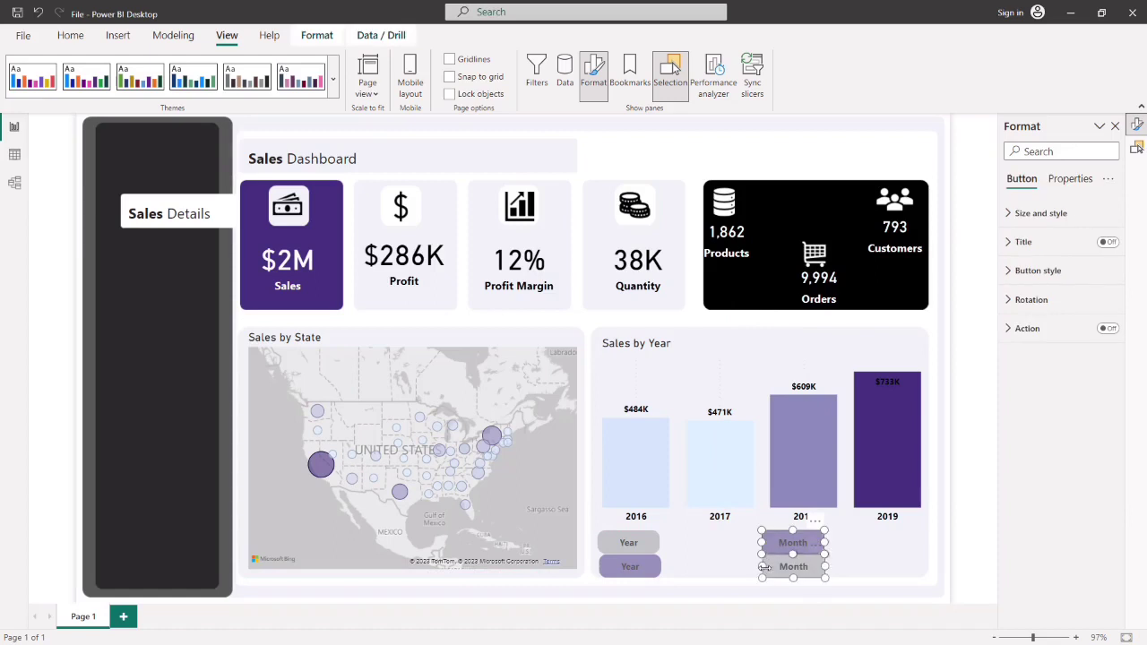
key(ctrl+v)
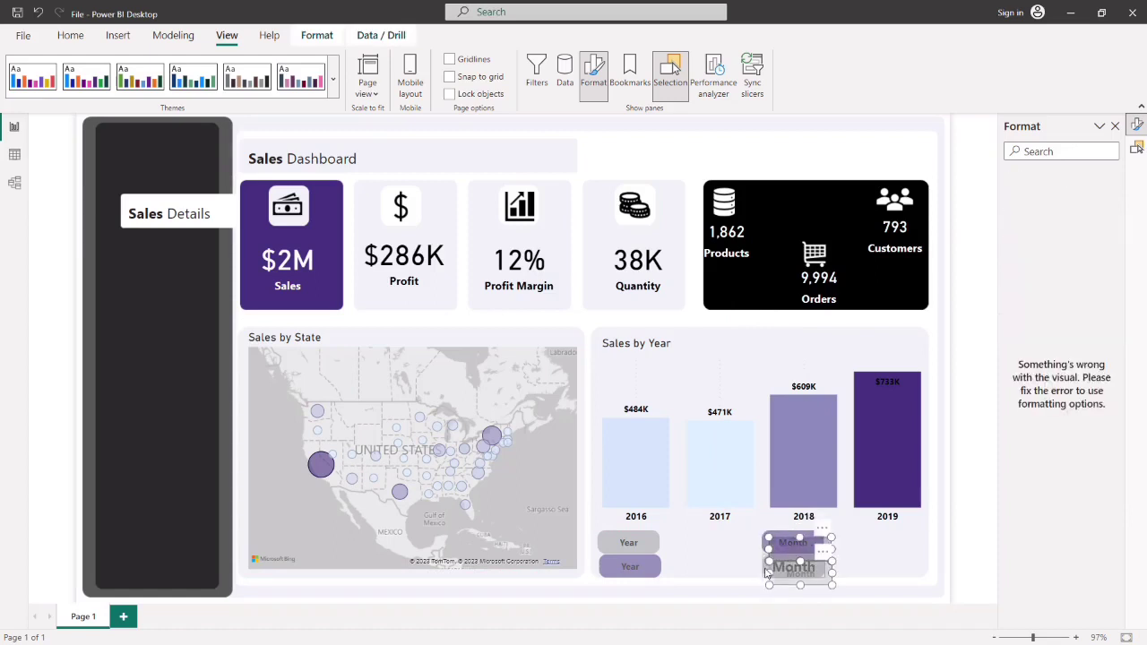
drag(777, 584, 694, 583)
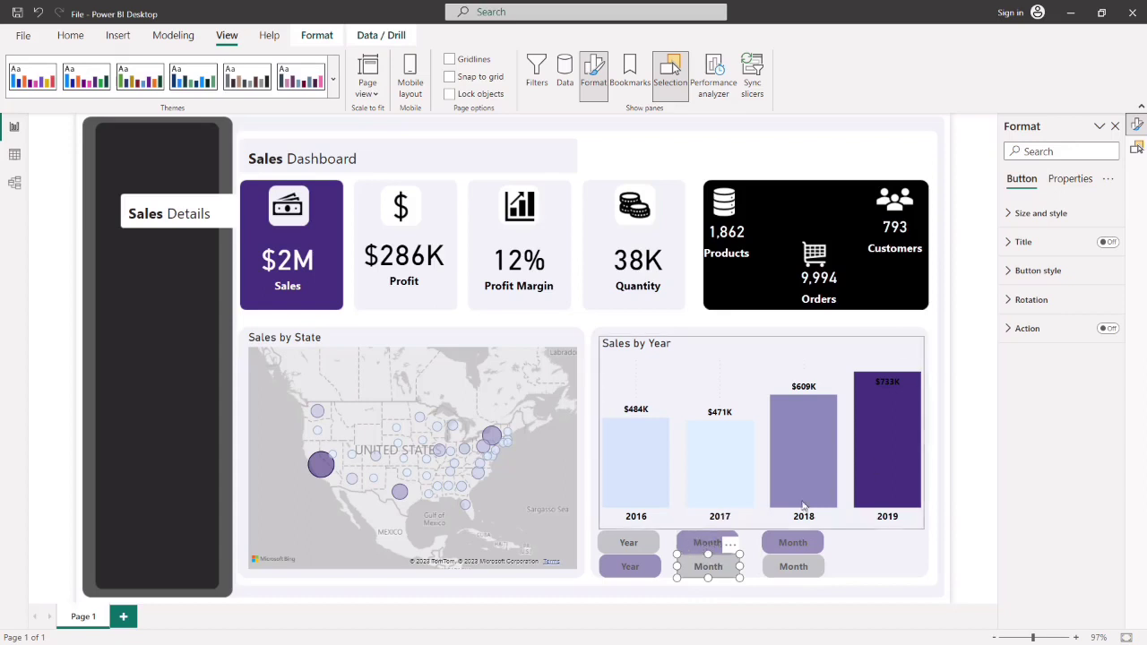
click(755, 568)
- Change the text of the purple Month button in the middle stack to Quarter
click(709, 549)
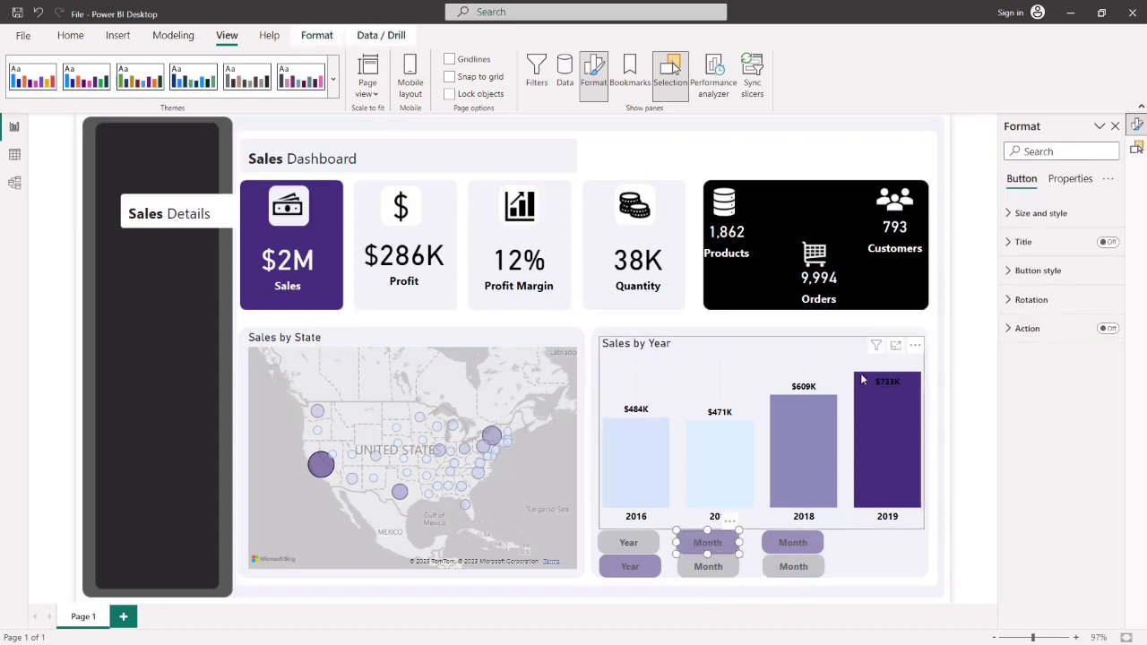
click(1016, 248)
click(1016, 247)
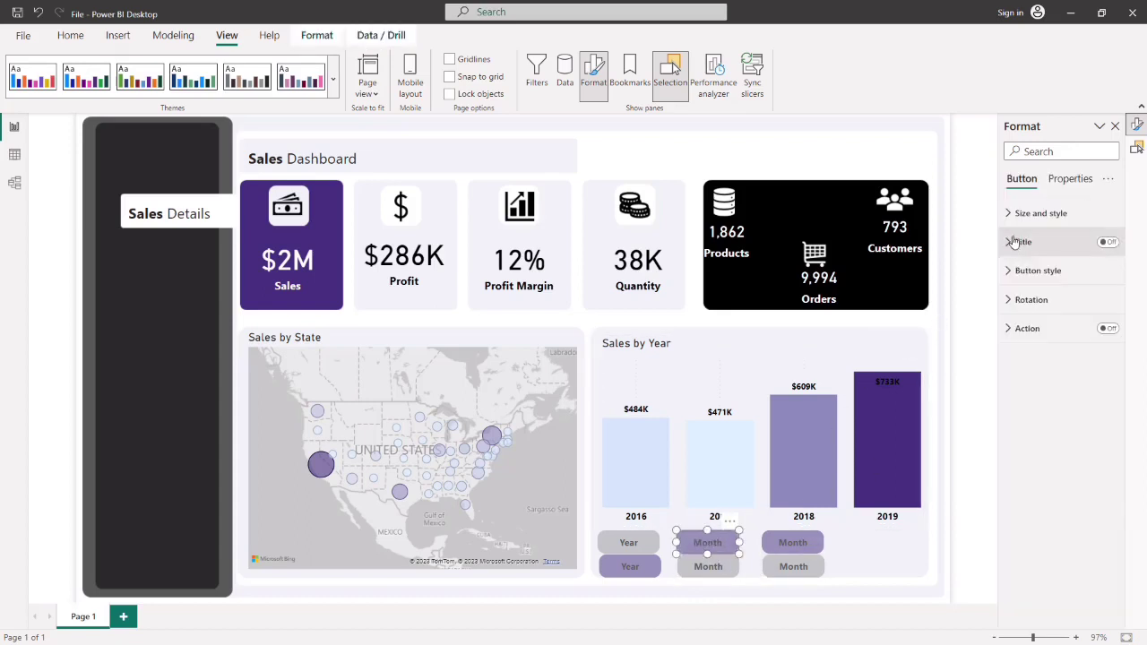
click(1016, 272)
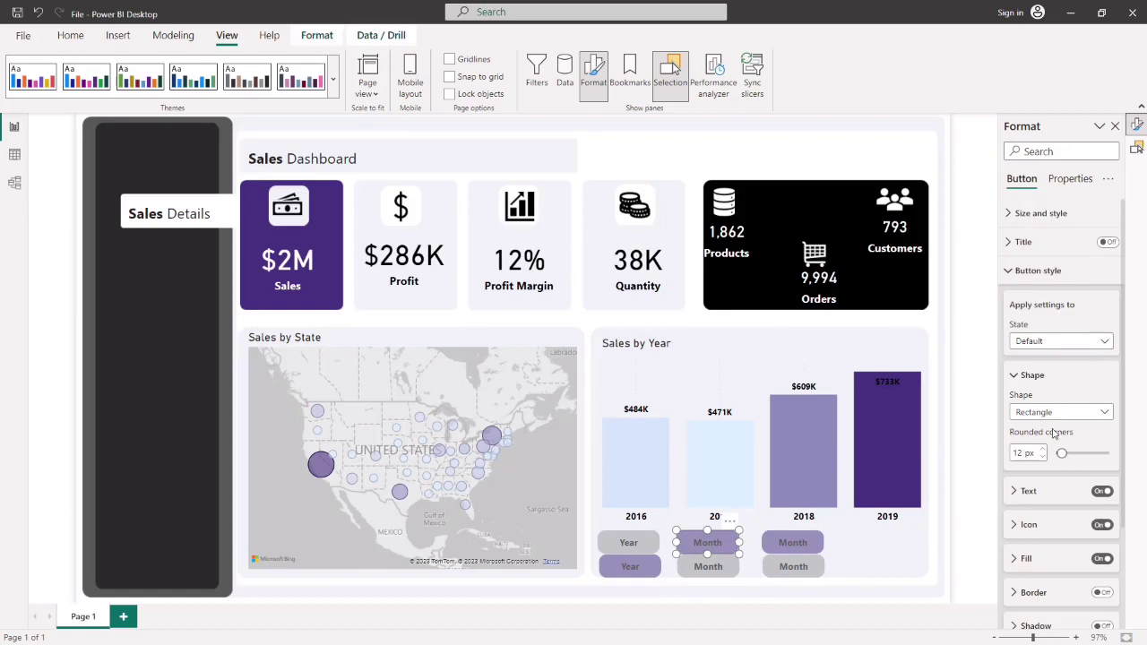
click(1018, 492)
click(1048, 466)
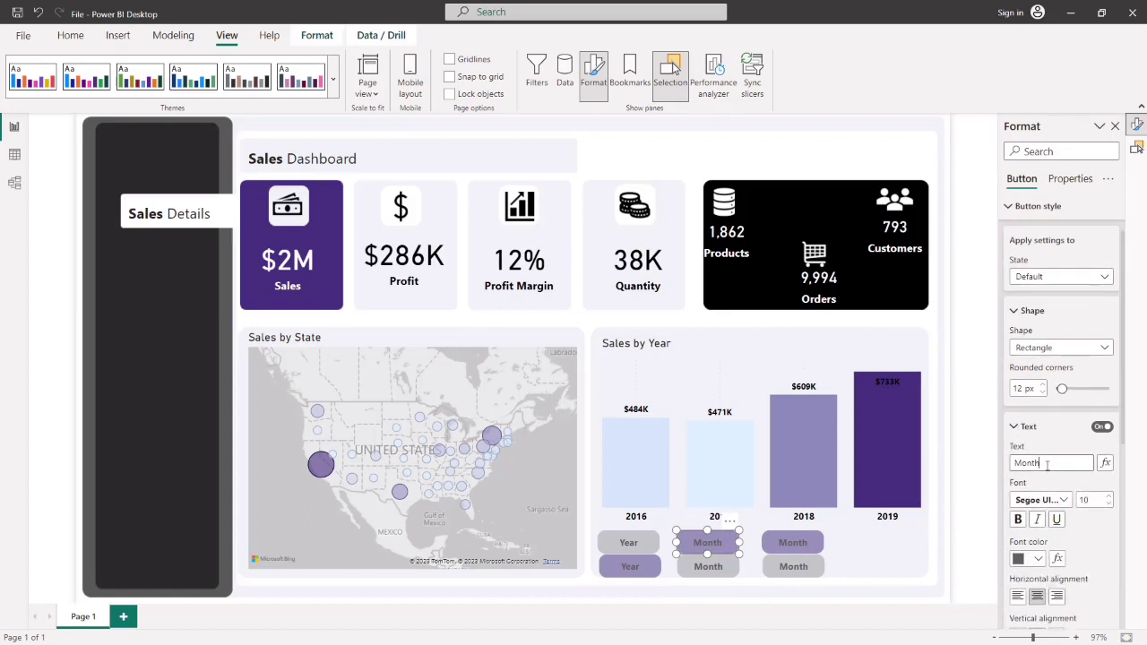
key(BackSpace)
key(BackSpace)
key(BackSpace)
key(BackSpace)
text(Quarters)
- Copy the Quarter label into the grey Month button directly below it
double_click(1046, 470)
key(ctrl+c)
click(708, 569)
double_click(1030, 462)
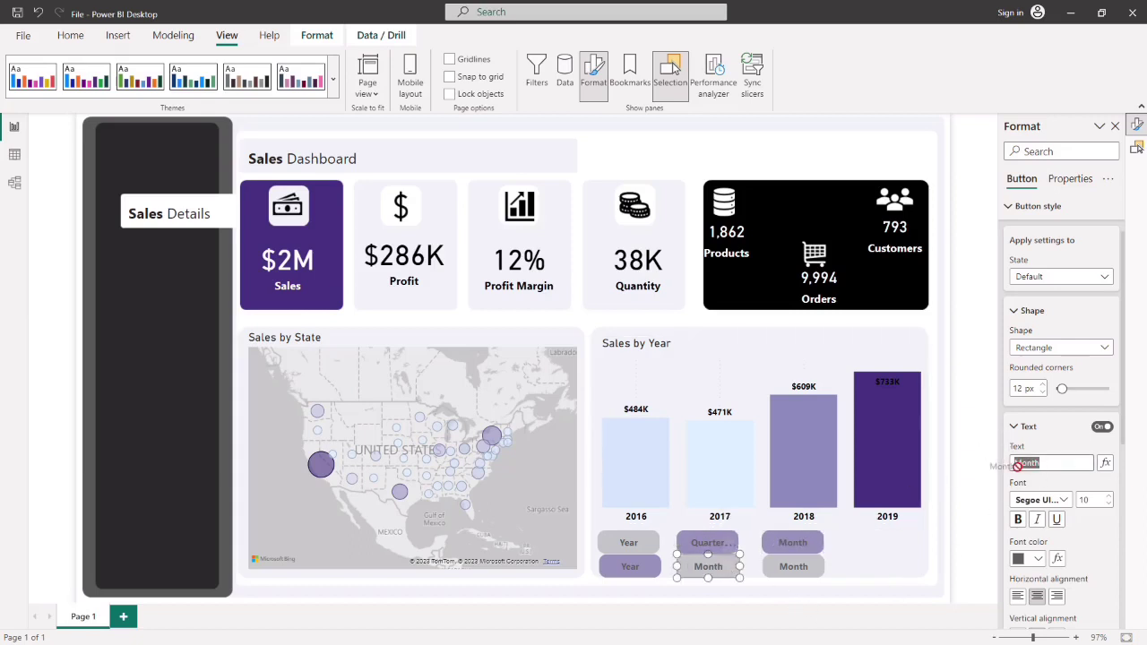
key(ctrl+v)
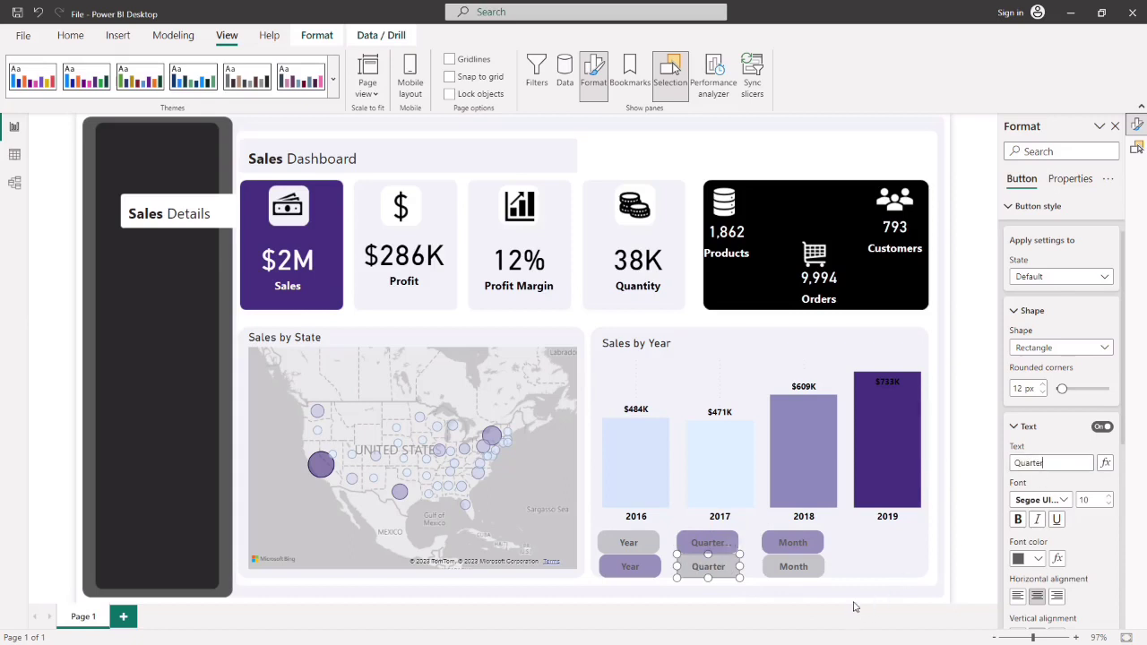
click(859, 584)
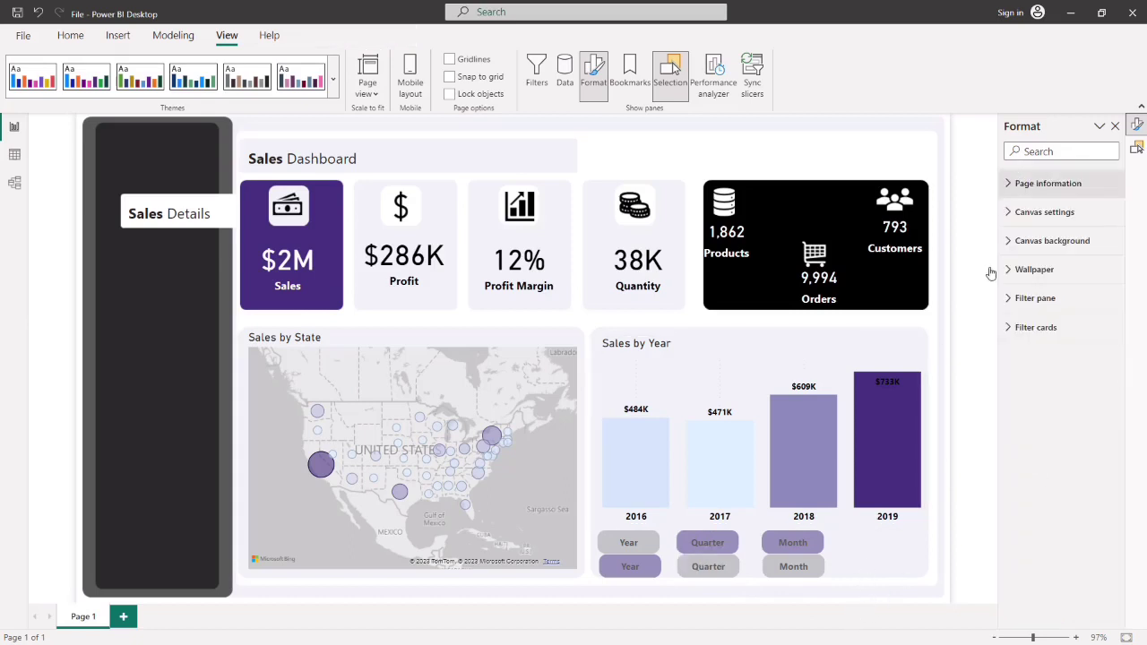
- Duplicate the stacked Month buttons beneath 2018 and place the copied pair beneath the 2019 column
click(821, 550)
ctrl+click(823, 570)
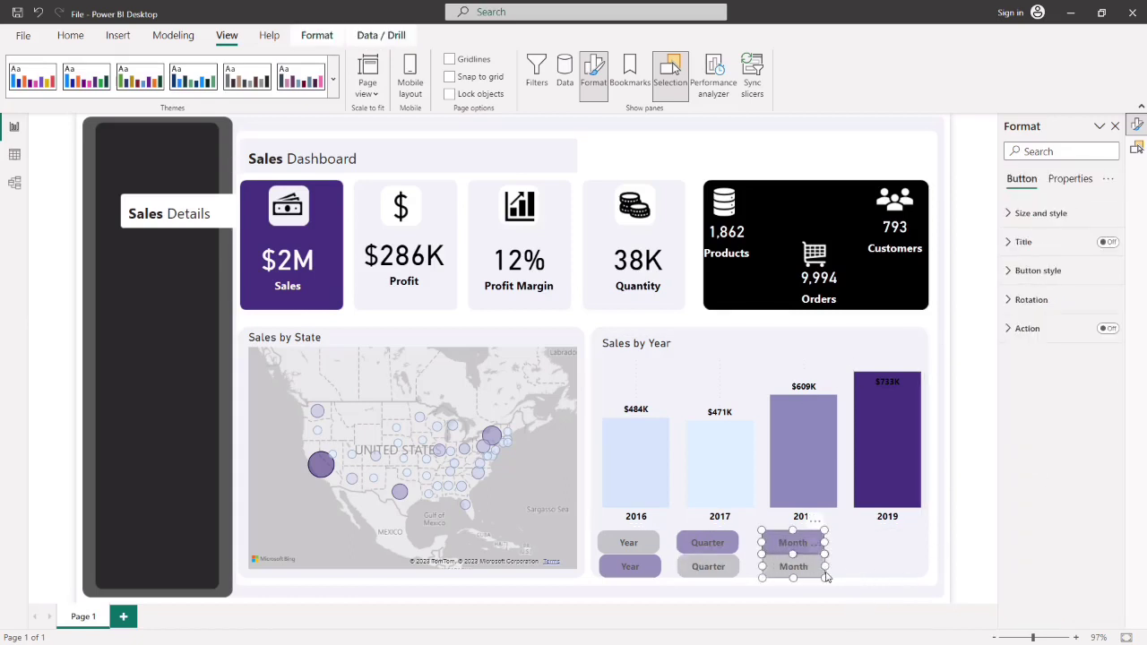
key(ctrl+v)
drag(820, 582, 893, 574)
click(893, 575)
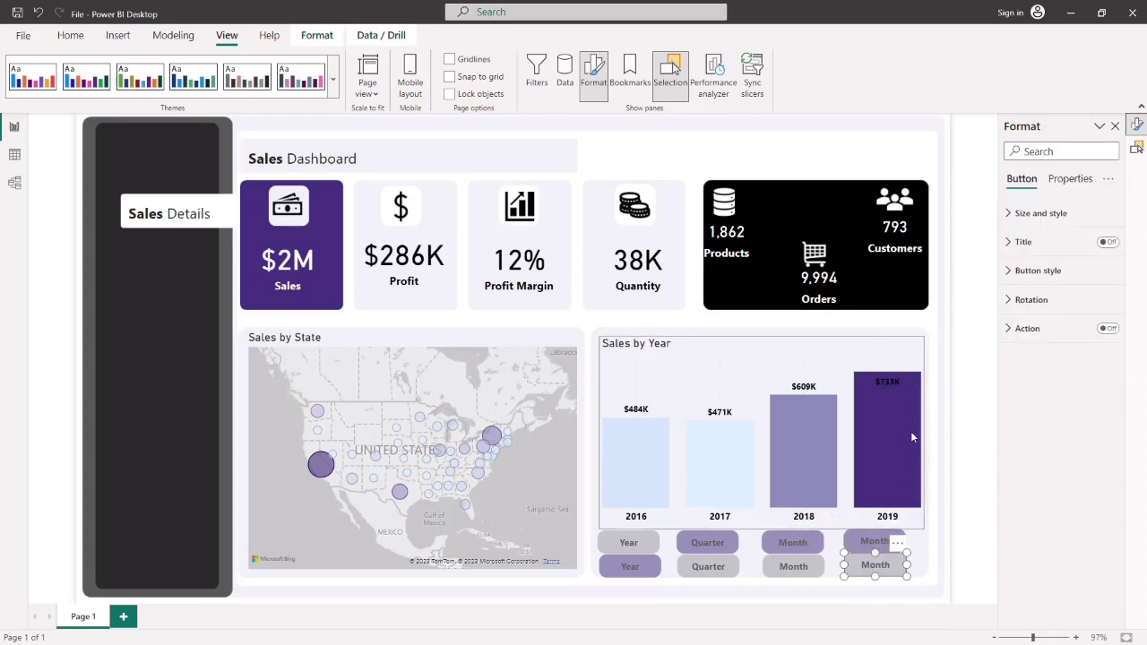
- Change the text of both the purple and the grey button beneath 2019 to Weekday
click(853, 544)
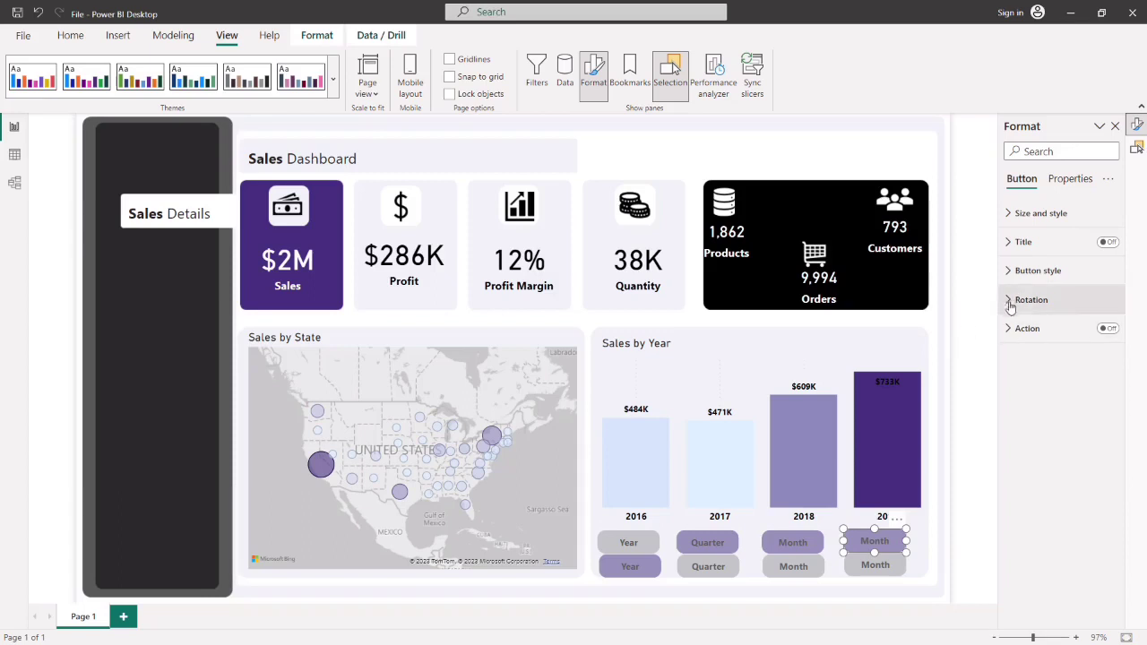
click(1019, 272)
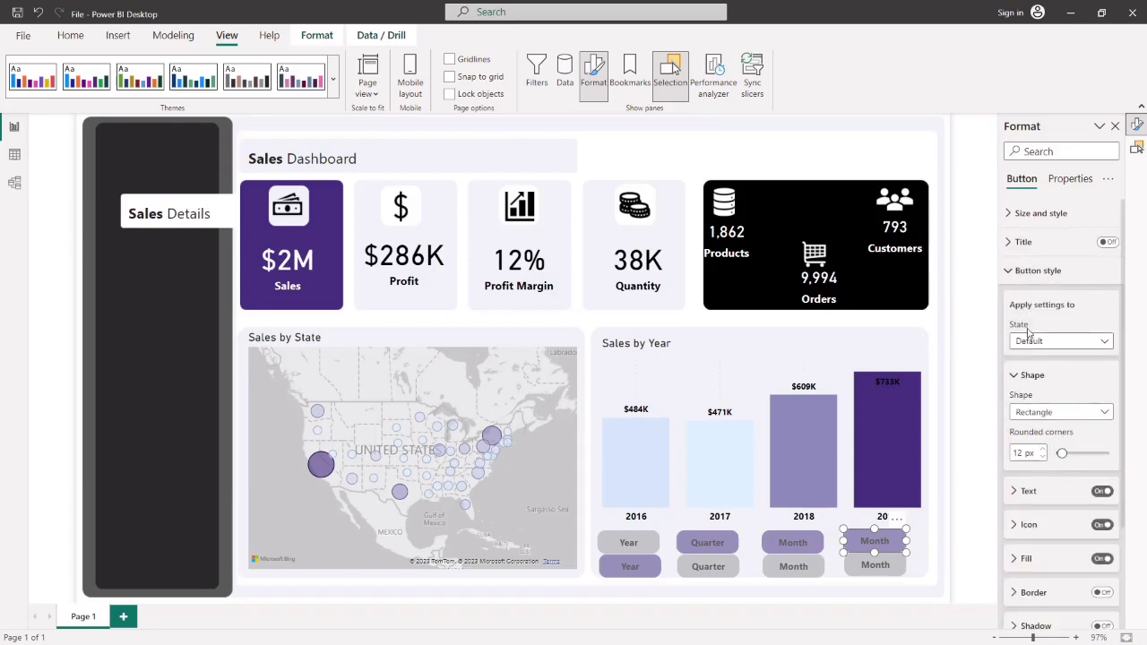
click(1045, 492)
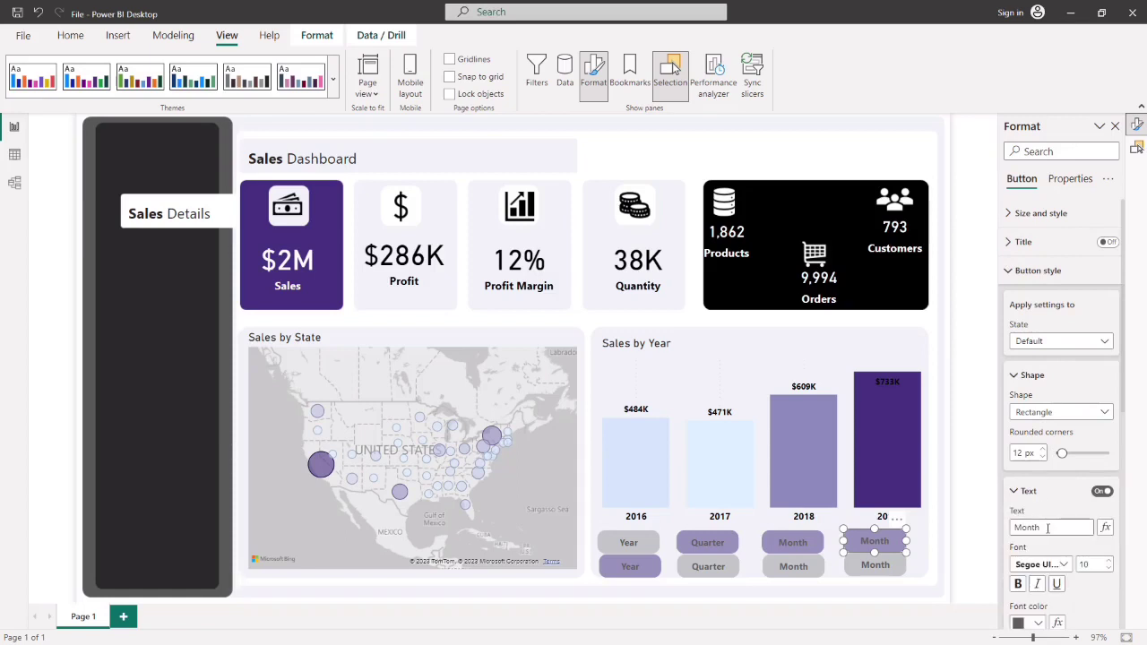
drag(1047, 528, 1013, 531)
key(BackSpace)
text(Weekday)
click(892, 566)
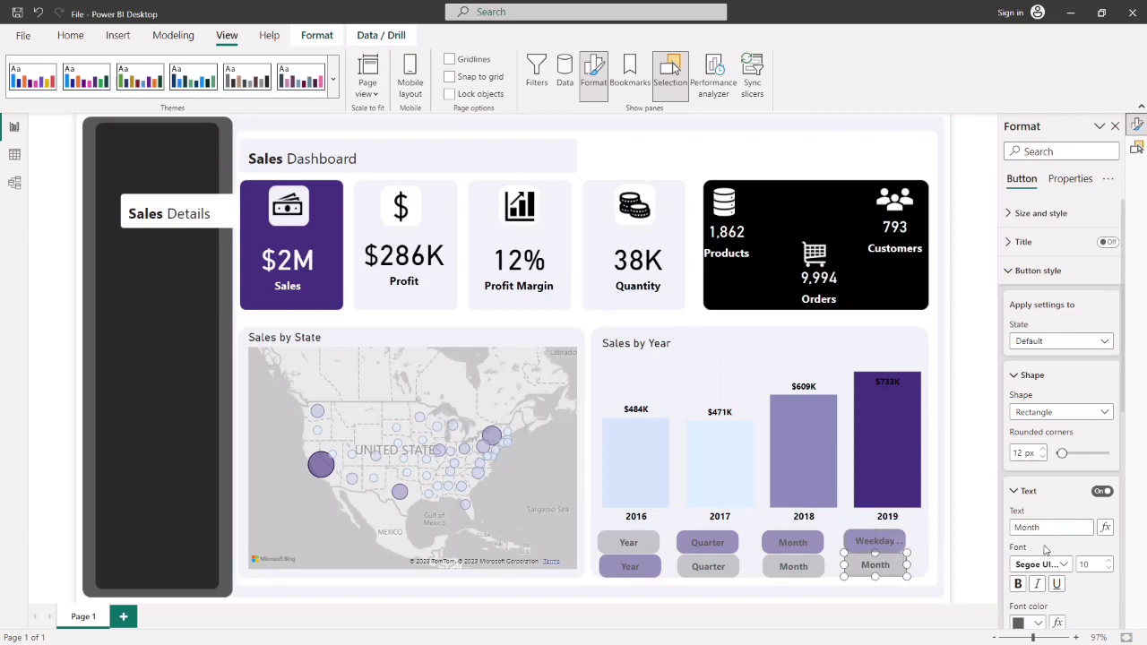
drag(1046, 528, 1002, 532)
text(Weekday)
click(929, 327)
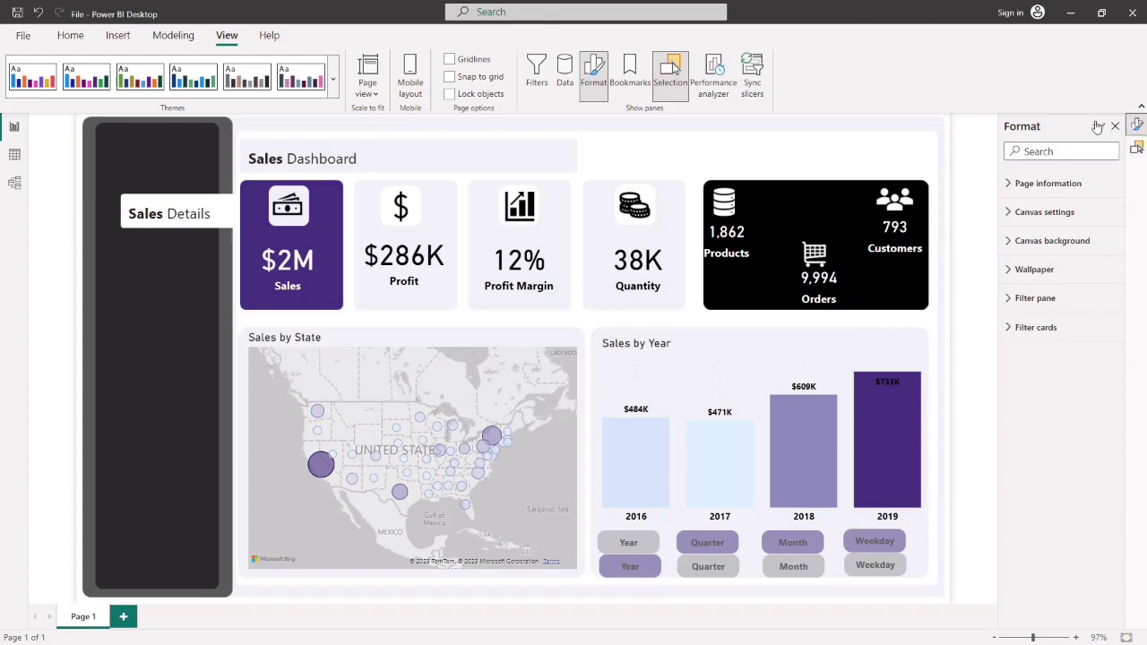
- Rename the grey Year button as inactive yr in the layer order list
click(1137, 147)
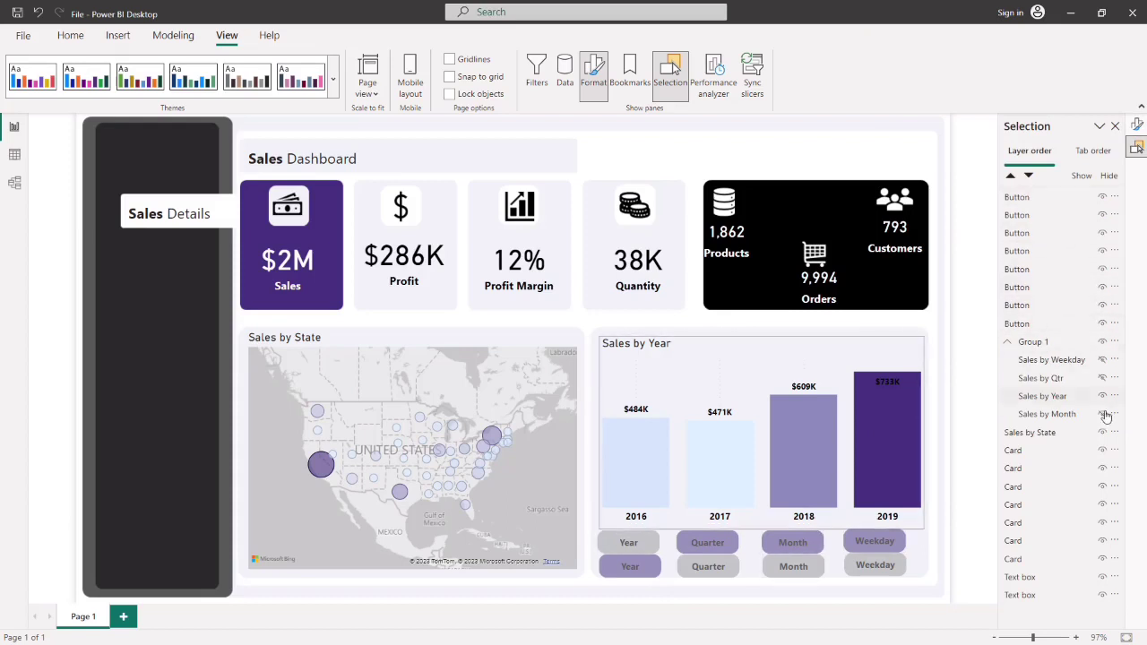
click(639, 545)
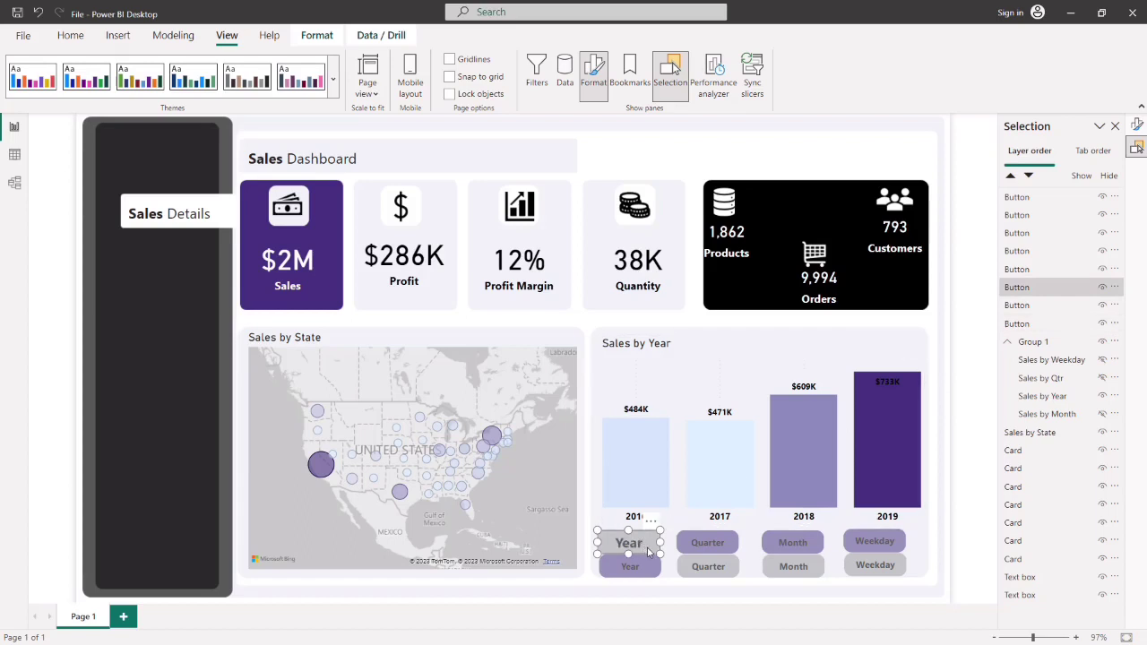
double_click(1043, 287)
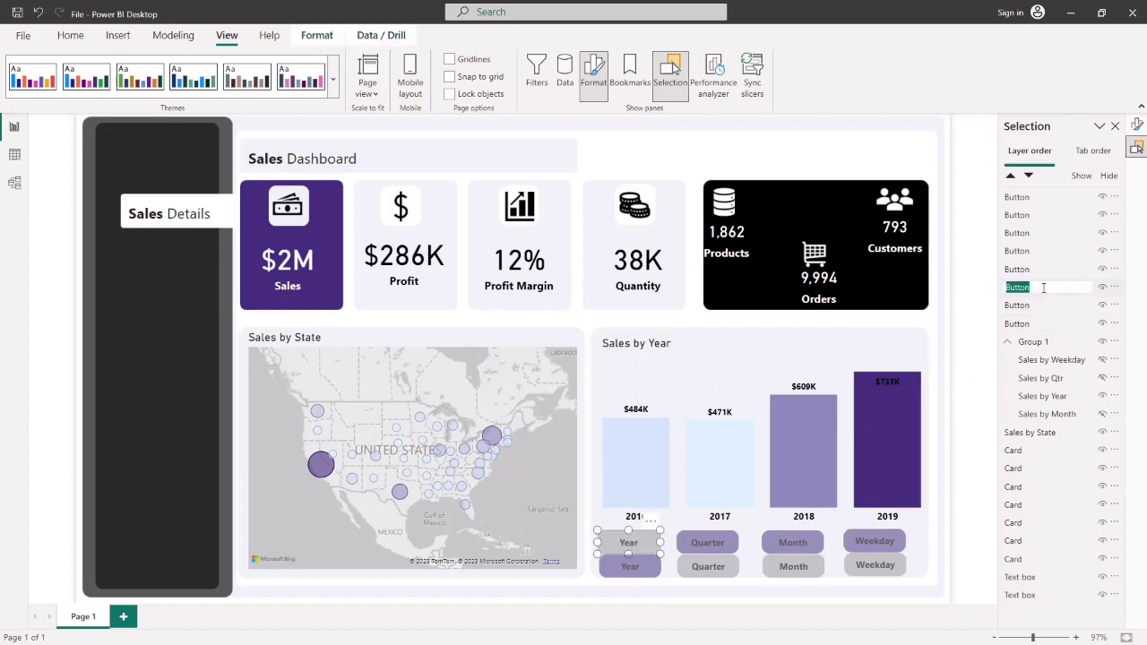
key(BackSpace)
key(Return)
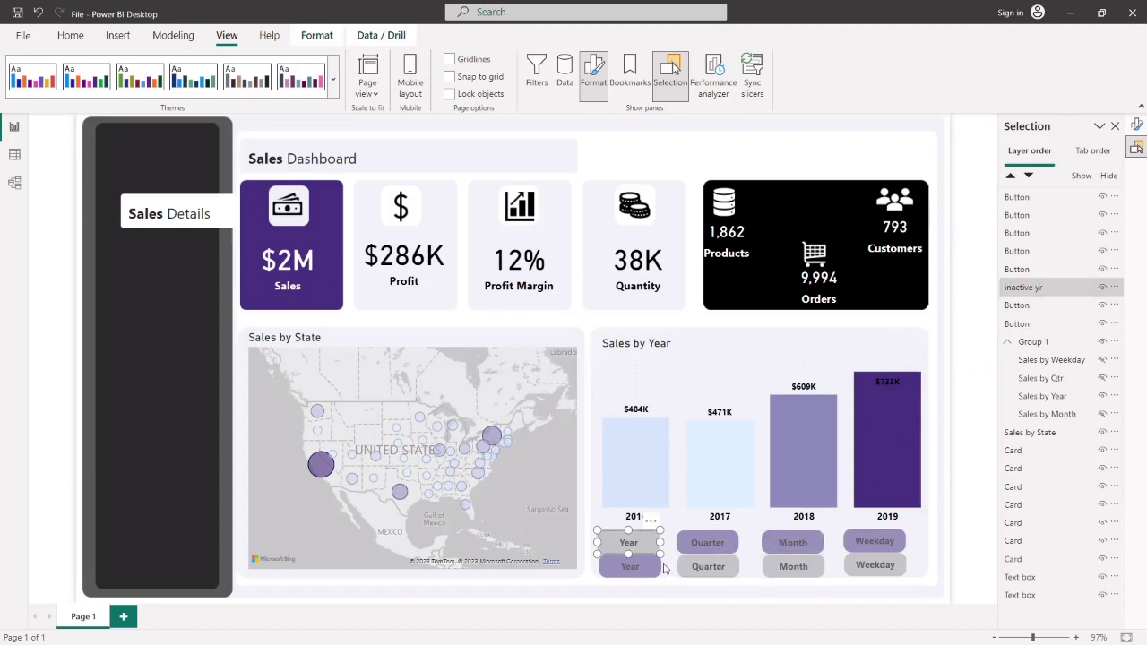
- Rename the purple Year button as active yr in the layer order list
click(647, 570)
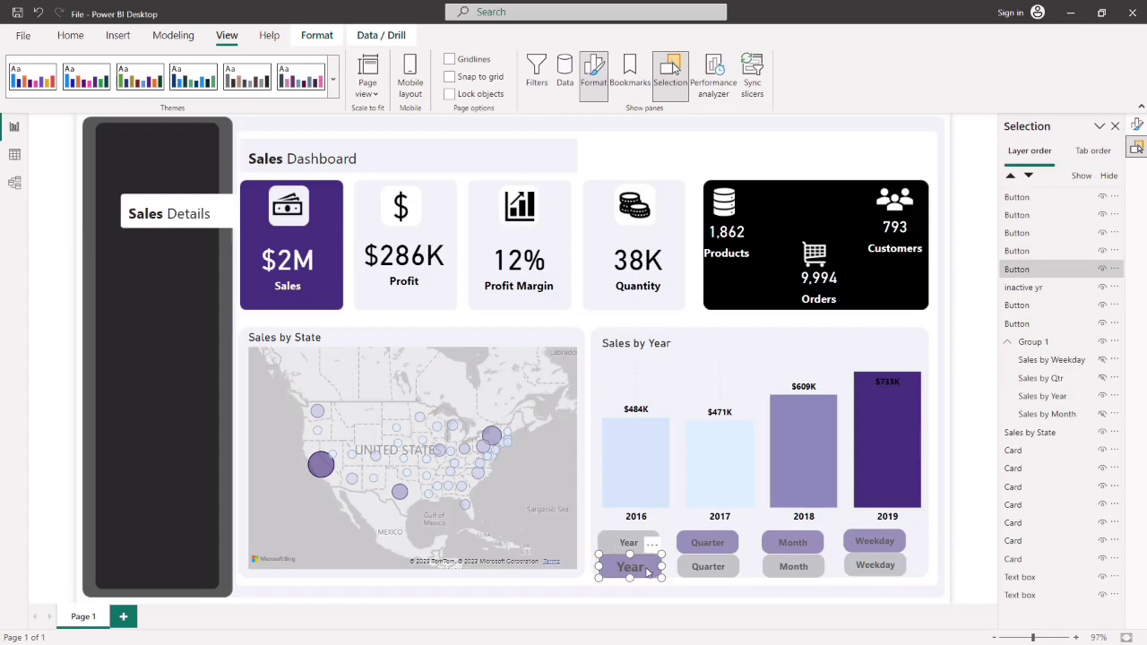
double_click(1034, 270)
text(active yr)
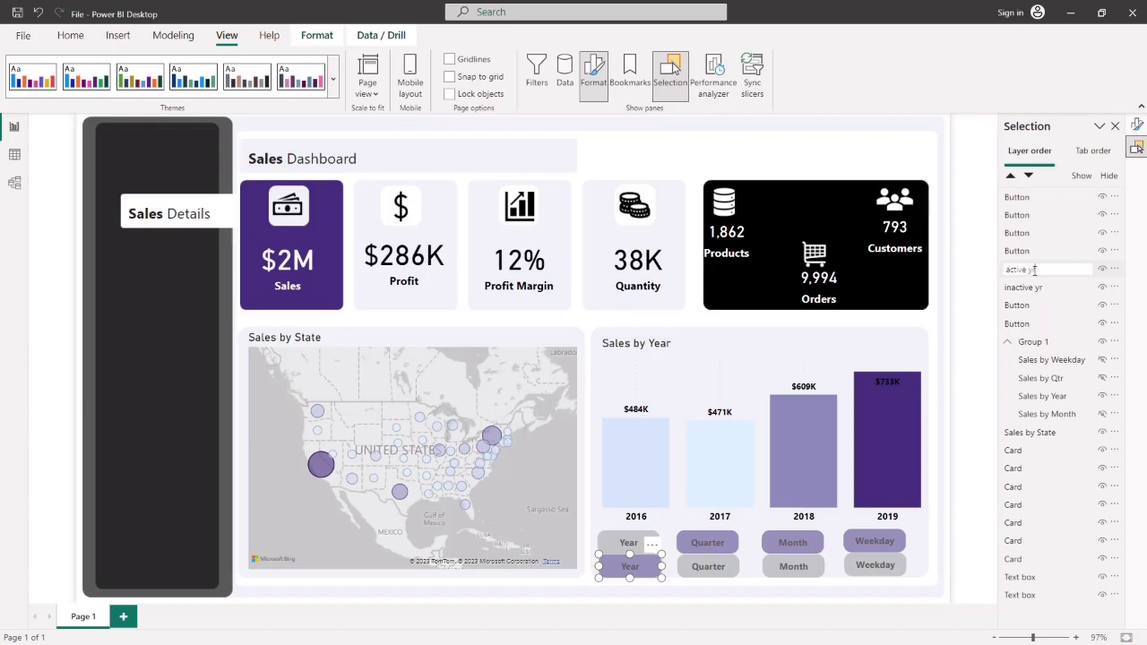
- Rename the purple Quarter button as active qtr in the layer order list
key(Return)
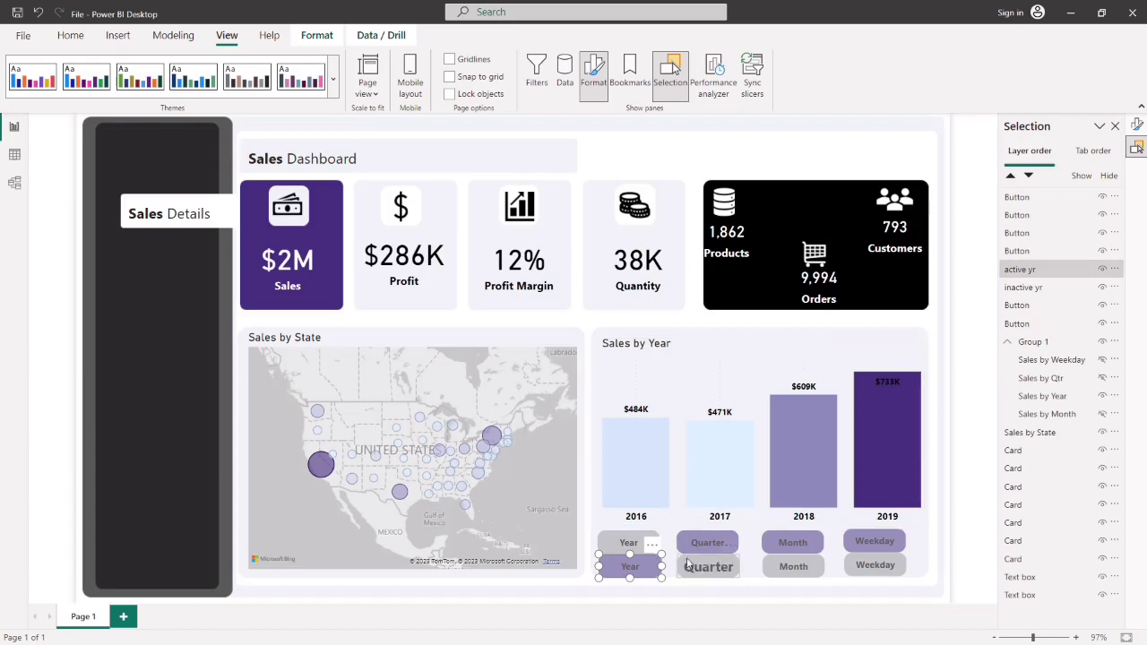
click(707, 543)
double_click(1027, 234)
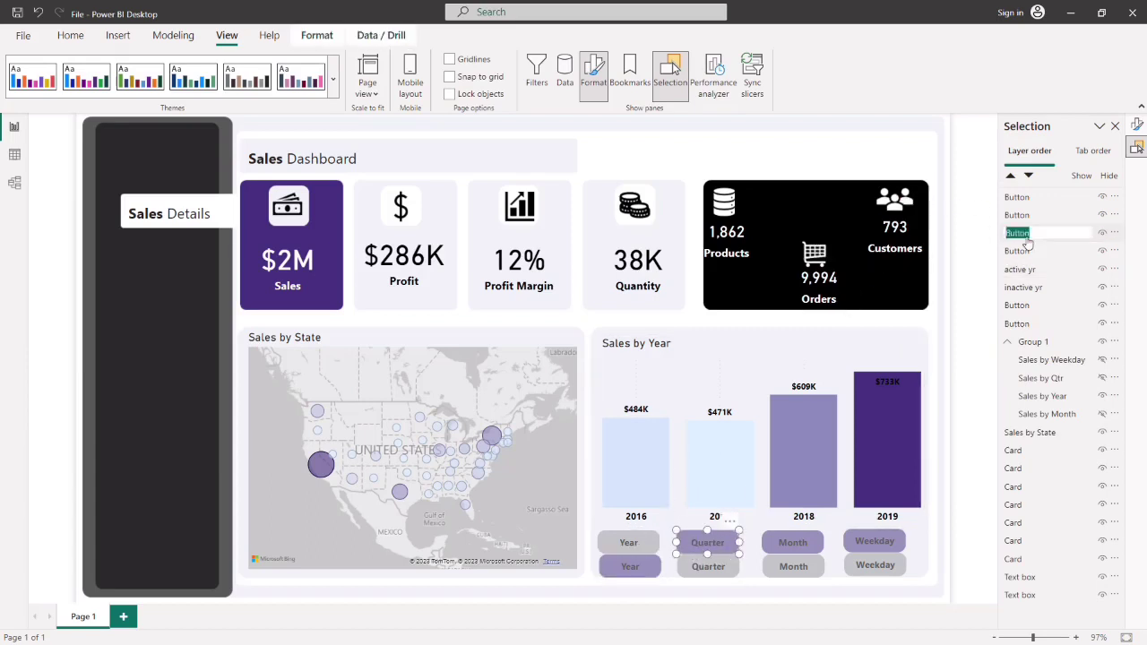
key(BackSpace)
text(active qtr)
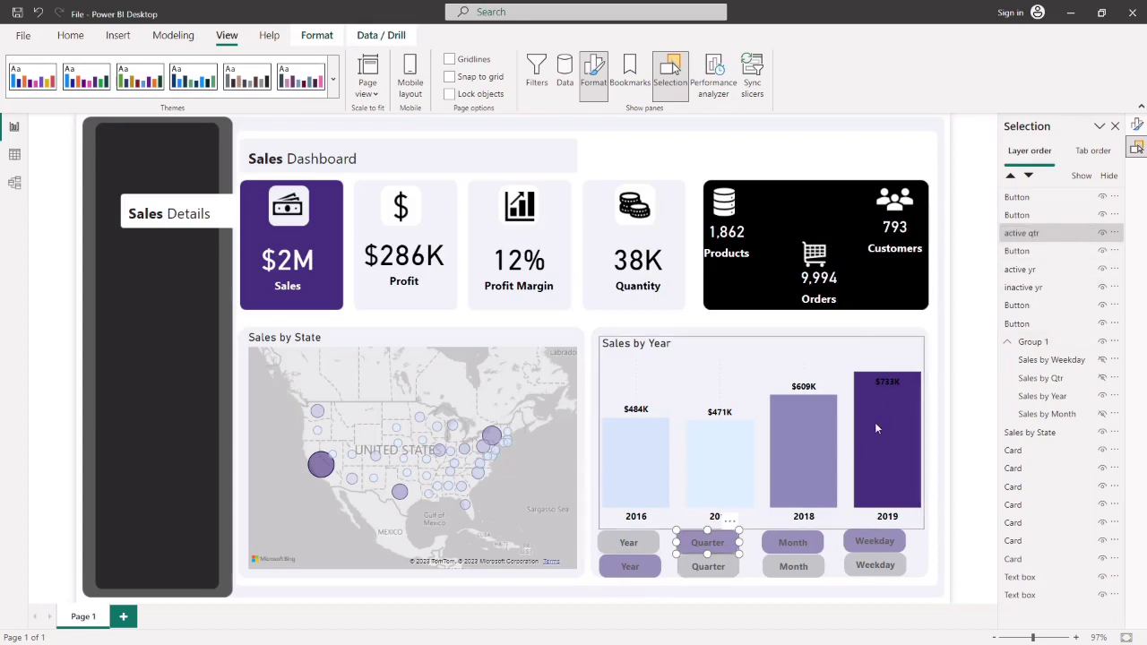
- Rename the grey Quarter button as inactive qtr in the layer order list
click(735, 571)
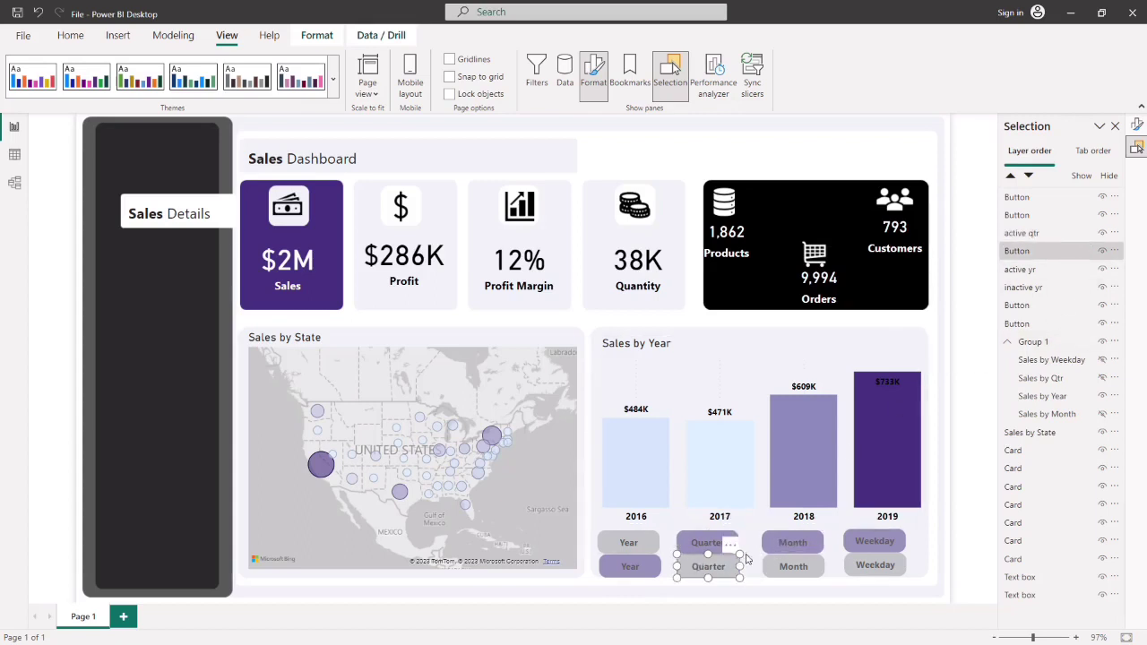
double_click(1022, 251)
key(BackSpace)
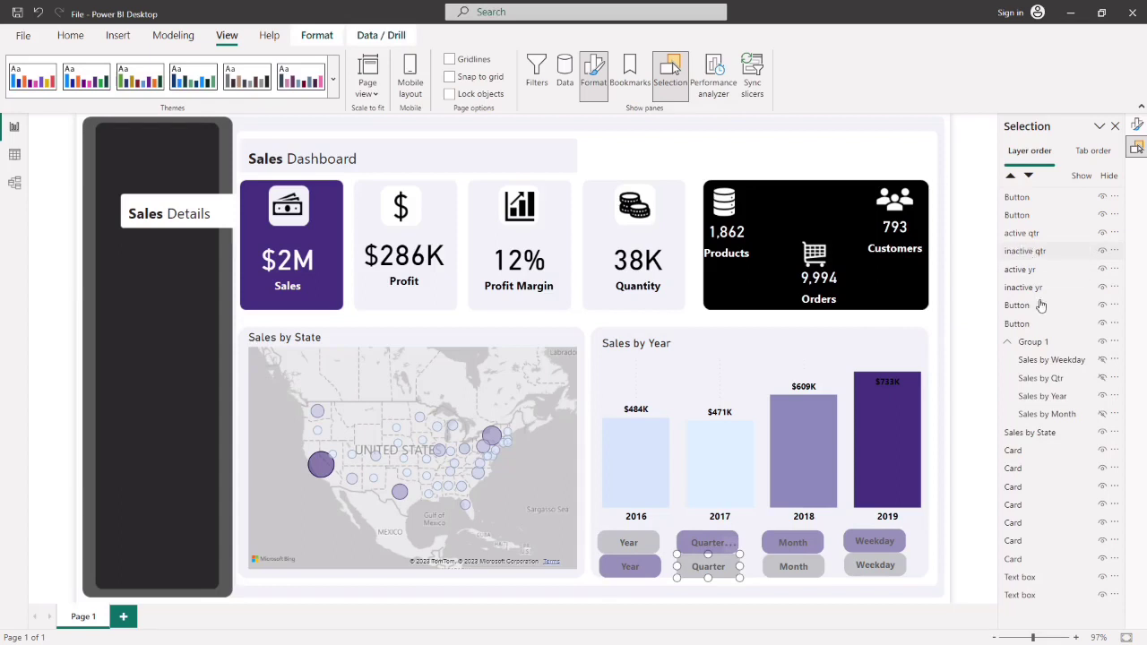
key(Return)
- Rename the purple Month button as active month in the layer order list
click(810, 544)
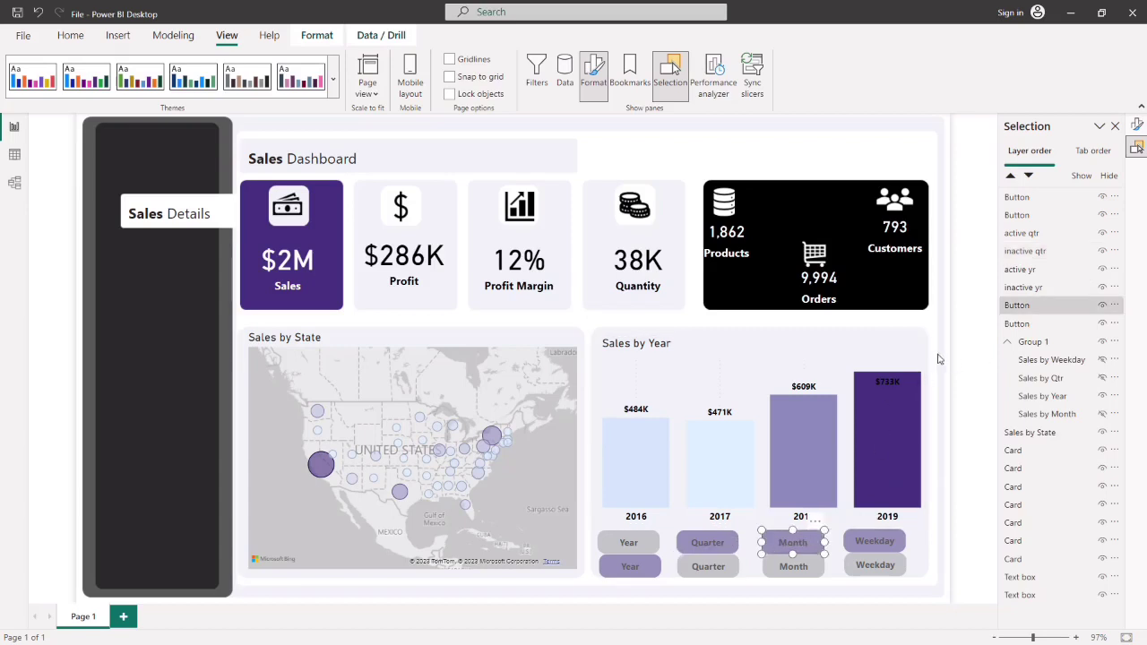
double_click(1049, 310)
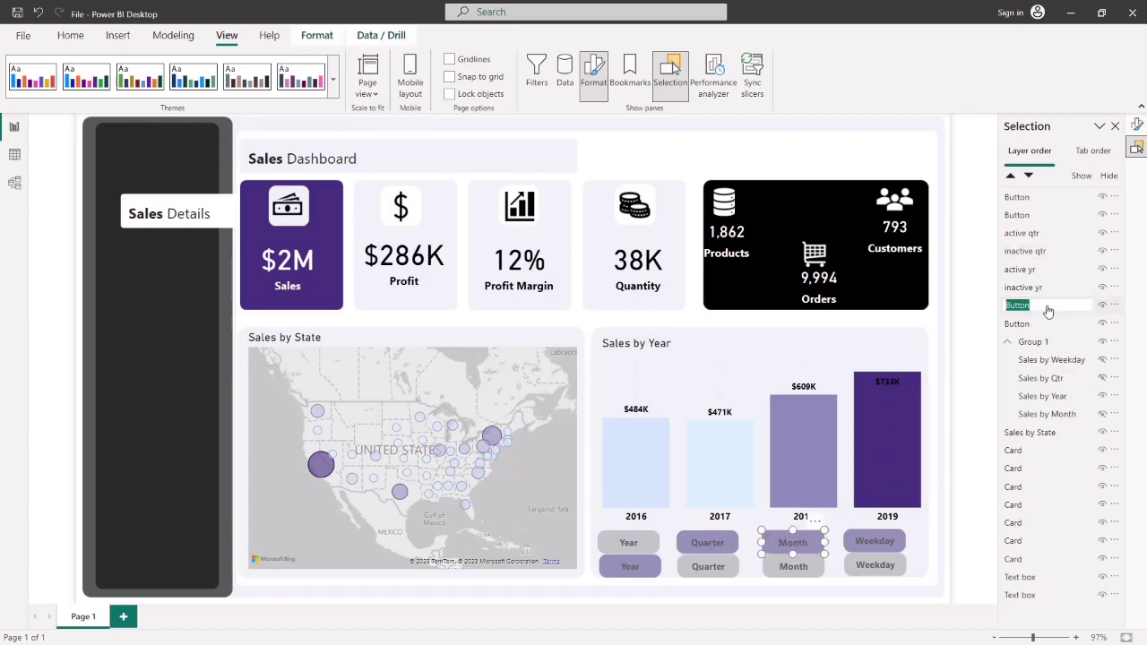
key(BackSpace)
text(inactive month)
key(Return)
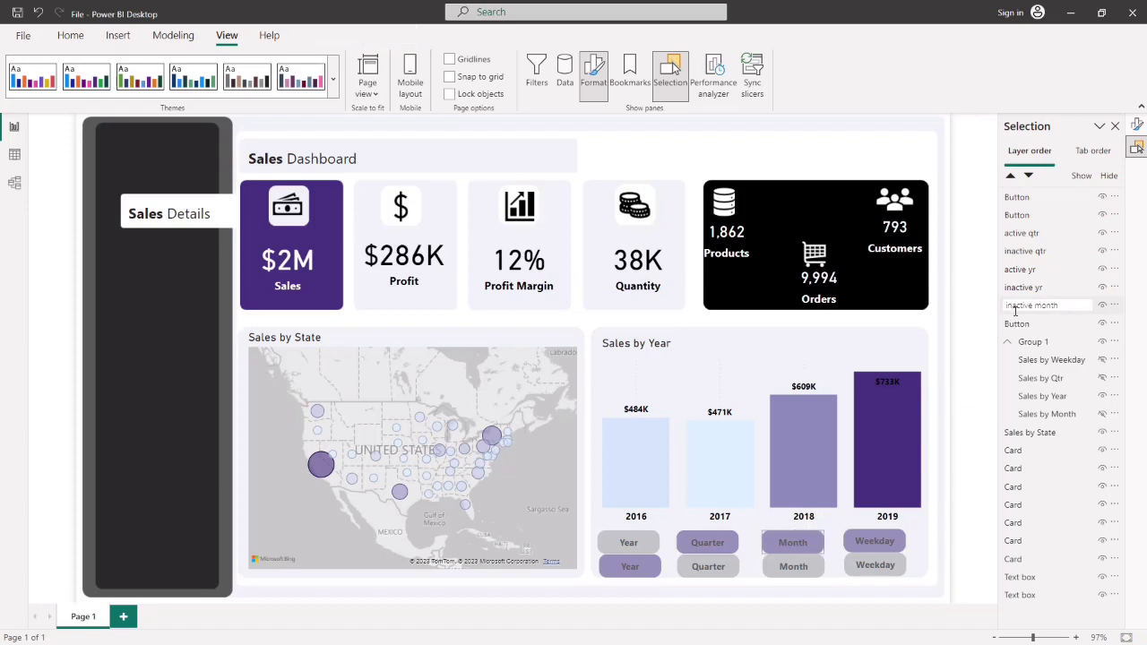
double_click(1015, 310)
click(1016, 307)
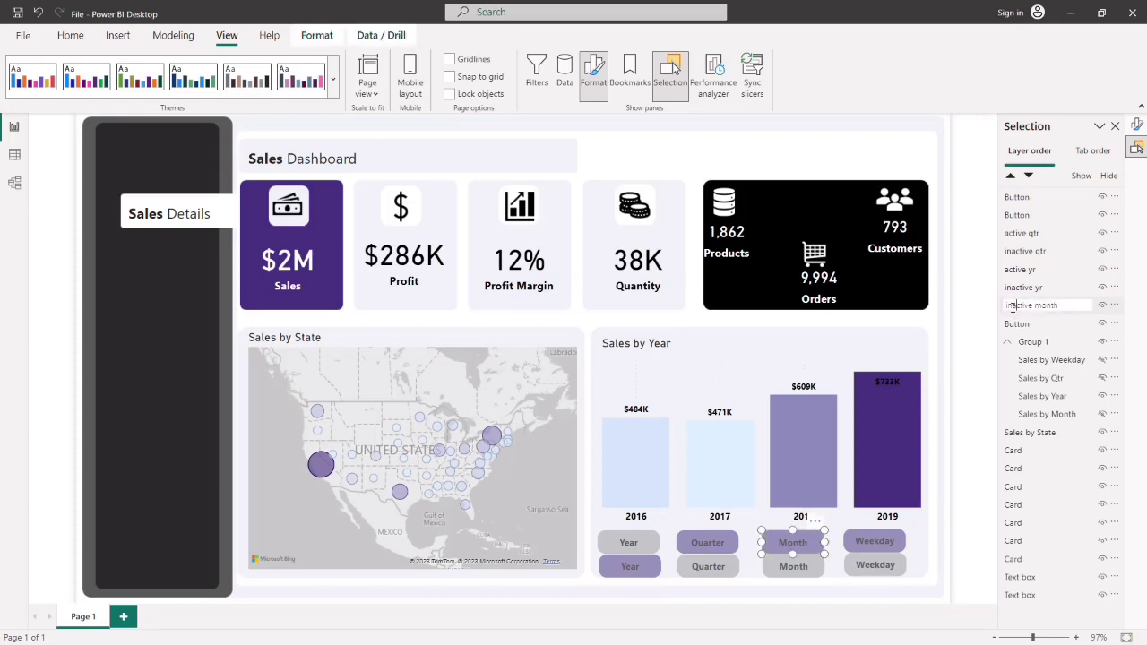
key(Return)
key(BackSpace)
key(BackSpace)
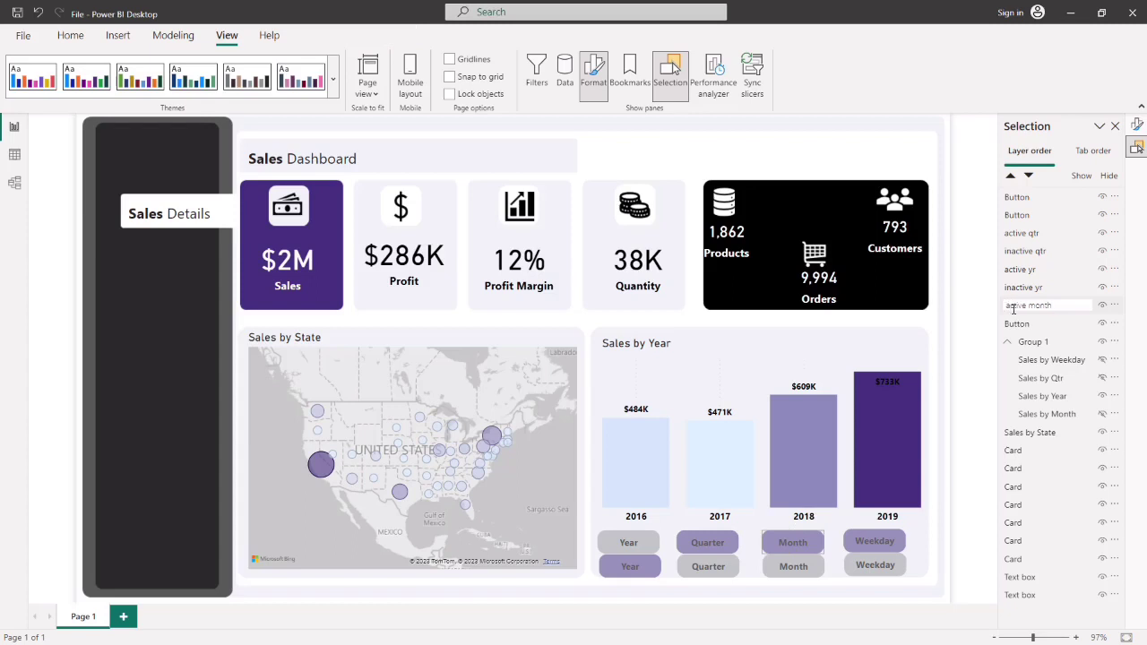
key(Return)
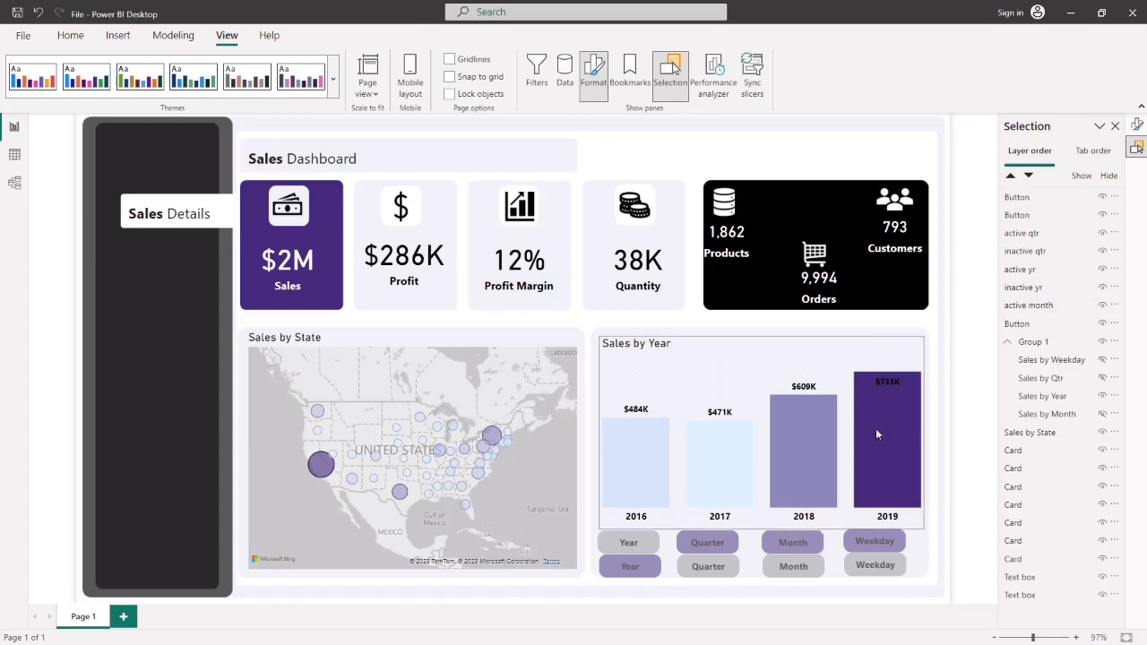
- Rename the grey Month button as inactive month in the layer order list
click(796, 568)
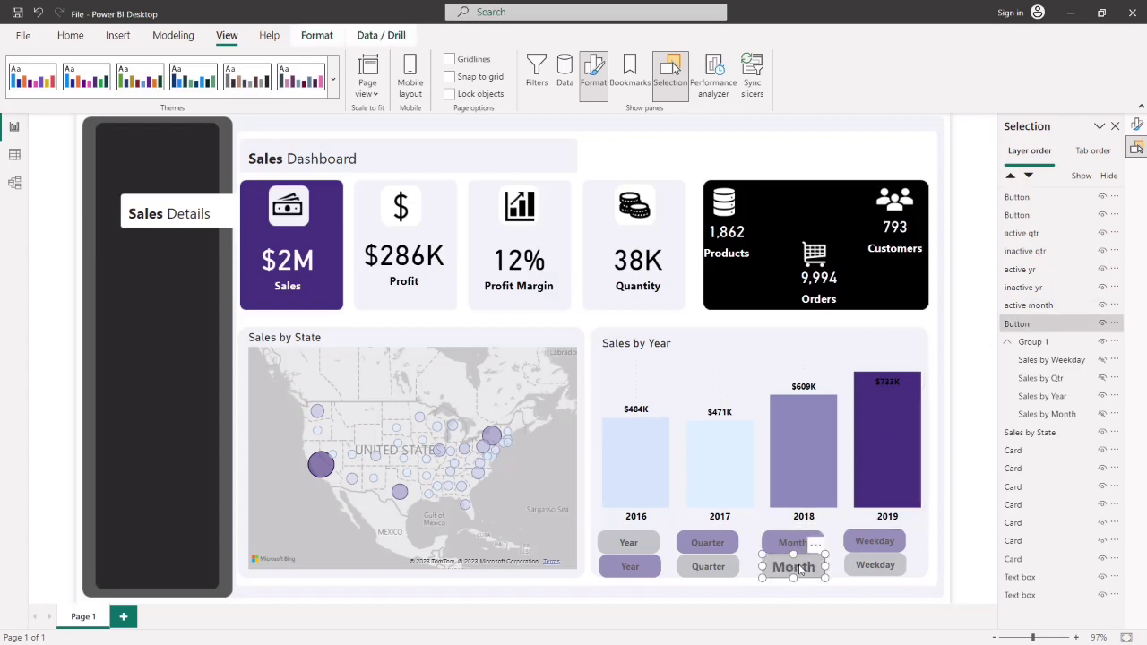
double_click(1035, 325)
text(inactive month)
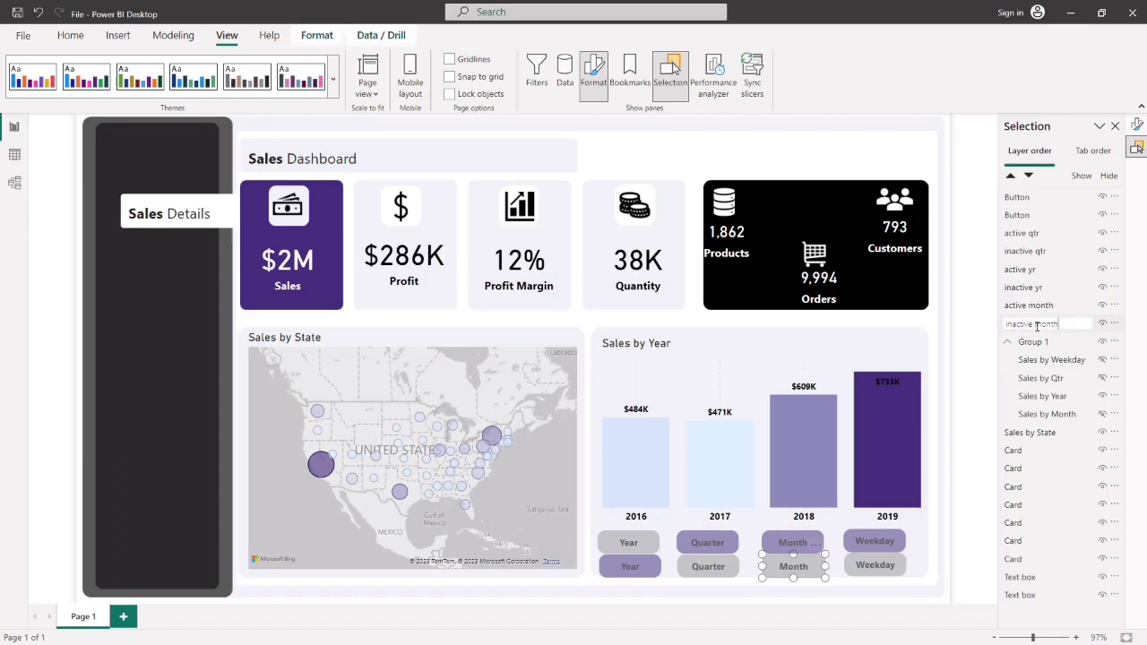
- Rename the purple Weekday button as active weekday in the layer order list
click(874, 541)
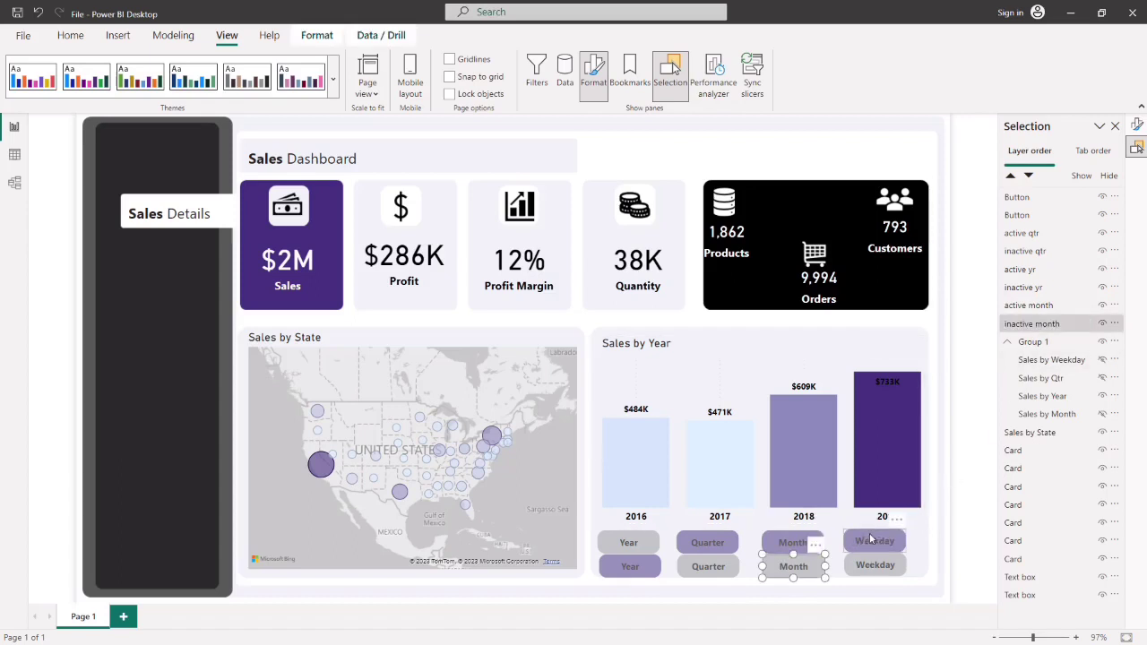
click(1025, 198)
click(1025, 198)
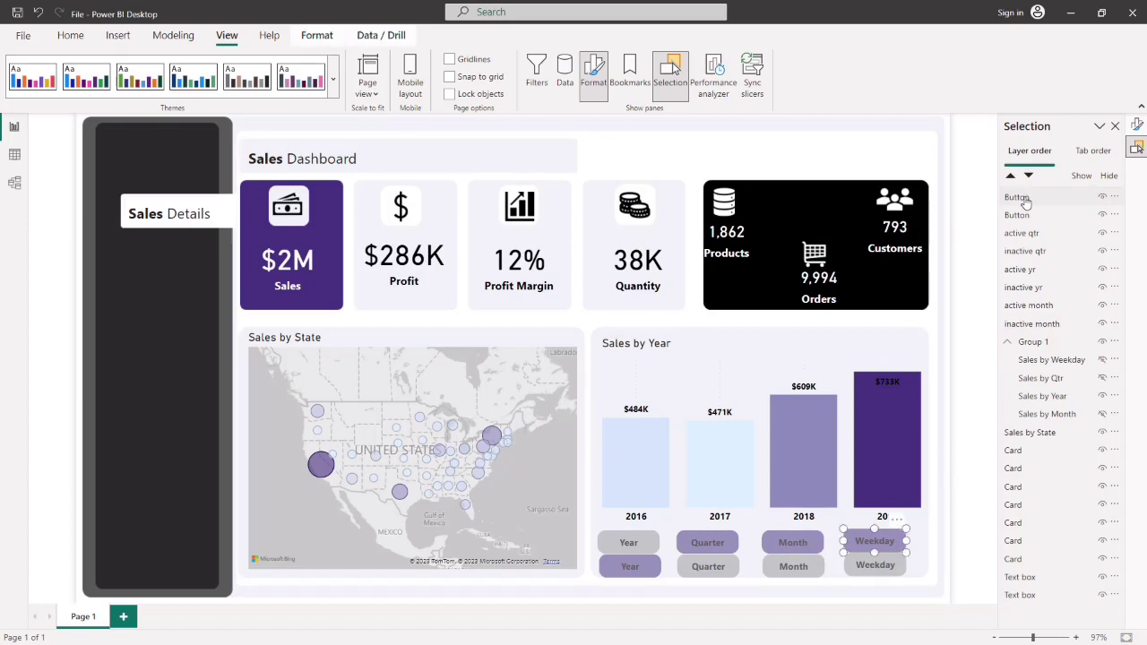
double_click(1027, 198)
text(active weekday)
key(Return)
- Rename the grey Weekday button as inactive weekday in the layer order list
click(876, 566)
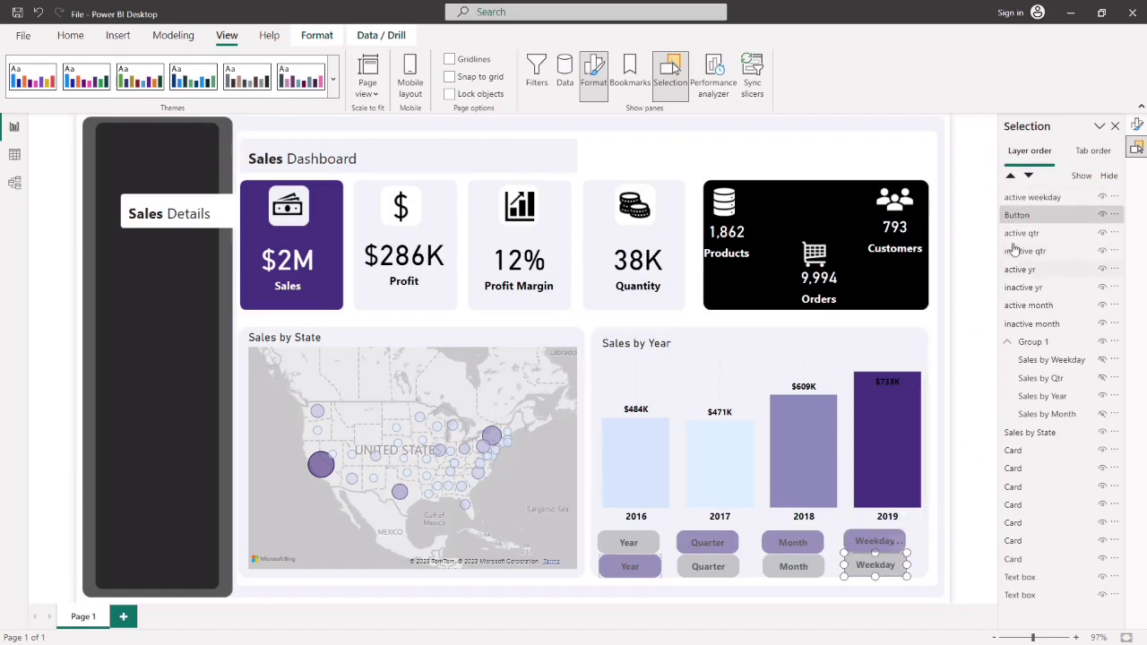
double_click(1045, 216)
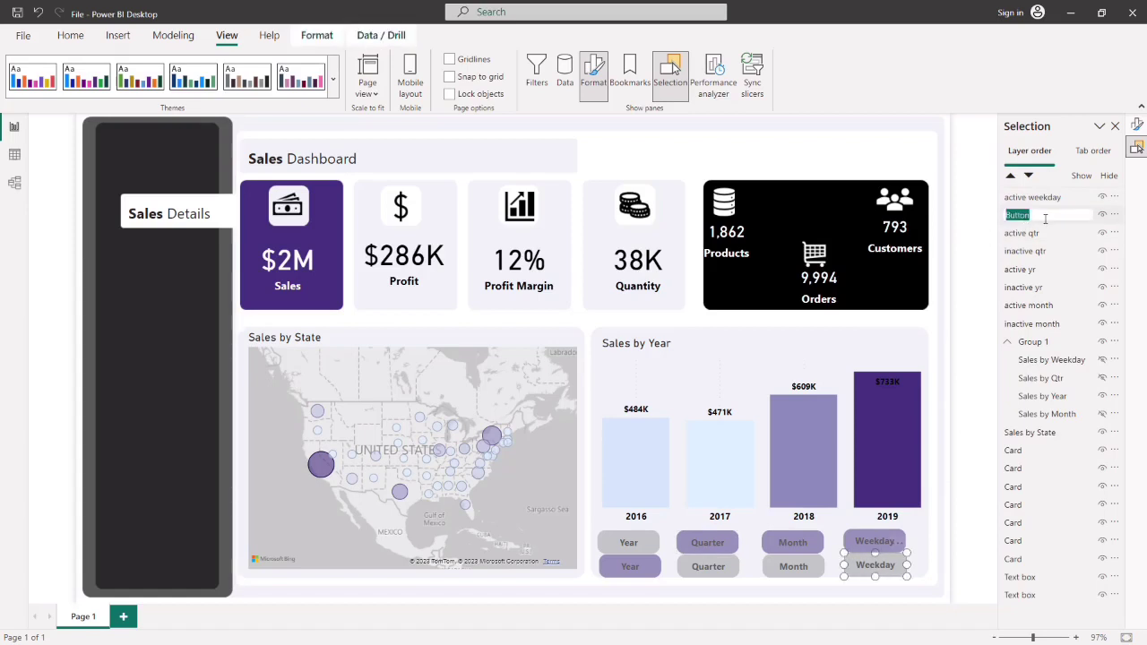
key(BackSpace)
text(inactive weekday)
key(Return)
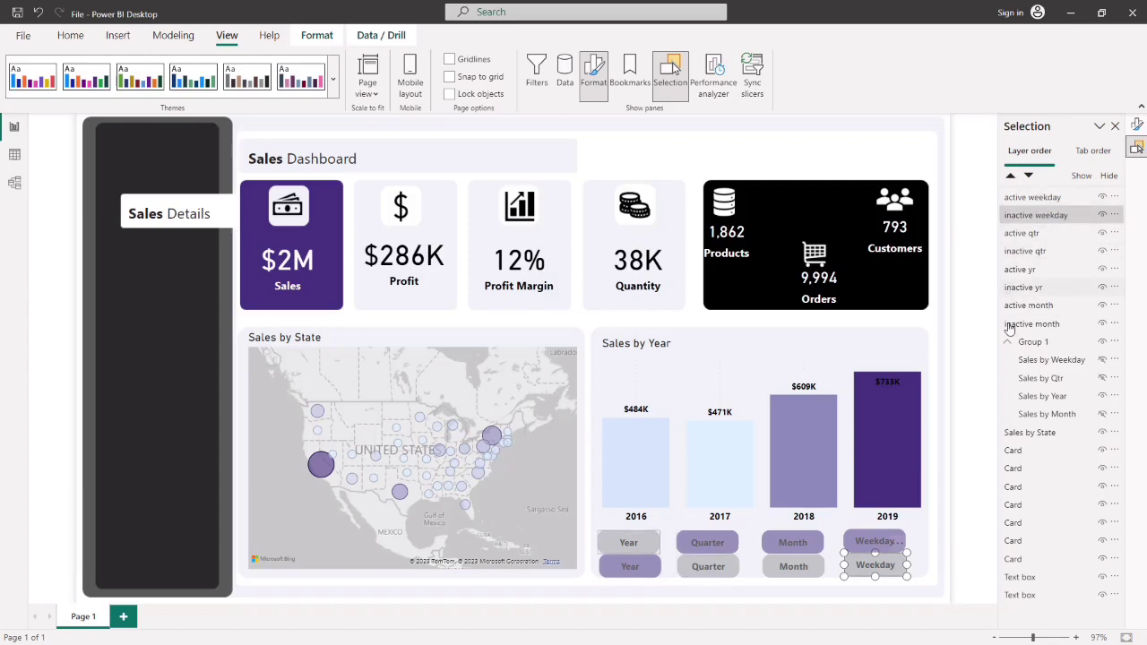
click(743, 584)
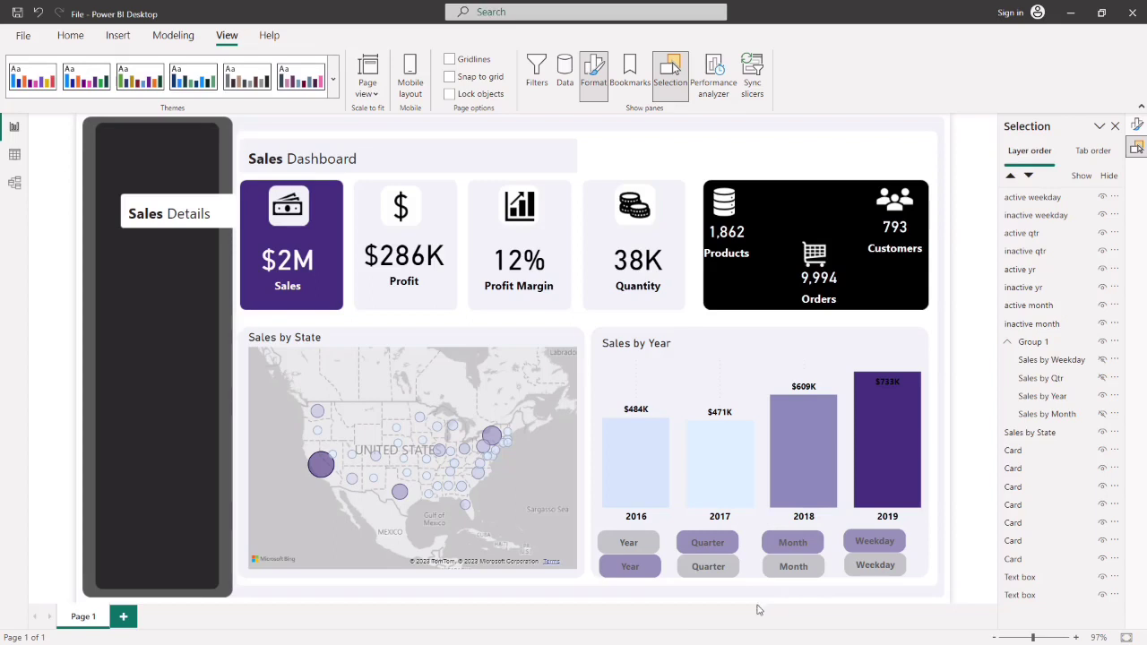
- Group the grey and purple Year buttons beneath 2016 and name the group Yr bottons
click(635, 549)
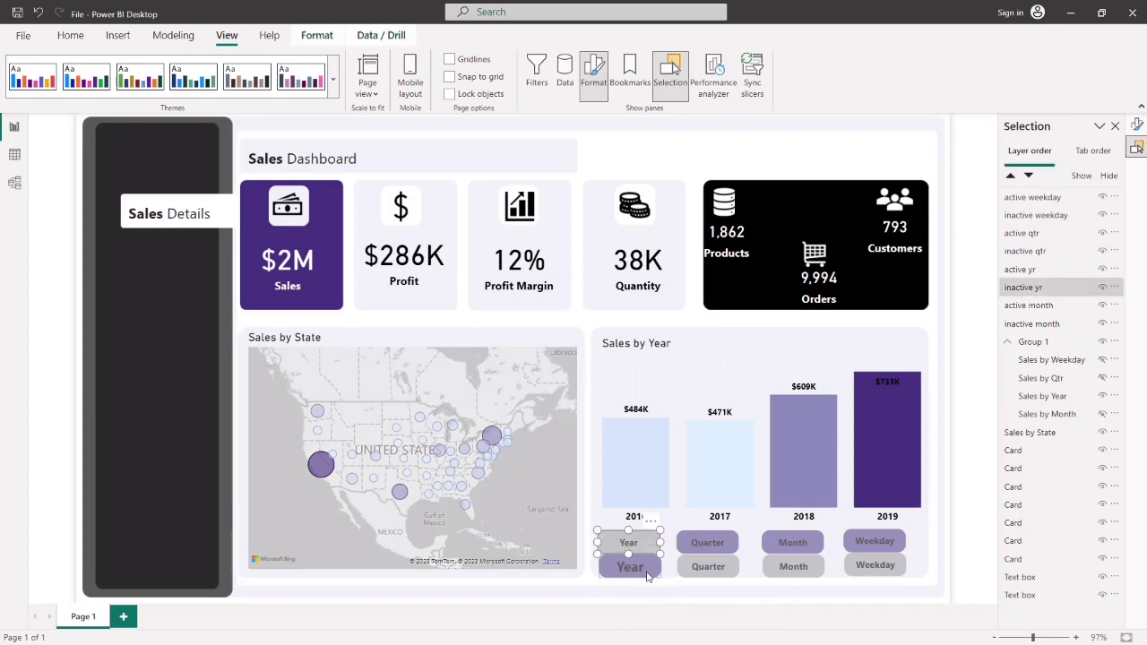
ctrl+click(650, 574)
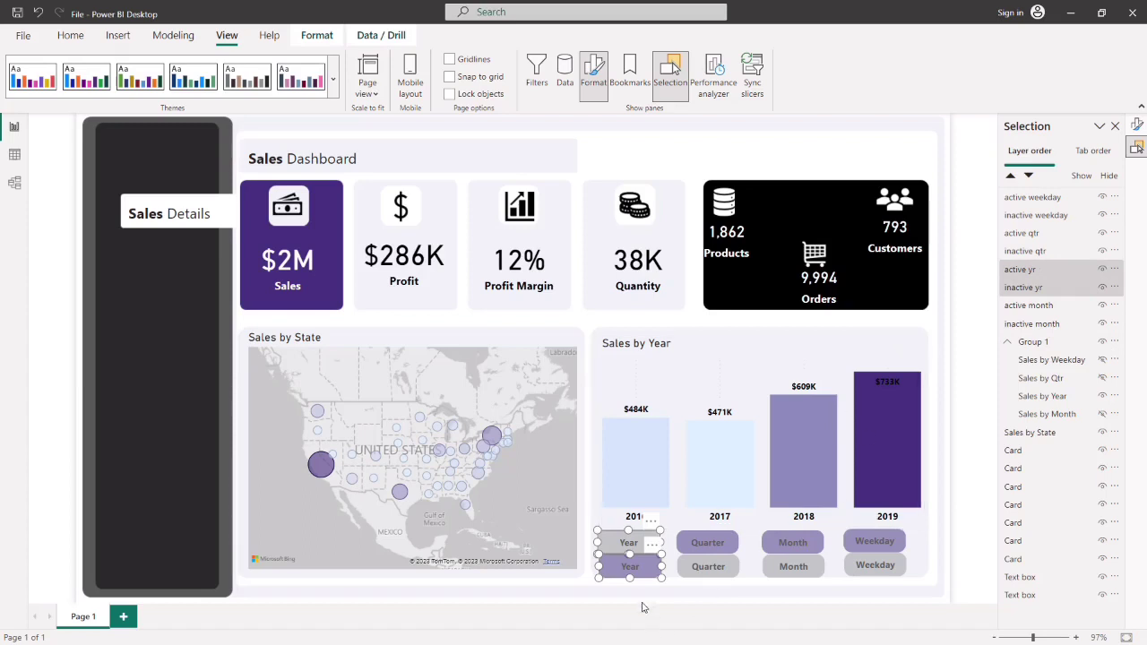
right_click(645, 571)
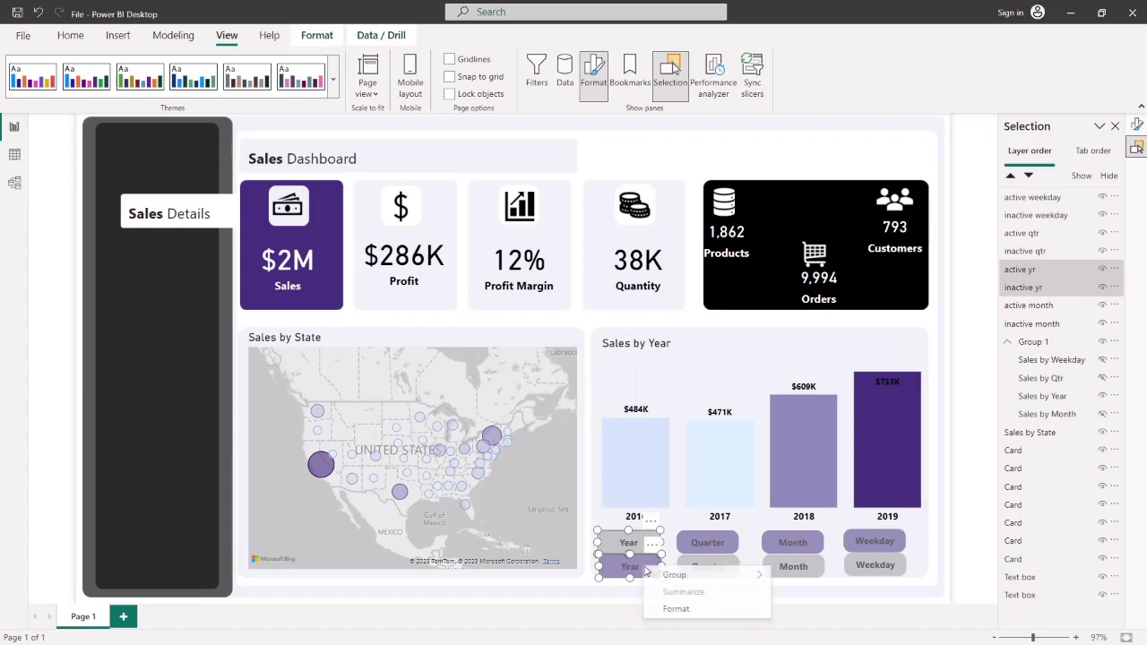
mouse_move(667, 578)
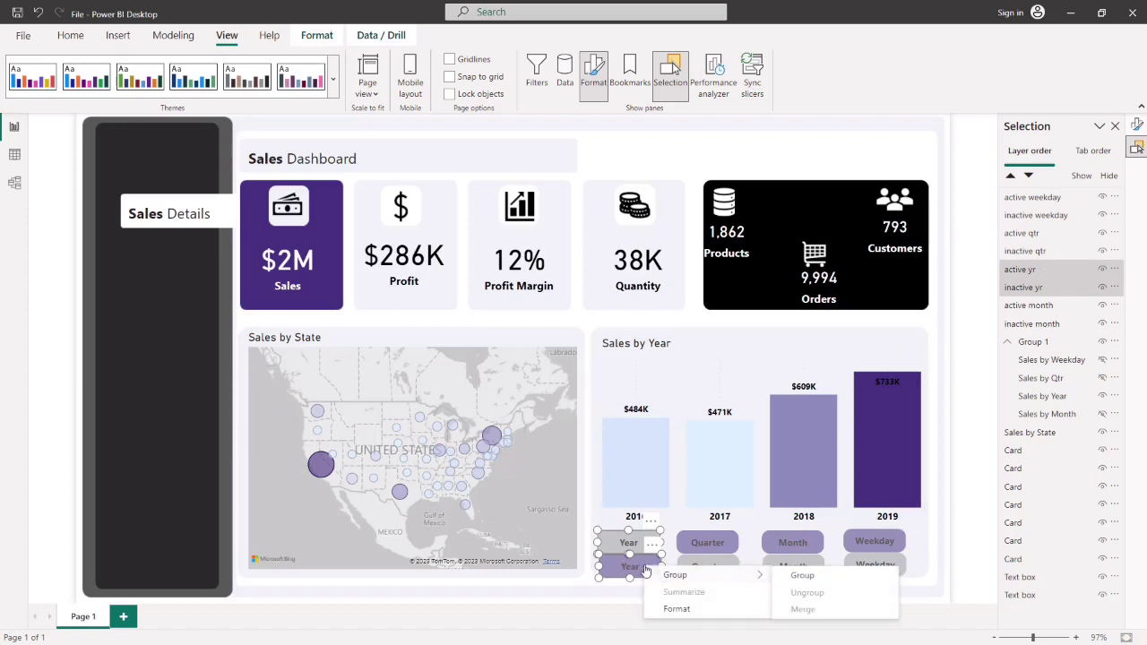
click(800, 576)
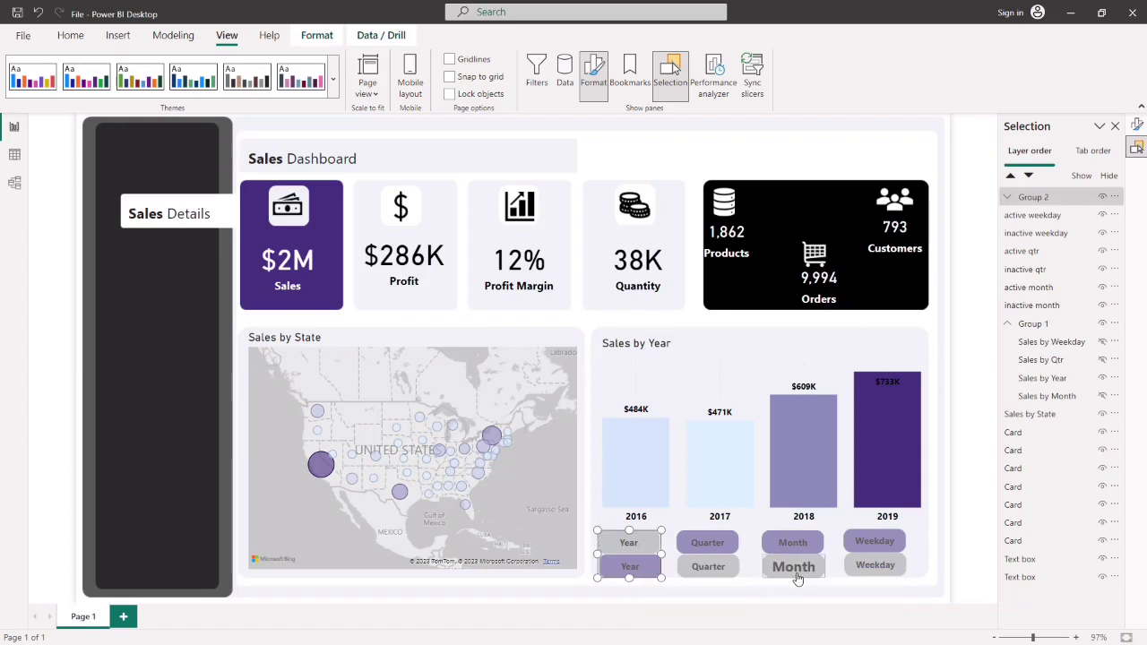
double_click(1052, 197)
key(BackSpace)
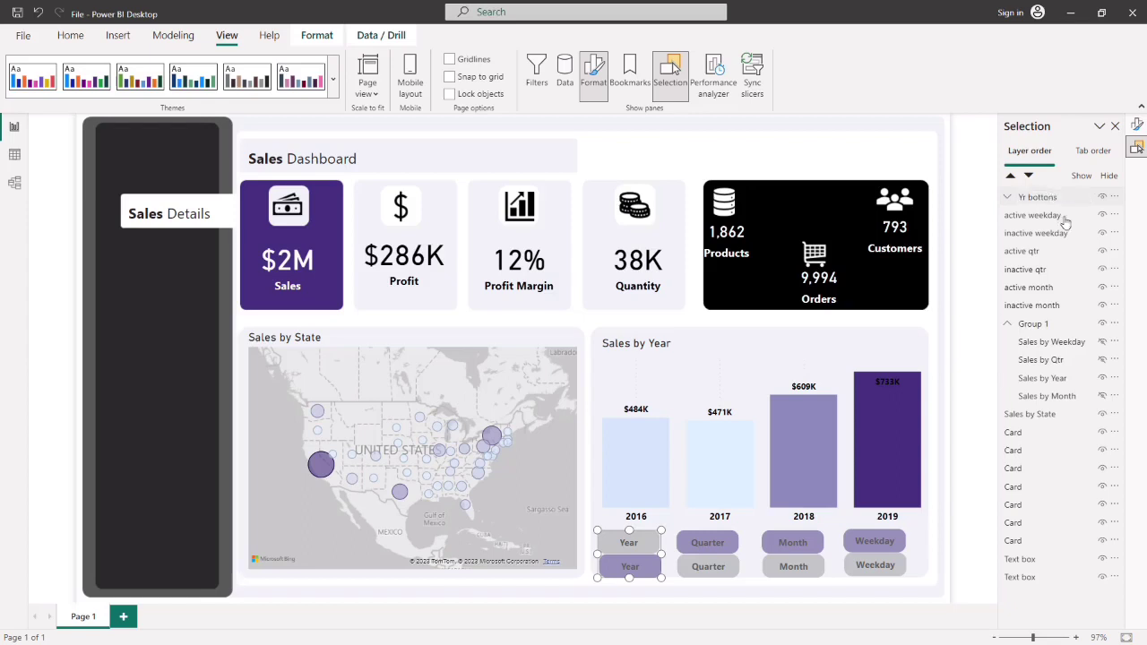
key(Return)
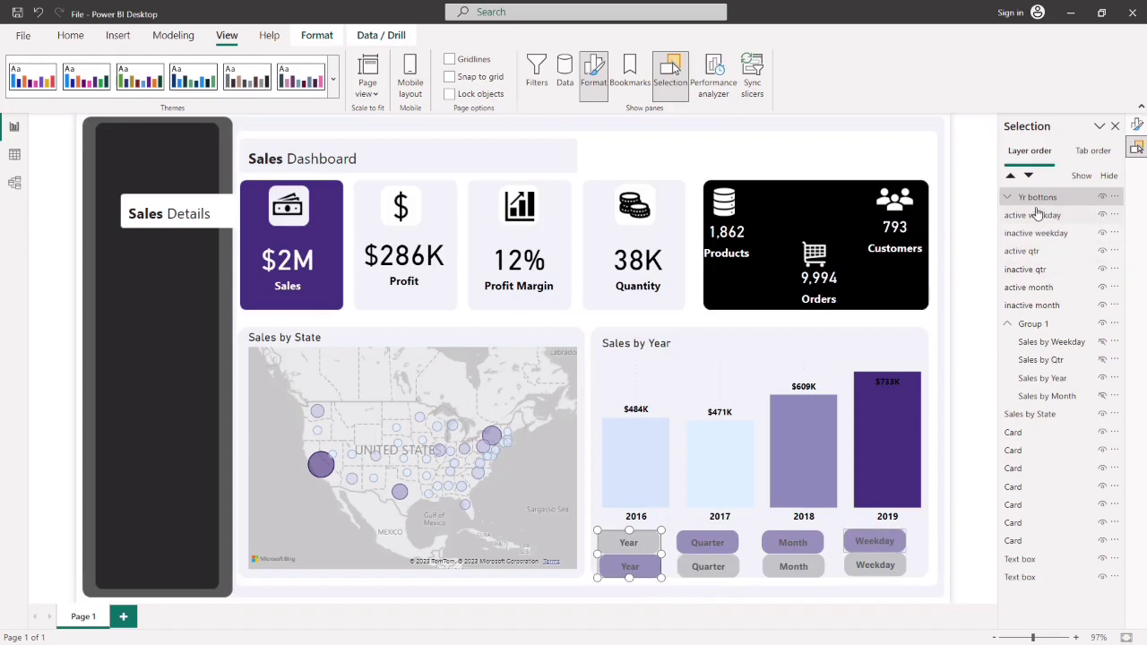
- Expand the Yr bottons group and check each Year button by hiding and showing active yr and inactive yr in turn
click(1008, 197)
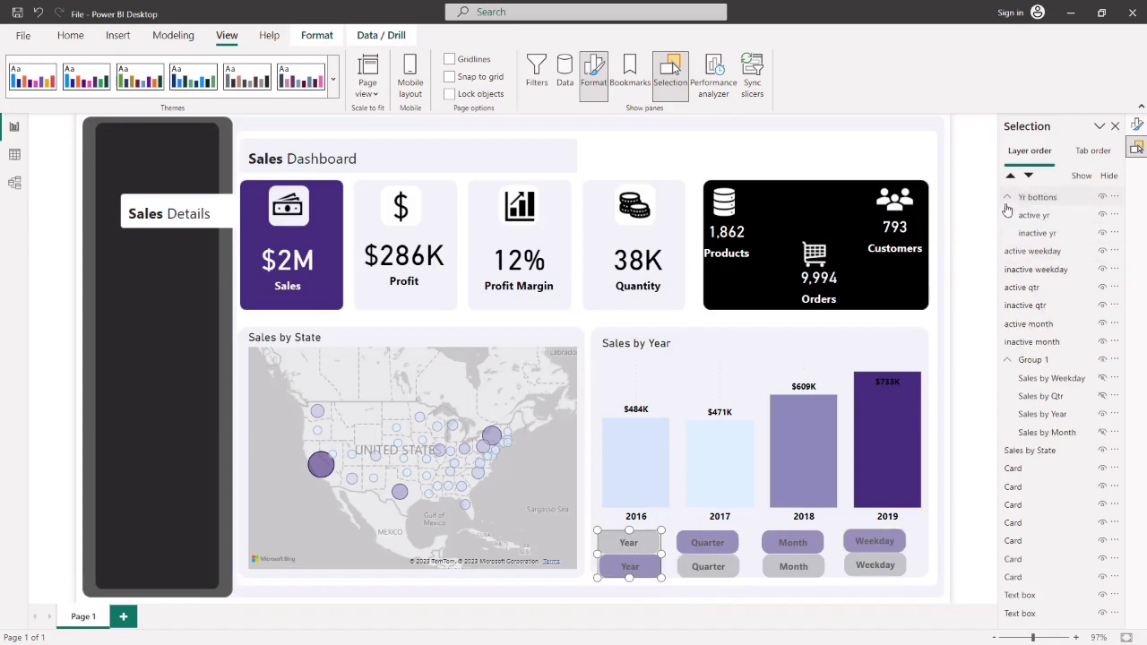
click(1103, 216)
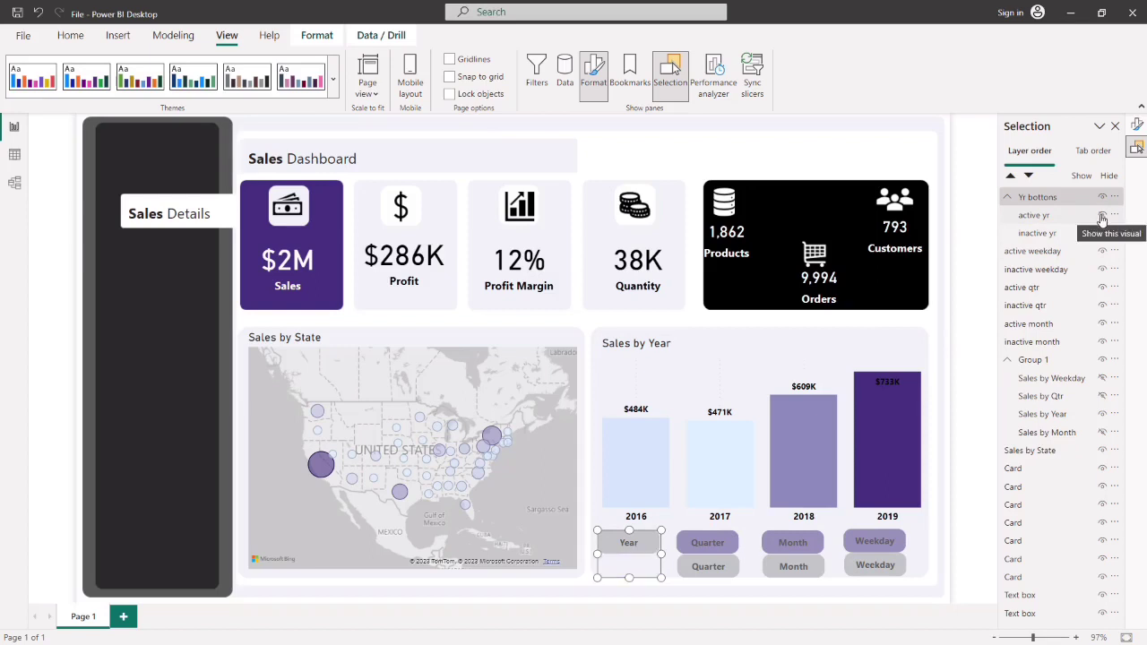
click(1102, 216)
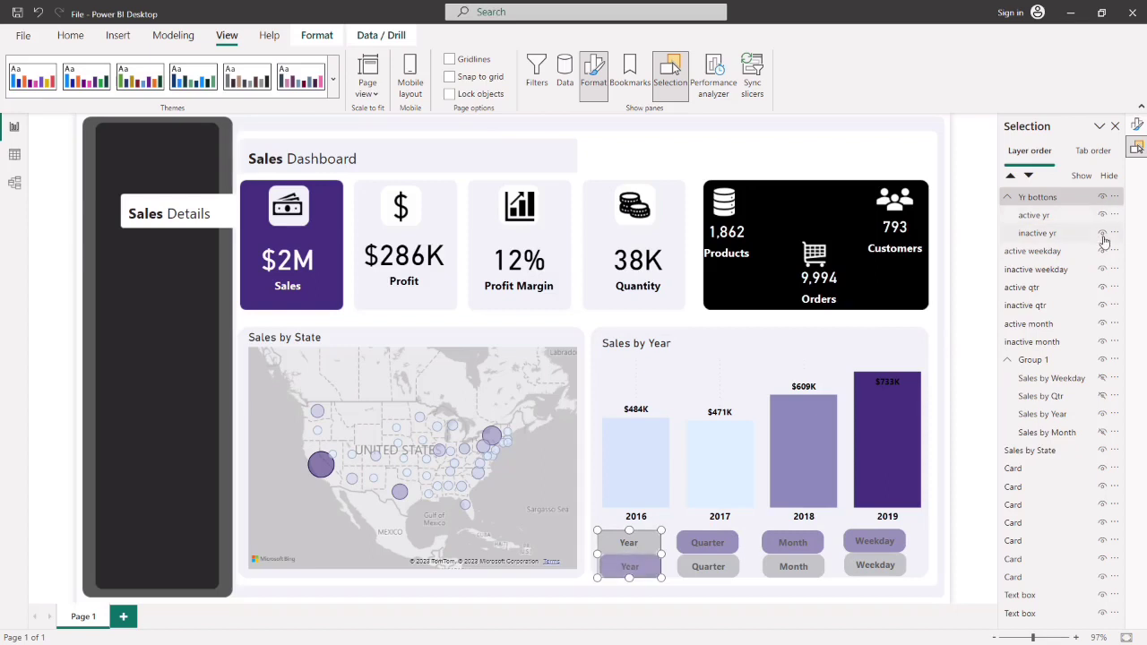
click(1105, 234)
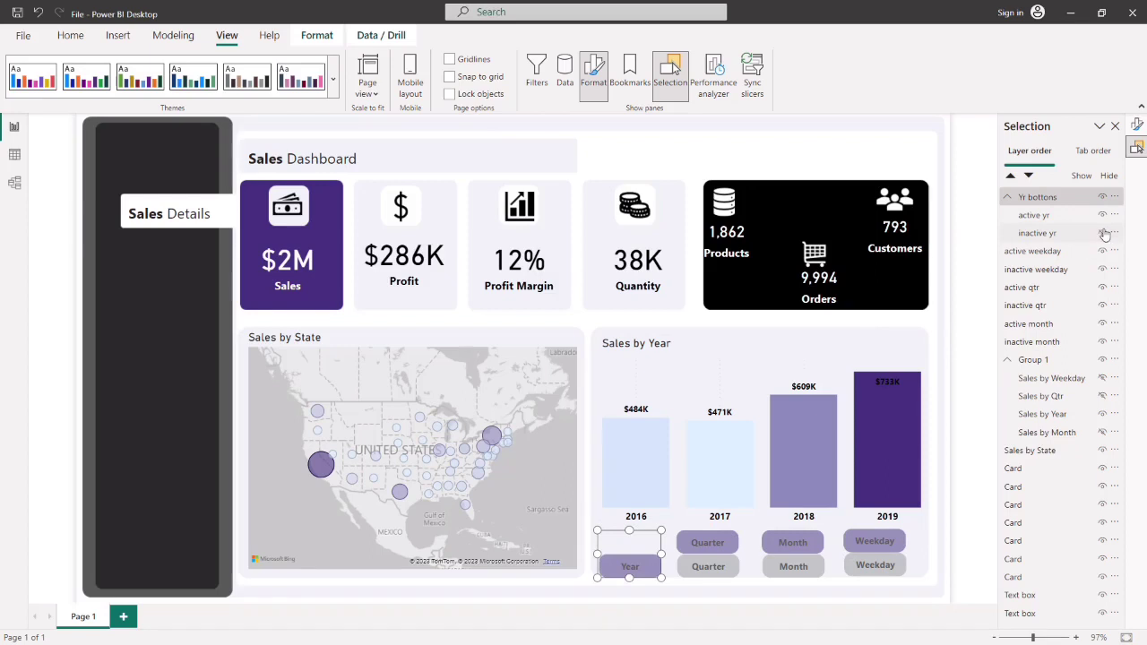
click(1103, 233)
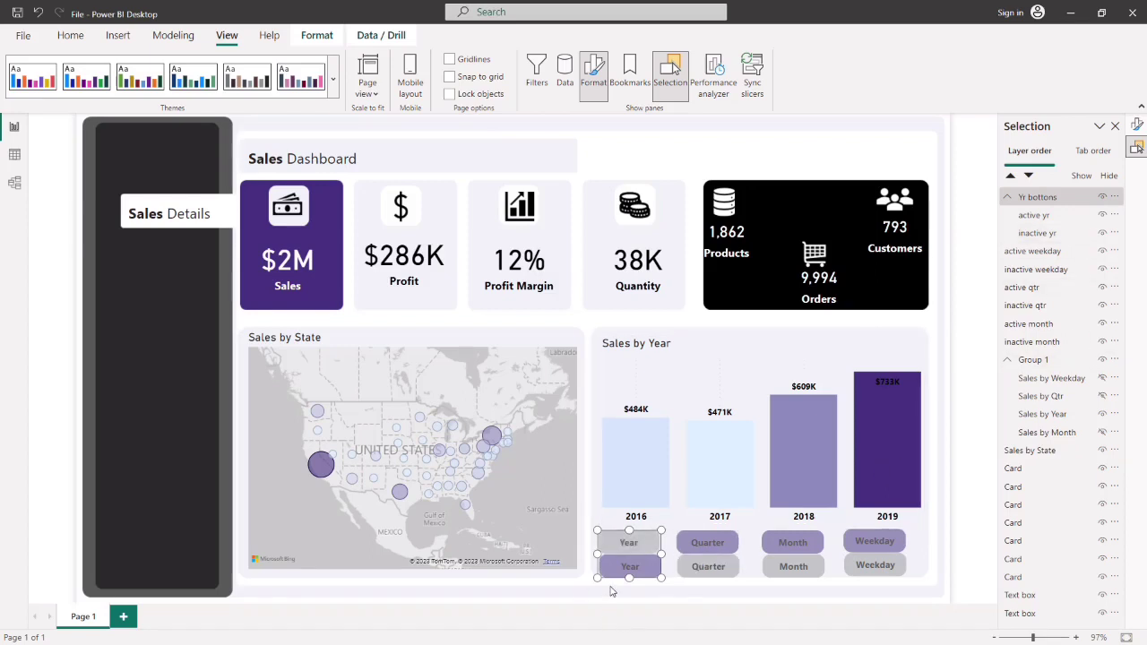
click(856, 18)
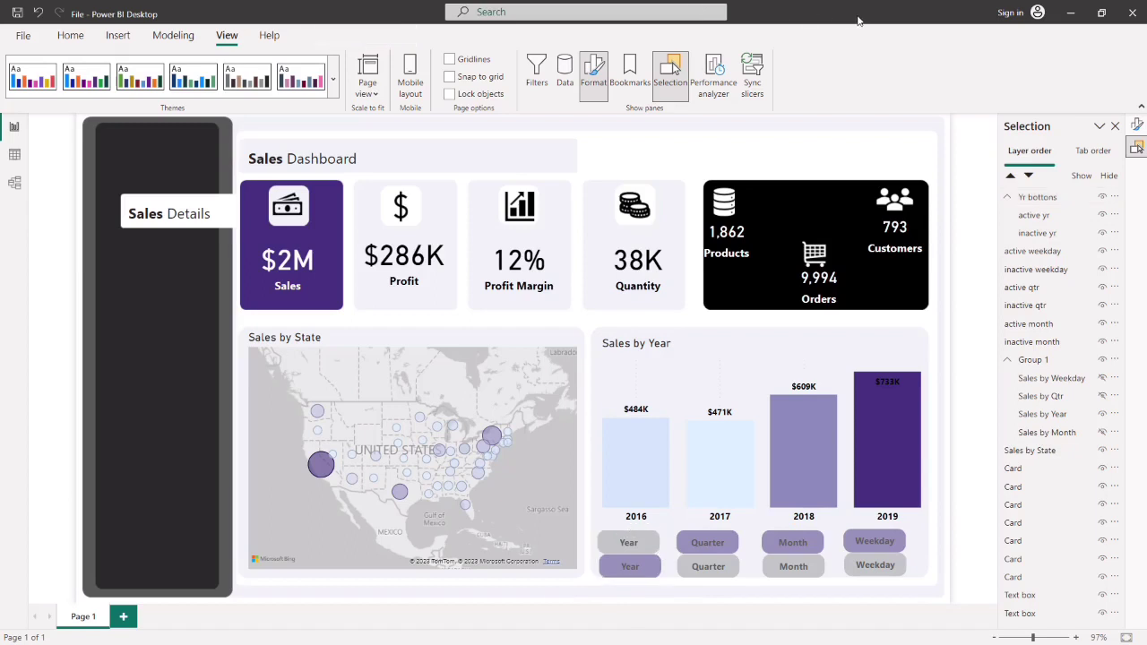
- Align the grey Year button inside the Yr bottons group to the center and to the middle
click(661, 541)
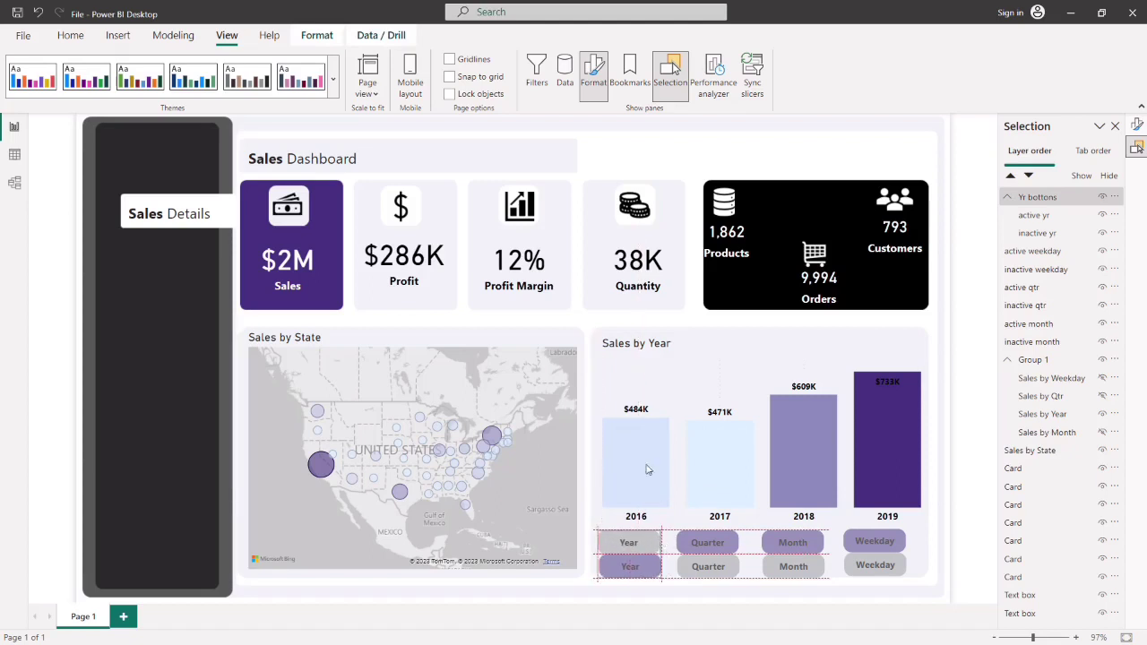
click(659, 543)
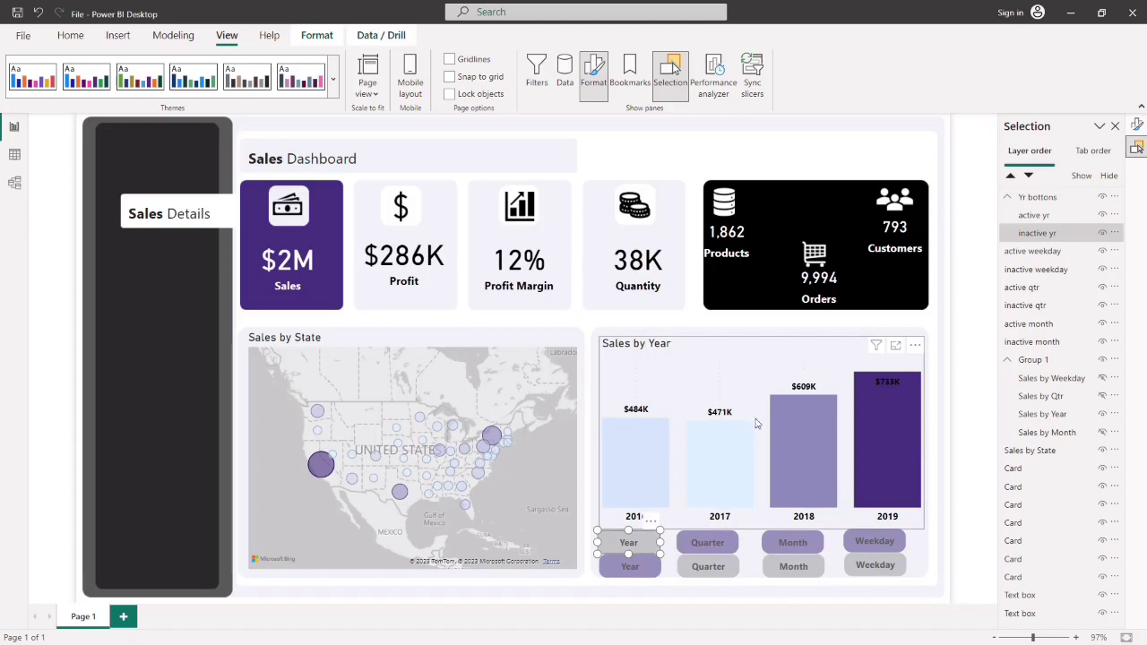
click(317, 35)
click(309, 94)
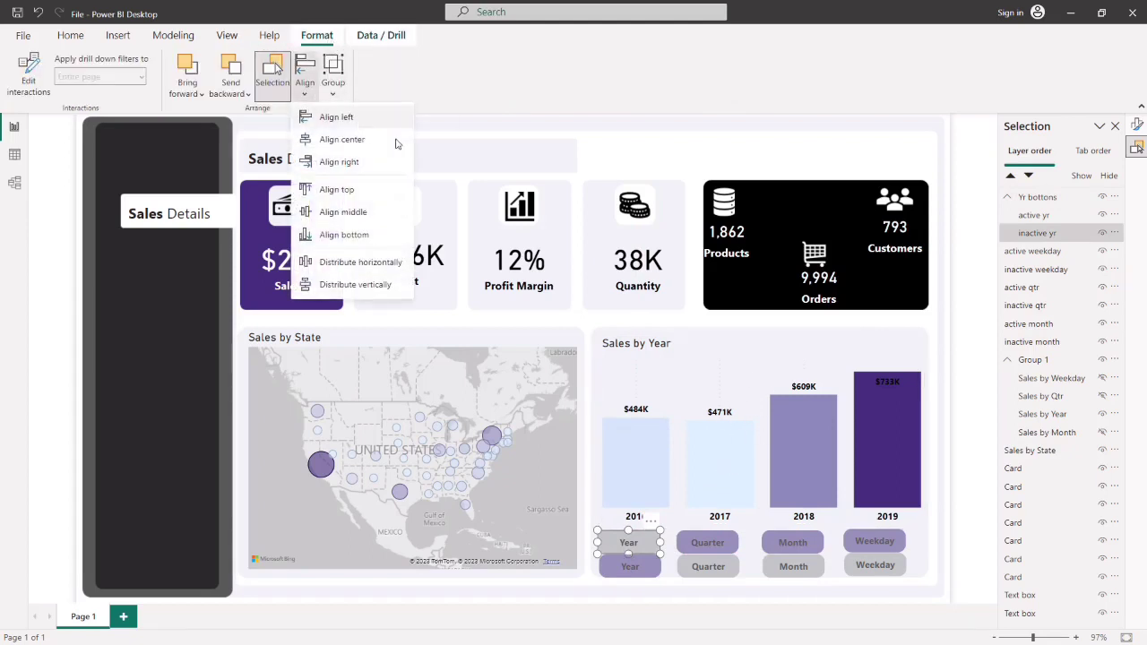
click(350, 142)
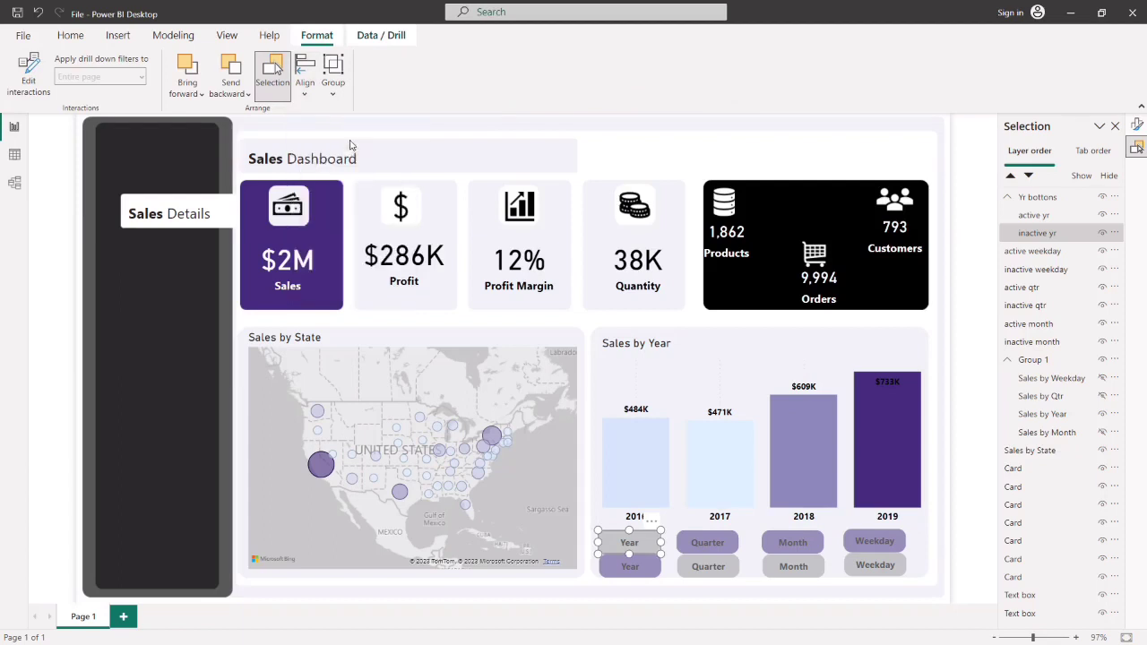
click(304, 94)
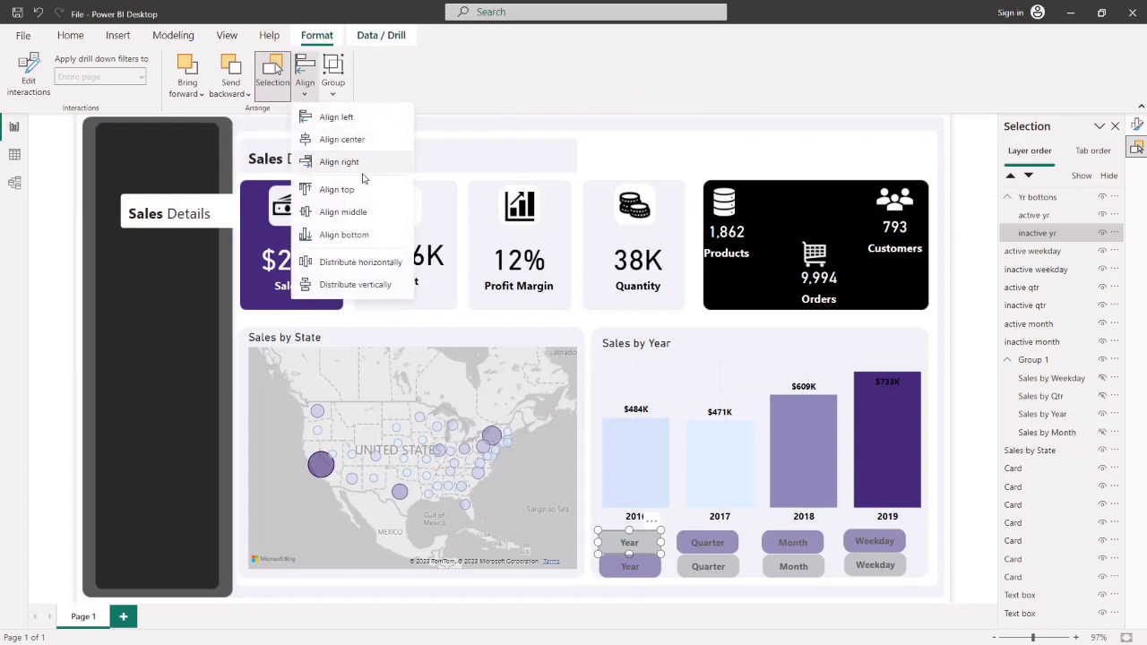
click(356, 212)
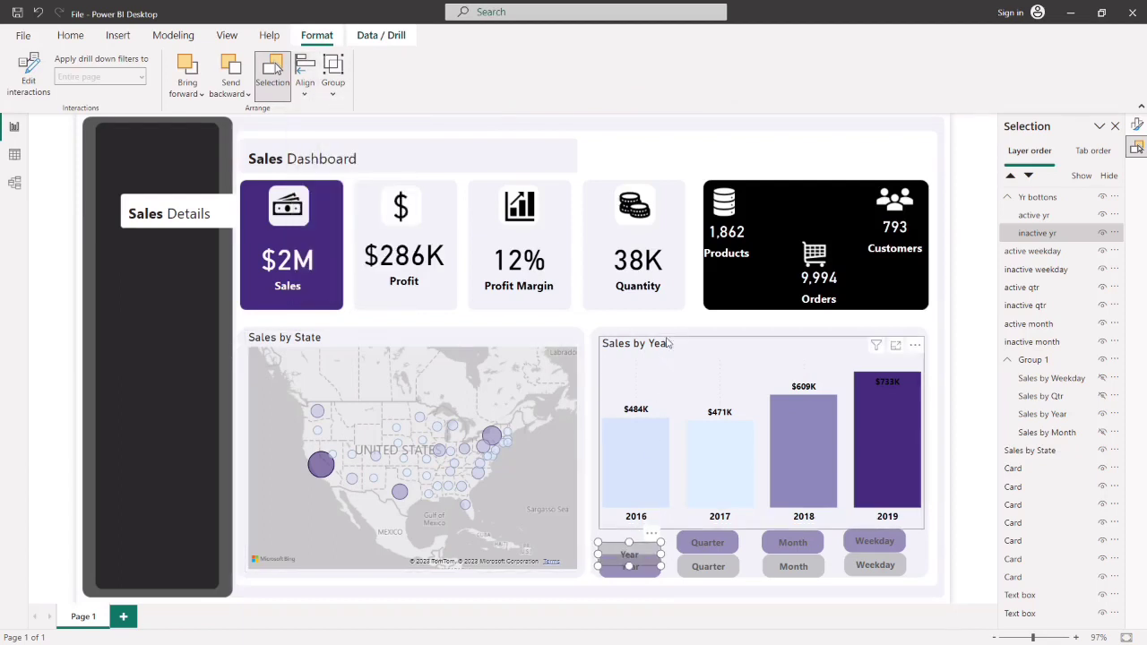
click(654, 589)
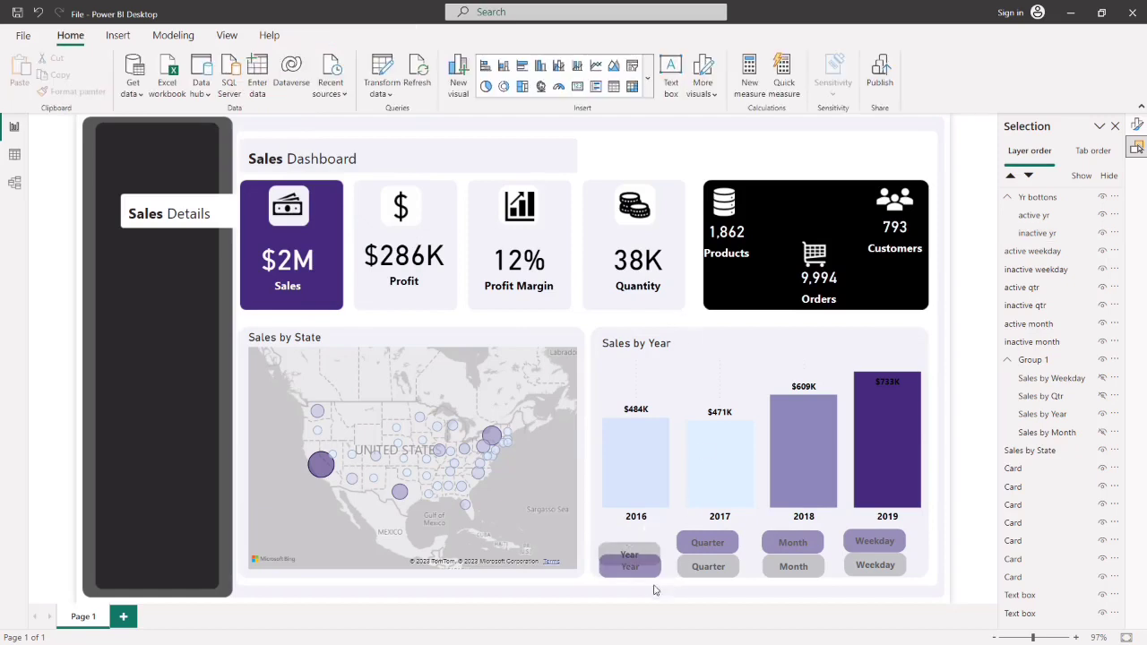
- Reselect the grey inactive yr button and repeat Align middle until it overlaps the purple Year button
click(619, 540)
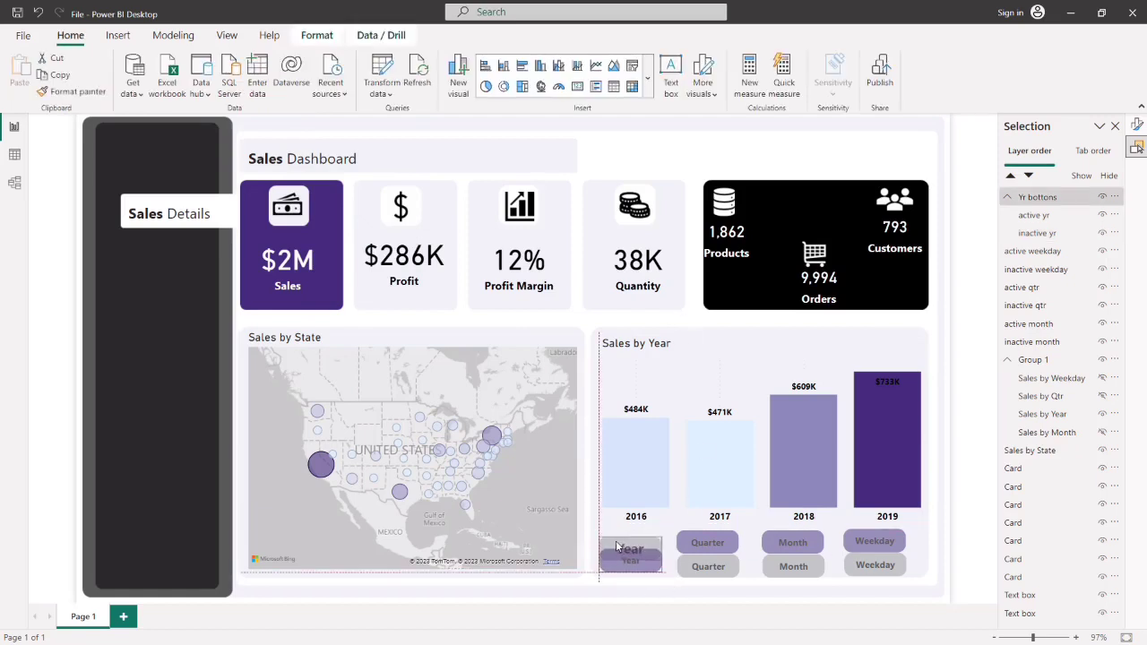
click(616, 541)
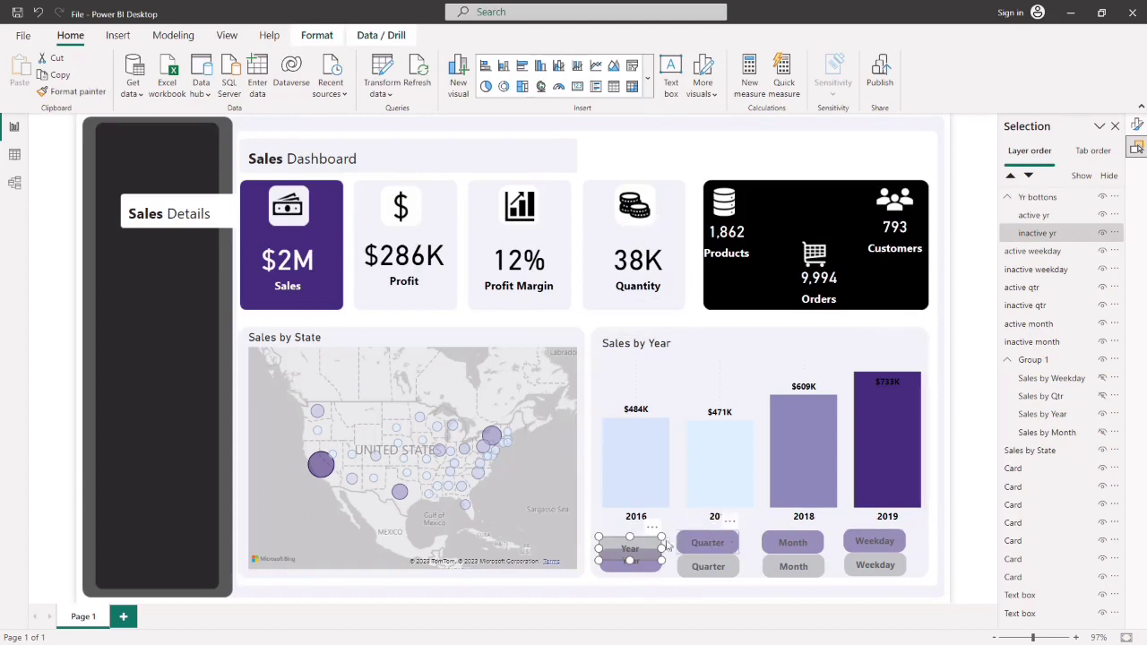
click(317, 36)
click(310, 93)
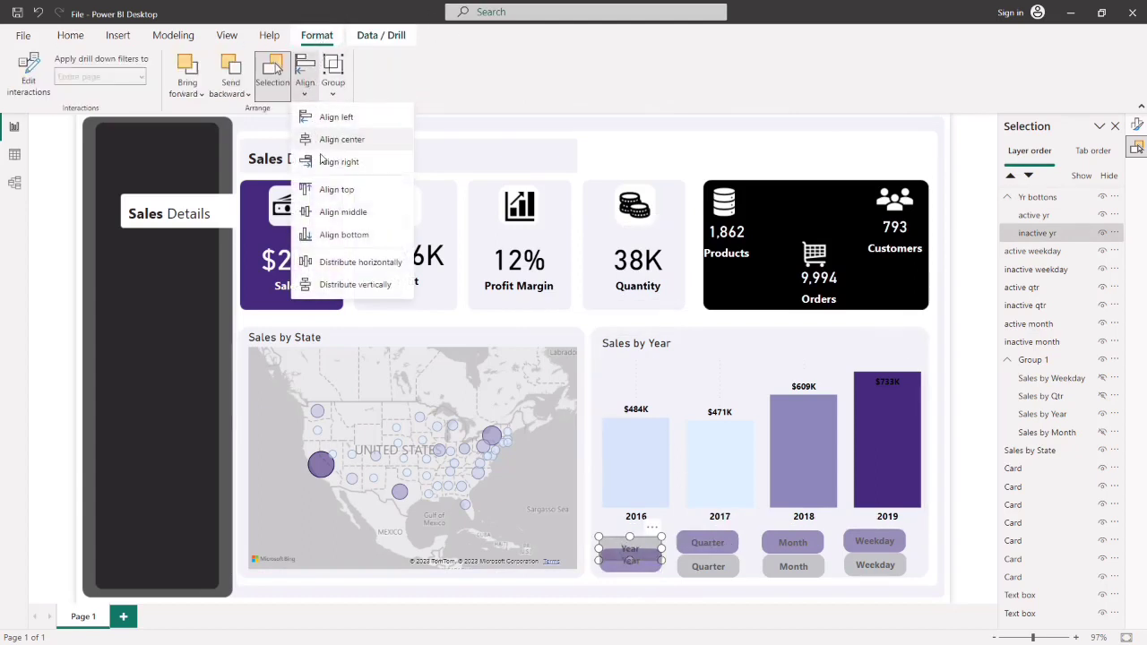
click(351, 215)
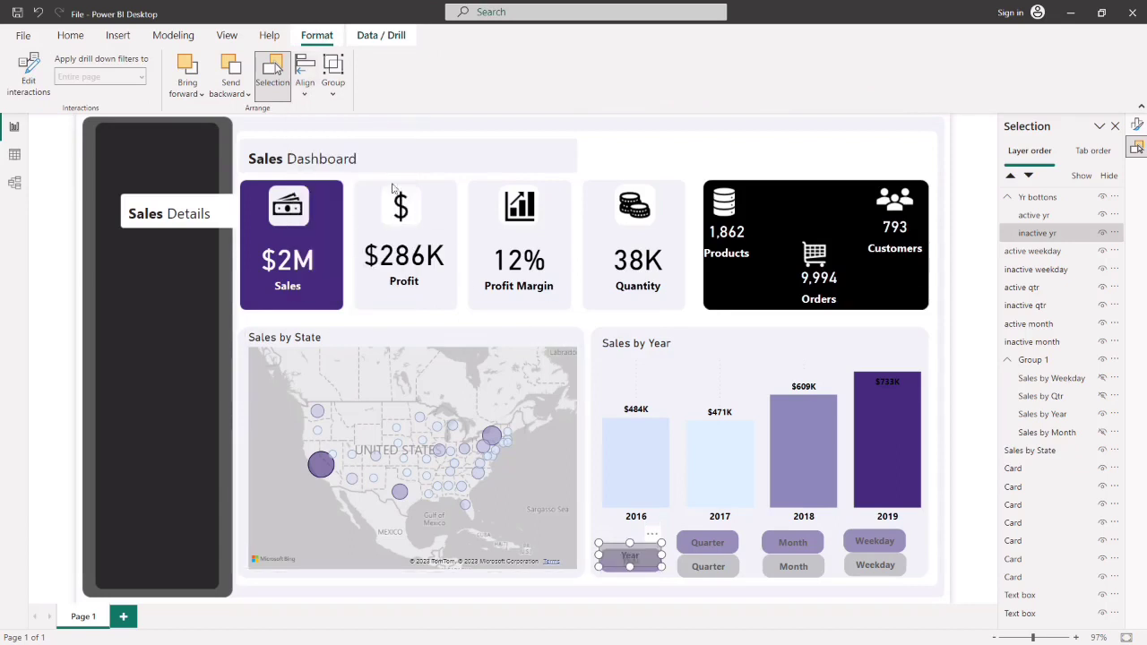
click(308, 101)
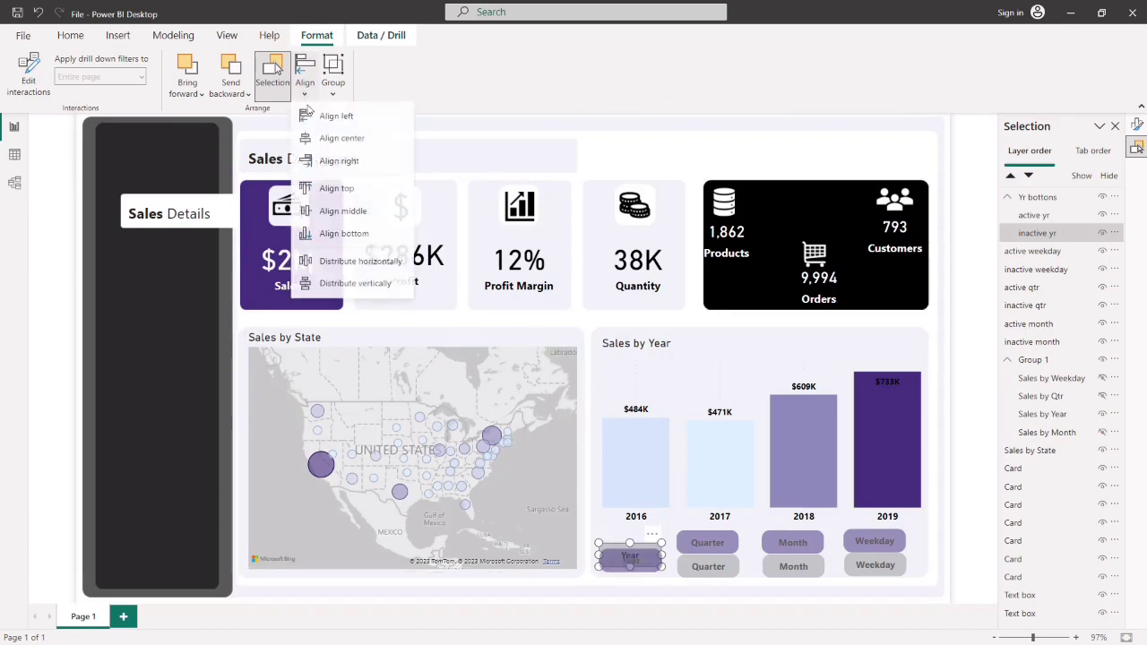
click(350, 213)
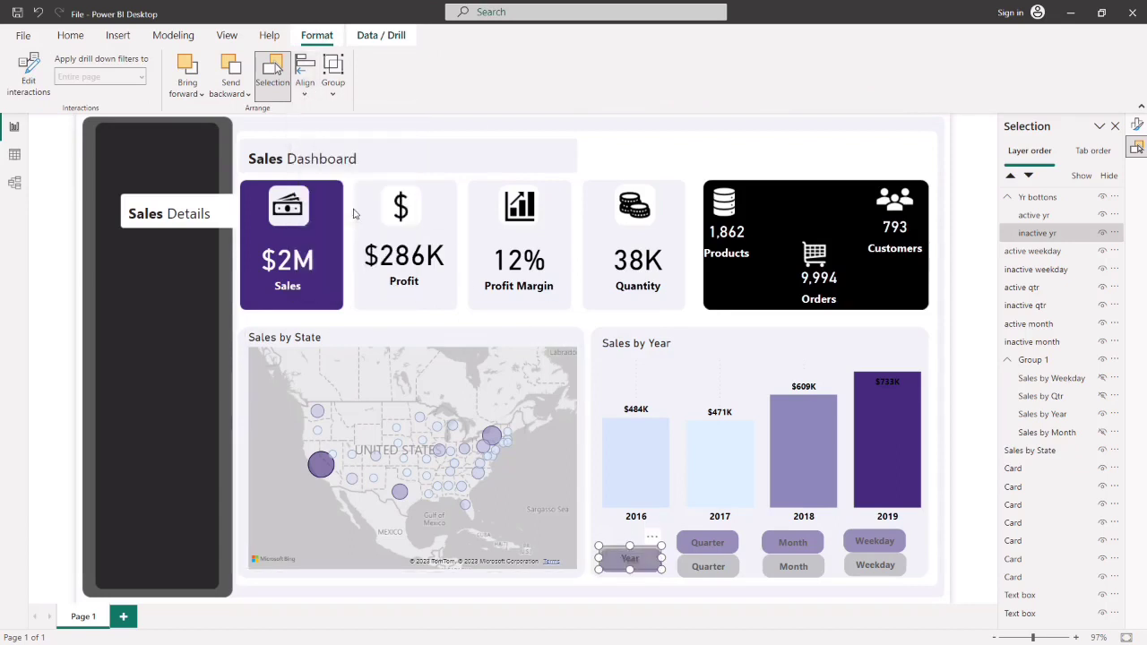
click(305, 99)
click(349, 213)
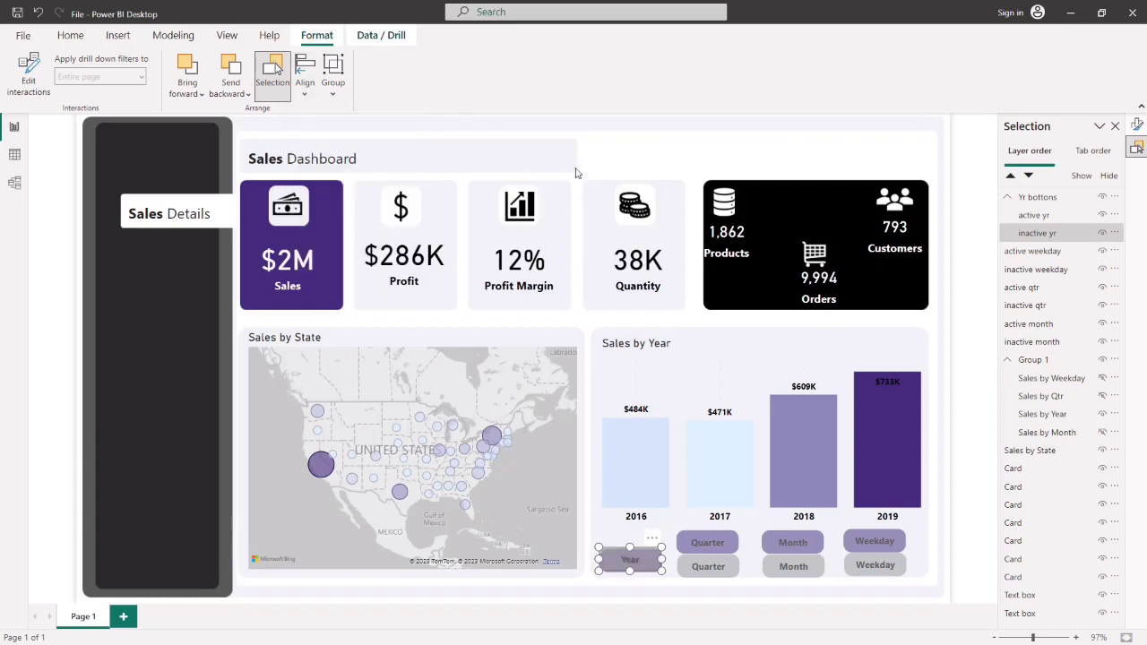
click(678, 158)
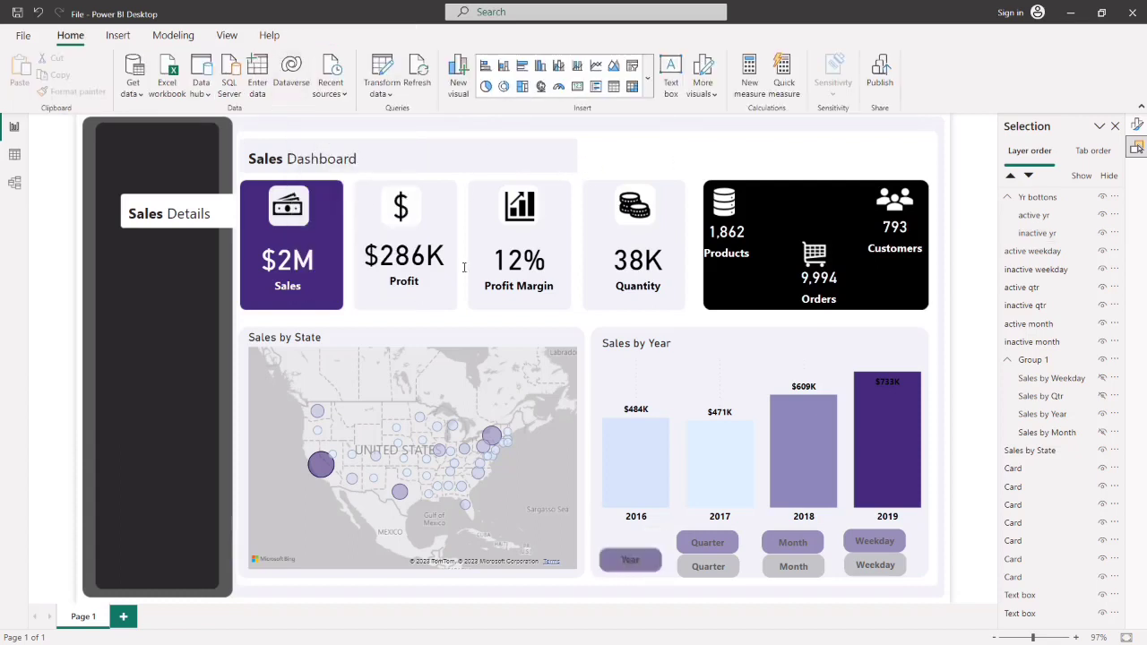
- Try to align the whole Yr bottons group to the middle
click(630, 560)
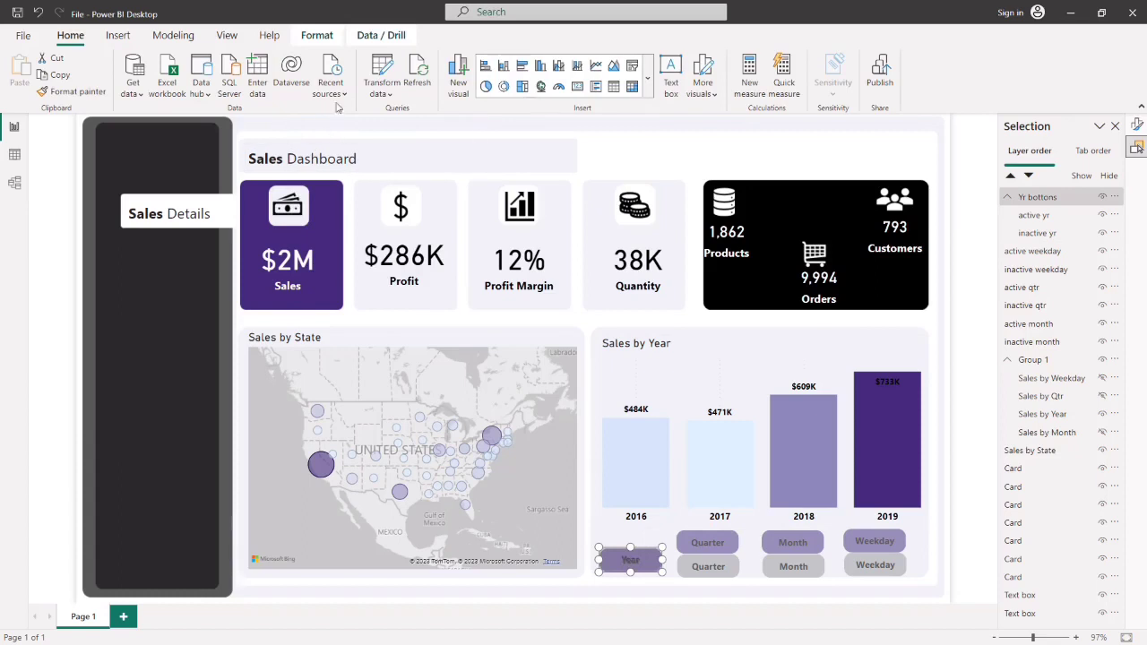
click(317, 35)
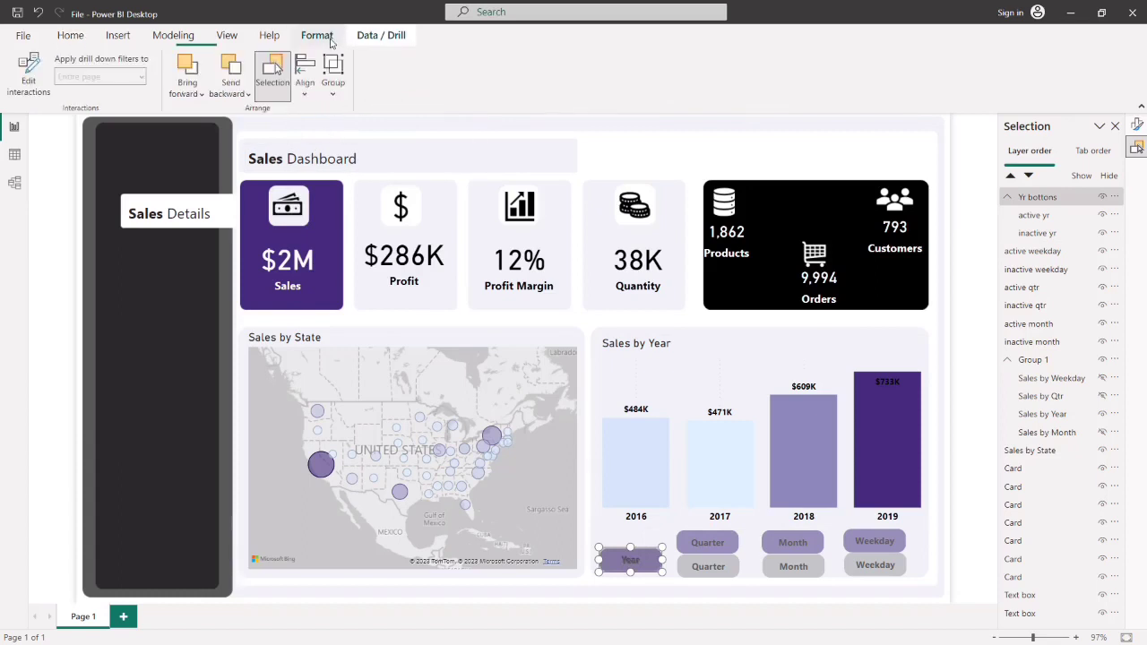
click(310, 97)
click(362, 213)
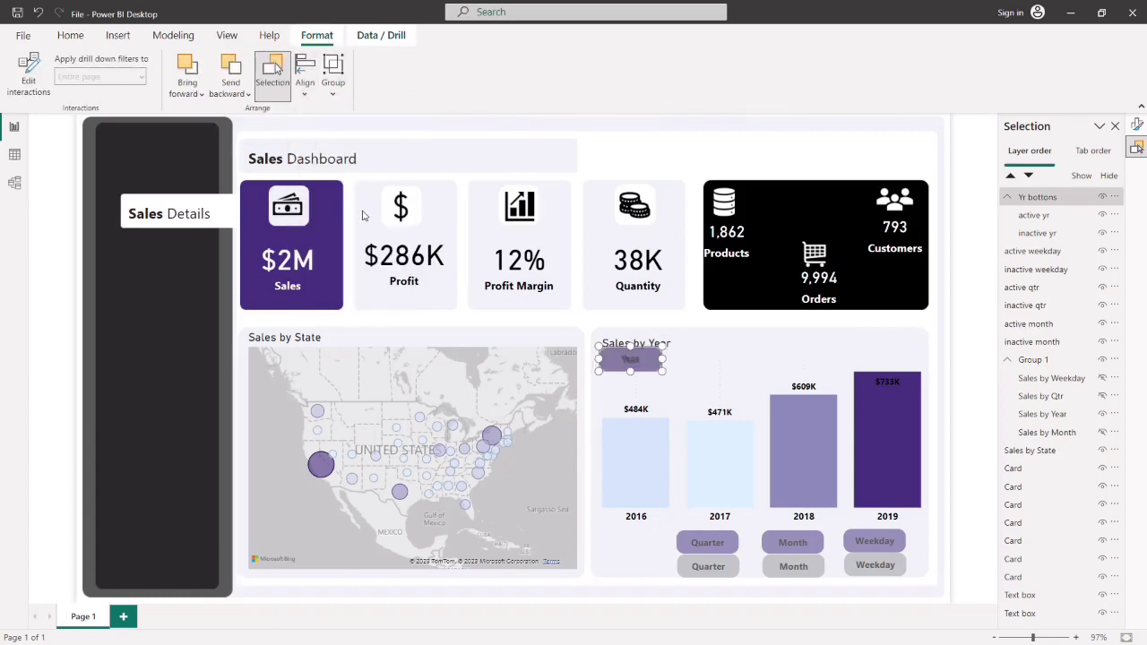
click(708, 157)
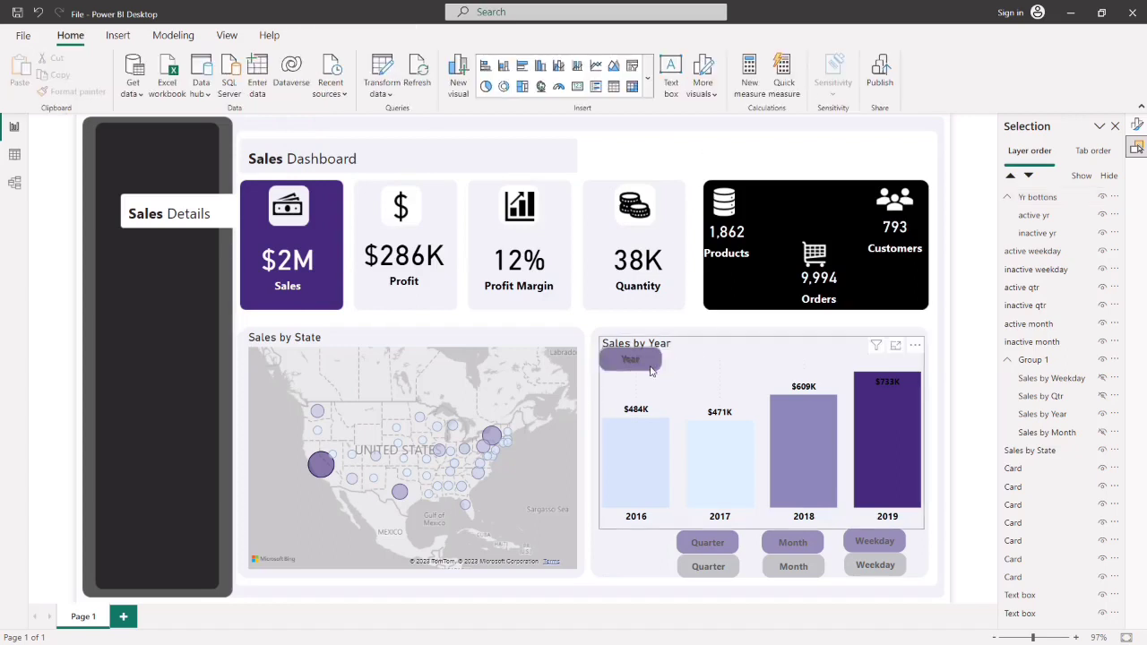
- Place the Yr bottons group beneath the 2016 column, roughly level with the stacked Quarter buttons
drag(628, 363, 630, 557)
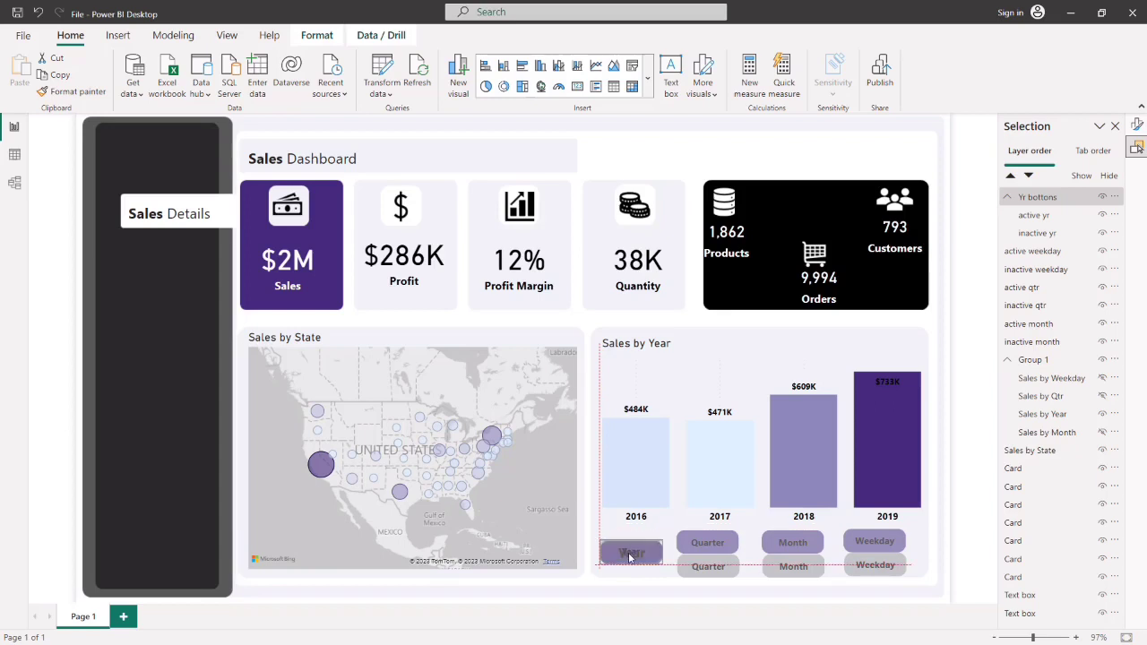
click(684, 315)
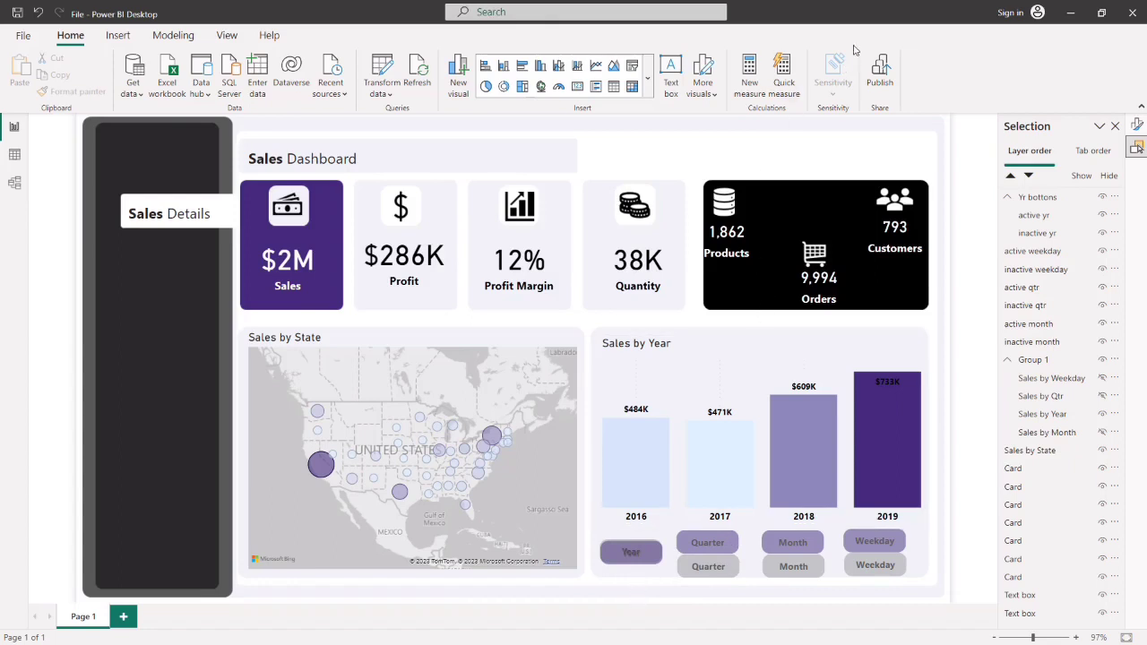
- Group the purple and grey Quarter buttons beneath the 2017 column
click(726, 544)
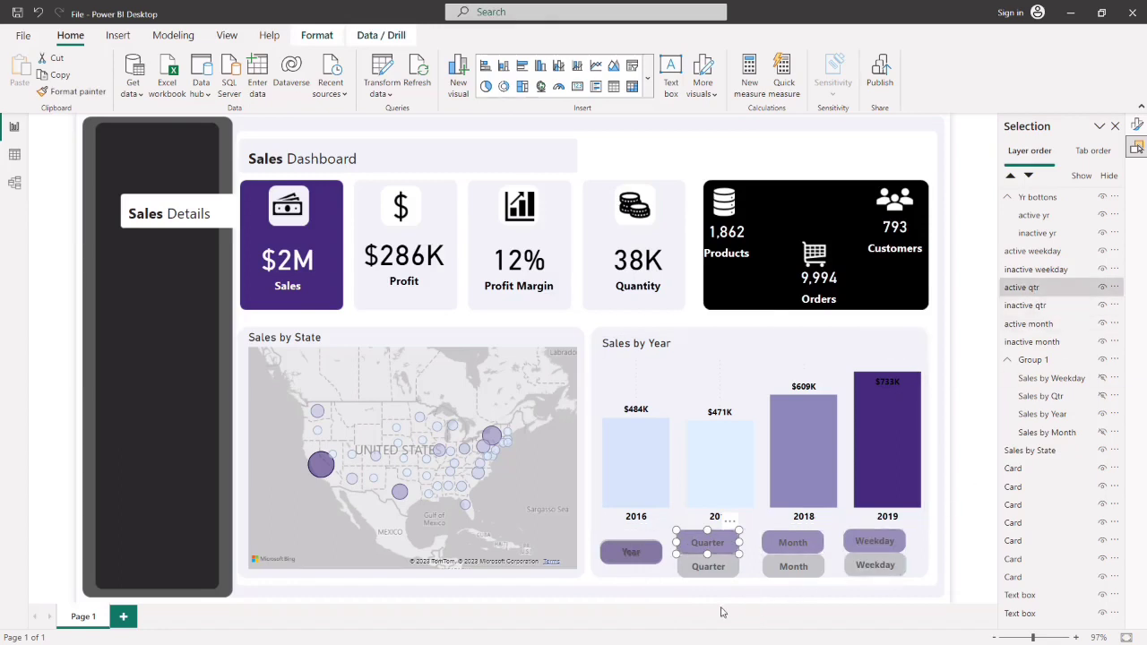
ctrl+click(715, 574)
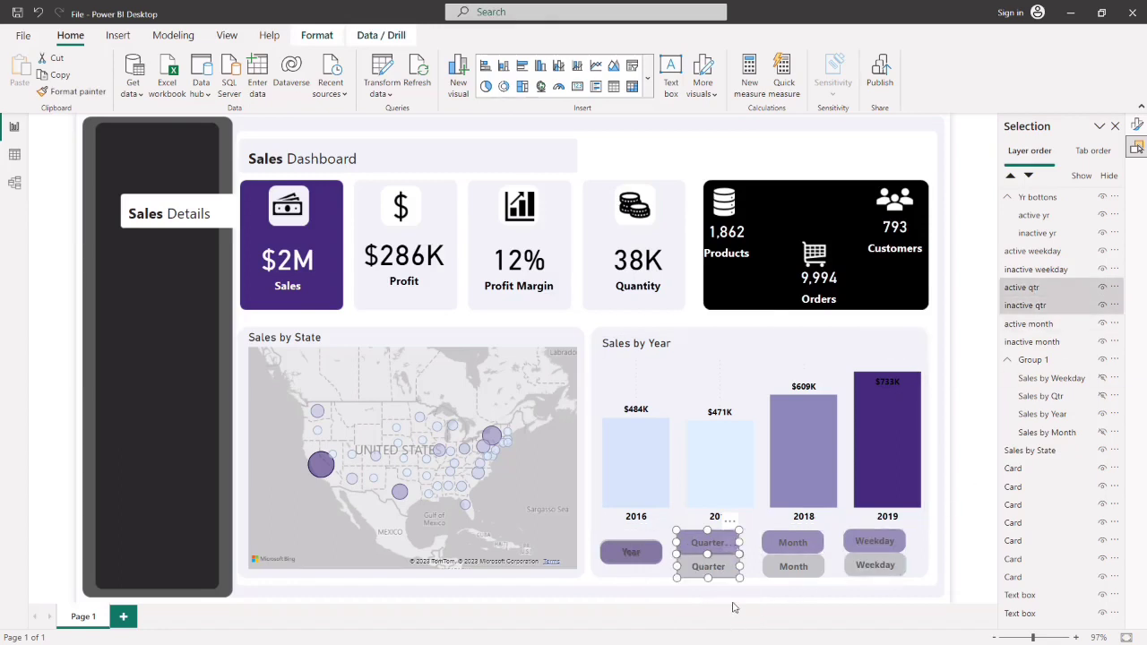
click(337, 36)
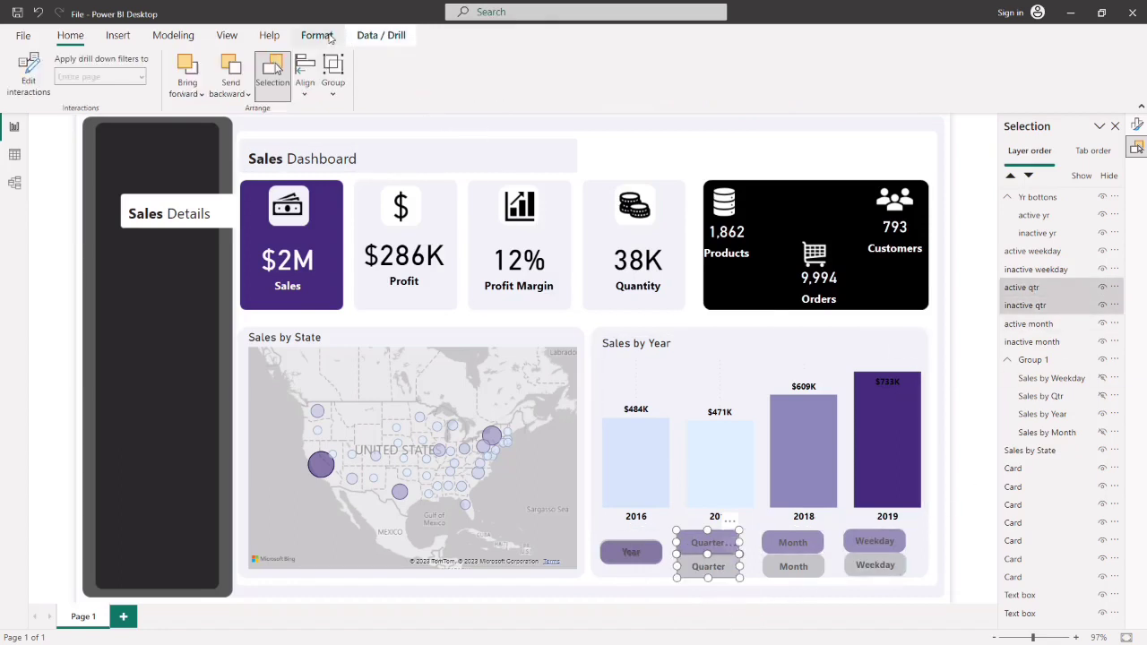
click(307, 95)
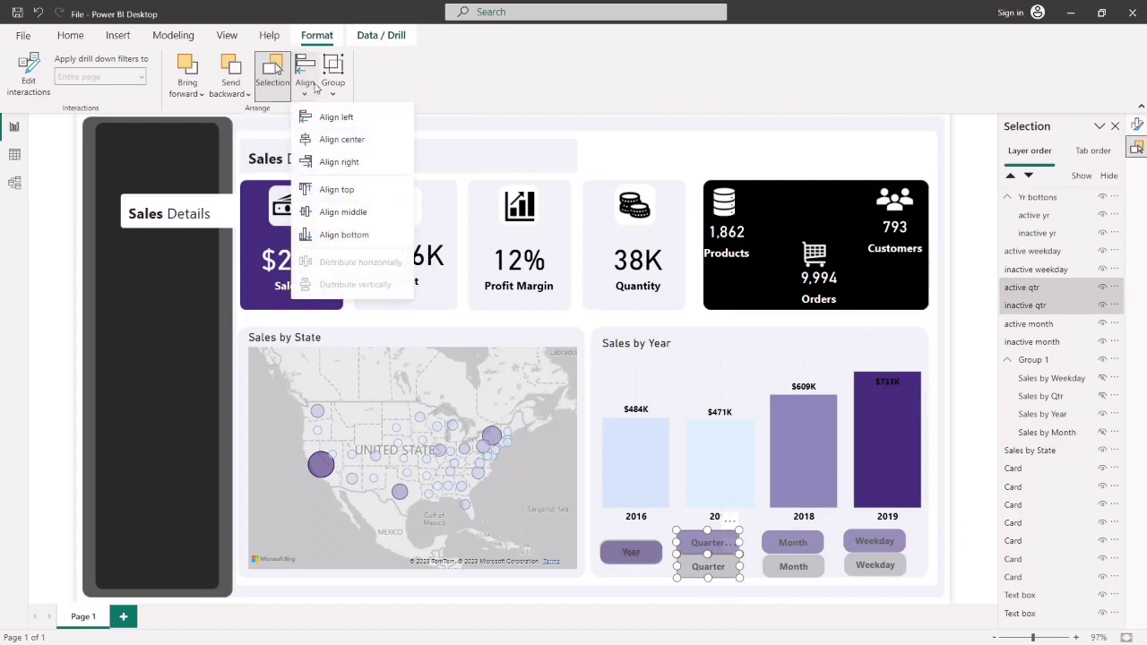
click(333, 85)
click(352, 116)
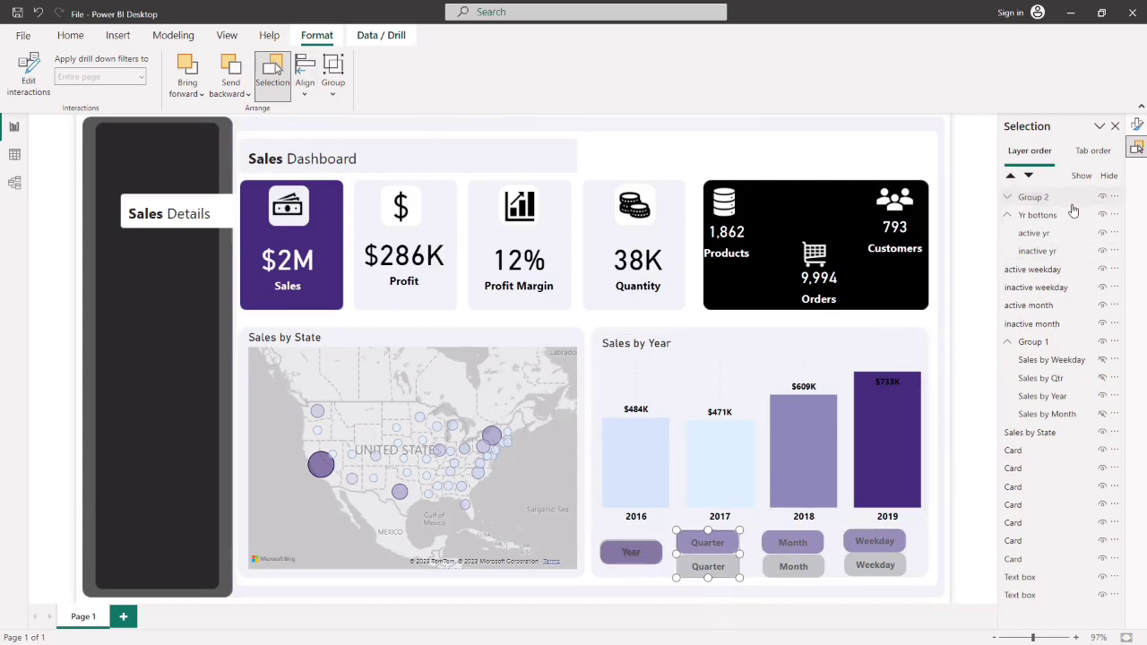
- Rename the new Quarter button group as Qtr bottons in the layer order list
click(1039, 197)
click(1040, 197)
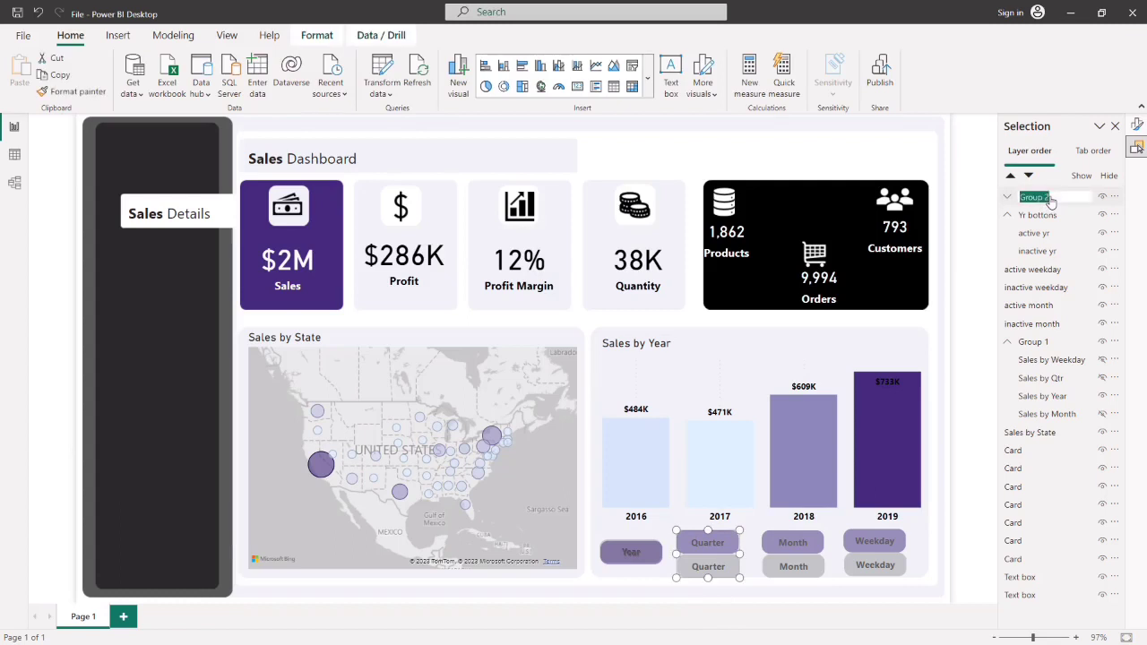
key(BackSpace)
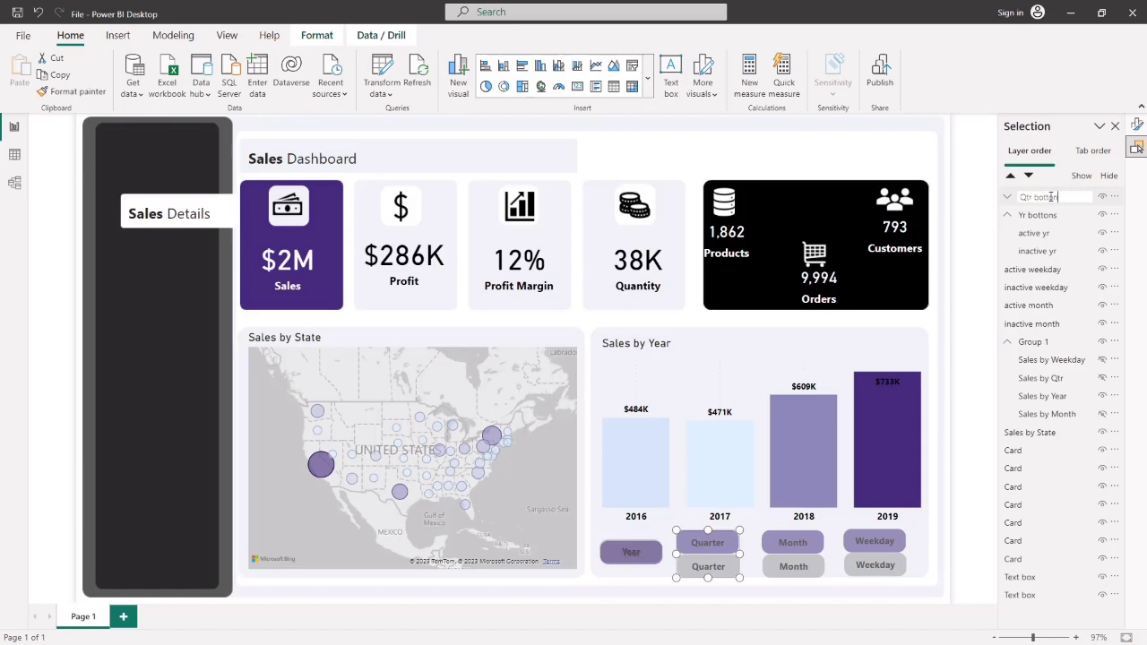
text(ons)
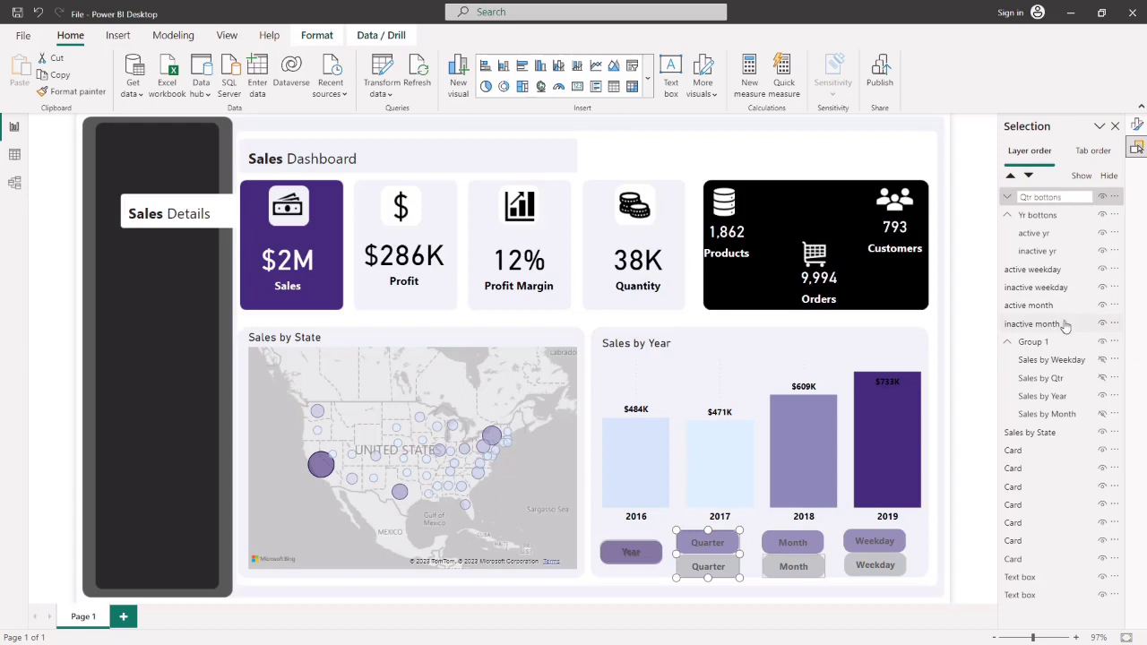
key(Return)
- Collapse Yr bottons, expand Qtr bottons, and align the whole Qtr bottons group to the center and middle
click(1007, 215)
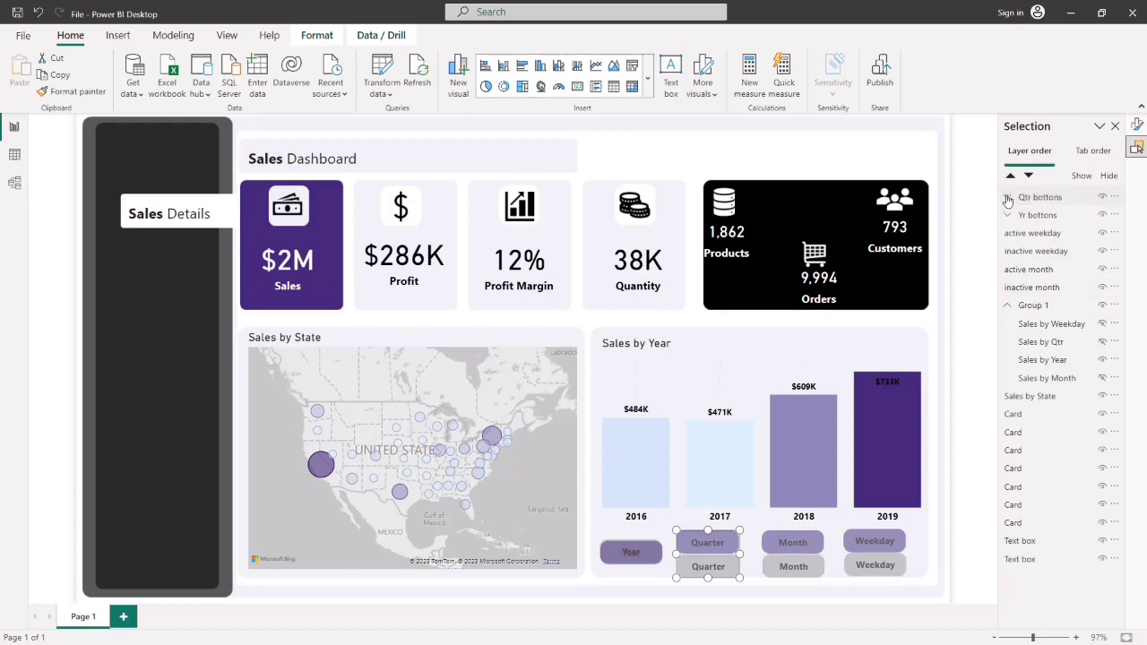
click(1007, 198)
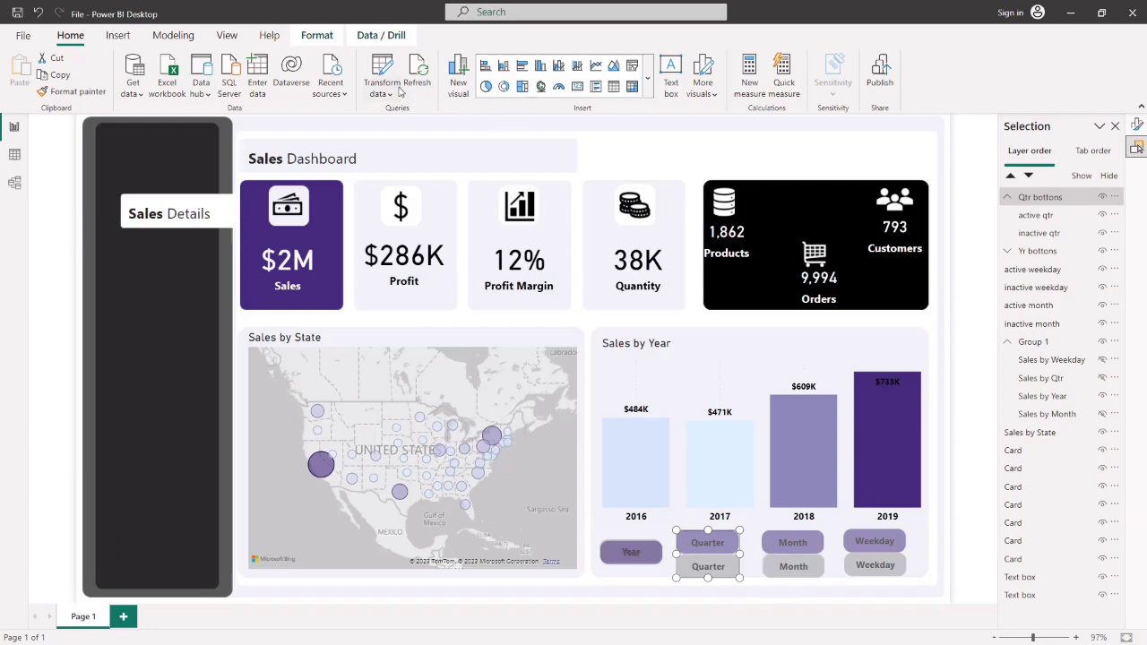
click(319, 39)
click(305, 90)
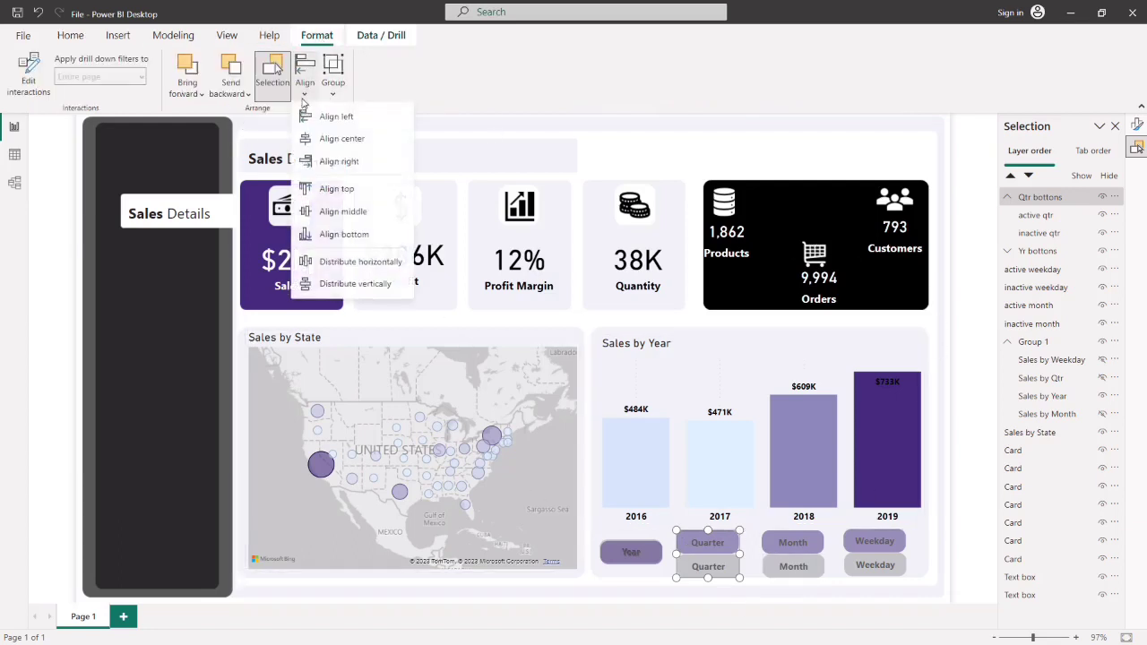
click(351, 142)
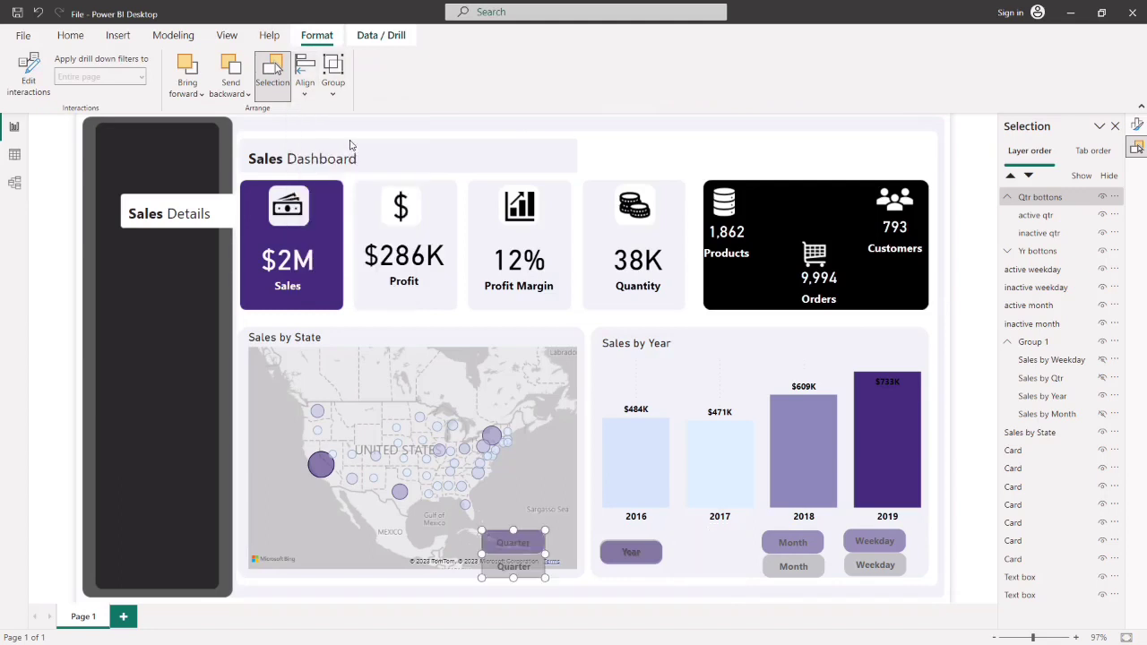
click(305, 82)
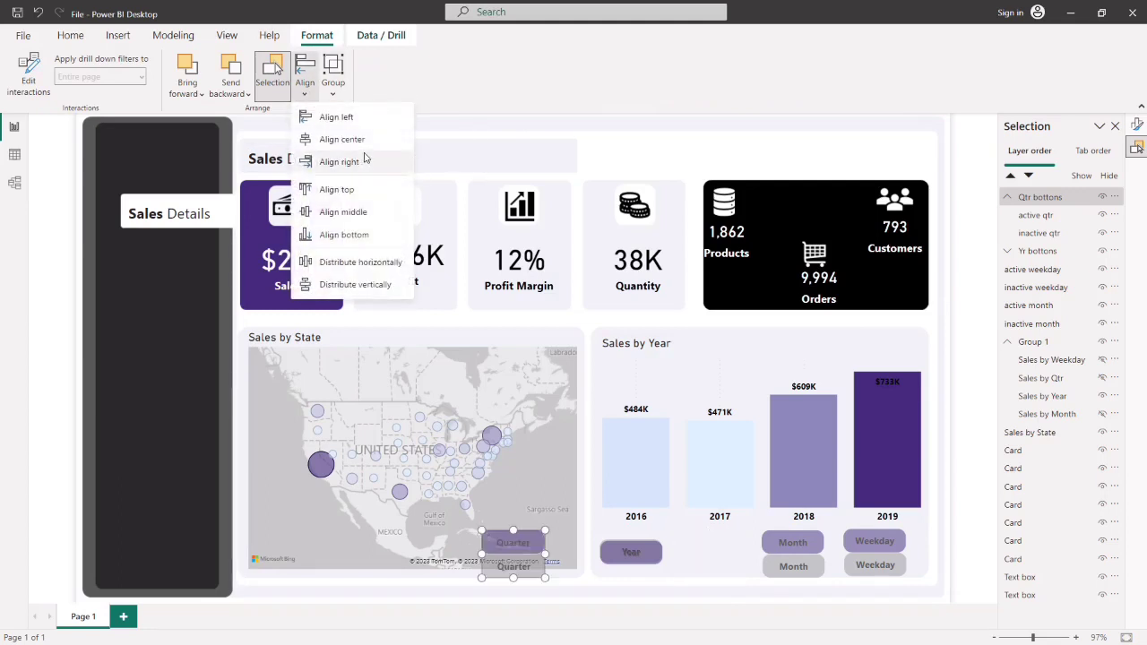
click(359, 212)
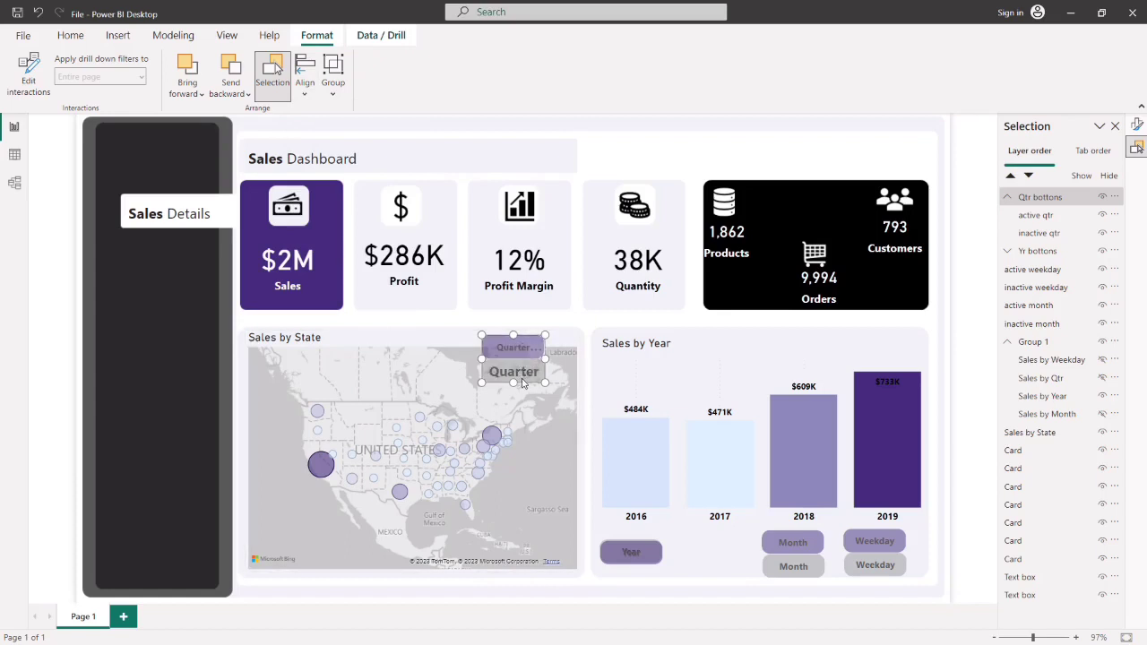
- Try moving the Qtr bottons group to the gap between the charts and aligning it to the middle and center
drag(524, 382, 616, 350)
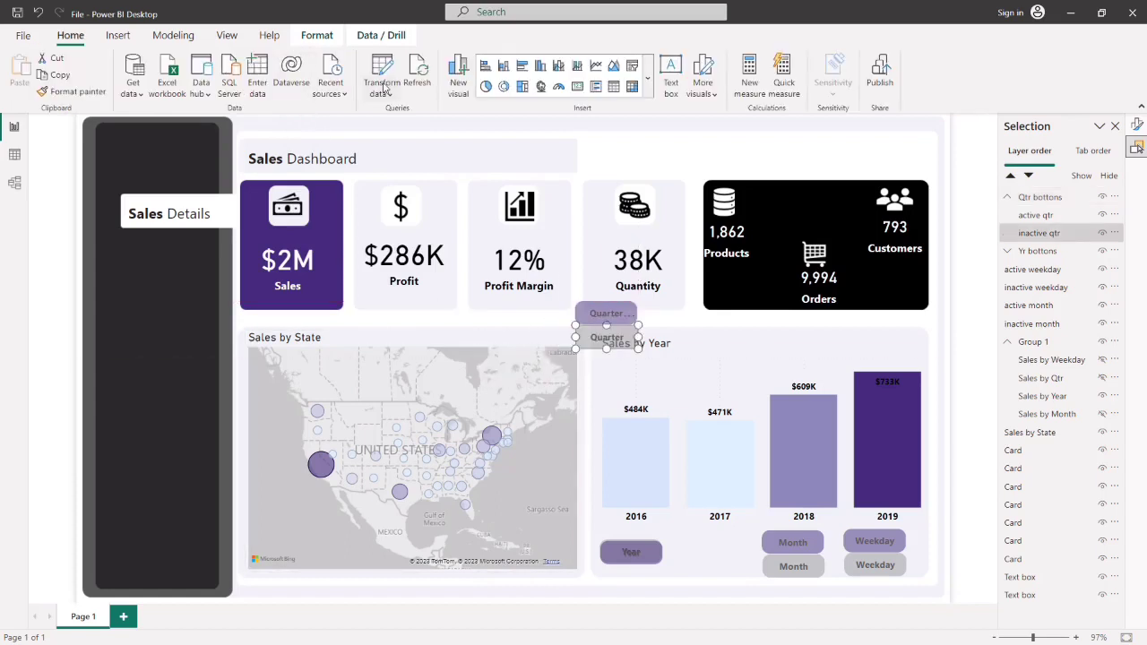
click(686, 323)
click(615, 322)
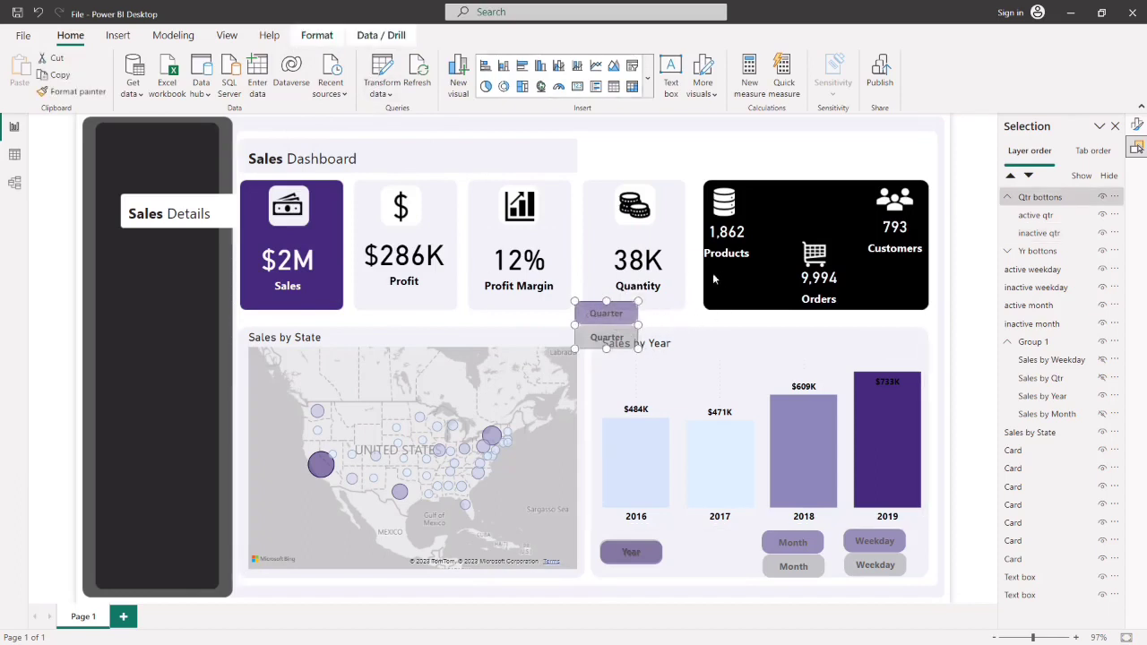
click(316, 35)
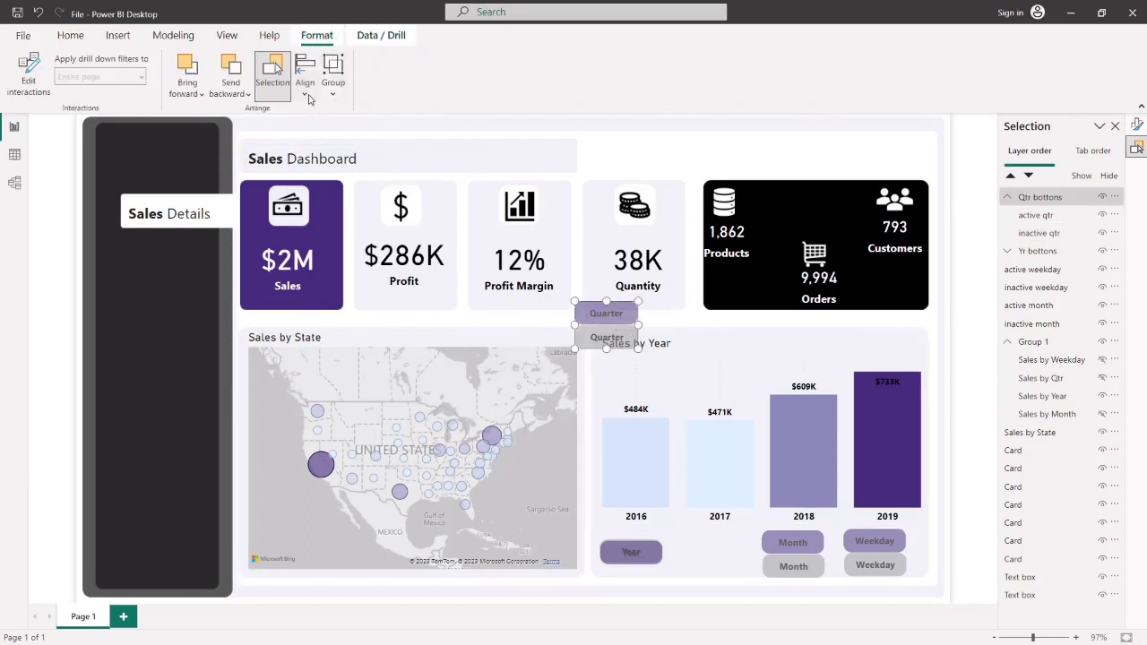
click(306, 89)
click(362, 215)
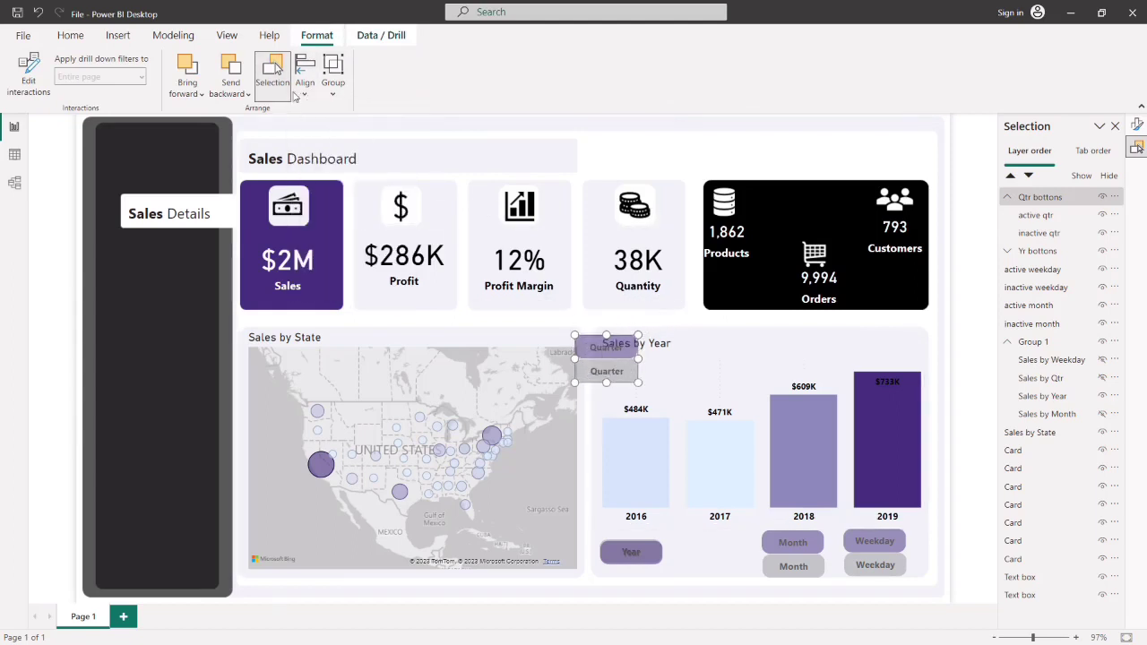
click(302, 94)
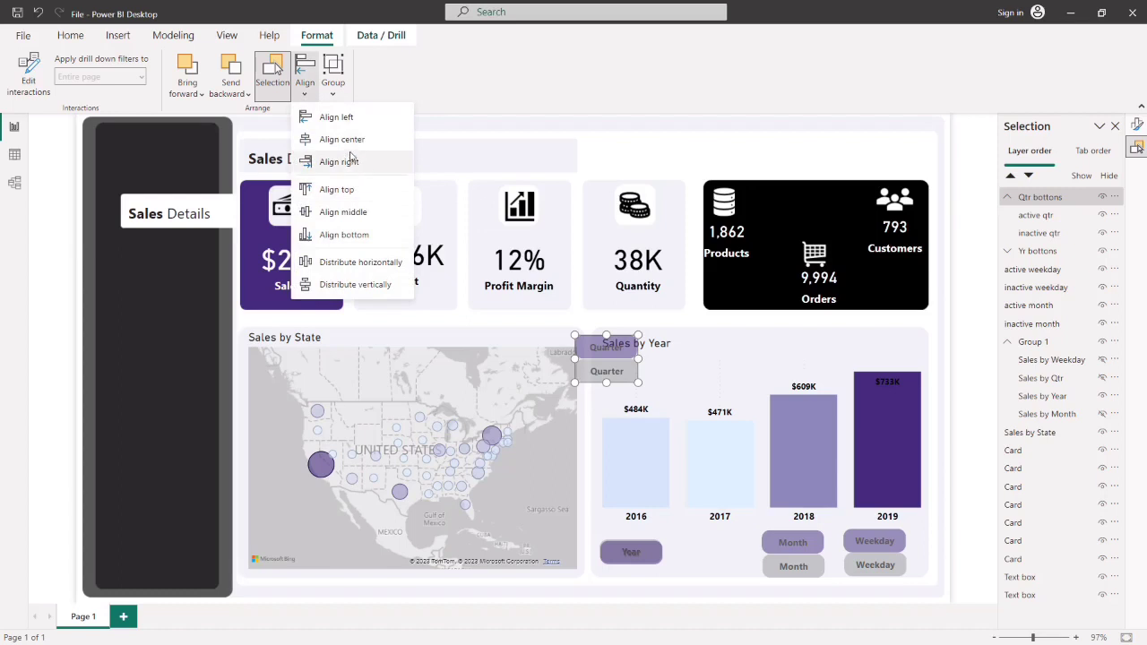
click(350, 141)
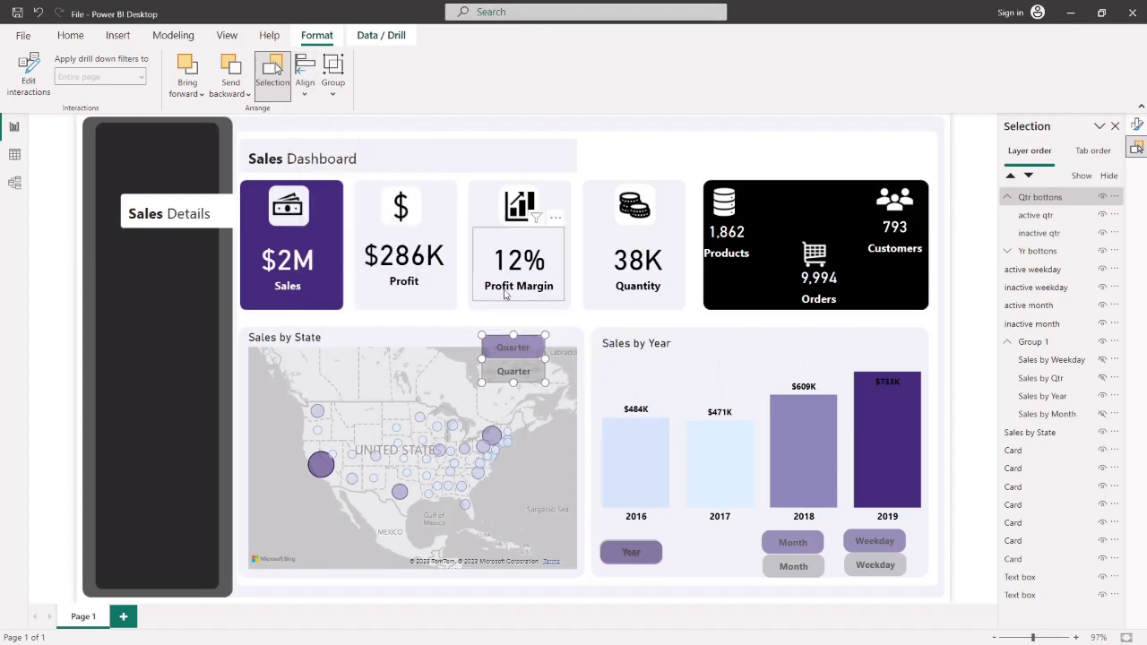
- Overlap the grey and purple Quarter buttons and place the Qtr bottons group beneath the 2017 column, level with the Year button
drag(535, 384, 623, 354)
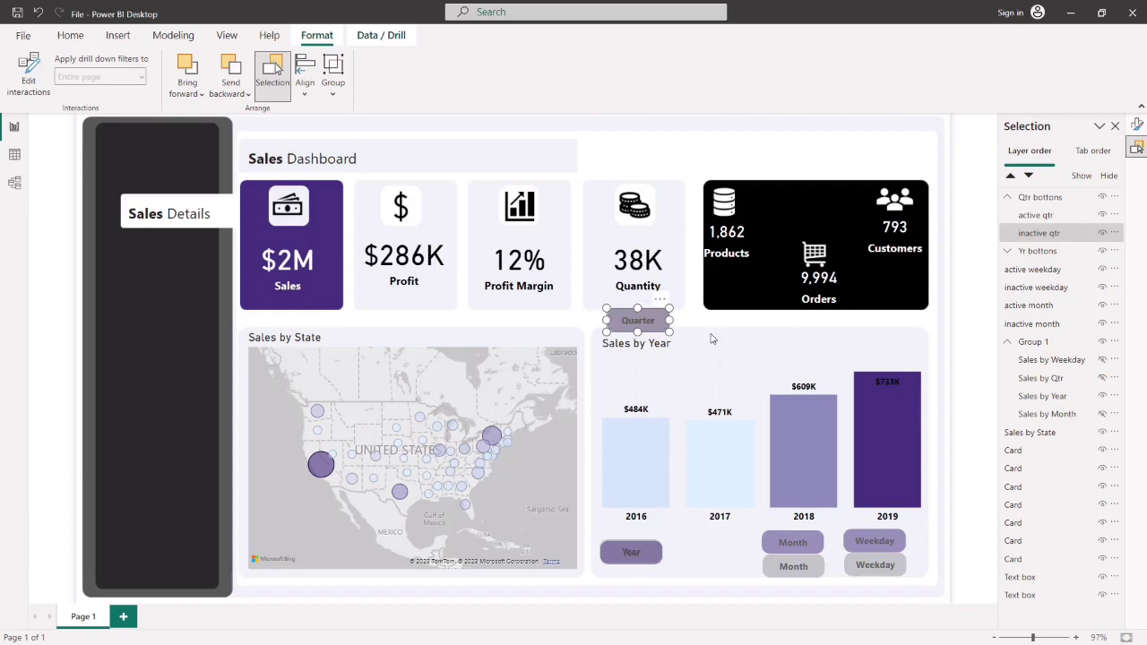
click(711, 338)
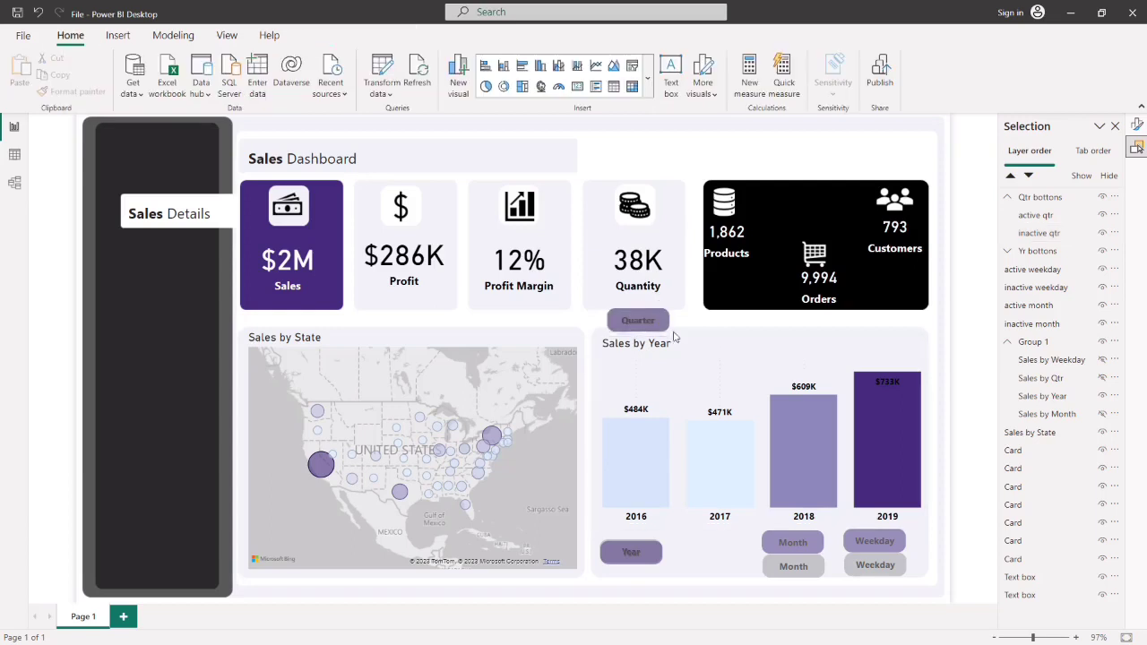
drag(638, 329, 705, 557)
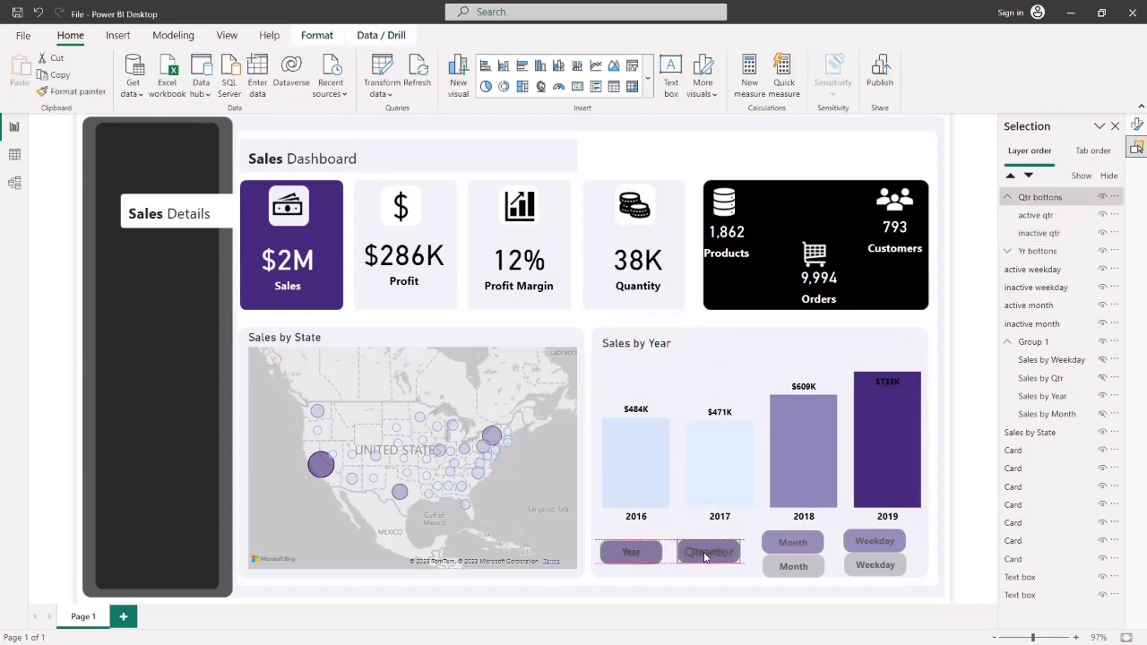
click(704, 148)
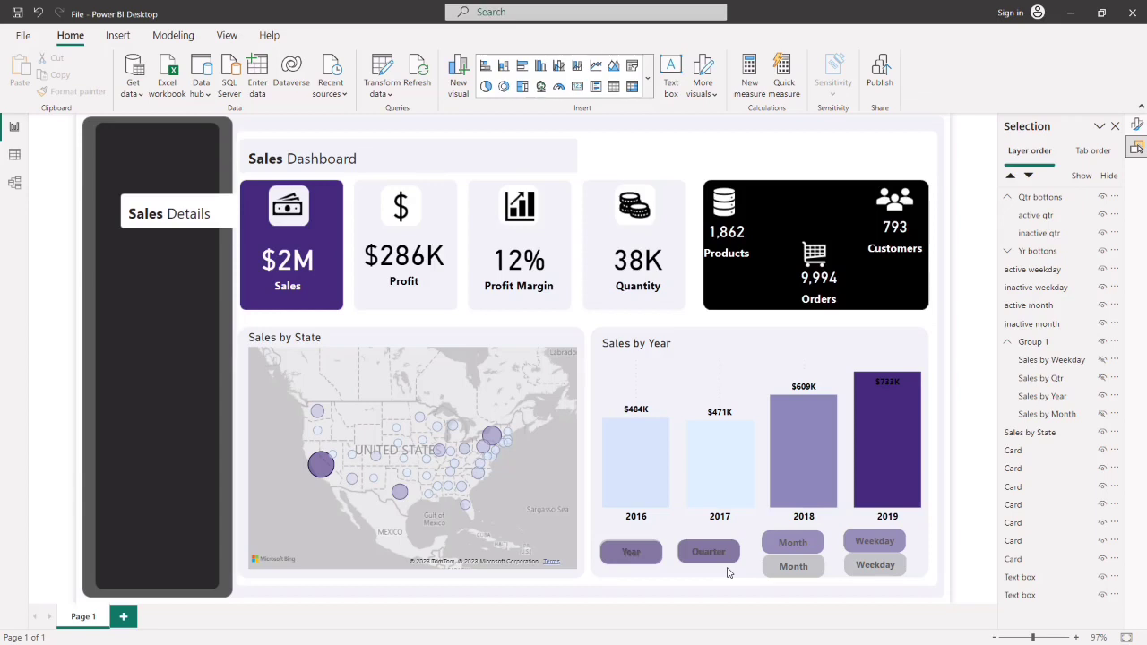
- Group the purple and grey Month buttons beneath the 2018 column
click(794, 540)
ctrl+click(804, 567)
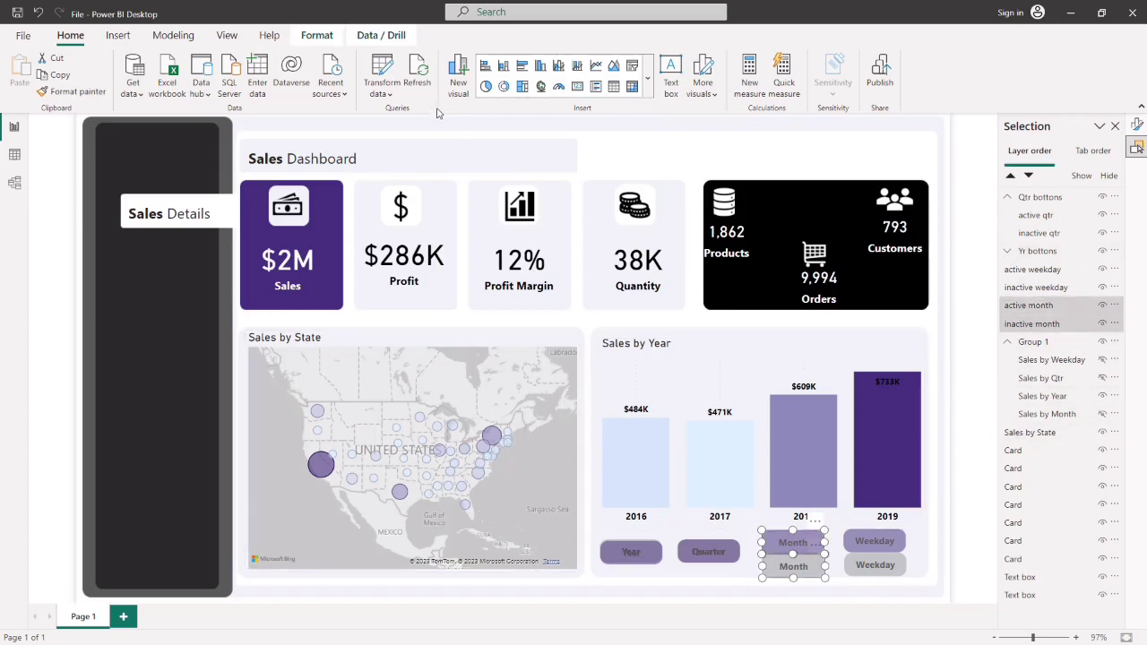
right_click(767, 544)
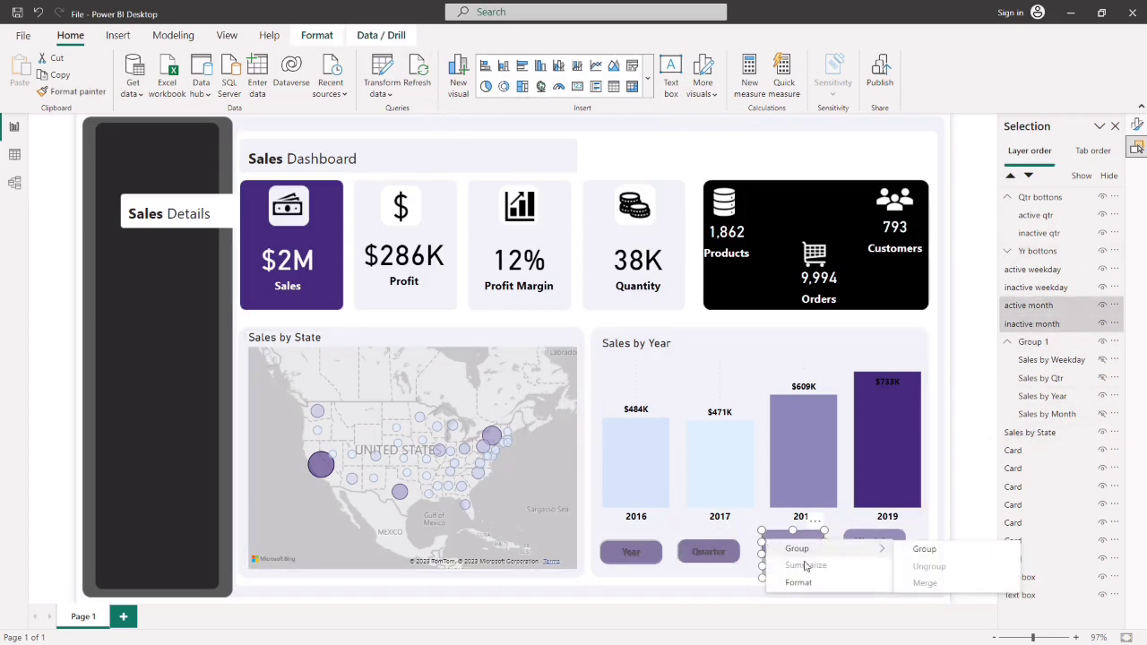
mouse_move(806, 549)
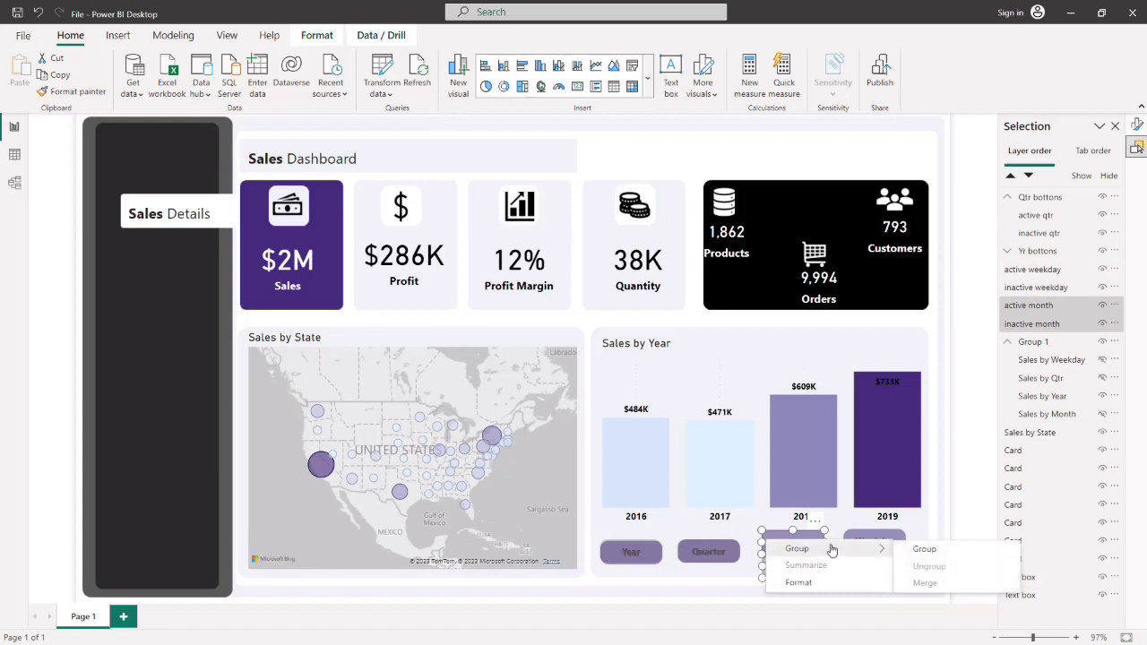
click(915, 549)
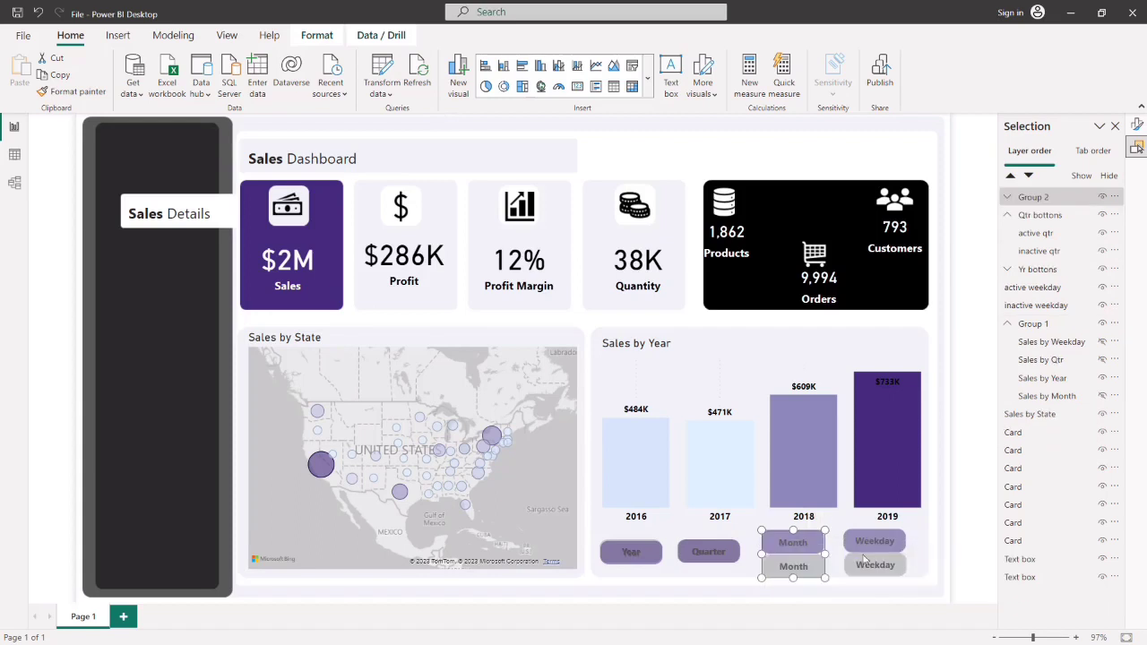
- Rename the new Month button group as month bottons in the layer order list
double_click(1040, 198)
key(BackSpace)
text(month botto)
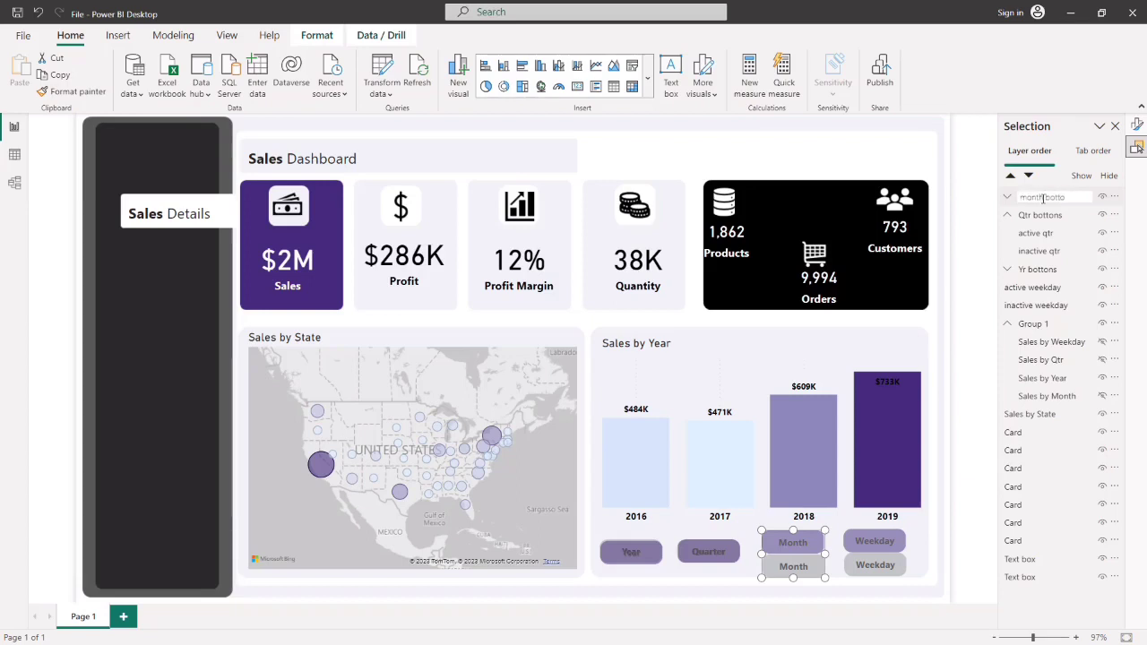
text(ns)
key(Return)
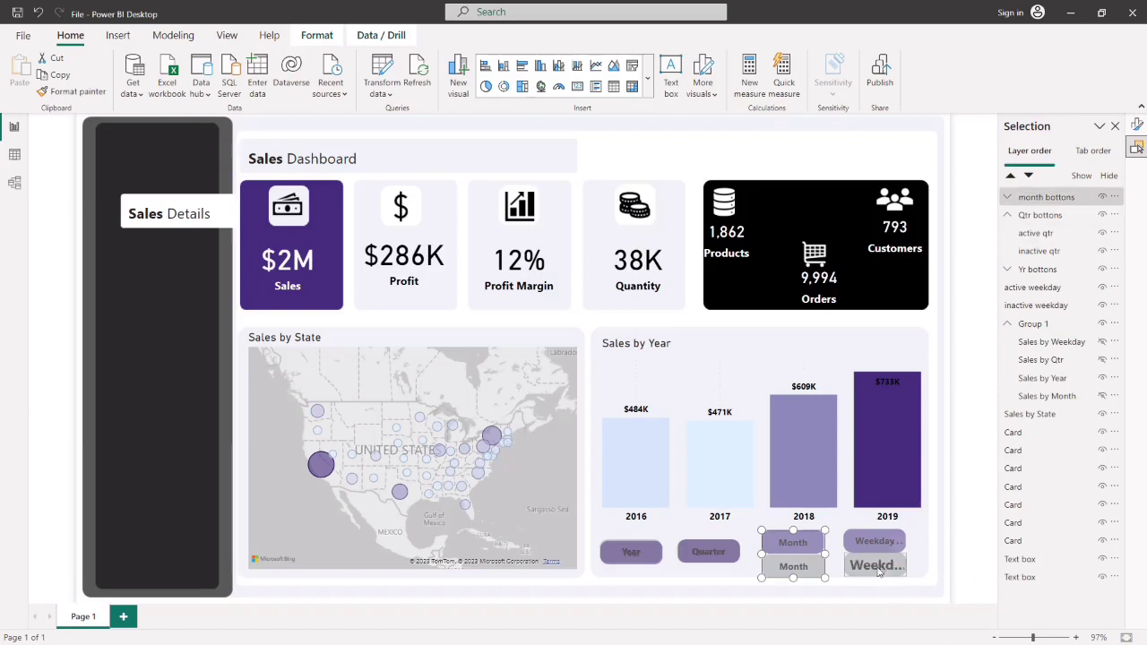
- Align the whole month bottons group to the middle and center of the page
click(317, 35)
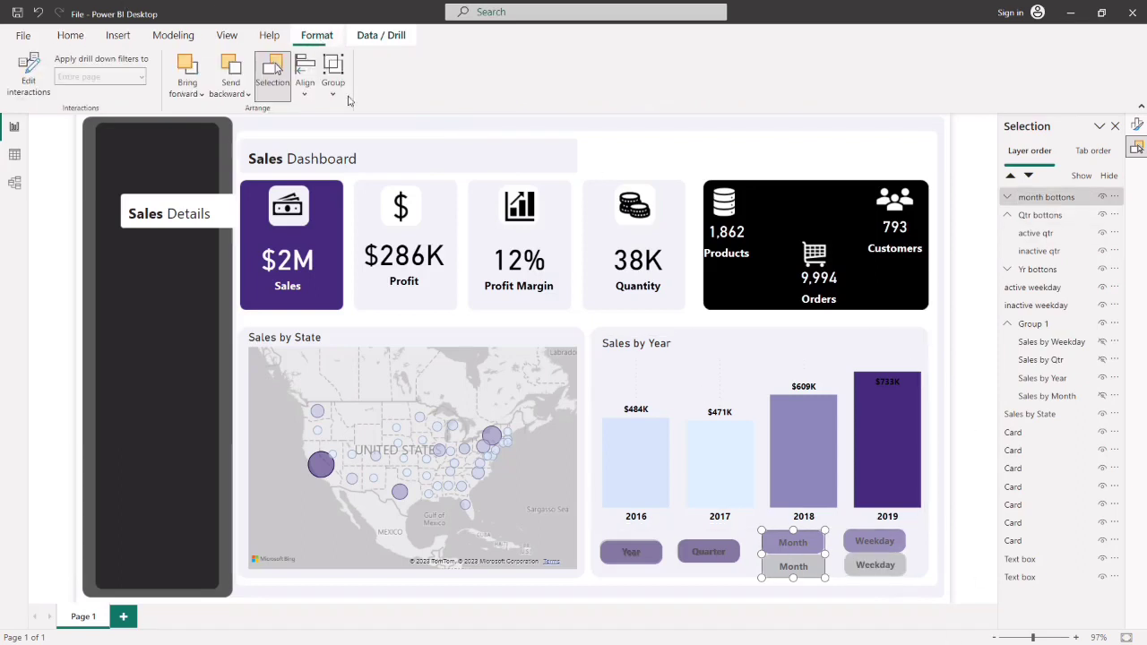
click(306, 93)
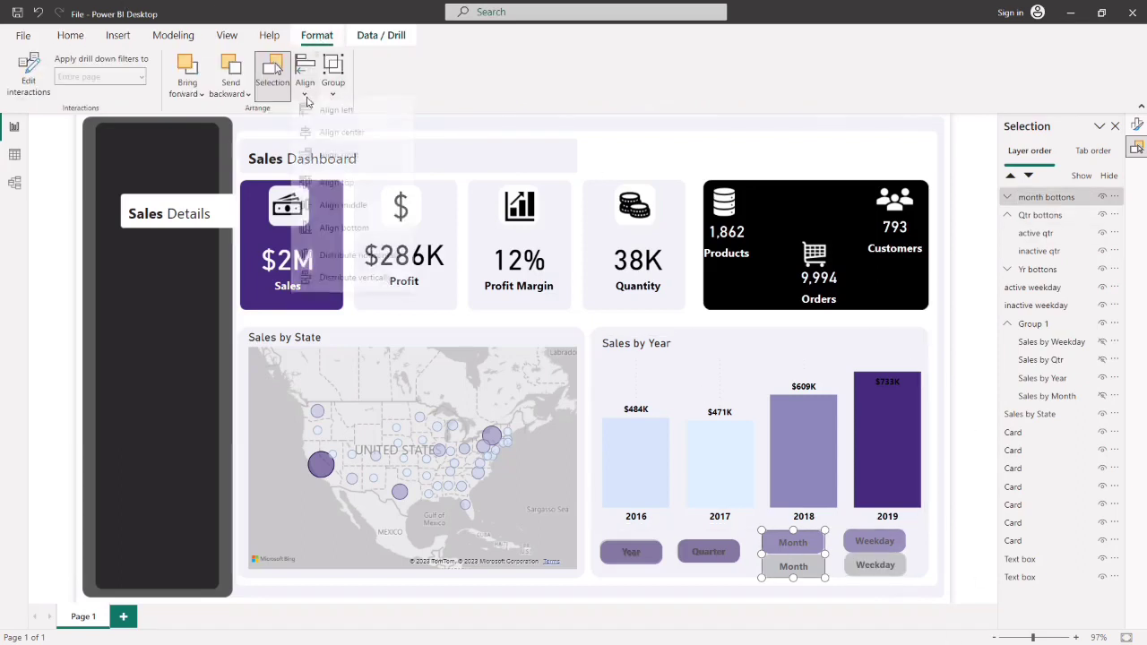
click(344, 207)
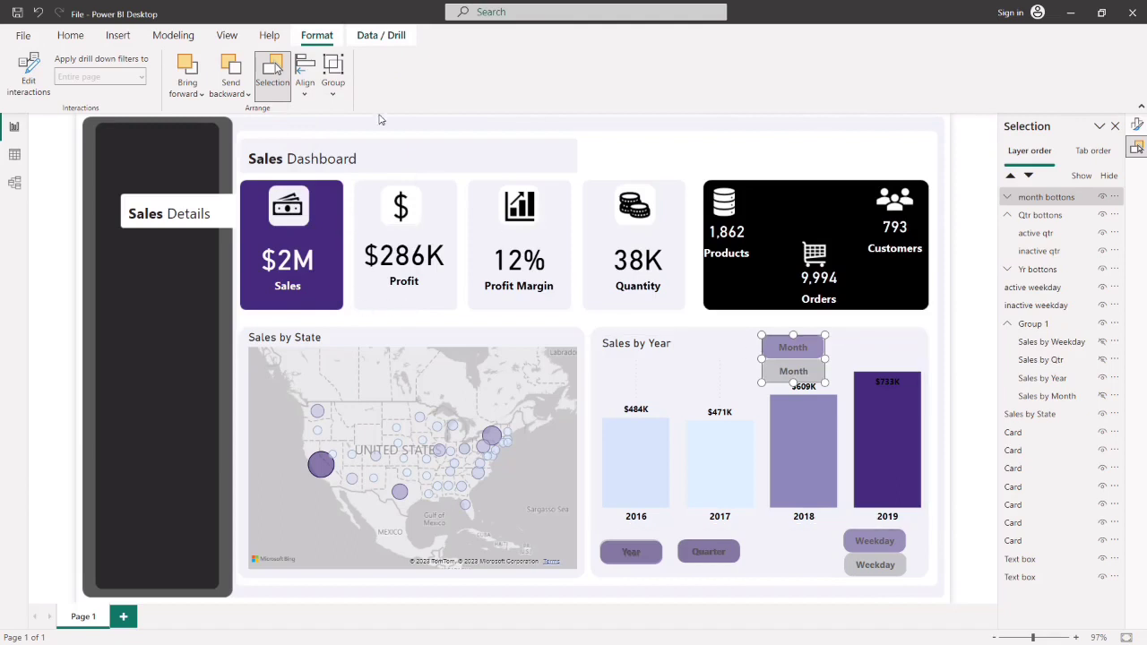
click(306, 93)
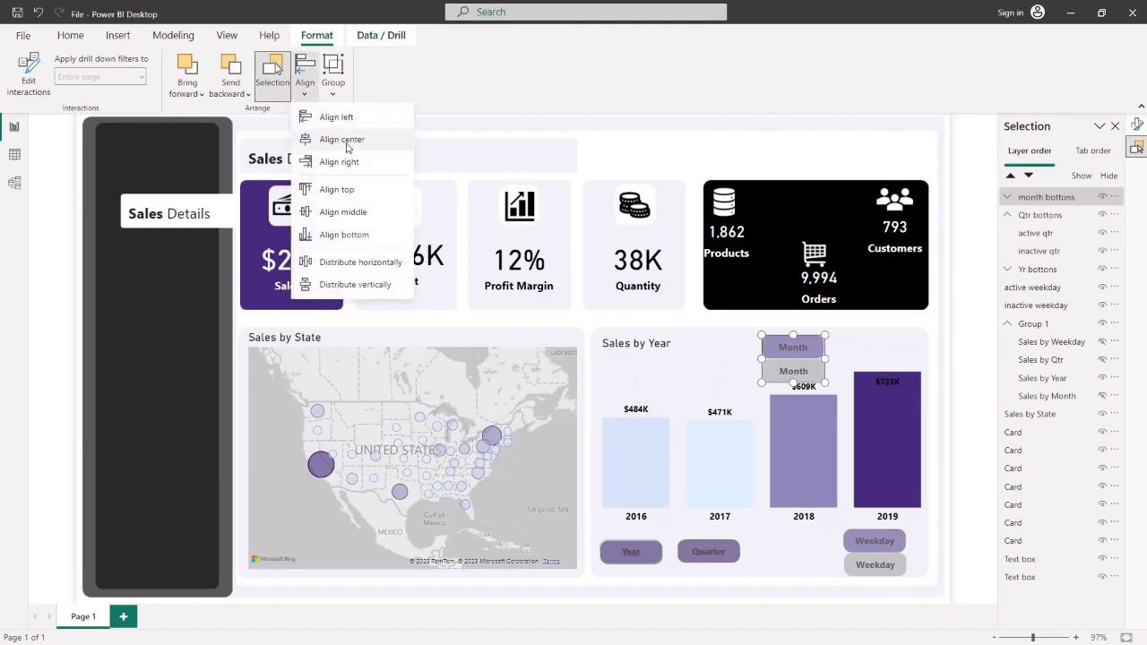
click(346, 142)
click(305, 92)
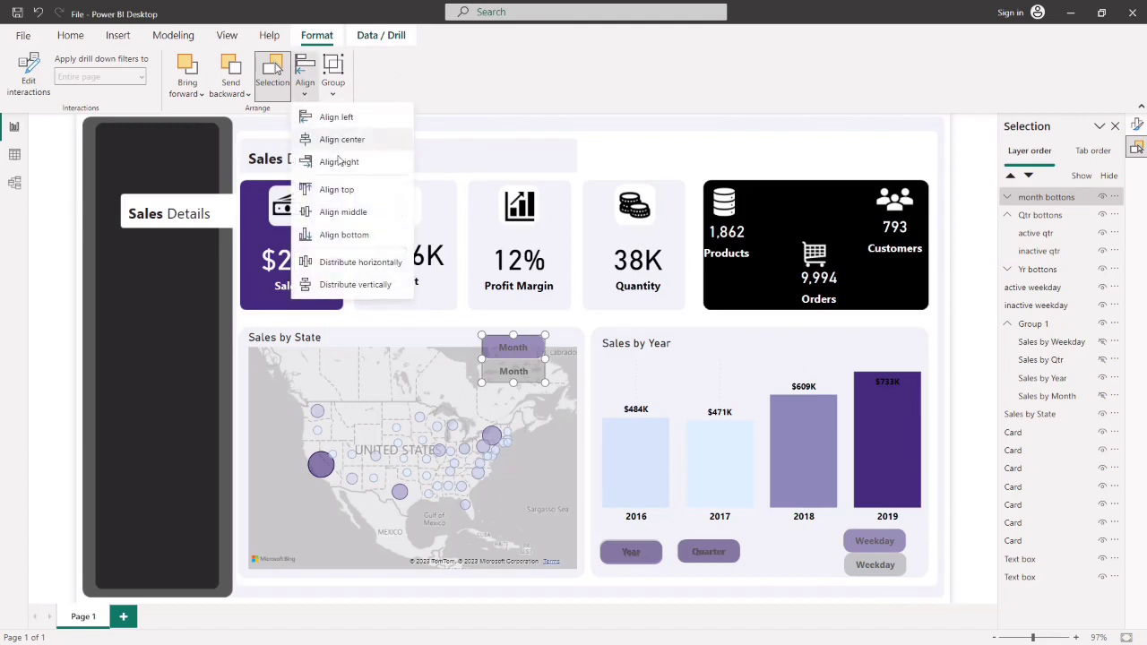
click(350, 214)
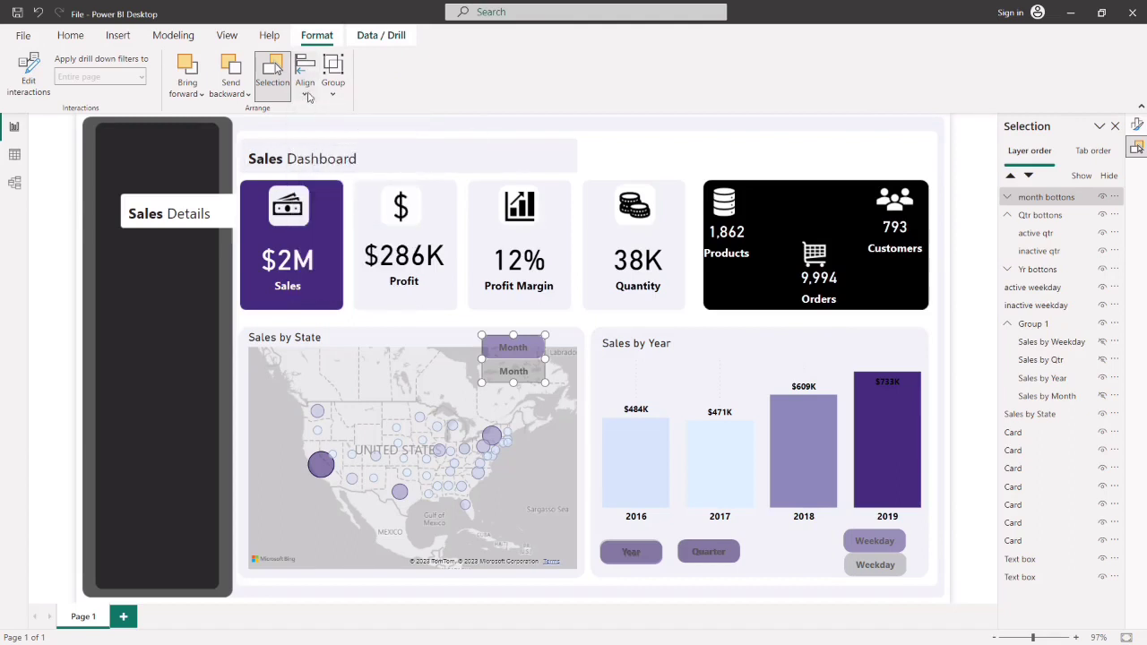
click(306, 93)
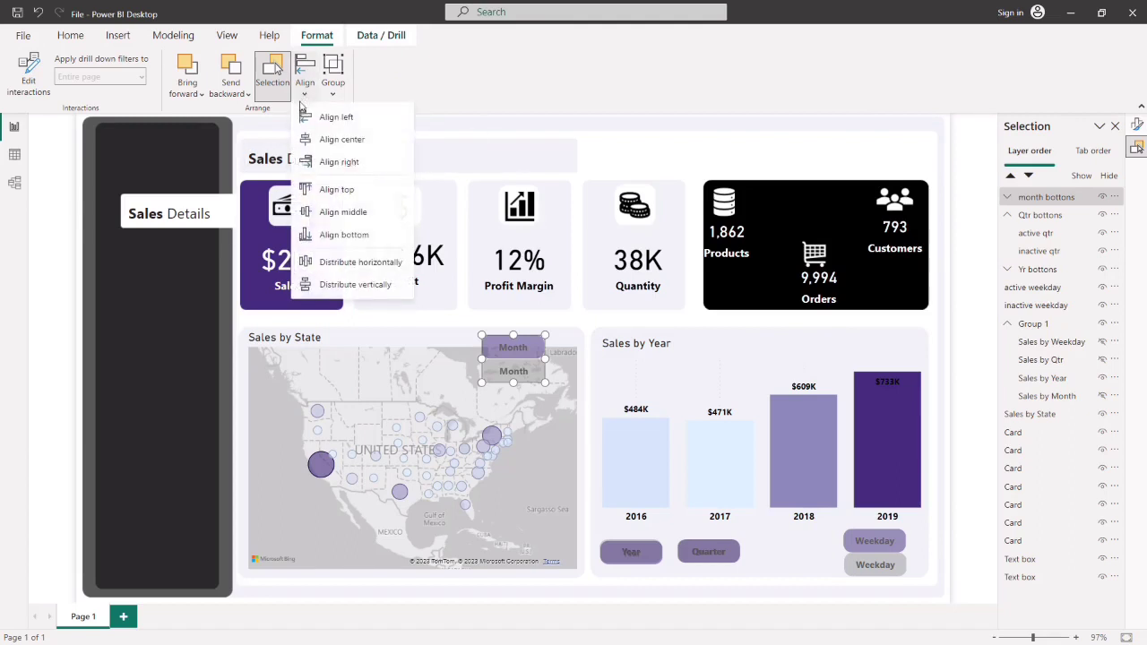
click(344, 146)
- Move the Month buttons to the gap above the two charts and roughly overlap one on the other
drag(509, 337, 613, 324)
click(601, 322)
click(661, 323)
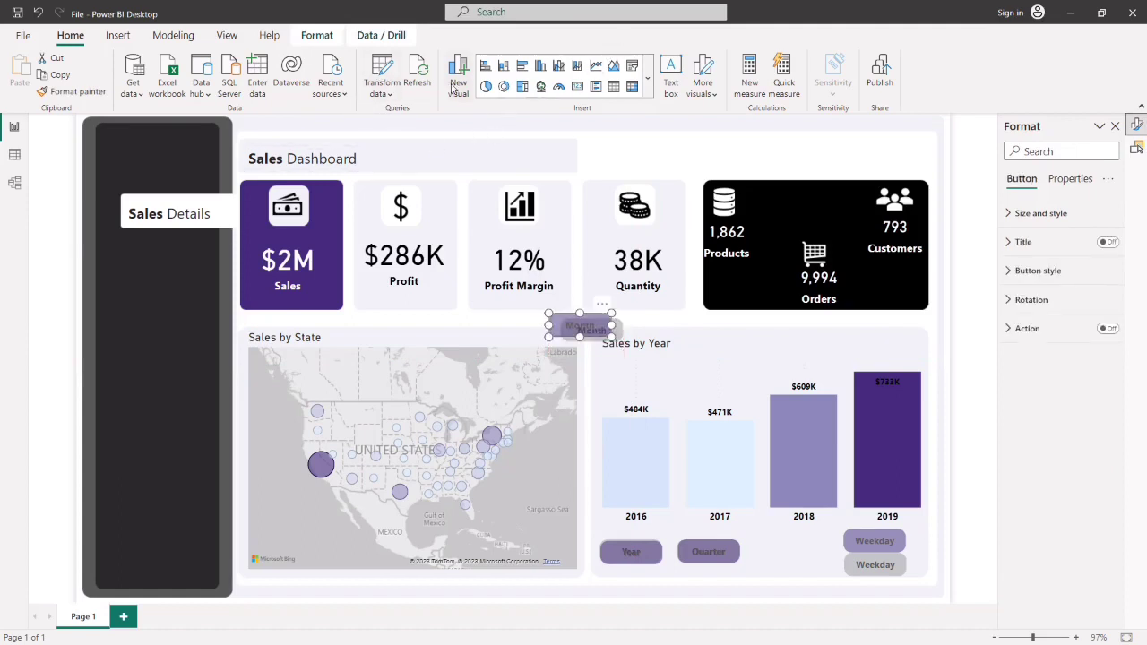
- Align the selected Month button to the middle and center of its group repeatedly until it lies over the other Month button
click(316, 35)
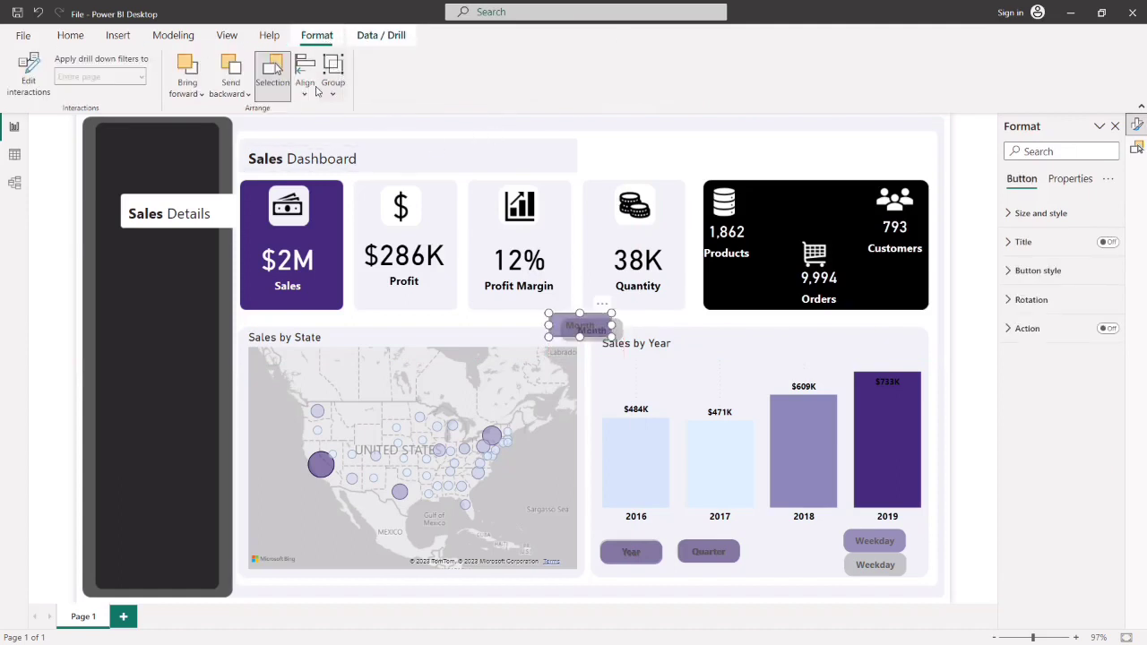
click(314, 89)
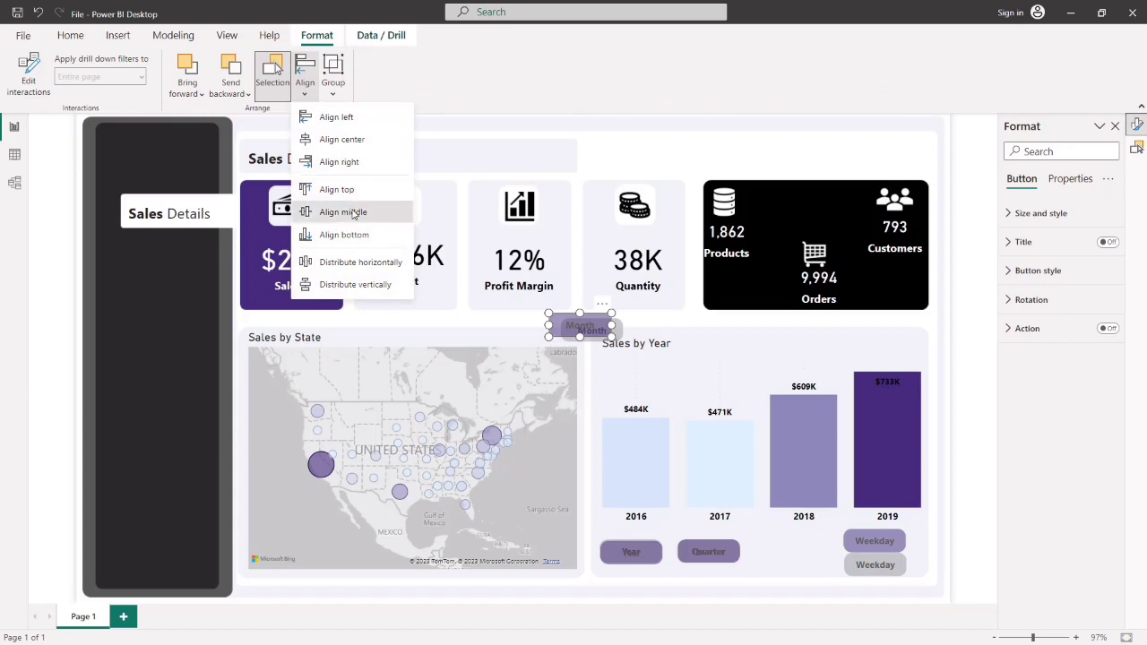
click(352, 212)
click(304, 89)
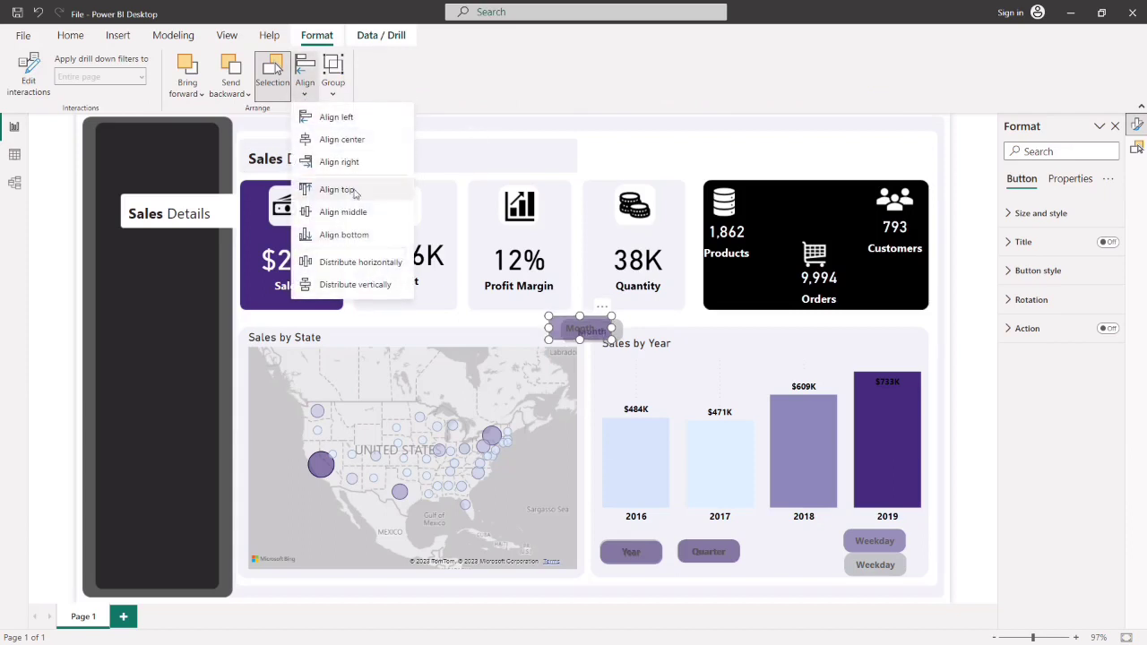
click(350, 142)
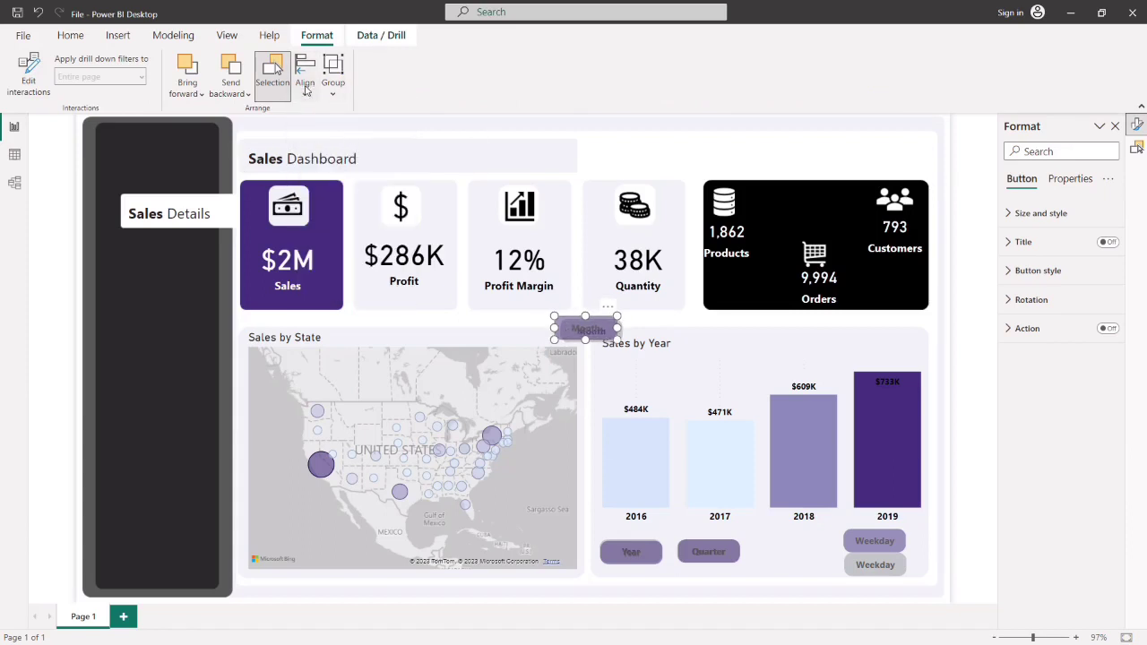
click(305, 87)
click(354, 141)
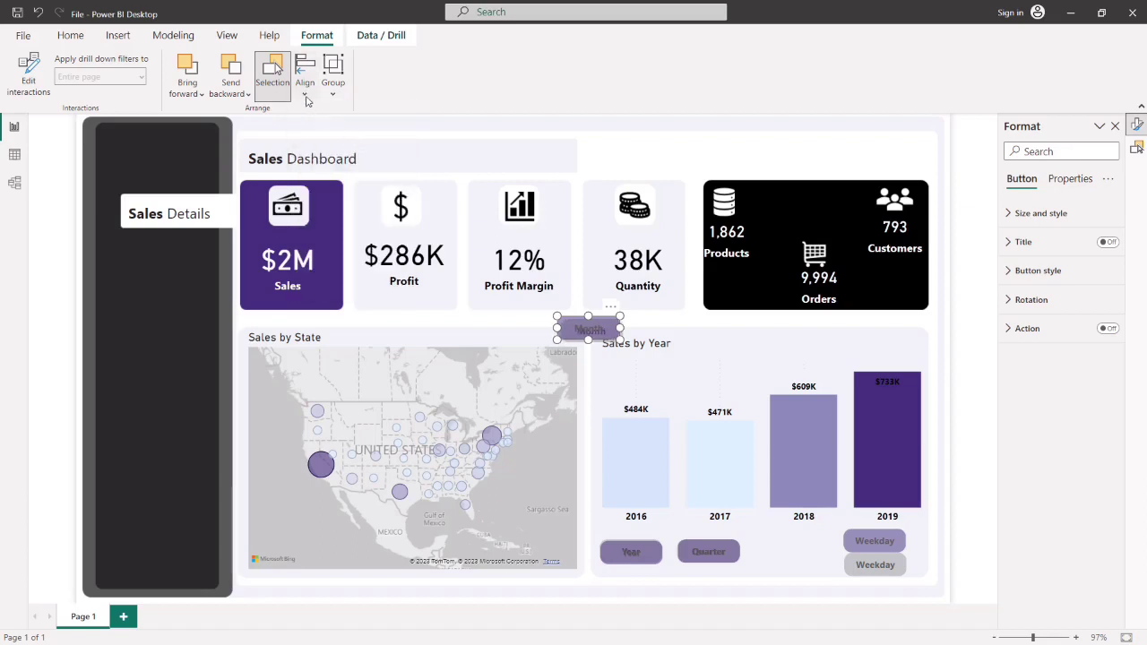
click(305, 93)
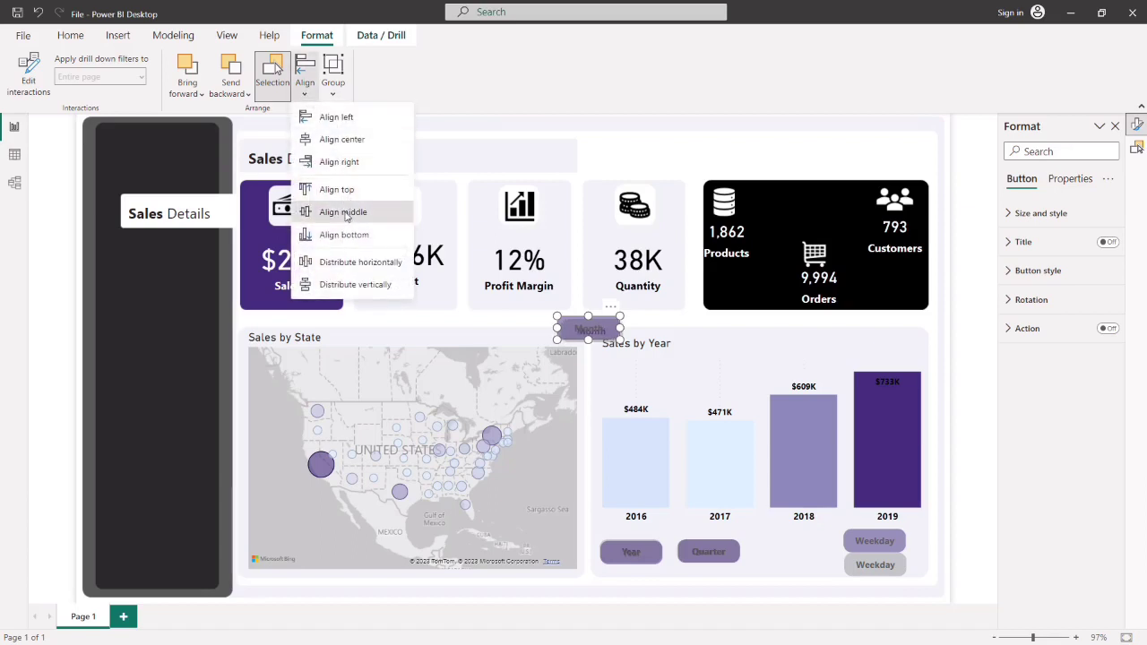
click(346, 216)
click(305, 95)
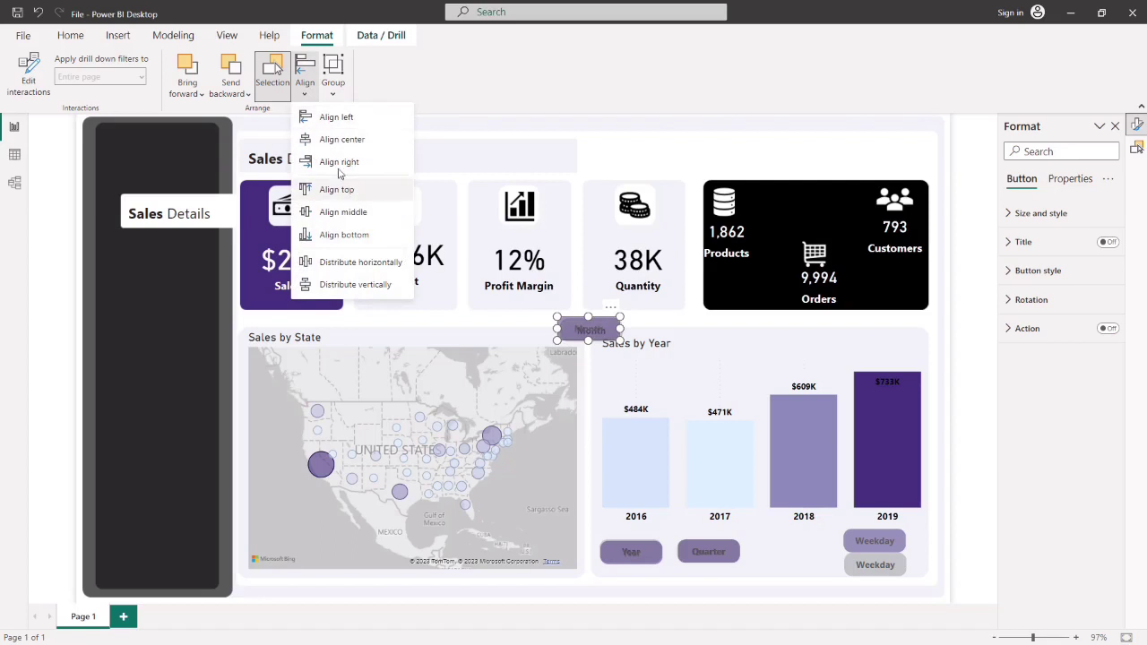
click(343, 143)
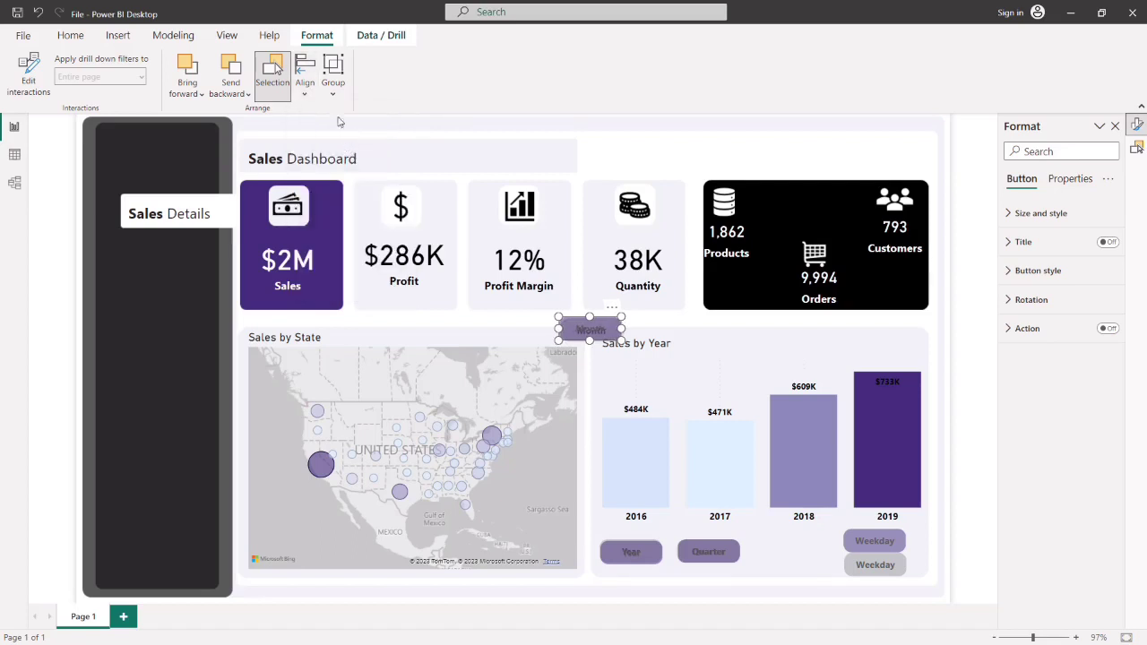
- Align the selected Month button to the right and place the overlapping Month group beneath the 2018 column, level with the Quarter button
click(306, 95)
click(385, 166)
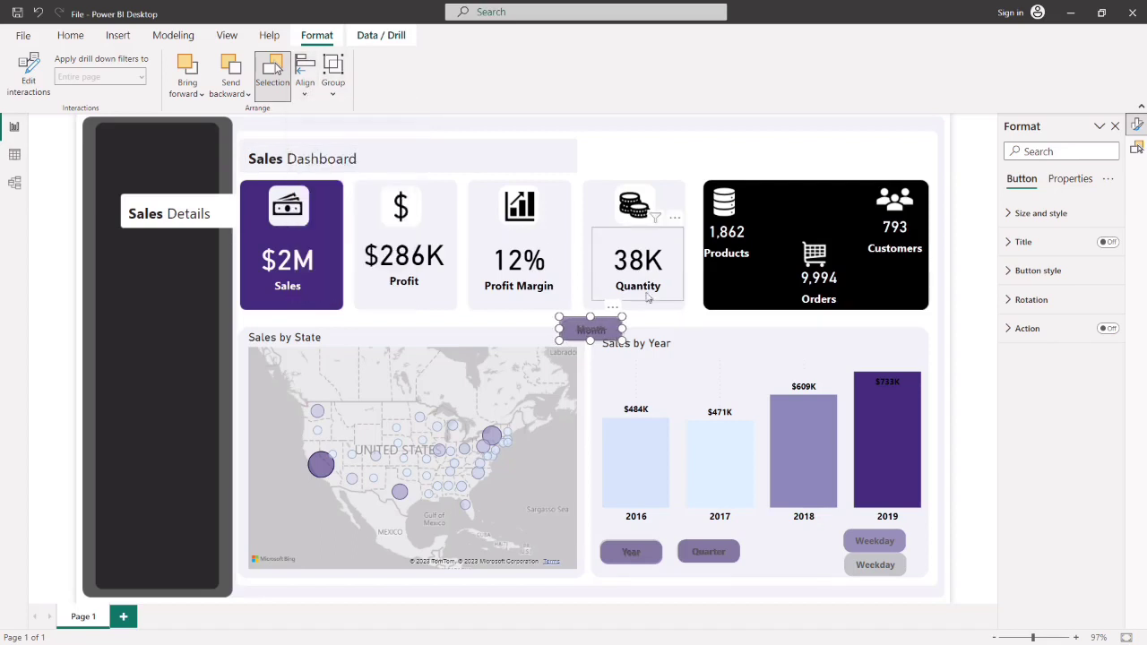
click(681, 318)
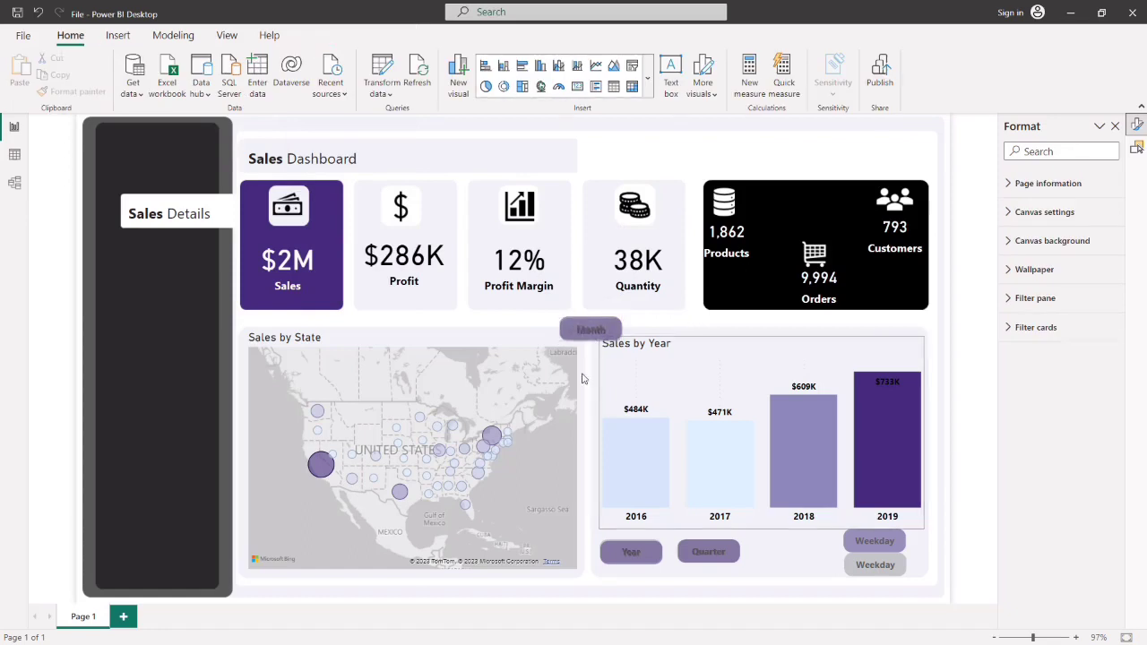
drag(591, 329, 788, 551)
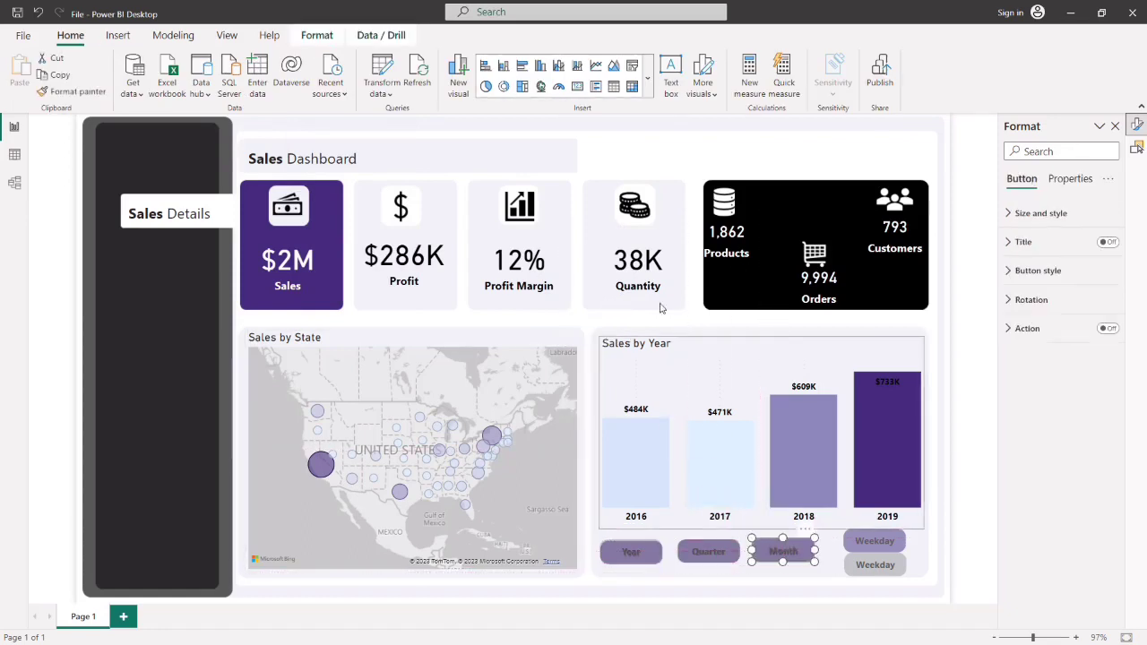
- Group the two Weekday buttons beneath the 2019 column
click(699, 150)
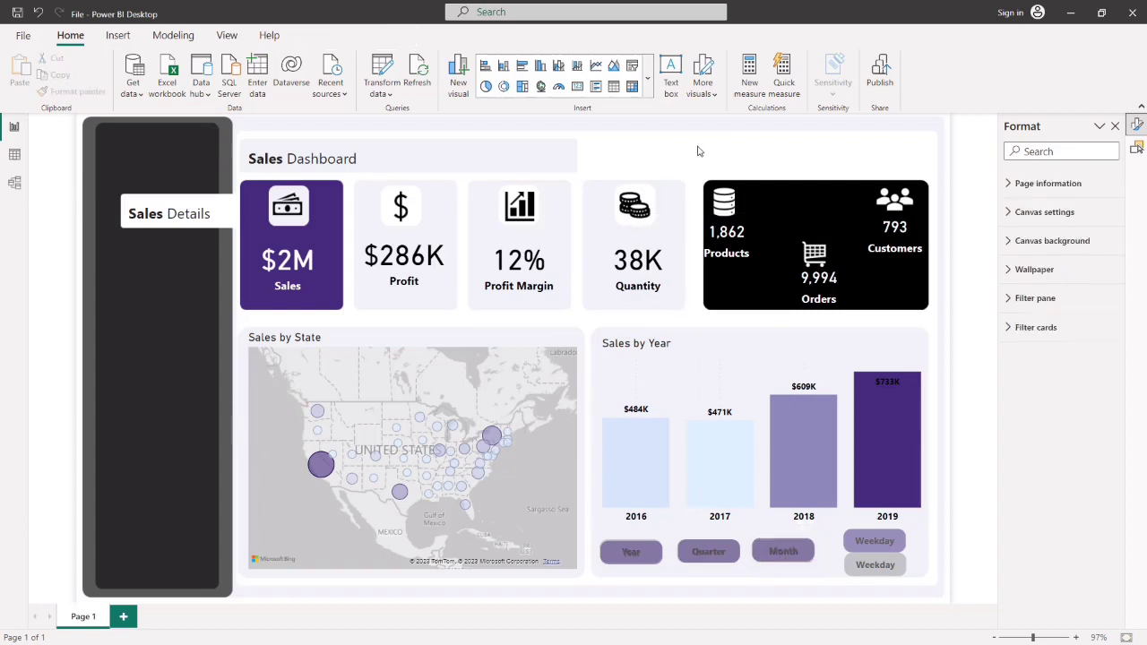
click(890, 543)
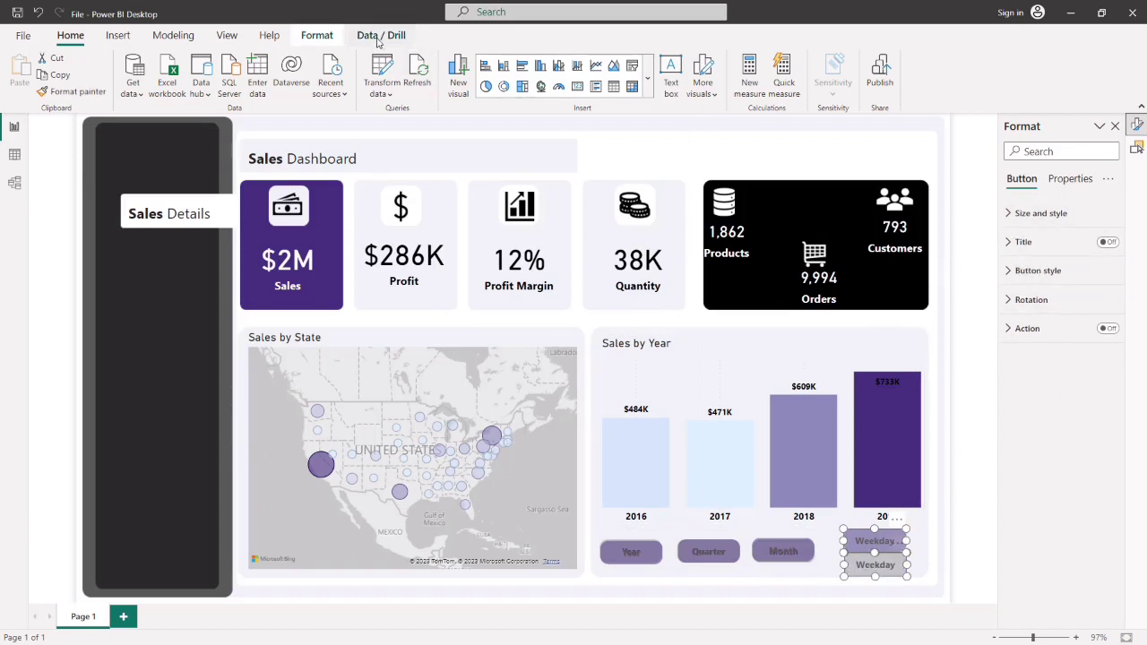
click(316, 35)
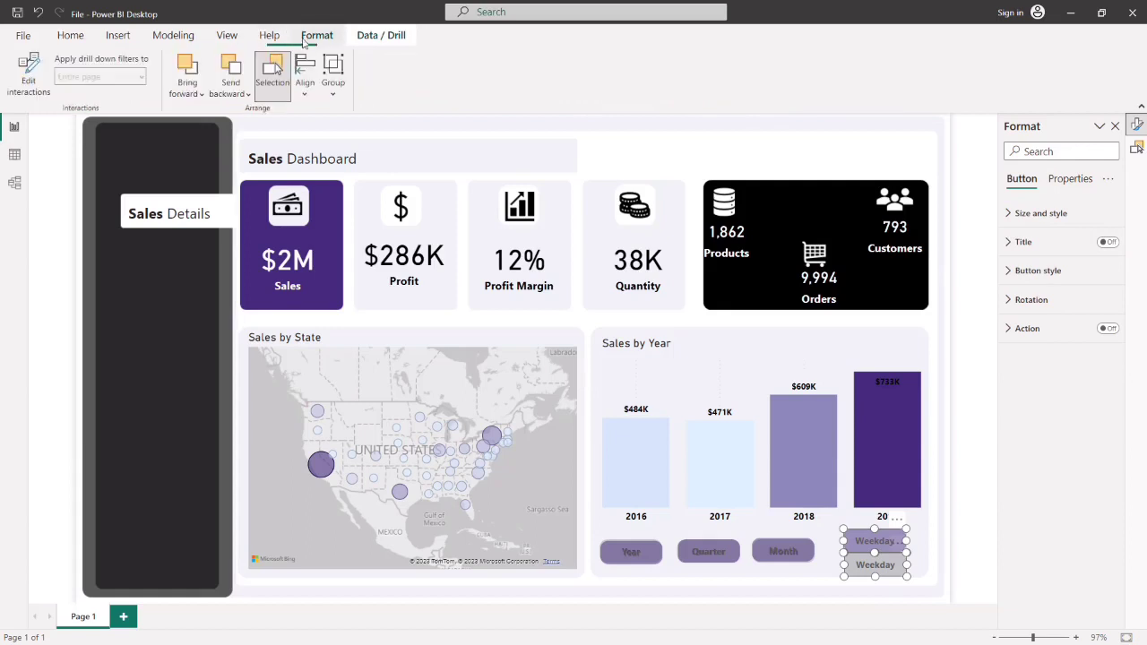
click(331, 85)
click(340, 115)
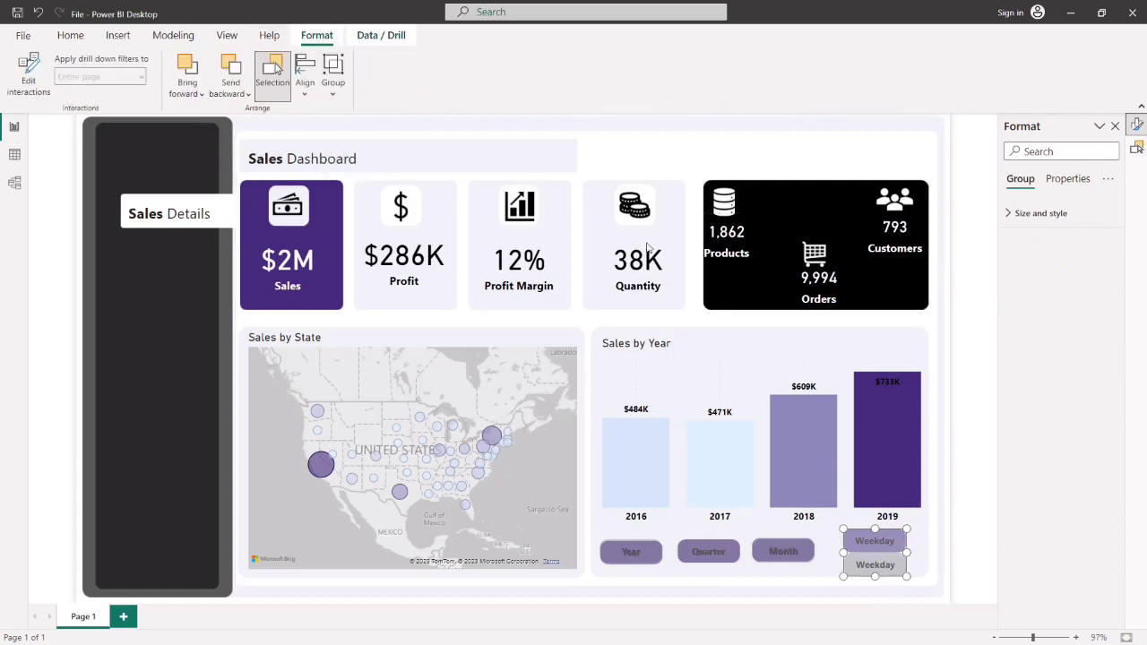
- Rename the group of Weekday buttons as weekday bottons
click(1136, 148)
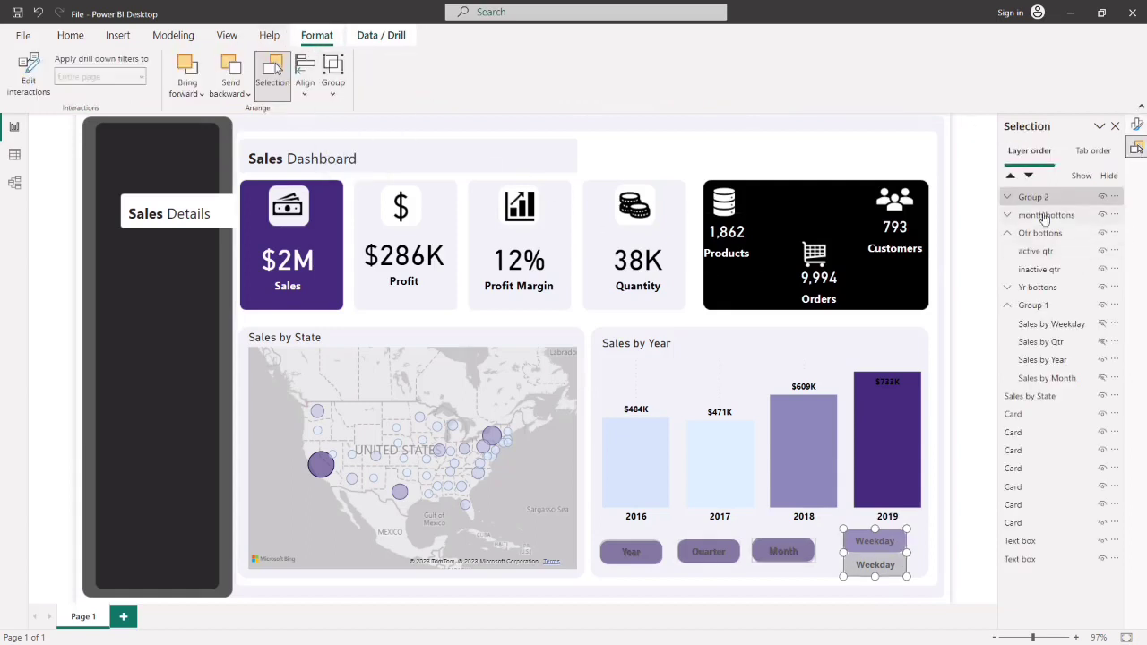
double_click(1055, 197)
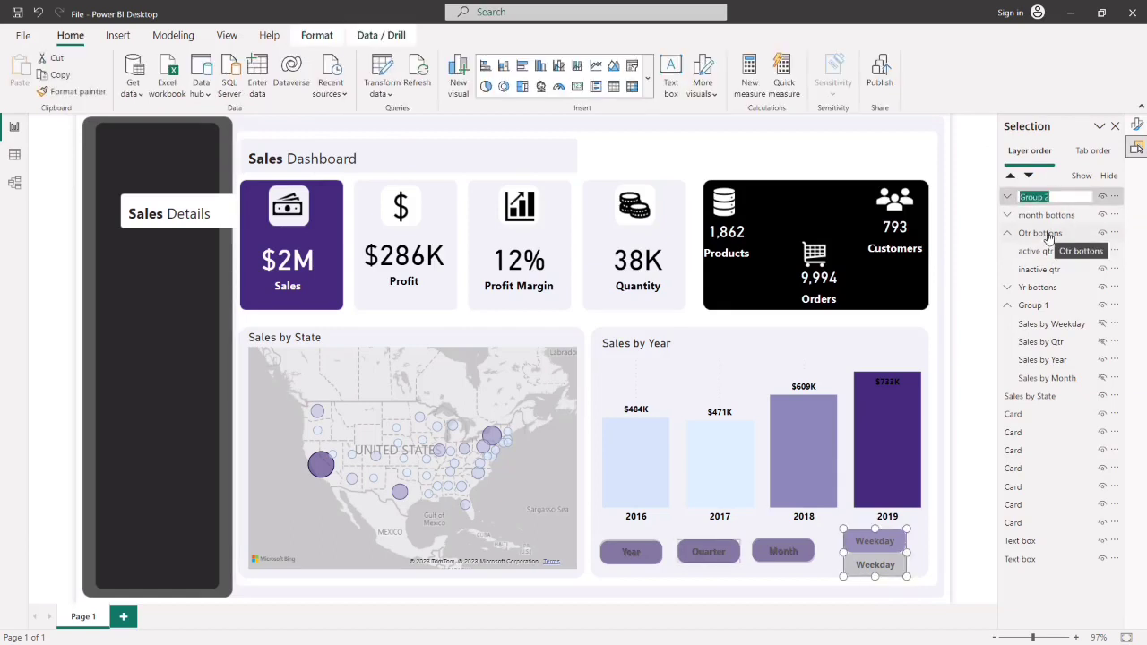
key(BackSpace)
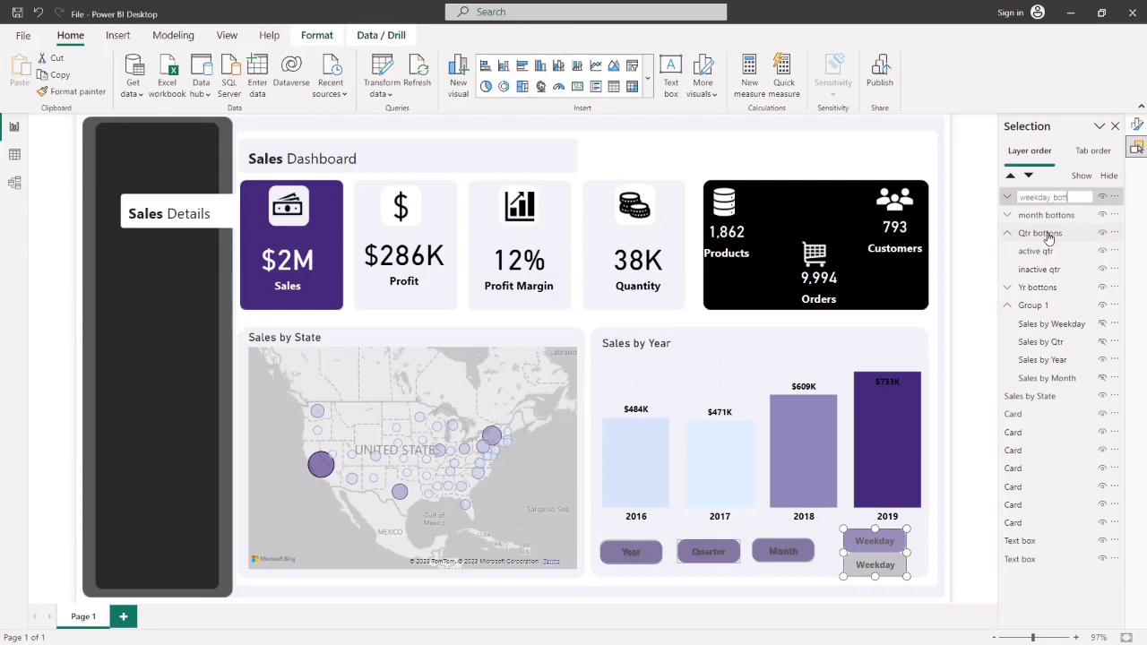
key(Return)
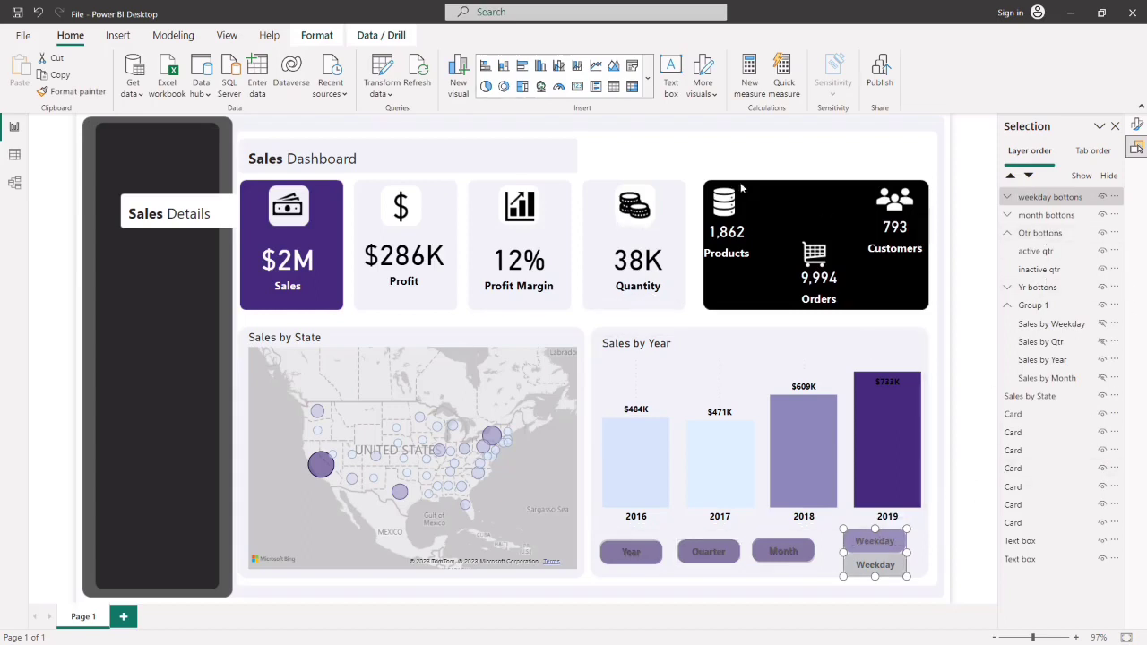
- Align the whole weekday bottons group to the center and middle of the page
click(316, 35)
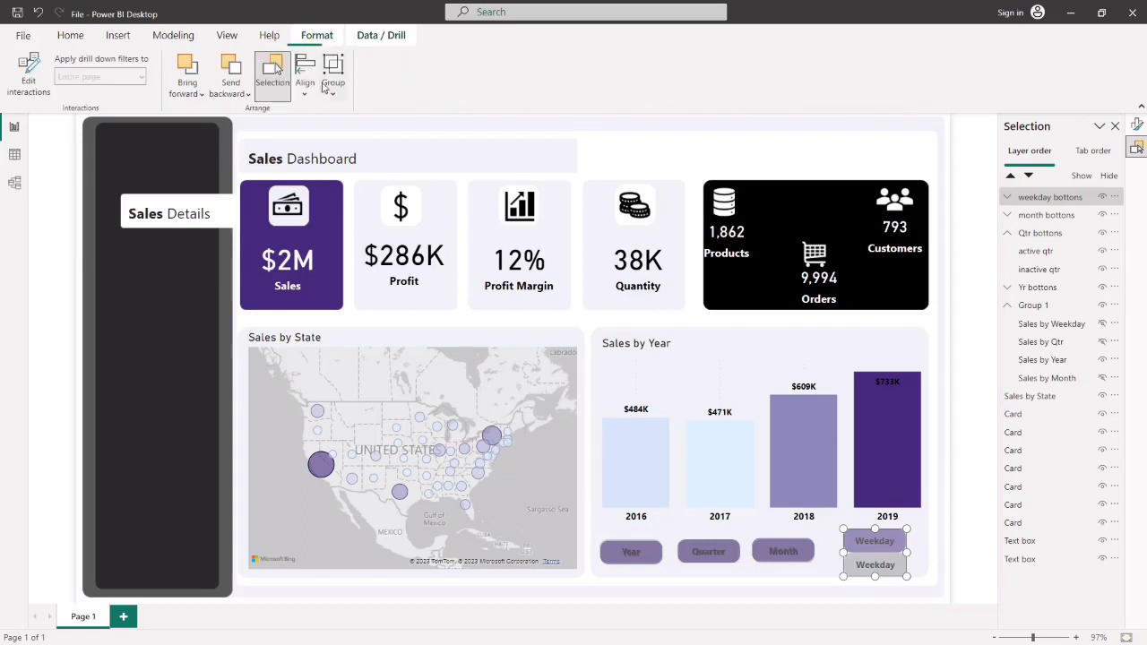
click(304, 76)
click(340, 141)
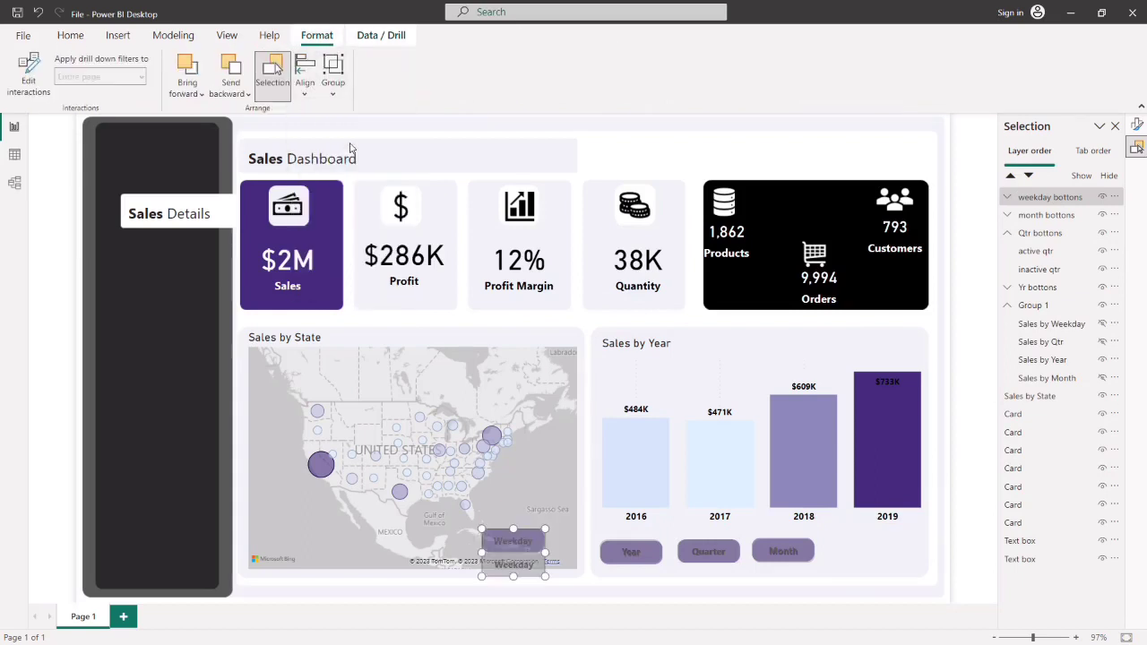
click(307, 97)
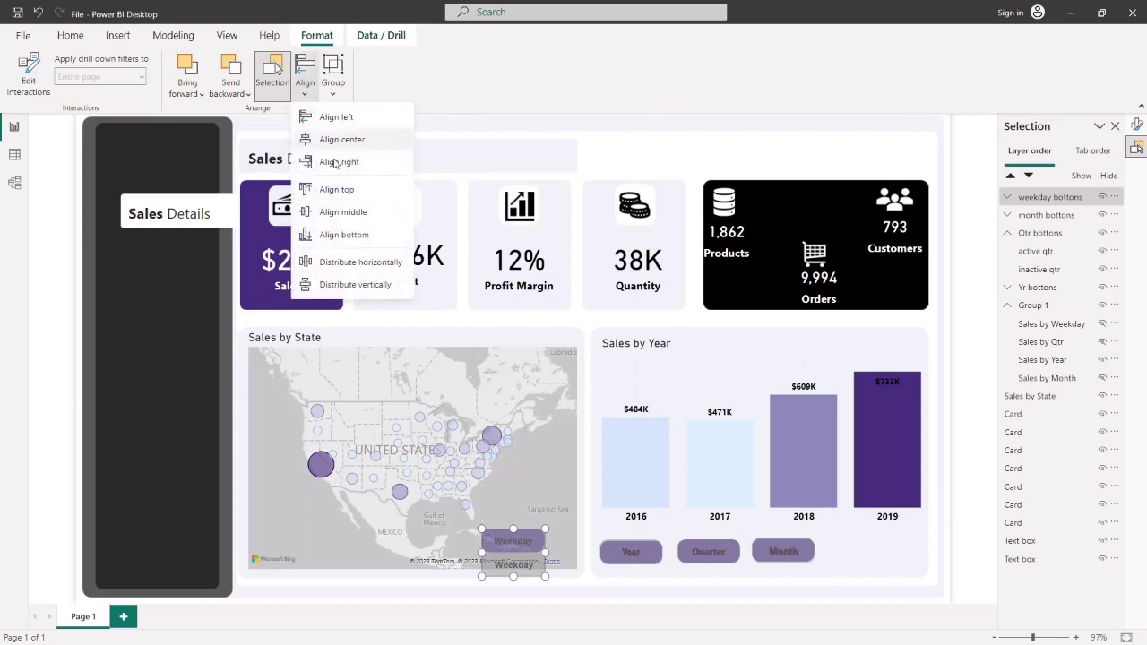
click(315, 210)
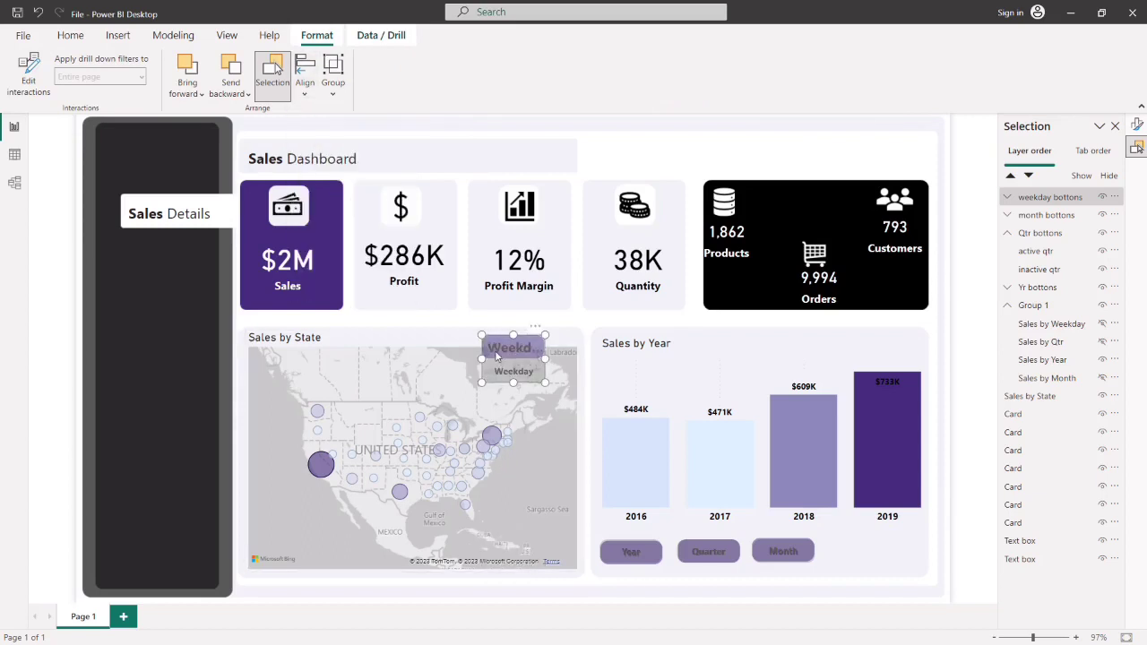
- Overlap the Weekday buttons in the gap between the two charts and align the selected one to the middle and center of its group
drag(536, 338, 591, 344)
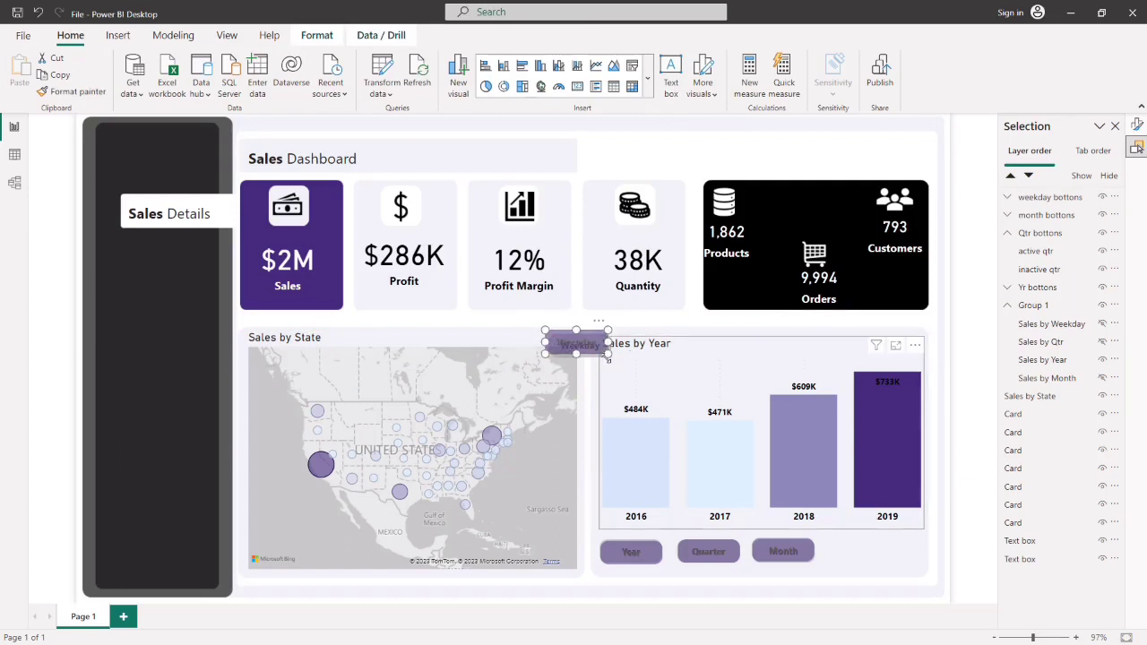
ctrl+click(598, 356)
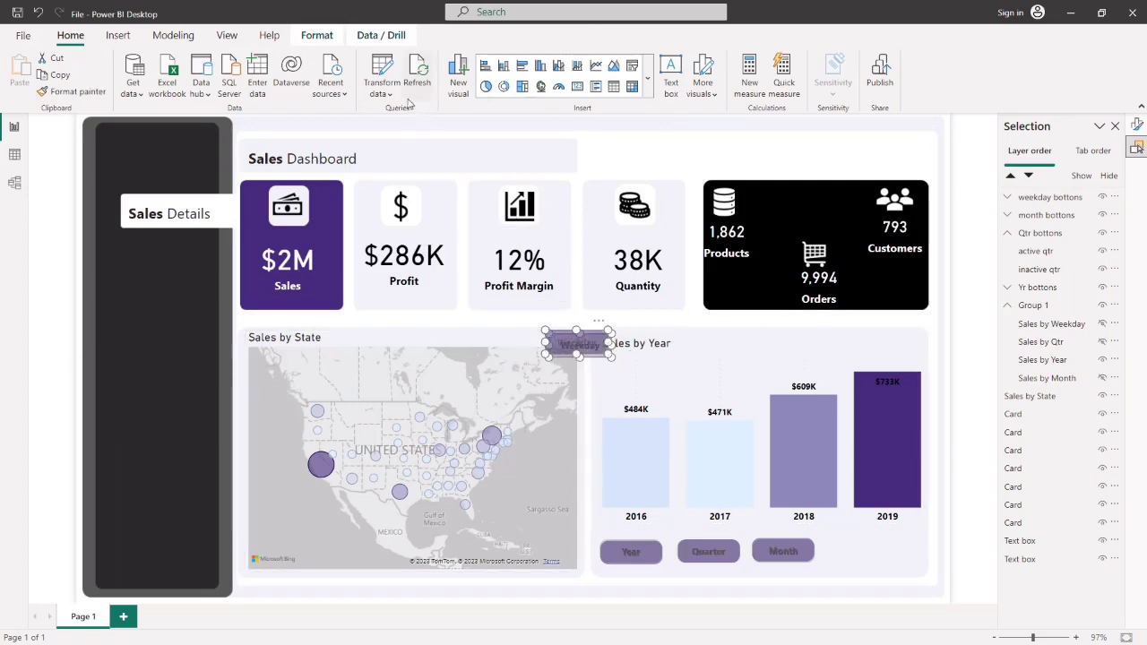
click(317, 35)
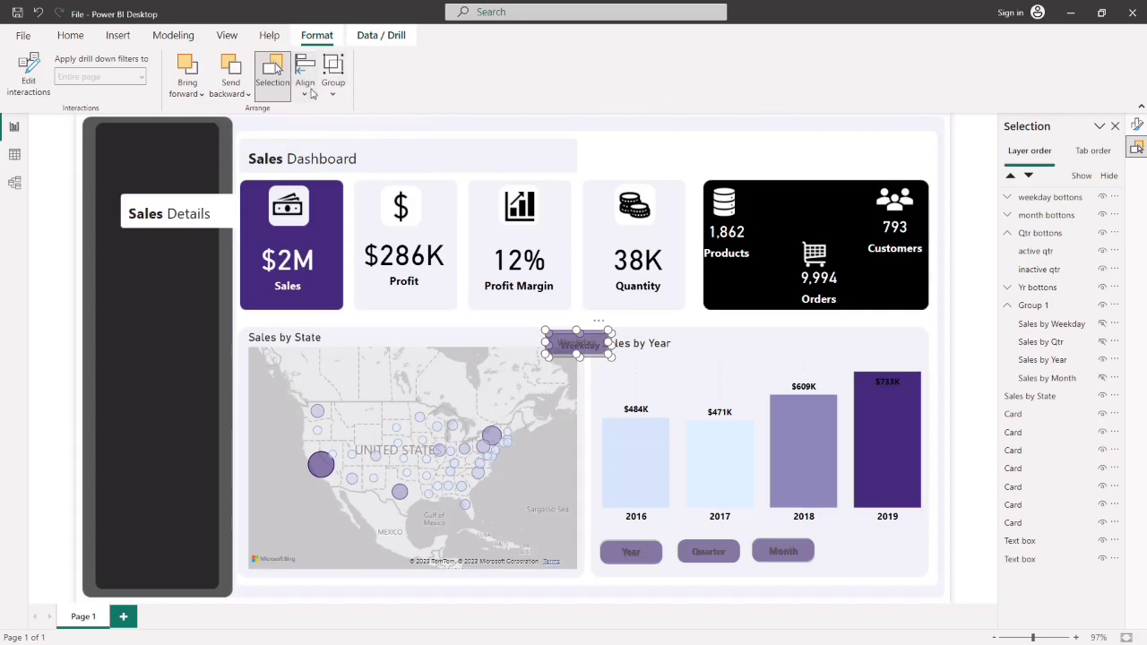
click(307, 83)
click(334, 215)
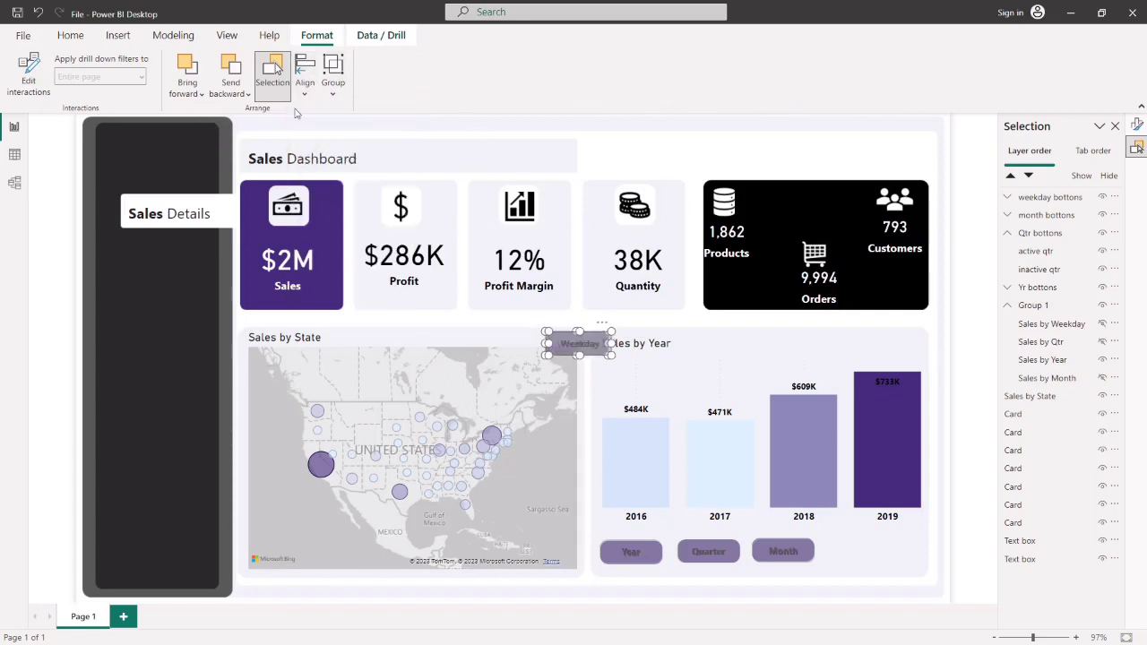
click(305, 94)
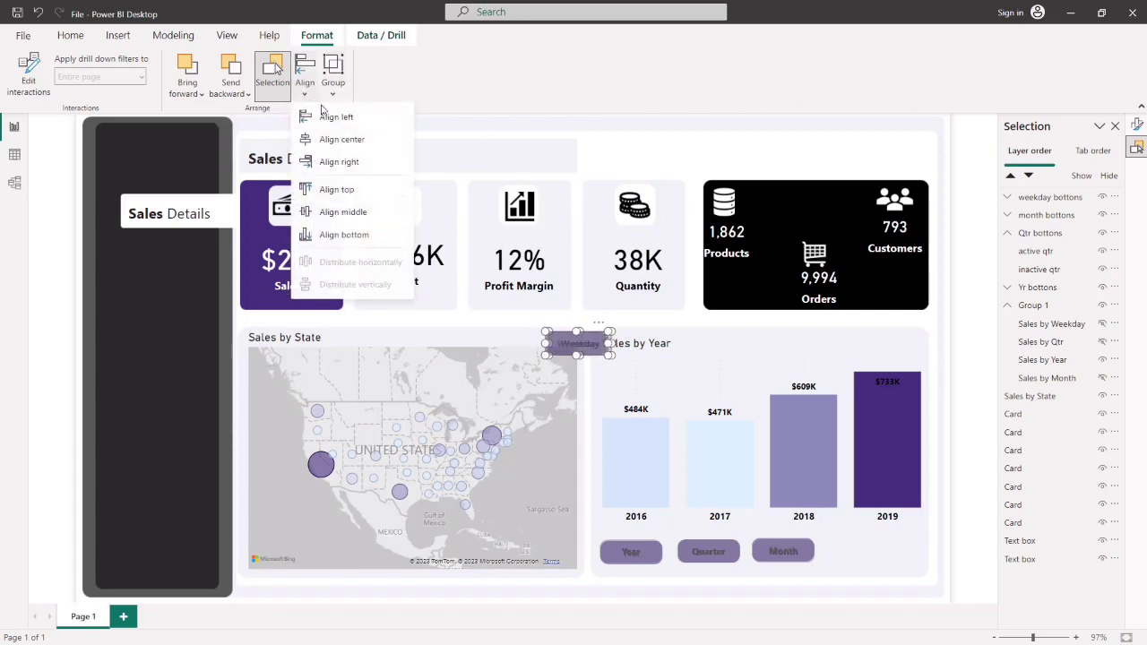
click(353, 143)
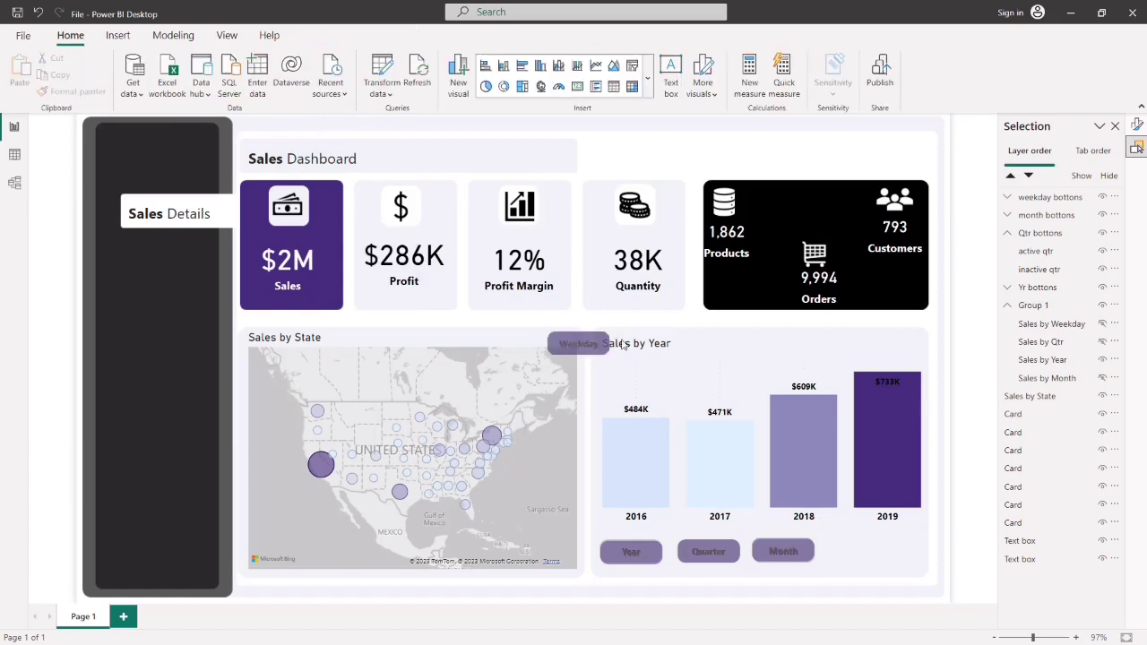
- Place the overlapping Weekday group beneath the 2019 column, level with the Month button
drag(588, 347, 885, 559)
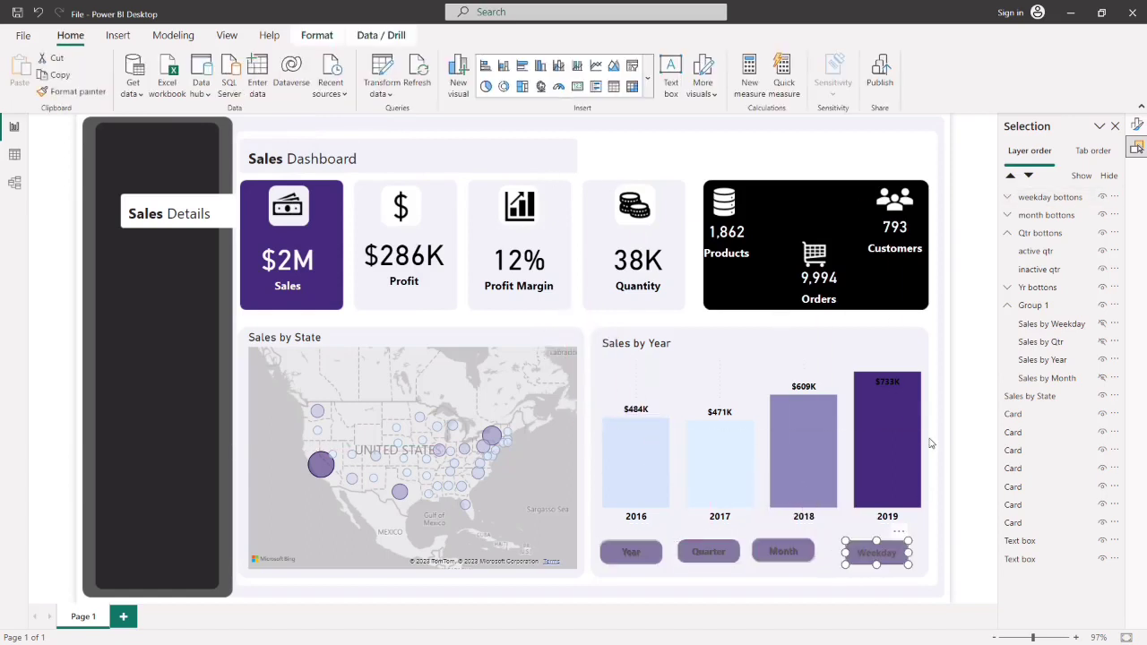
click(935, 568)
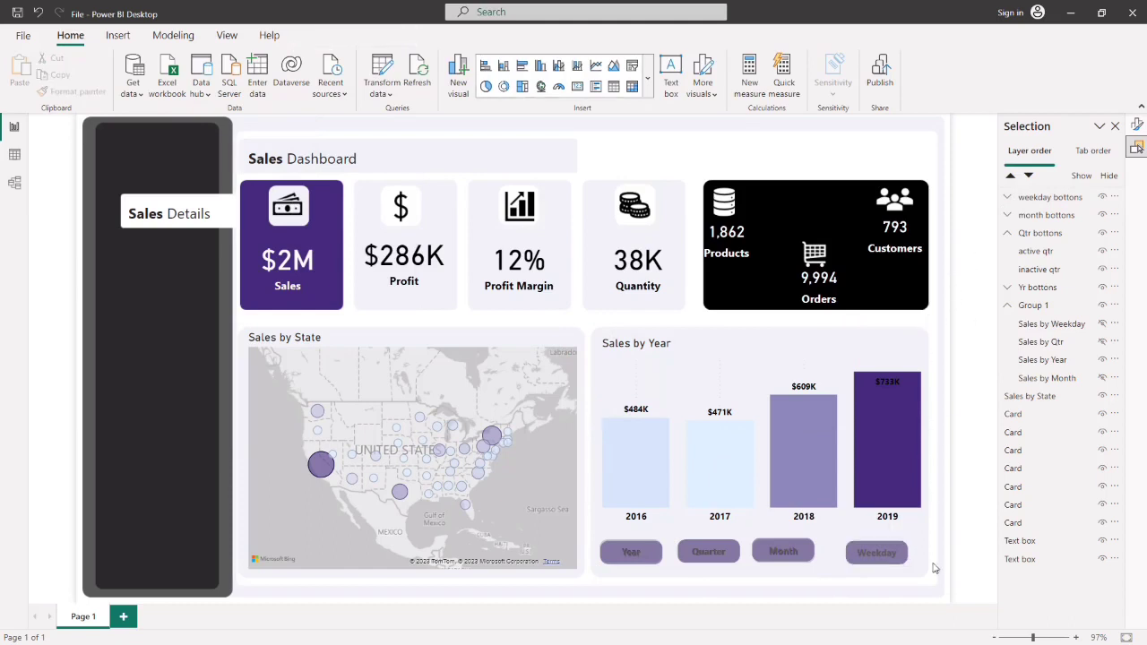
drag(878, 565, 876, 564)
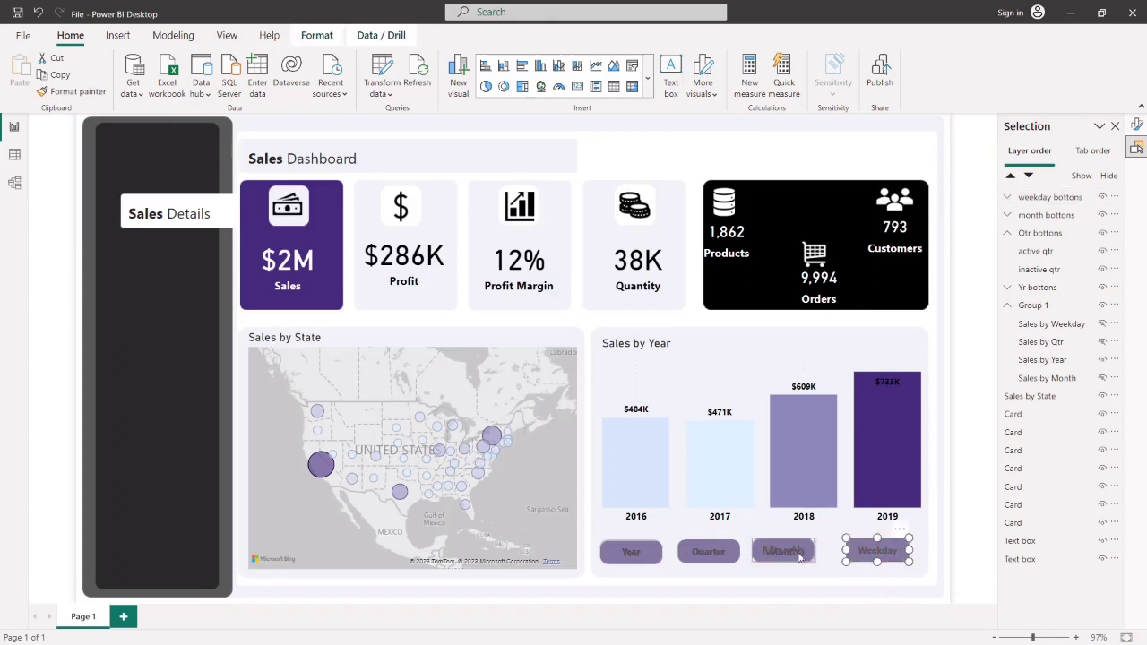
- Shift the Month button beneath the 2018 column and distribute the Year, Quarter, Month and Weekday buttons horizontally
drag(795, 562, 803, 565)
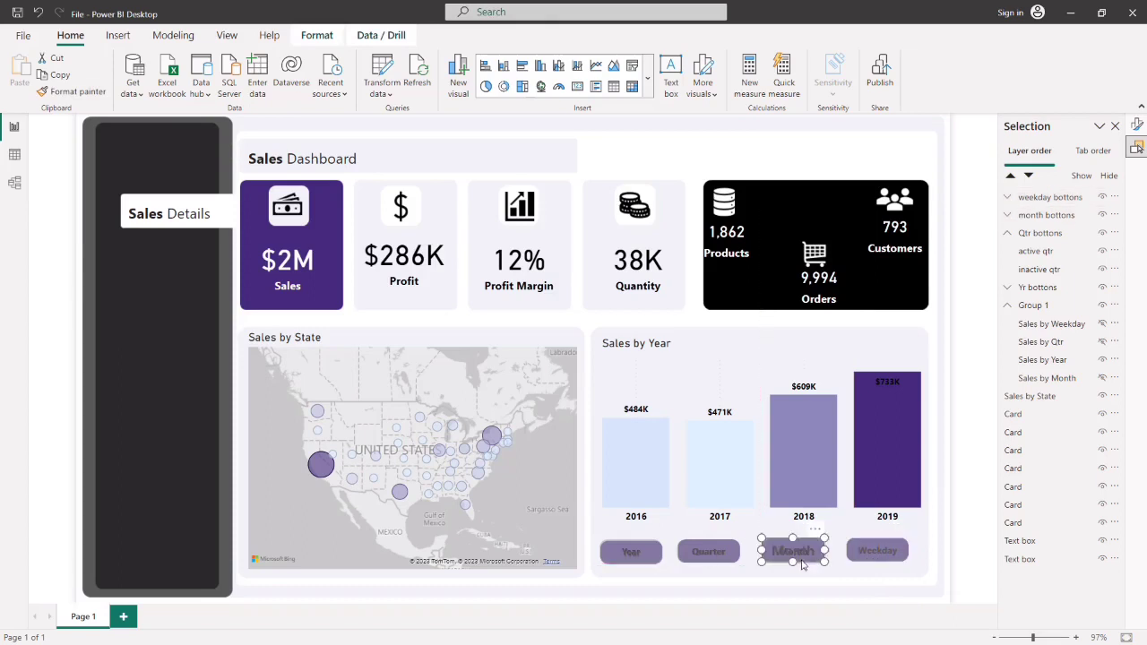
ctrl+click(855, 555)
ctrl+click(680, 560)
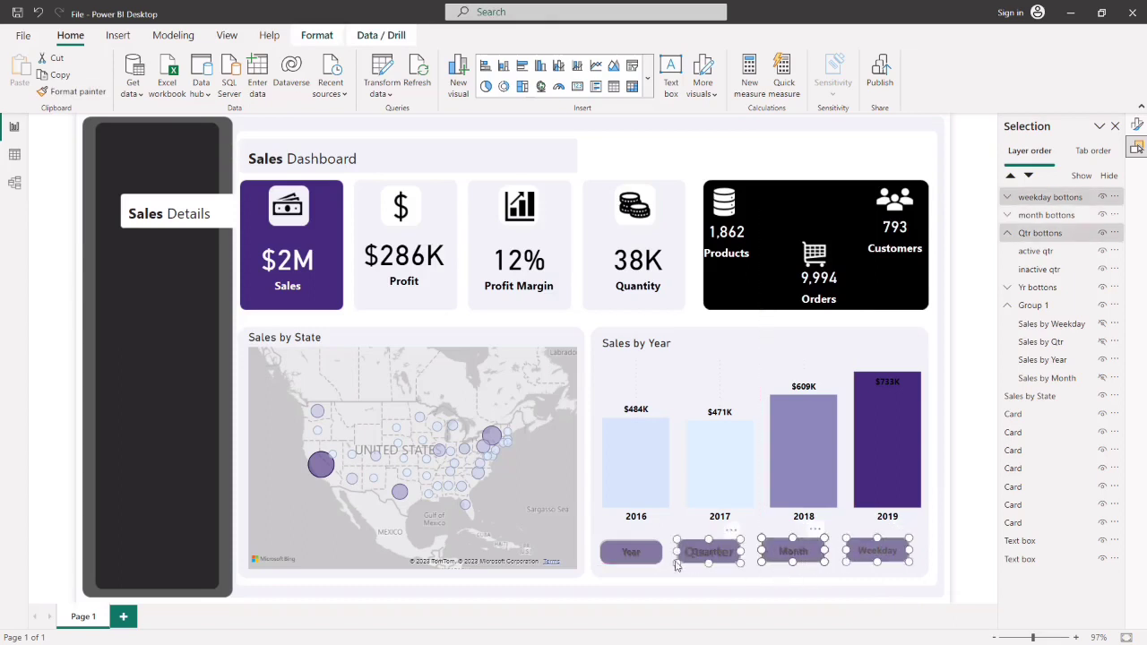
ctrl+click(642, 558)
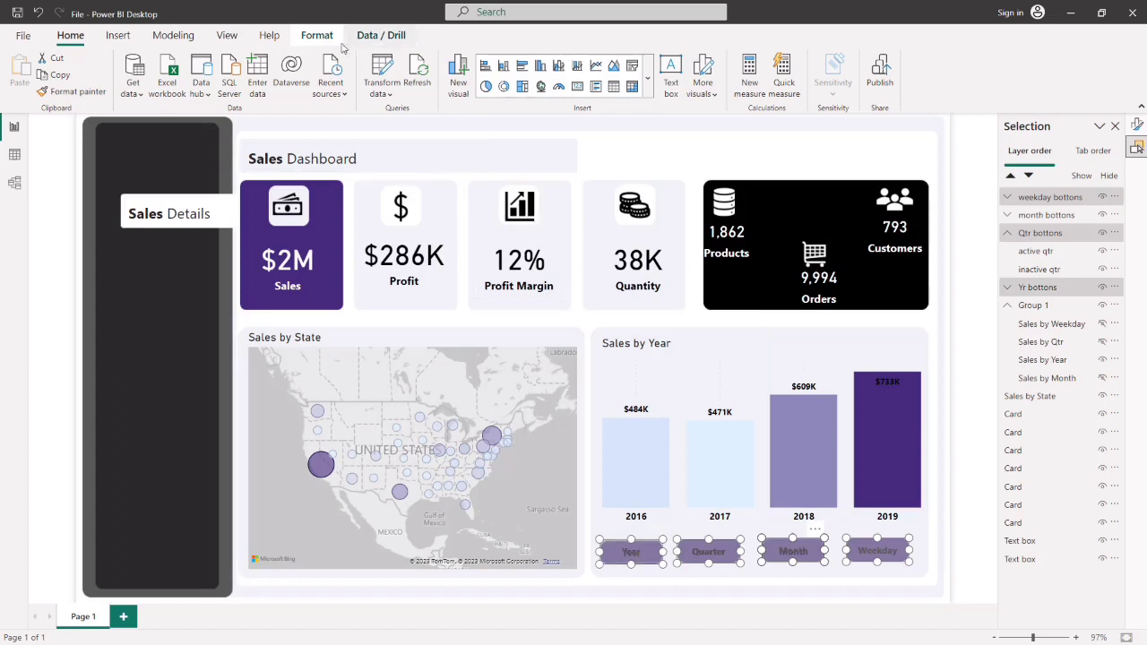
click(317, 35)
click(305, 88)
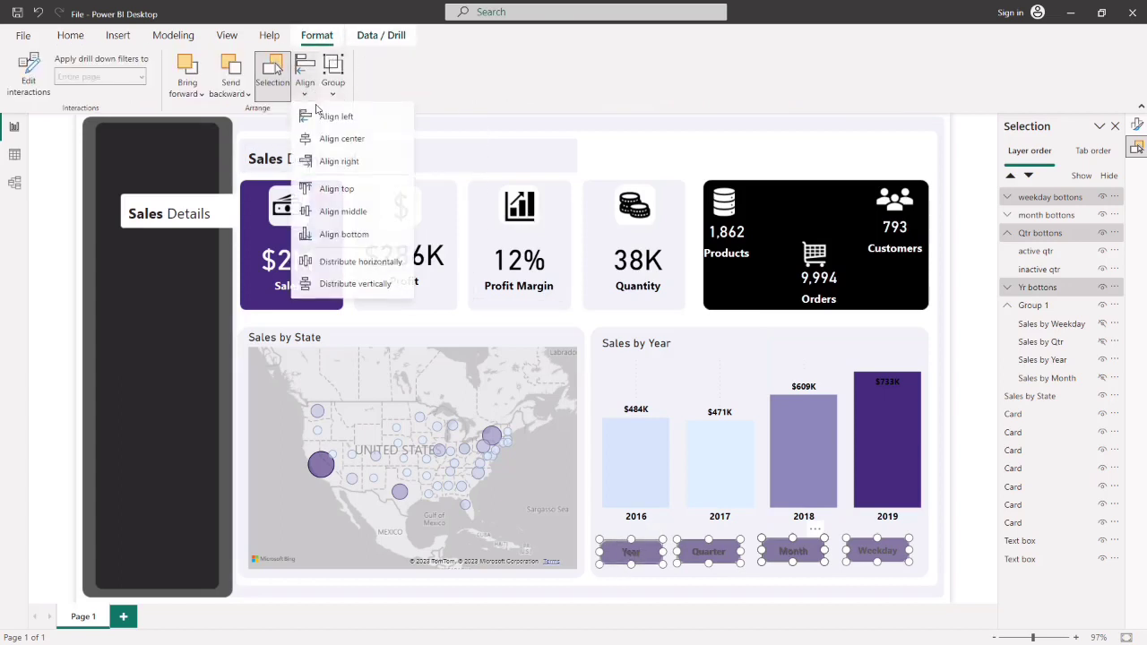
click(360, 261)
click(668, 154)
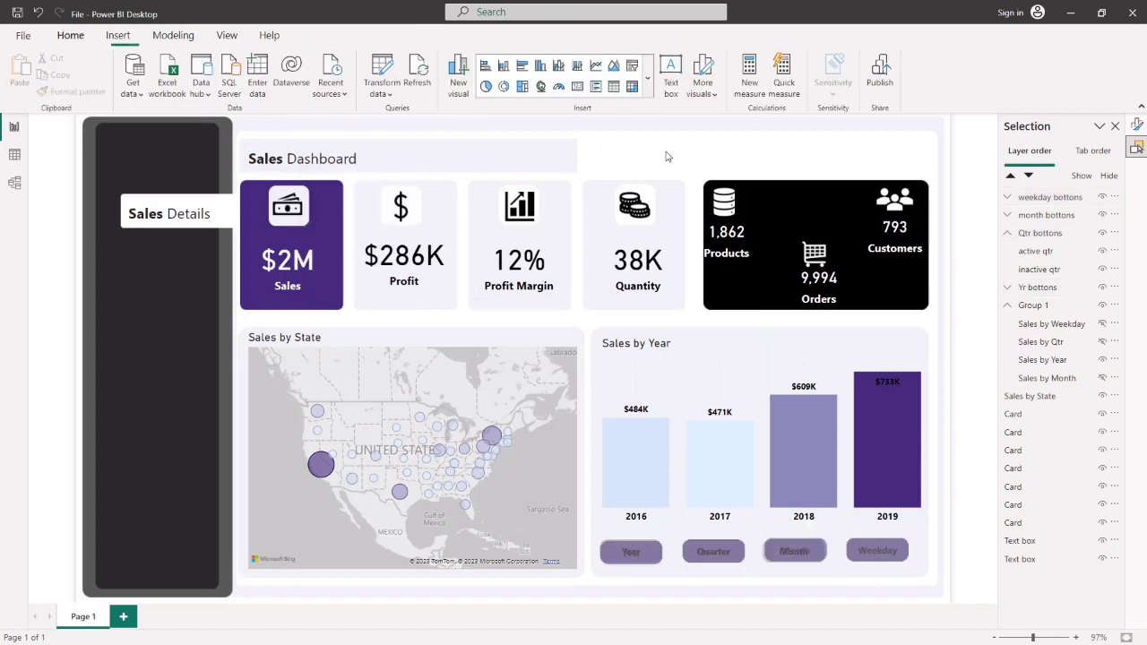
- Align the selected Month button to the center of its group so it covers the other Month button
click(766, 562)
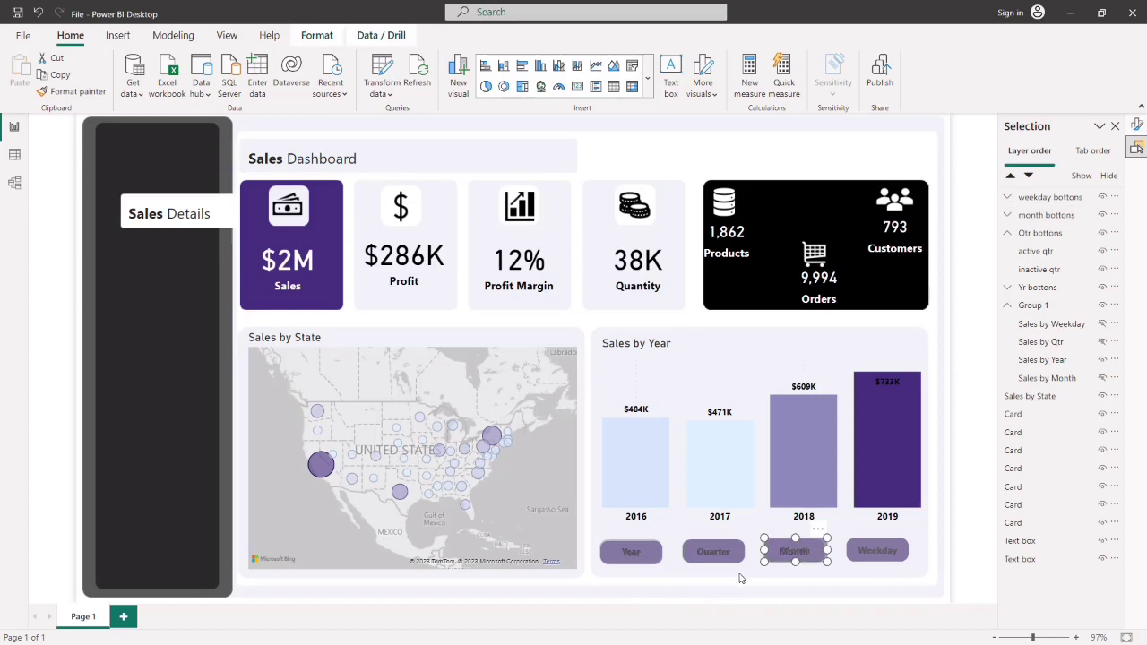
click(317, 35)
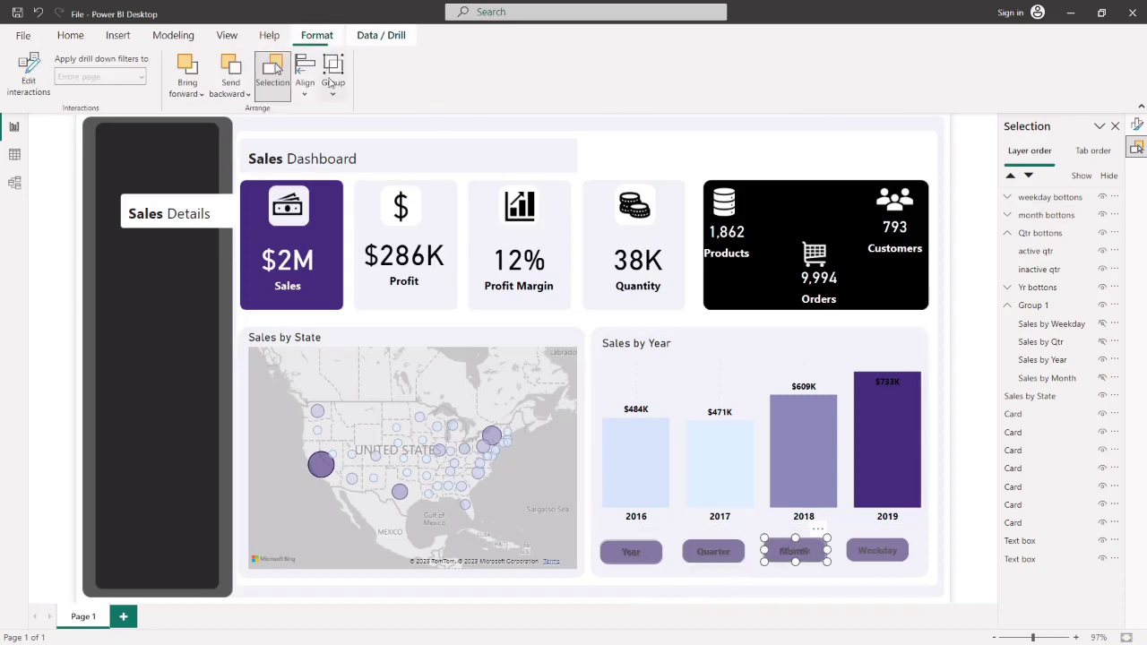
click(305, 75)
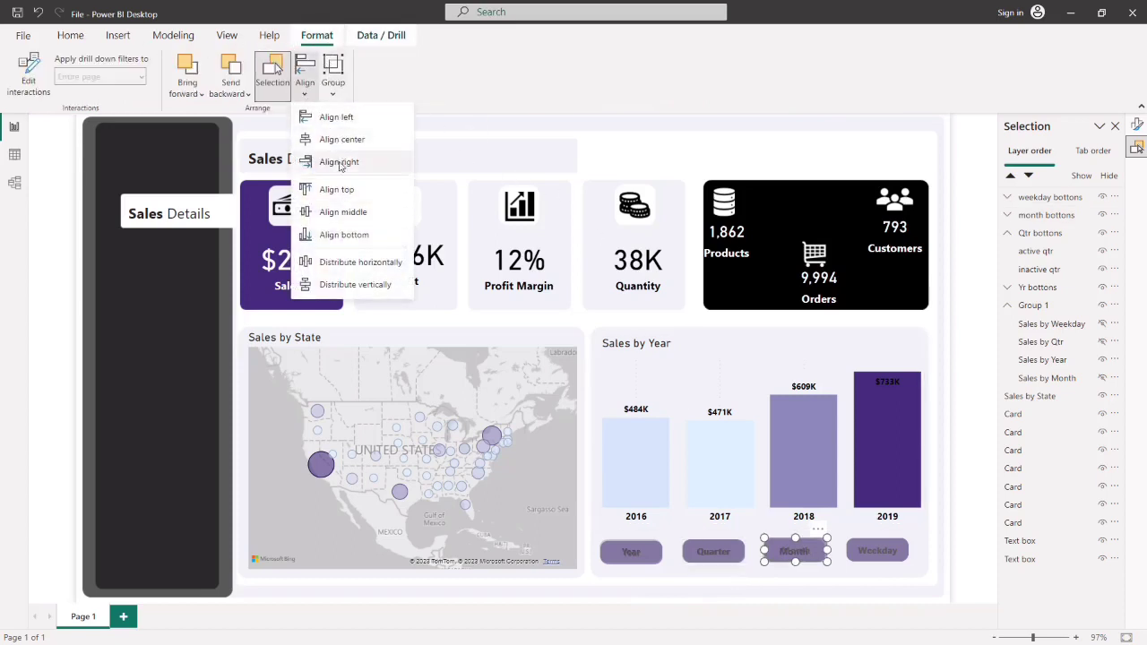
click(342, 140)
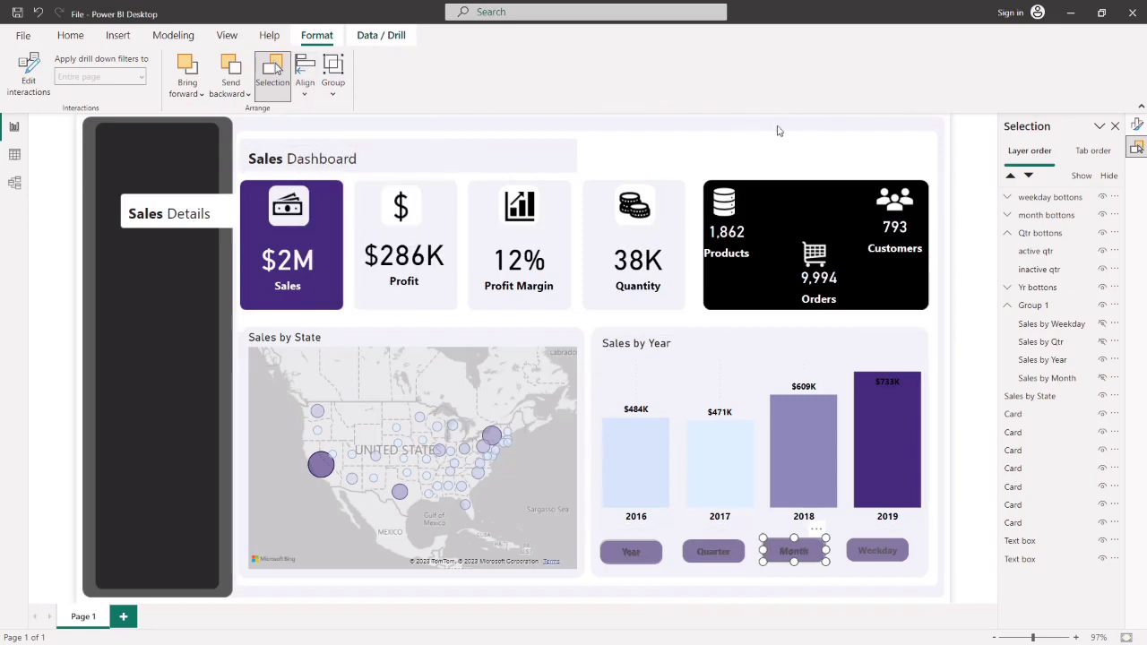
click(821, 128)
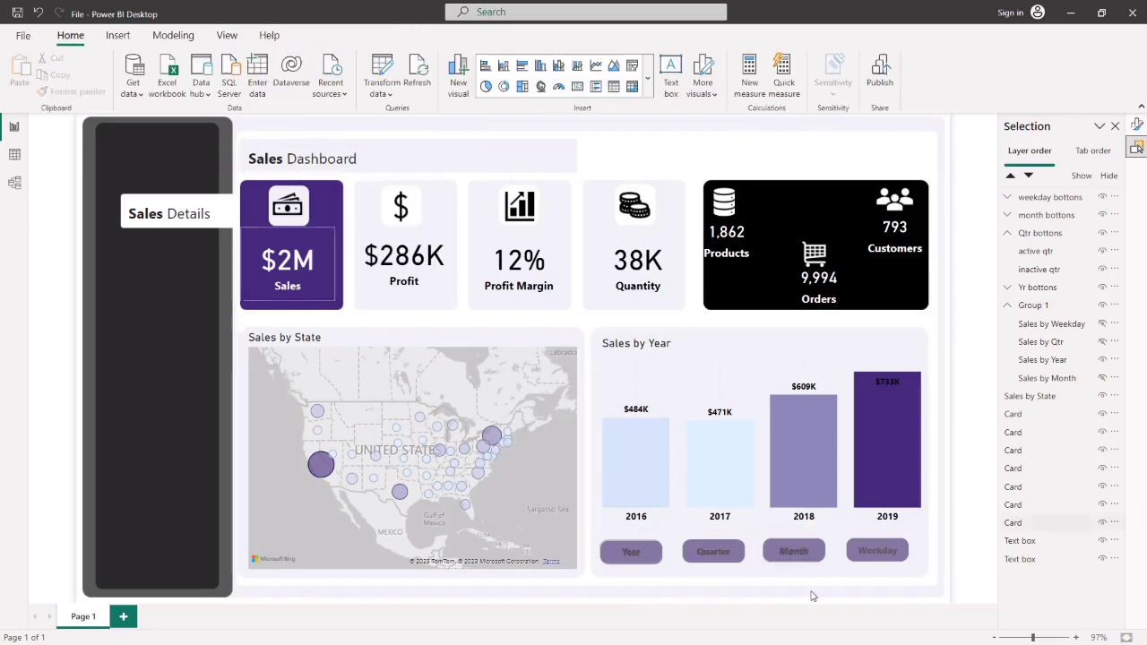
click(626, 556)
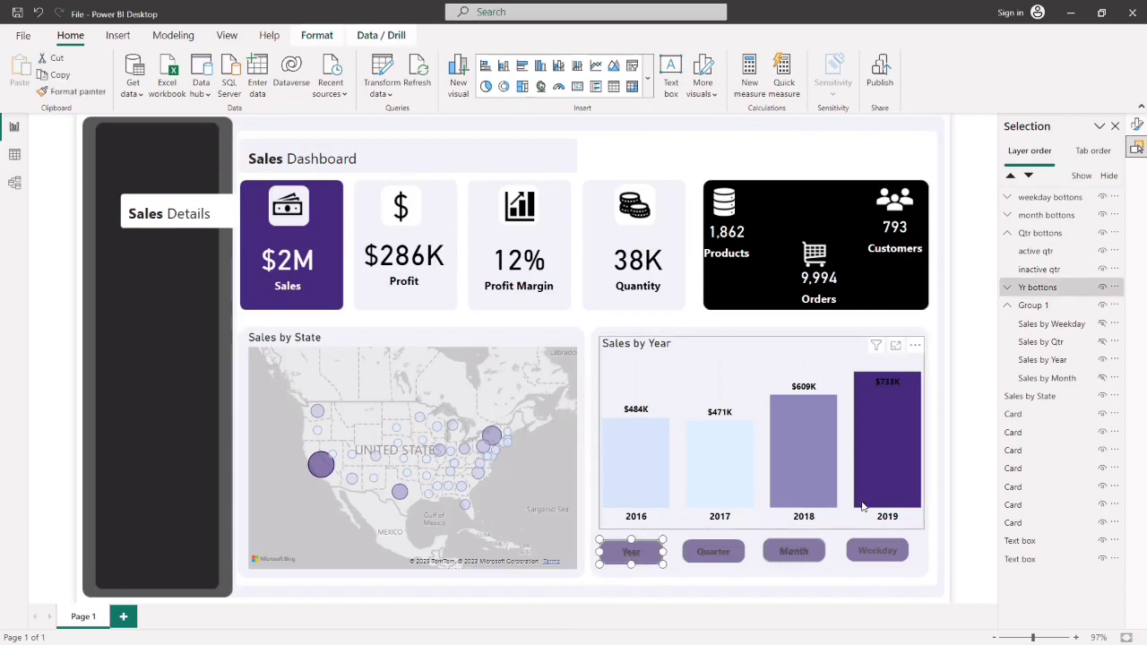
click(949, 463)
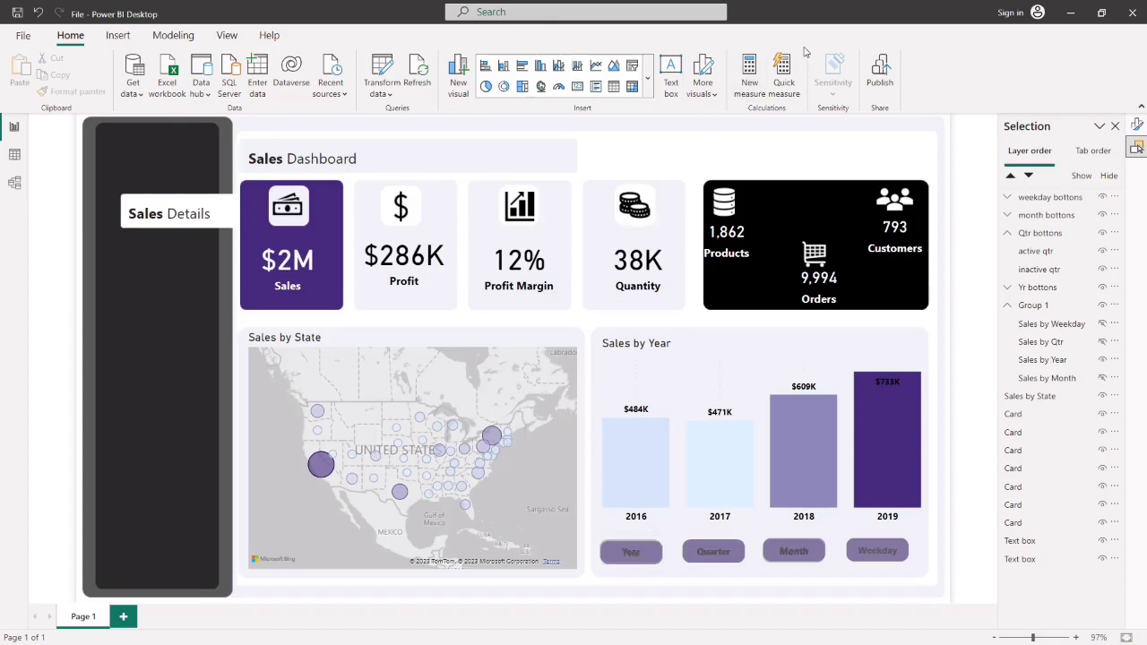
- Switch between the Weekday, Qtr and Year sales charts one at a time, ending with only Sales by Weekday shown
key(ctrl+z)
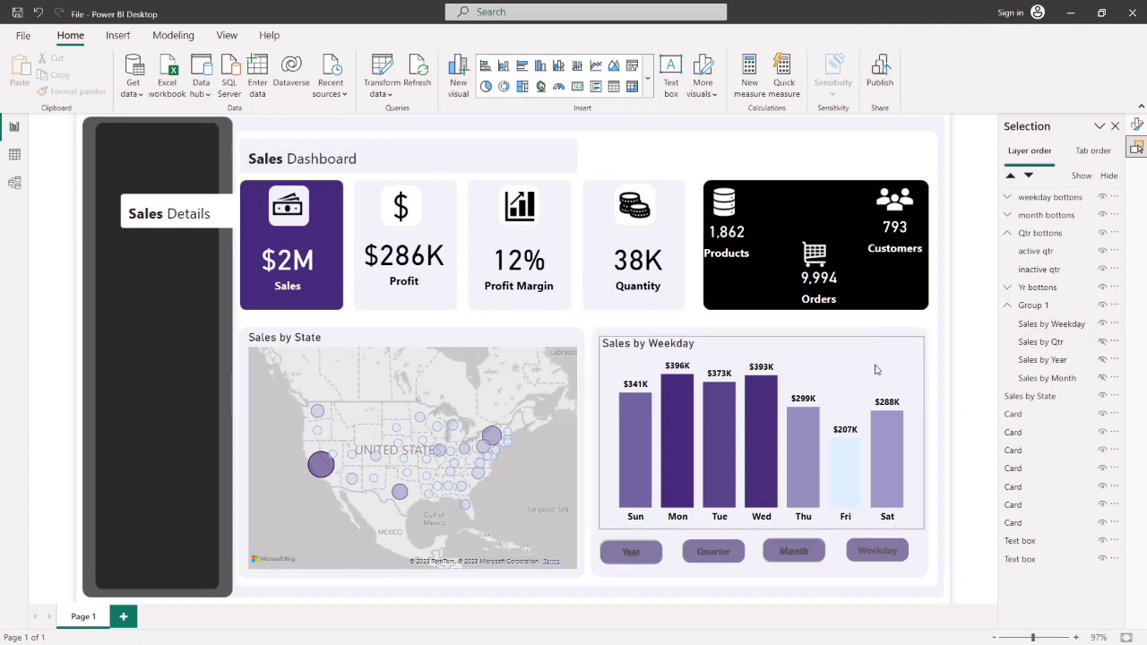
click(1102, 325)
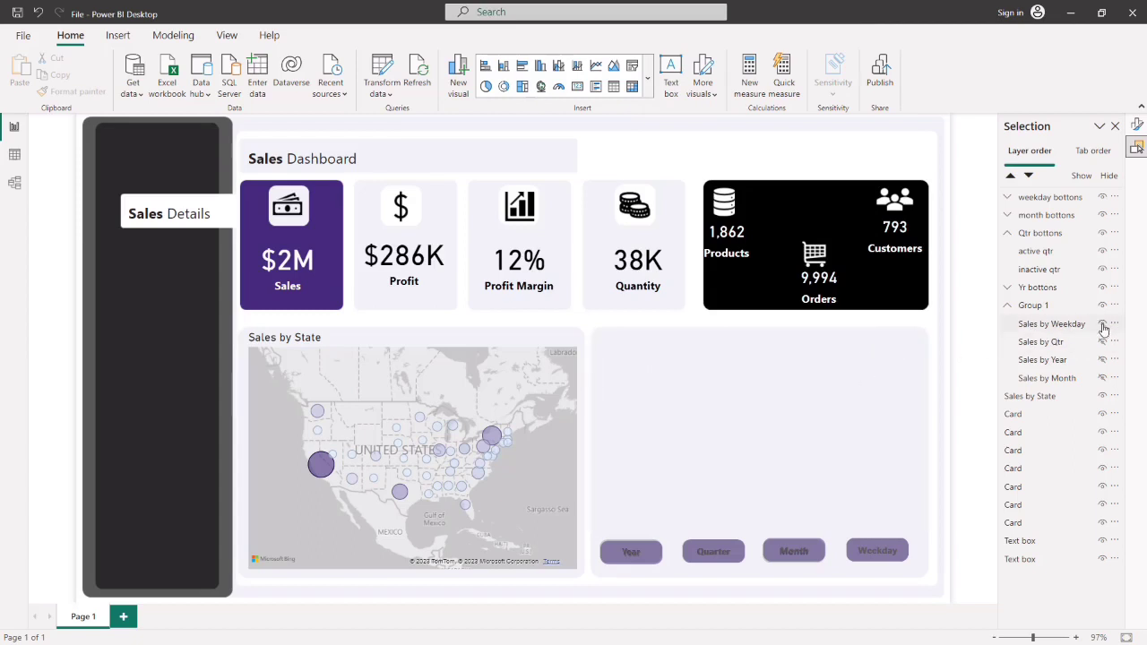
click(1103, 342)
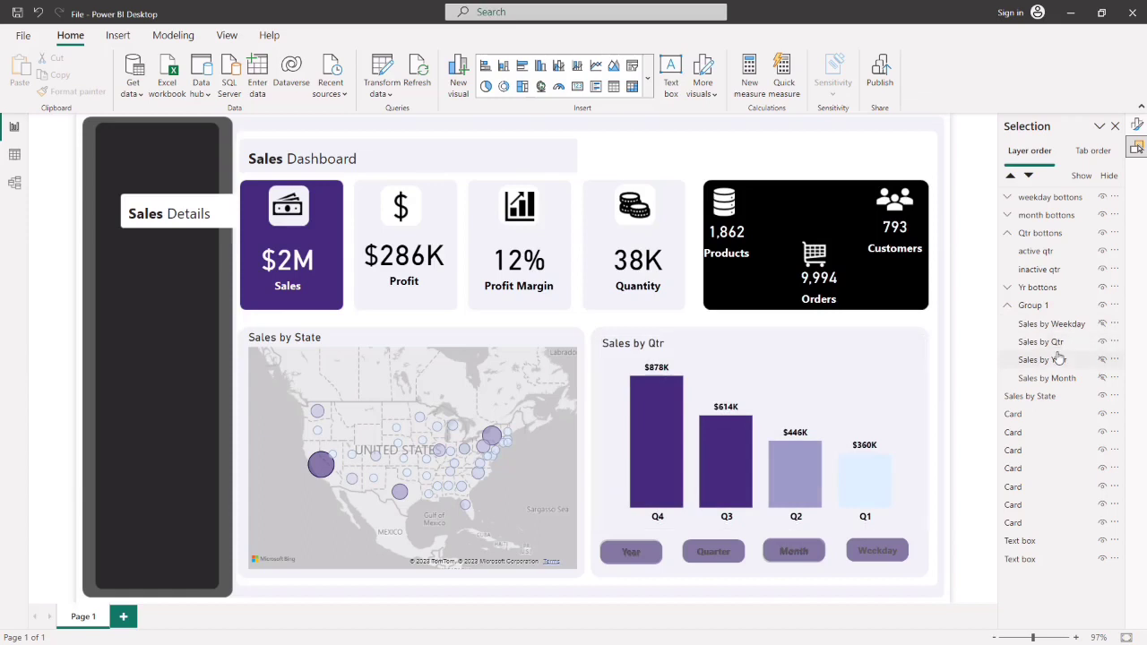
click(1103, 341)
click(1102, 359)
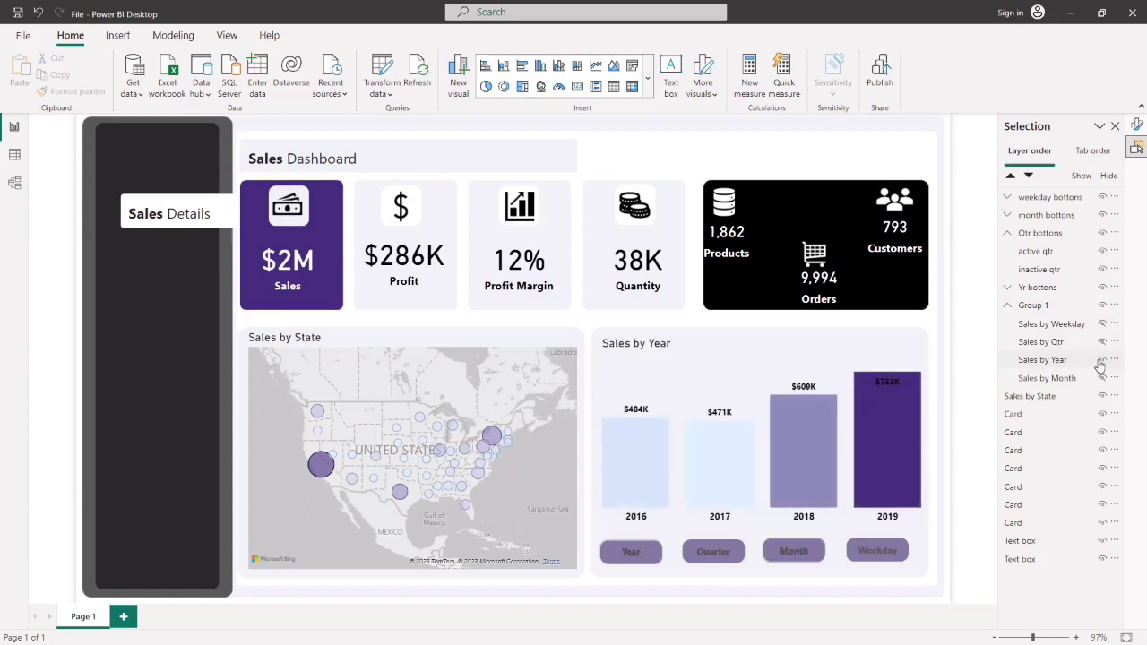
click(1102, 359)
click(1103, 328)
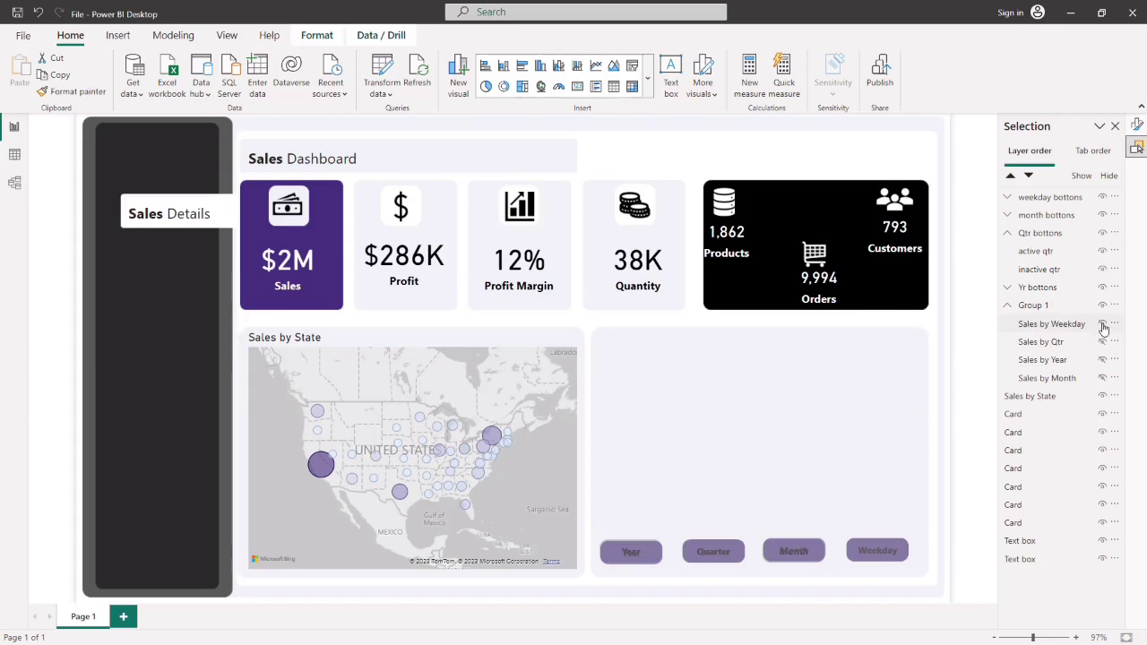
click(1102, 324)
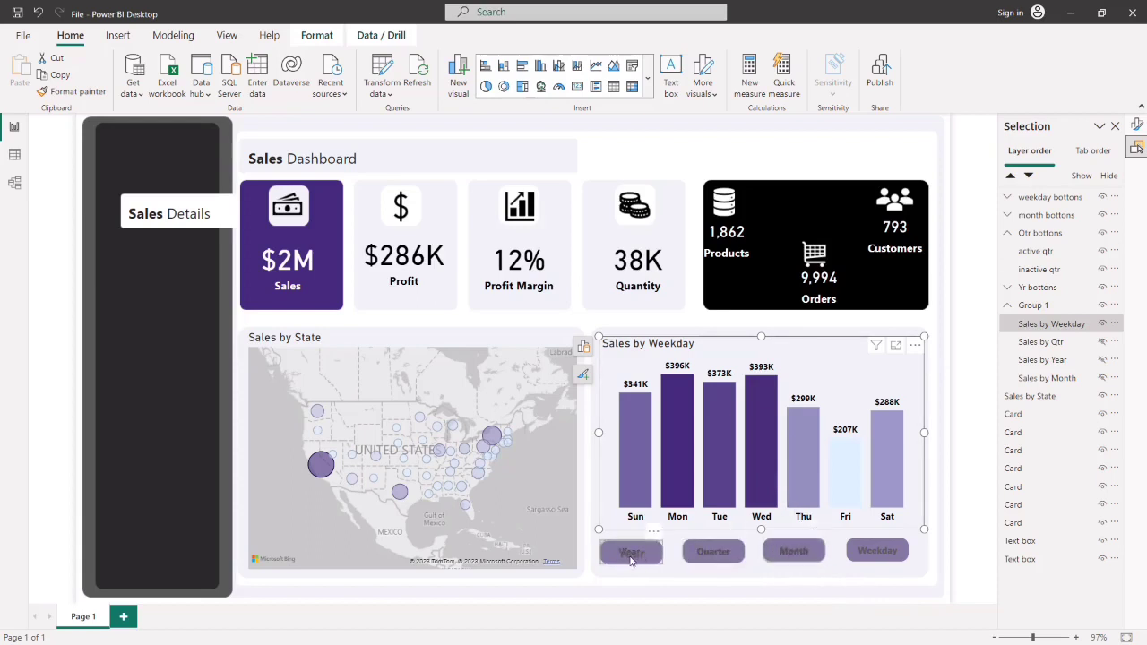
- Hide the active month button in the month bottons group and the active qtr button in the Qtr bottons group
click(1007, 199)
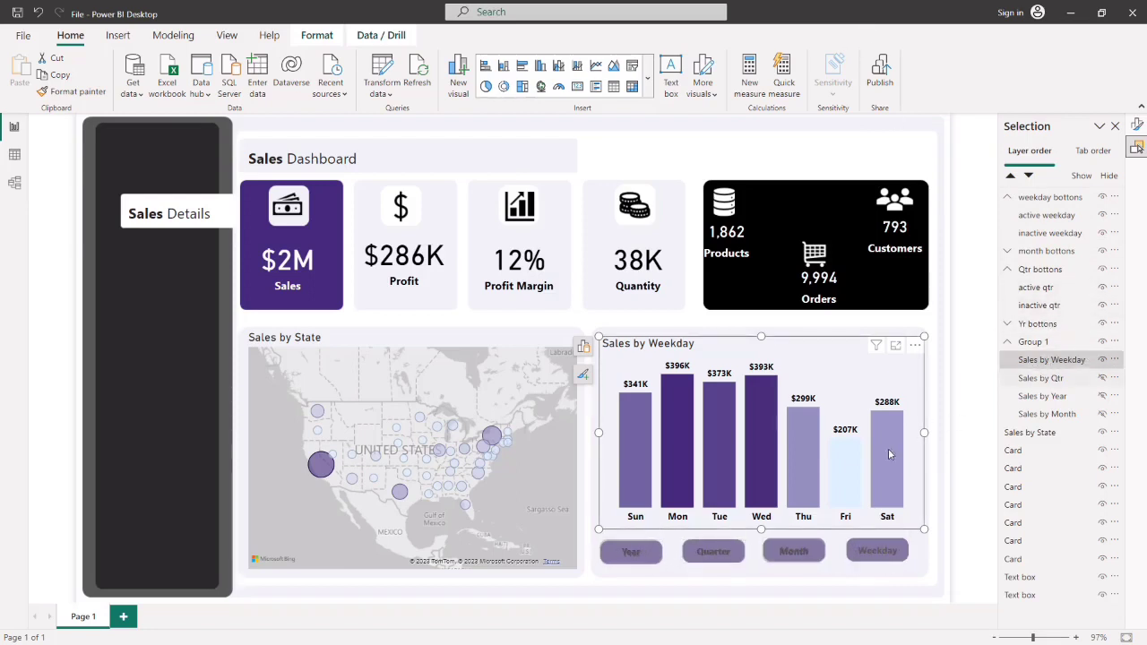
click(1008, 253)
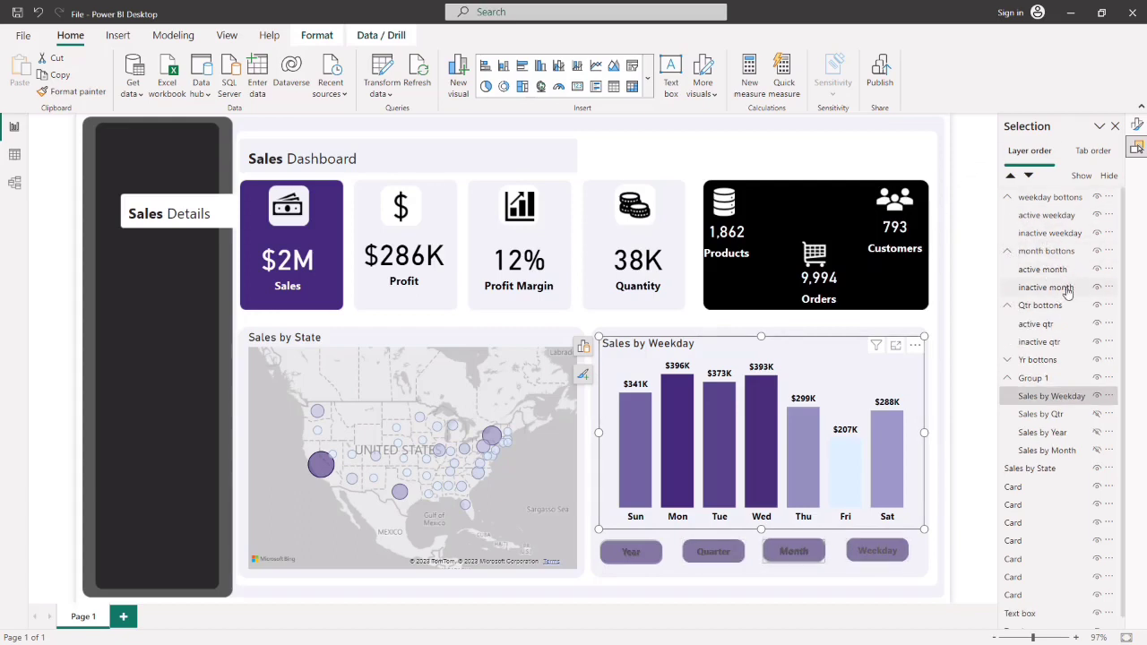
click(1096, 287)
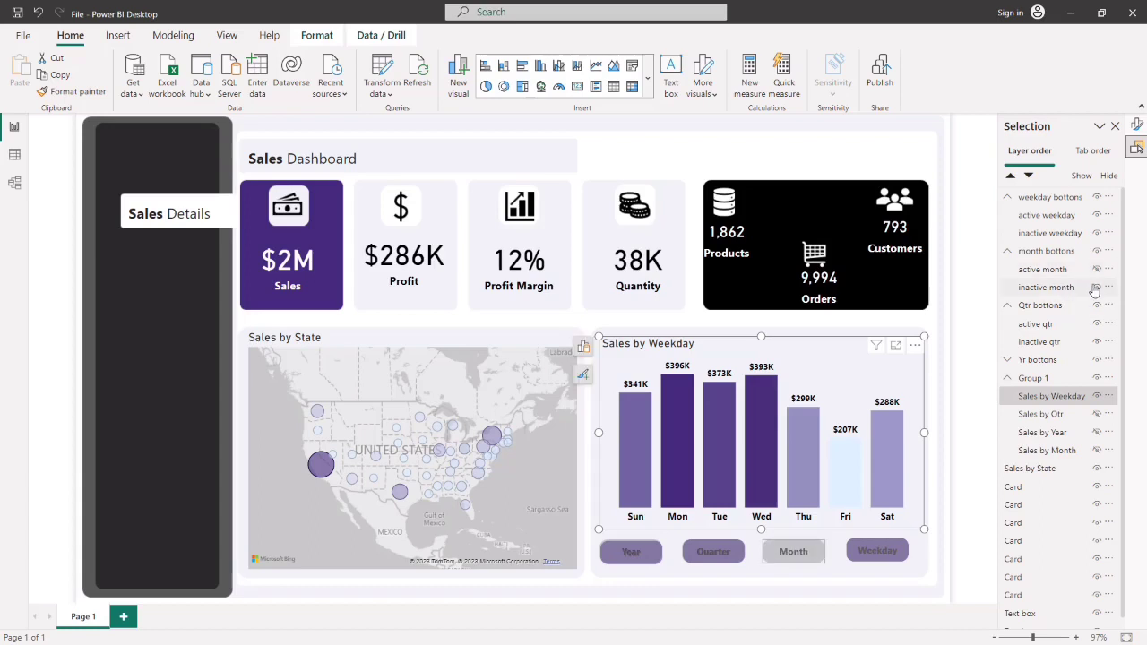
click(1007, 251)
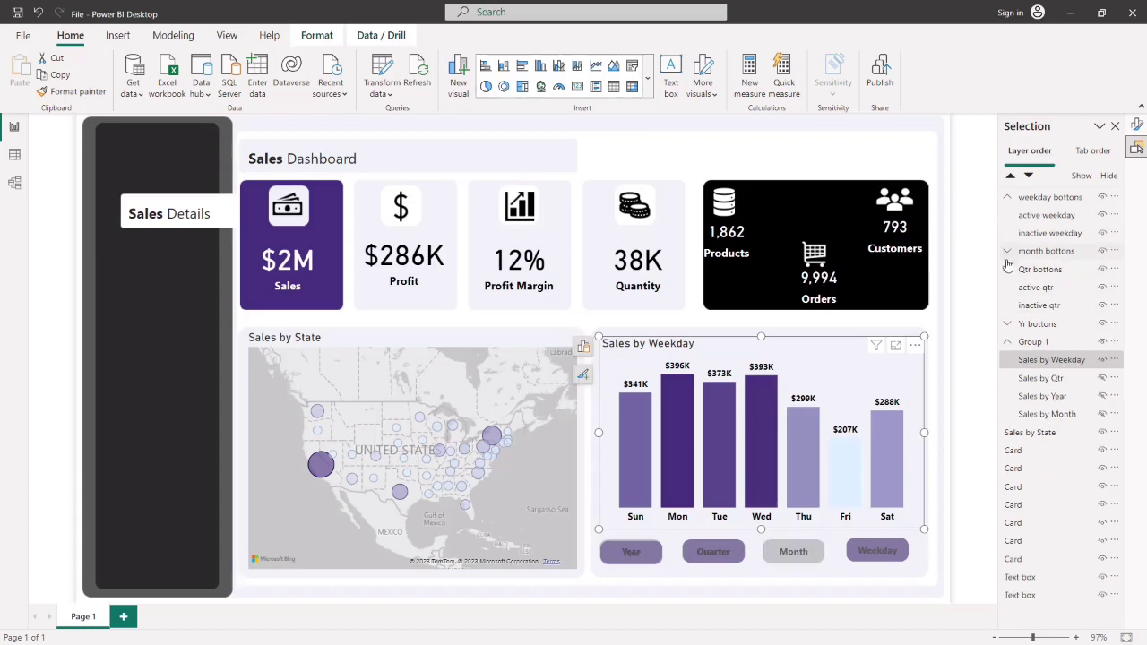
click(1101, 288)
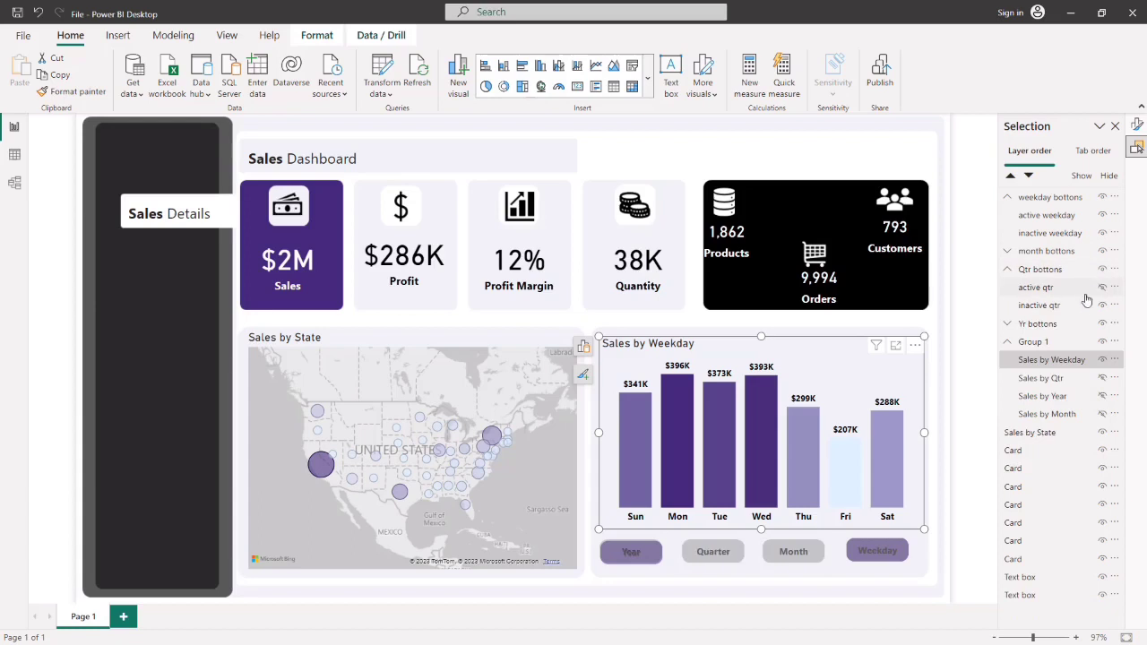
click(1007, 269)
- Expand the Yr bottons group and select its active yr button
click(1008, 288)
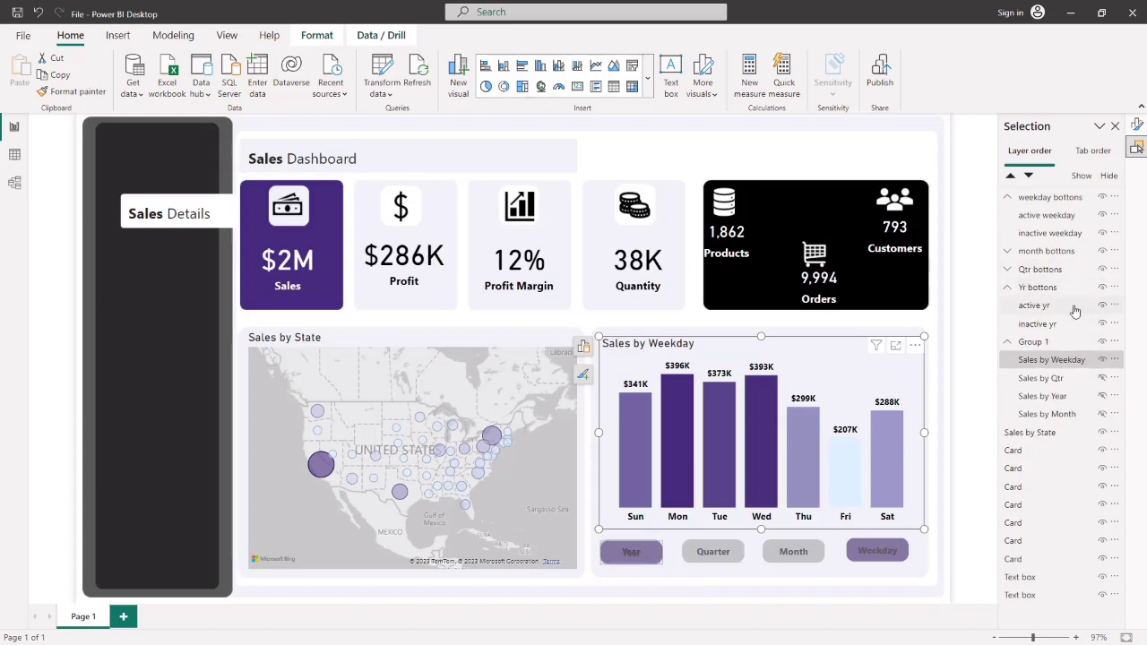
click(1075, 305)
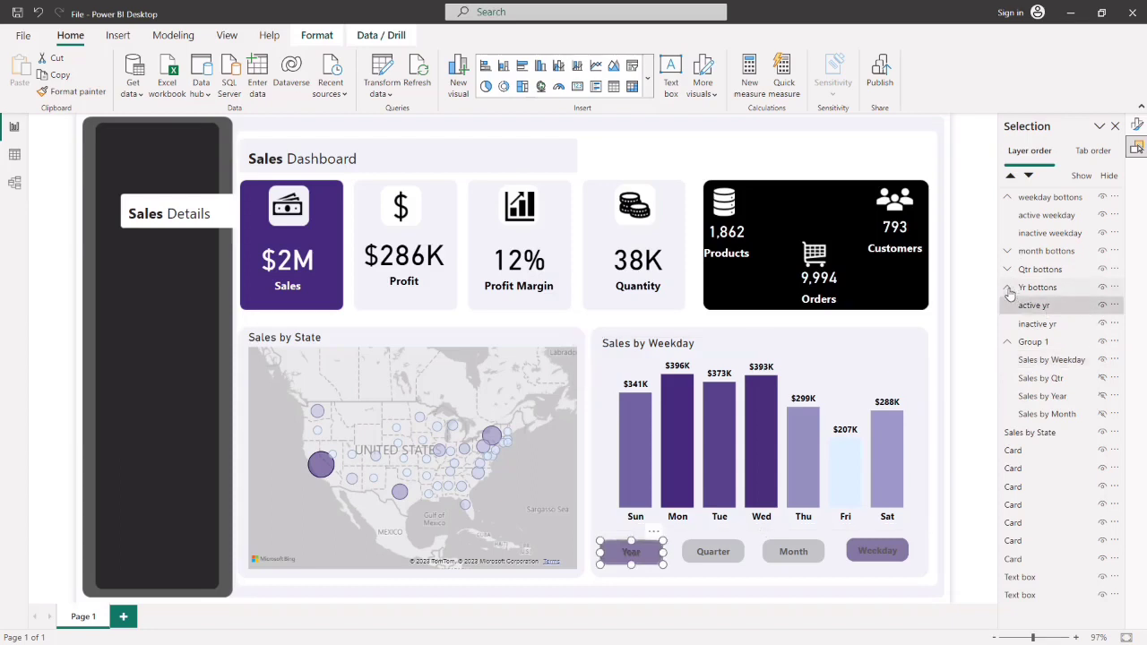
- Hide the active yr button in the Yr bottons group
click(1007, 287)
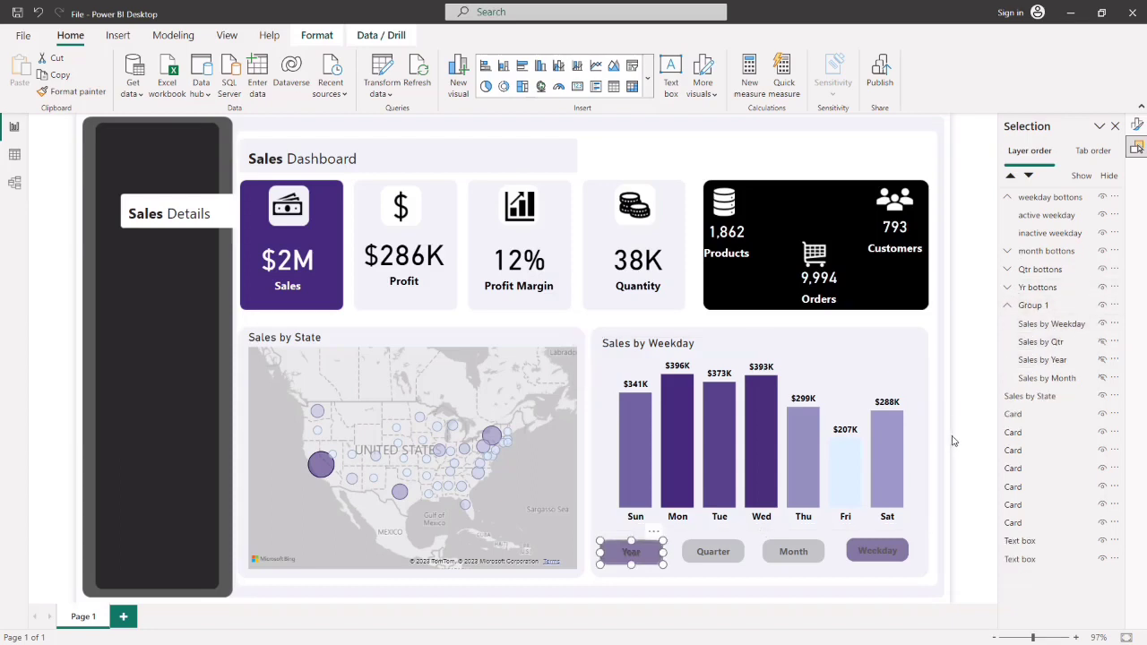
click(1007, 287)
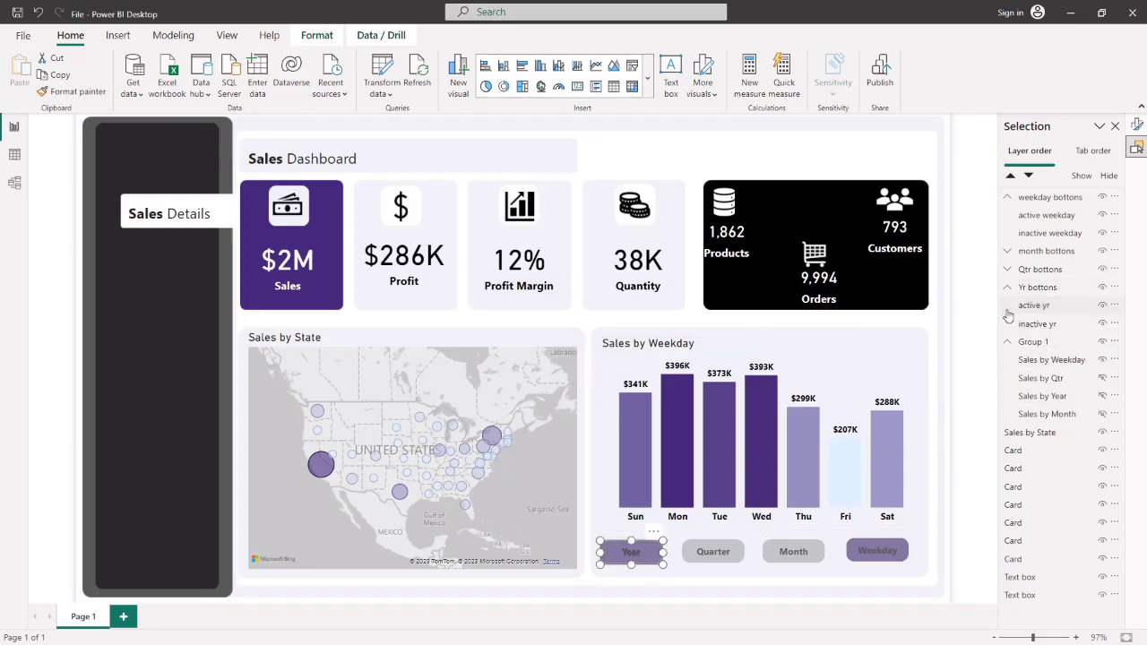
click(1102, 305)
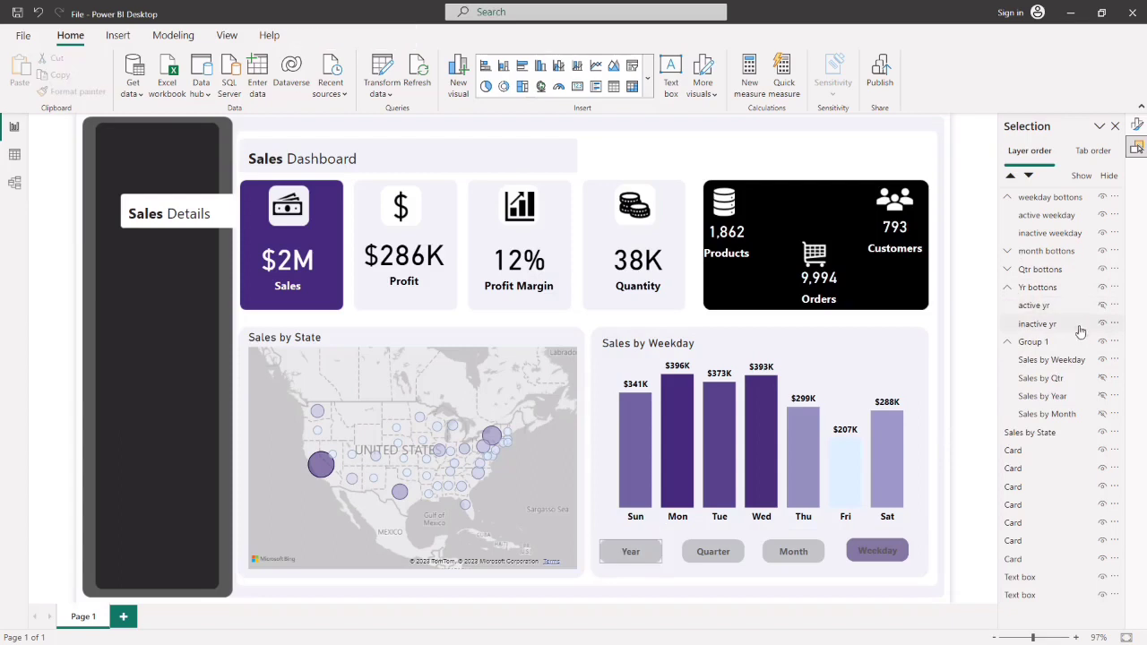
click(1007, 287)
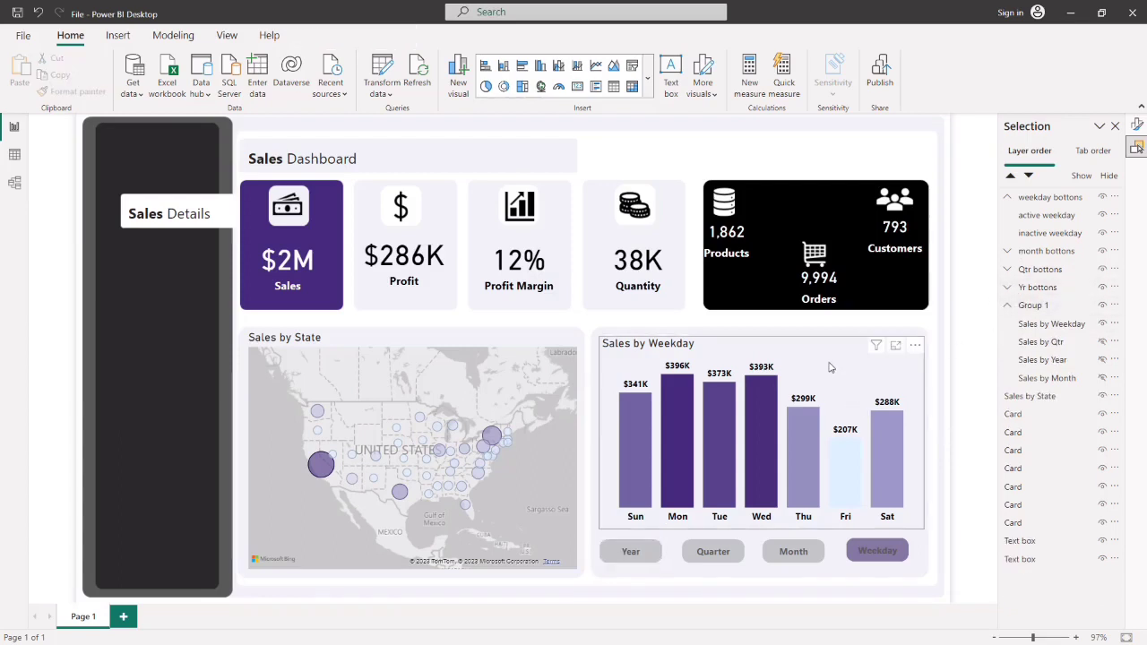
- With the inactive weekday button hidden, bookmark the Sales by Weekday chart and weekday bottons group together as "active weekday sales"
click(799, 346)
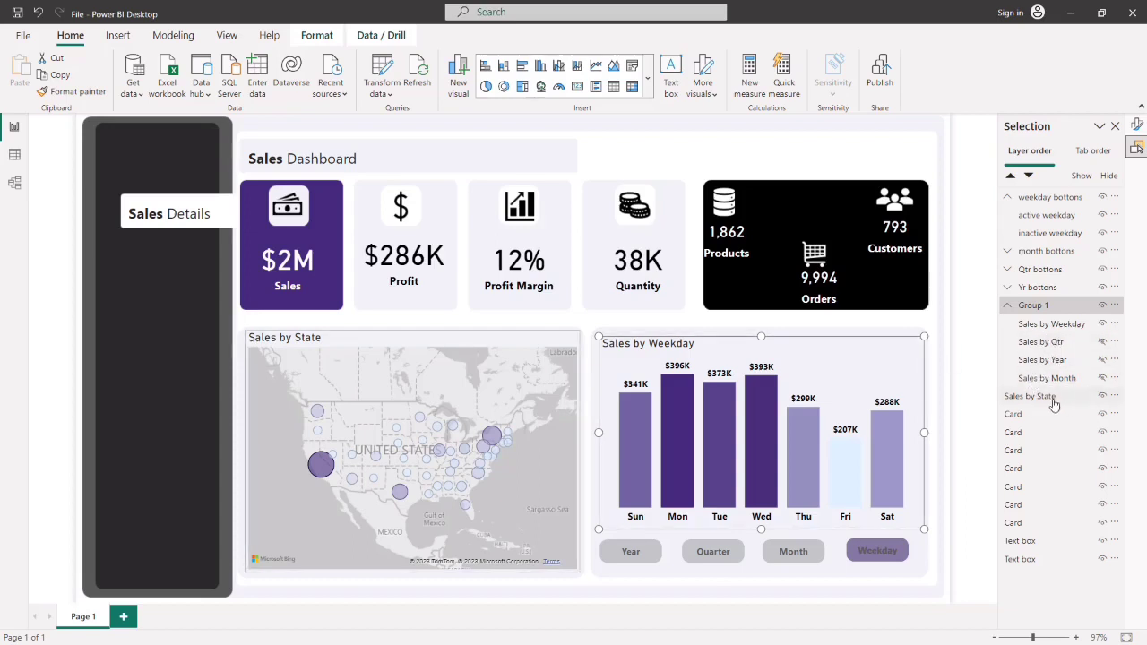
click(1041, 327)
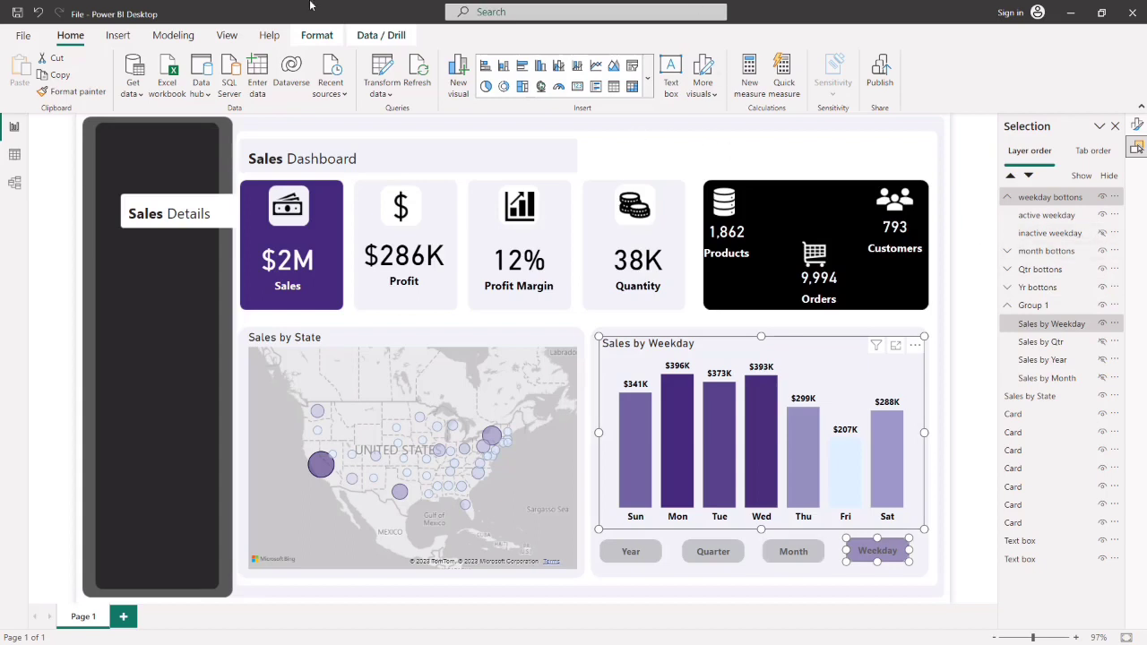
click(226, 35)
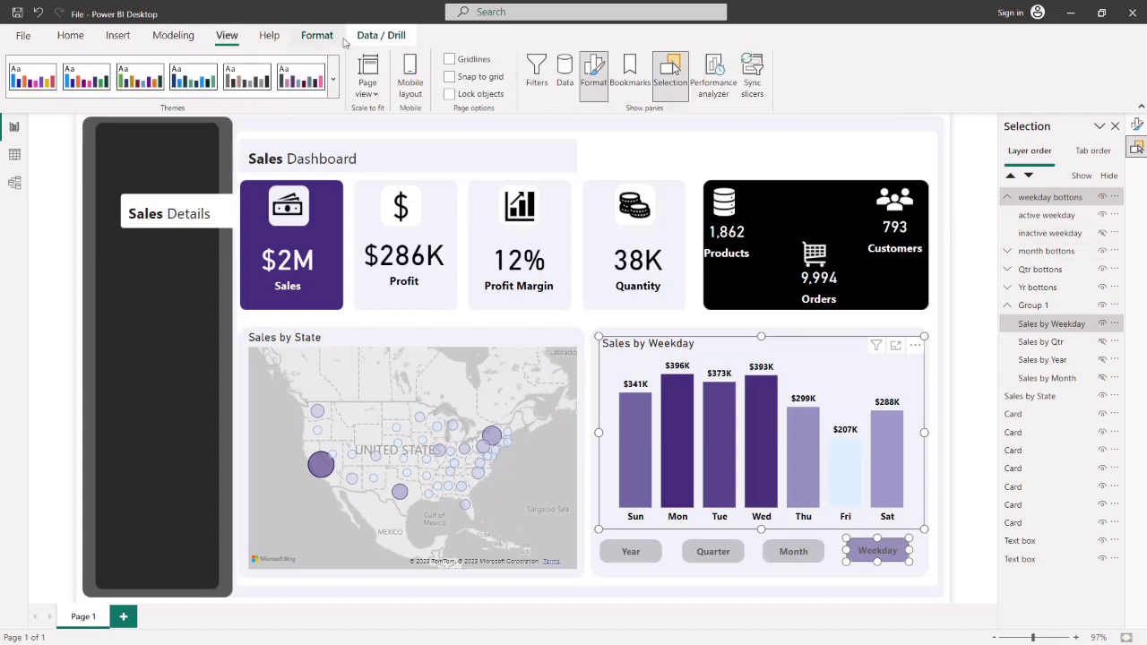
click(625, 72)
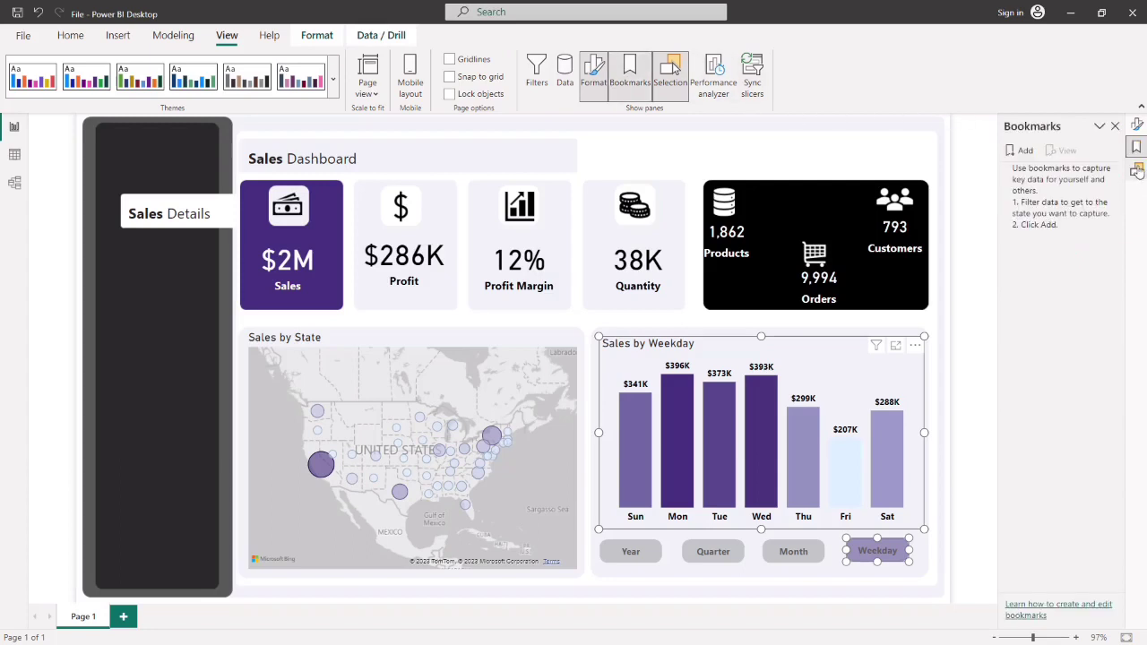
click(1136, 171)
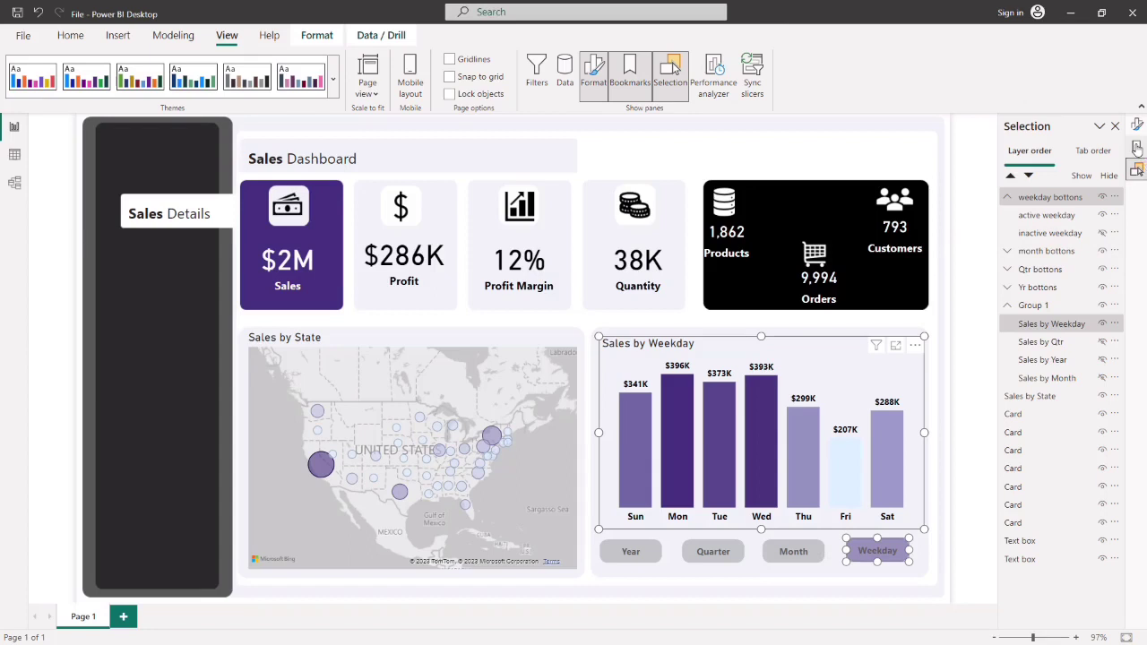
click(1137, 148)
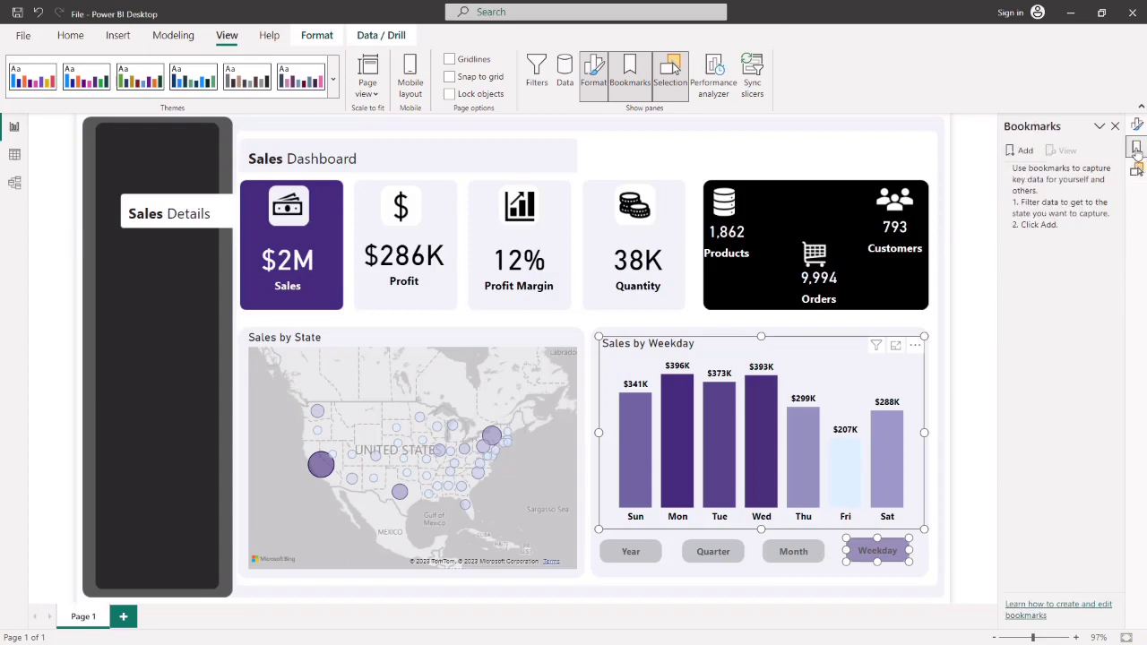
click(1027, 150)
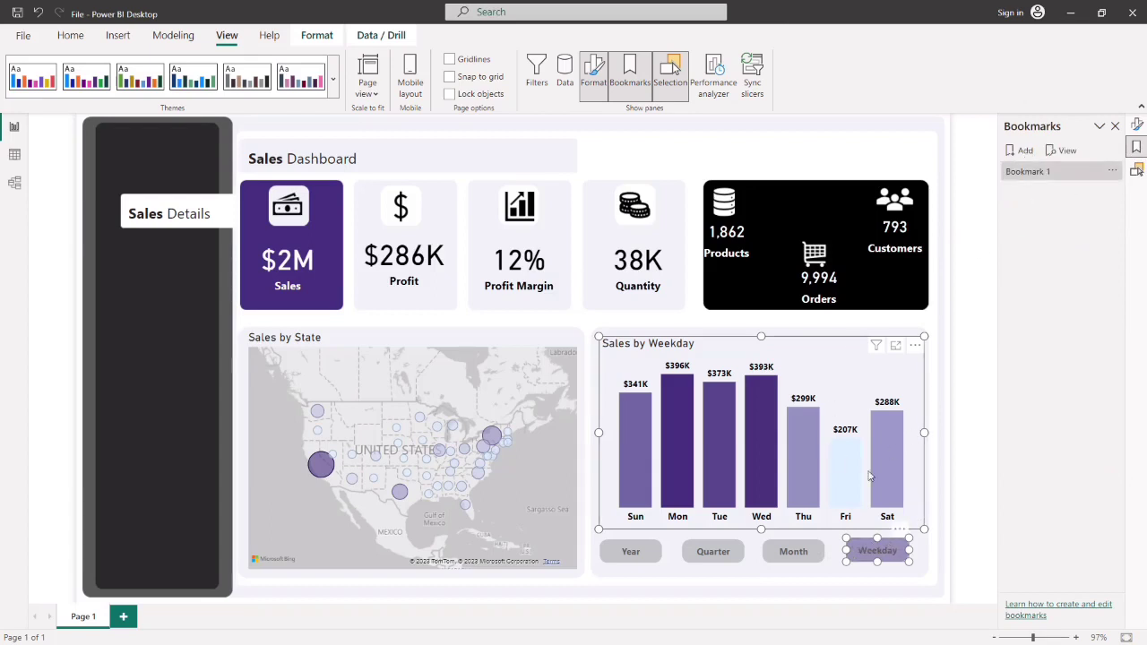
double_click(1067, 176)
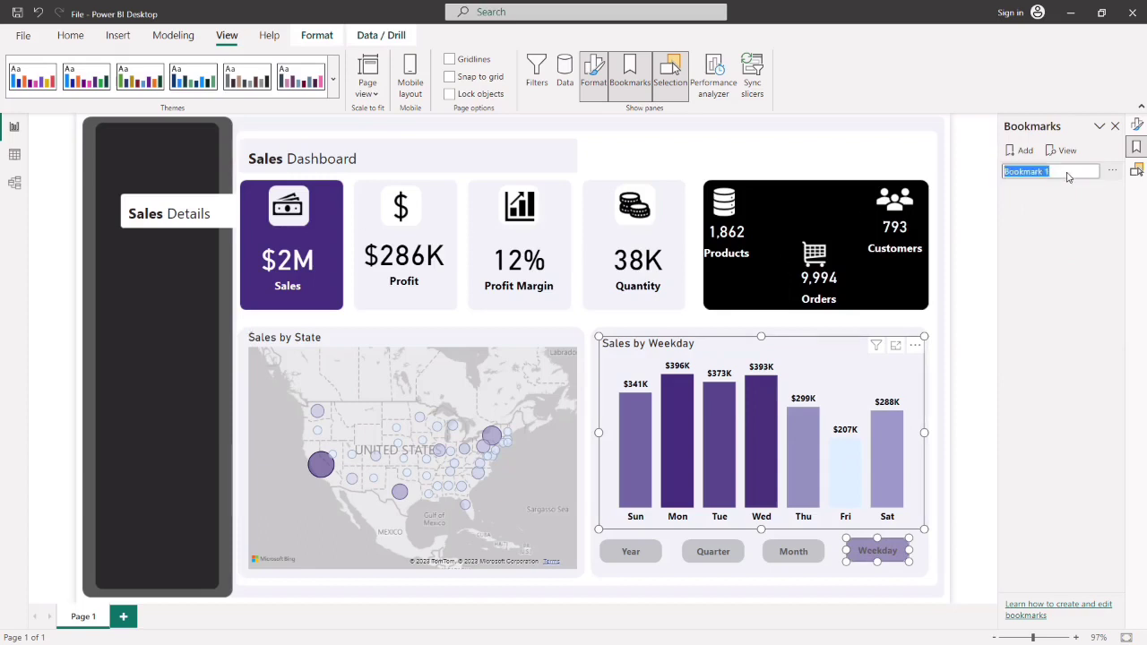
key(BackSpace)
text(active weekday sales)
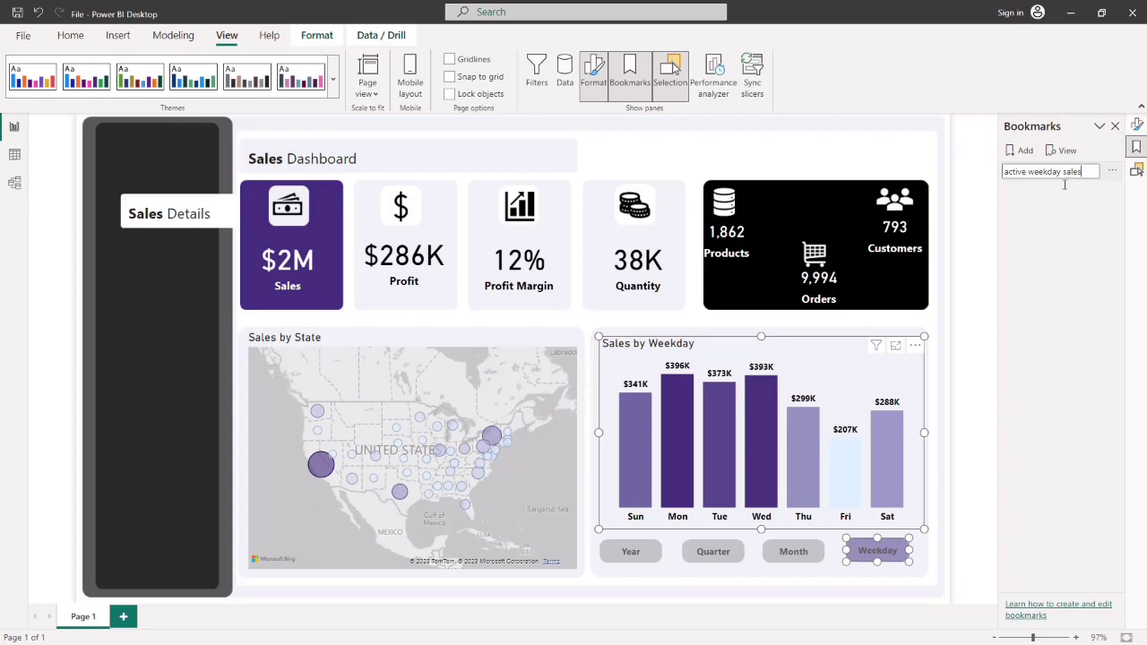
key(Return)
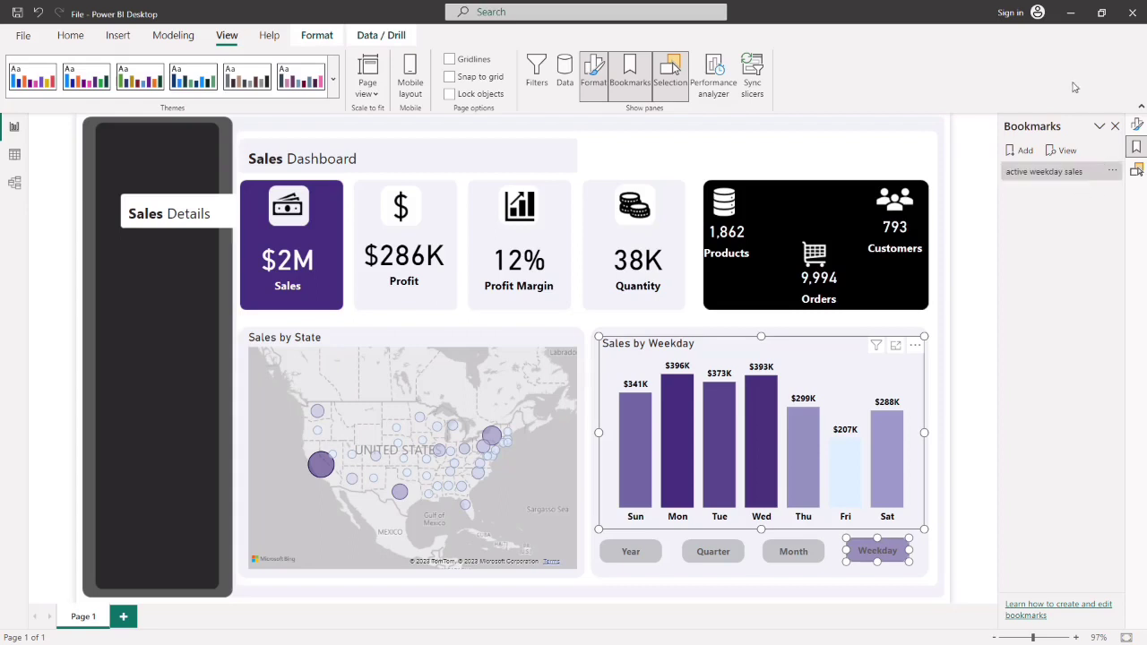
- Exclude Data from the "active weekday sales" bookmark and update the bookmark
click(1113, 175)
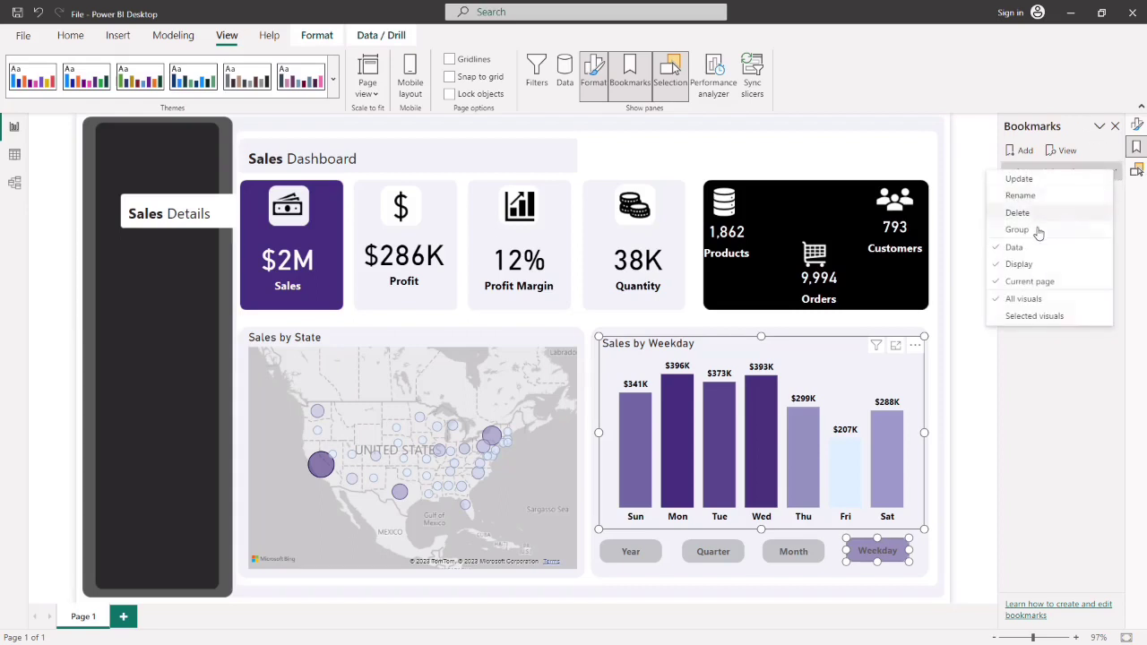
click(1018, 252)
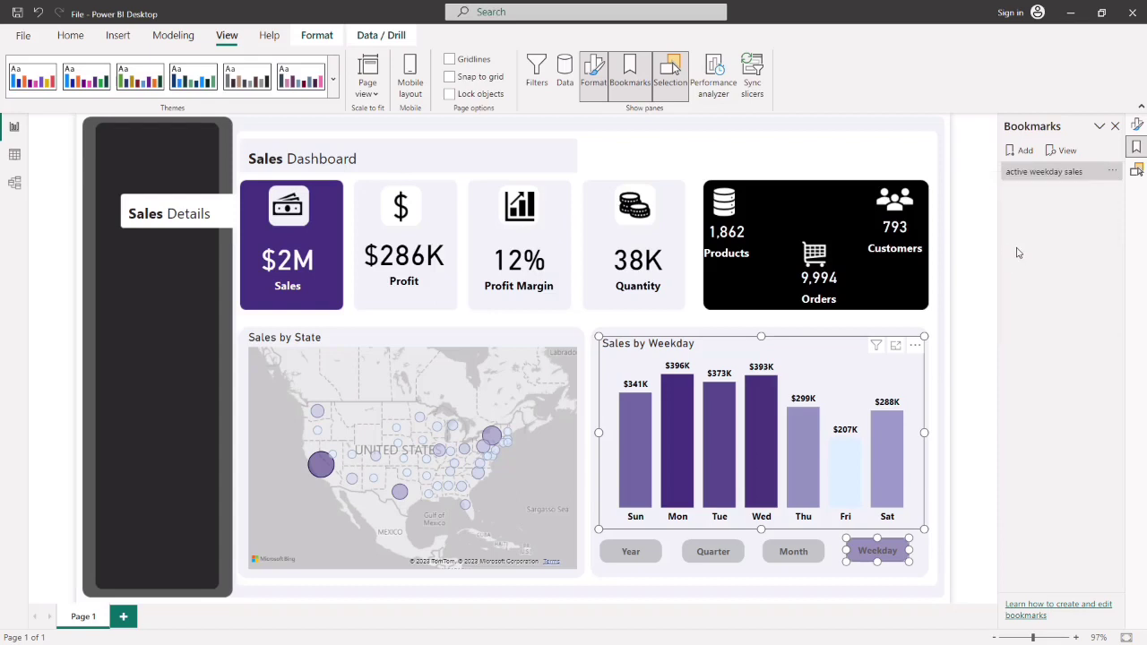
click(1112, 171)
click(1023, 180)
- Hide the Sales by Weekday chart and show the inactive weekday button in place of the active weekday button
click(1137, 171)
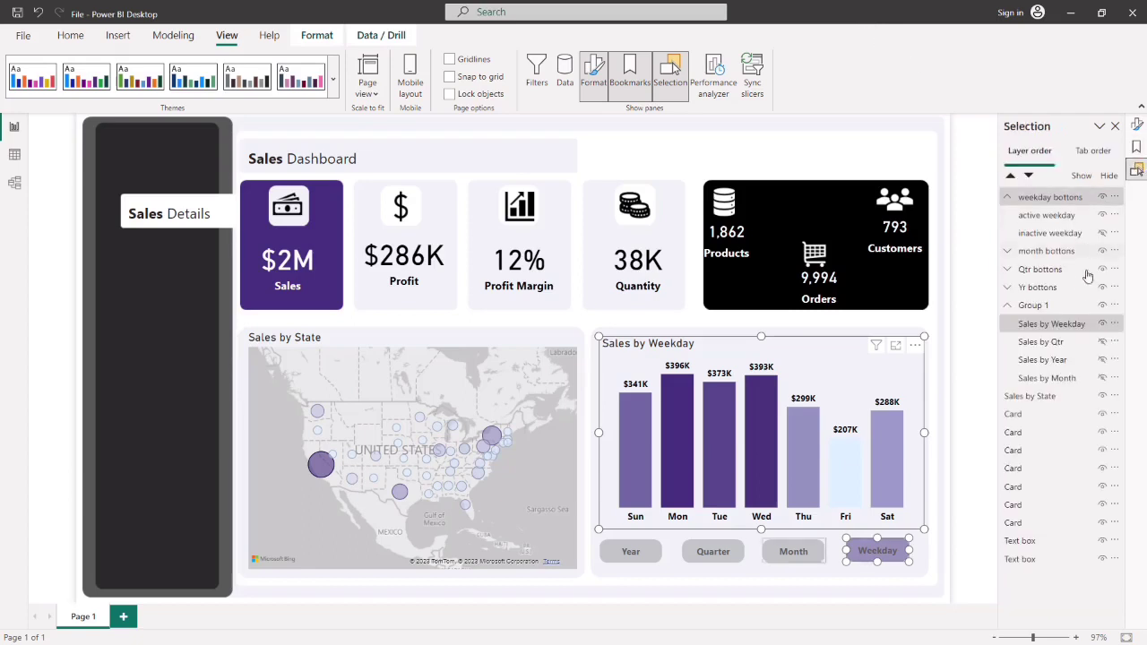
click(1103, 324)
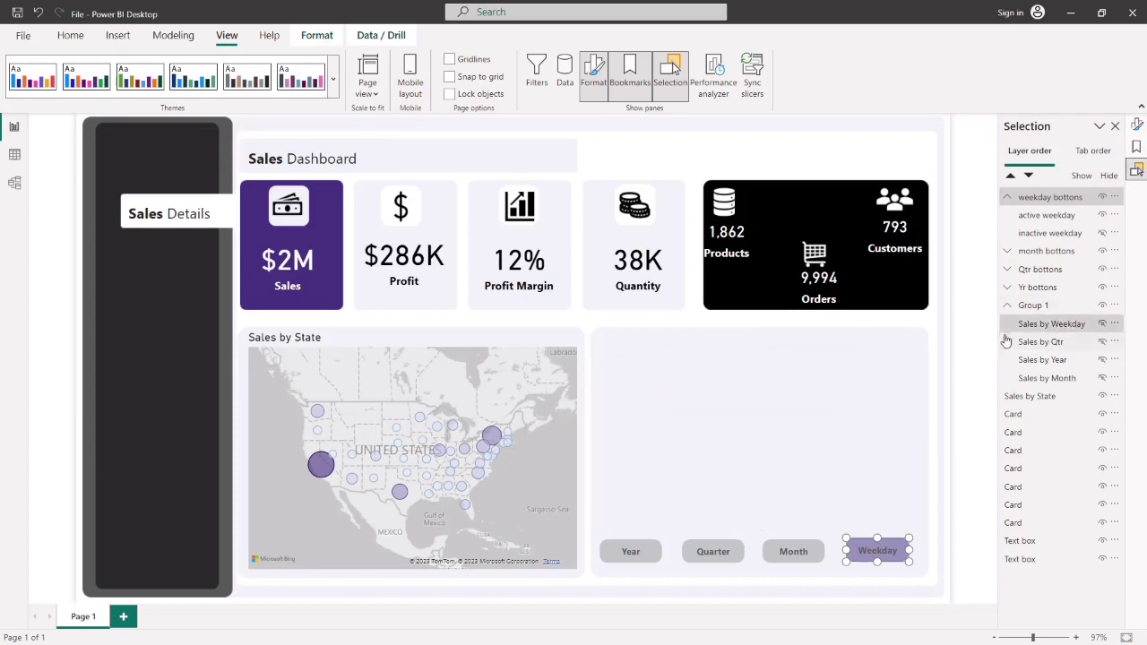
click(1106, 324)
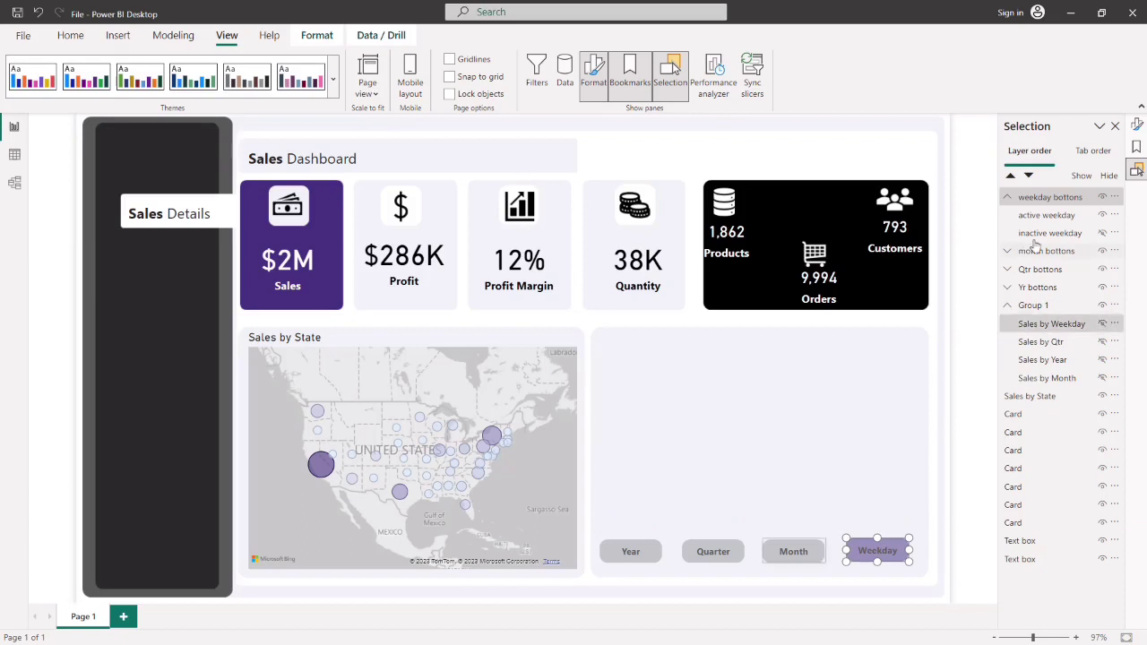
click(1102, 233)
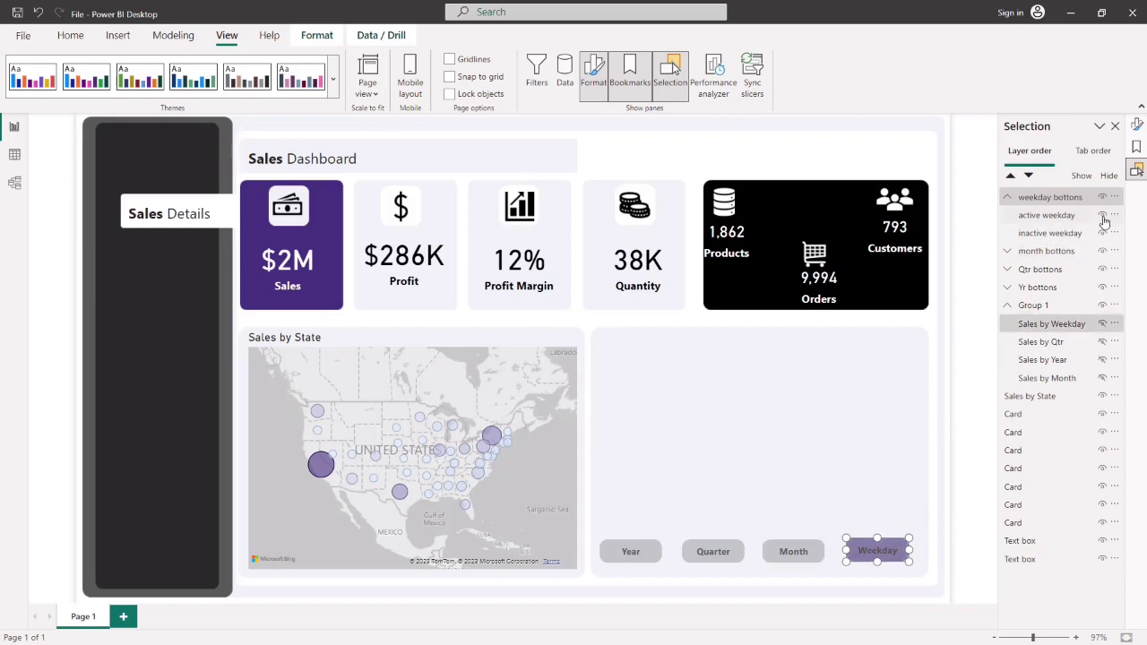
click(1104, 216)
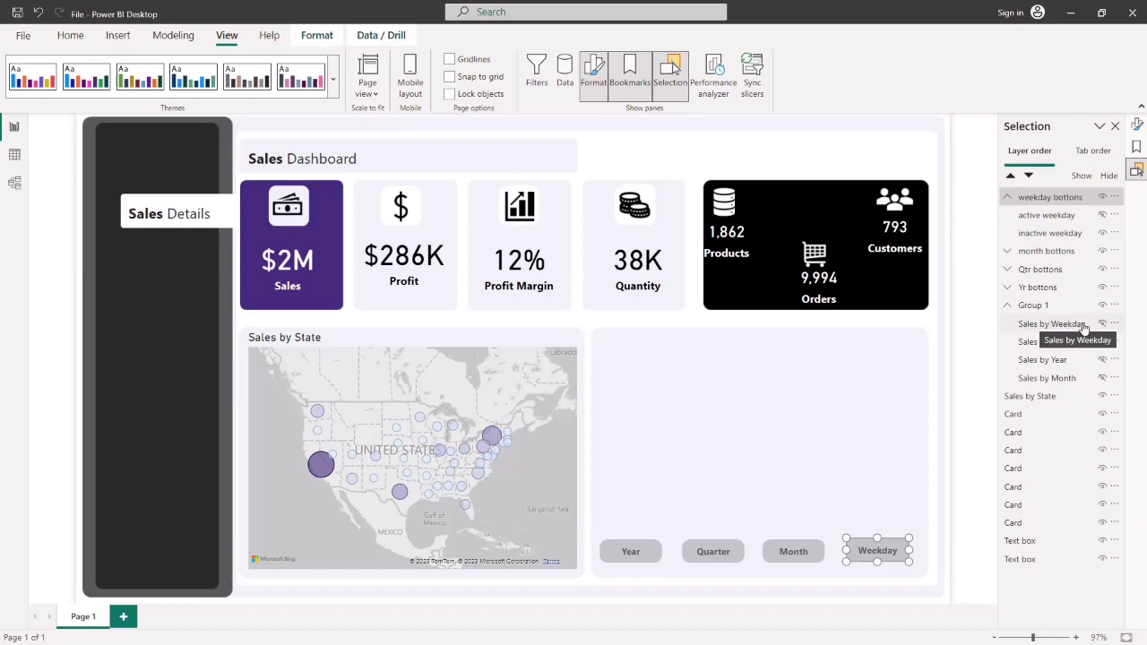
- Add a bookmark of the current report state named "inactive weekday sales"
click(1136, 147)
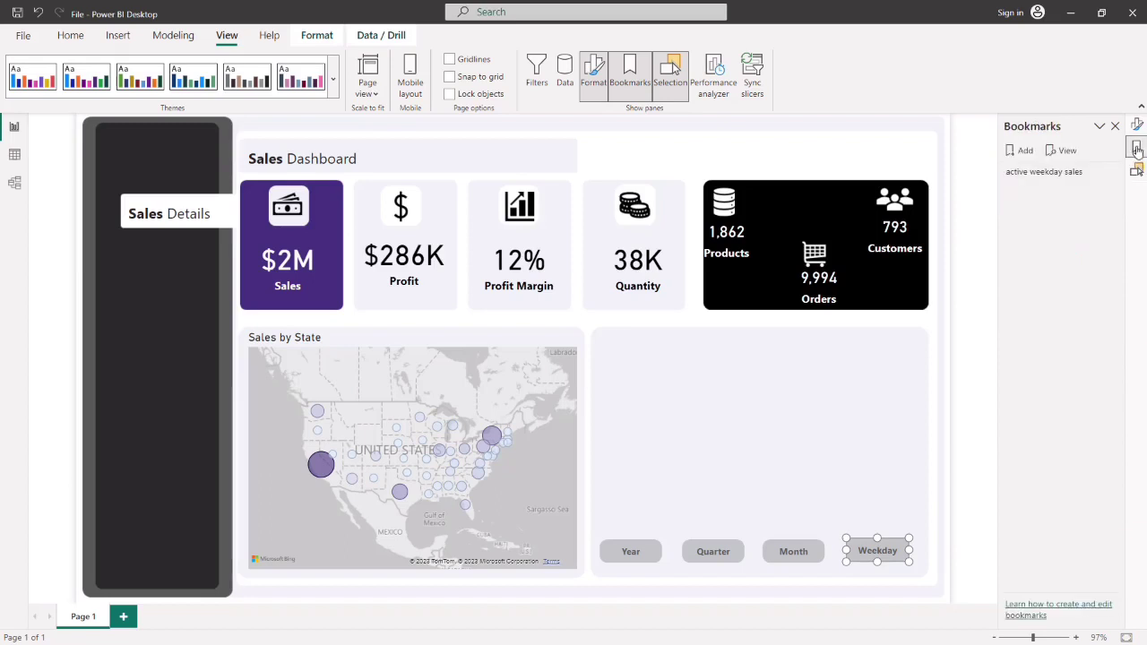
click(1027, 153)
double_click(1035, 192)
key(BackSpace)
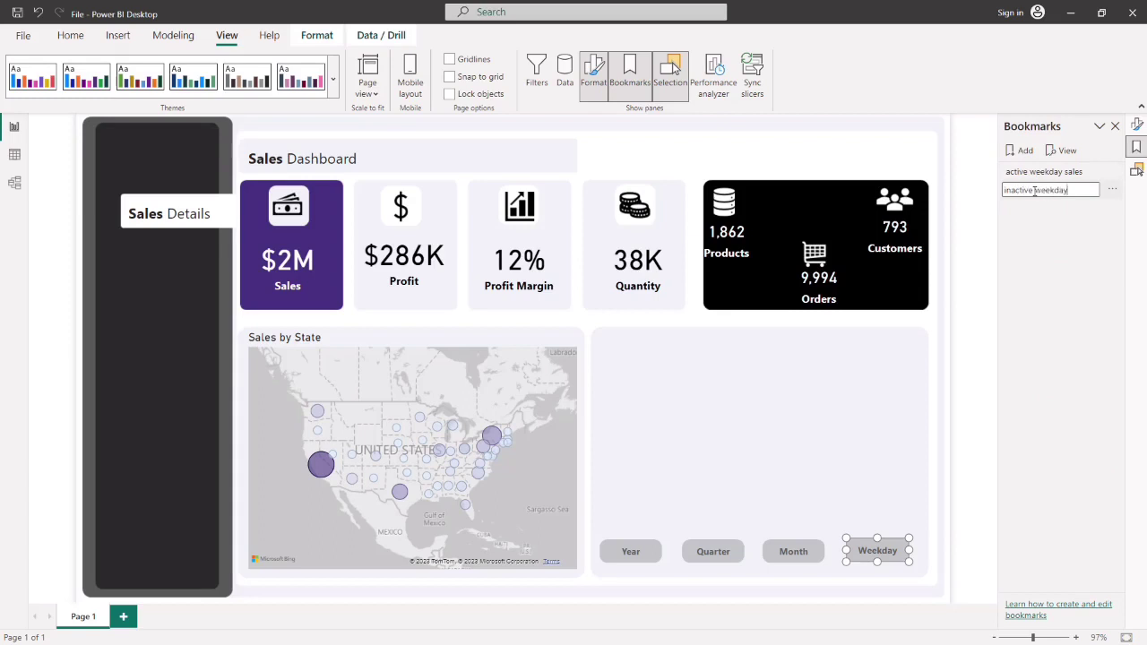
text(inactive weekday sales)
key(Return)
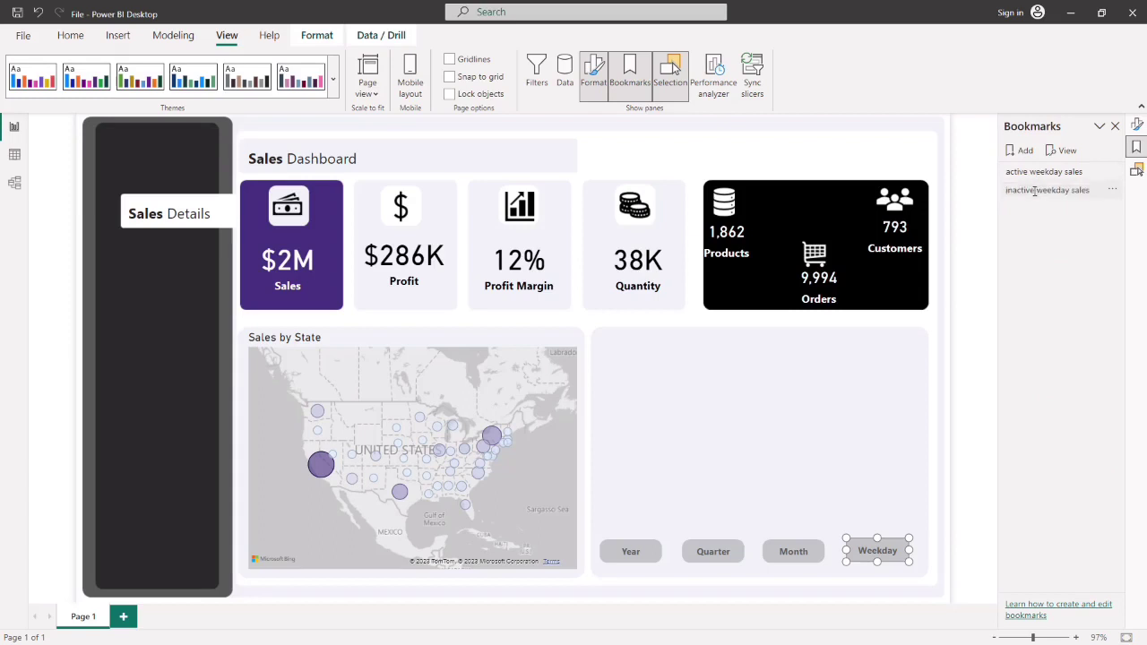
- Exclude Data from the "inactive weekday sales" bookmark and update the bookmark
click(1113, 192)
click(1019, 266)
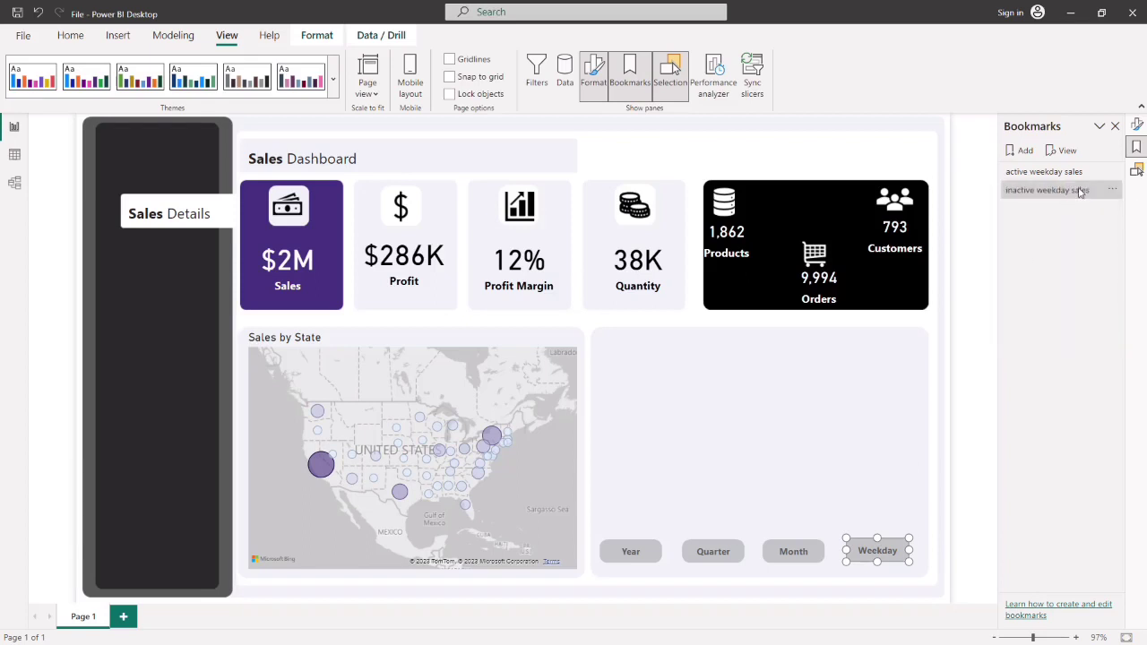
click(1112, 191)
click(1019, 195)
- Show the Sales by Month chart and display the active month button in place of the inactive month button
click(1138, 171)
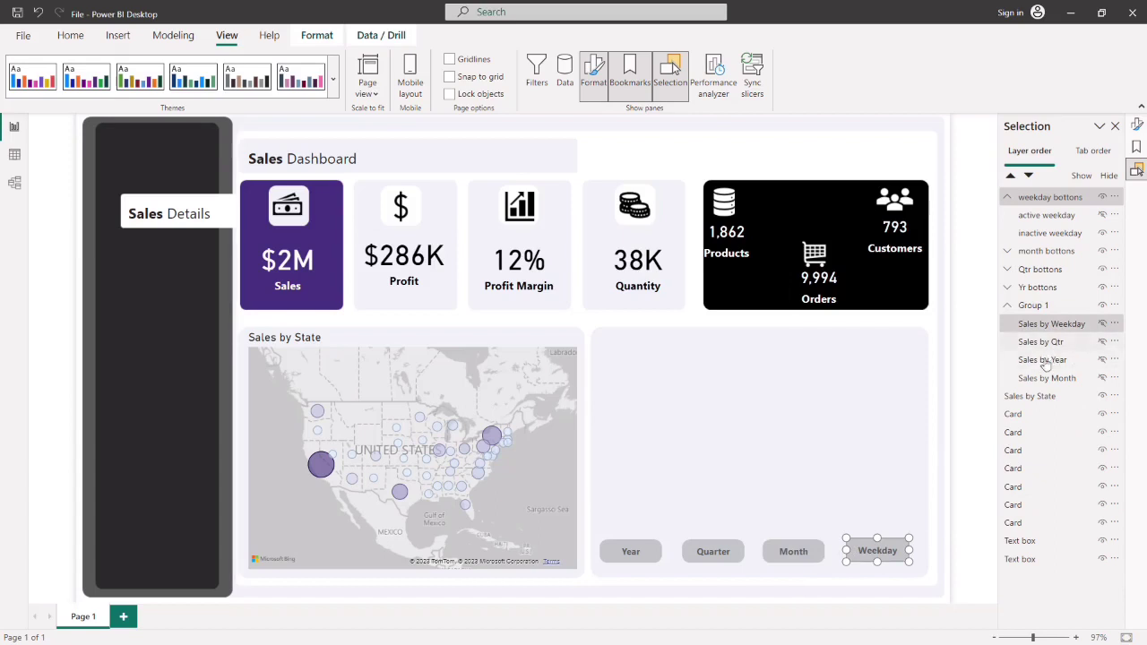
click(1103, 378)
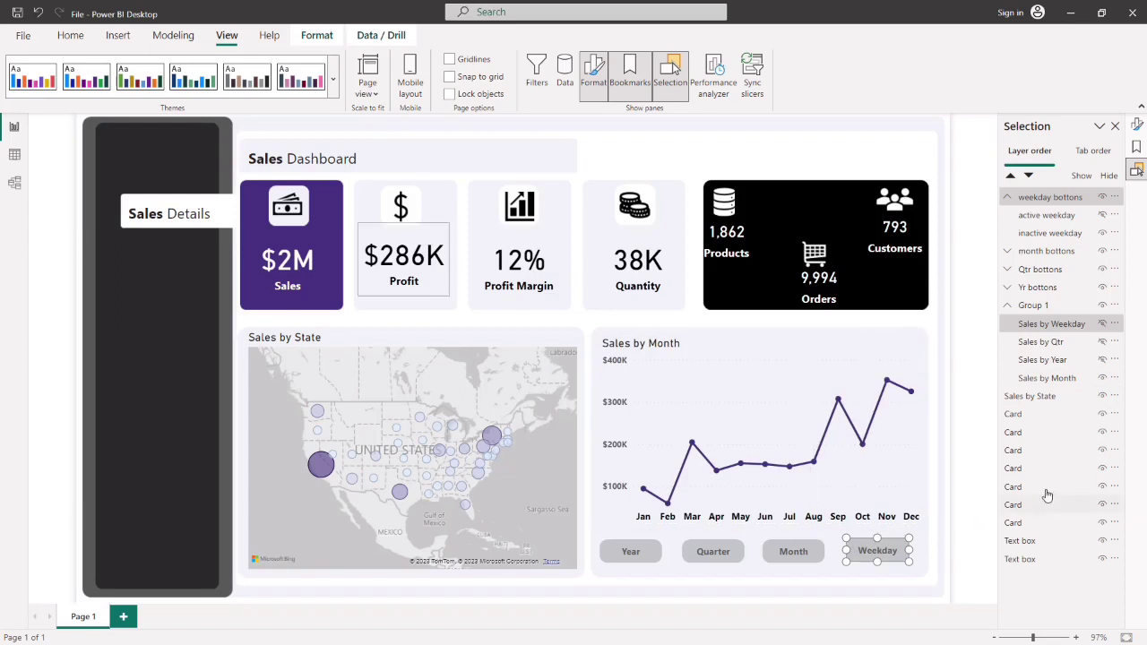
click(1008, 196)
click(1042, 196)
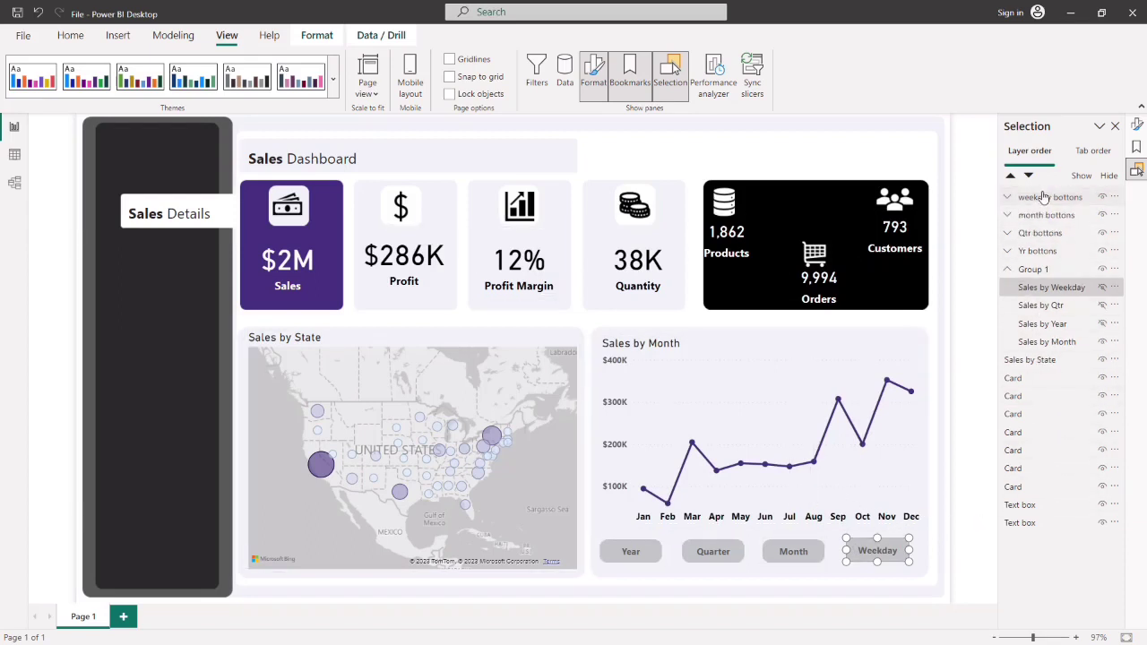
click(1055, 344)
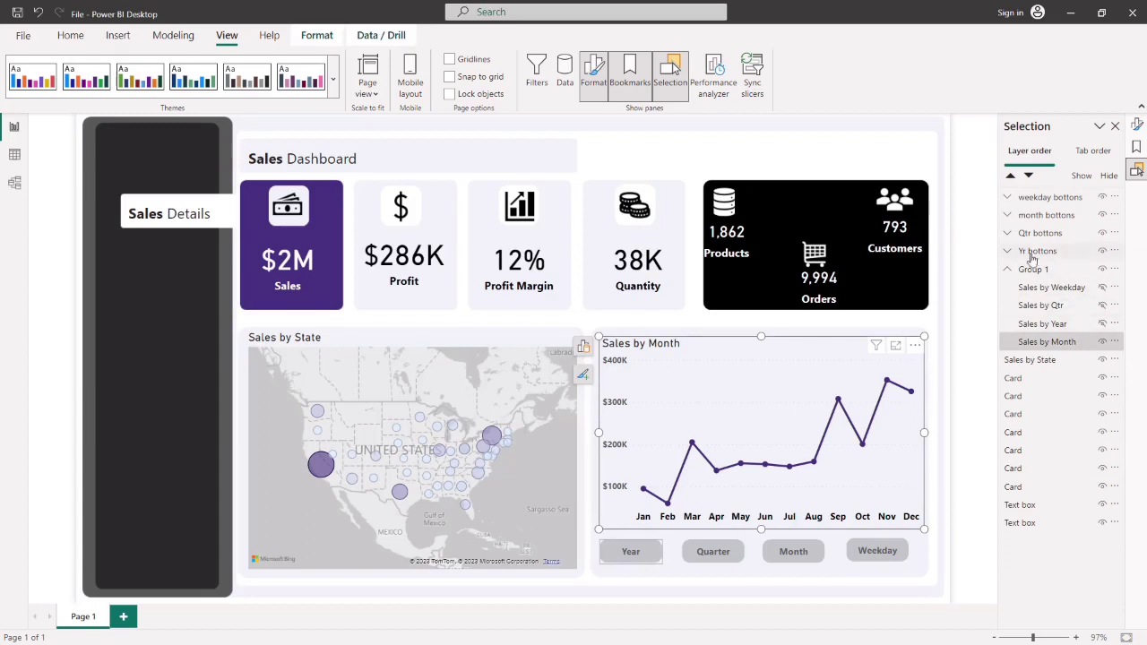
click(1008, 216)
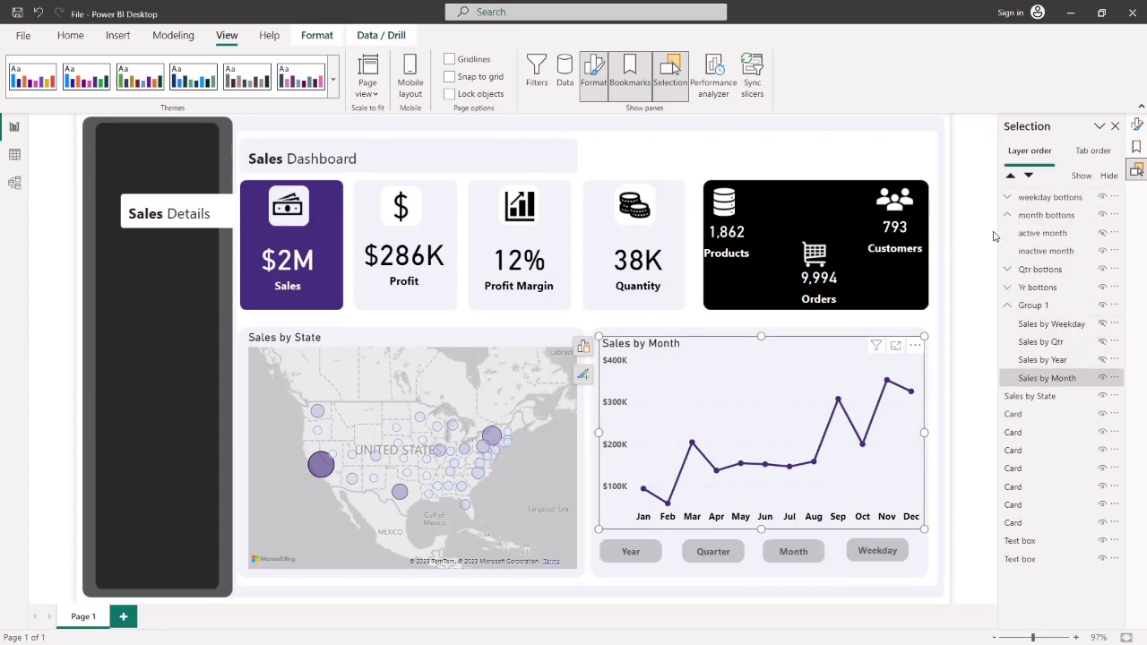
click(1103, 233)
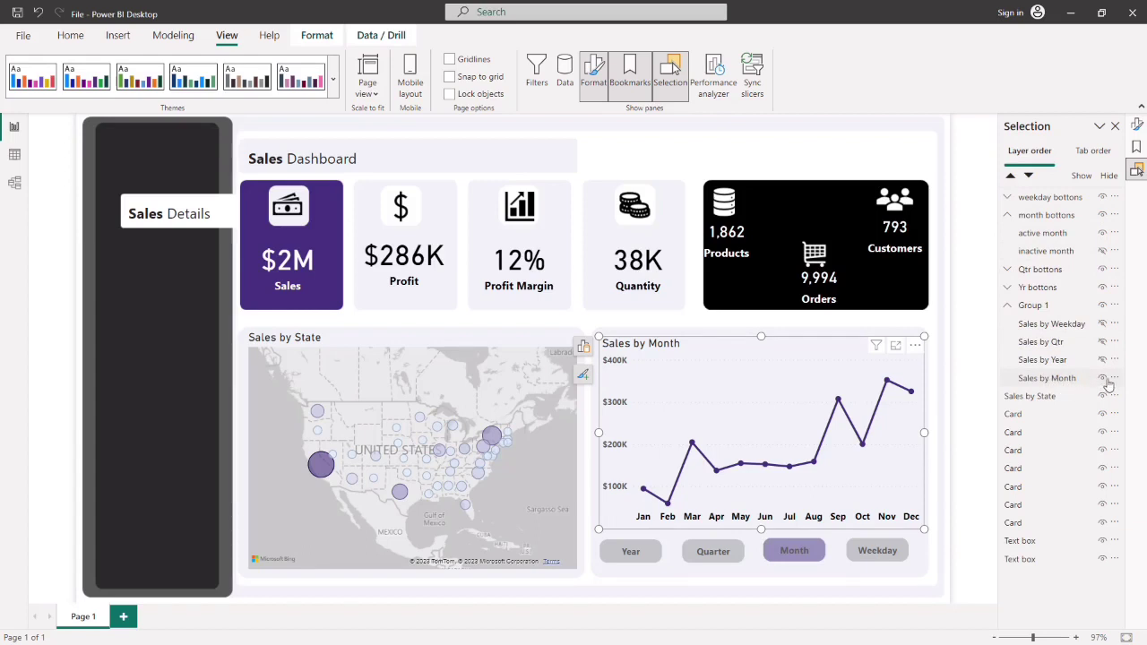
- Select the Sales by Month chart with the month buttons group and add a bookmark named "active month sales"
click(1056, 380)
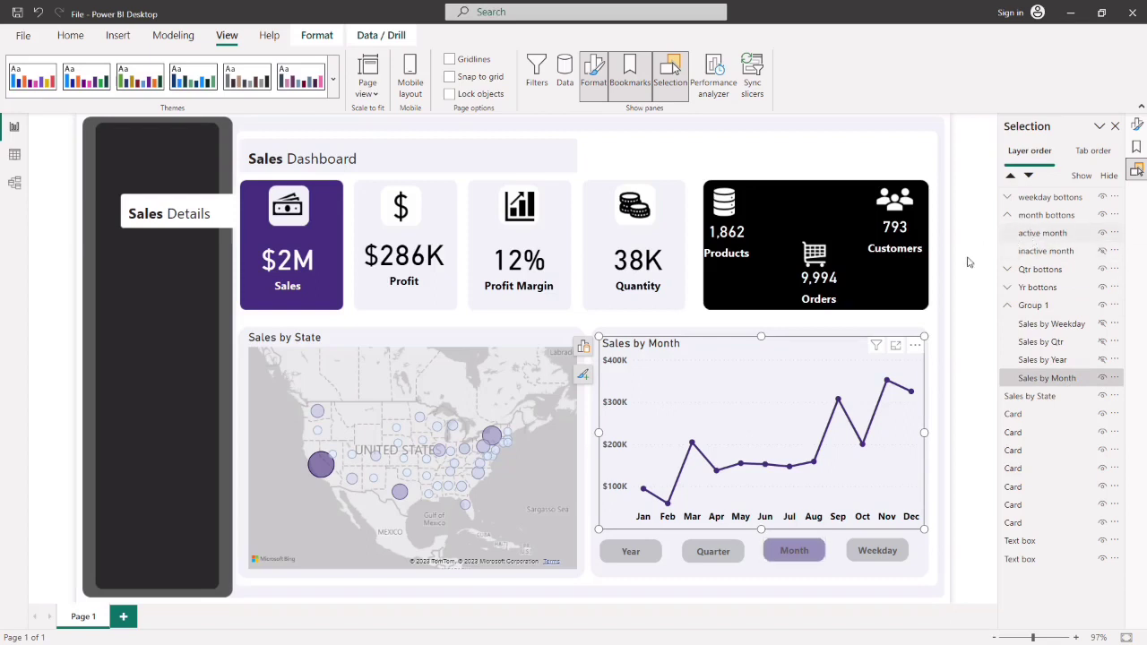
click(1040, 220)
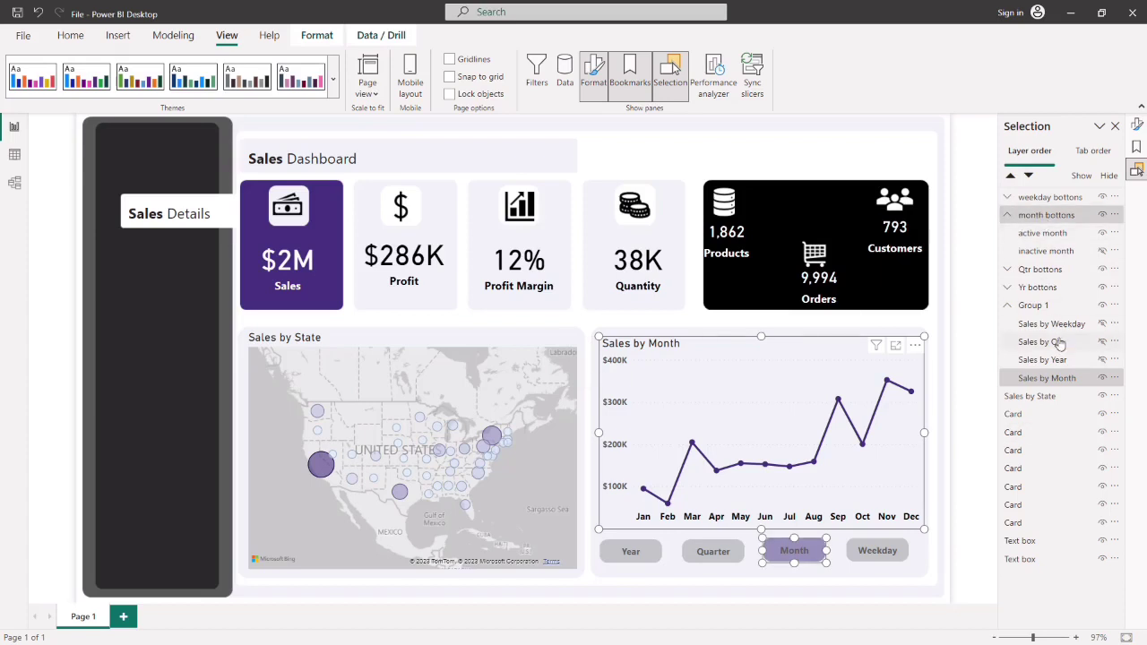
ctrl+click(1047, 380)
click(1136, 148)
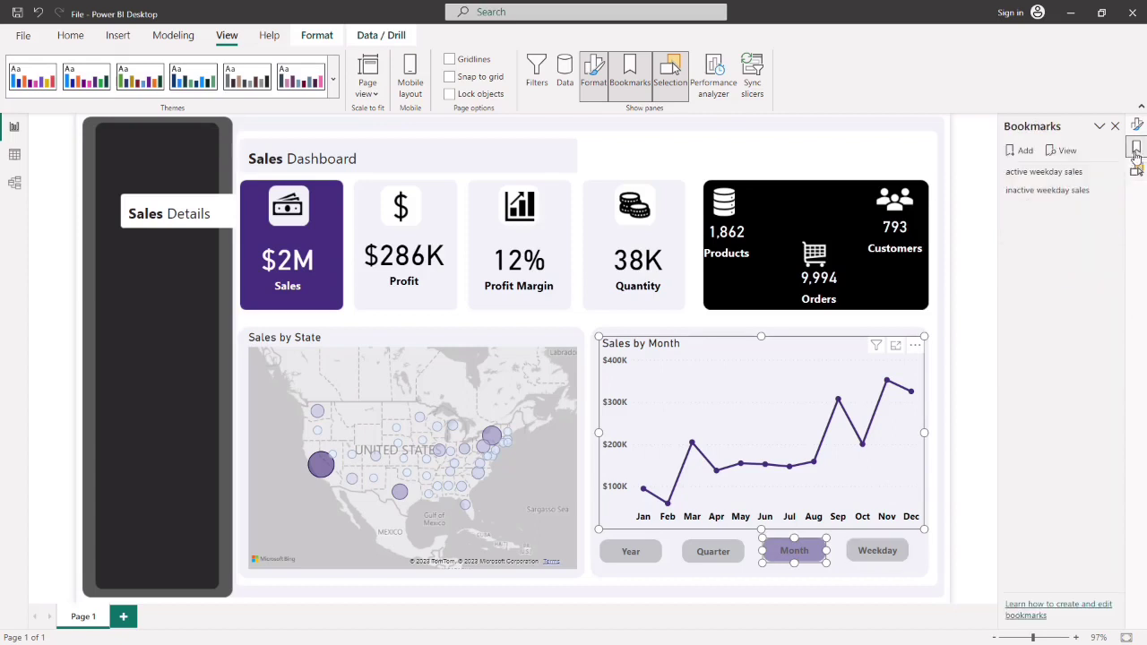
click(1027, 151)
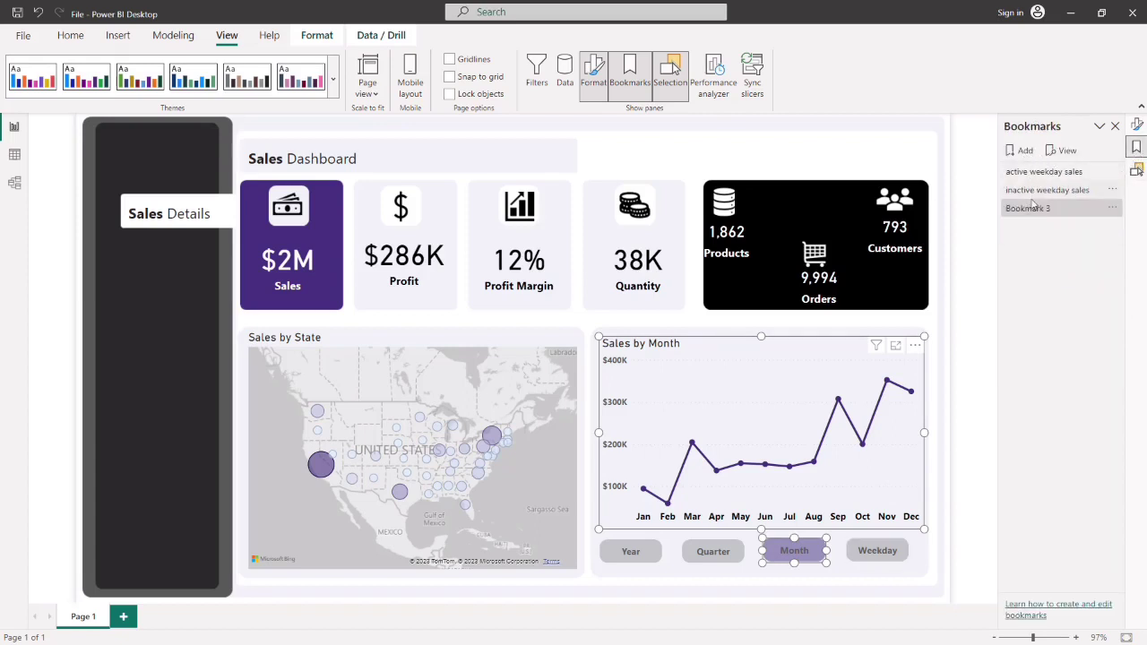
double_click(1035, 208)
key(BackSpace)
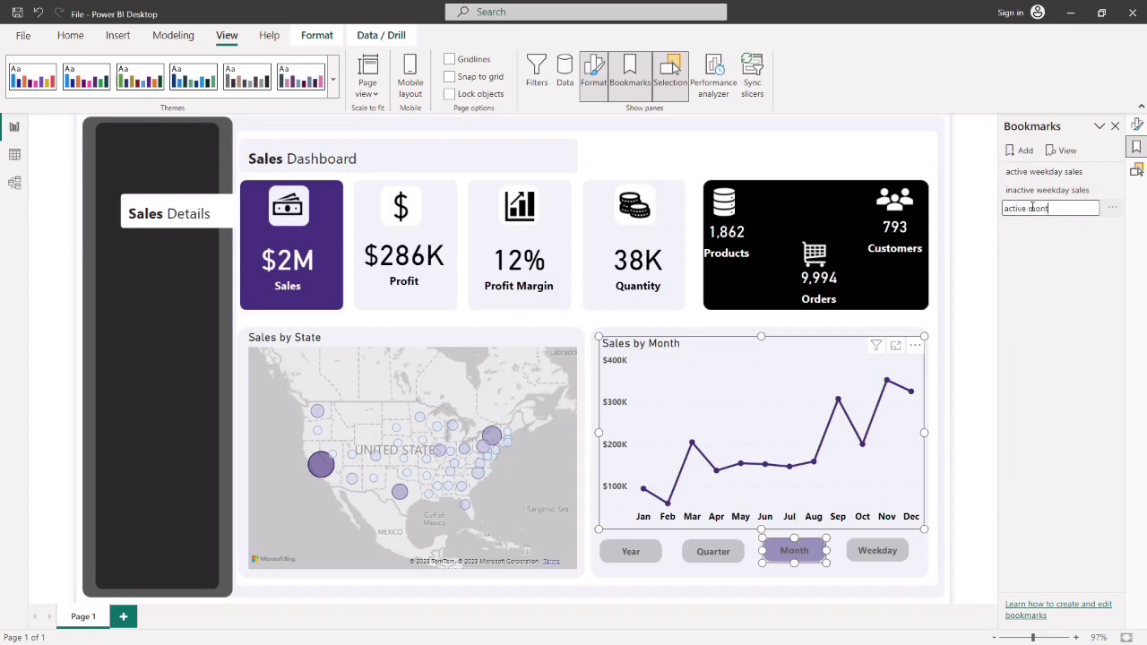
text(active month sales)
key(Return)
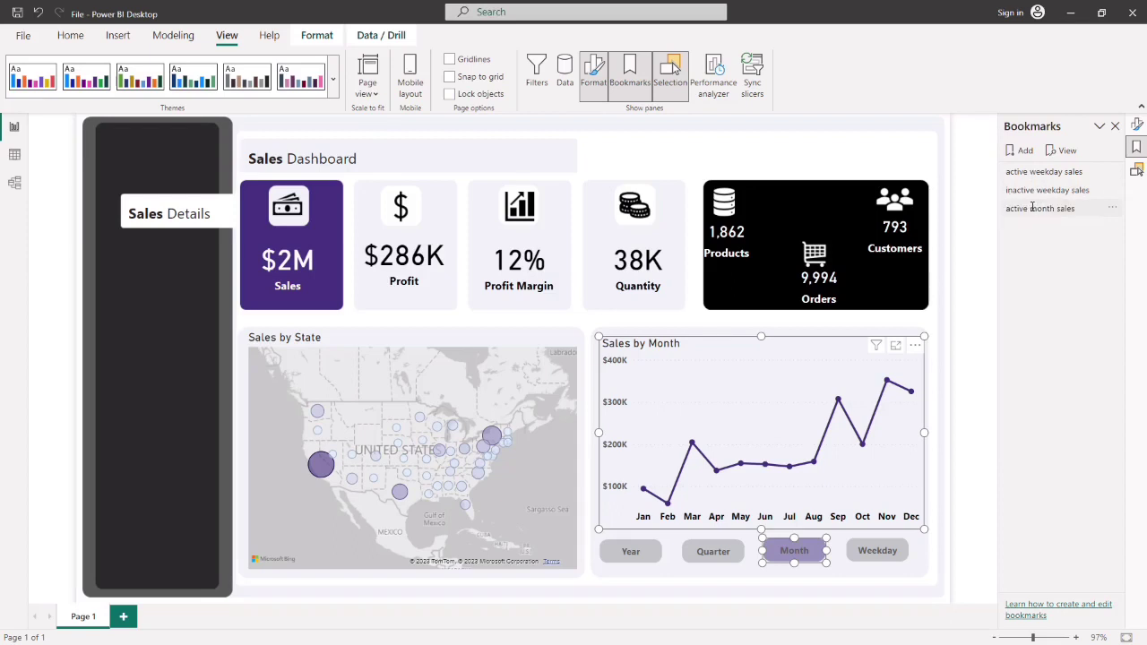
- Exclude Data from the "active month sales" bookmark and update the bookmark
click(1112, 209)
click(1012, 287)
click(1112, 209)
click(1040, 215)
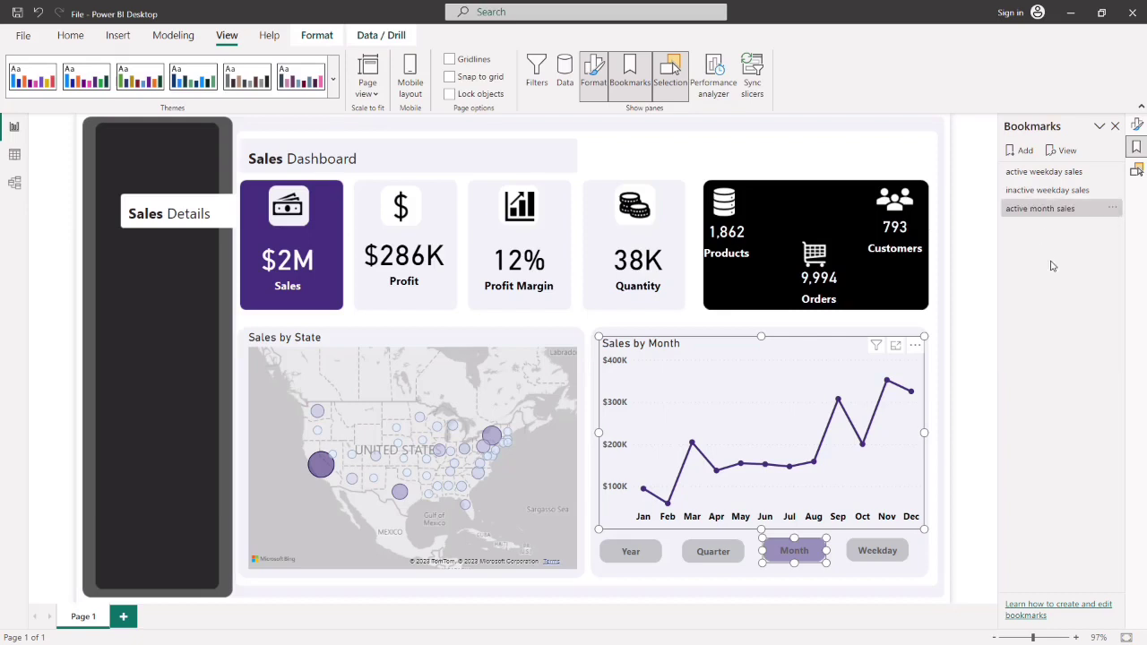
- Hide the Sales by Month chart and show the inactive month button in place of the active month button
click(1136, 170)
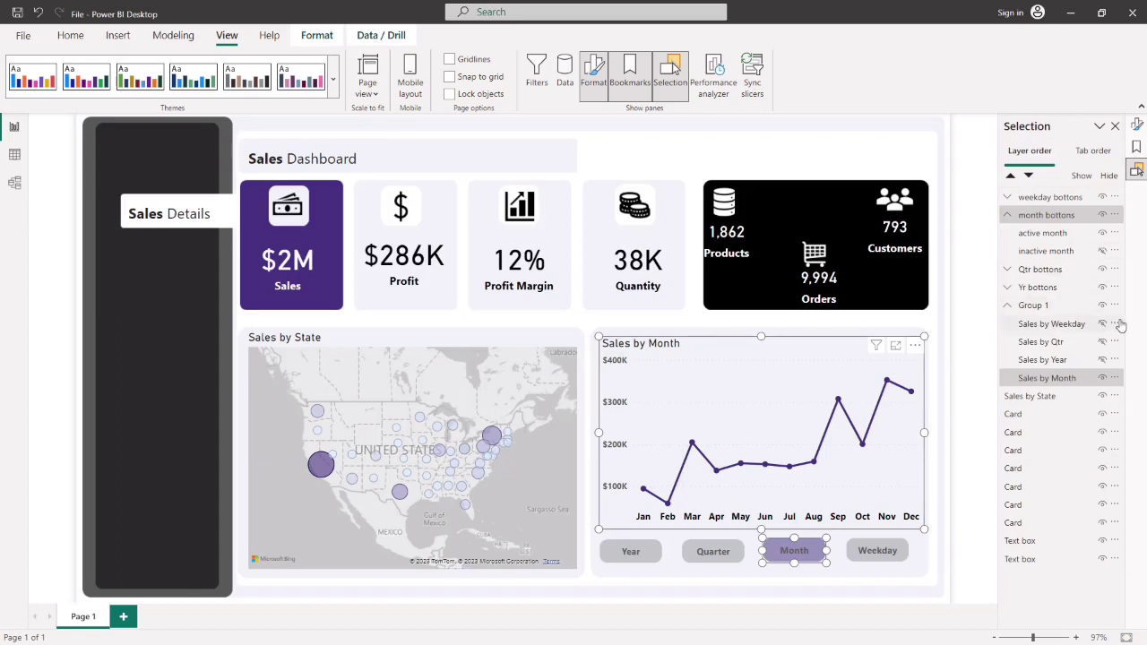
click(1101, 380)
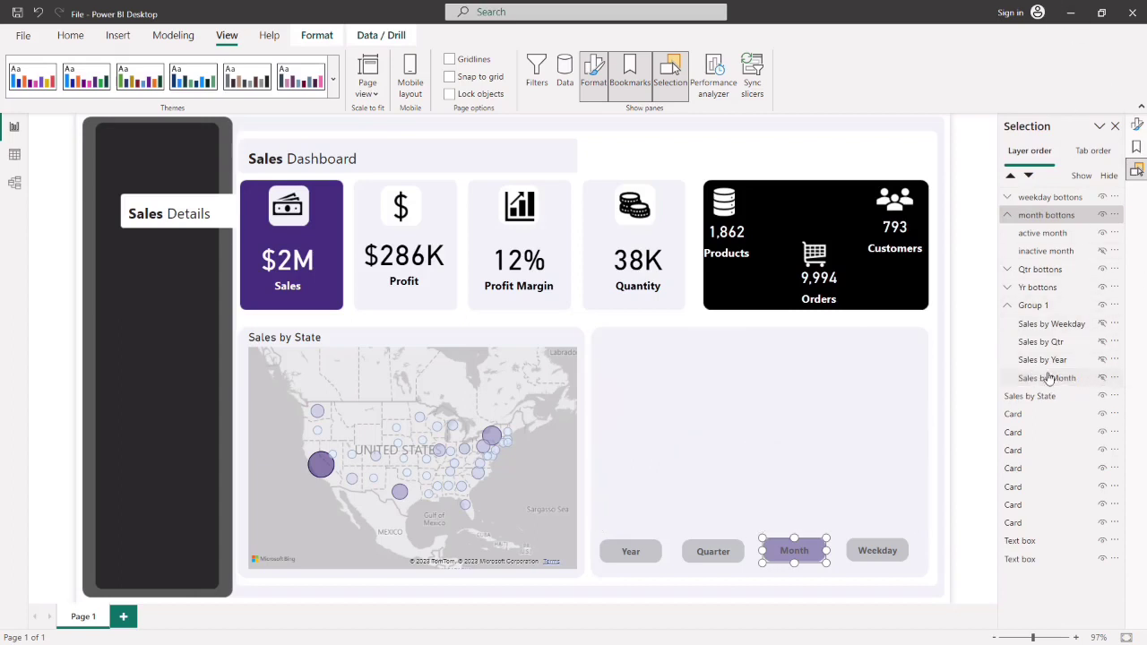
click(1101, 250)
click(1102, 251)
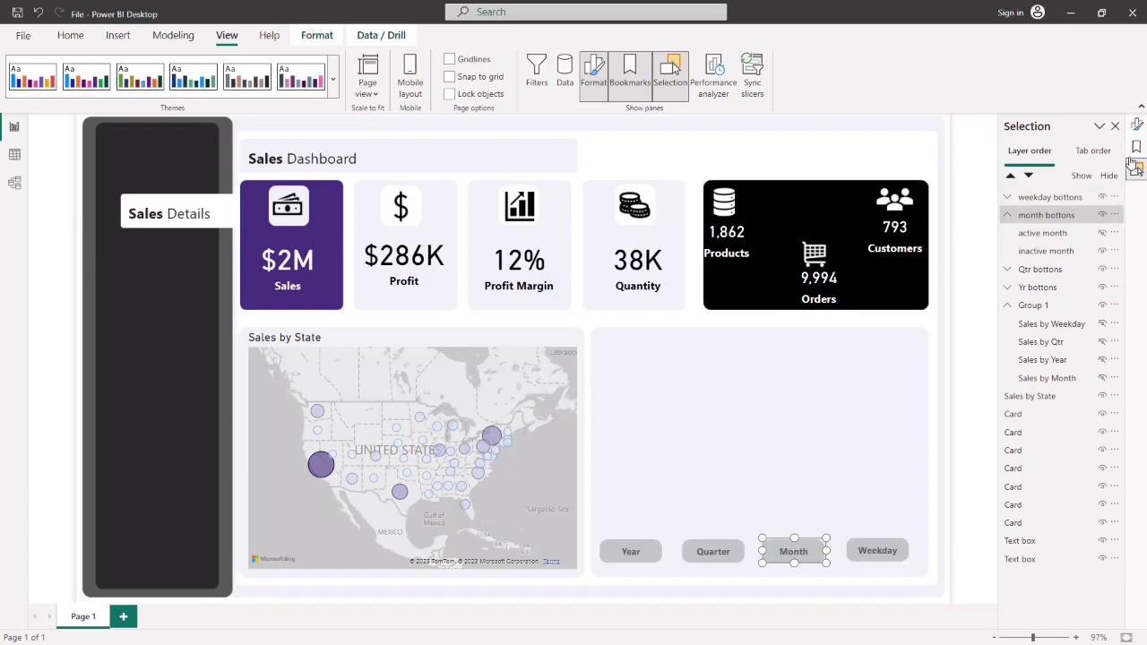
- Add a bookmark of the current report state named "inactive month sales"
click(1135, 149)
click(1022, 150)
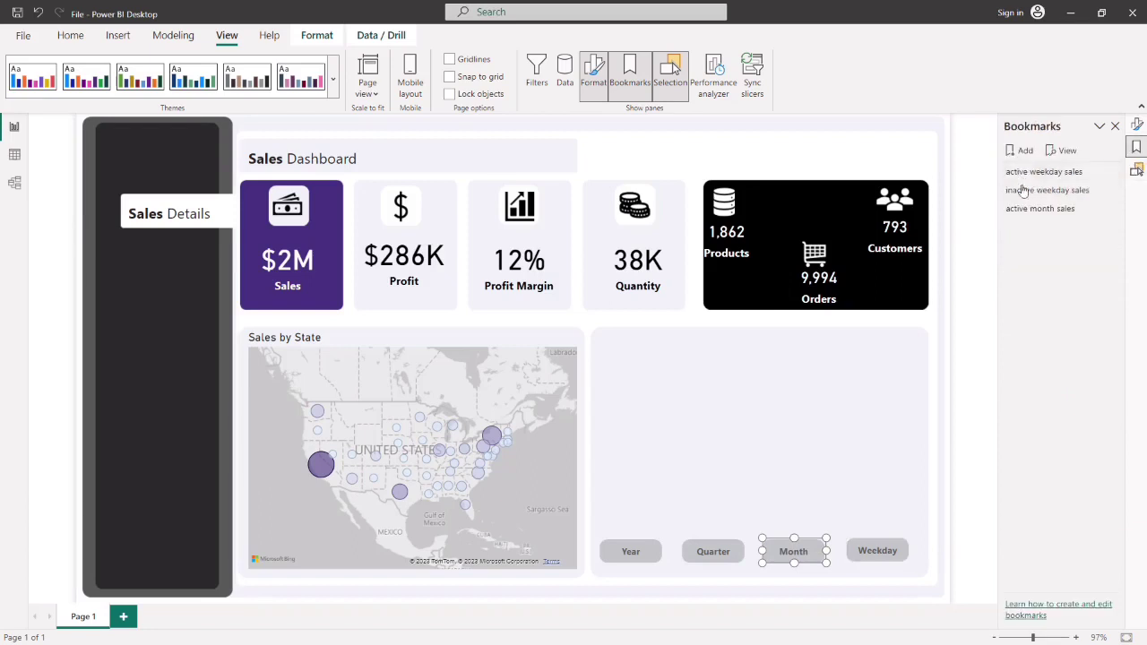
double_click(1031, 227)
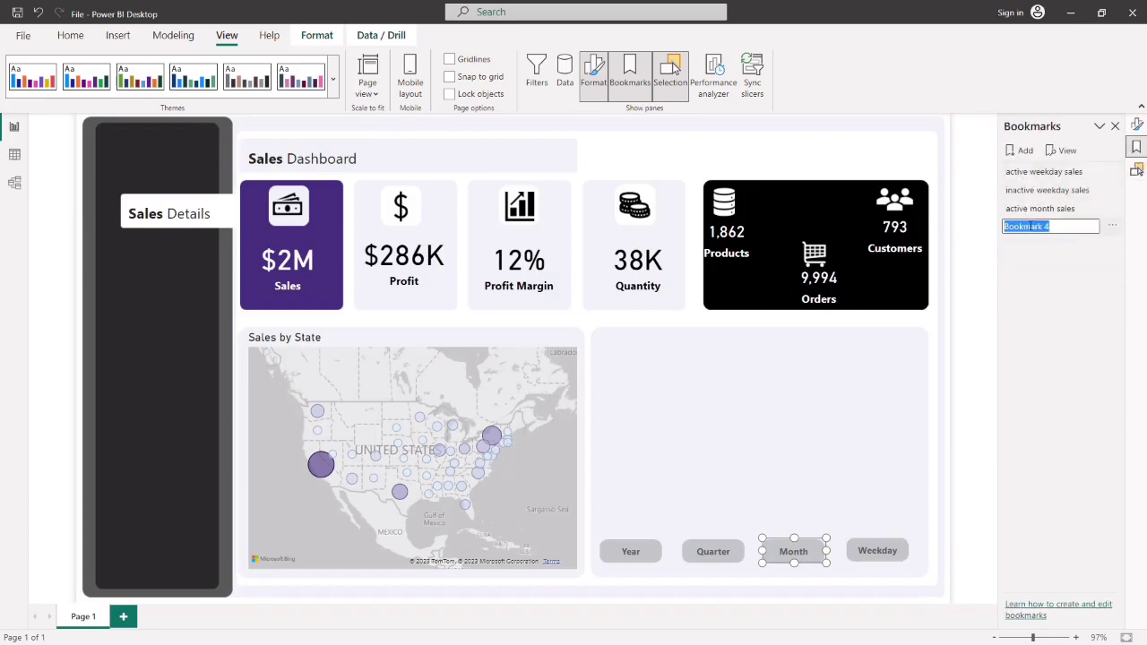
text(inactive month sales)
key(Return)
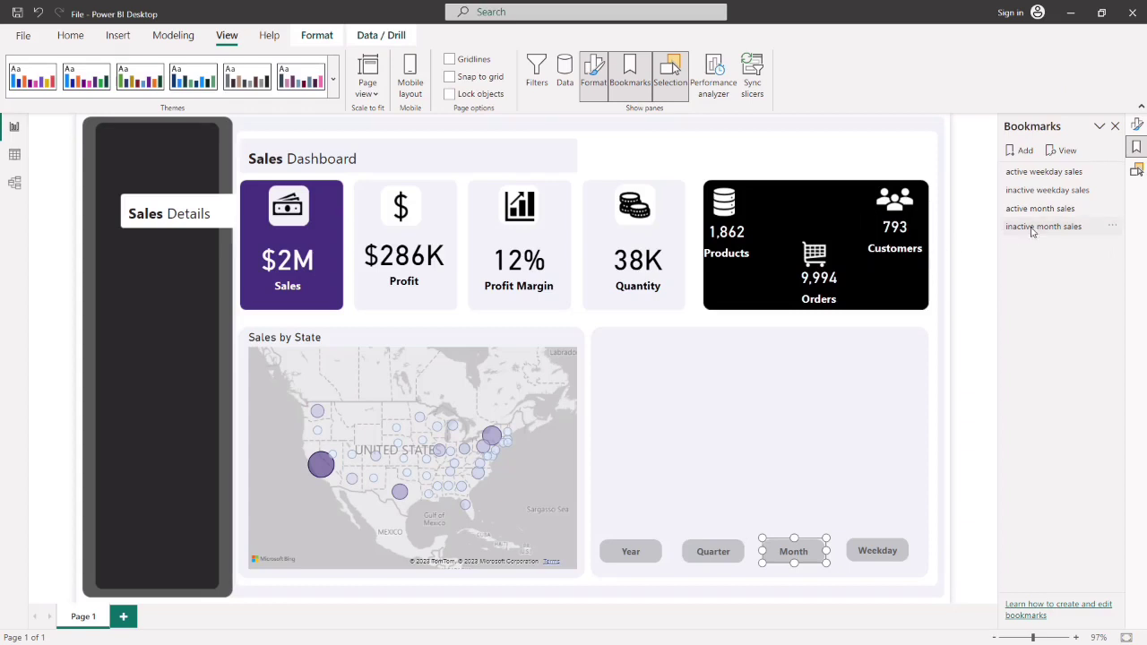
- Collapse the month buttons group and show the Sales by Qtr chart from Group 1
click(1136, 174)
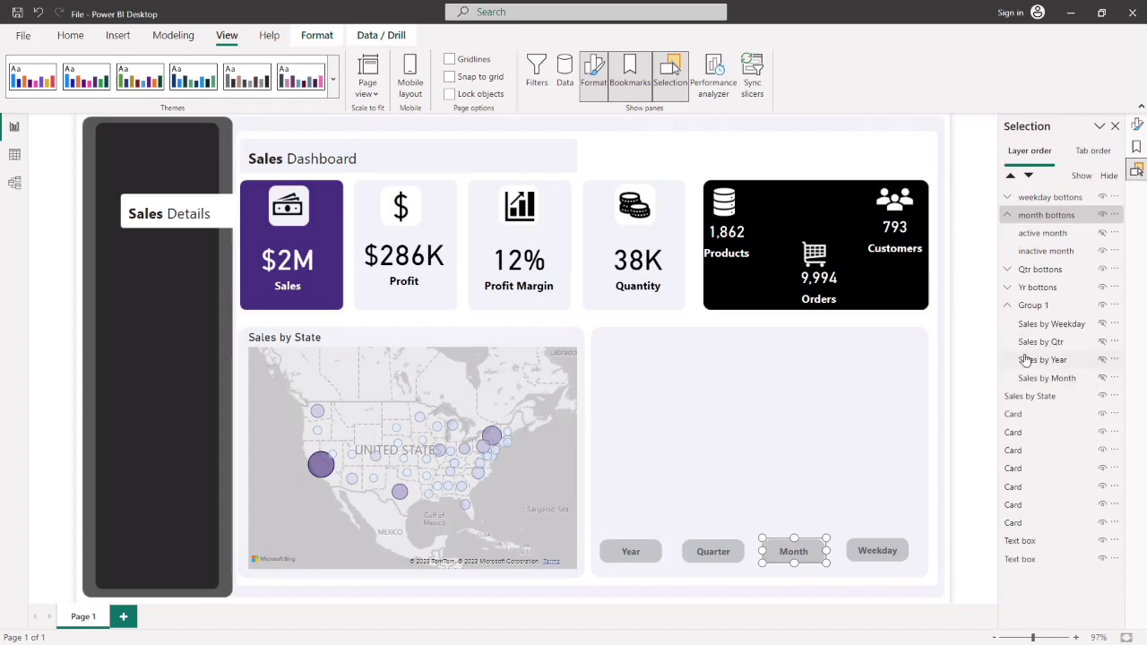
click(1007, 215)
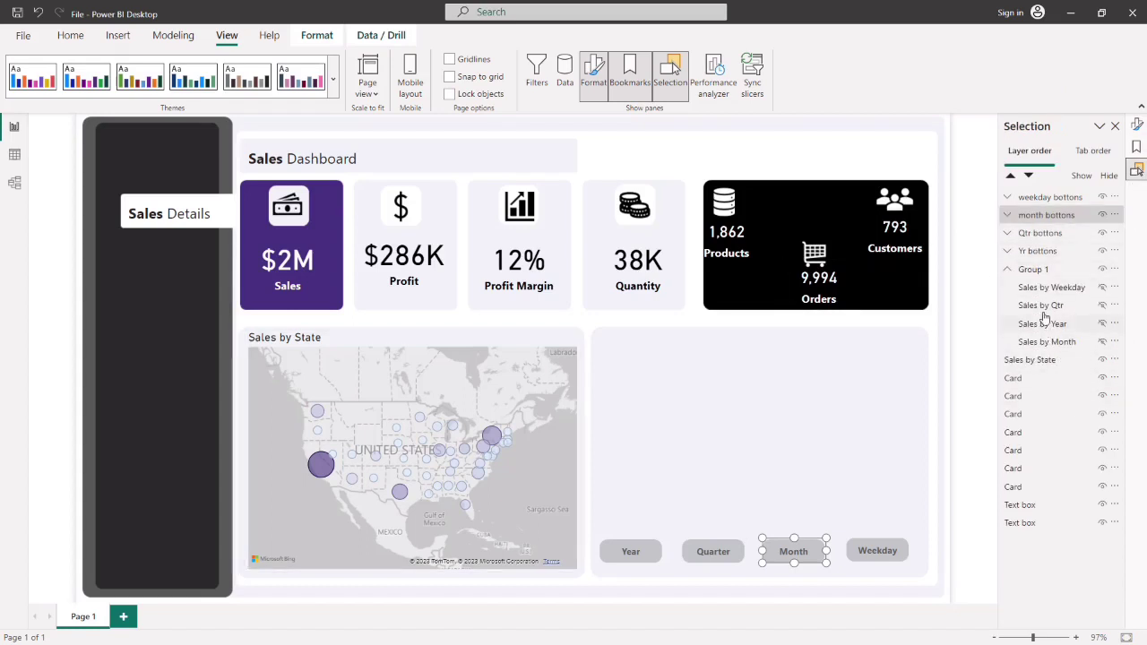
click(1007, 269)
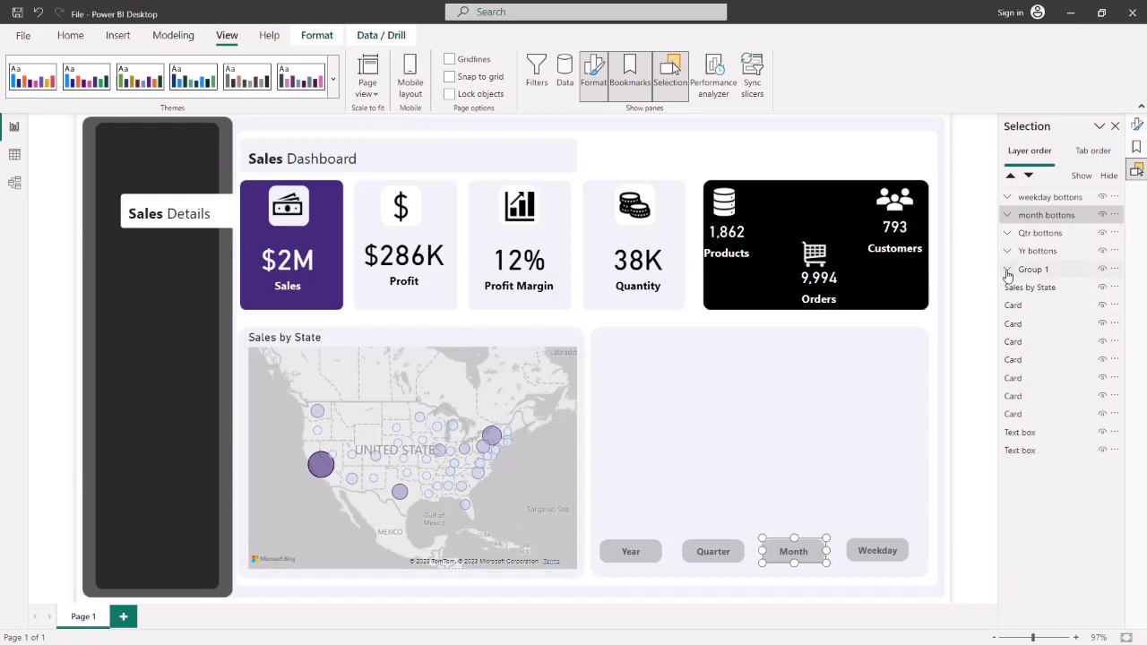
click(1008, 270)
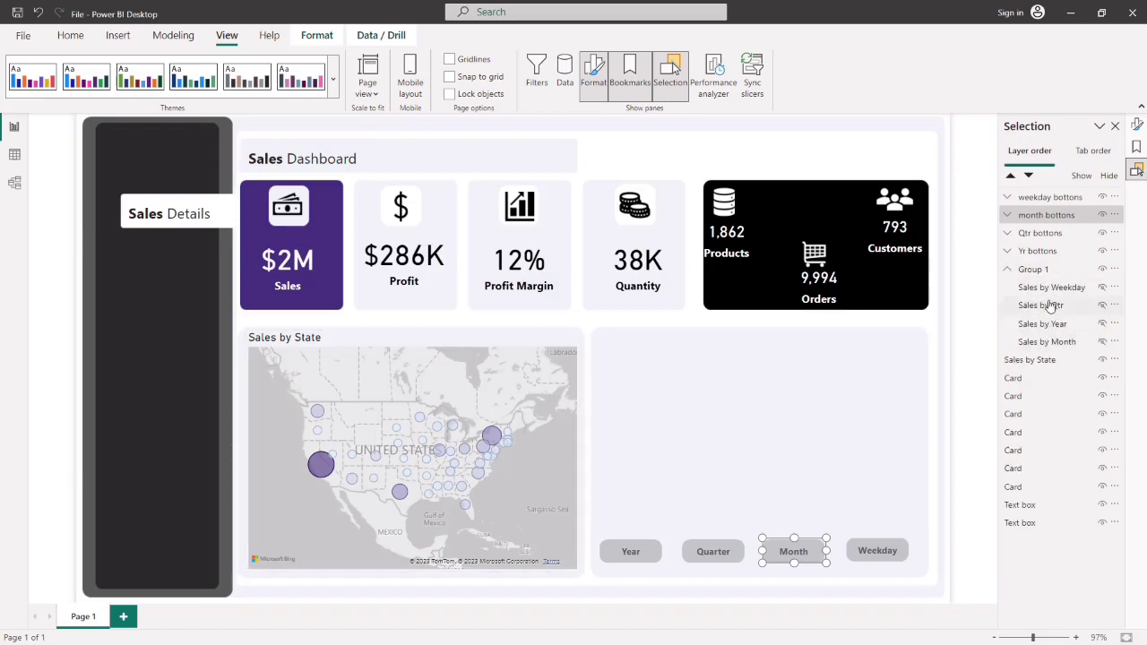
click(1034, 312)
click(1079, 312)
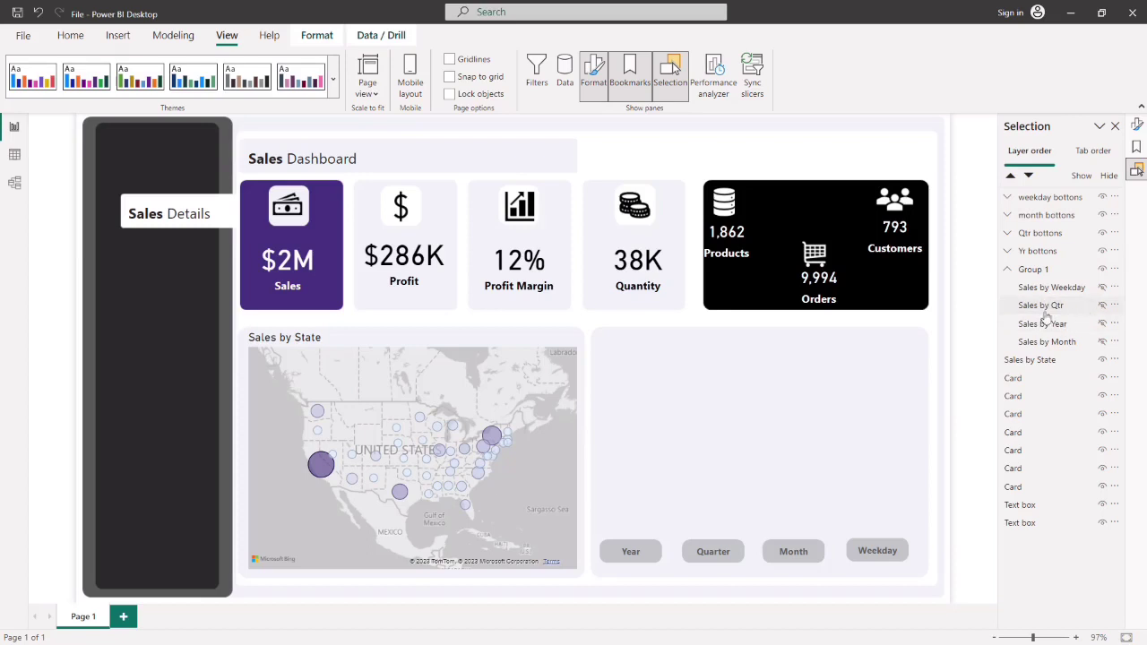
click(1038, 312)
click(1062, 312)
click(1022, 314)
click(1044, 314)
click(1054, 316)
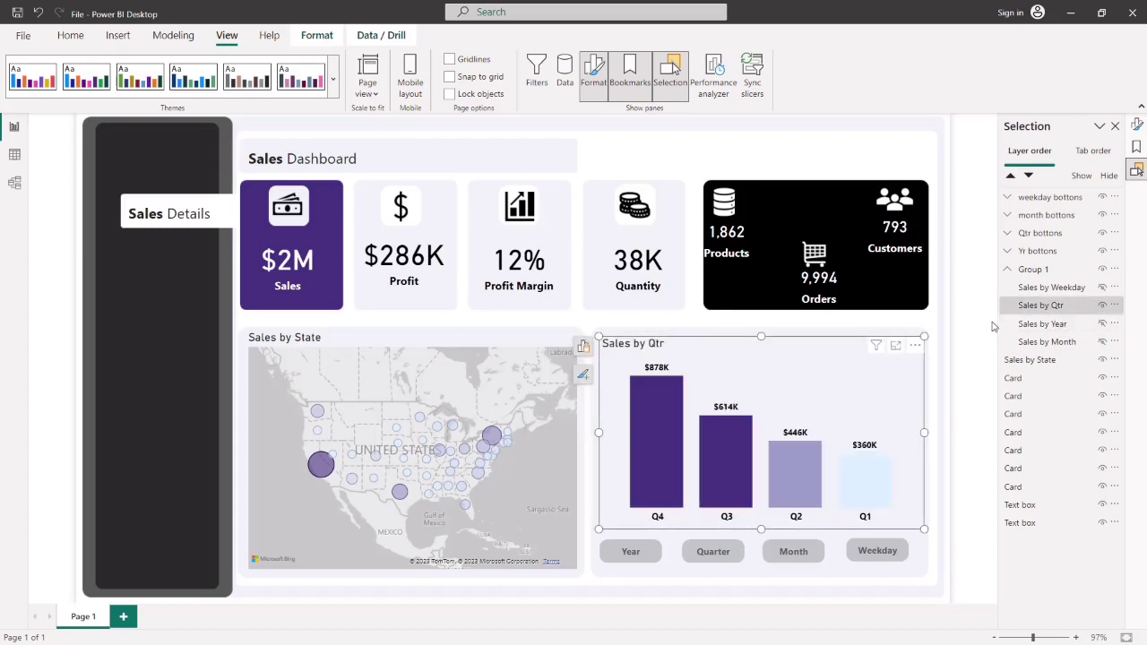
- Add the Qtr buttons group to the selection and show its active qtr button in place of the inactive one
ctrl+click(1007, 234)
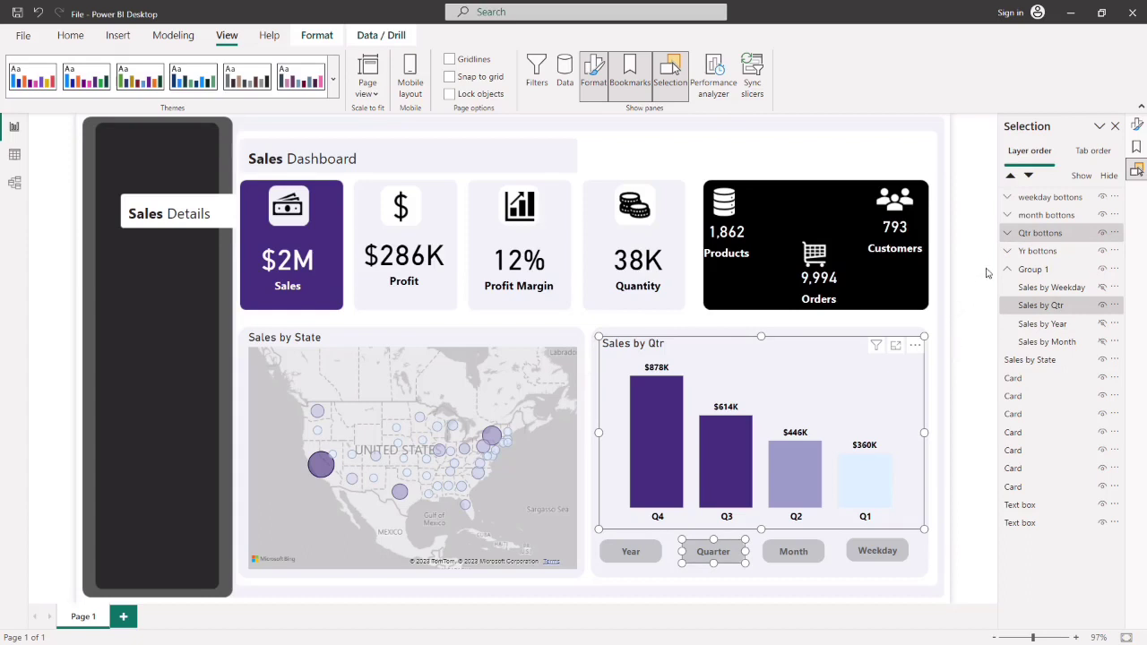
click(1007, 233)
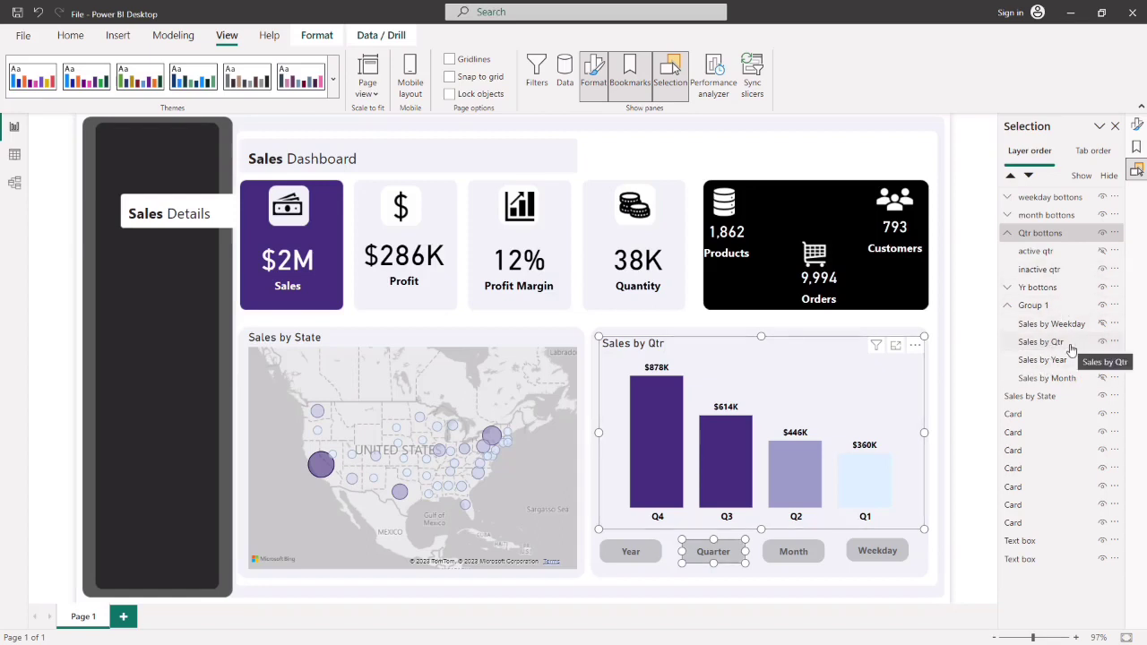
click(1104, 268)
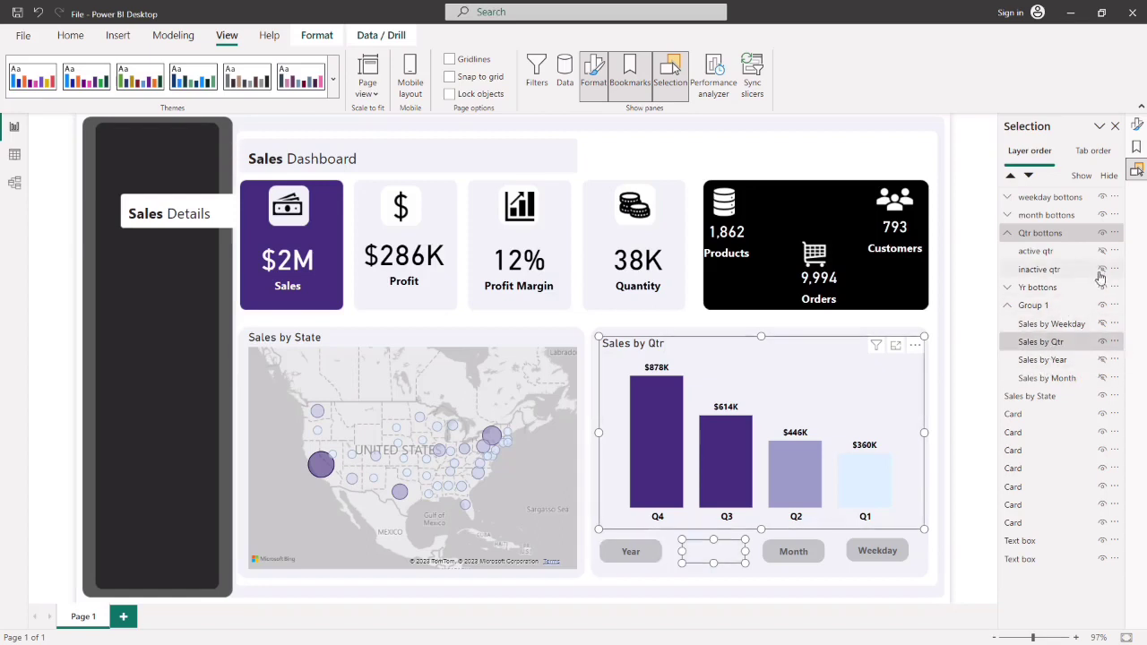
click(1103, 251)
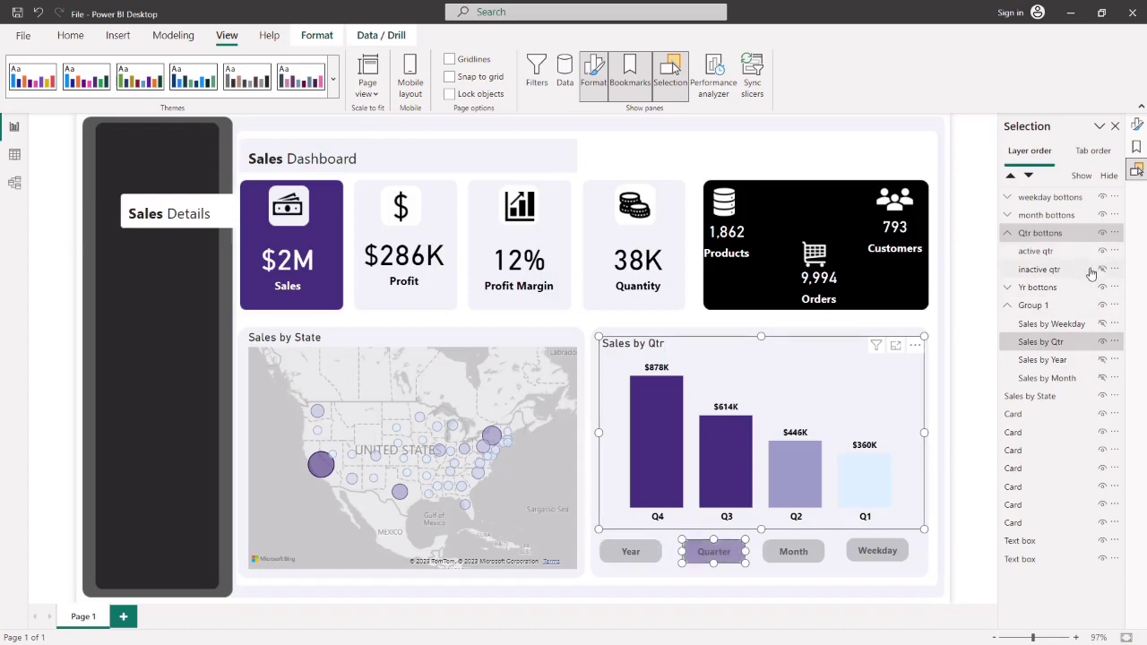
- Add a bookmark of the visible quarter chart and active quarter button named "active sales qtr"
click(1137, 148)
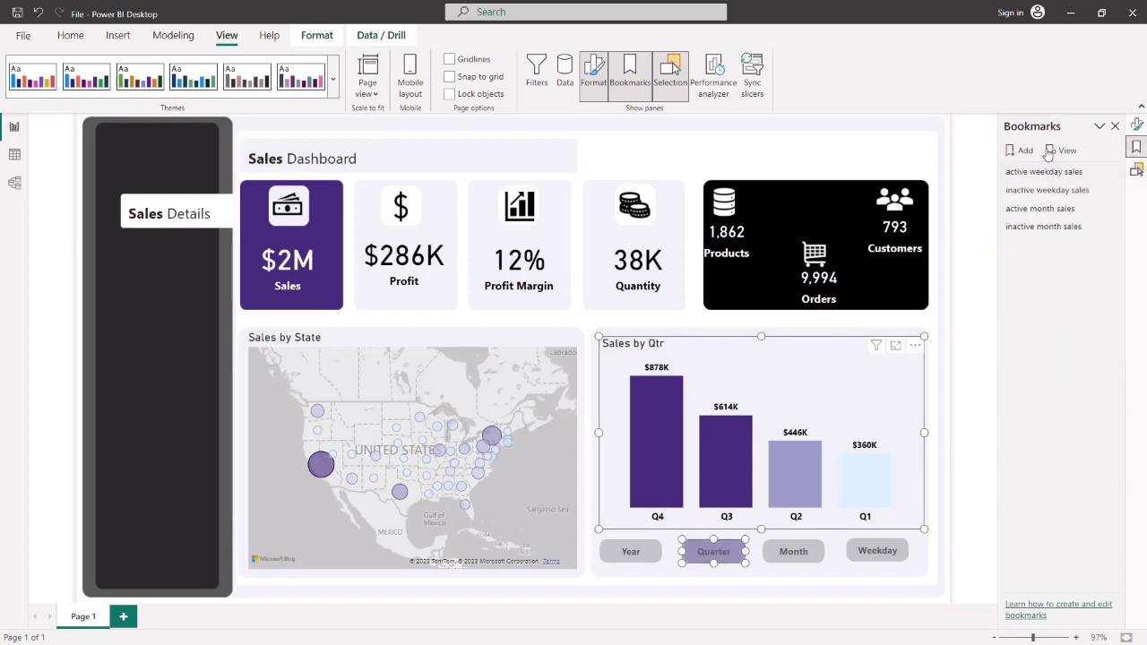
click(1031, 152)
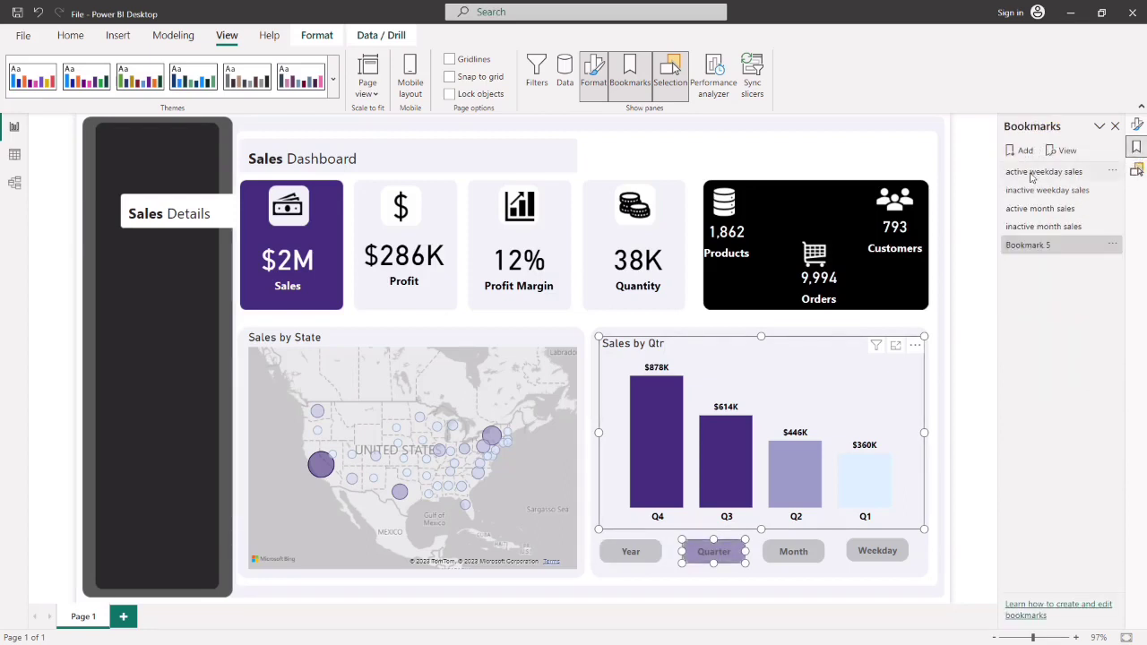
double_click(1030, 247)
text(a)
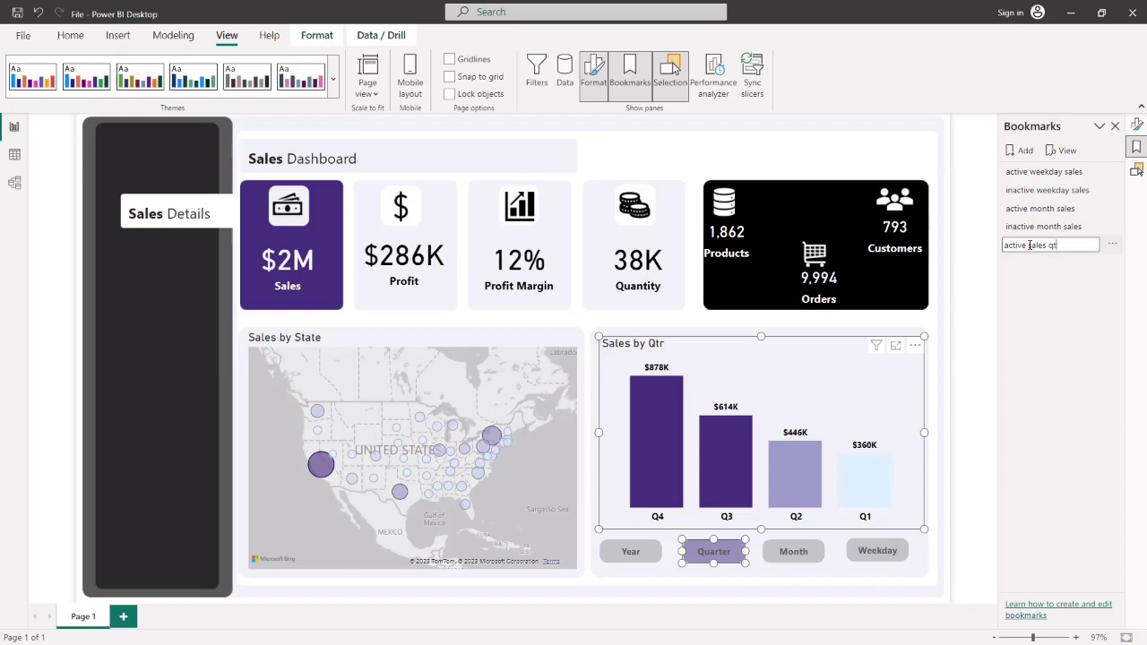
text(ctive sales qtr)
key(Return)
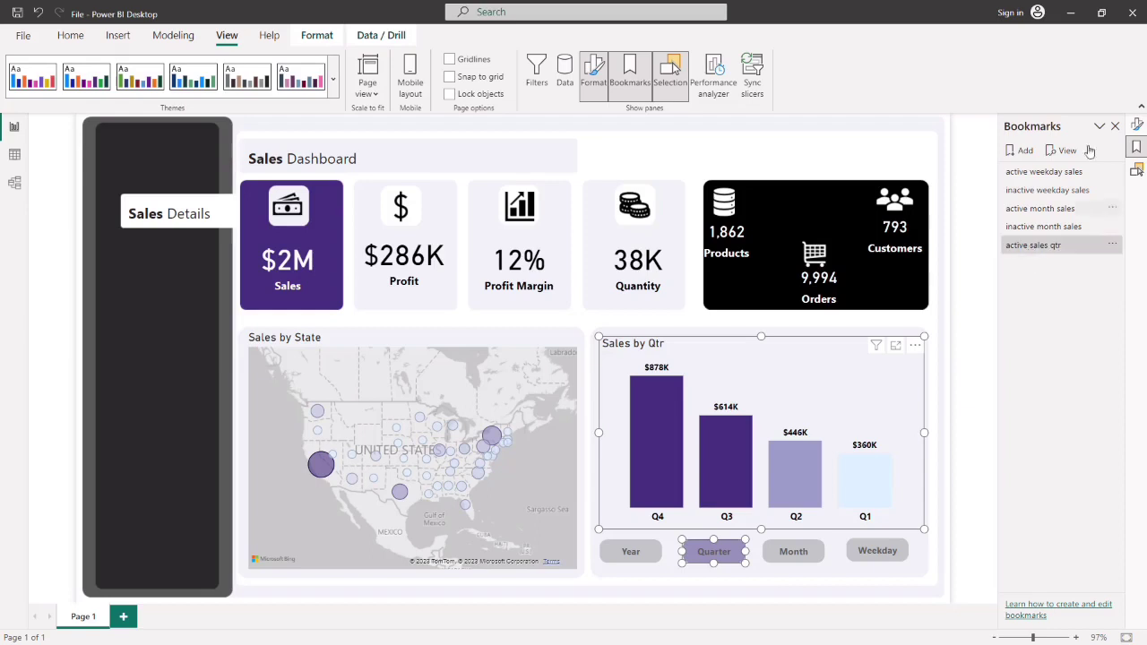
- Hide the Sales by Qtr chart and show the inactive qtr button in place of the active qtr button
click(1136, 171)
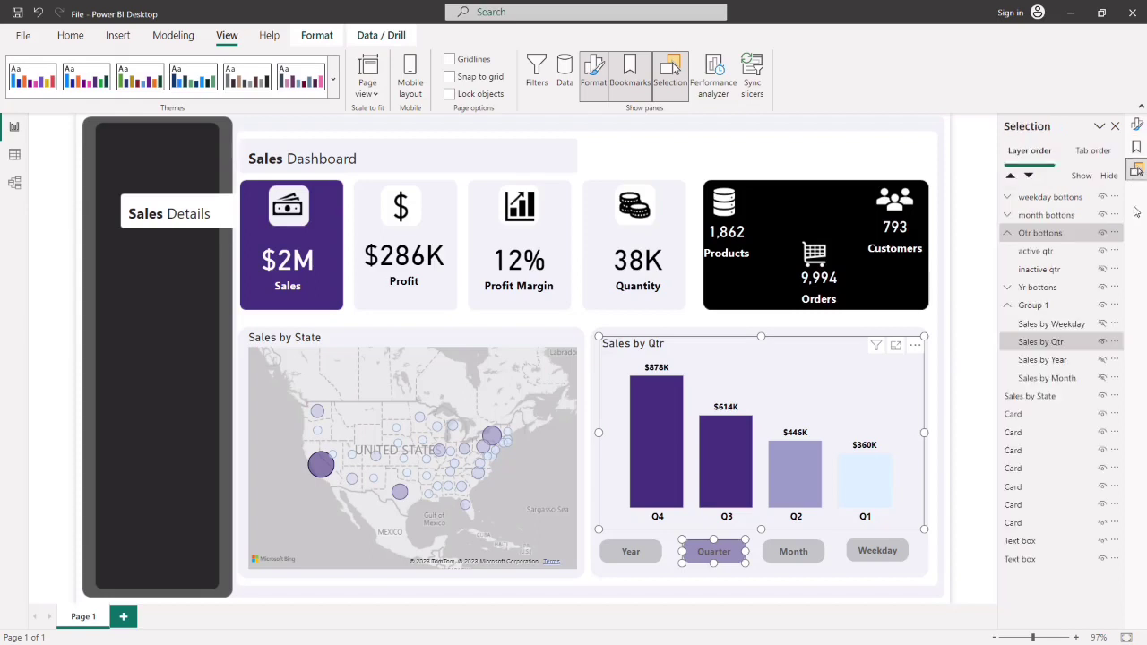
click(1104, 342)
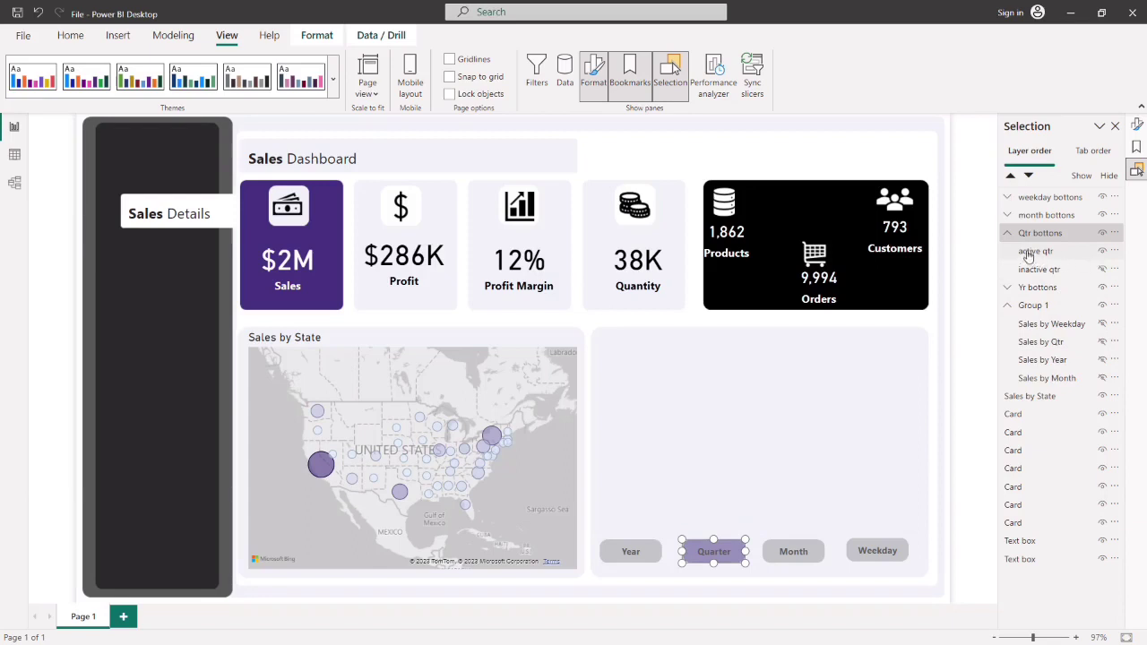
click(1102, 268)
click(1102, 251)
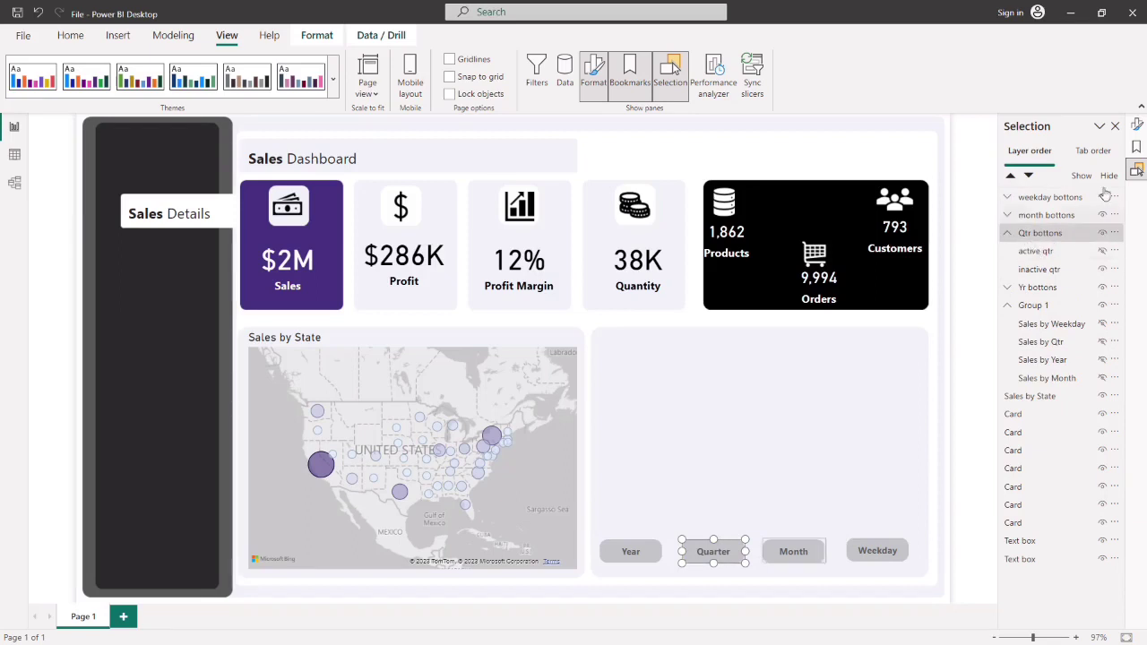
- Add a bookmark of the inactive quarter state and clear its default name, leaving it blank
click(1136, 148)
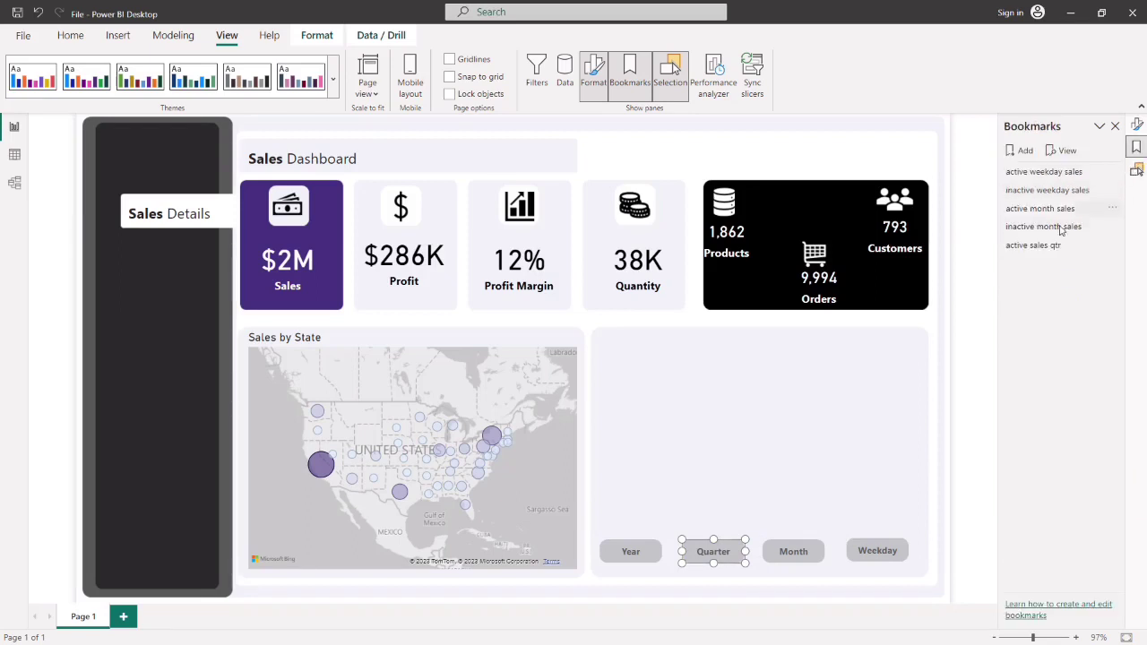
click(1025, 153)
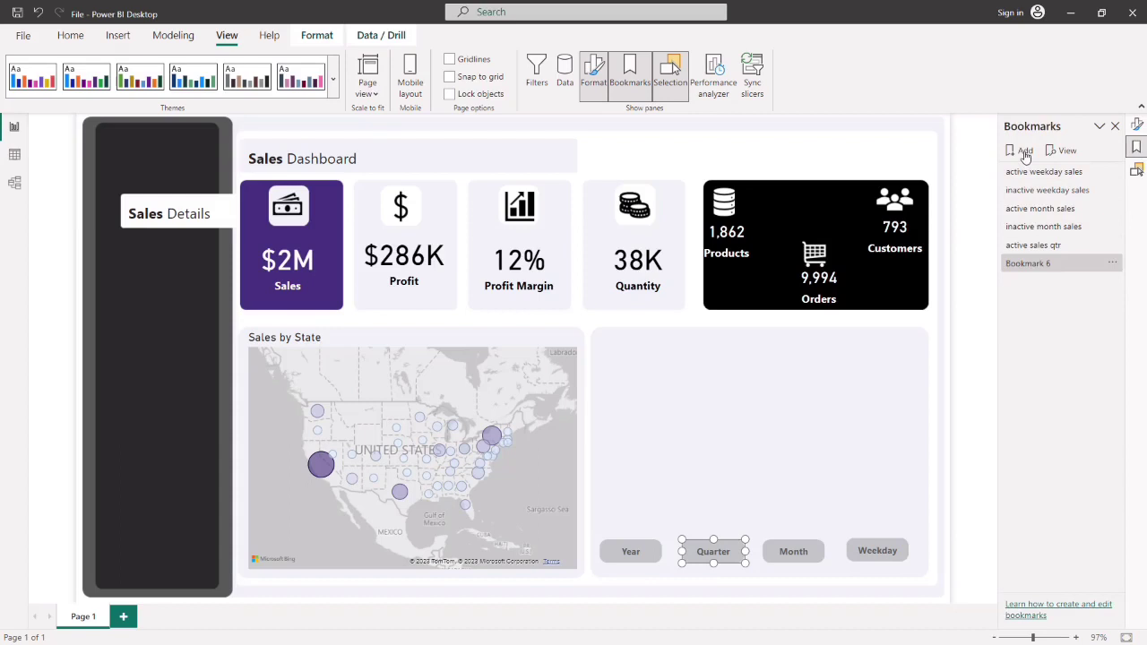
double_click(1039, 264)
text(a)
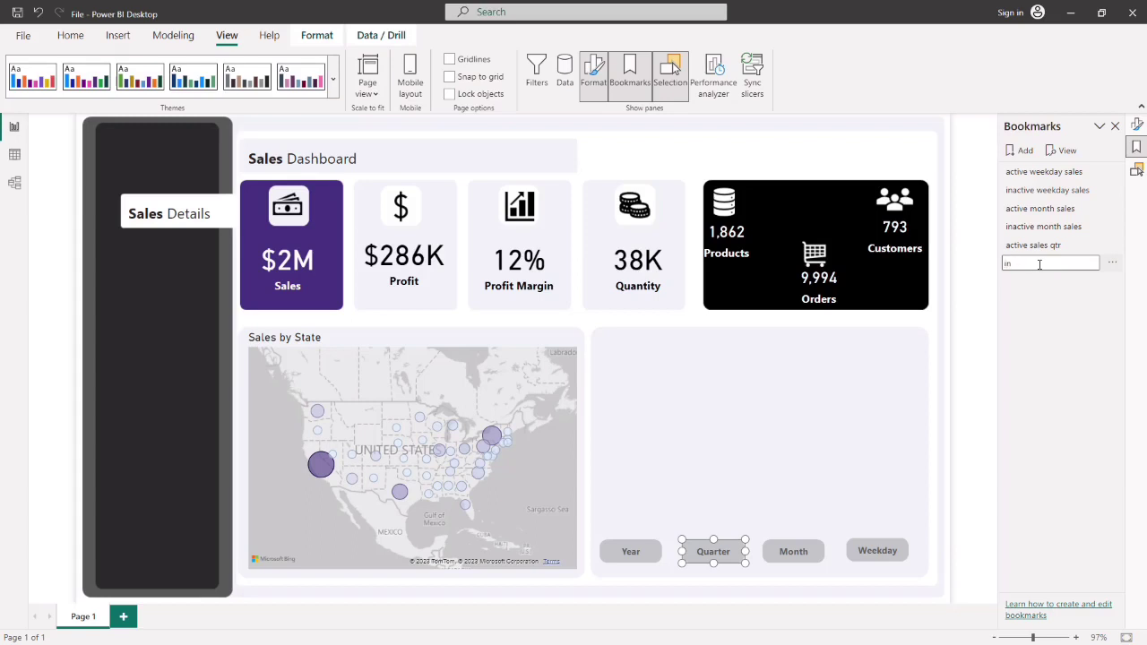
click(1044, 298)
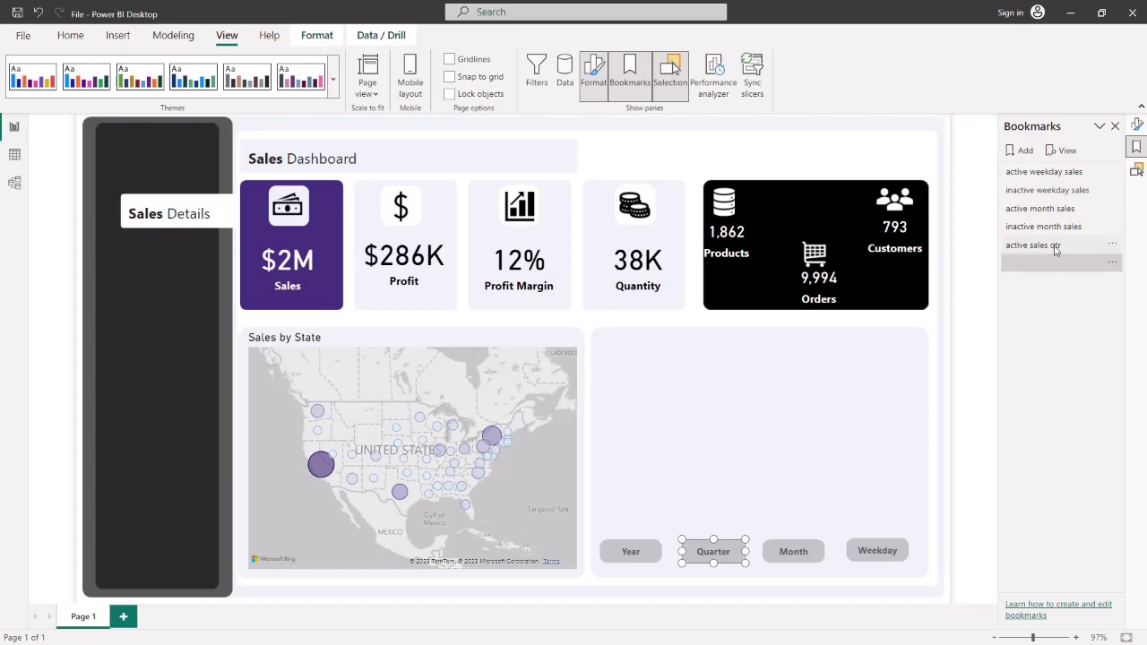
- Delete the "active sales qtr" bookmark
click(1112, 252)
click(1031, 291)
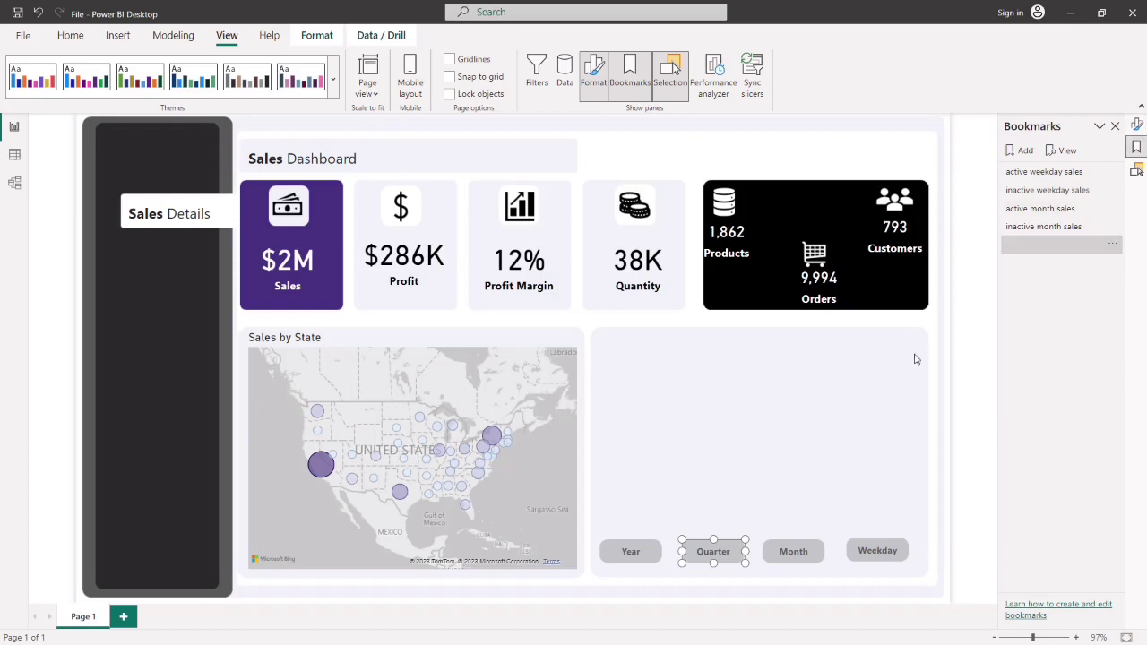
- Show the Sales by Qtr chart and the active qtr button instead of the inactive one, with the chart and Qtr bottons group selected
click(1136, 170)
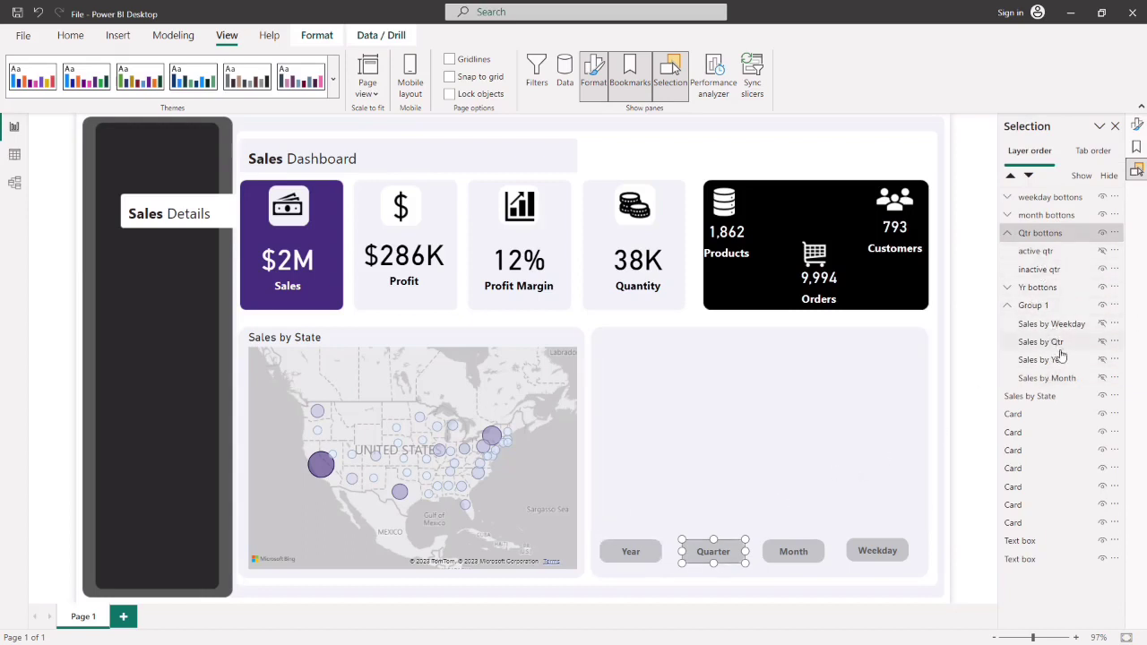
click(1103, 343)
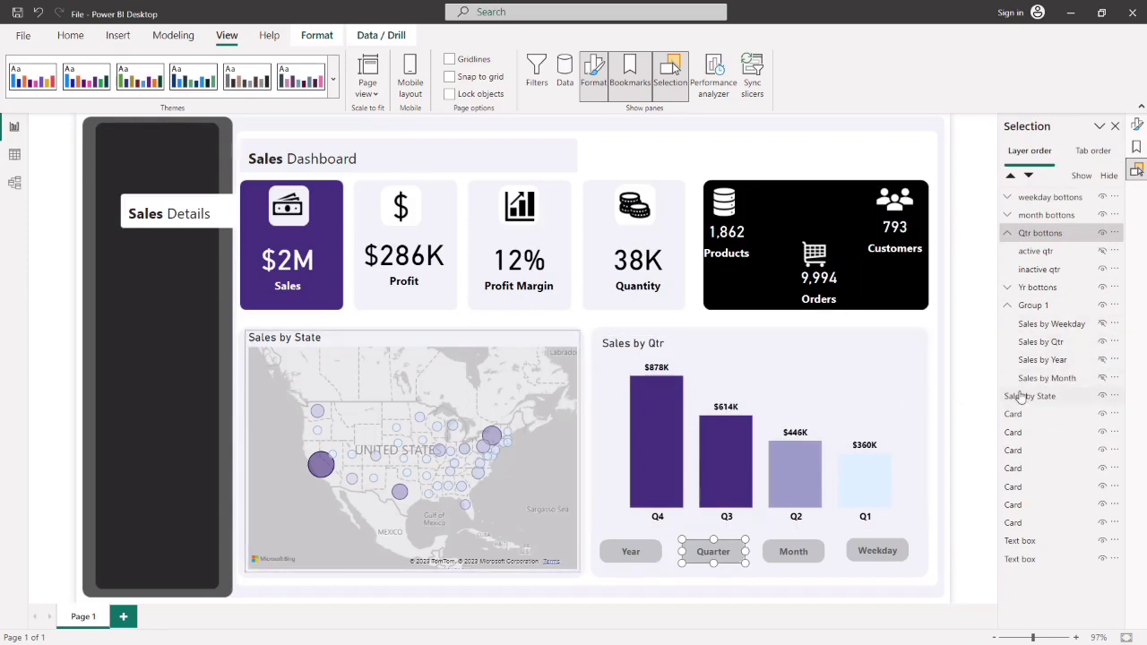
click(1045, 345)
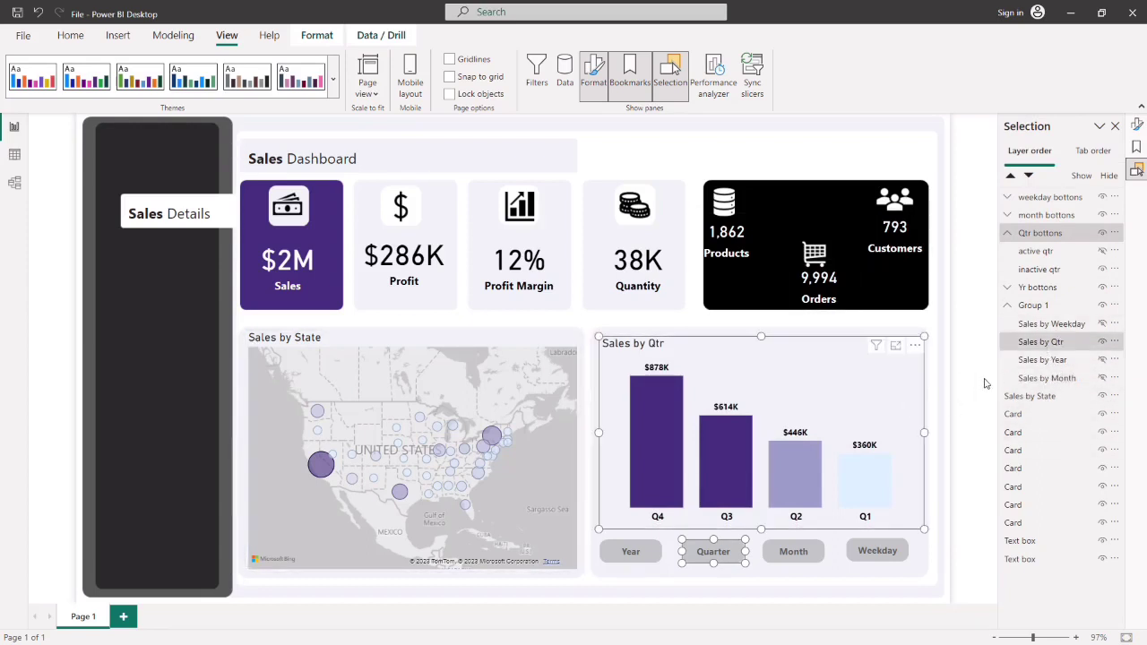
ctrl+click(1057, 233)
click(1104, 269)
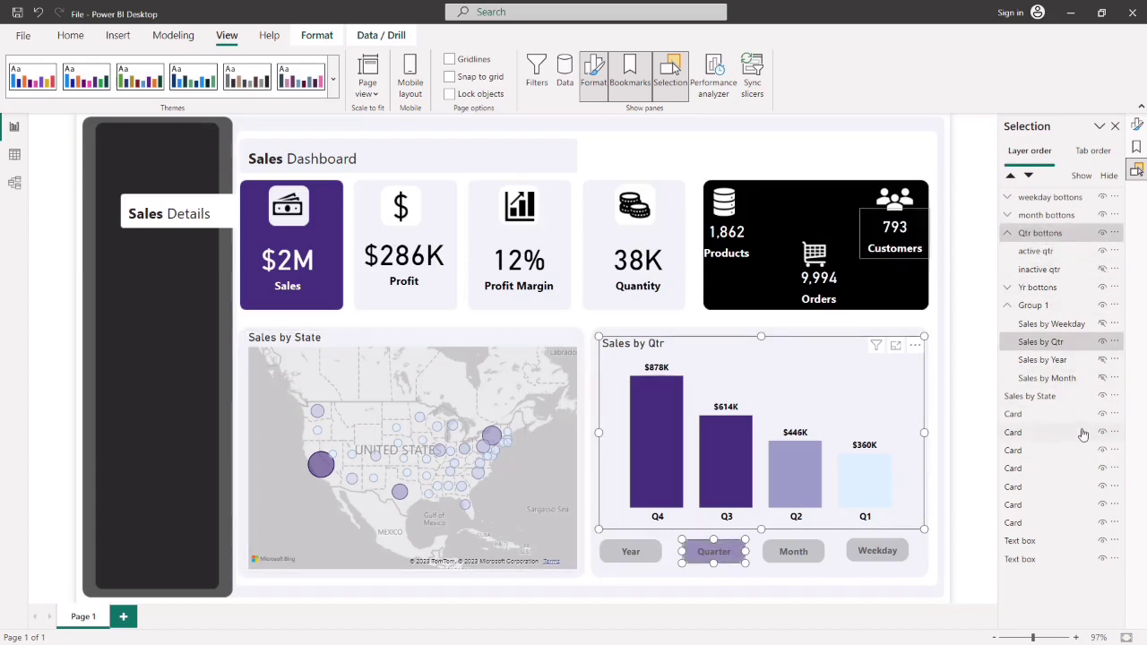
- Add a bookmark of the current quarter chart view named "active sales qtr"
click(1137, 149)
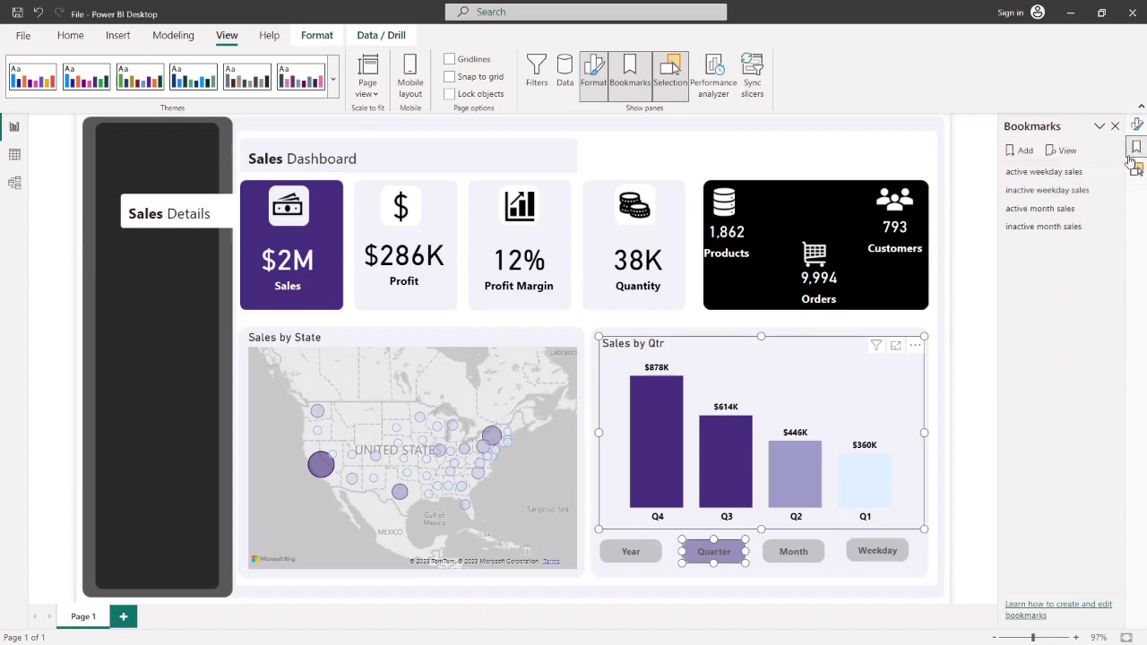
click(1027, 152)
double_click(1030, 265)
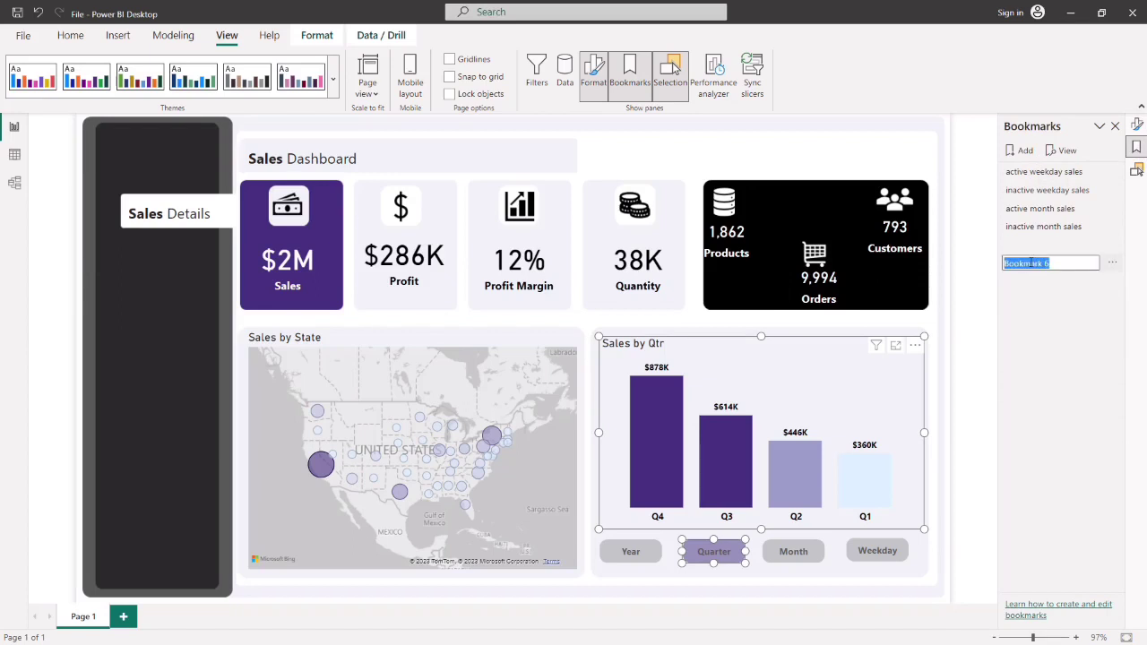
key(BackSpace)
key(Return)
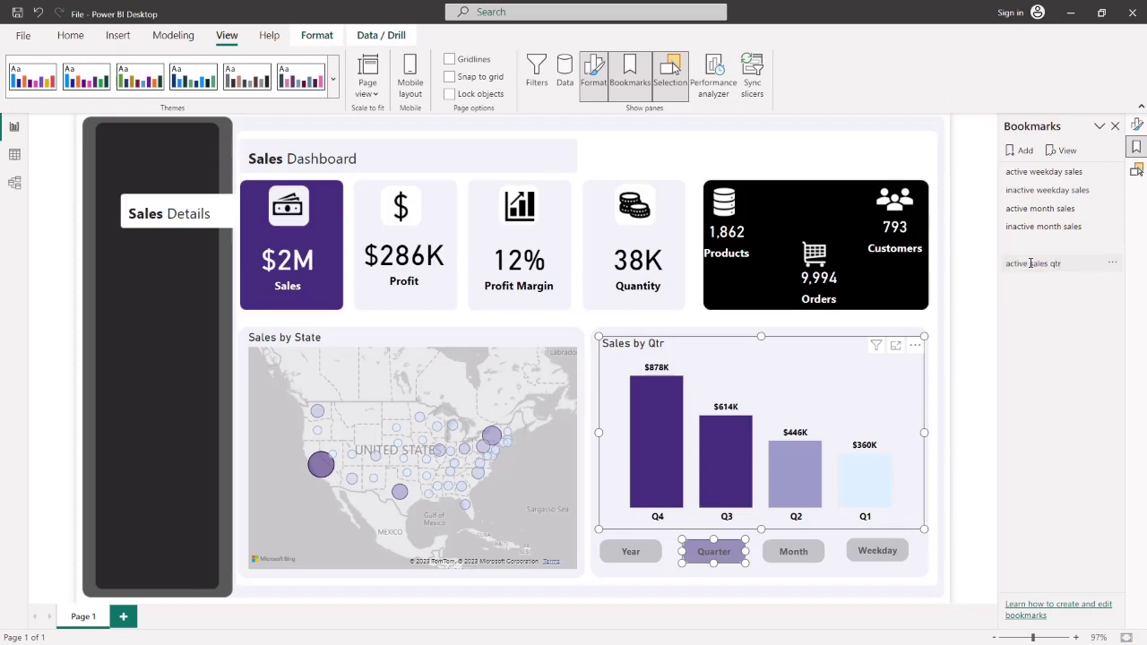
- Exclude Data from the "active sales qtr" bookmark and update it to the current view
click(1113, 265)
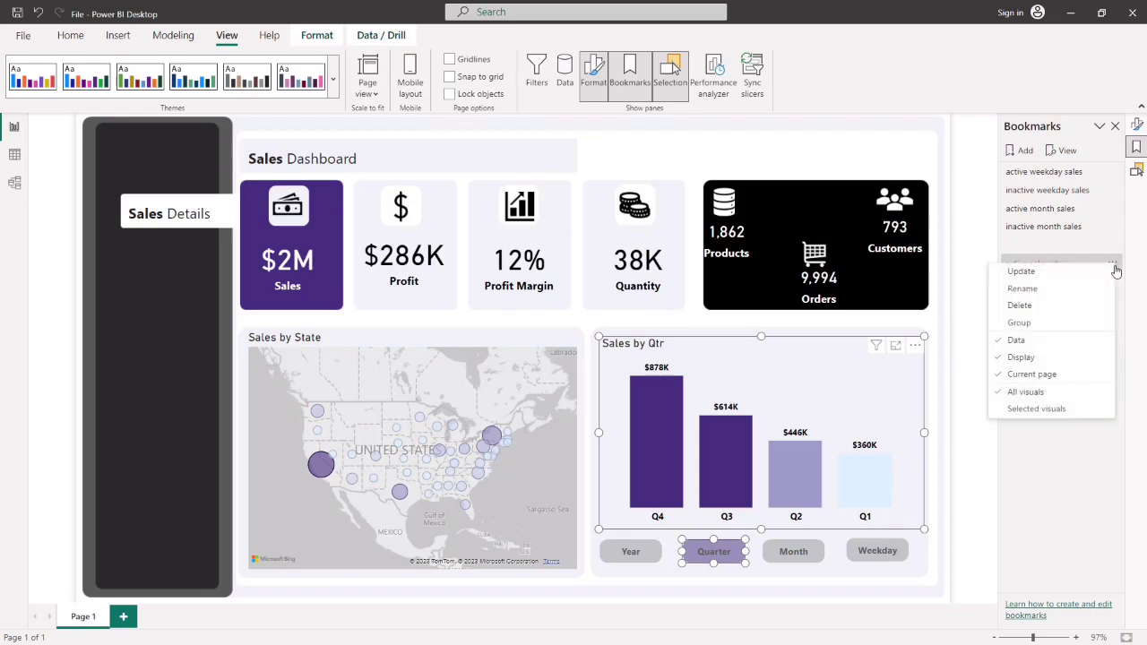
click(1024, 343)
click(1112, 266)
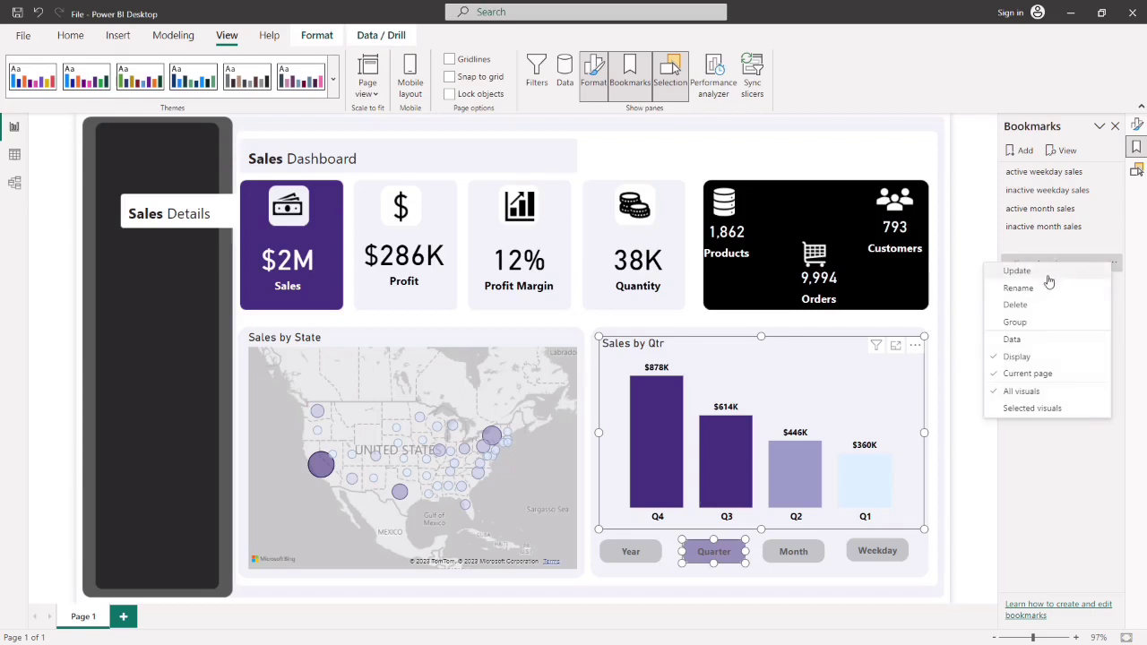
click(1045, 277)
- Delete the blank-named bookmark above "active sales qtr"
click(1108, 247)
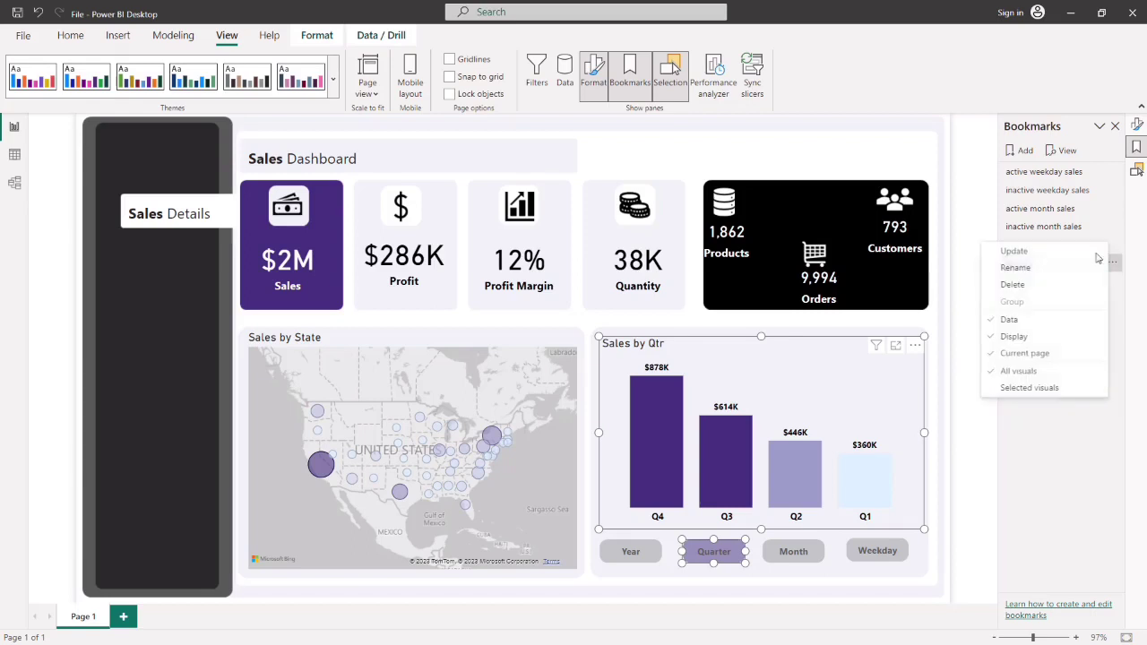
click(1018, 286)
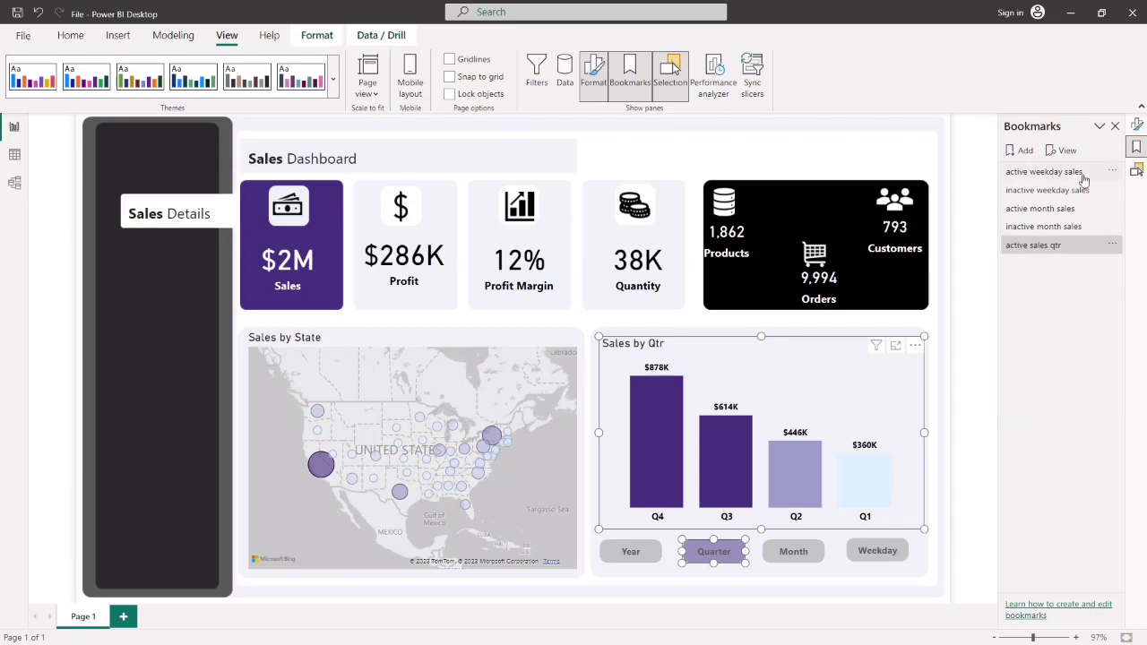
- Hide the Sales by Qtr chart and replace the active qtr button with the inactive qtr button
click(1137, 172)
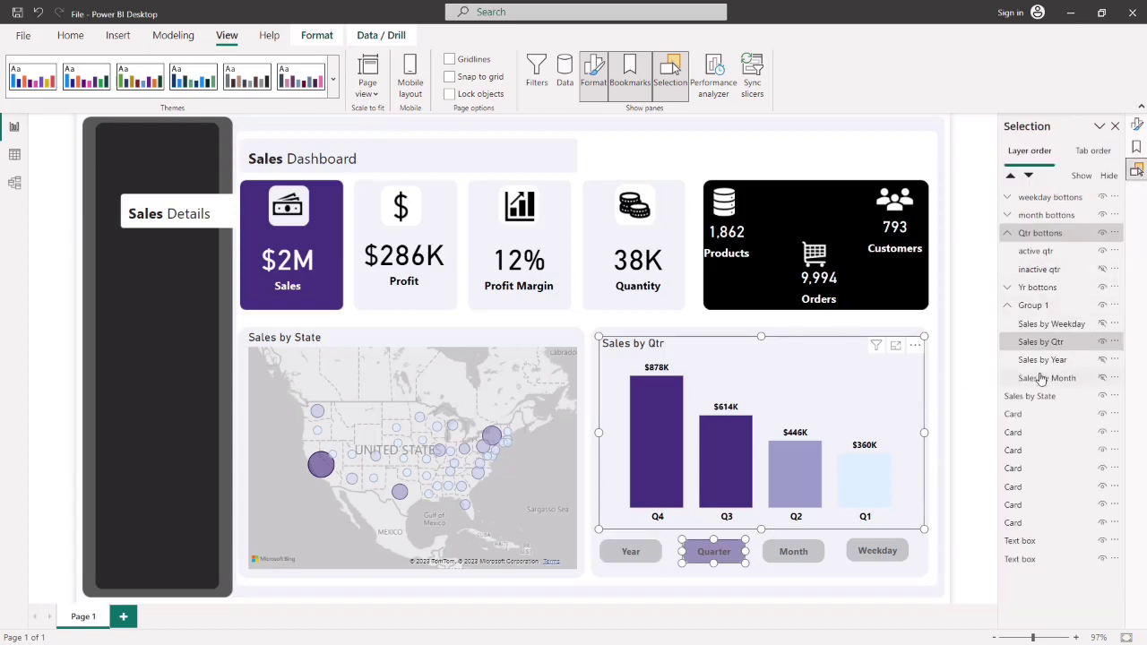
click(1103, 344)
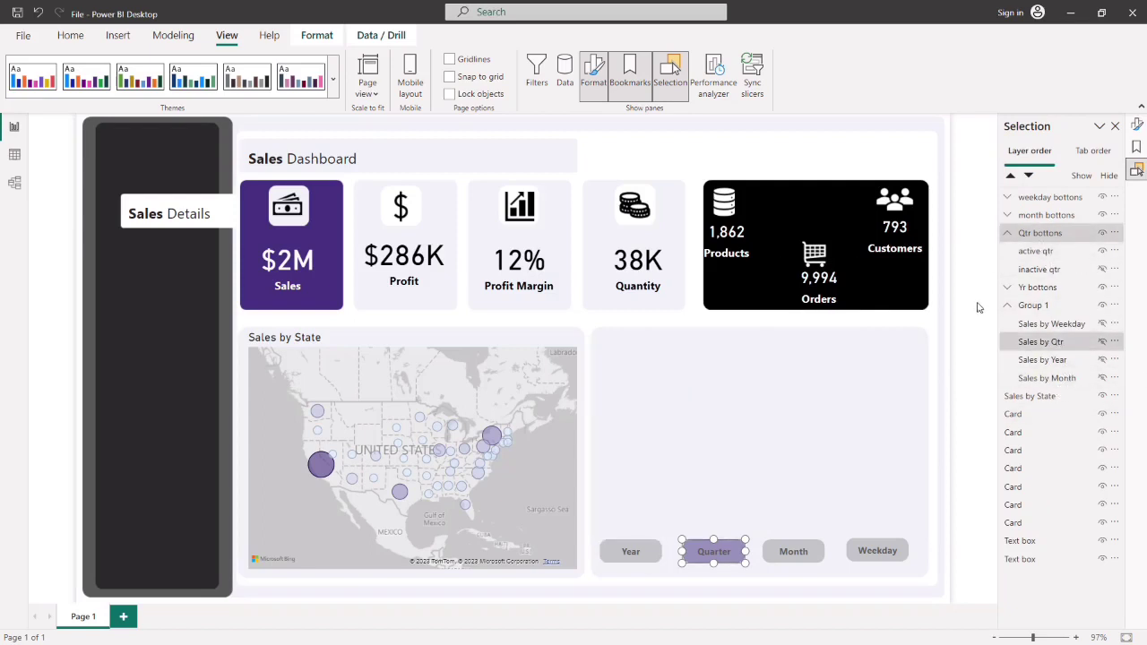
click(1103, 254)
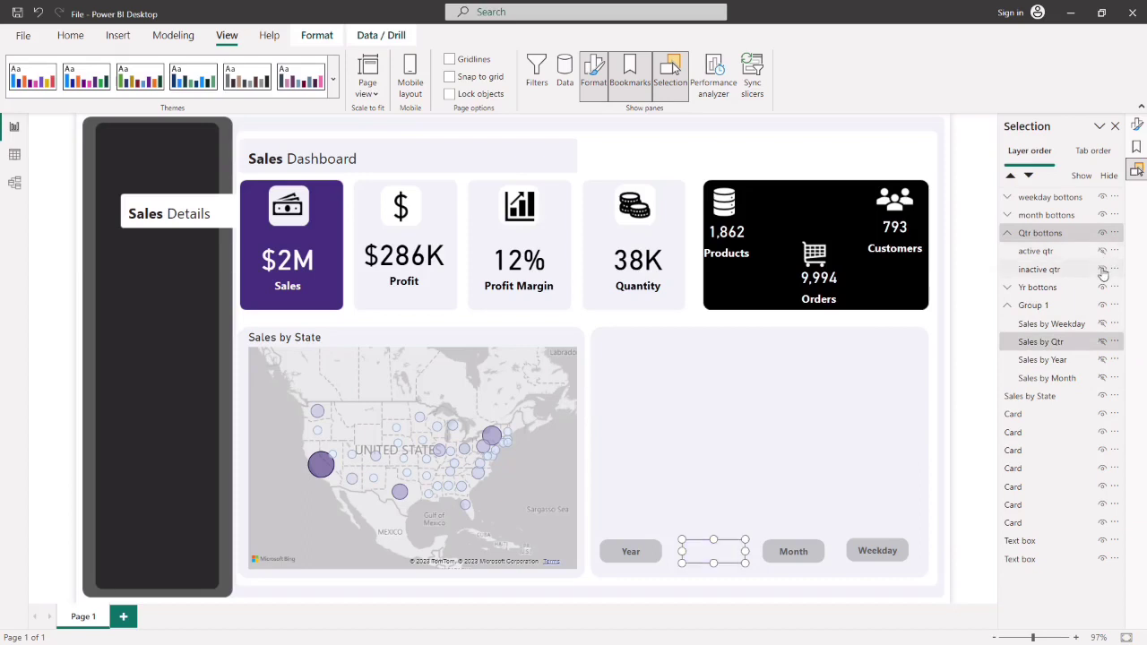
click(1104, 271)
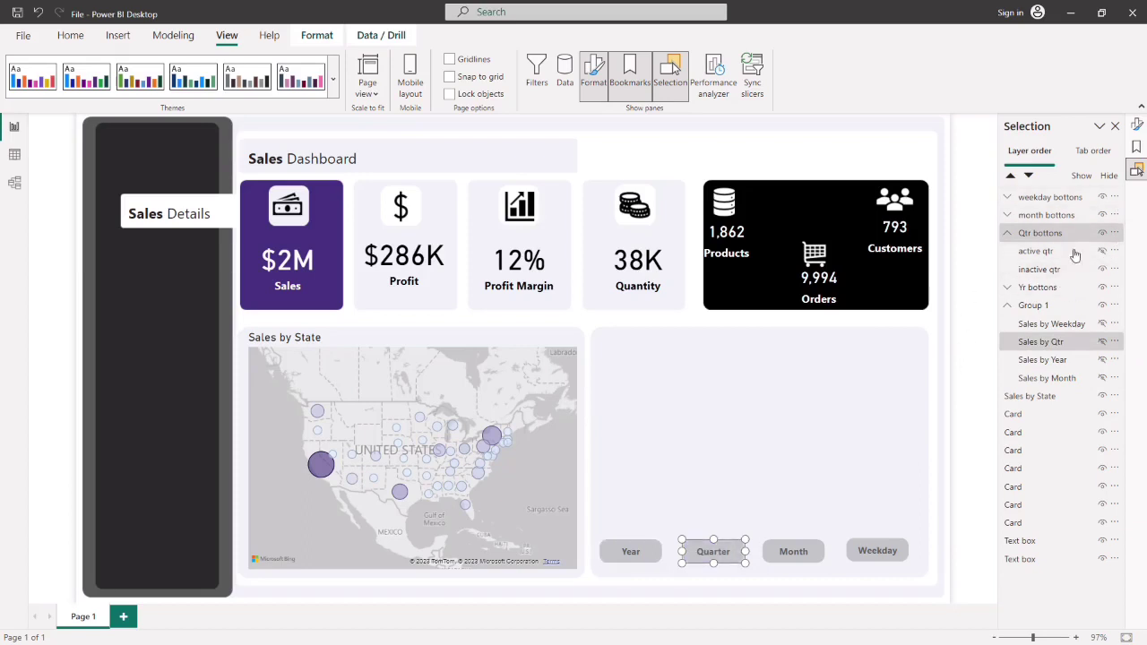
- Add a bookmark of the hidden quarter chart state named "inactive sales qtr"
click(1137, 147)
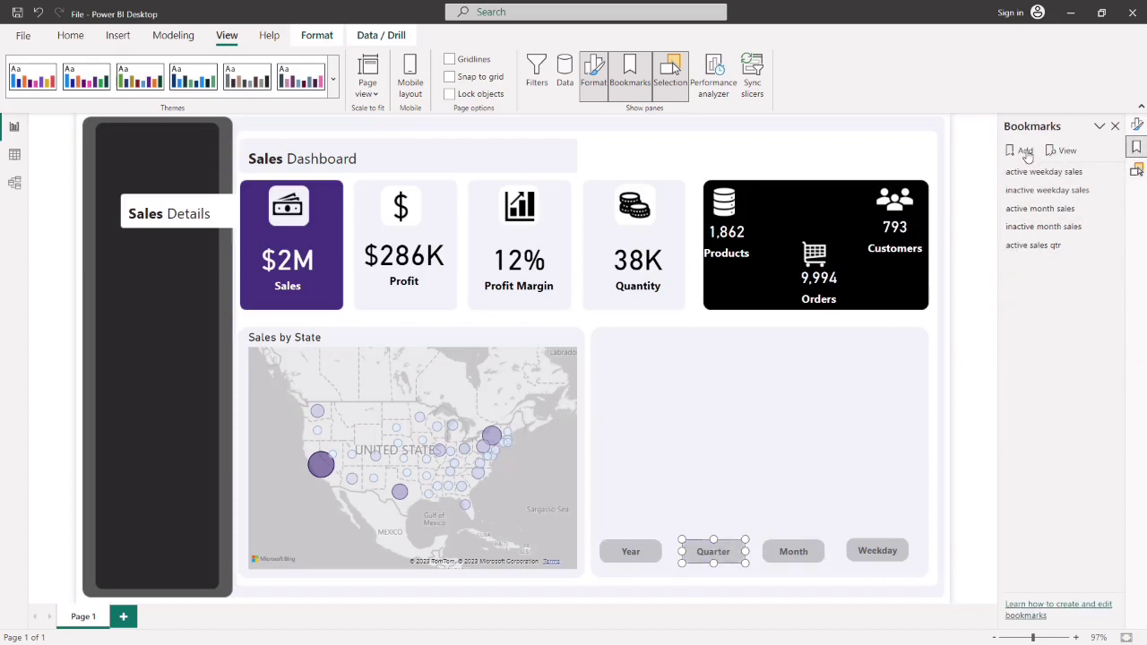
click(1023, 151)
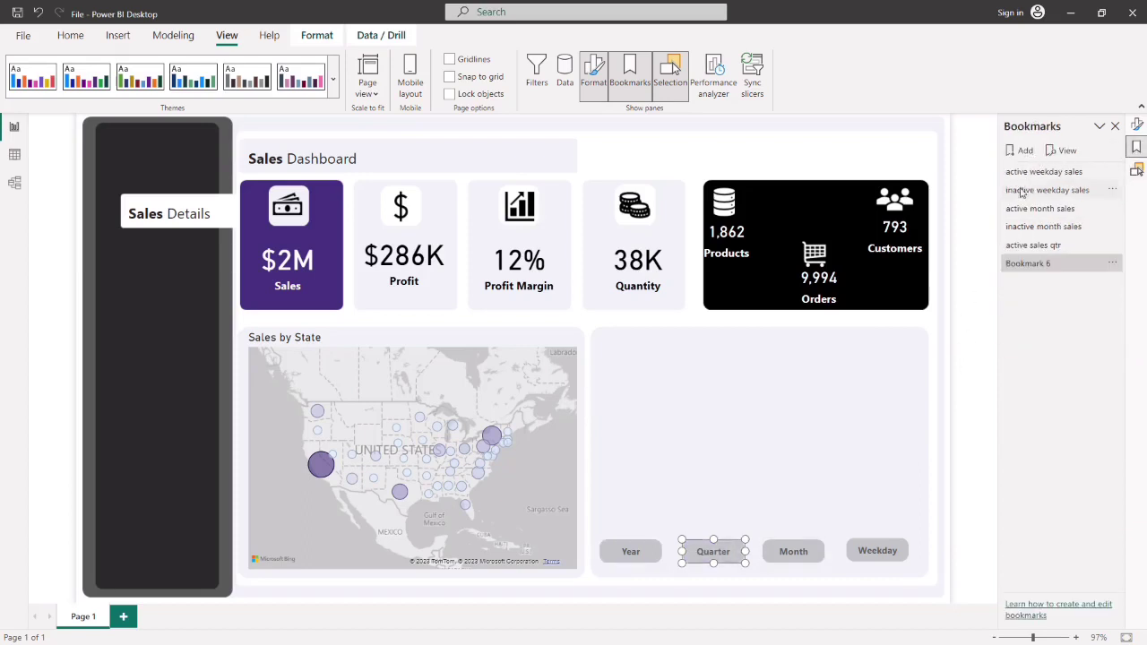
double_click(1017, 264)
key(BackSpace)
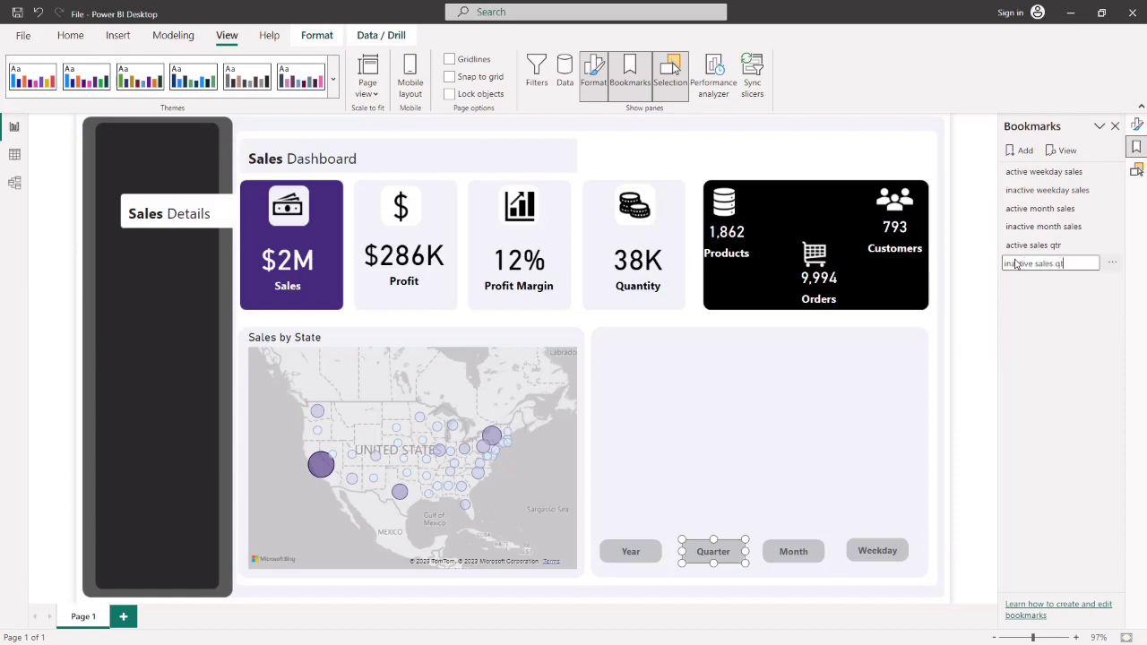
key(Return)
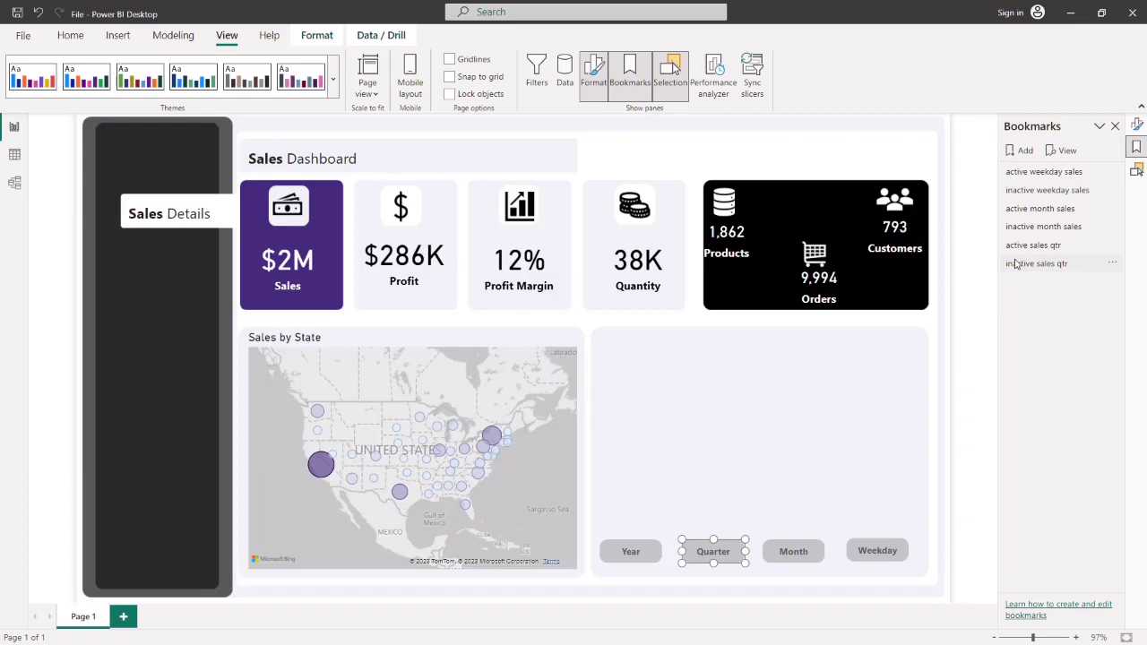
- Exclude Data from the "inactive sales qtr" bookmark and update it to the current view
click(1112, 264)
click(1013, 340)
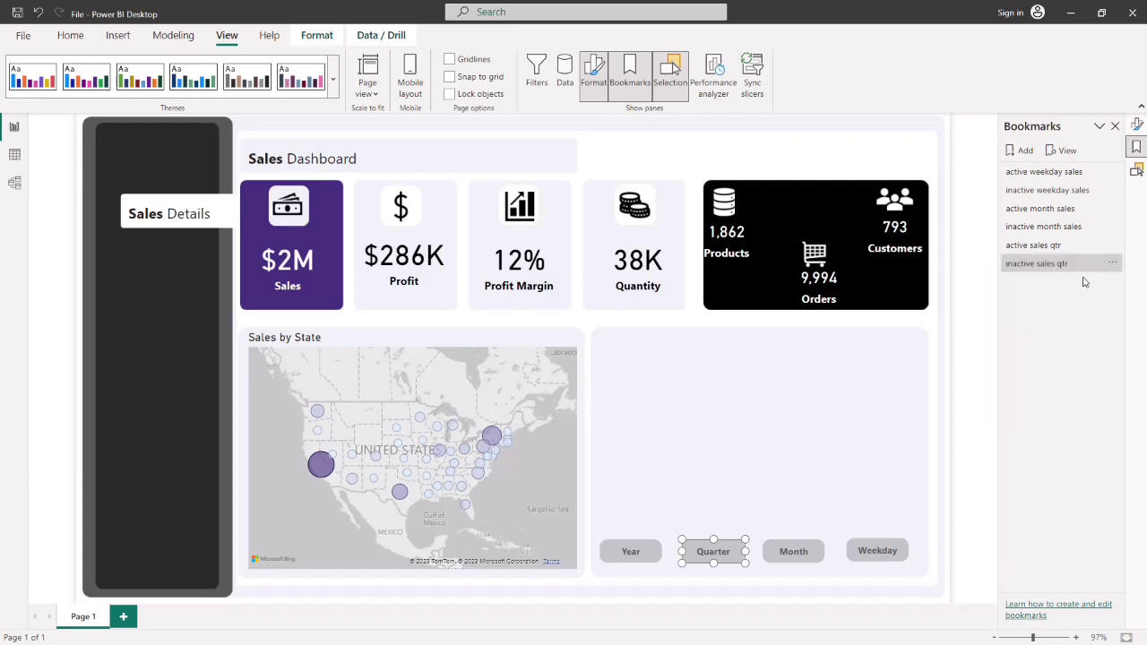
click(1112, 264)
click(1018, 270)
- Clear the quarter selection, then show and select the Sales by Year chart
click(1137, 169)
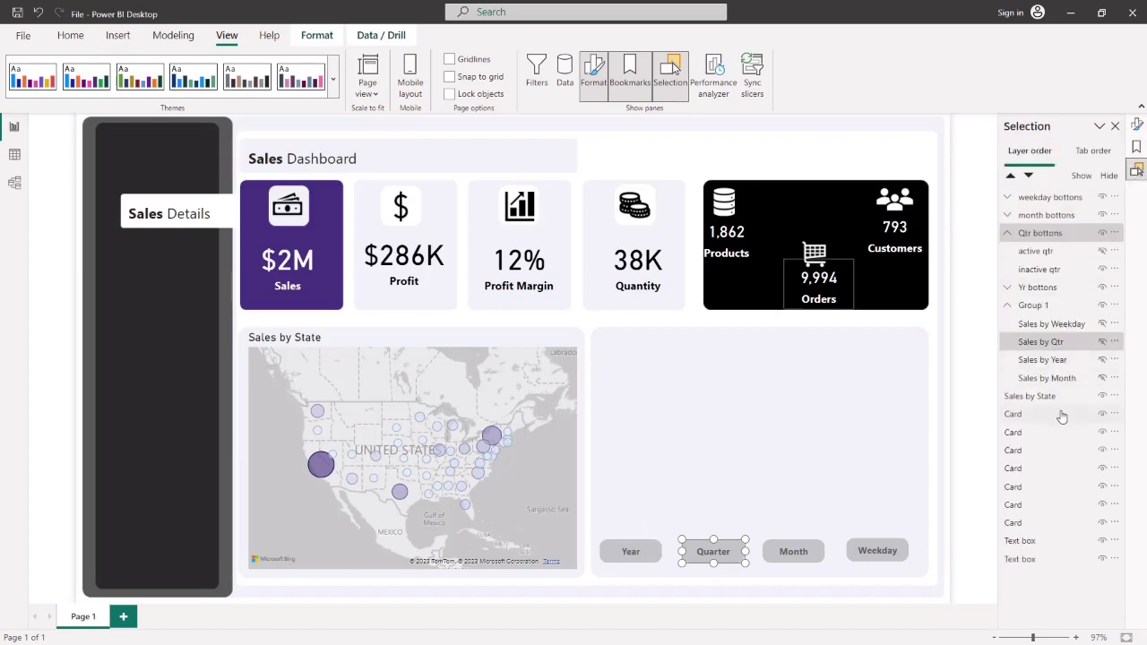
click(1070, 343)
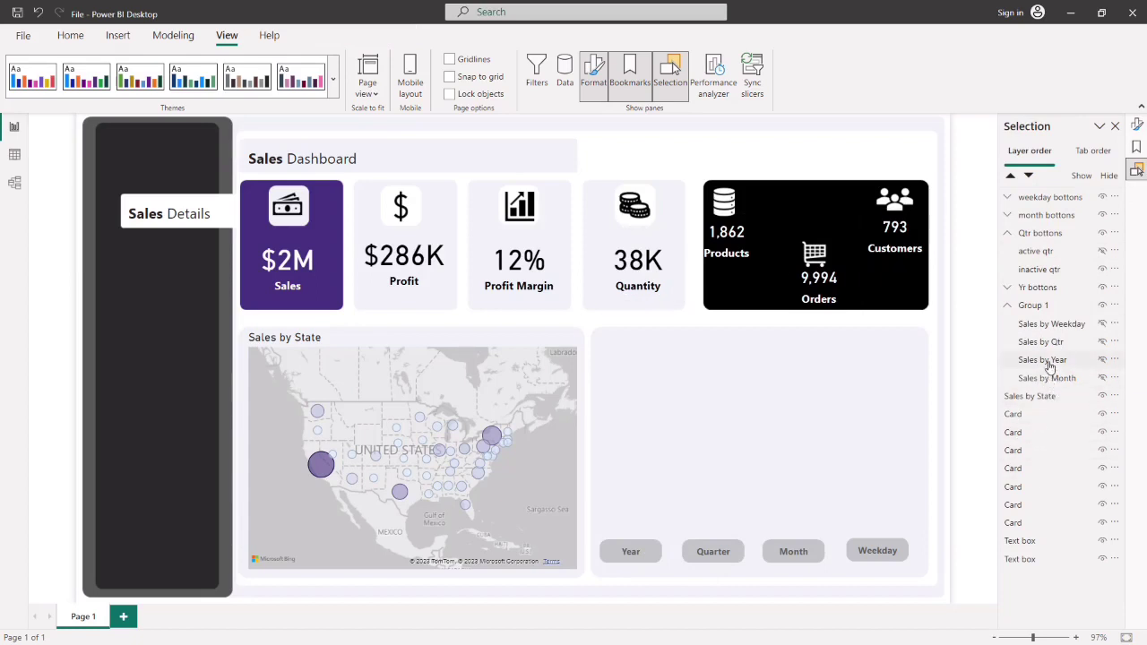
click(1103, 359)
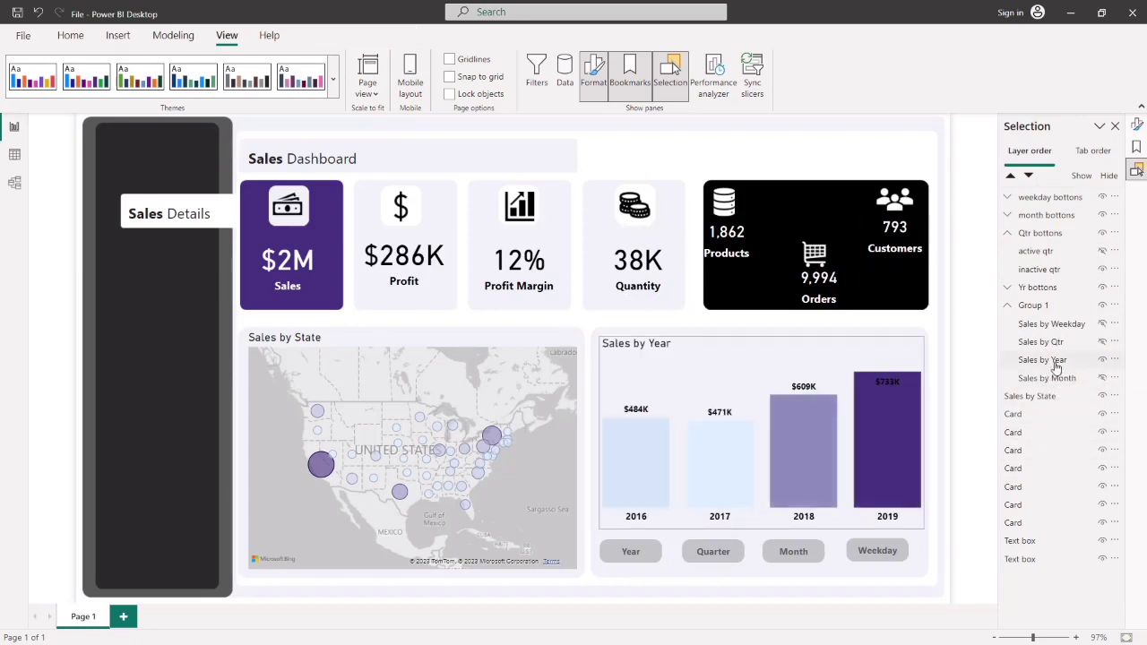
click(1004, 360)
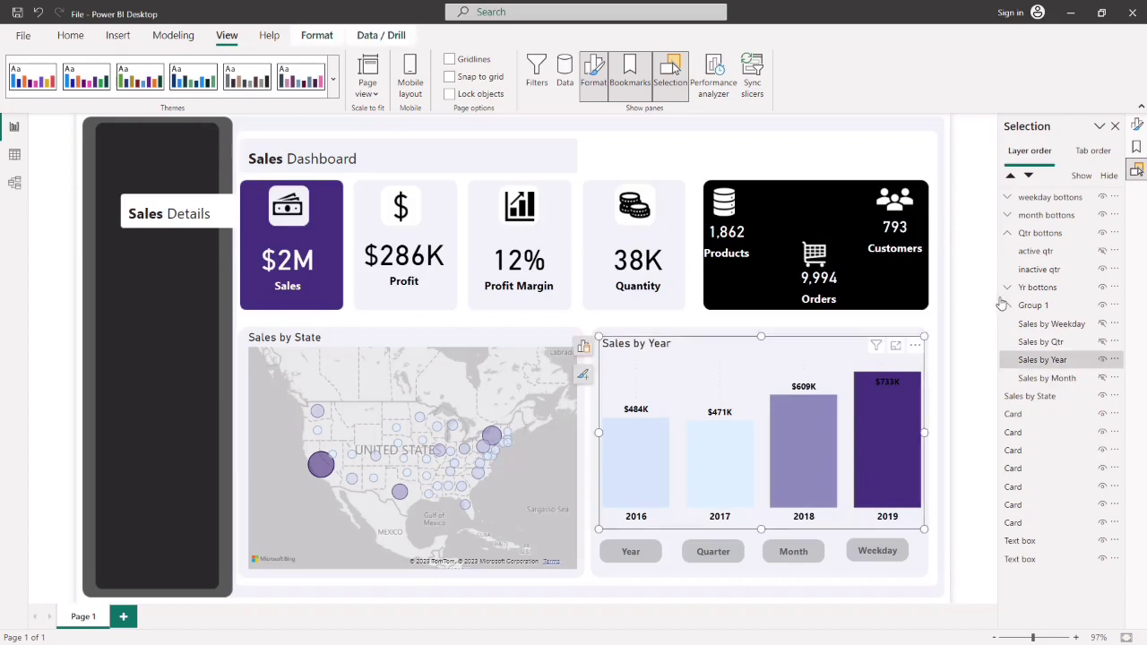
- In the Yr bottons group, hide the inactive yr button and show the active yr button
click(1008, 233)
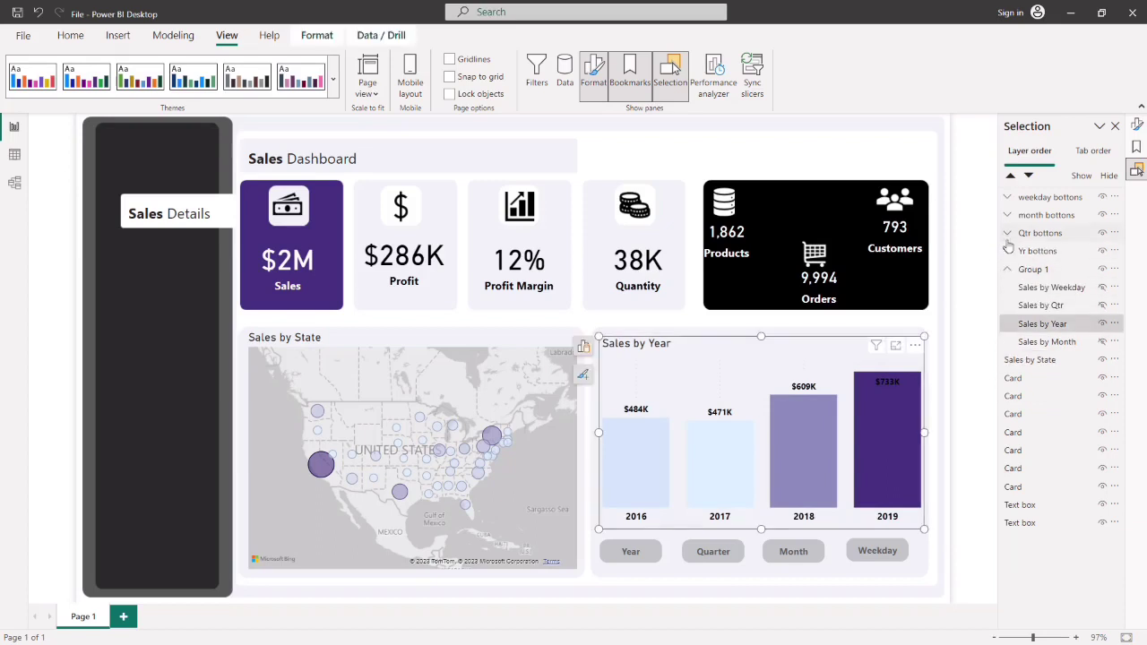
click(1007, 252)
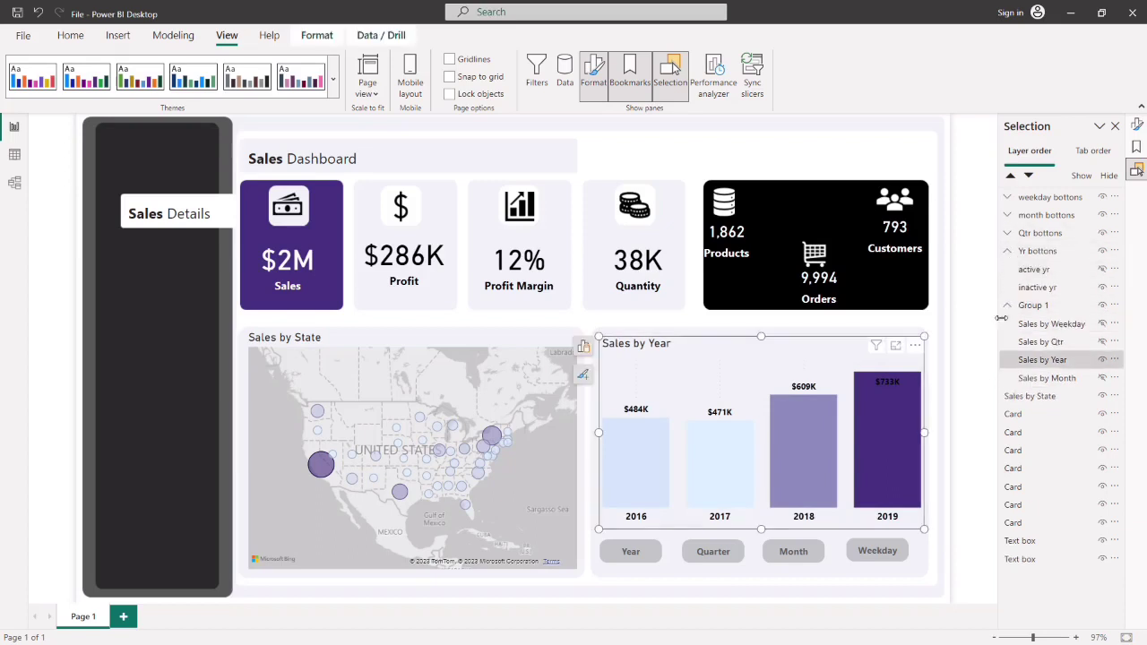
click(1060, 361)
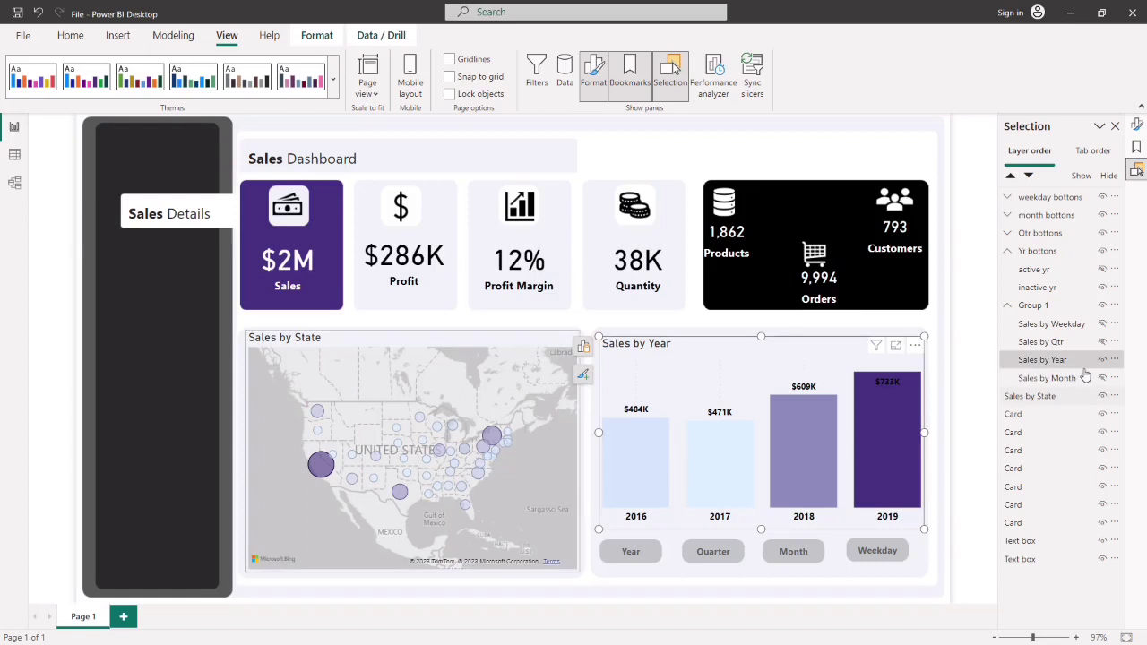
click(1102, 287)
click(1102, 270)
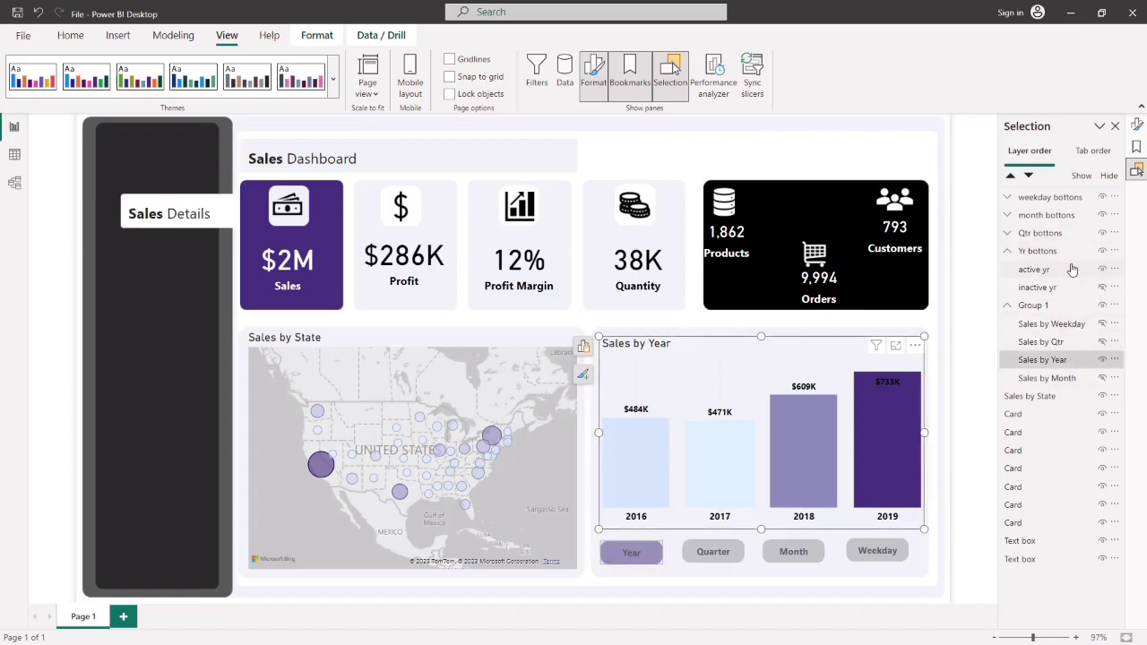
- Add a bookmark of the visible year chart and active year button named "active sales yr"
click(1137, 147)
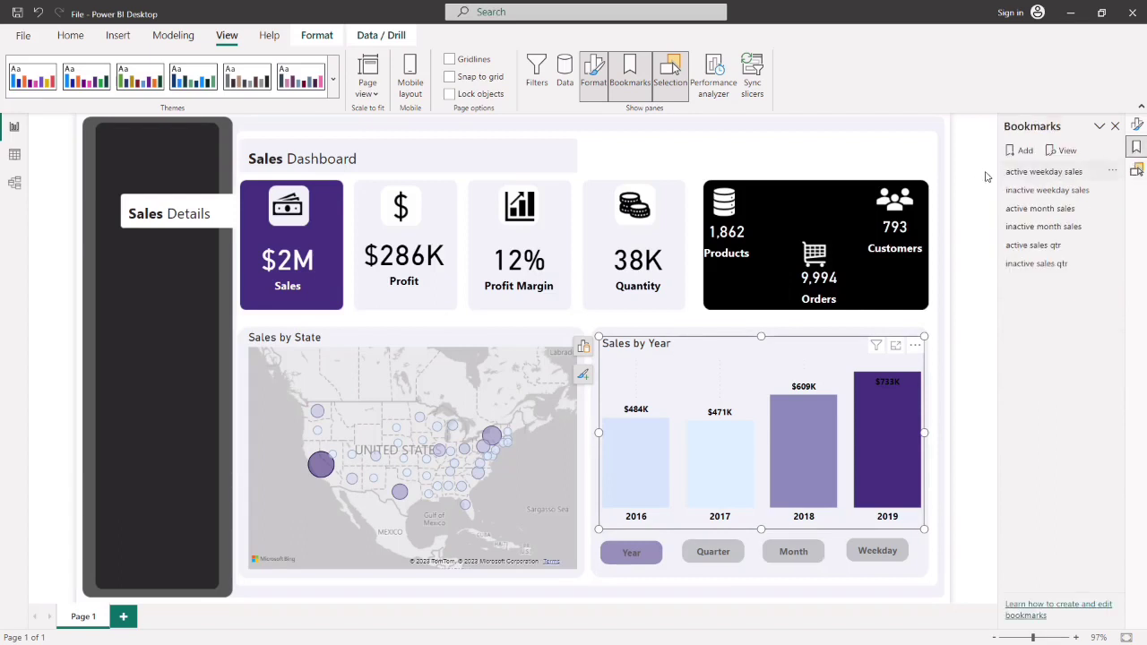
click(1031, 161)
double_click(1034, 281)
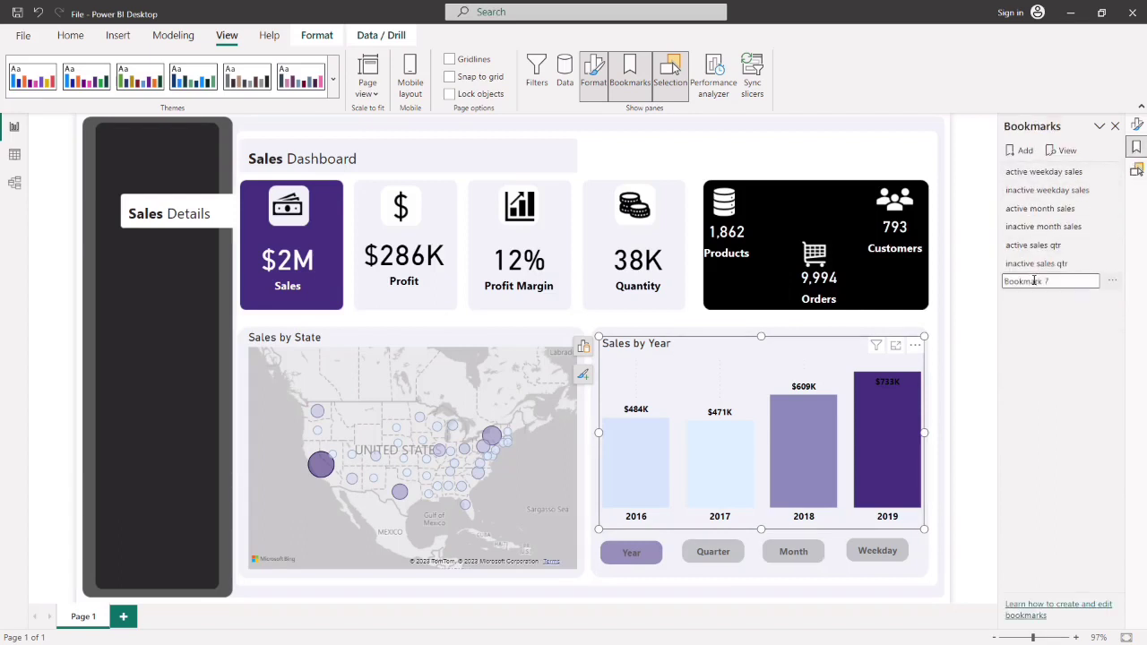
text(active sales yr)
key(Return)
- Exclude Data from the "active sales yr" bookmark and update it to the current view
click(1112, 282)
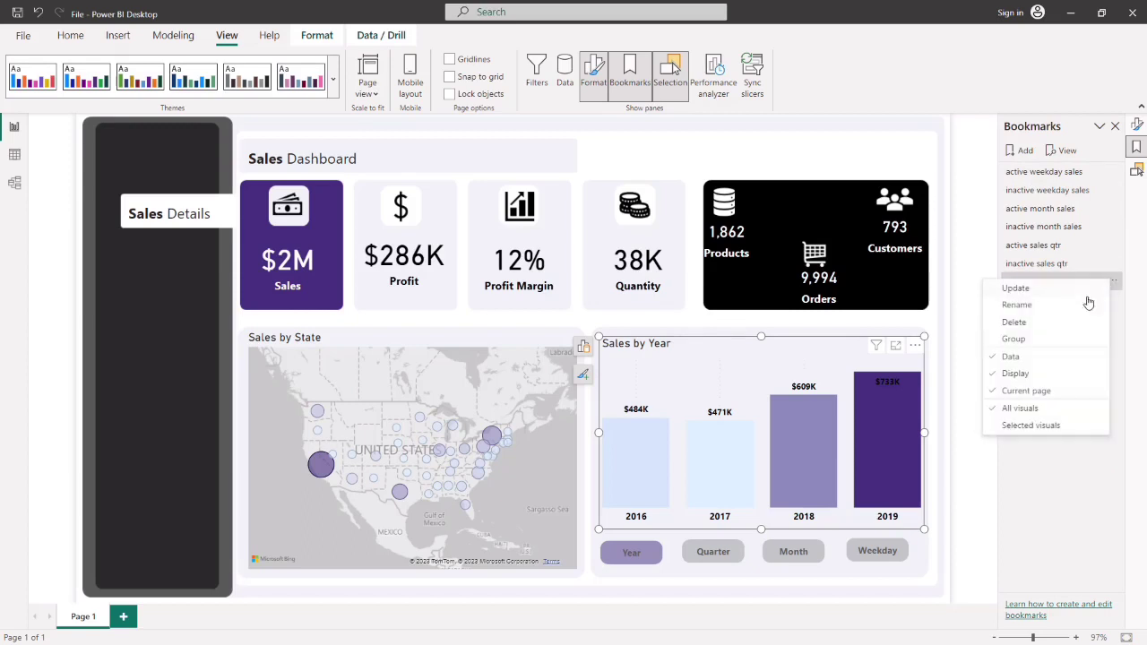
click(1012, 357)
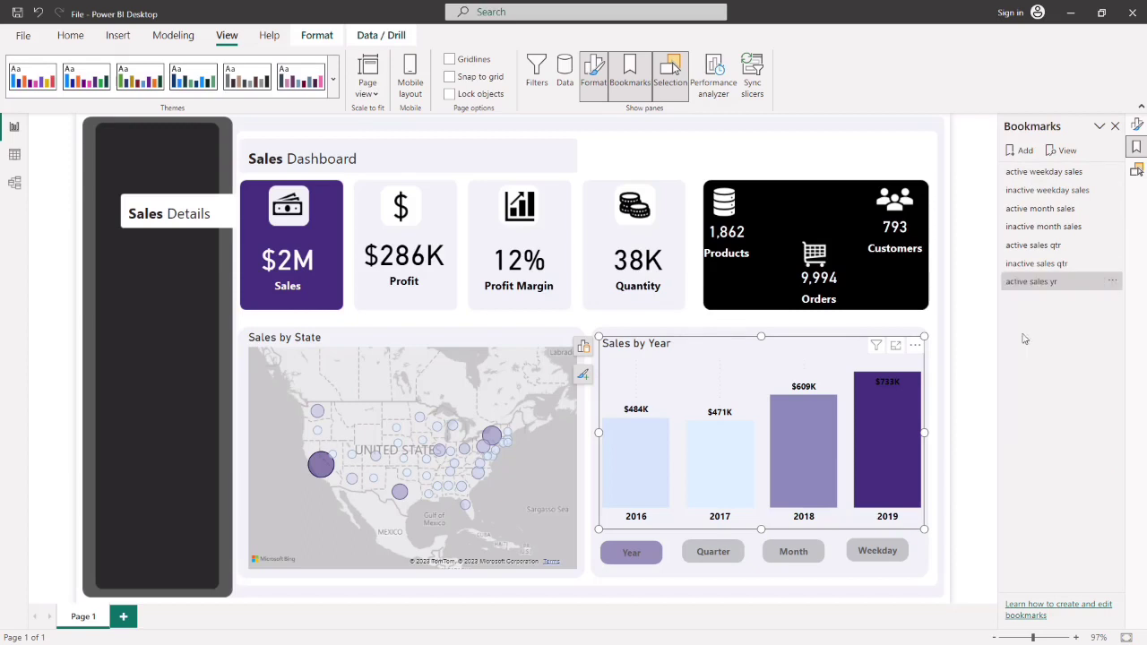
click(1116, 282)
click(1031, 287)
- Hide the Sales by Year chart and select its entry in Group 1
click(1137, 169)
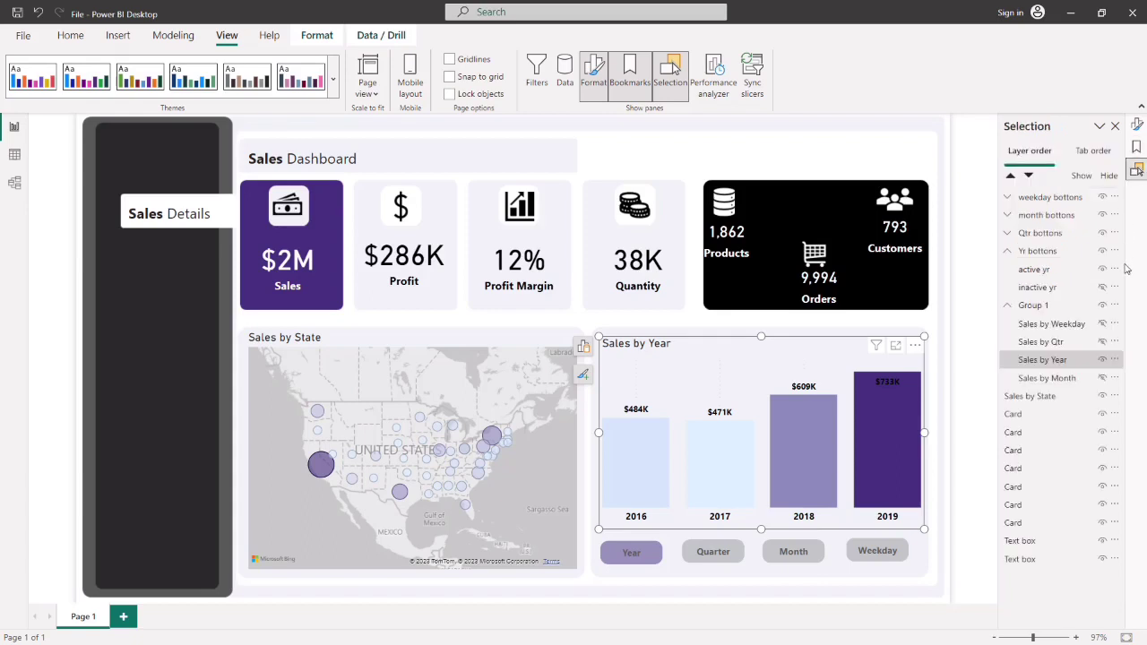
click(1102, 359)
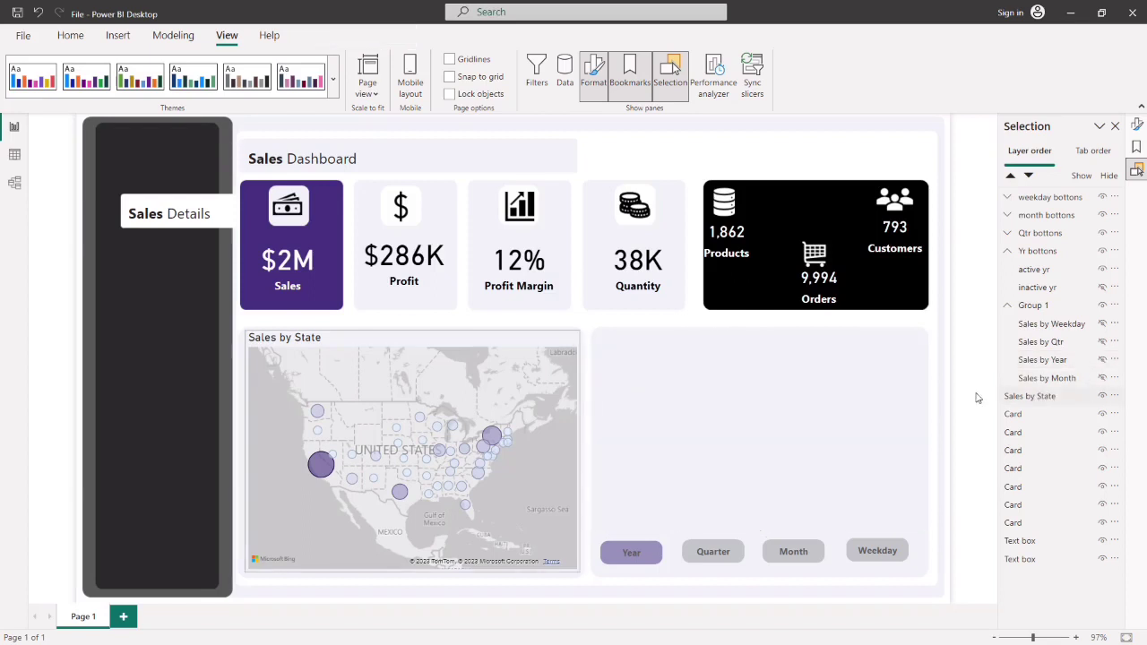
click(1063, 361)
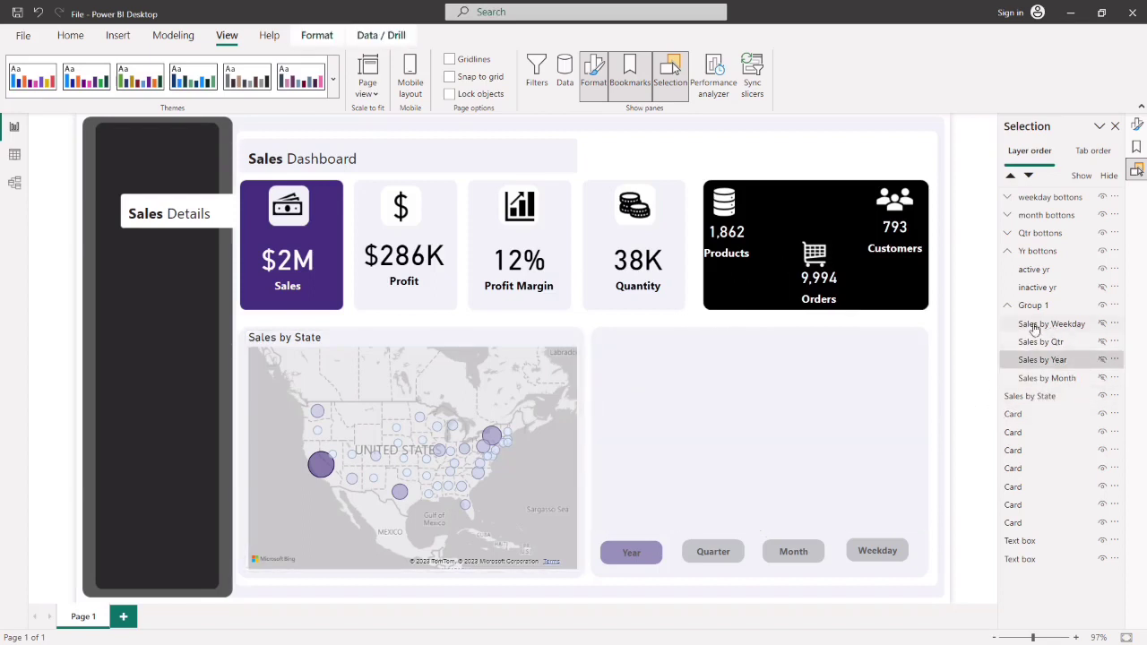
- Swap the active yr button for the inactive yr button and add a bookmark of this view named "inactive sales yr"
click(1103, 269)
click(1103, 287)
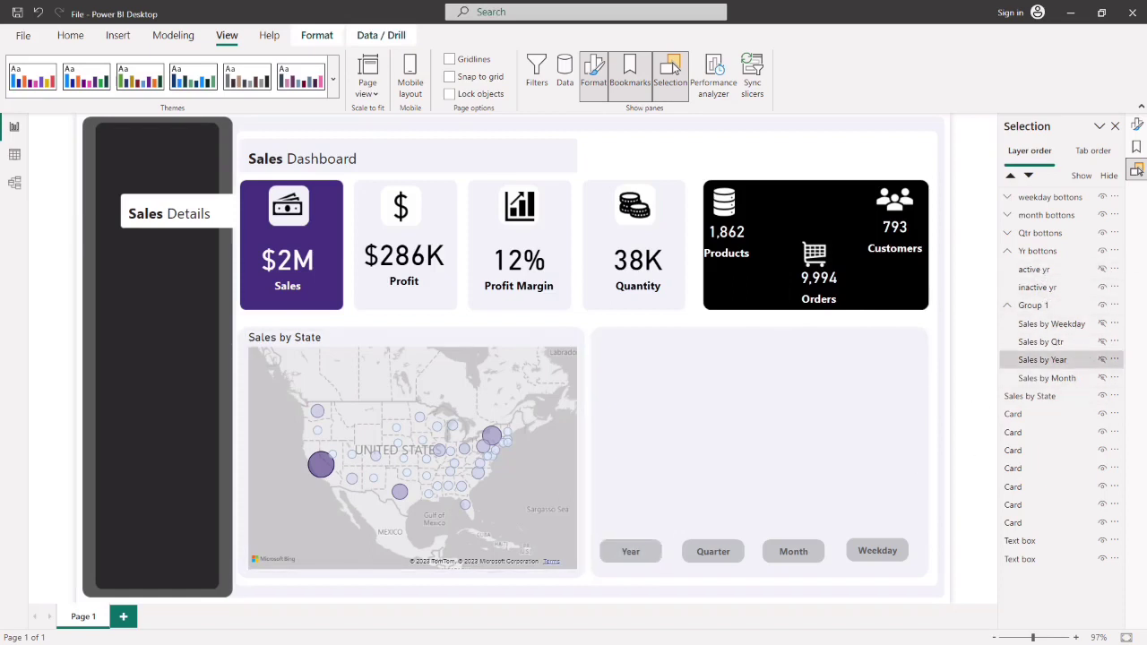
click(1136, 146)
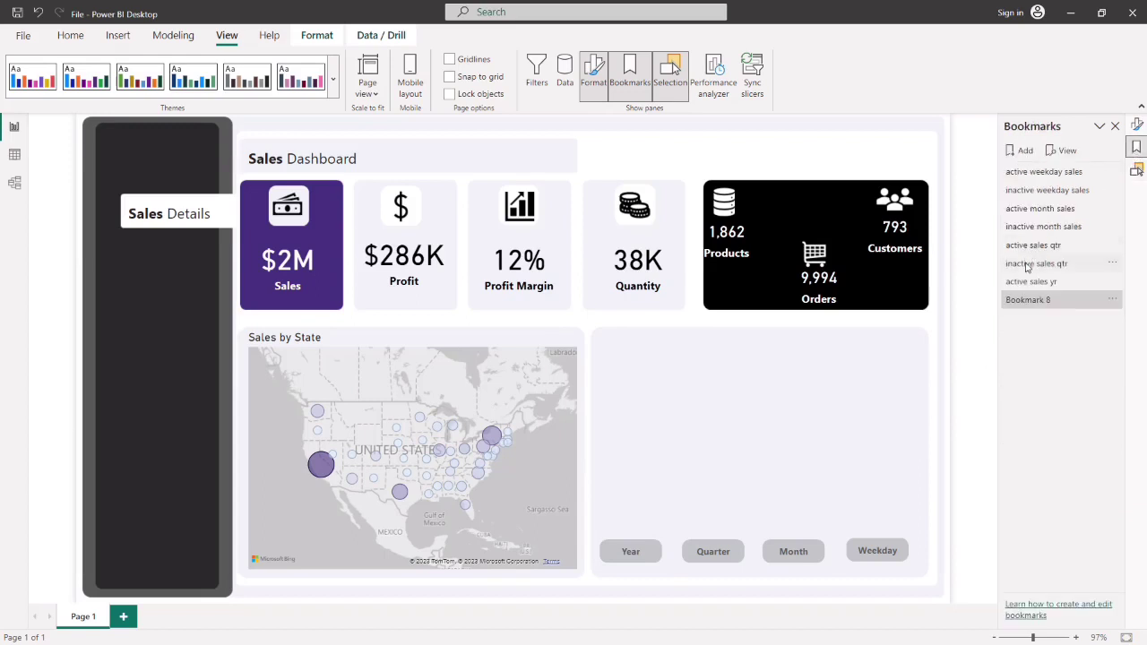
double_click(1026, 299)
key(BackSpace)
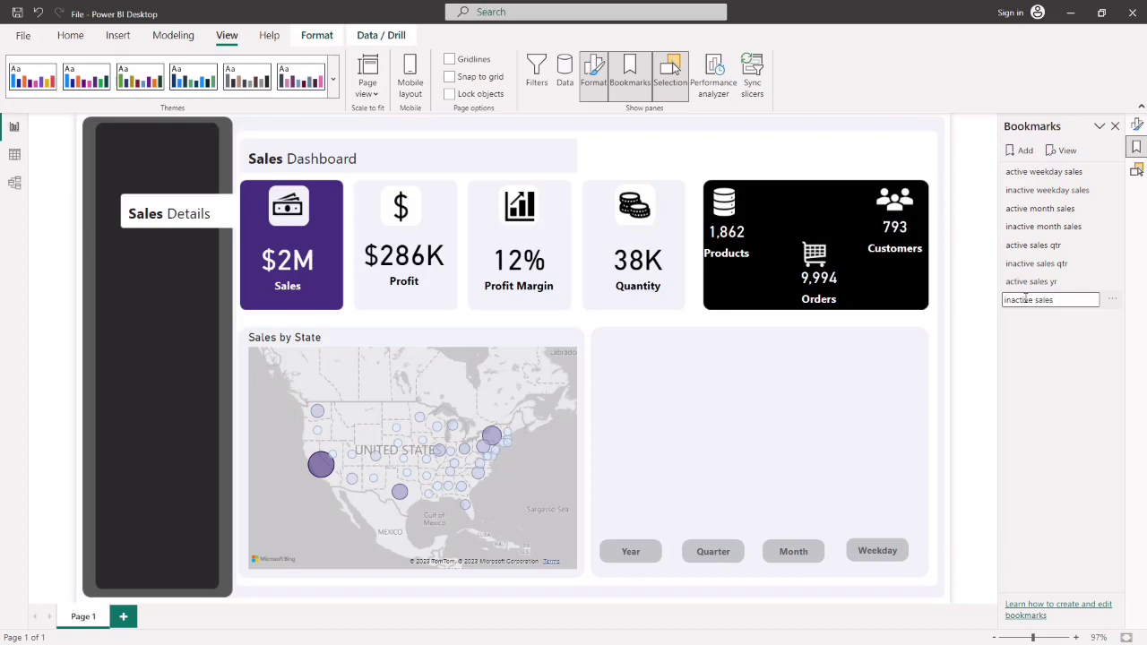
key(Return)
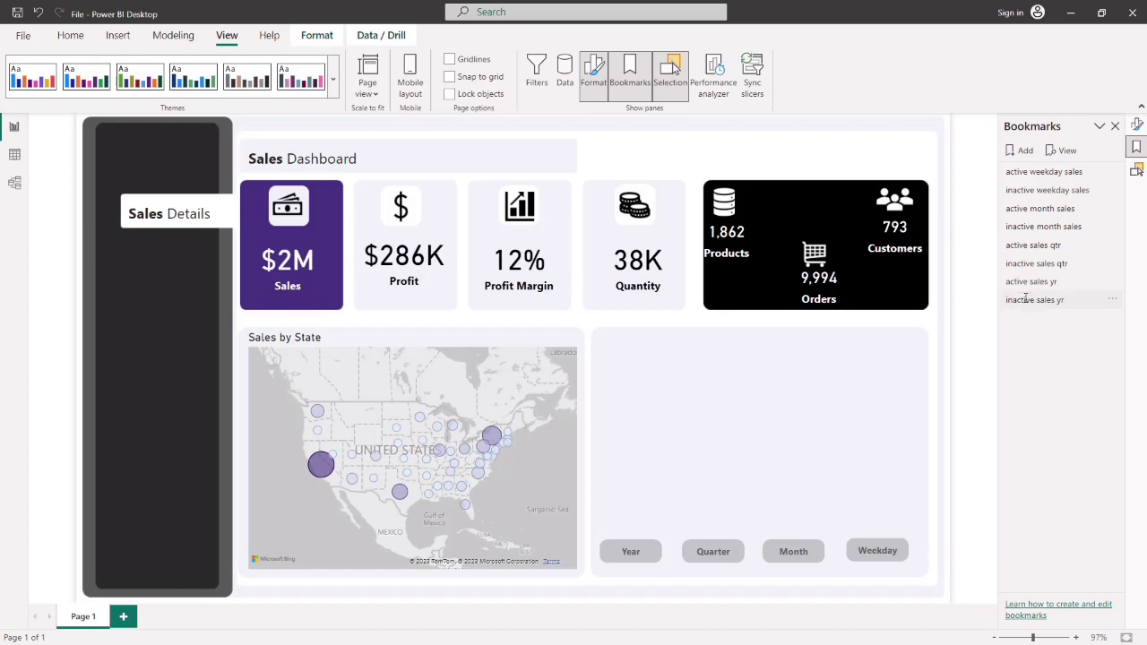
- Exclude Data from the "inactive sales yr" bookmark and update it to the current view
click(1112, 300)
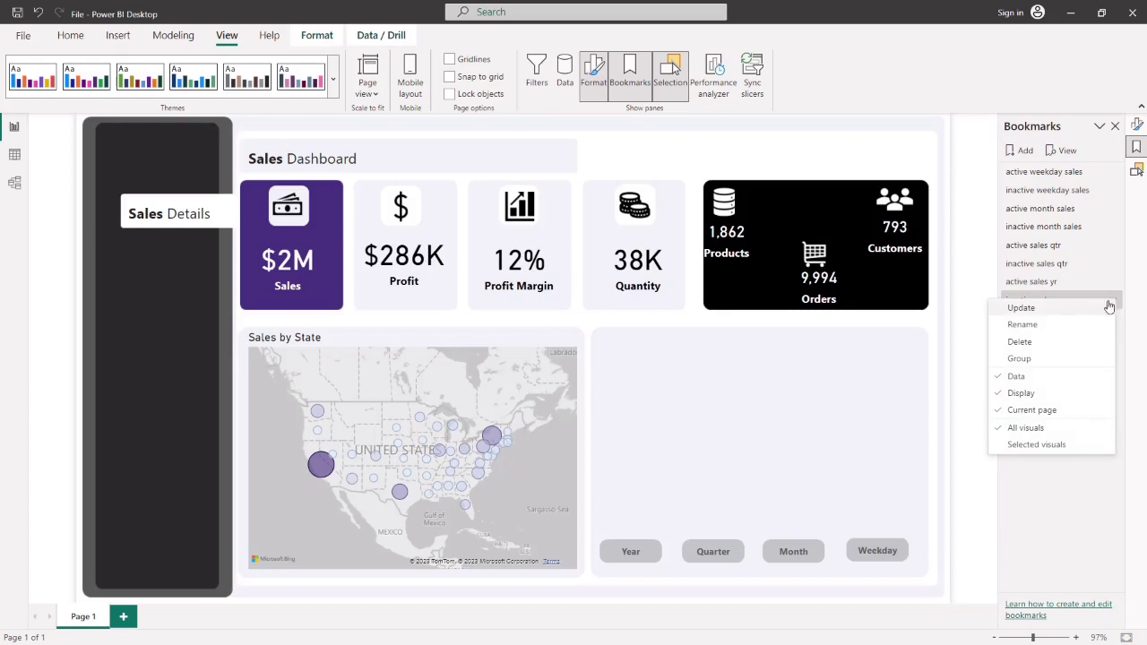
click(1018, 376)
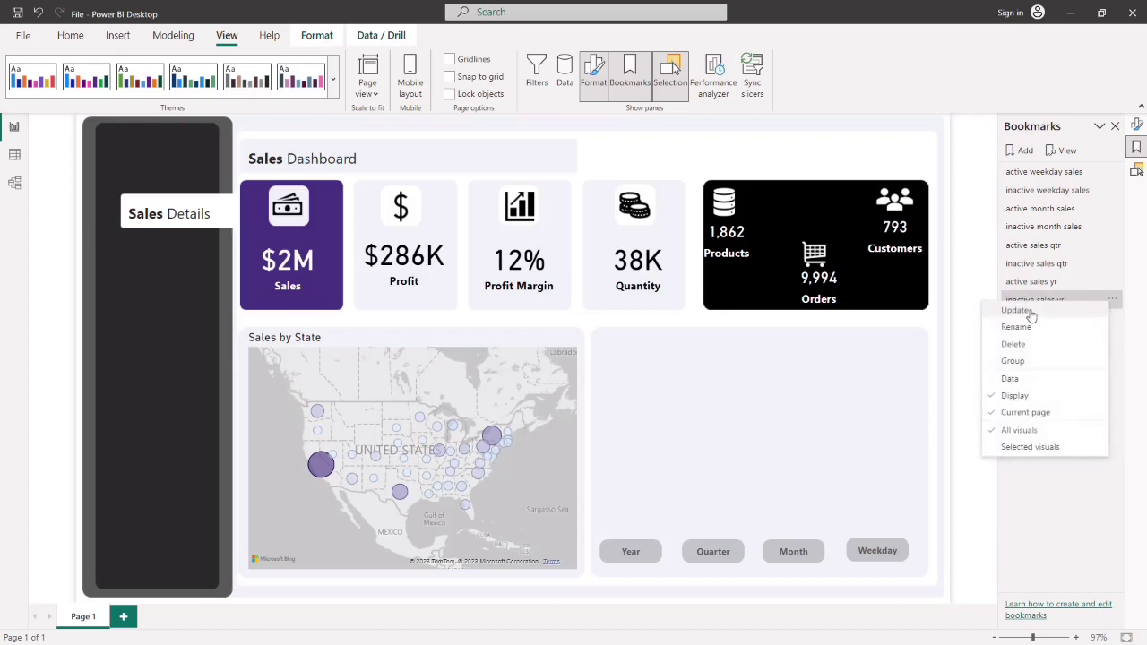
click(1032, 315)
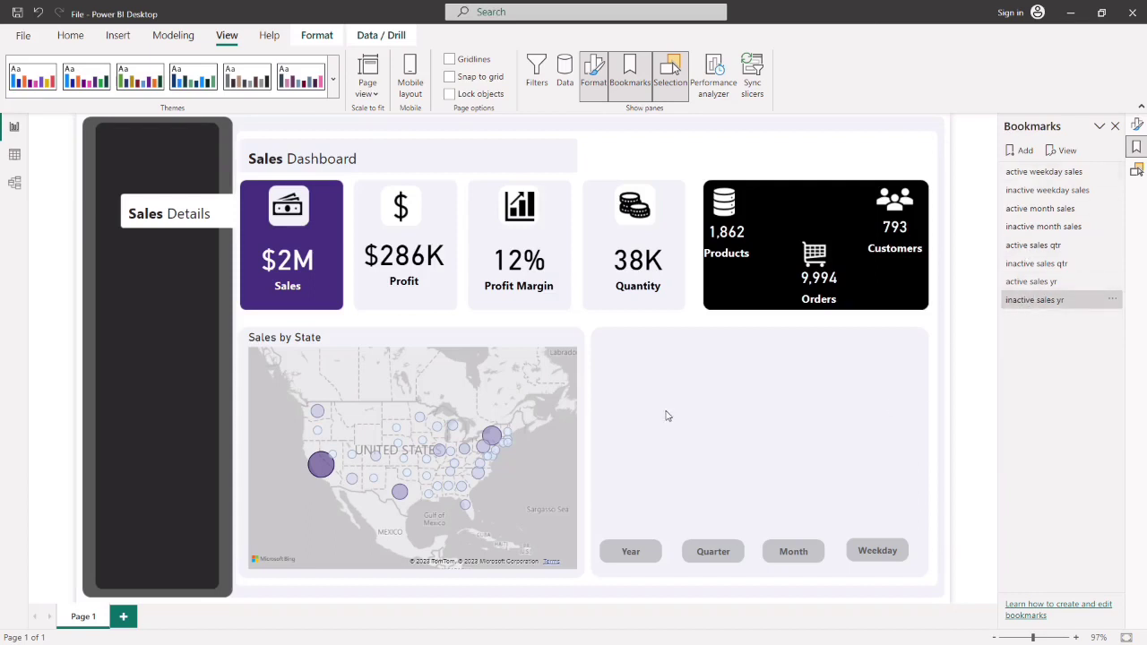
- Check the saved views by applying the active year, active quarter, inactive quarter, active month and active weekday bookmarks in turn
click(1031, 281)
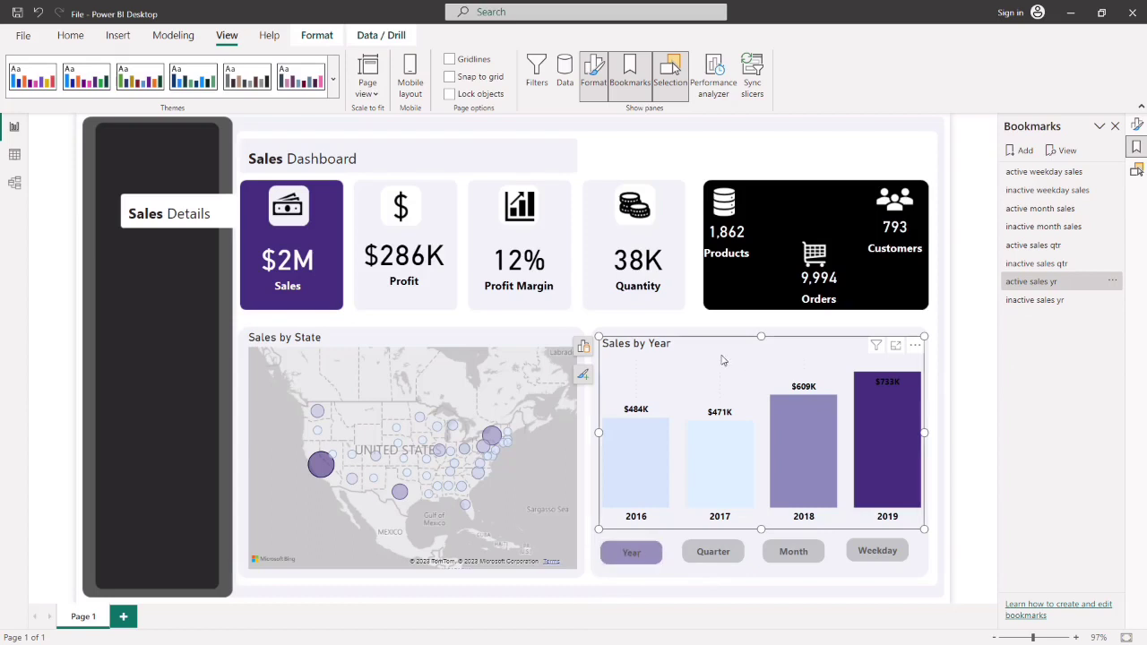
click(1035, 250)
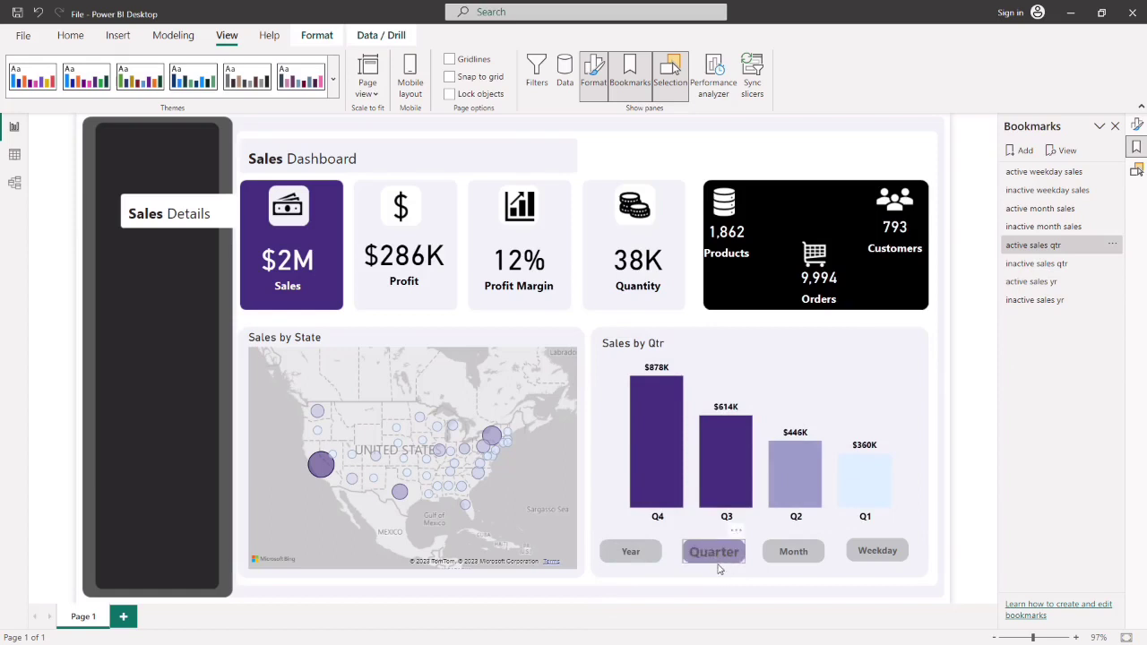
click(1042, 264)
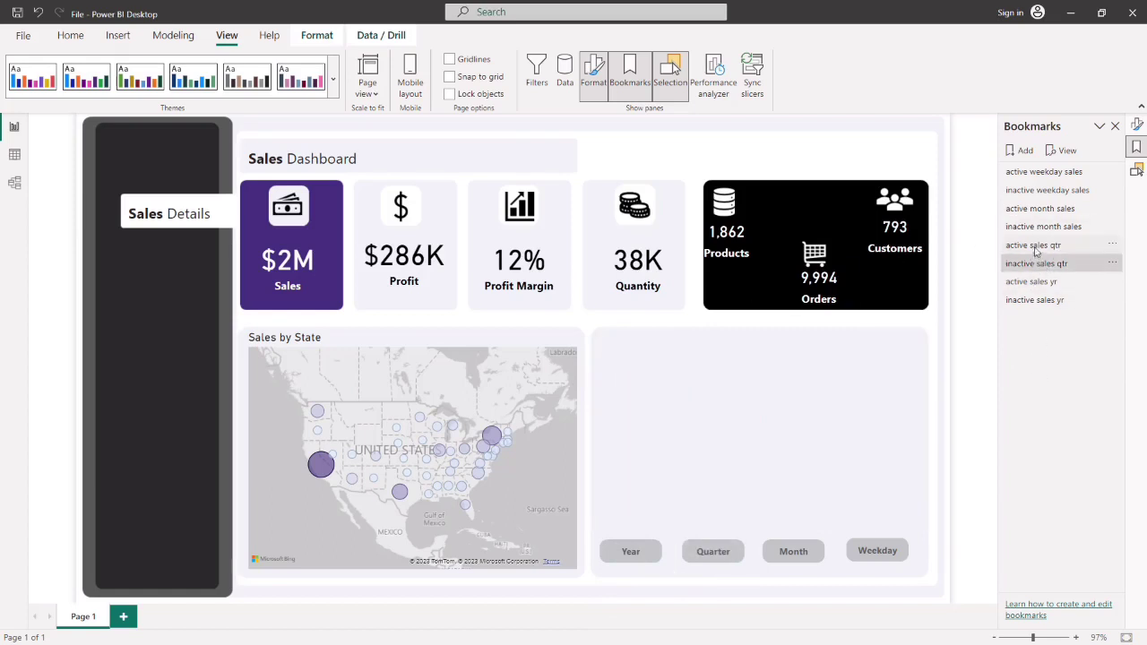
click(1030, 211)
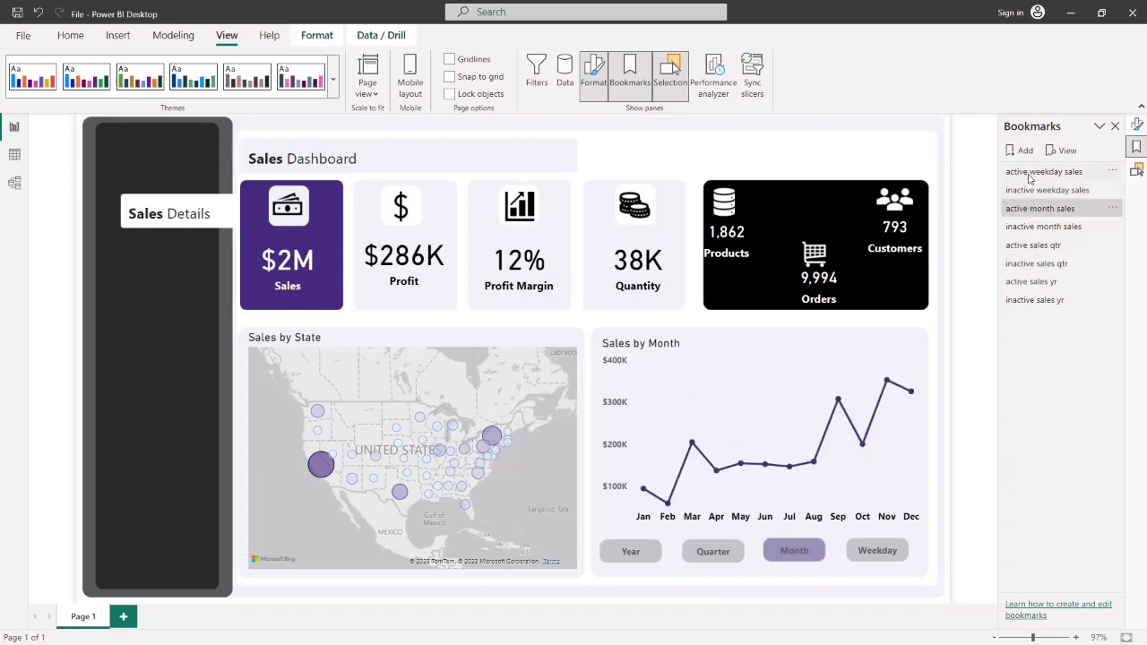
click(1030, 175)
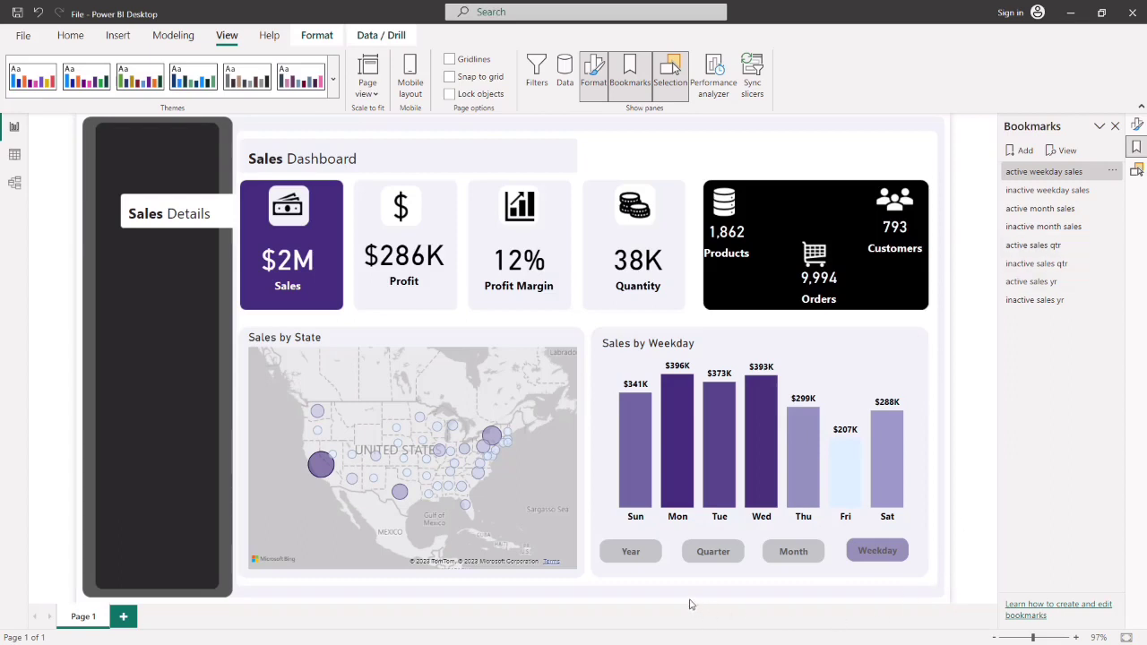
- Turn on the Year button's action and set it to the Bookmark type with the "active sales yr" bookmark
click(631, 553)
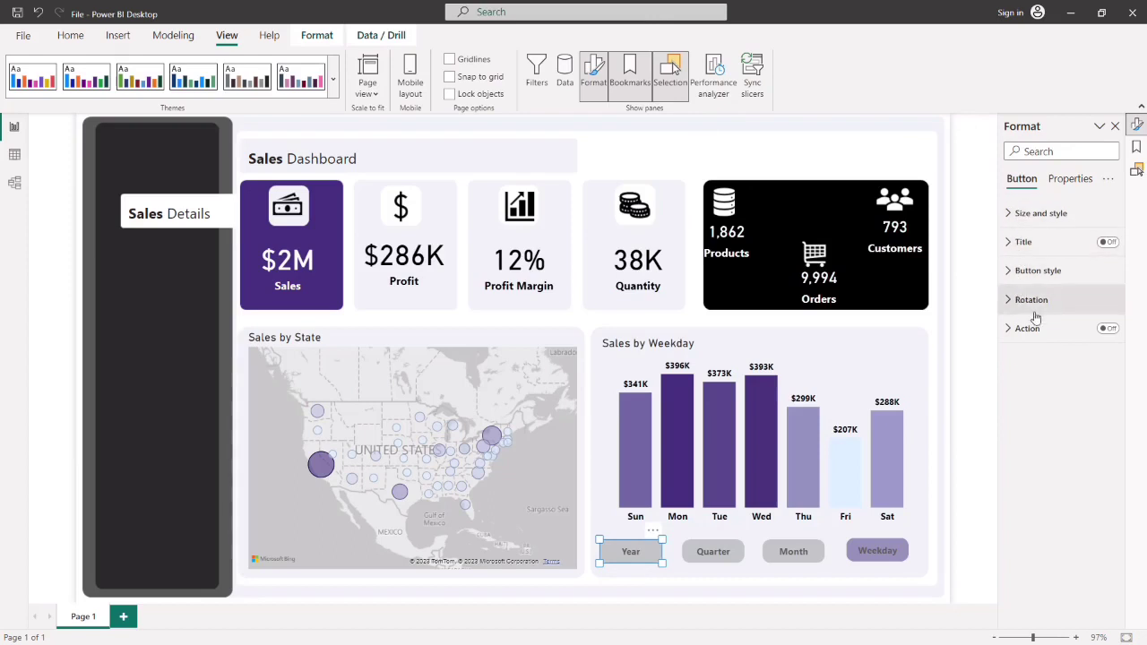
click(1107, 330)
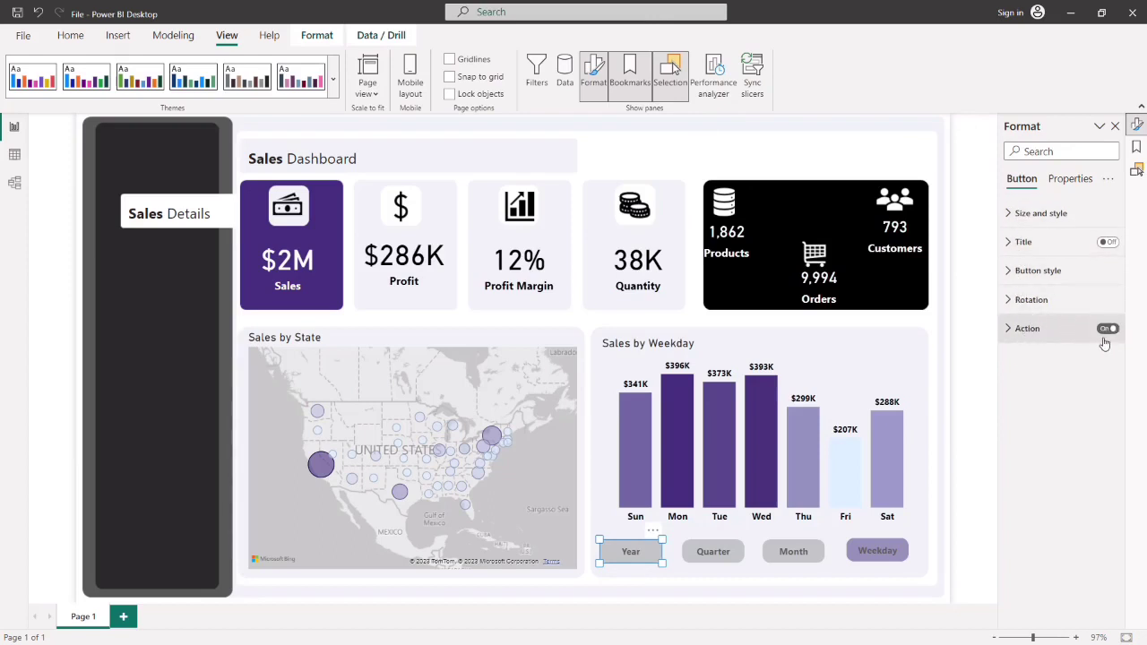
click(1012, 329)
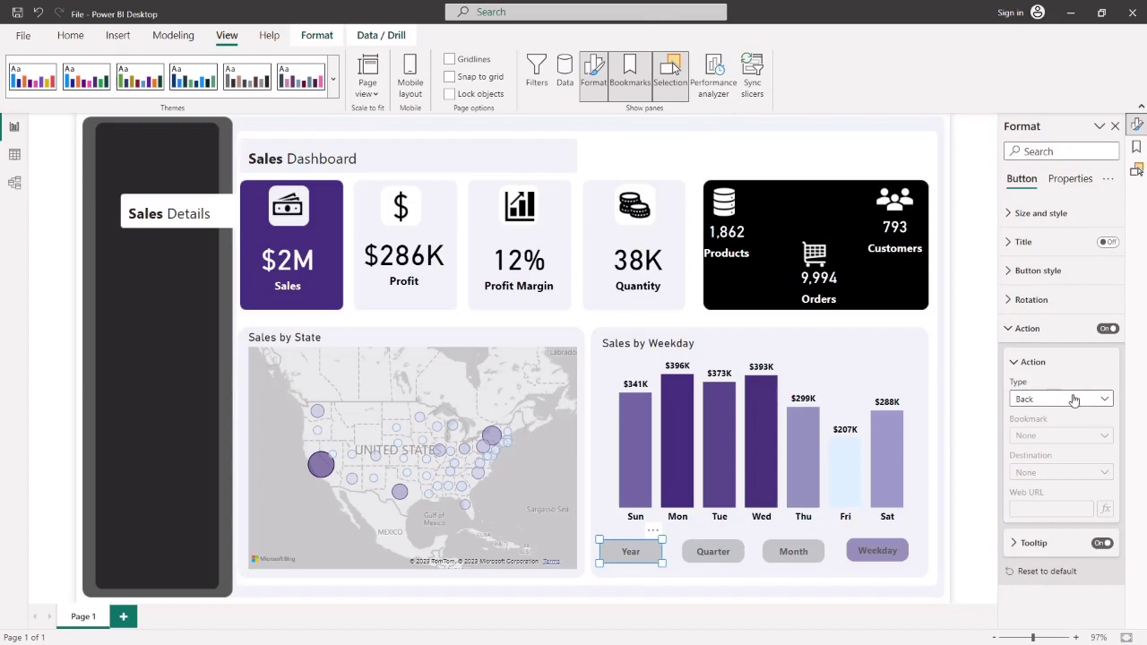
click(1075, 401)
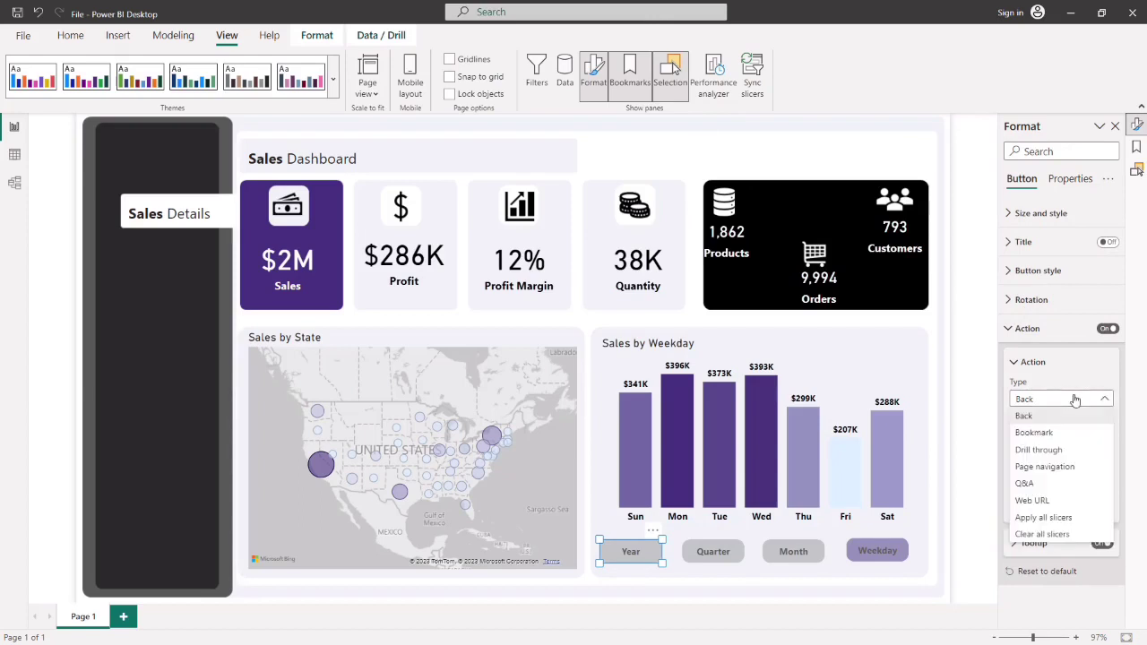
click(1036, 432)
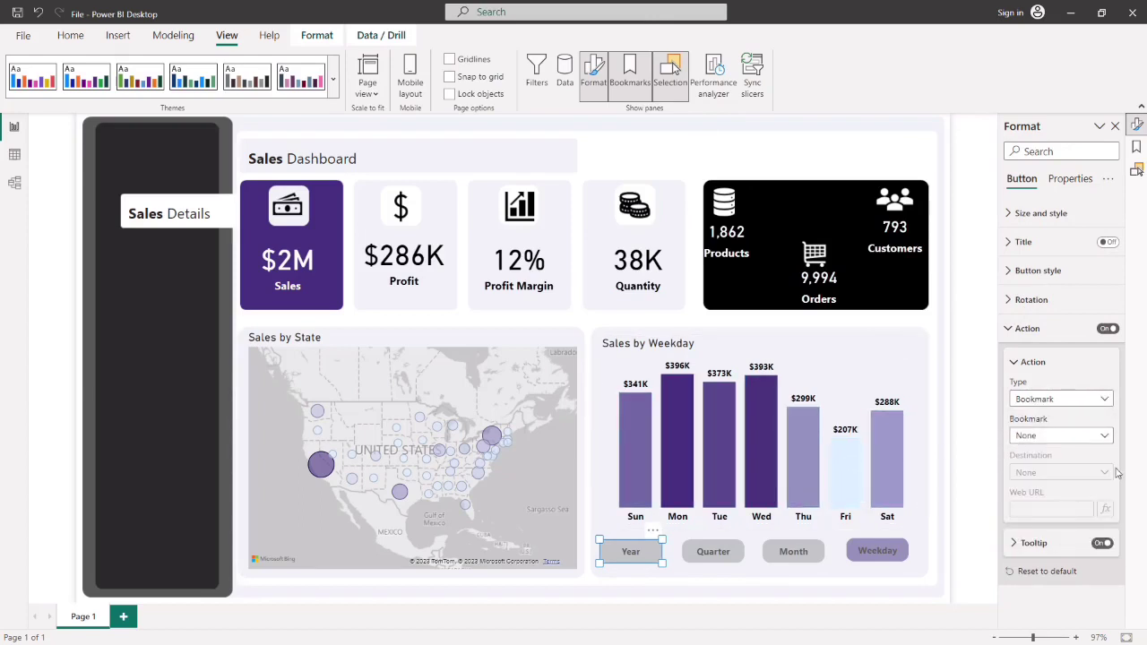
click(1073, 439)
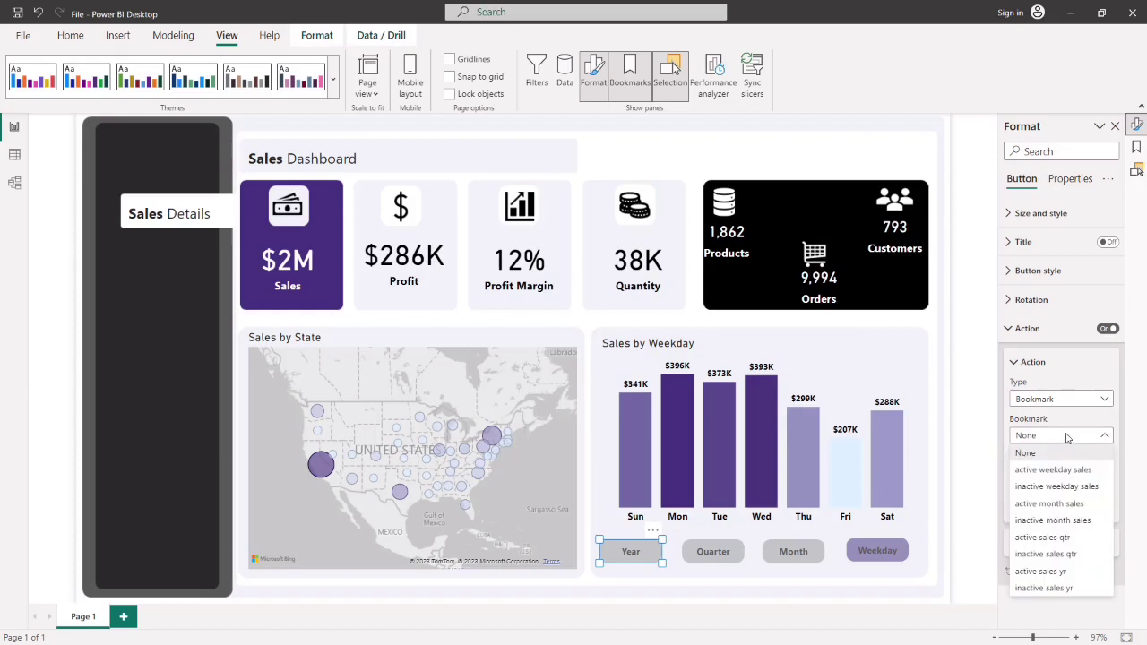
click(1044, 572)
- Turn on the Quarter button's action and set it to the Bookmark type with the "active sales qtr" bookmark
click(732, 561)
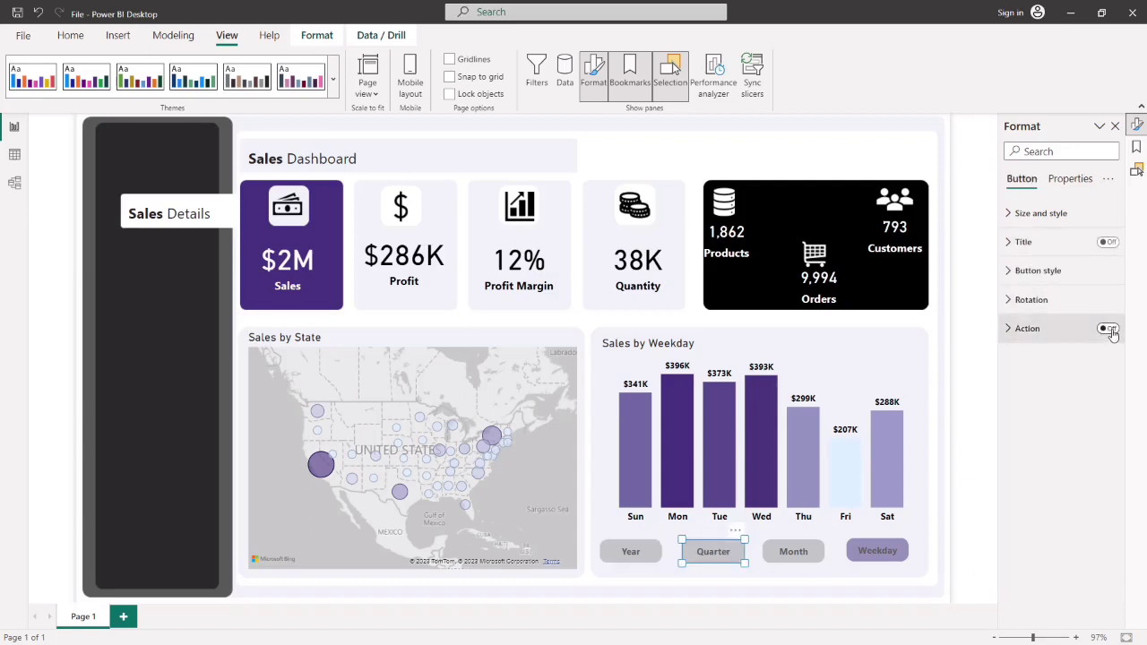
click(1019, 331)
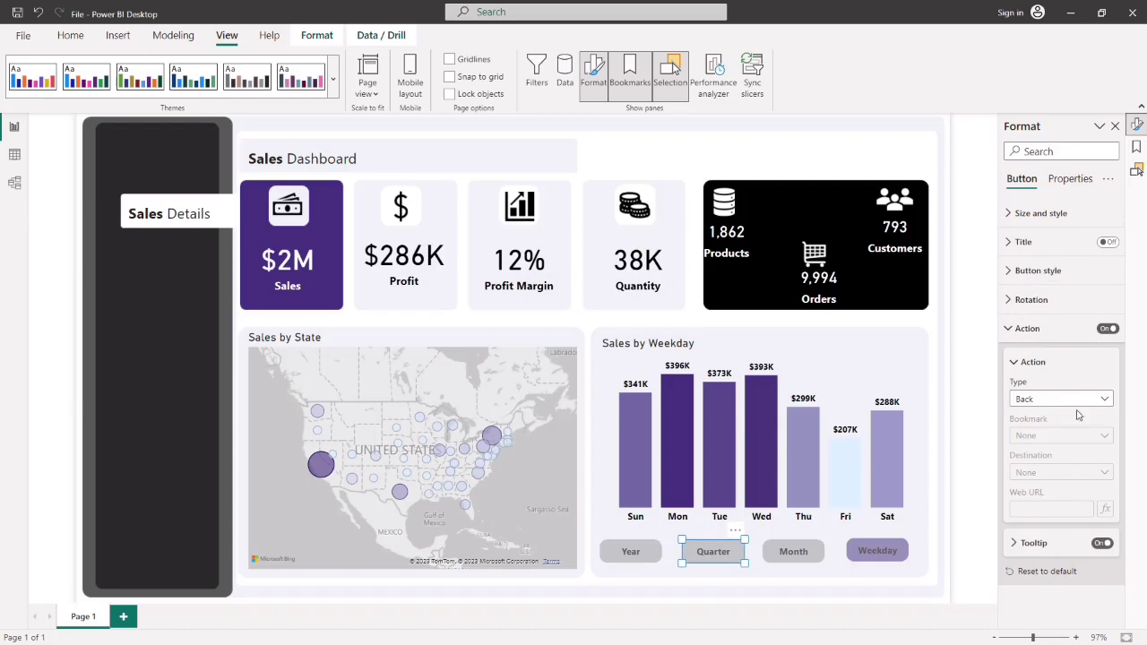
click(1075, 398)
click(1035, 433)
click(1048, 437)
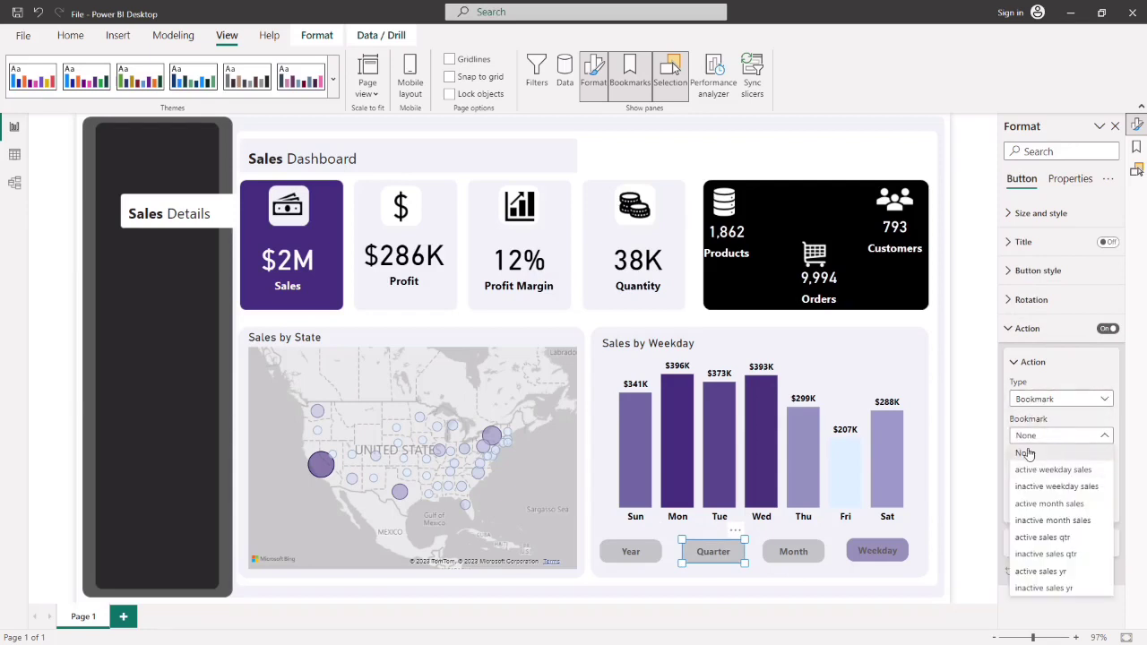
click(1033, 538)
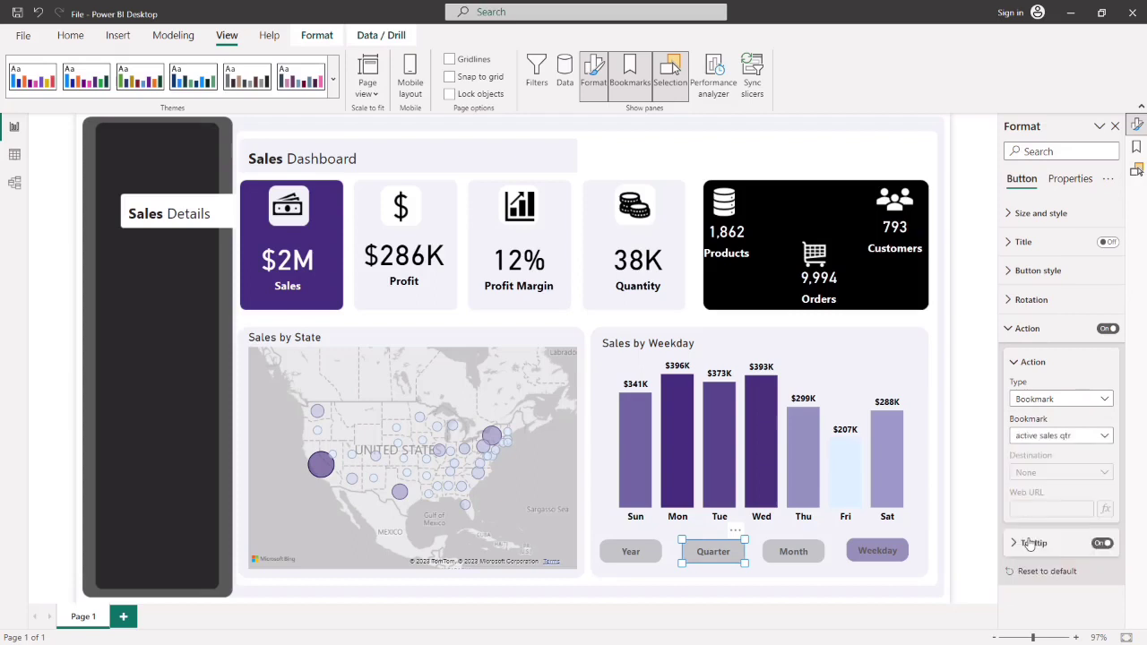
- Turn on the Month button's action and set it to the Bookmark type with the "active month sales" bookmark
click(794, 553)
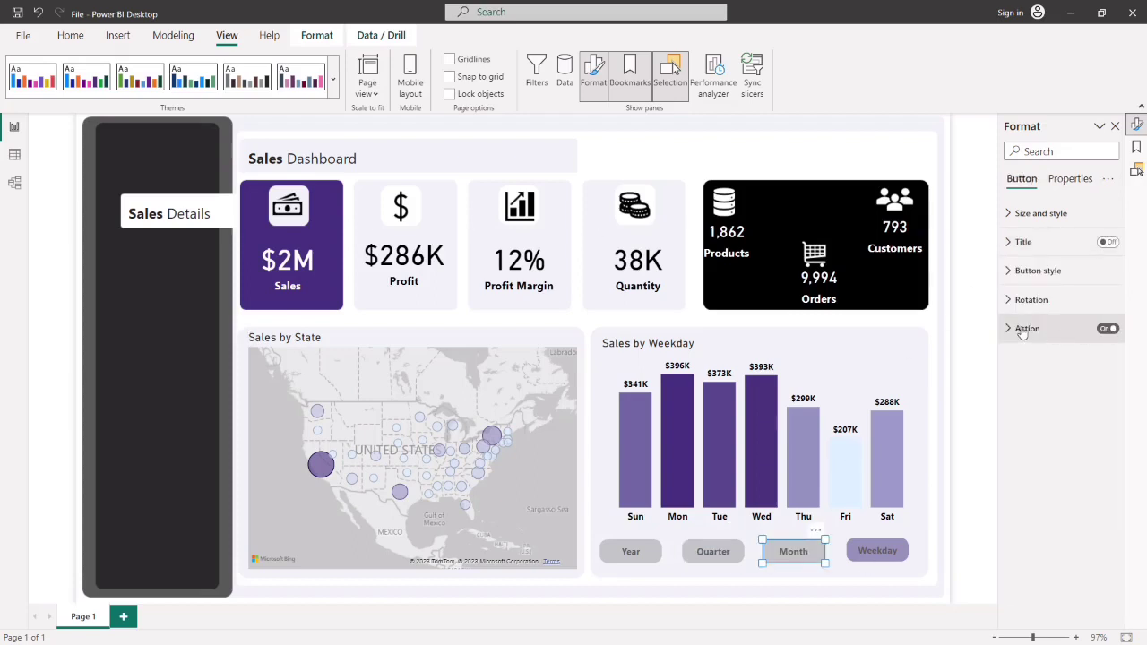
click(1022, 330)
click(1045, 401)
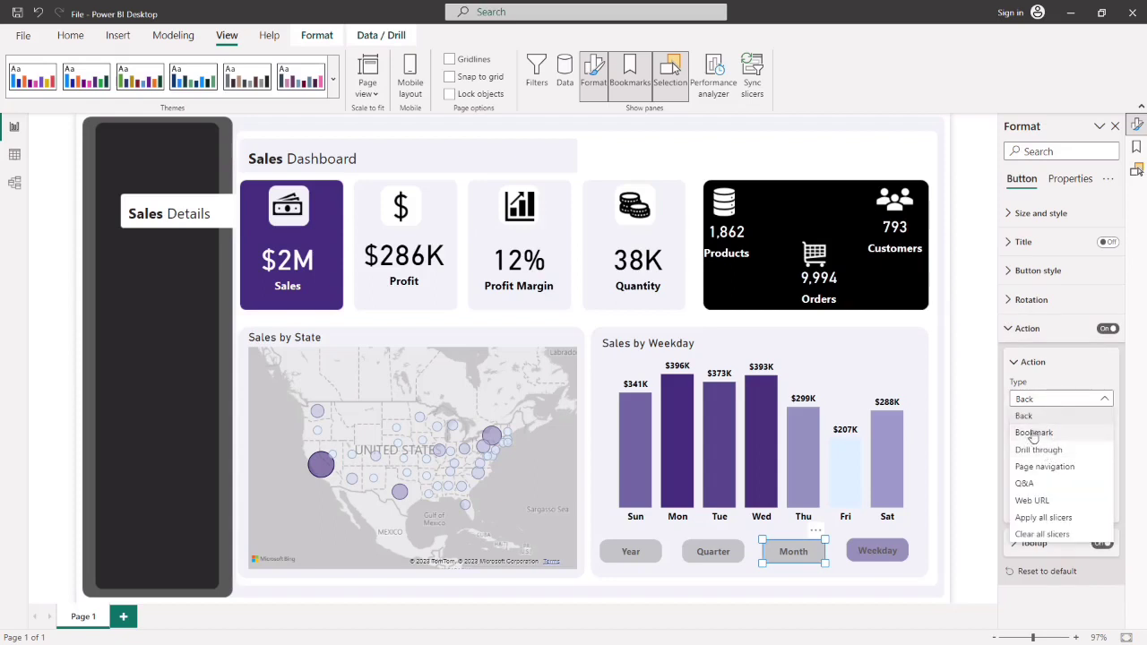
click(1033, 434)
click(1038, 436)
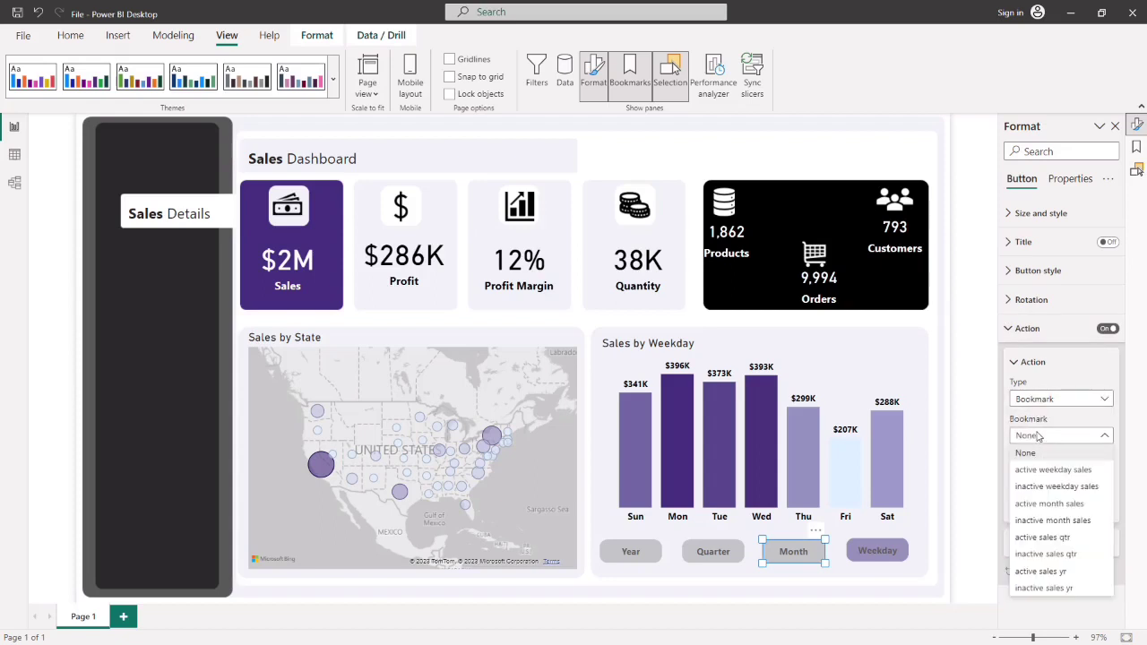
click(1035, 510)
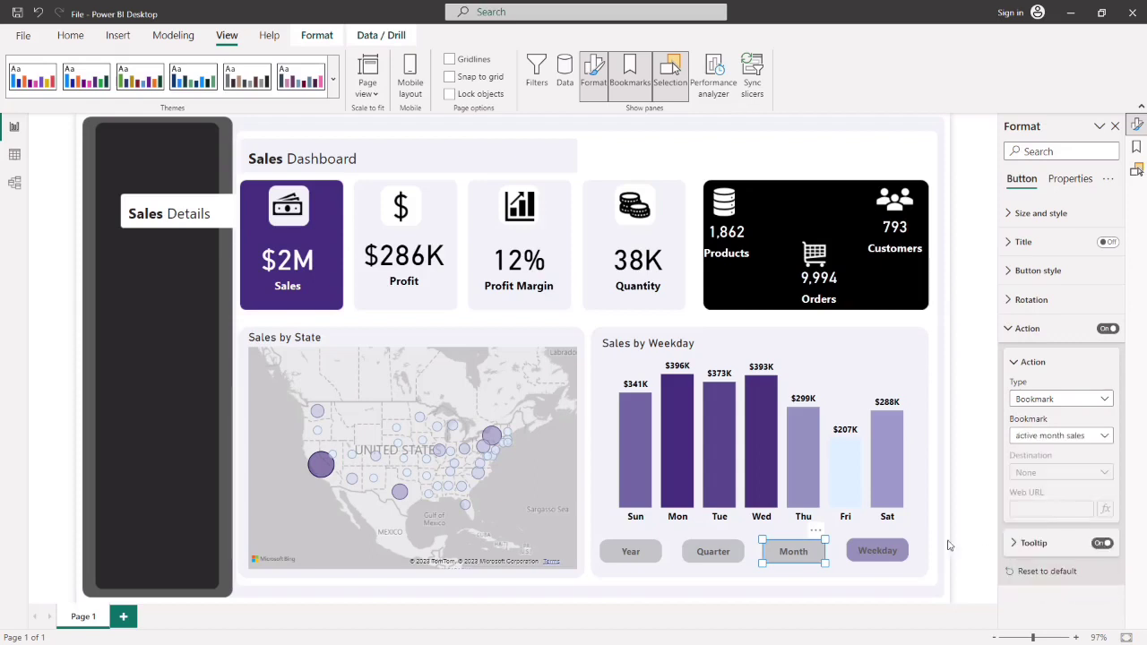
- Turn on the highlighted Weekday button's action, set it to the Bookmark type with "active weekday sales", and deselect the button
click(873, 551)
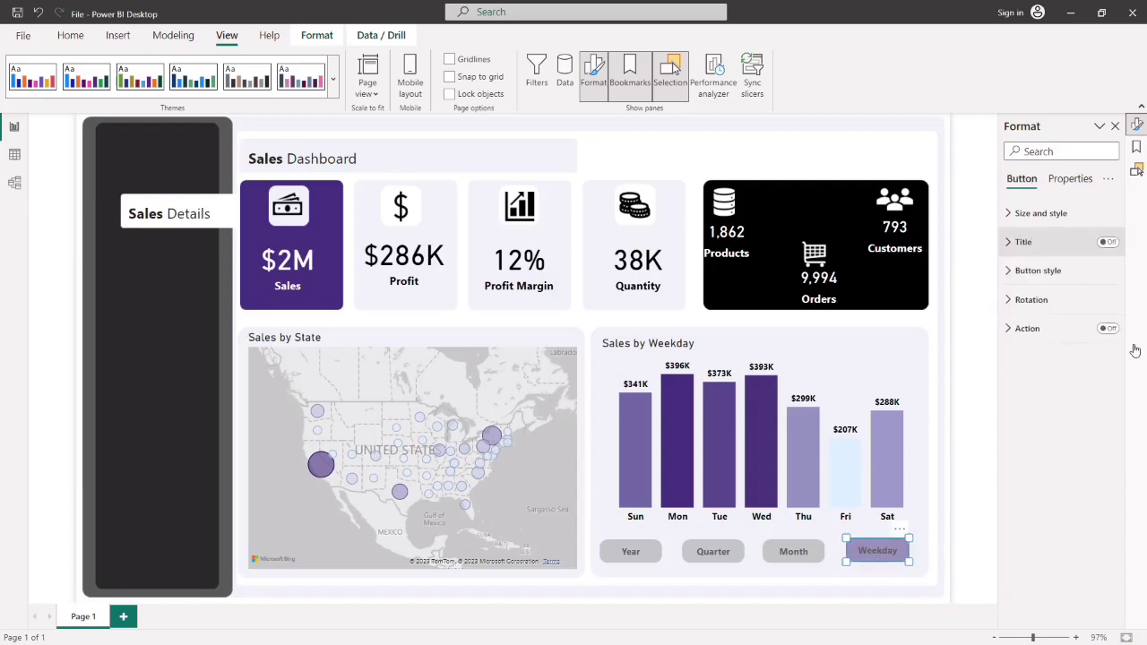
click(1088, 329)
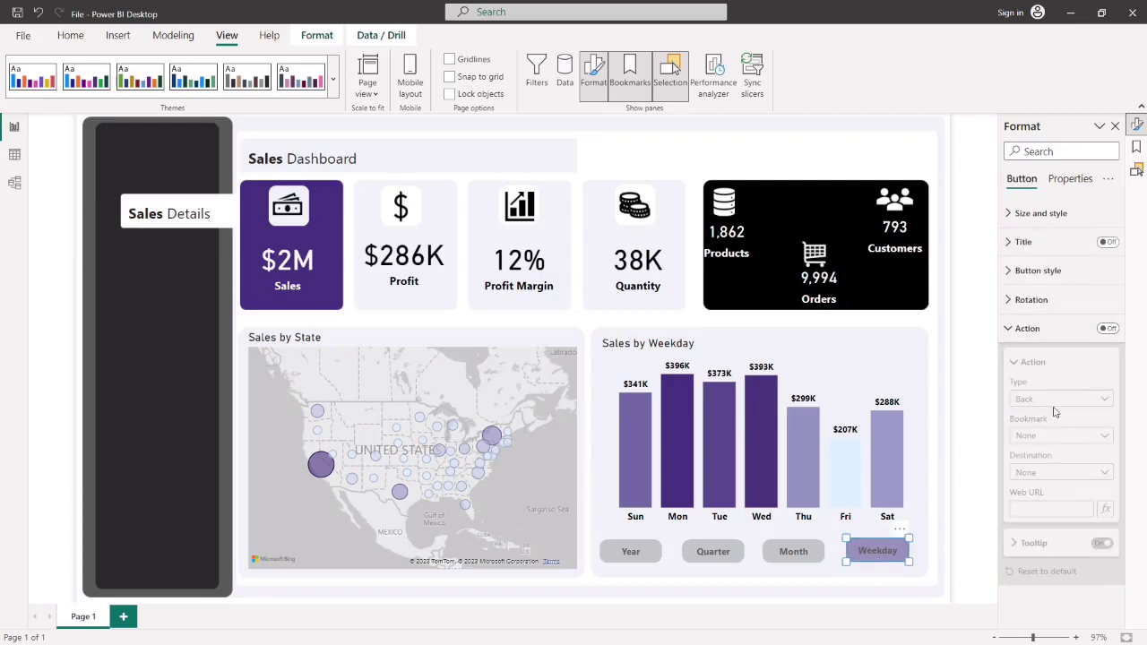
click(1107, 329)
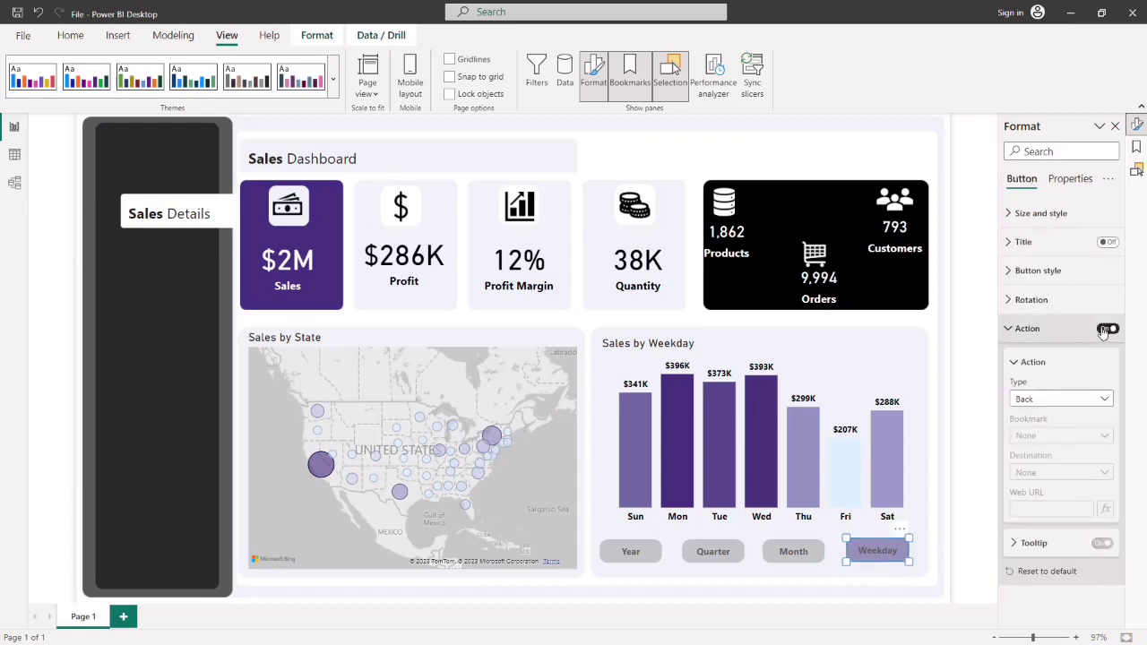
click(1096, 400)
click(1037, 433)
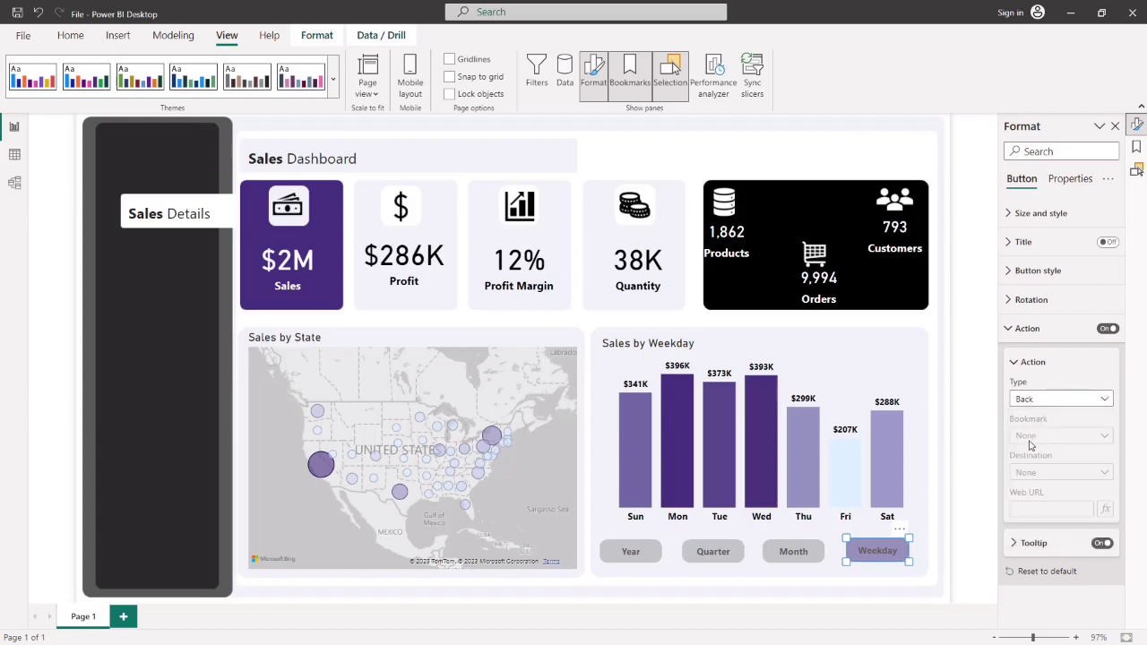
click(1062, 437)
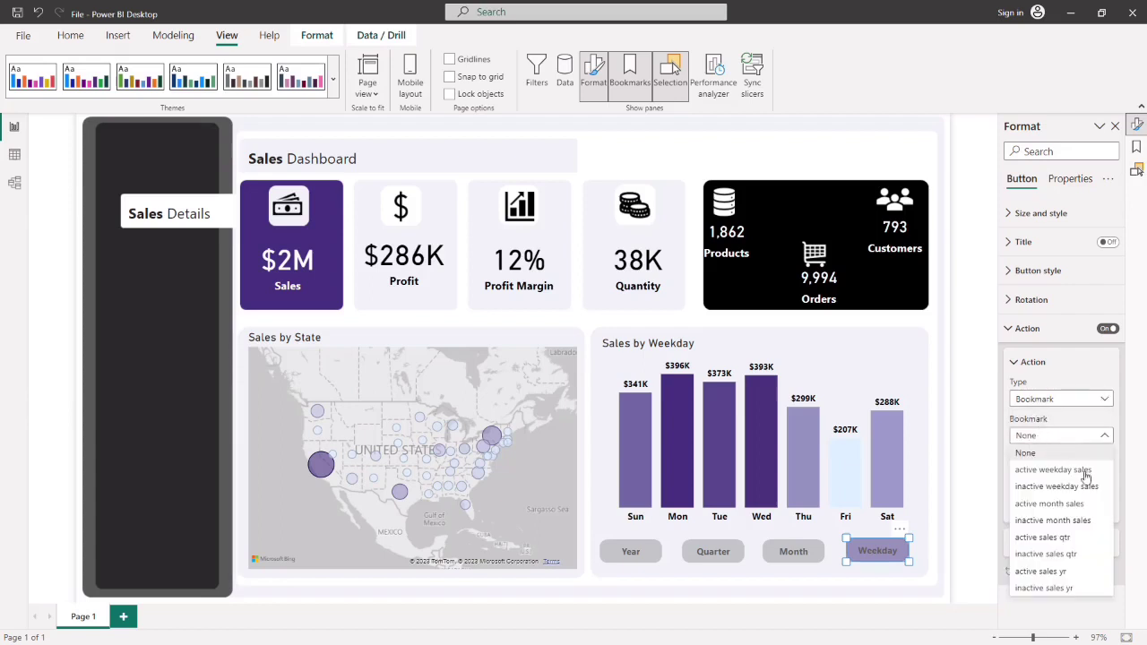
click(1032, 471)
click(952, 458)
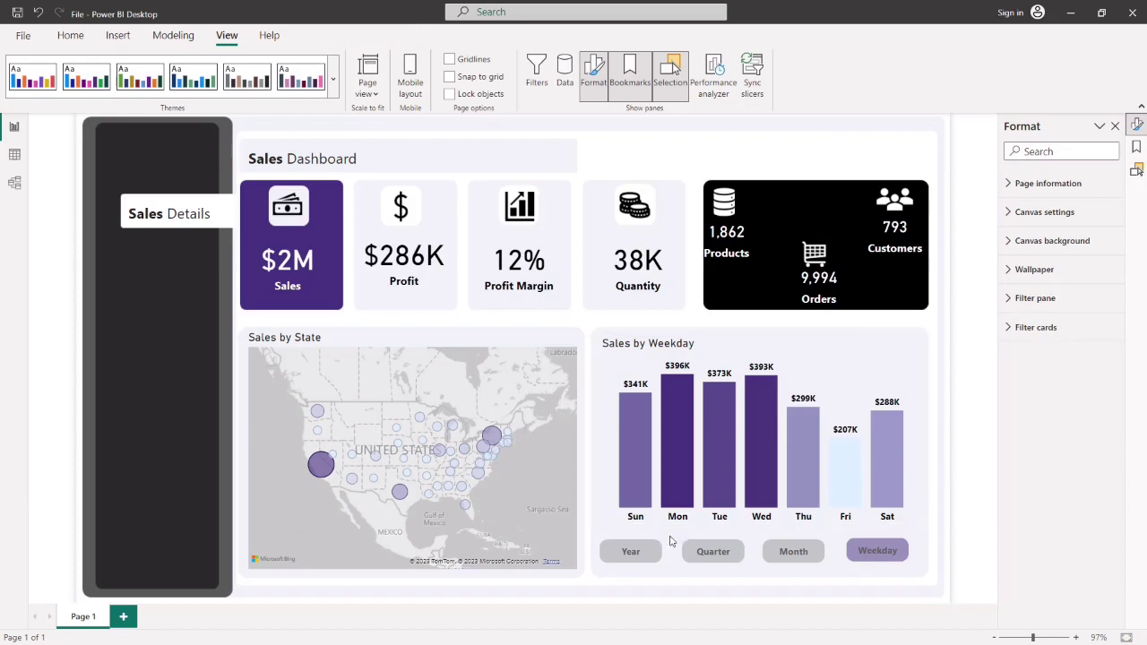
- Test the Year, Quarter and Month buttons by switching the sales chart with each in turn
ctrl+click(638, 551)
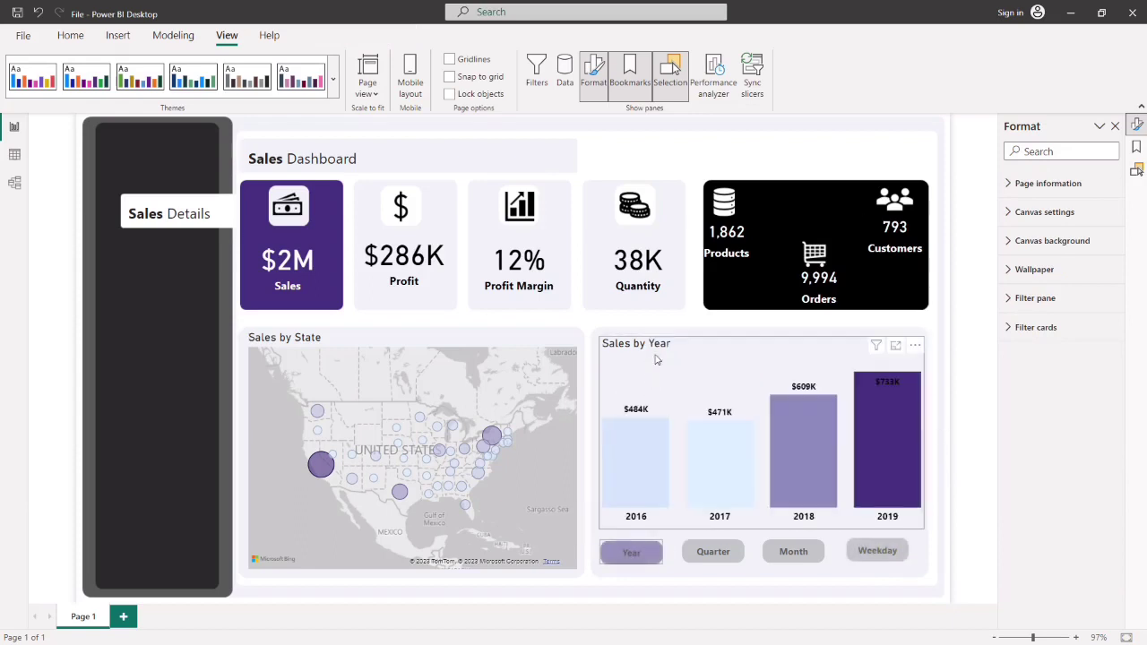
ctrl+click(722, 556)
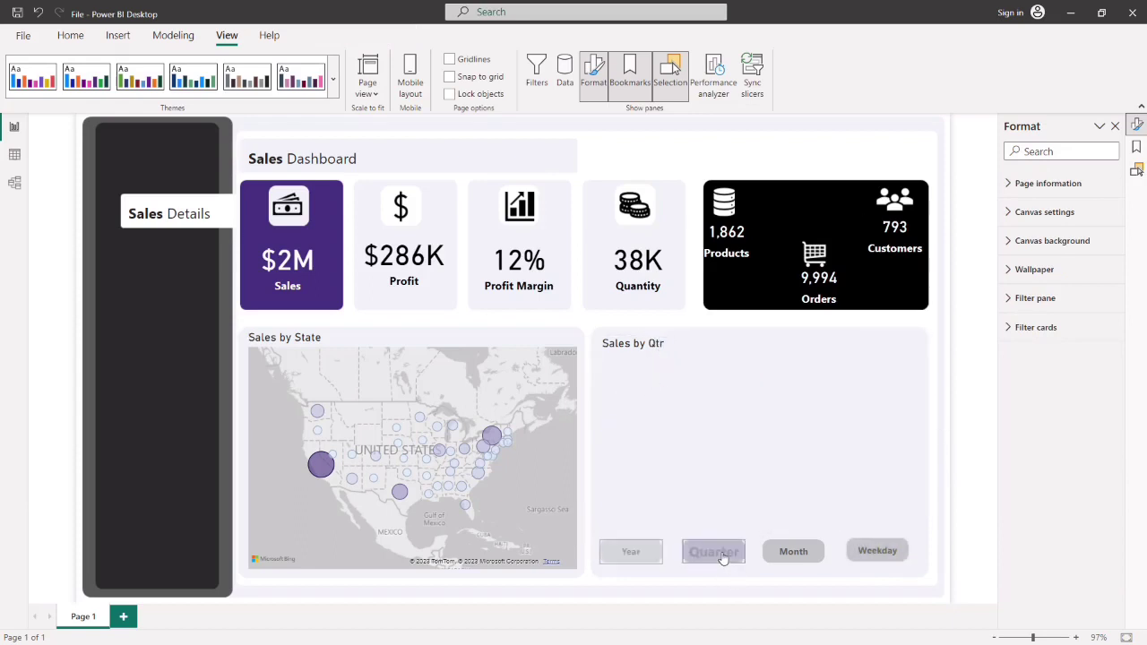
ctrl+click(780, 556)
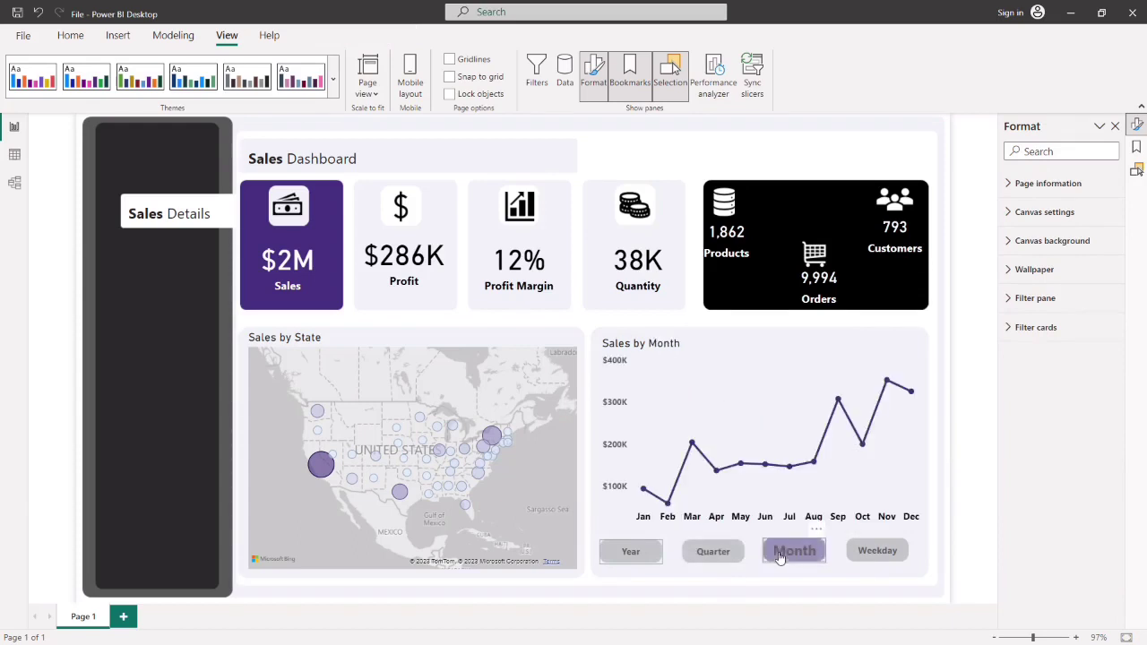
- Turn on the grey Weekday button's action, set it to the Bookmark type with "active weekday sales", and test the button
click(876, 555)
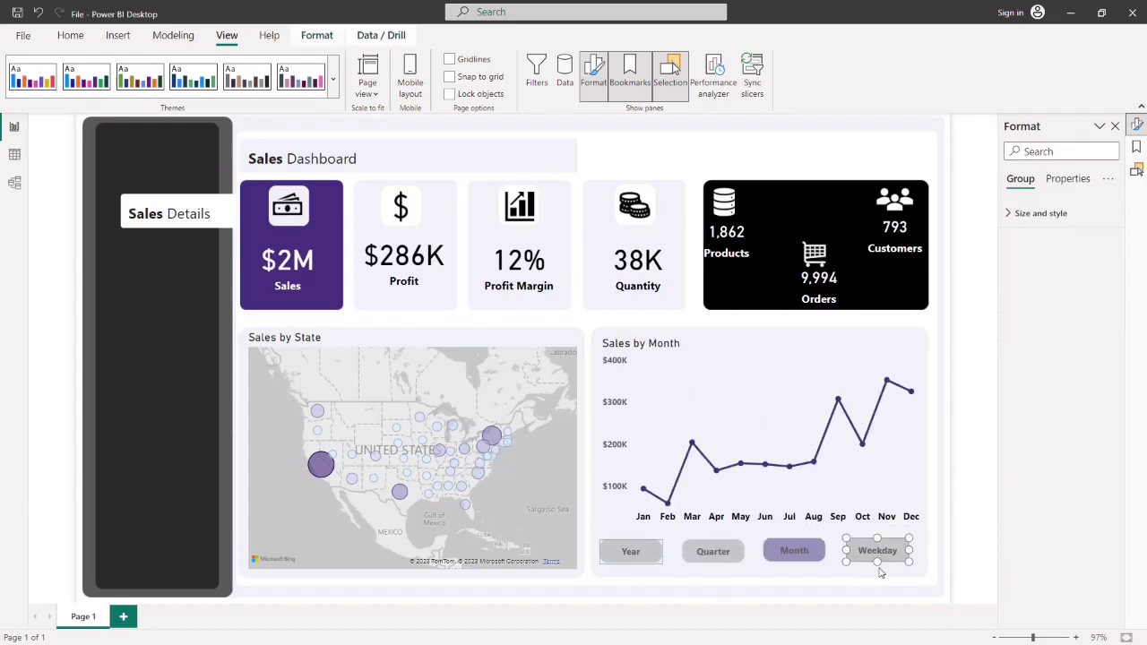
click(868, 561)
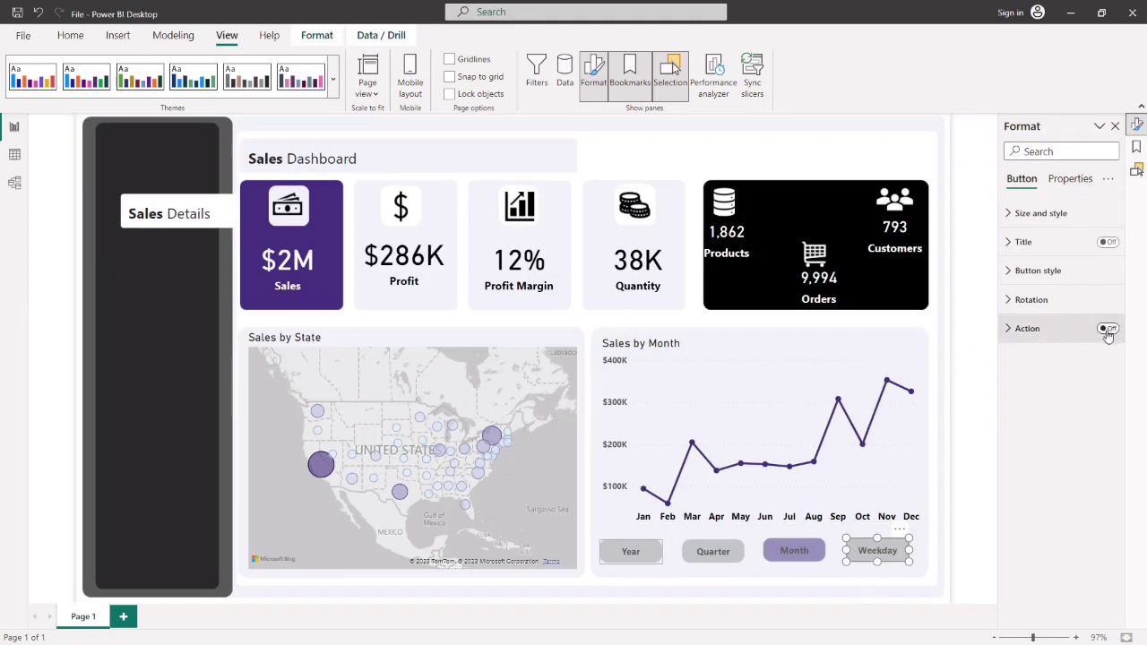
click(1109, 331)
click(1025, 329)
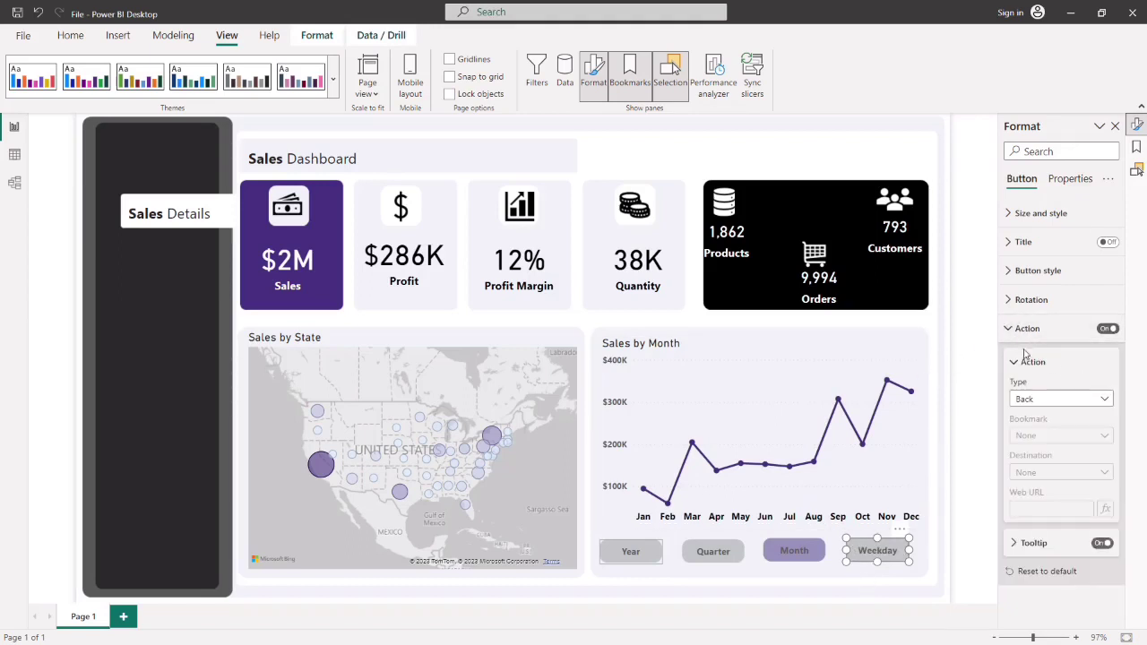
click(1074, 402)
click(1033, 433)
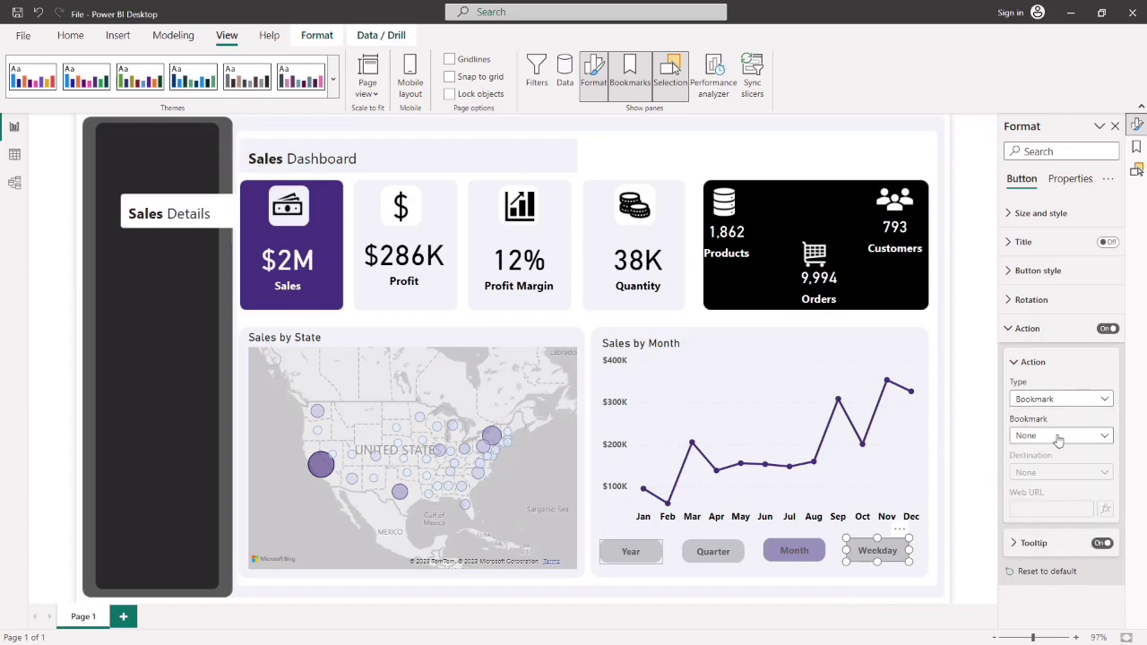
click(1103, 436)
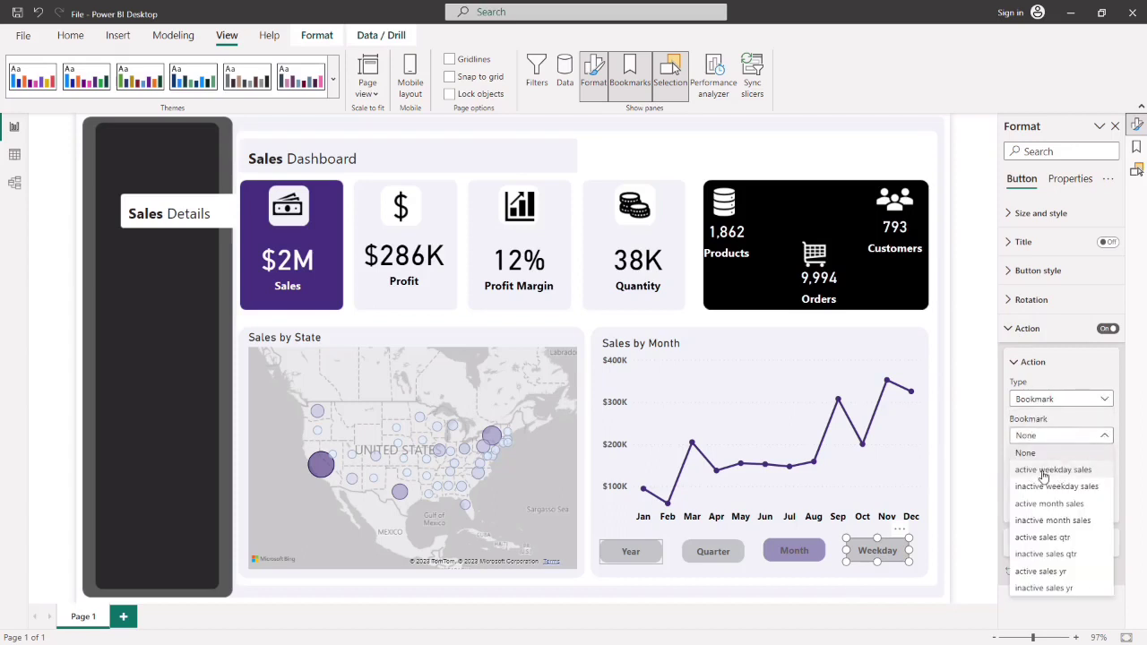
click(1041, 472)
click(937, 488)
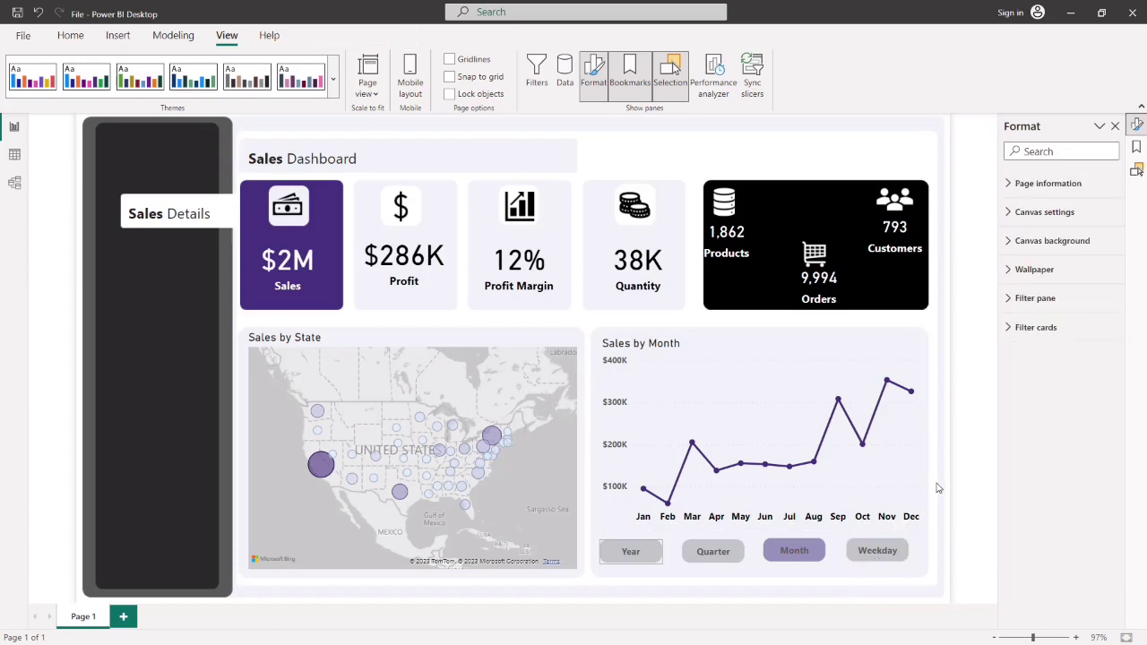
ctrl+click(881, 548)
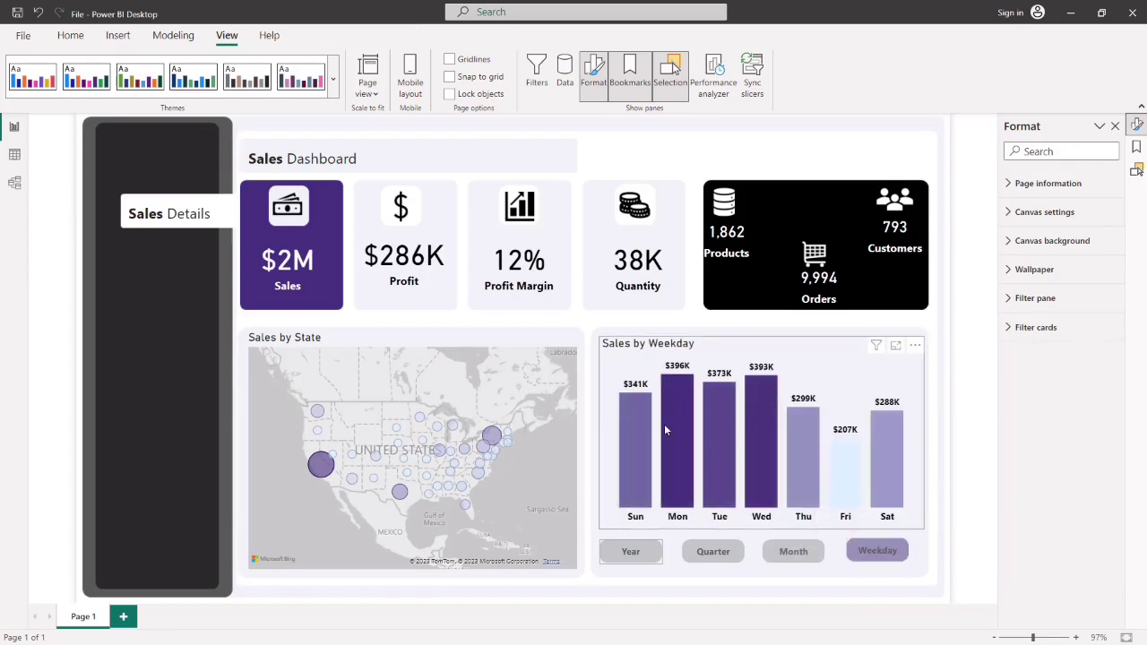
mouse_move(665, 428)
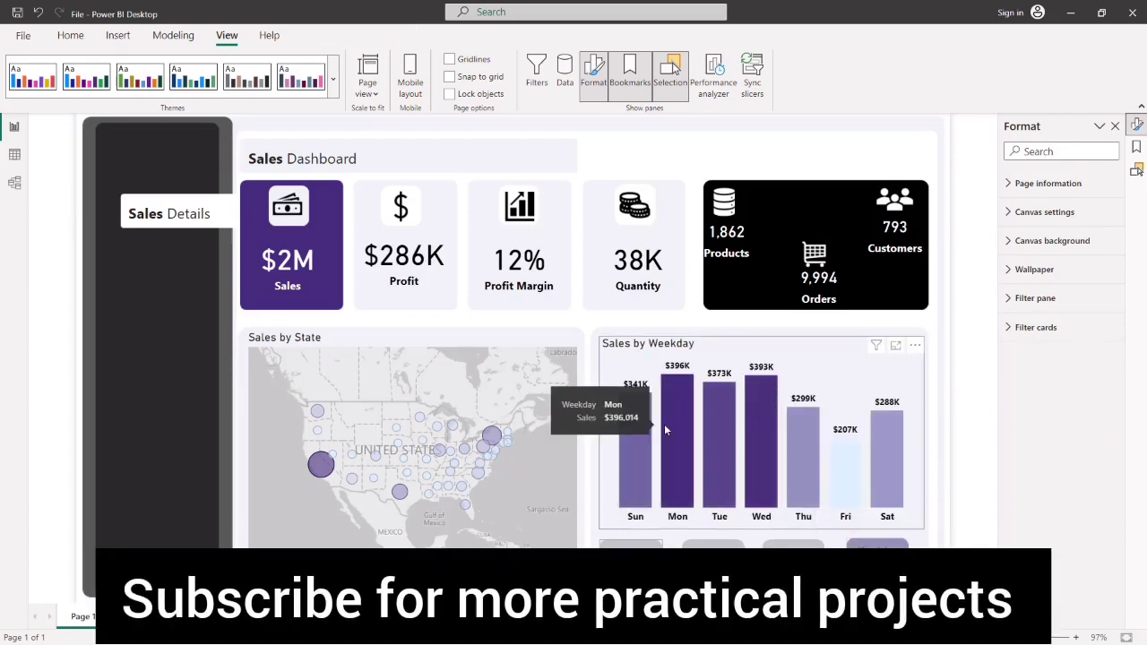
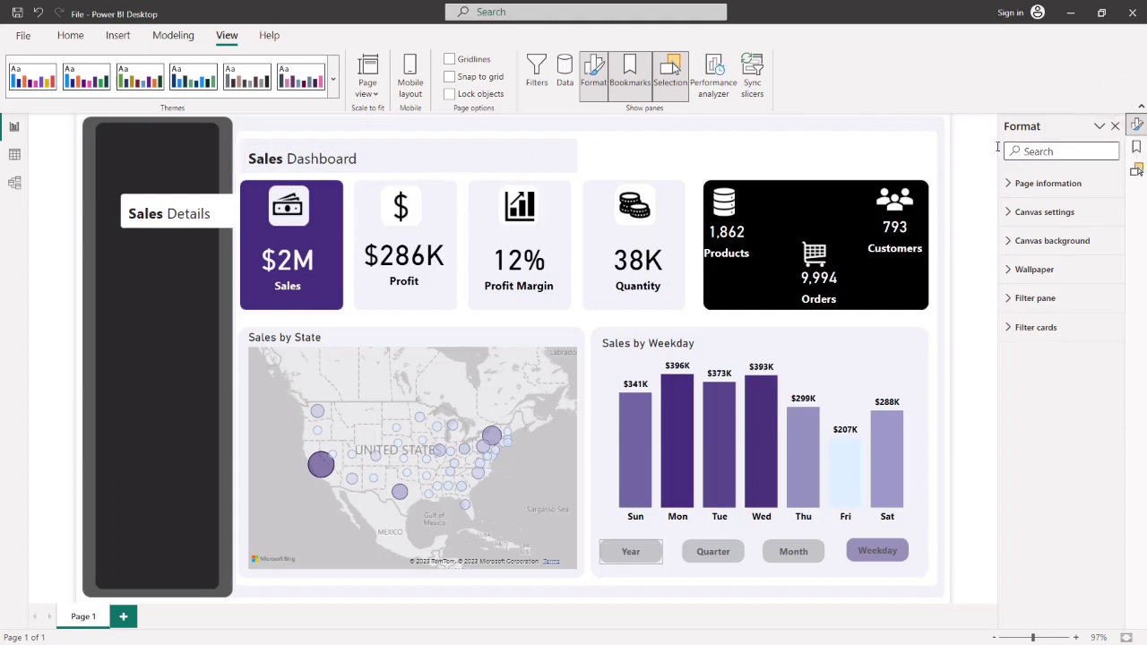
- Show the Data pane and expand the All measures table
click(565, 70)
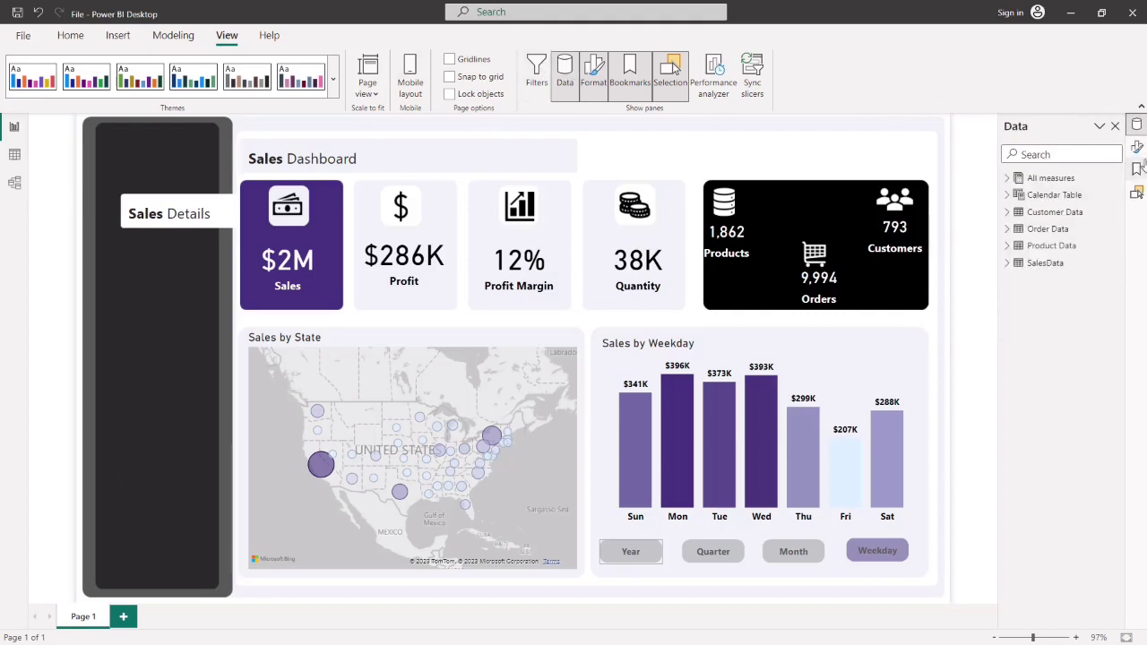
click(1137, 126)
click(1137, 126)
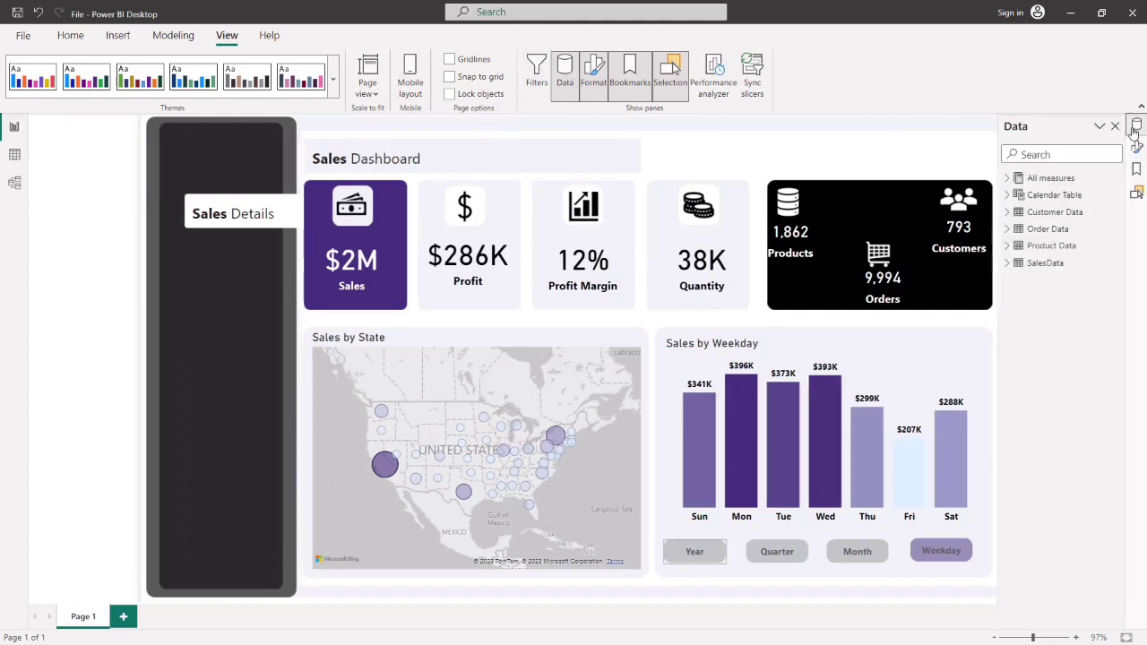
click(1010, 182)
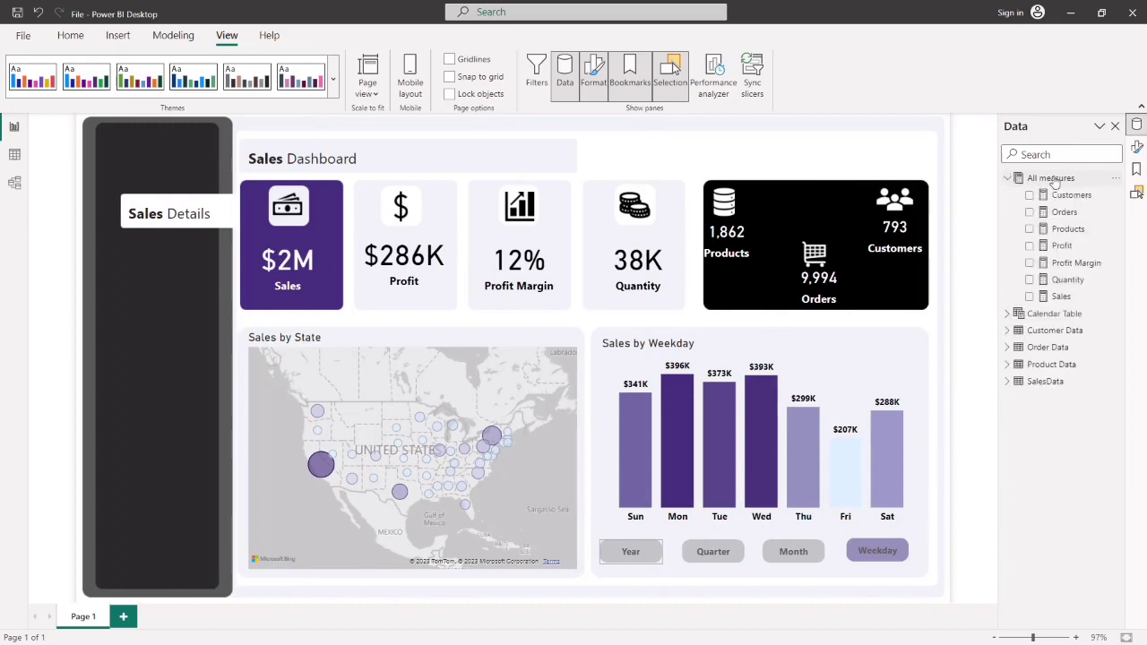
- Create the measure First date = FIRSTDATE('Order Data'[Order Date]) in All measures and format it as Short Date
click(1114, 178)
click(1040, 184)
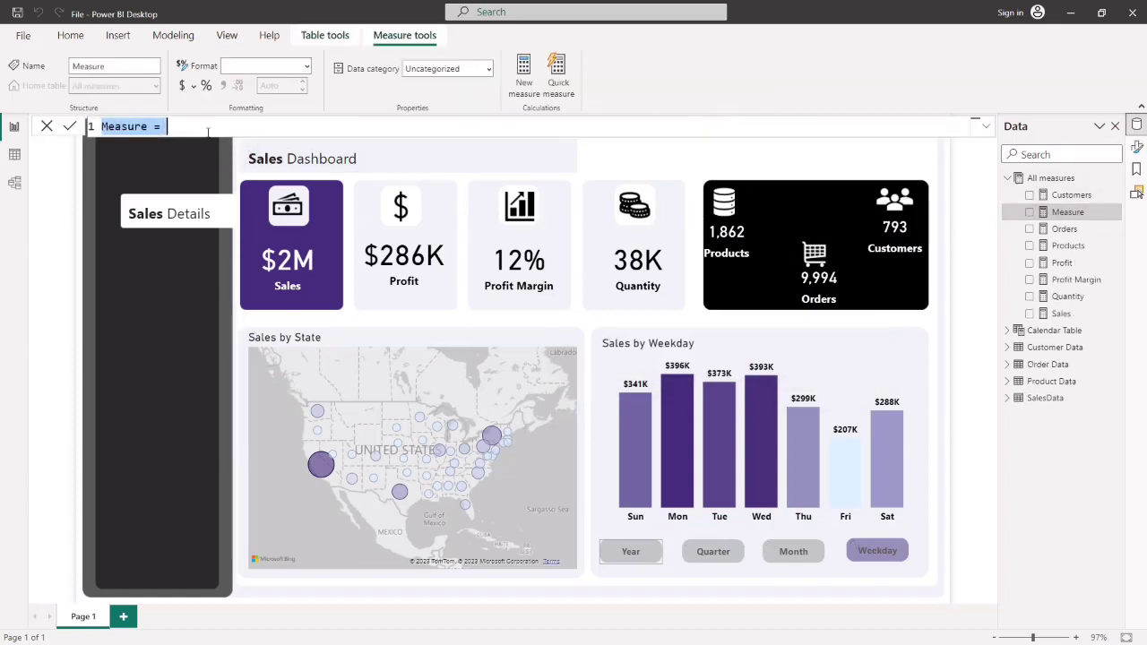
key(BackSpace)
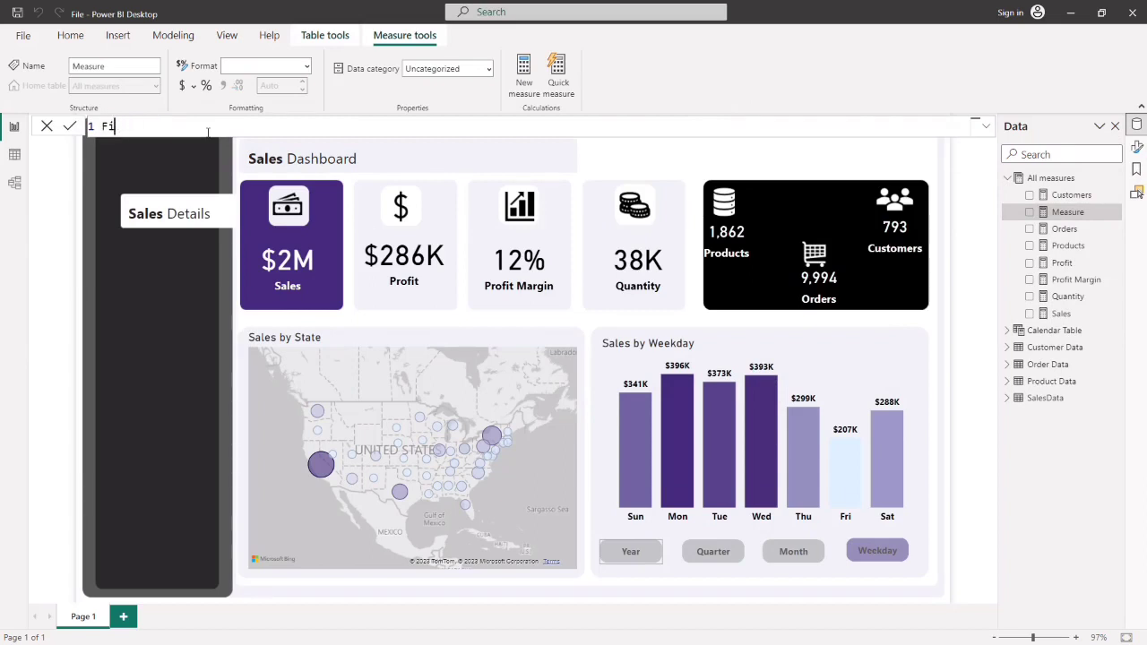
text(First date = FIRSTDATE()
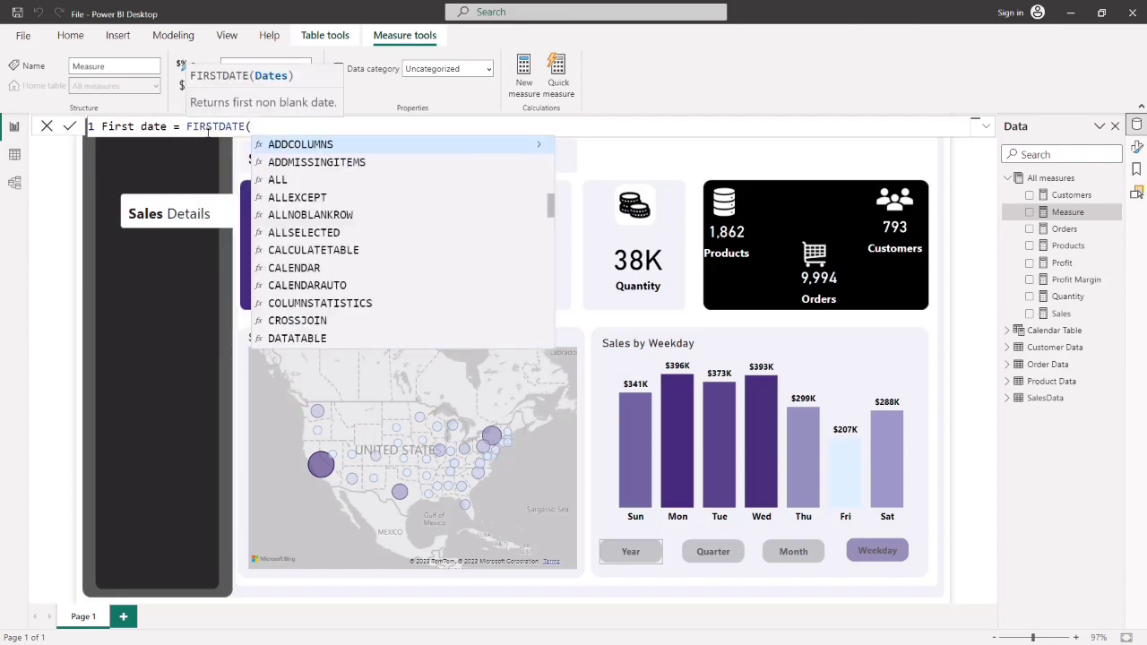
text(order)
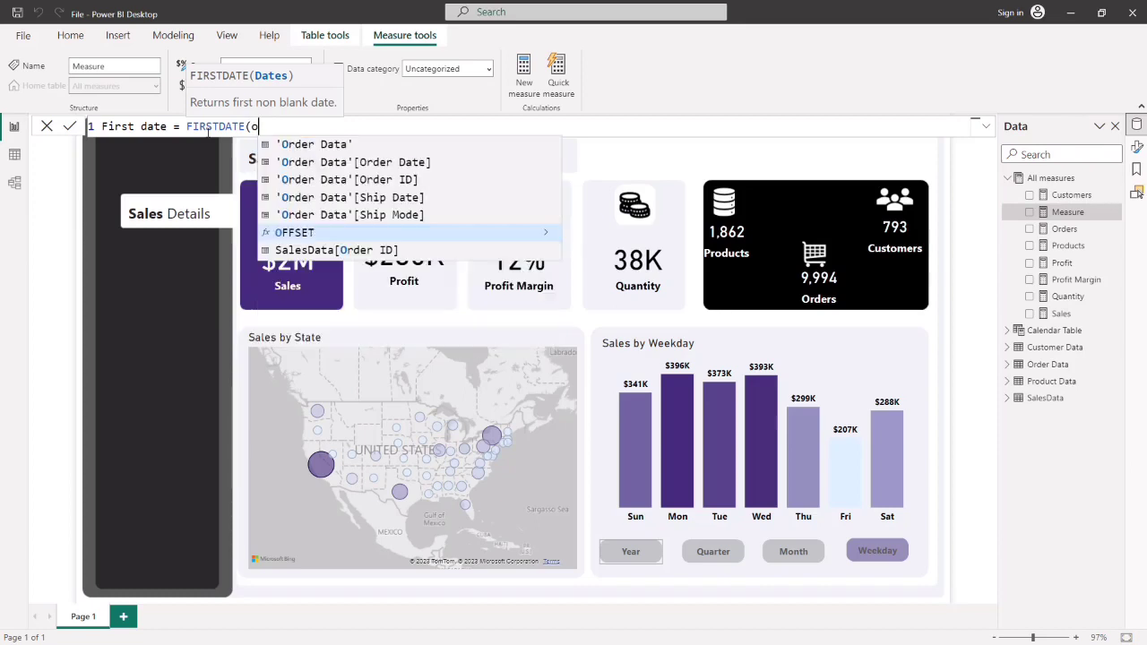
click(363, 162)
text())
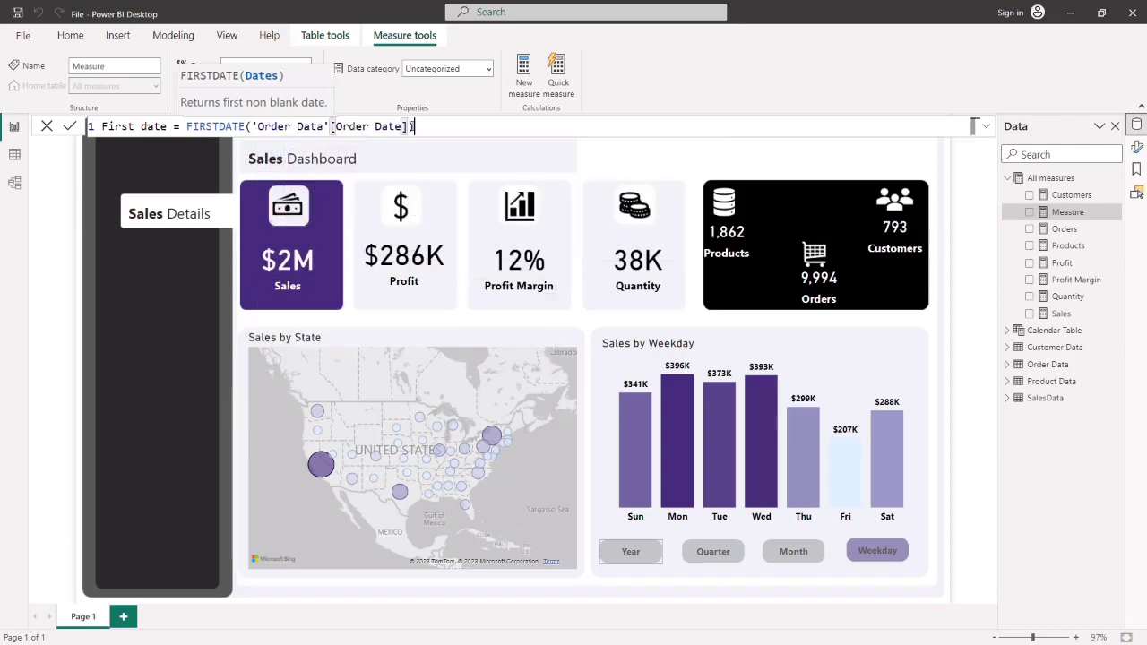
key(Return)
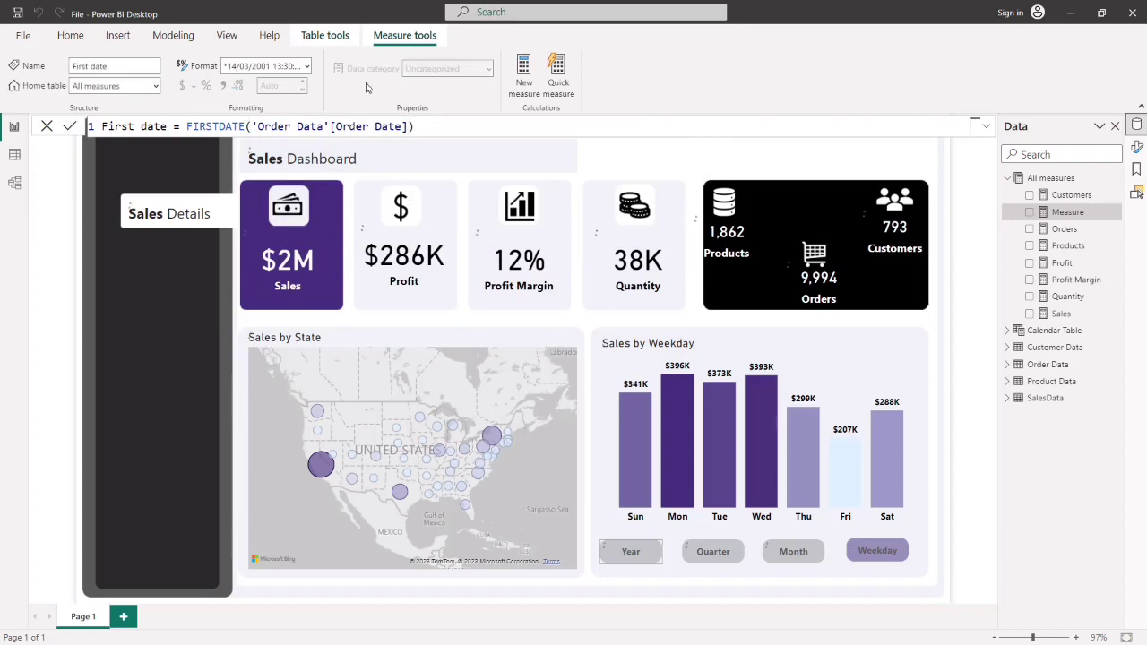
click(306, 67)
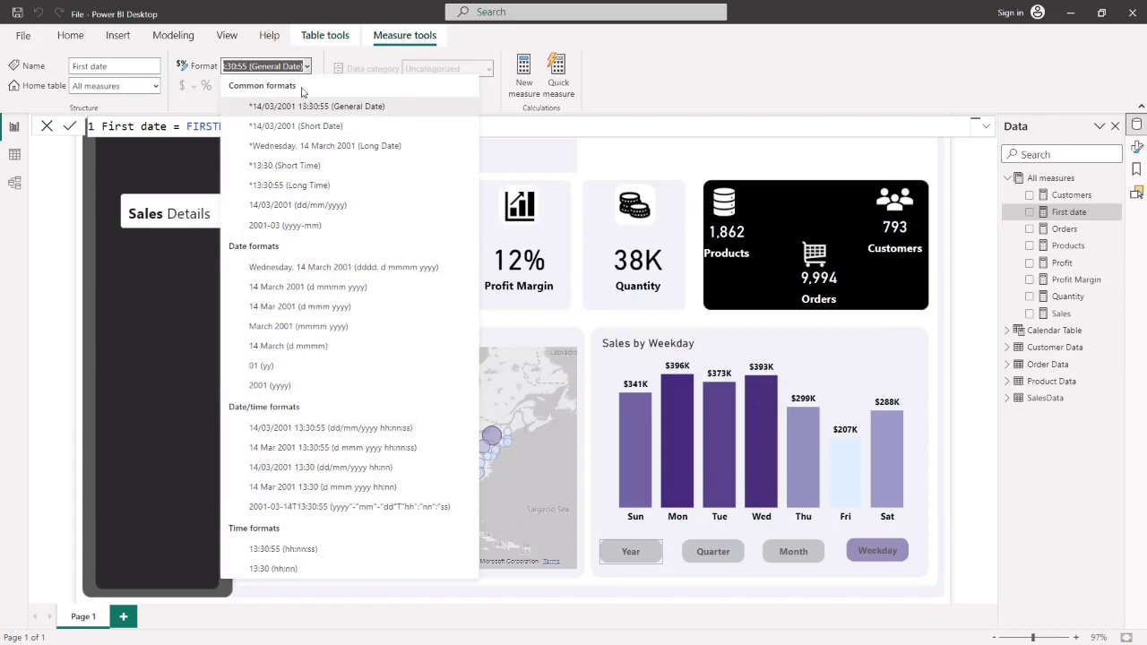
click(324, 126)
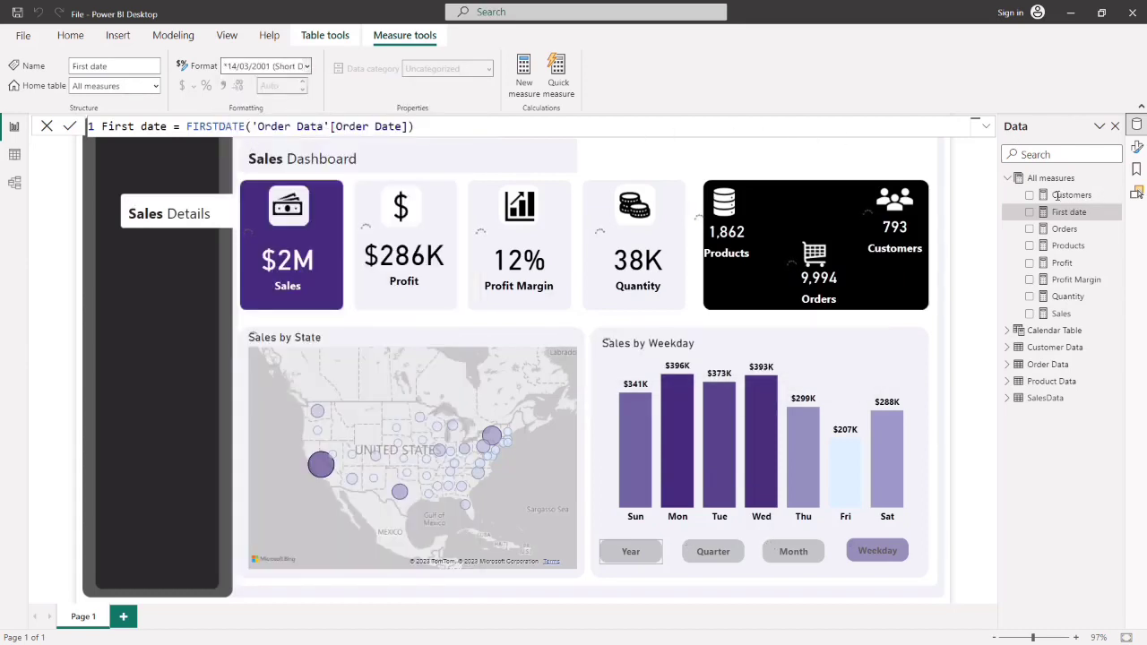
- Create the measure Last Date = LASTDATE('Order Data'[Order Date]) in All measures and format it as Short Date
click(1117, 183)
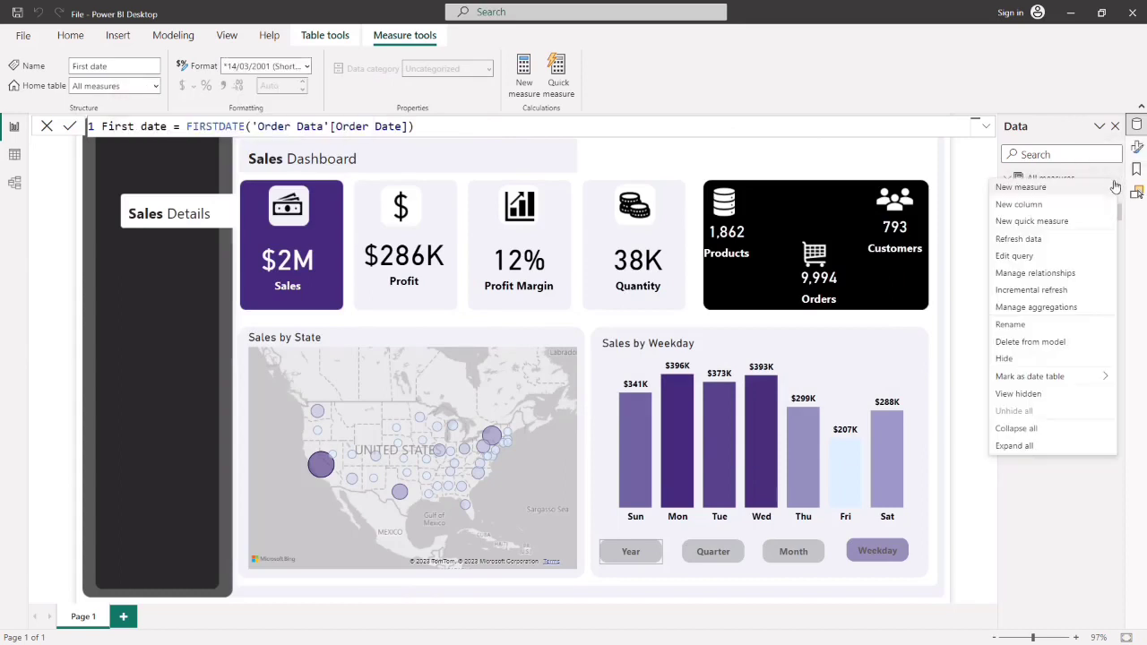
click(1045, 189)
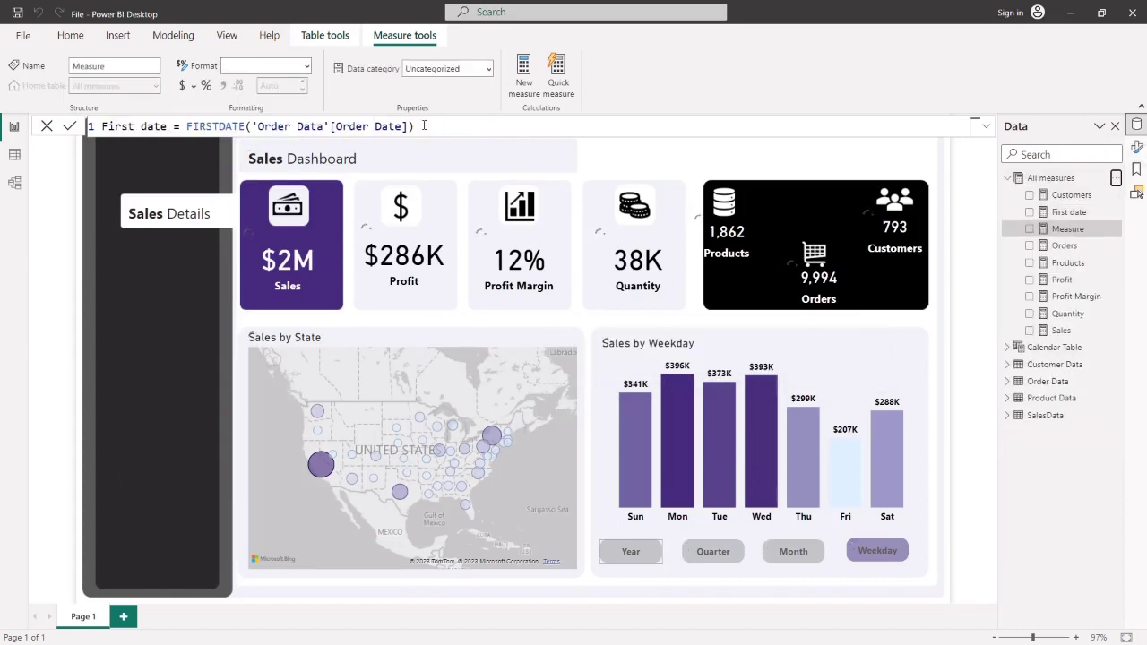
key(BackSpace)
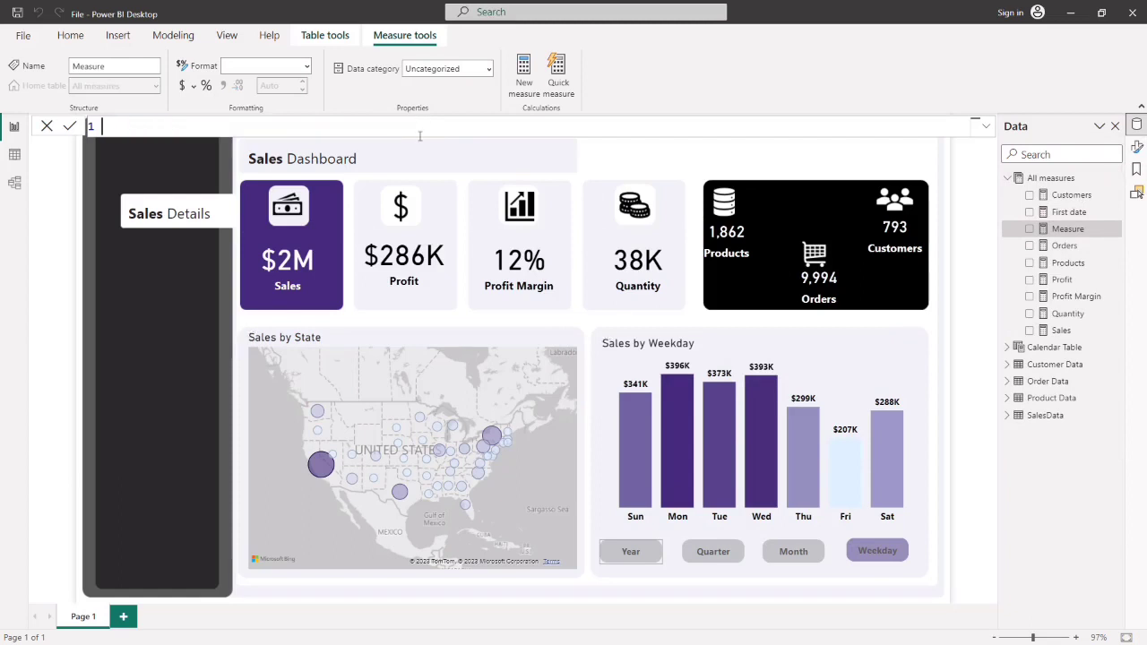
text(Last Date = last)
key(Tab)
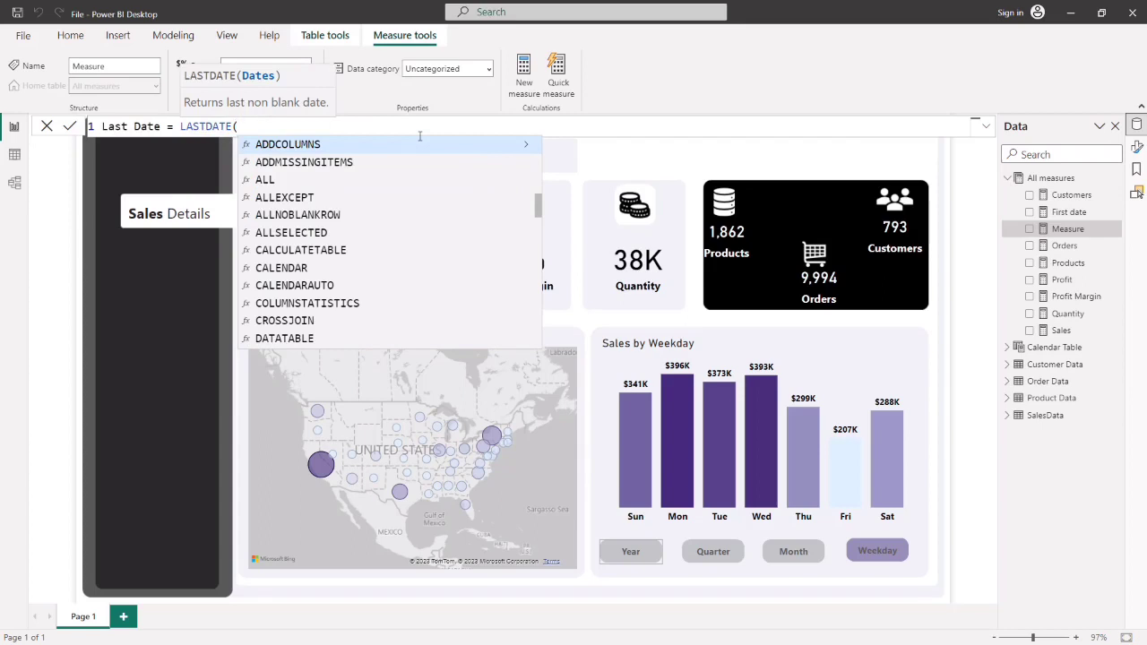
text(order)
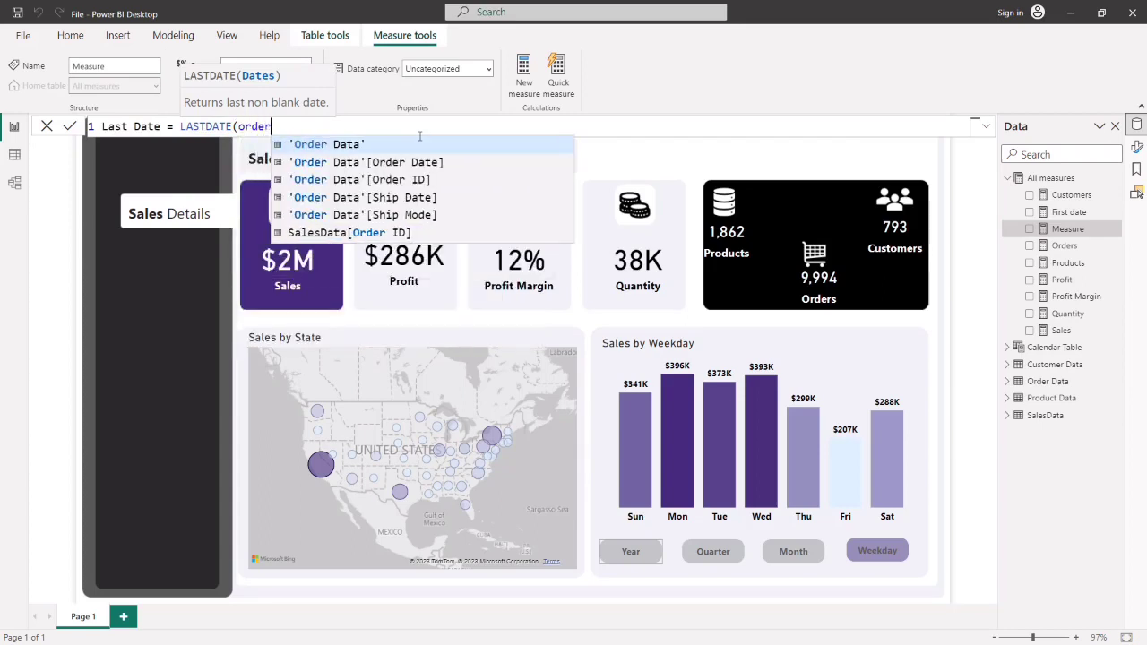
click(421, 164)
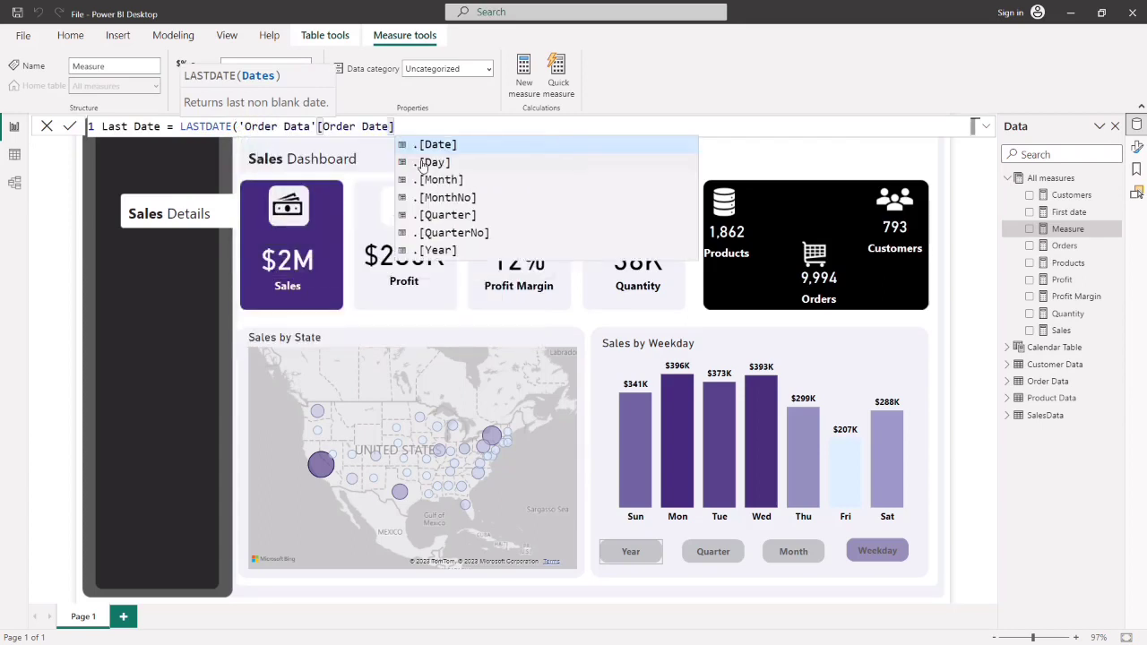
text())
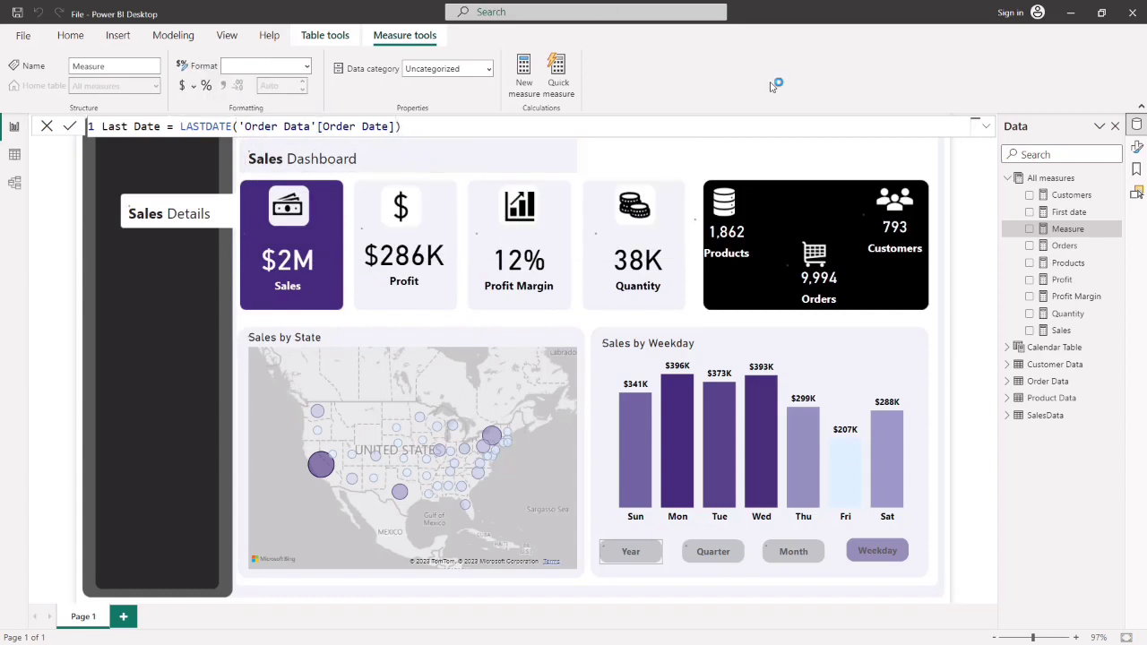
key(Return)
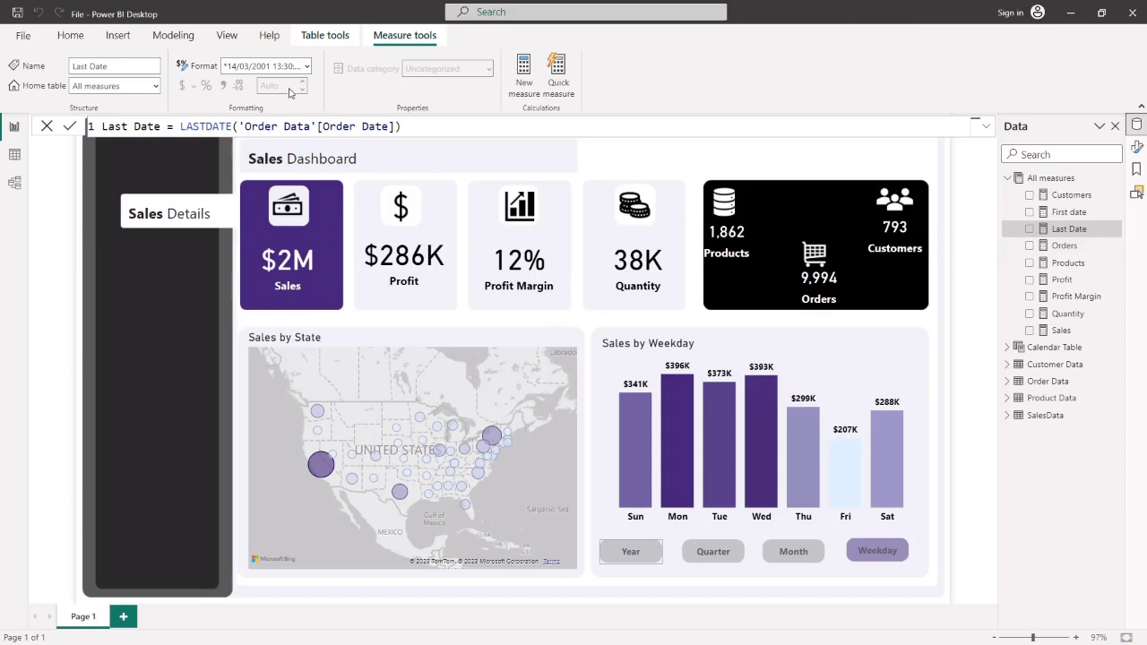
click(305, 66)
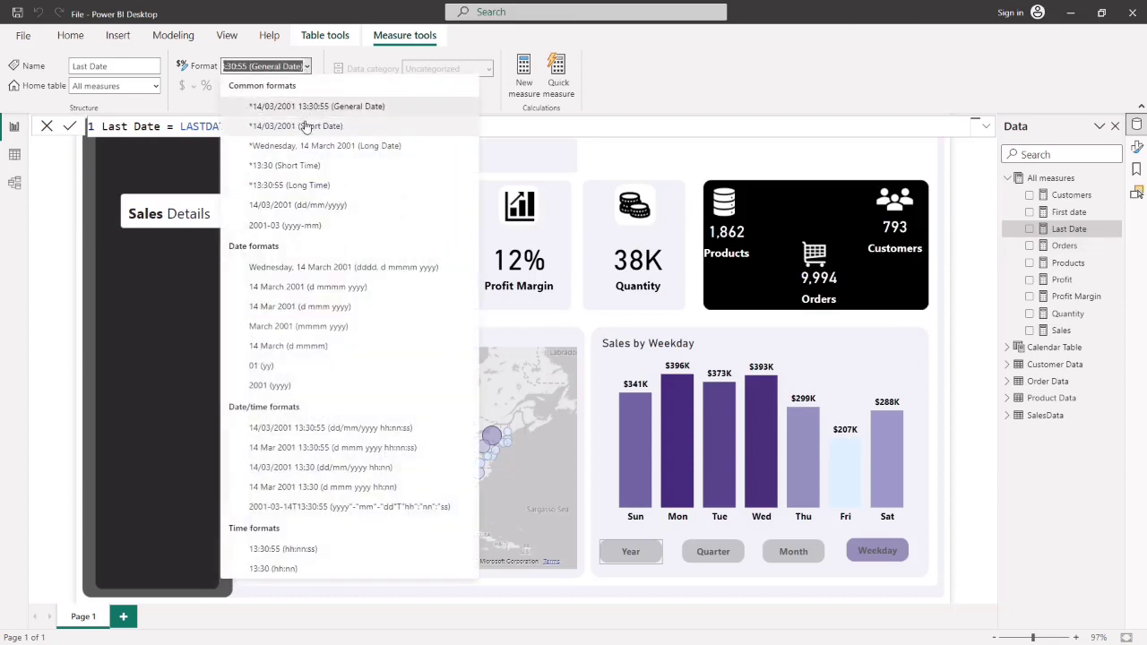
click(307, 126)
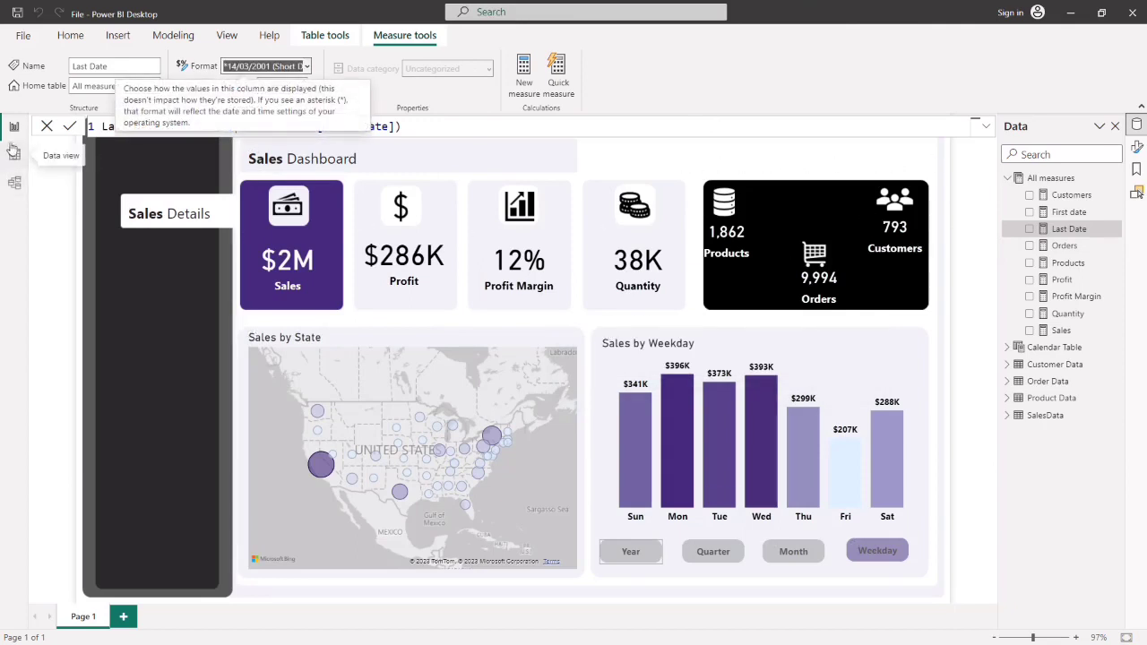
- Add a card visual with the First date measure above the black summary panel and reduce the card's height
click(900, 164)
right_click(899, 165)
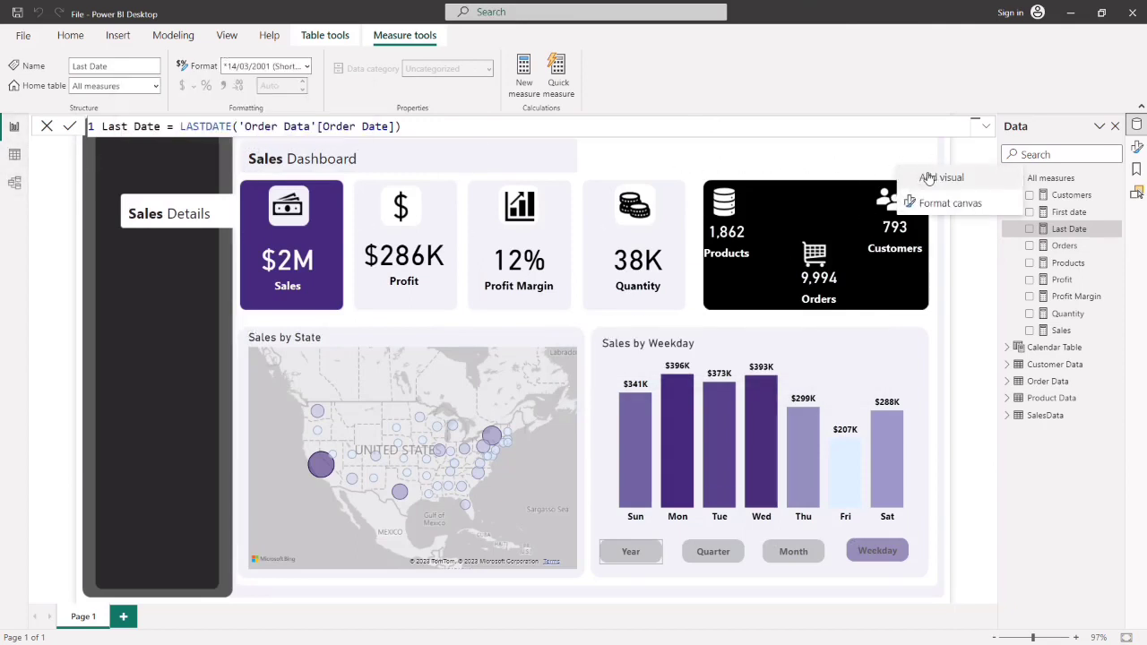
click(929, 179)
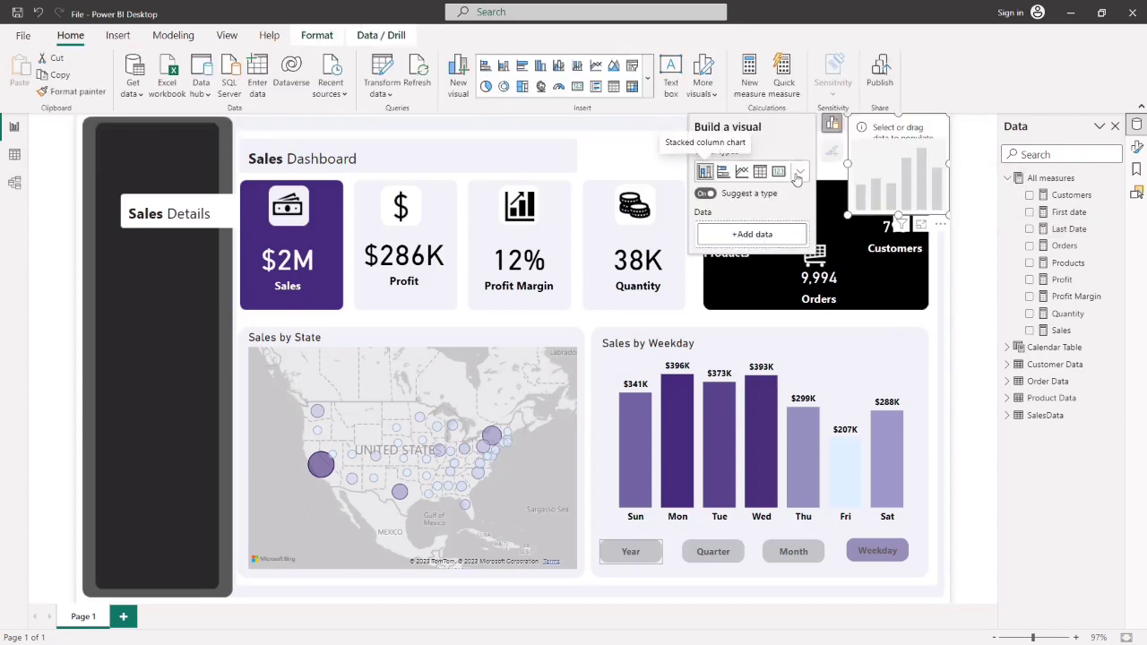
click(781, 174)
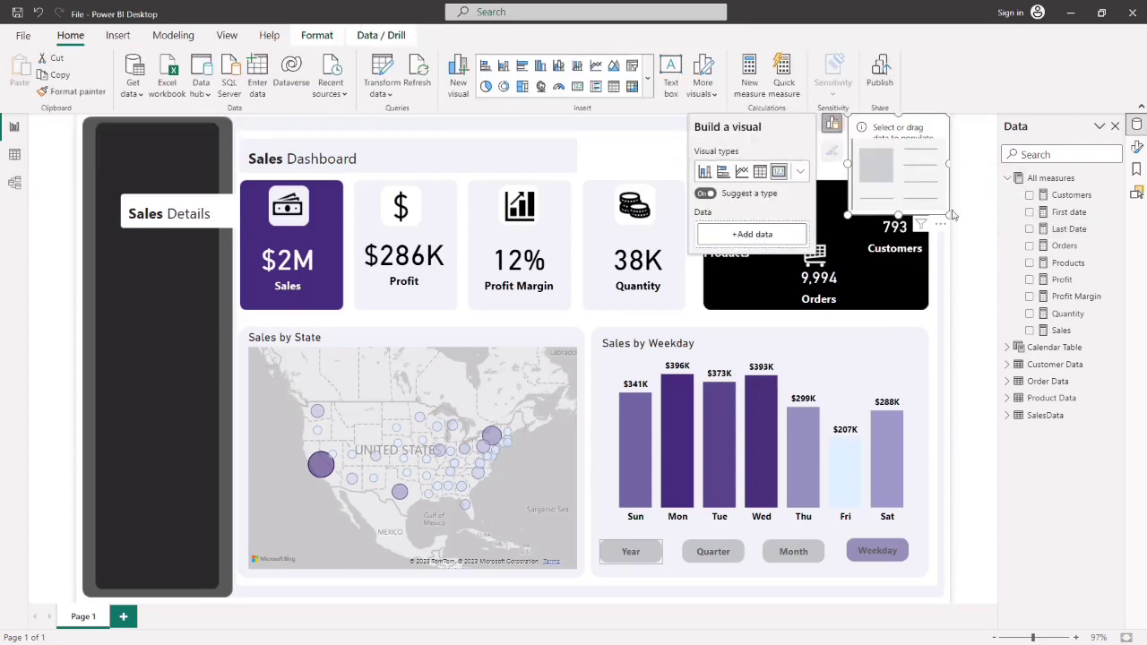
click(1030, 213)
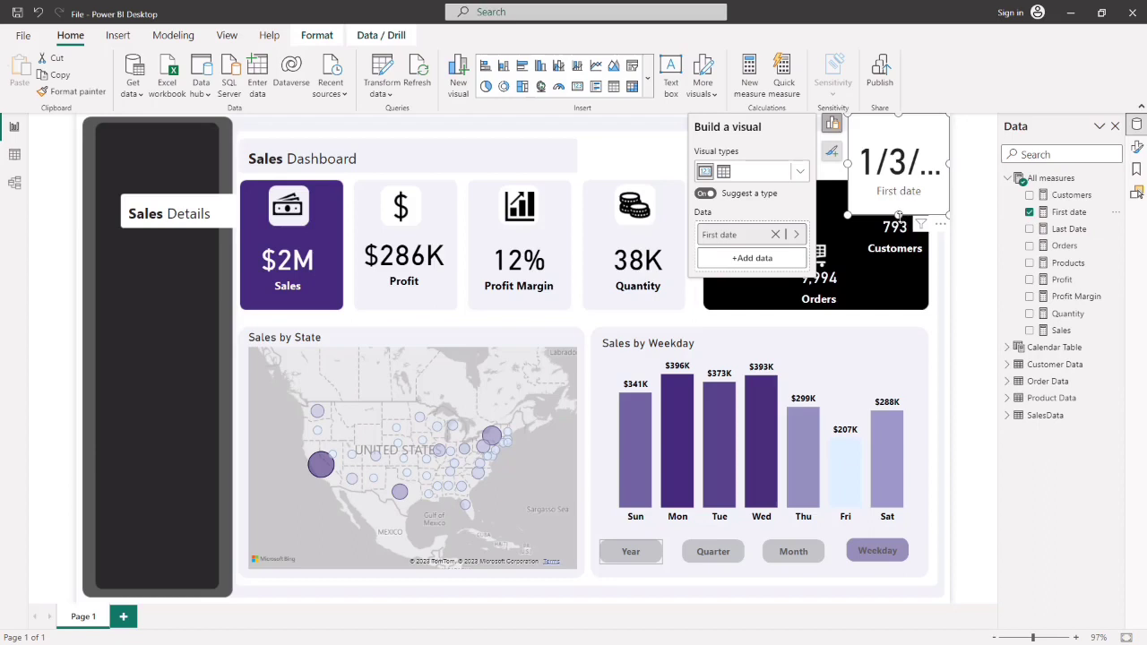
drag(898, 215, 894, 165)
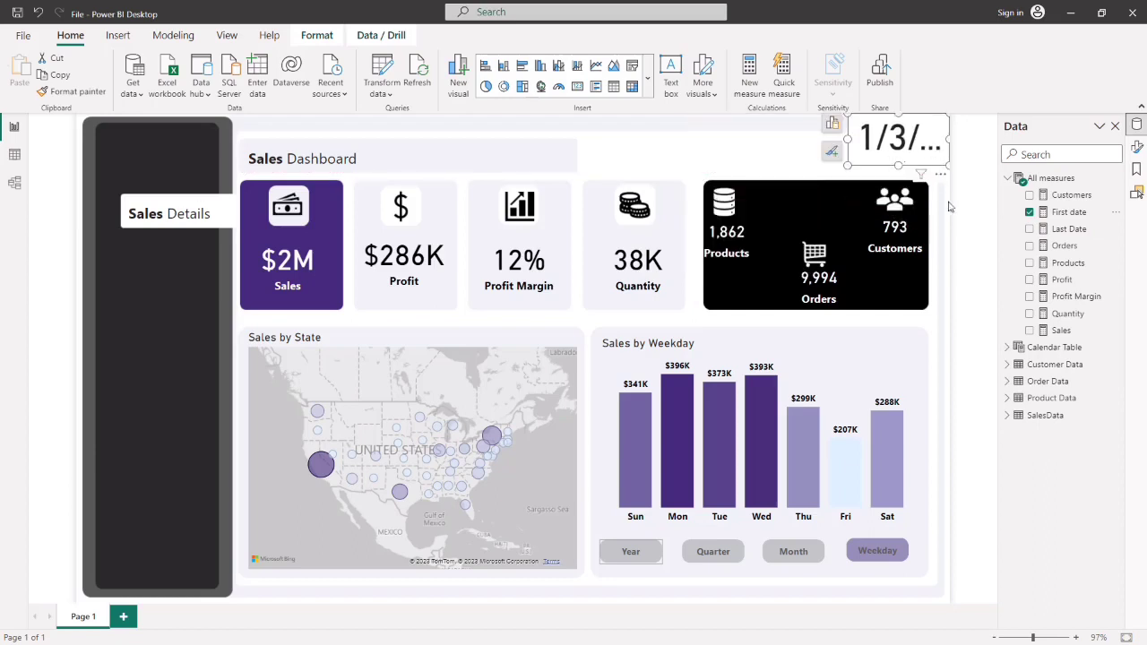
- Reduce the First date card's callout value font size to 38 and turn off its category label
click(832, 151)
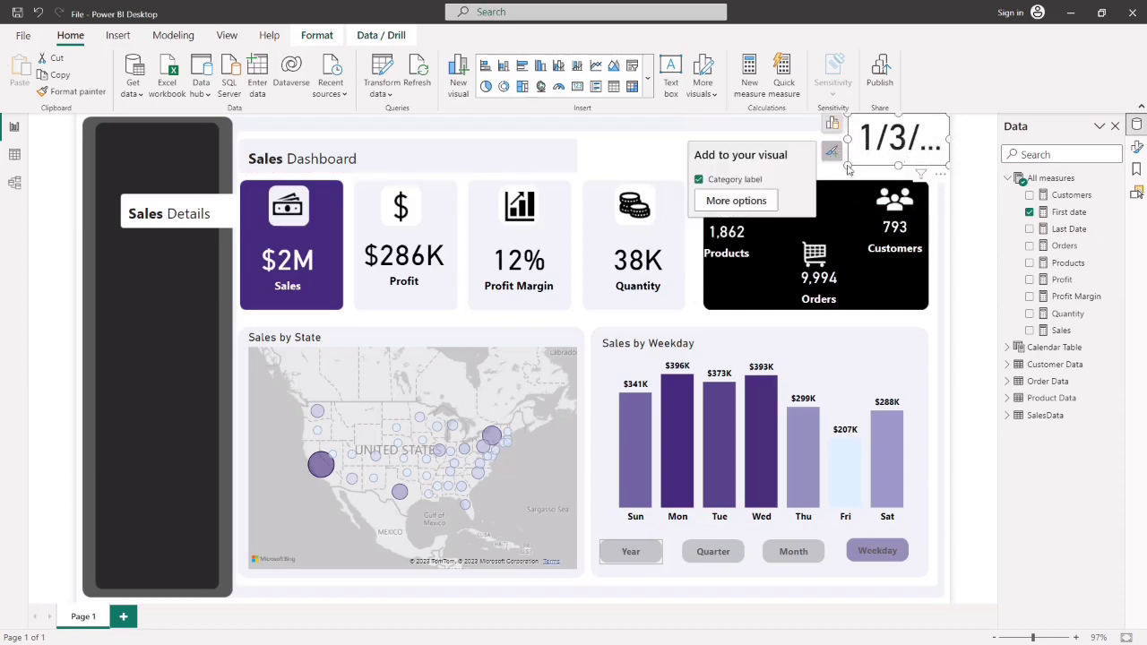
click(758, 201)
click(1031, 270)
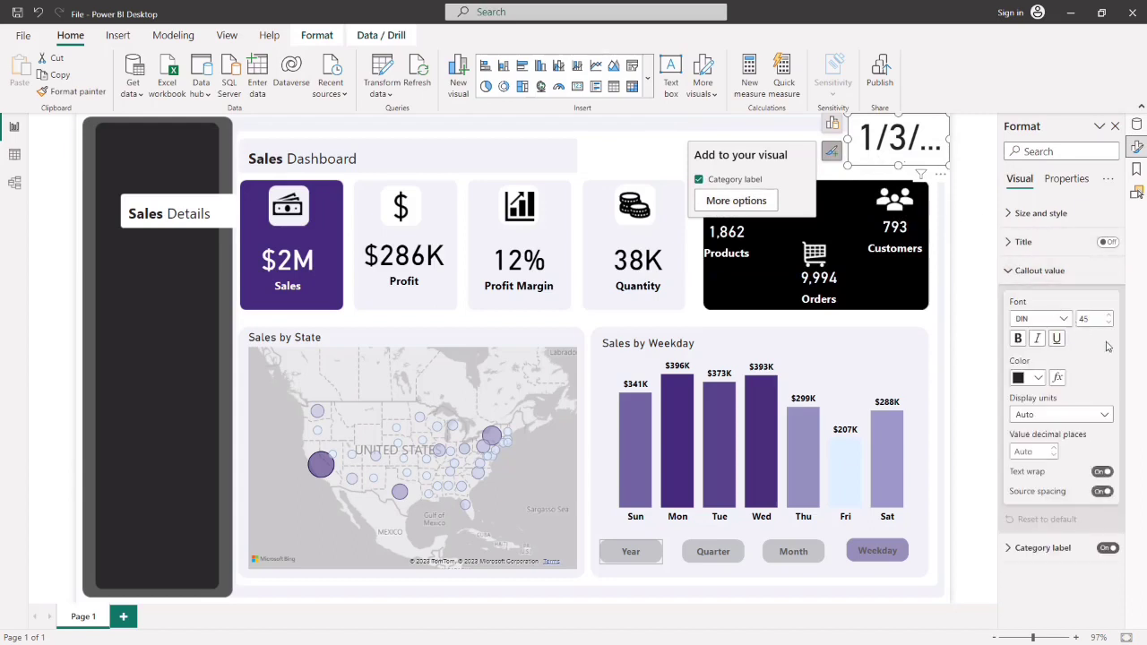
click(1109, 324)
click(1108, 324)
click(1109, 323)
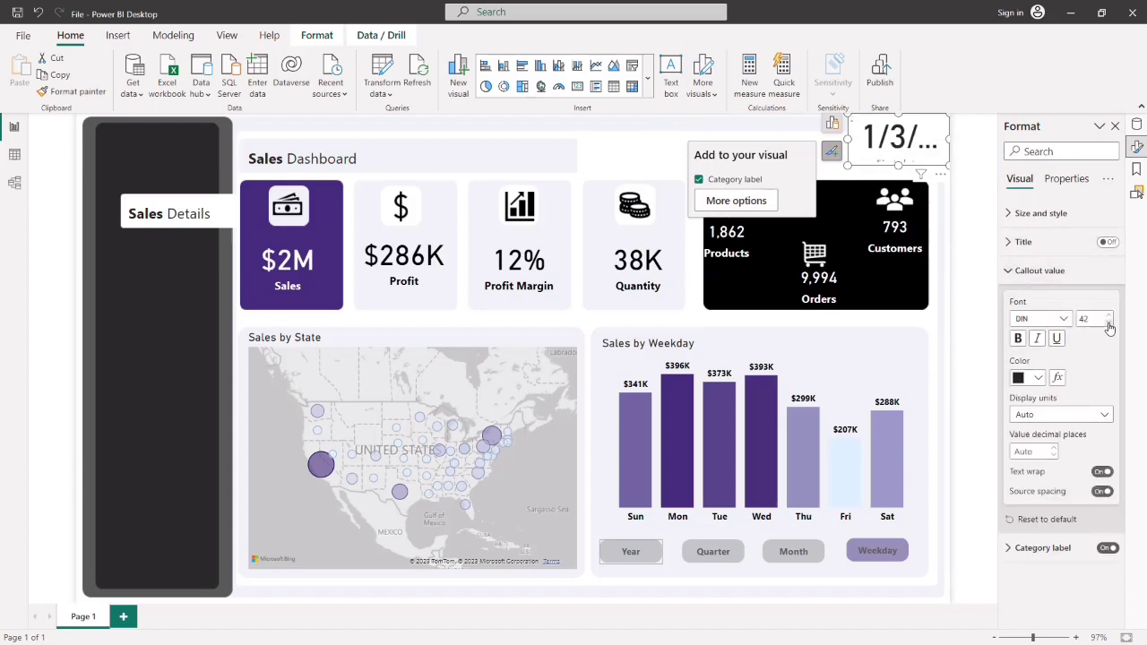
click(1109, 324)
click(1109, 324)
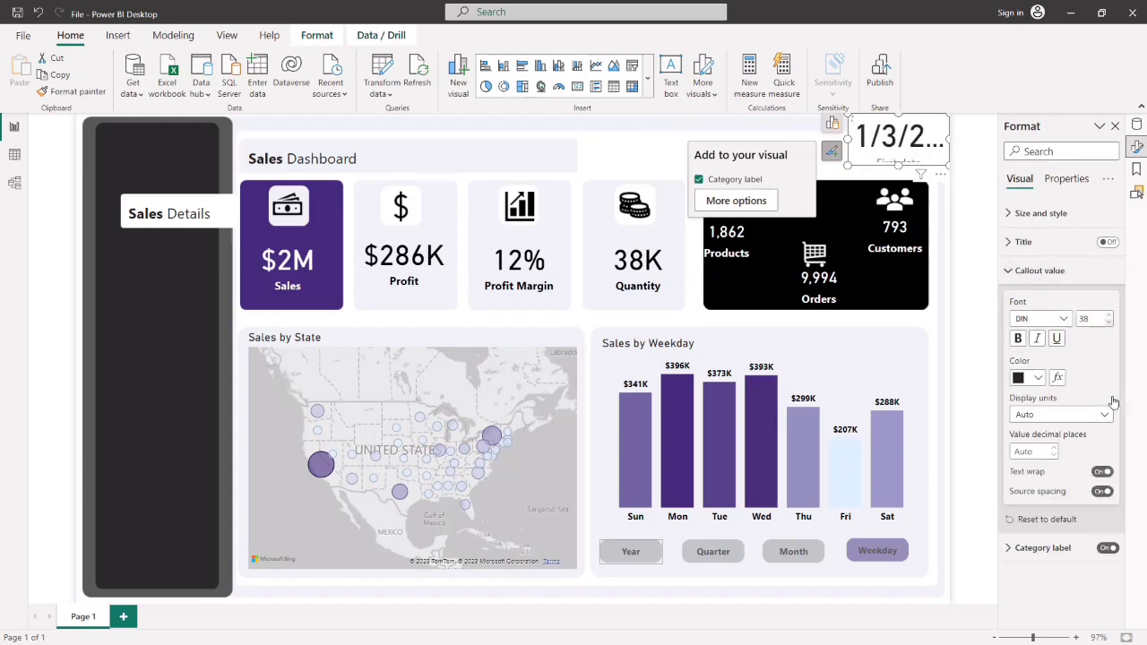
click(1108, 548)
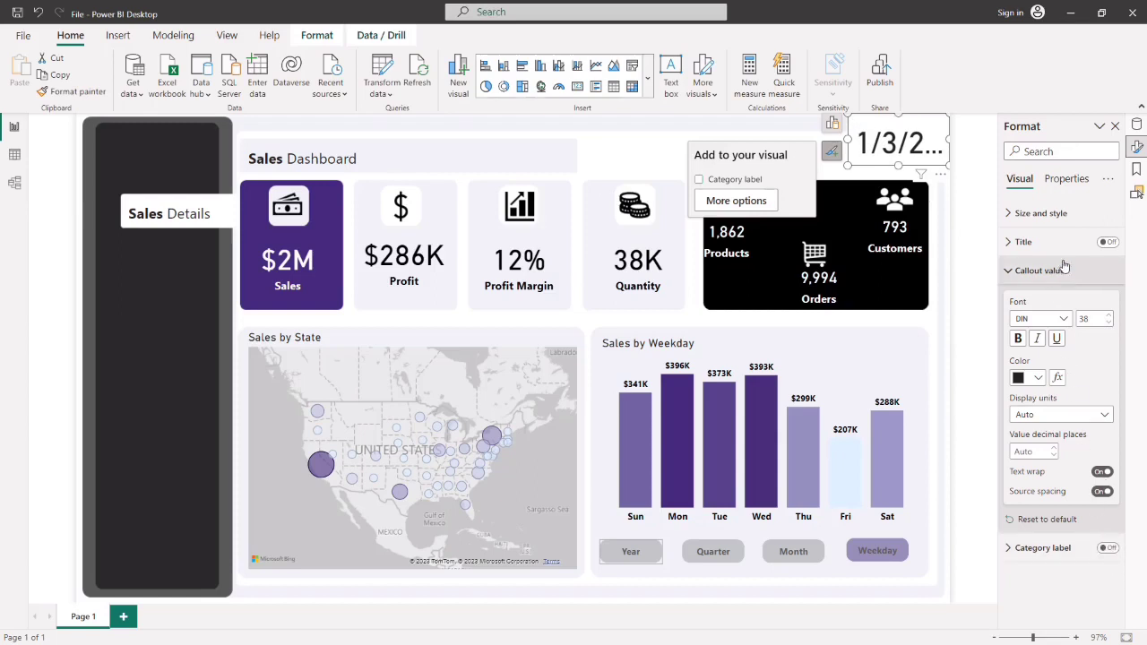
- Set the First date card's callout value font size to 14
click(1109, 325)
click(1108, 325)
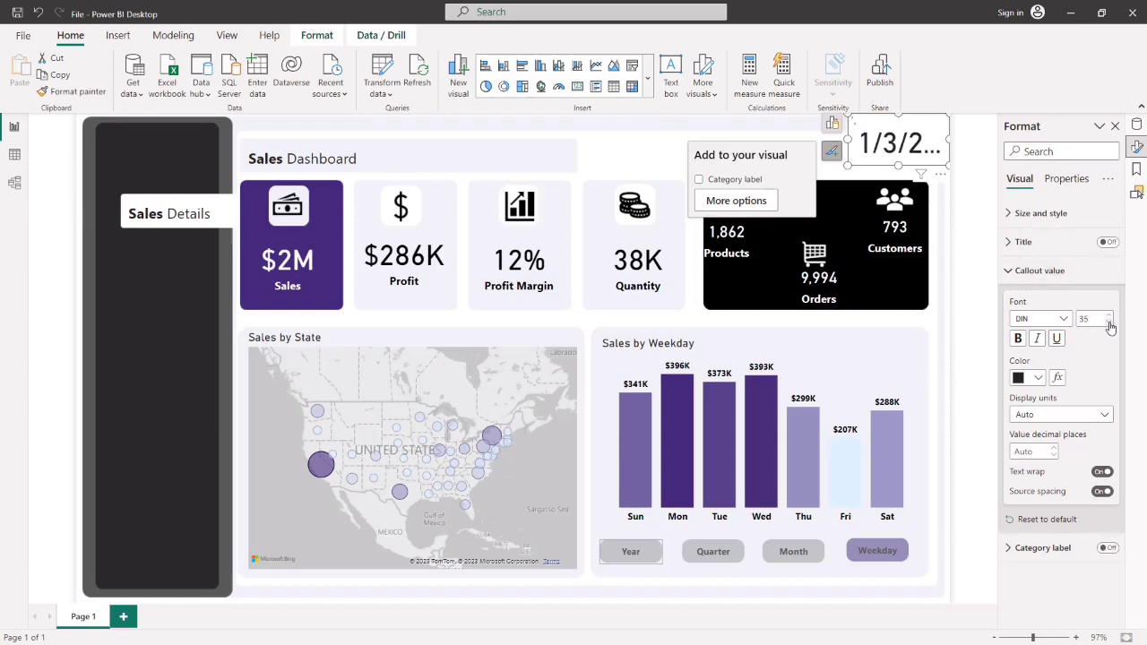
click(1108, 325)
click(1108, 326)
click(1109, 325)
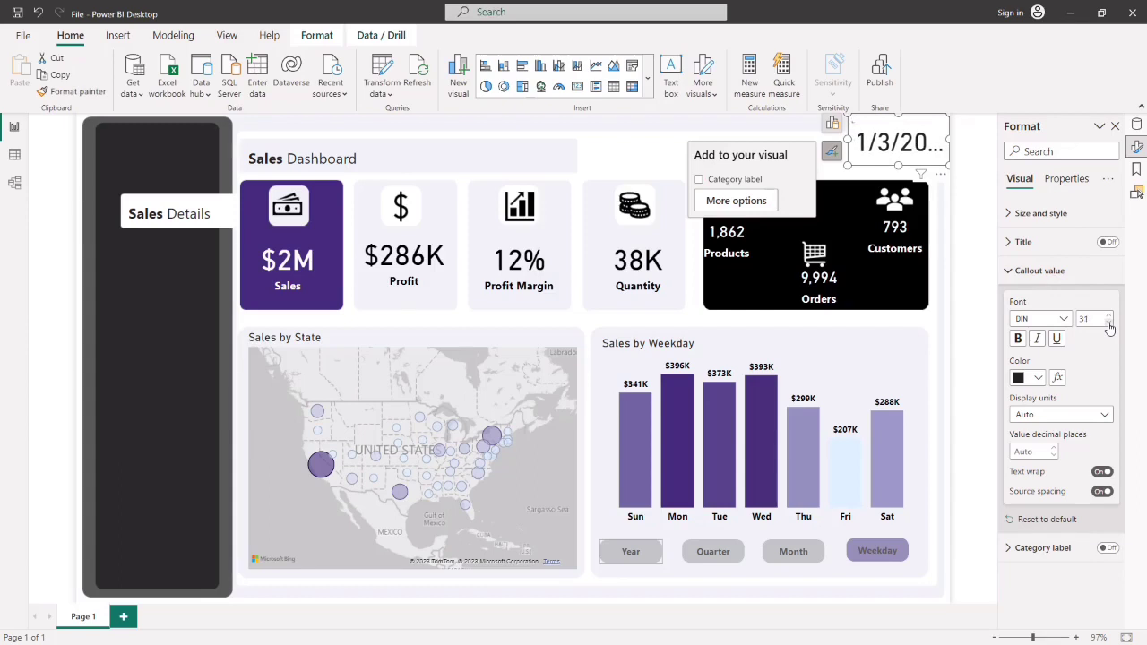
click(1108, 326)
click(1109, 325)
click(1109, 325)
click(1109, 325)
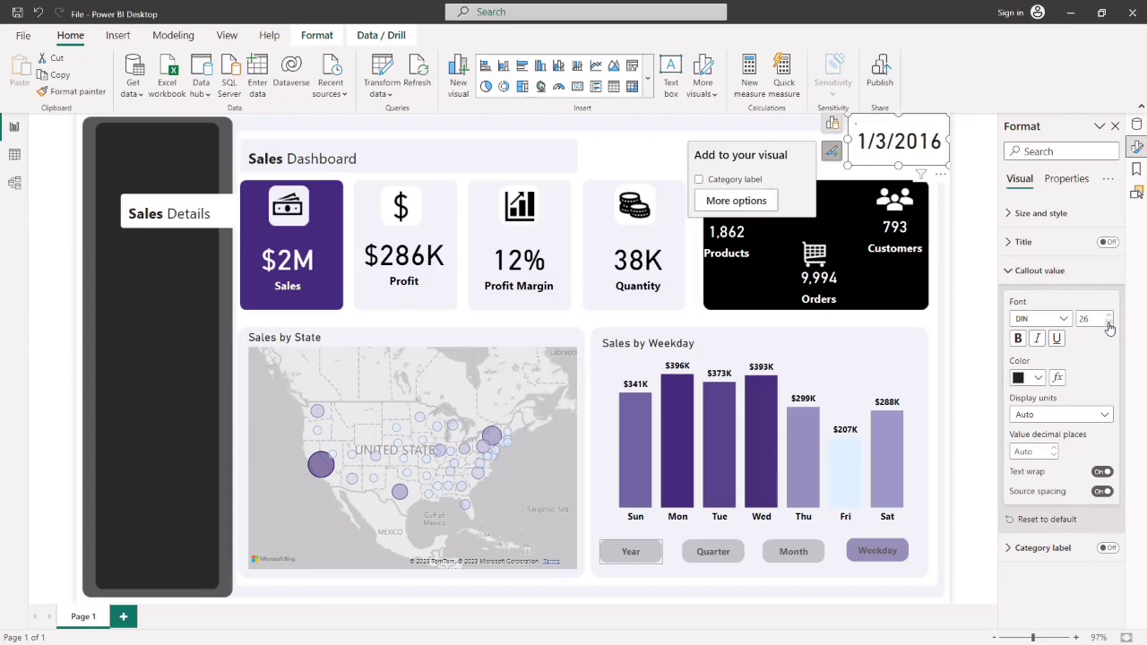
click(1109, 326)
click(1109, 325)
click(1108, 325)
click(1108, 325)
click(1109, 326)
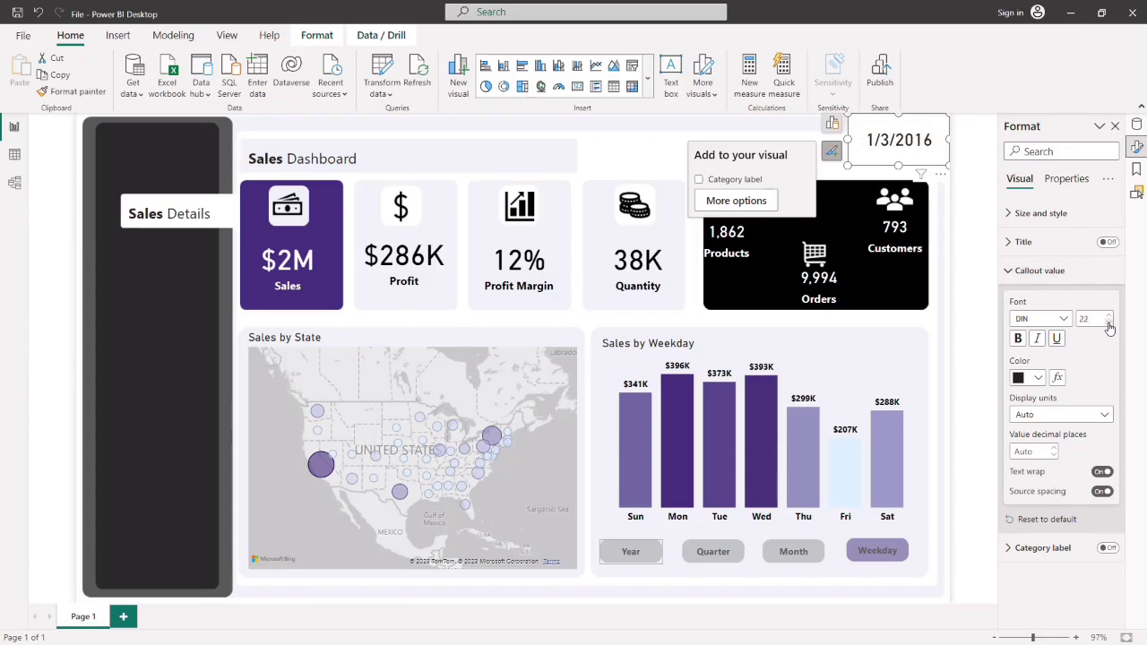
click(1109, 326)
click(1109, 325)
click(1109, 325)
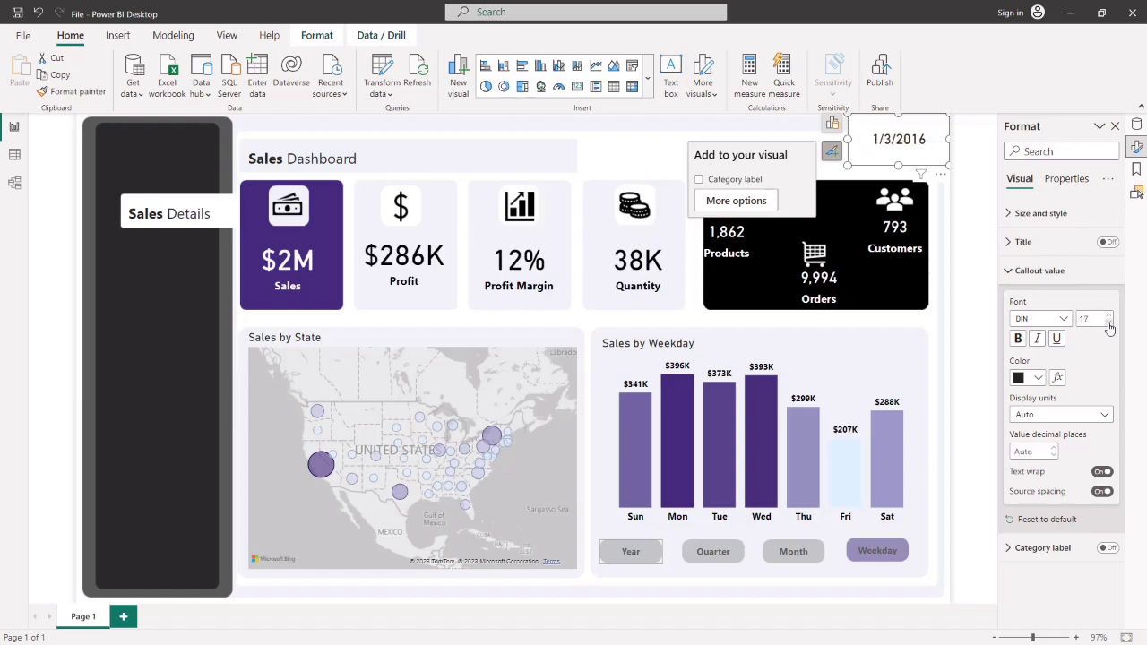
click(1109, 326)
click(1109, 326)
click(1108, 325)
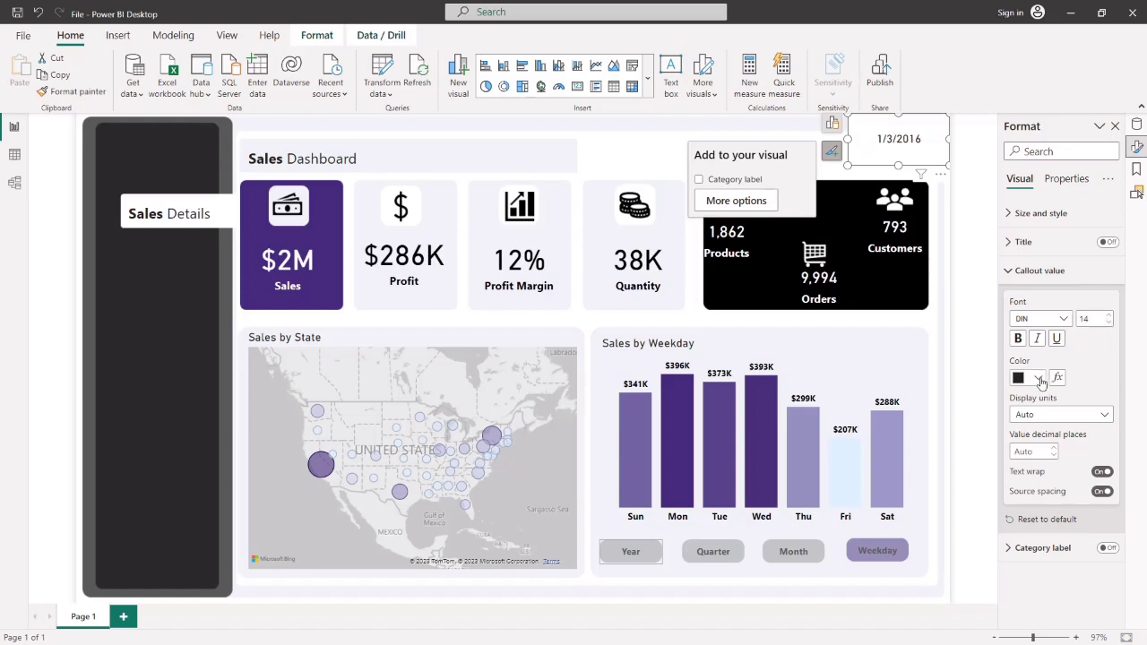
- Make the First date card's value bold dark purple and shrink the card to fit above the Customers figure
click(1038, 377)
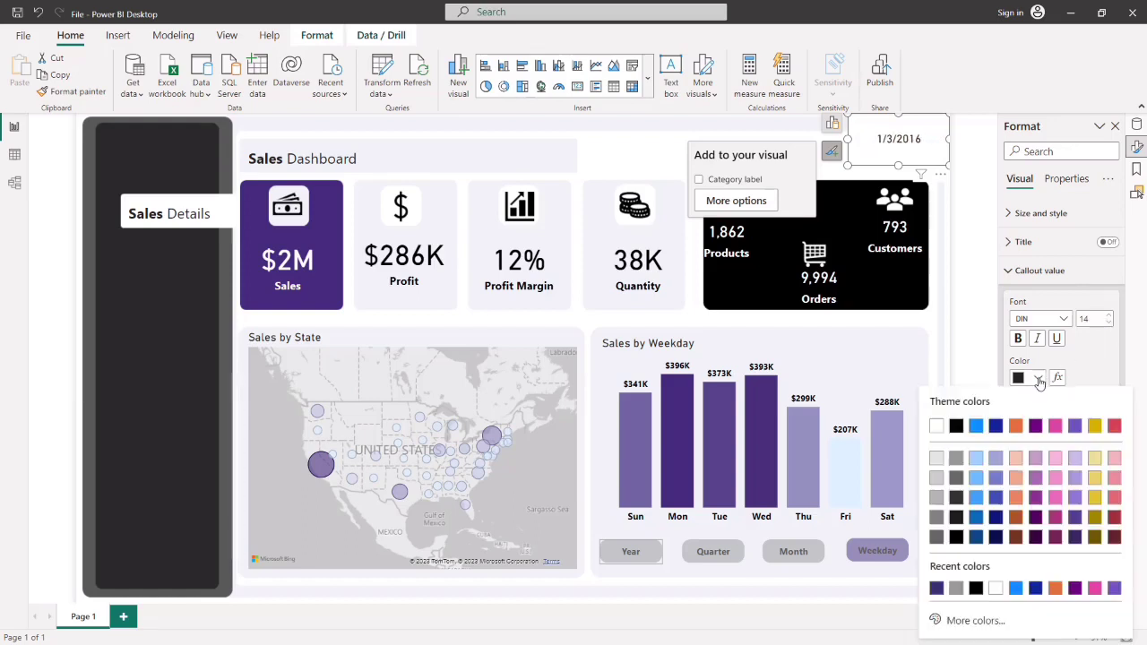
click(936, 589)
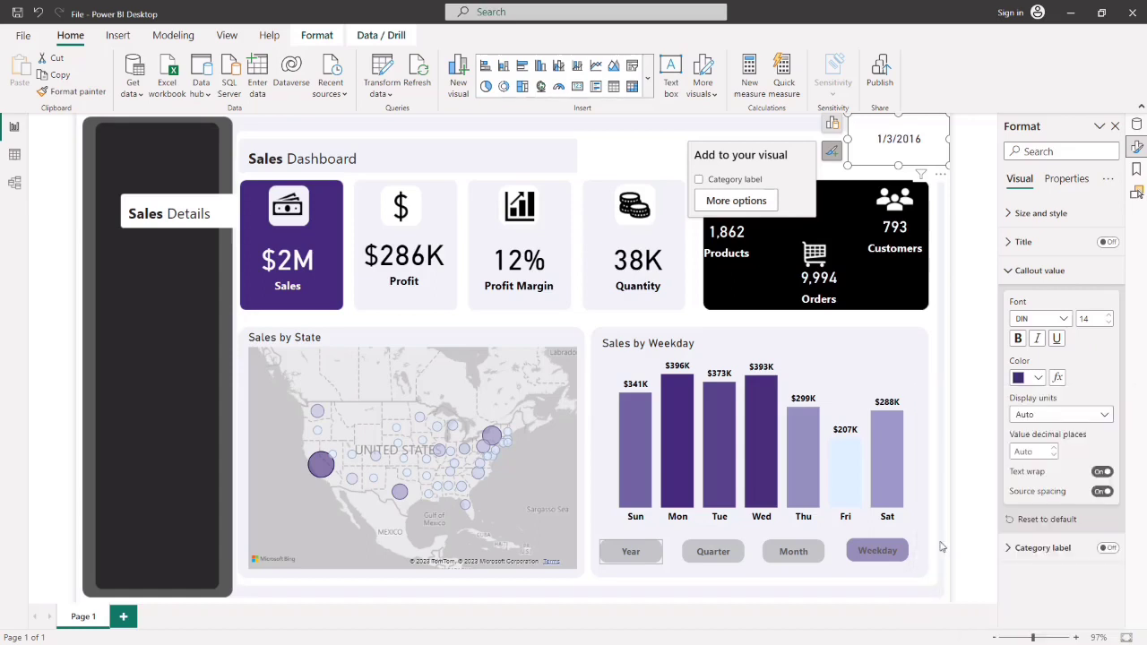
click(1018, 338)
mouse_move(897, 164)
mouse_down()
mouse_move(901, 144)
mouse_move(911, 164)
mouse_up()
drag(847, 144, 899, 164)
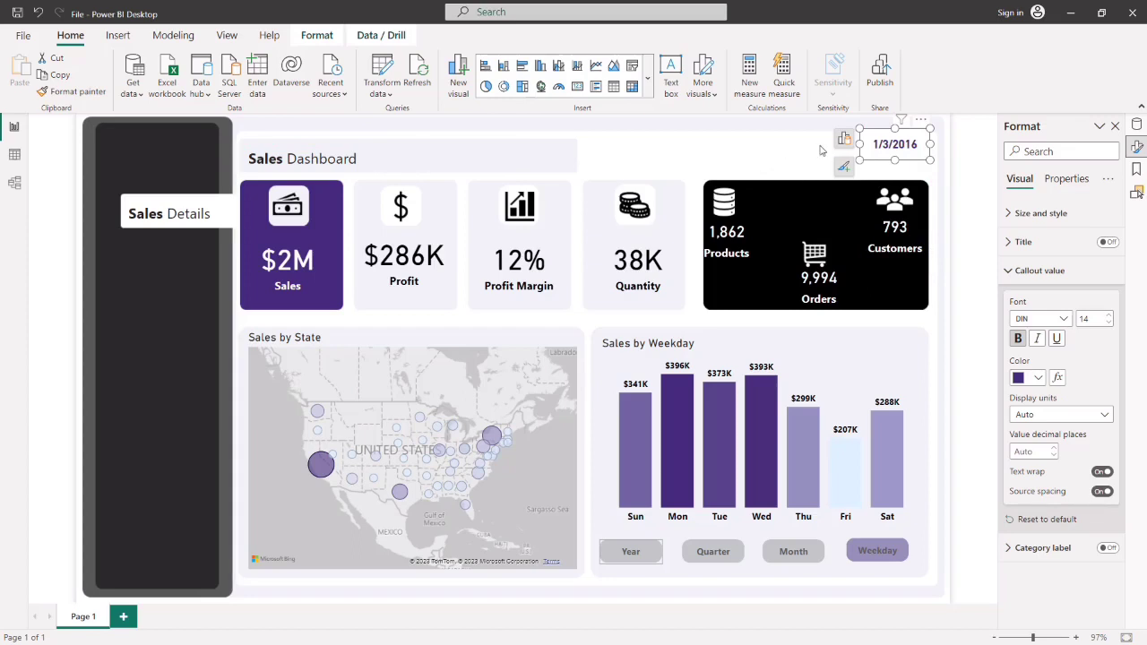
- Replace the First date card with a pasted copy of itself in the same place
click(844, 139)
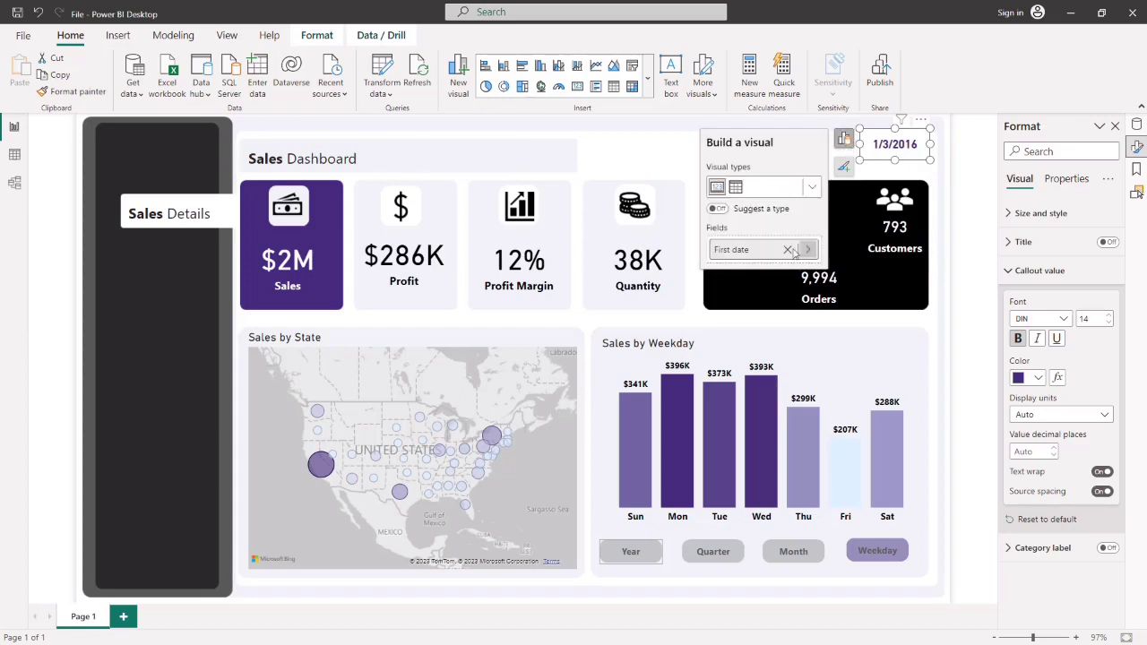
click(676, 123)
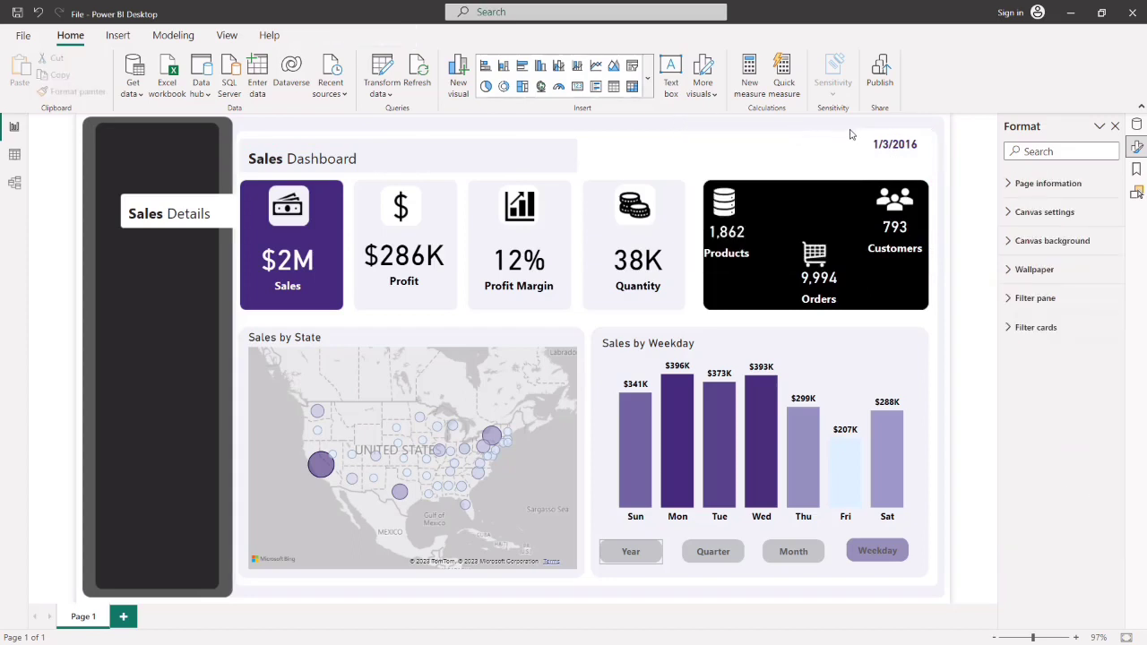
click(892, 162)
key(ctrl+c)
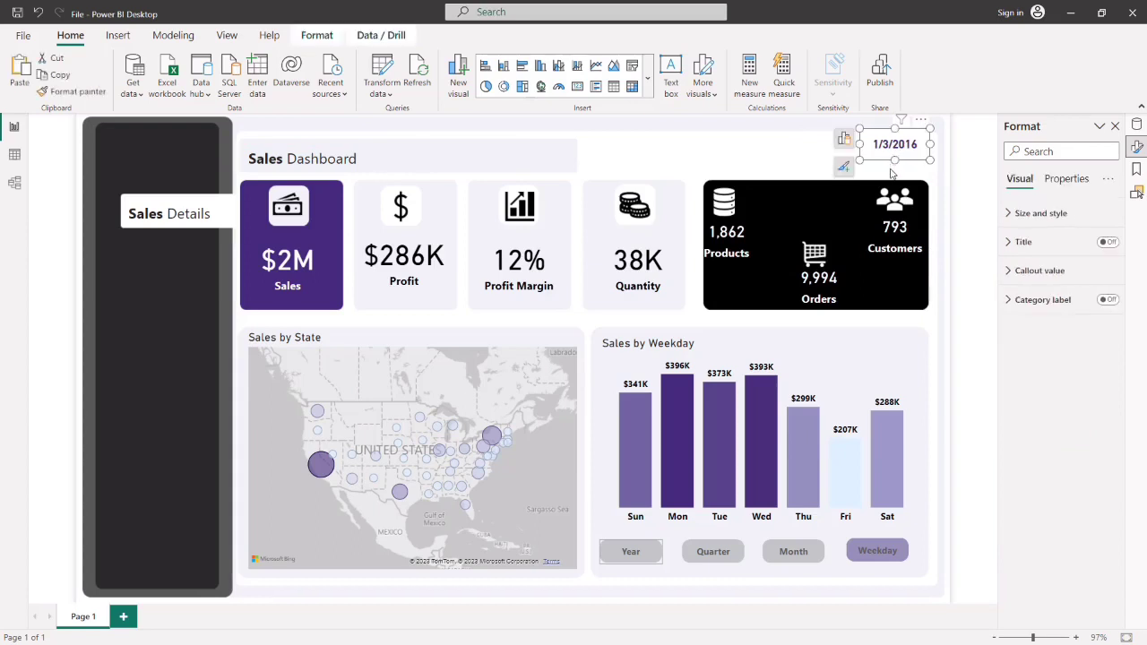
key(ctrl+v)
drag(890, 171, 780, 166)
click(907, 149)
key(Delete)
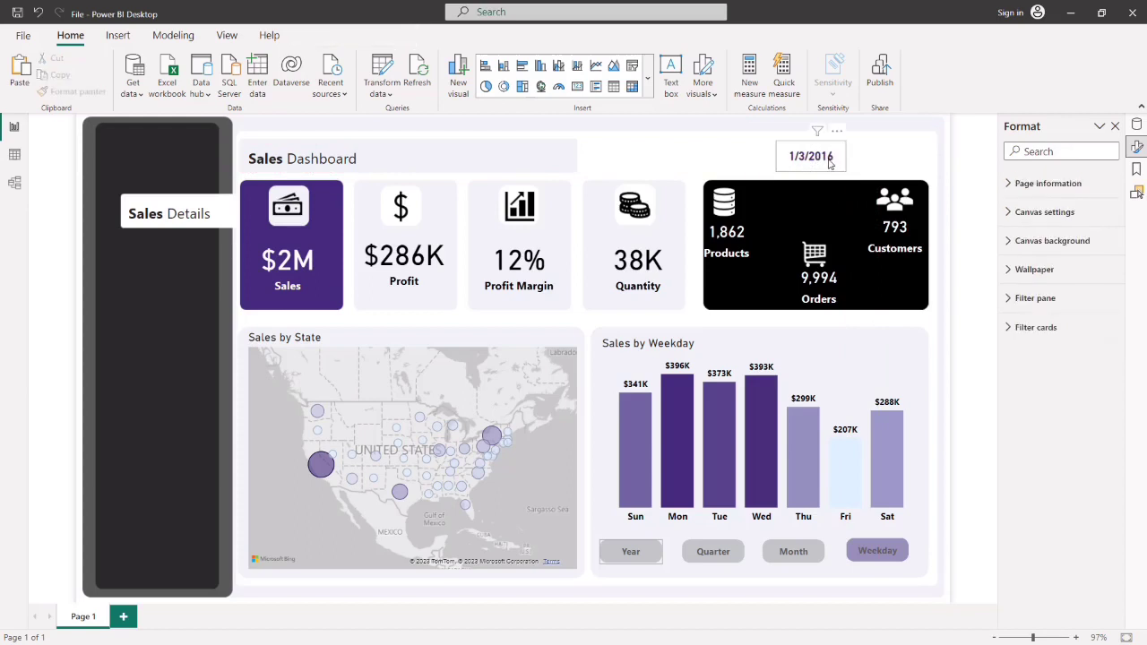
drag(841, 167, 923, 154)
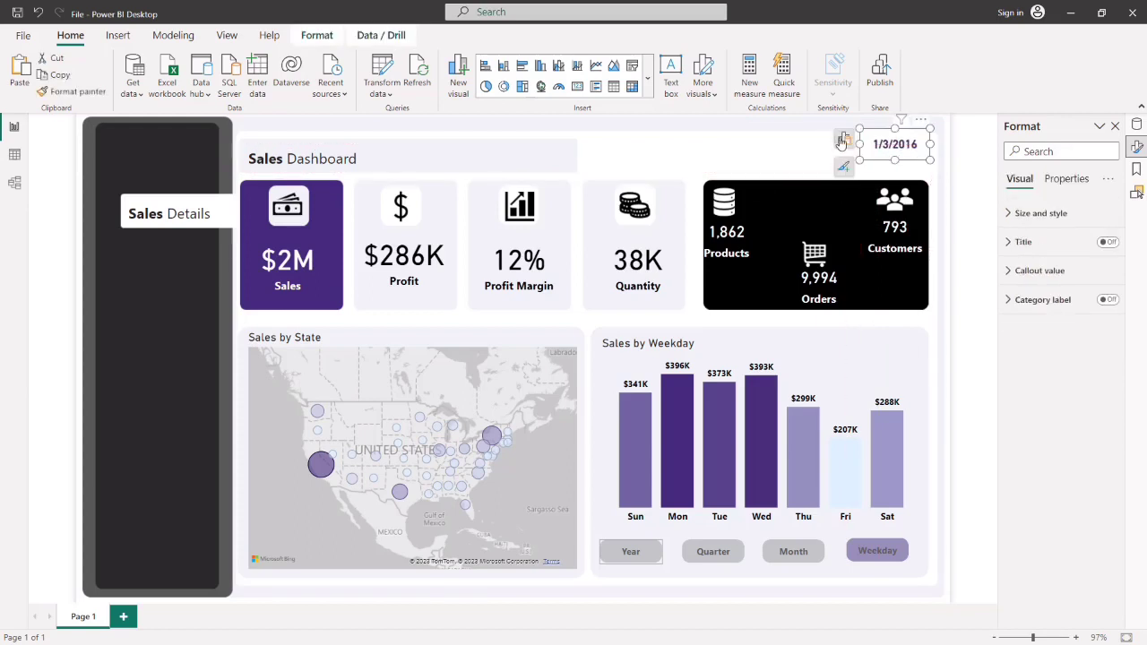
- Convert the First date card to a multi-row card with the Last Date measure added and enlarge it to fit both dates
click(844, 139)
click(812, 186)
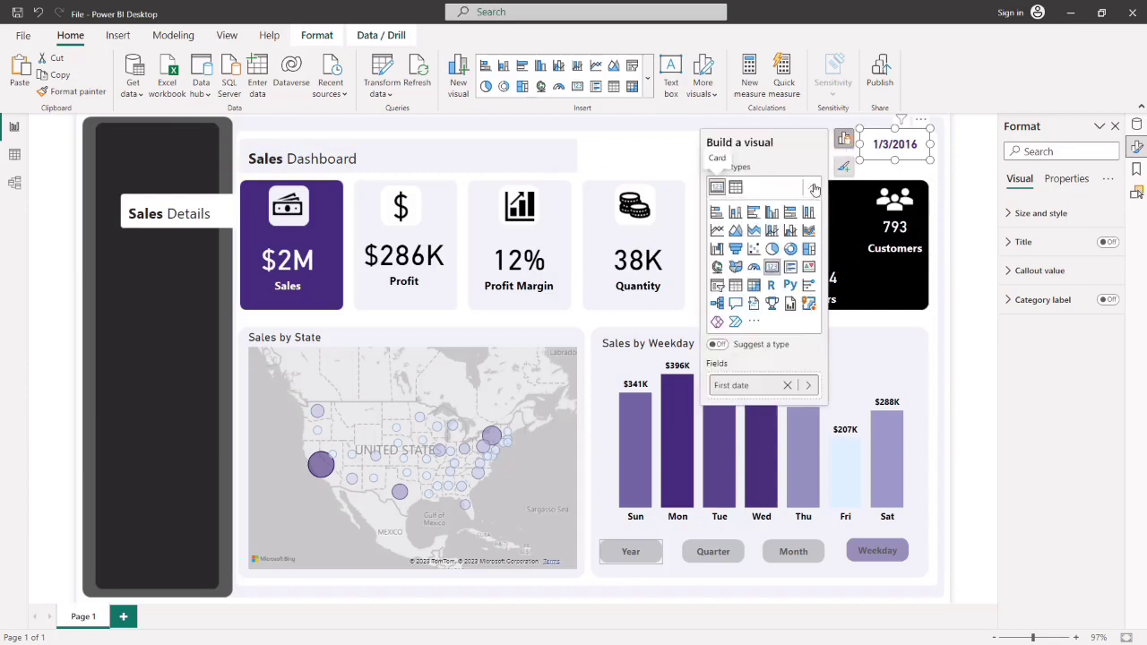
click(790, 268)
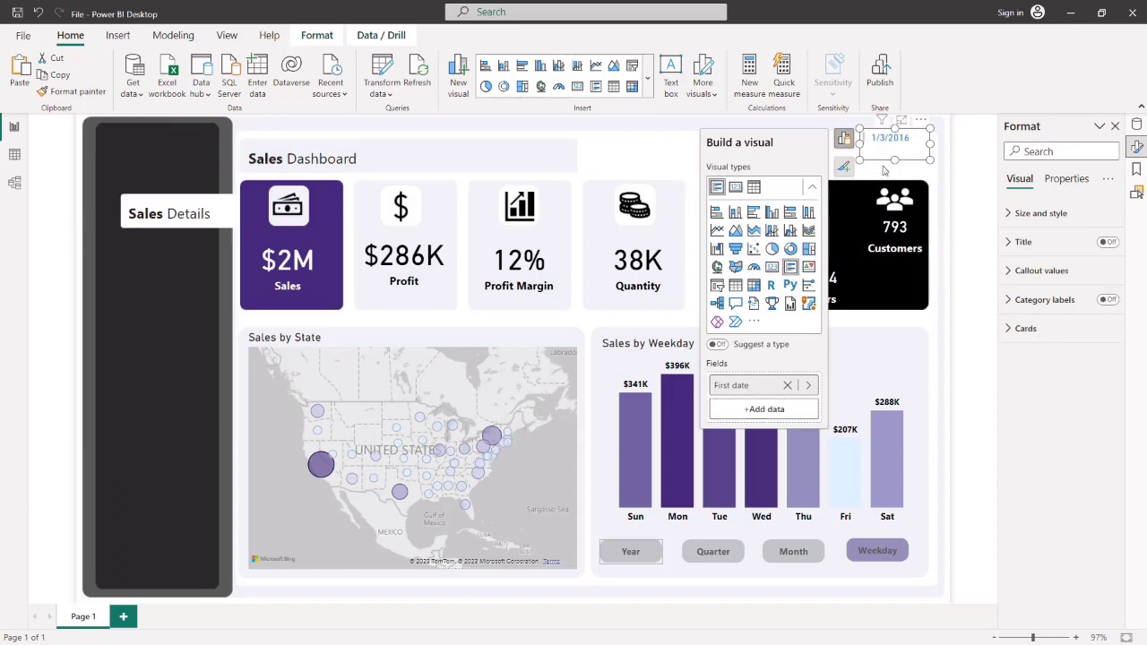
click(788, 410)
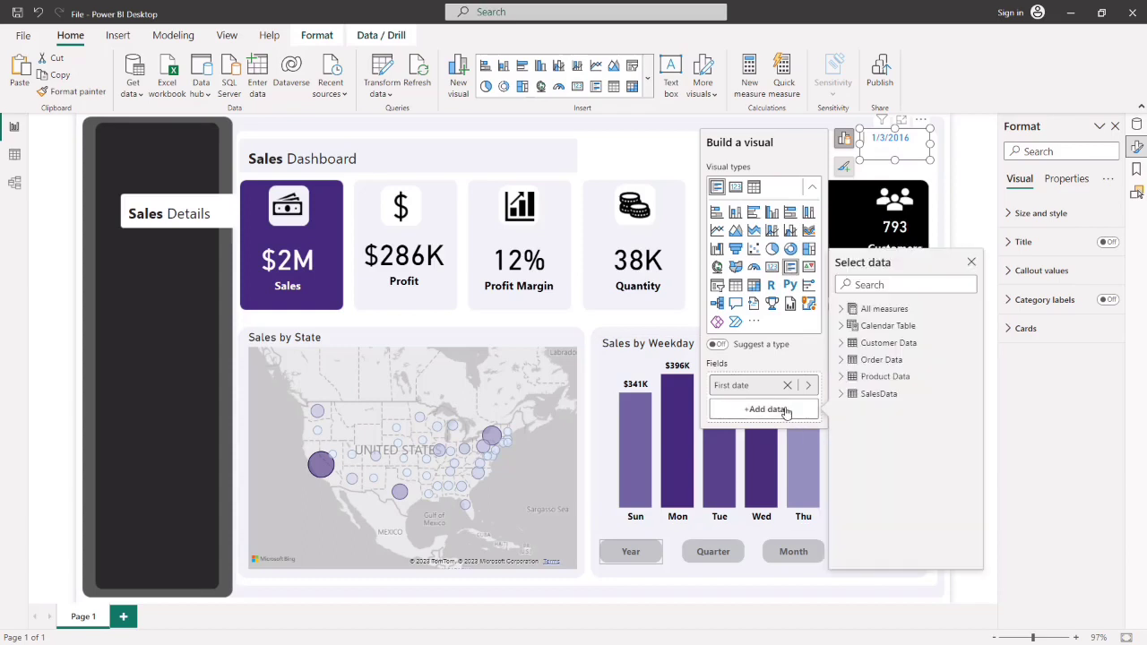
click(842, 309)
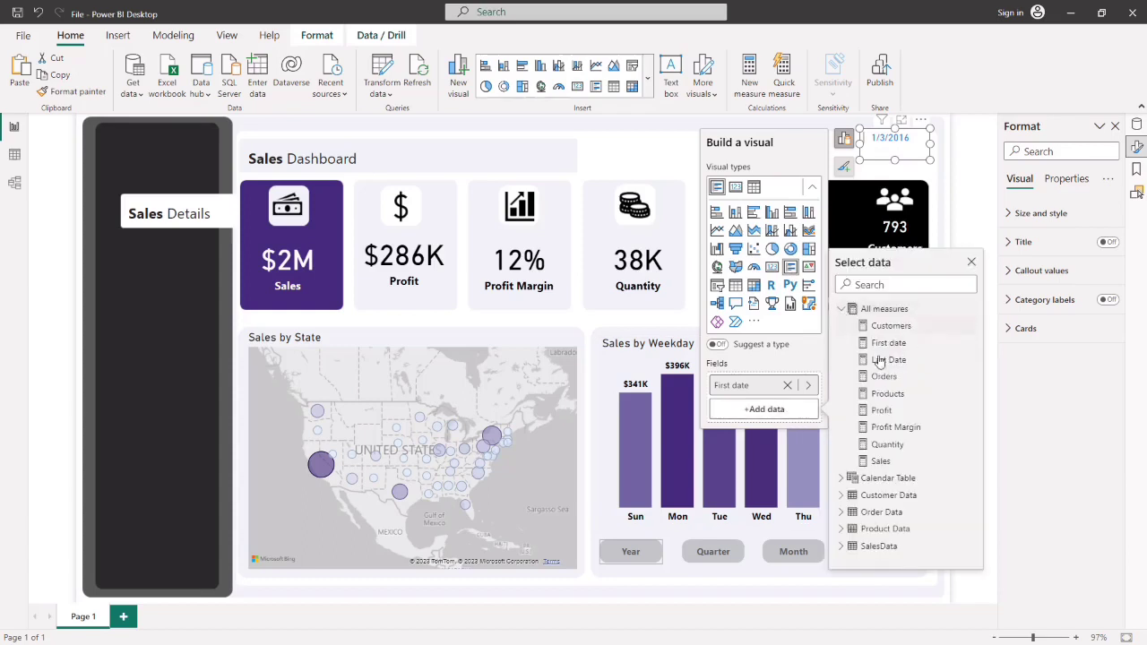
click(865, 359)
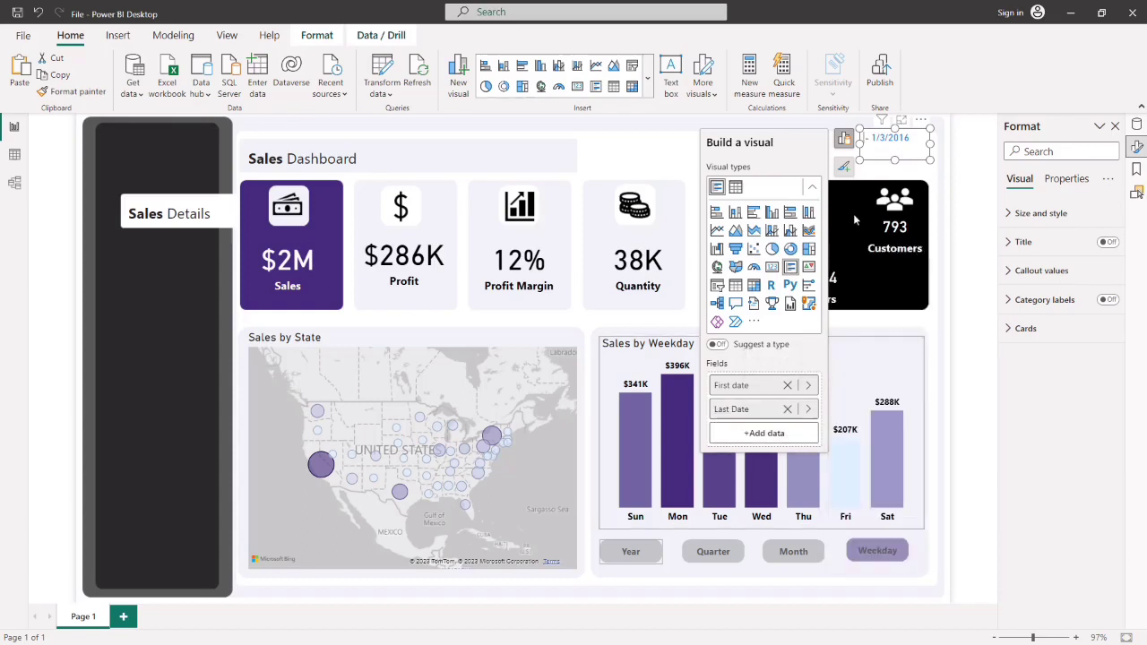
click(896, 159)
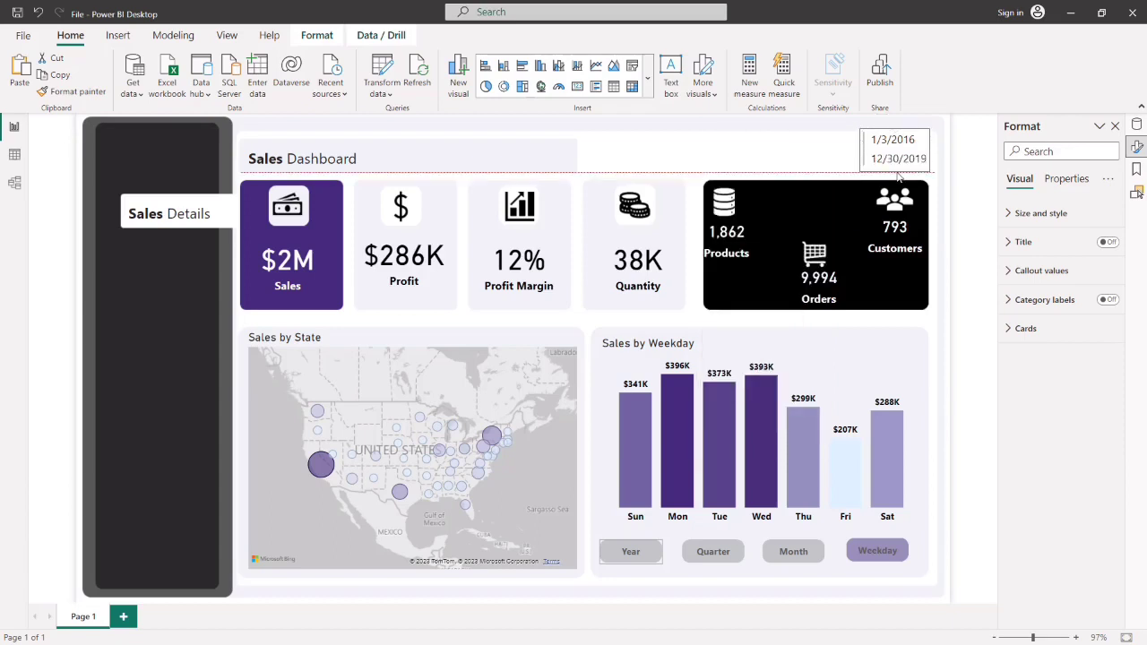
drag(860, 151, 847, 153)
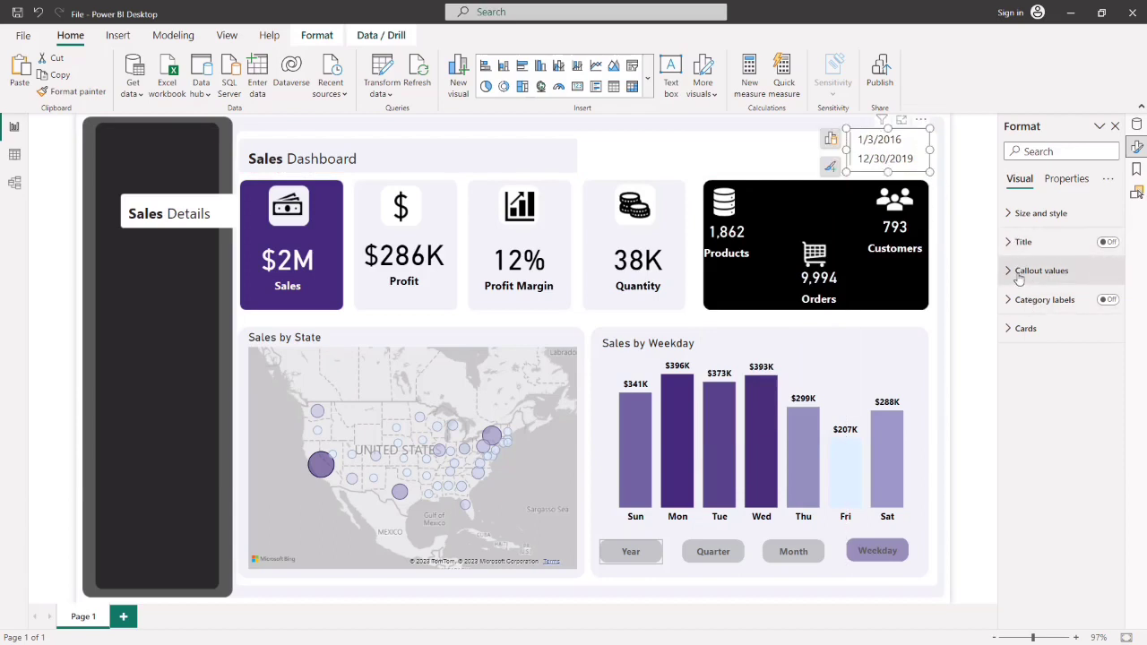
- Make the multi-row card's callout values bold dark purple and slightly narrow the card
click(1018, 271)
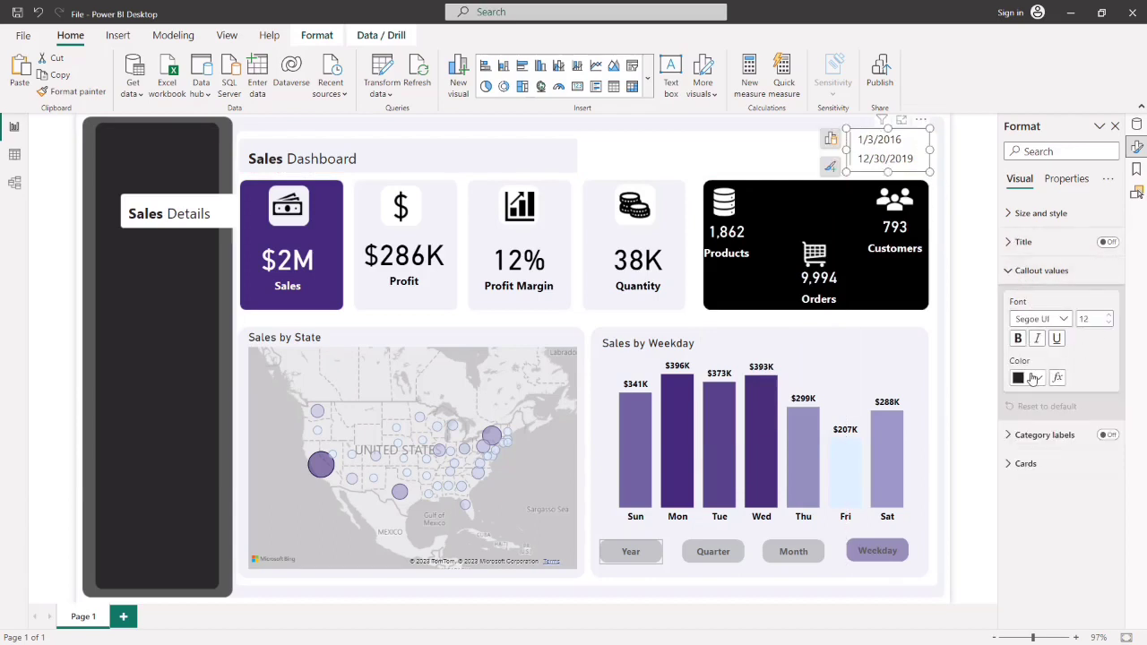
click(1032, 378)
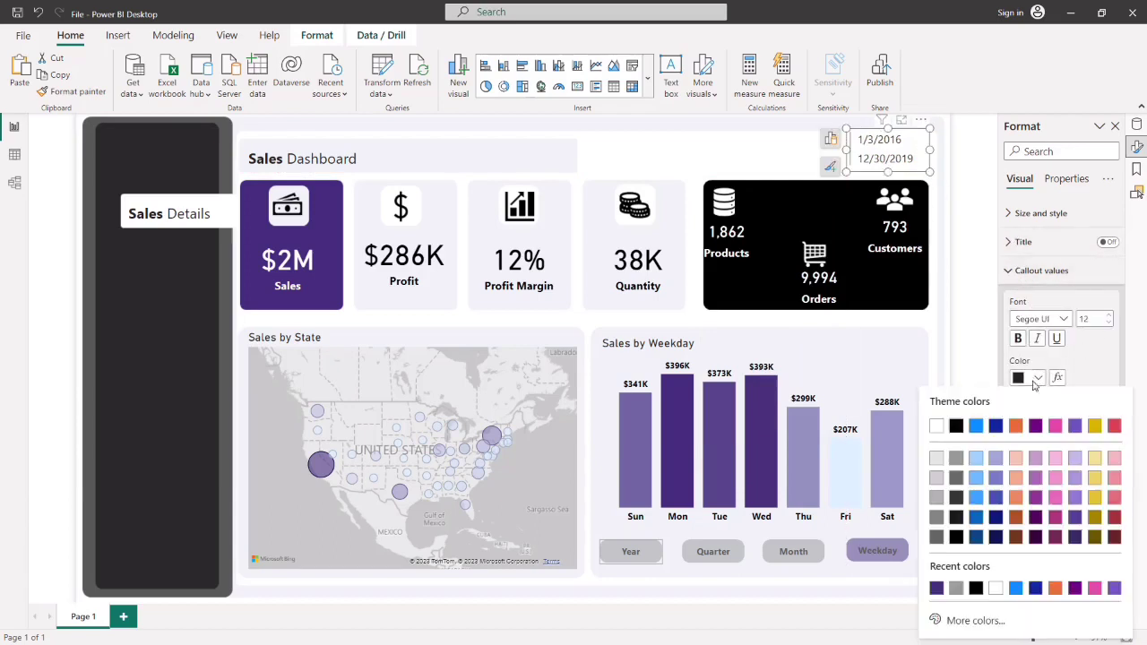
click(937, 588)
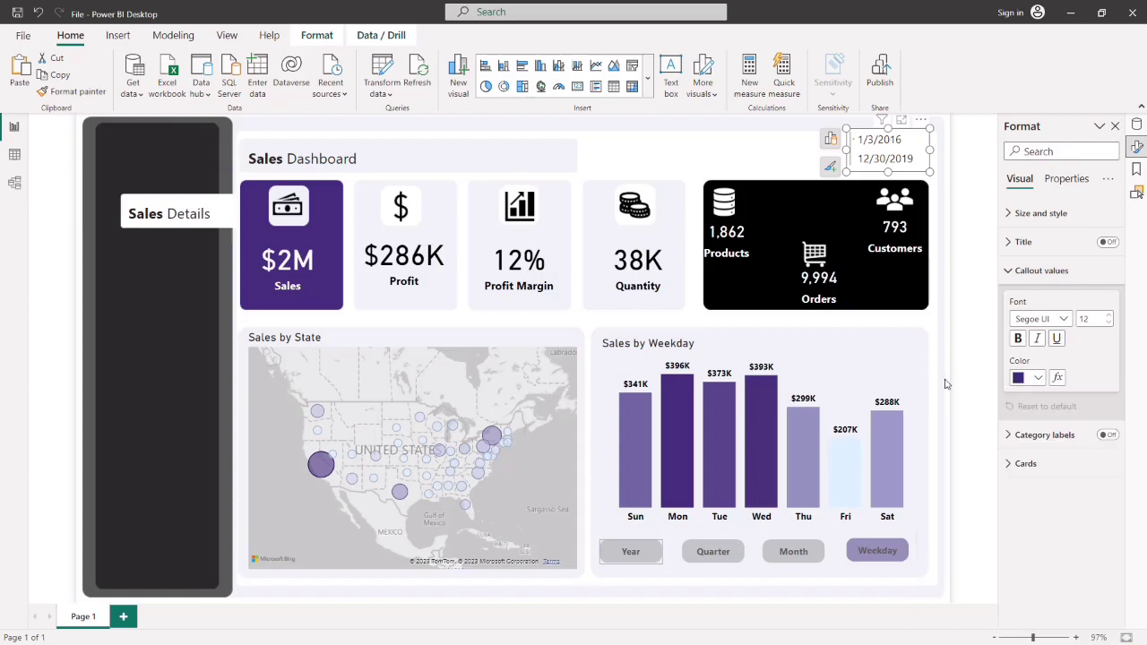
click(1017, 337)
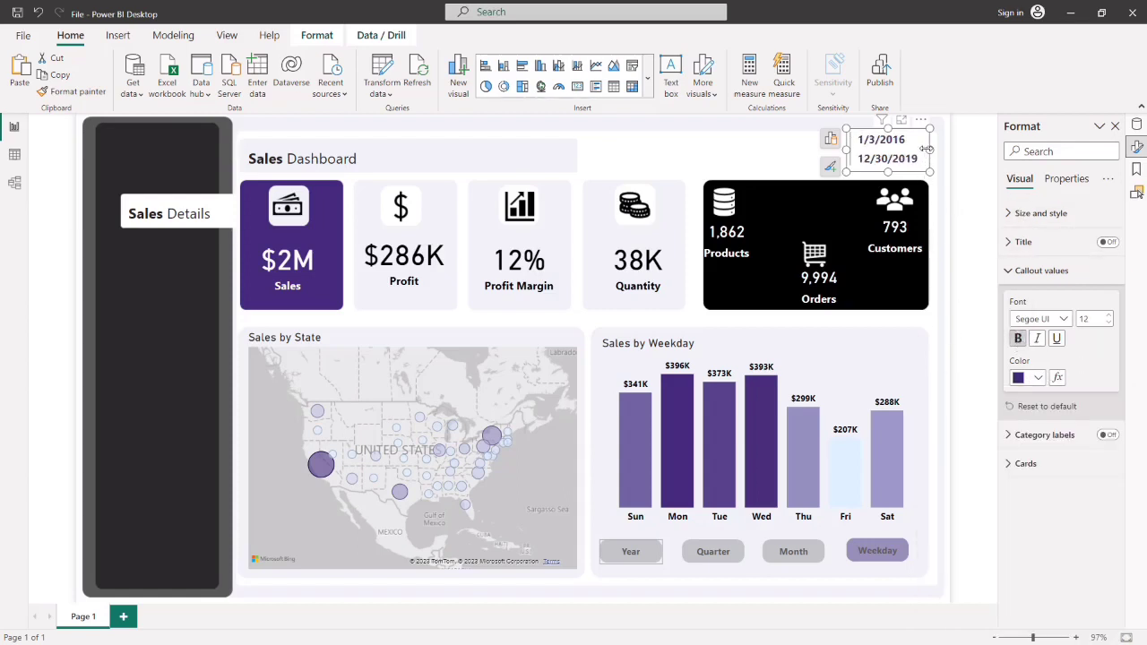
click(789, 159)
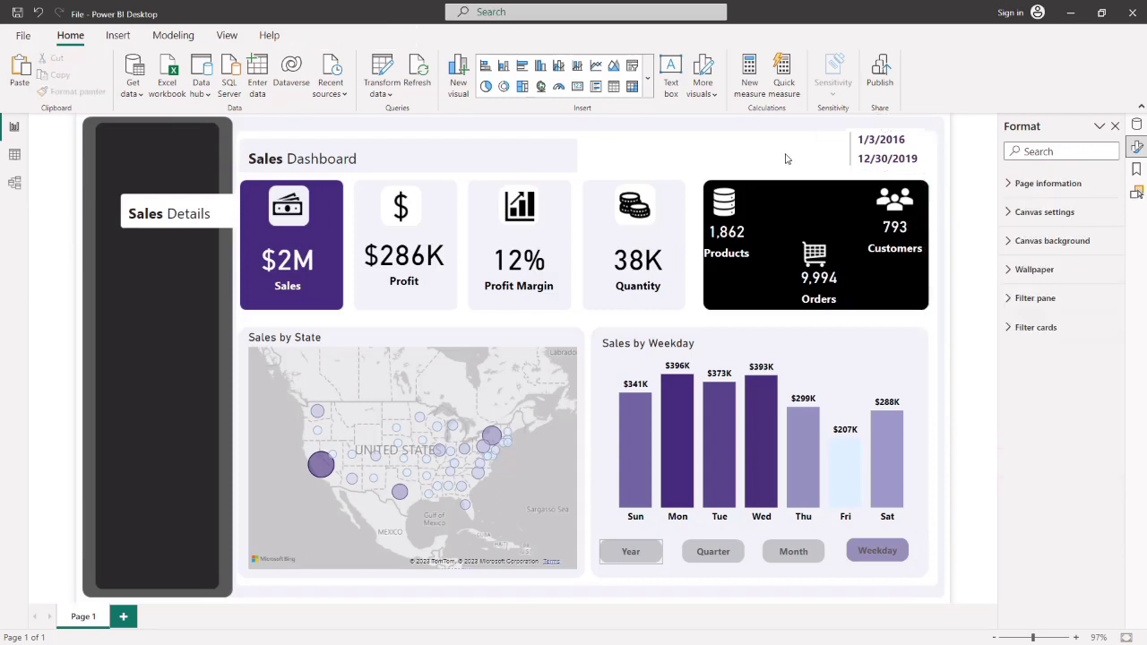
click(898, 170)
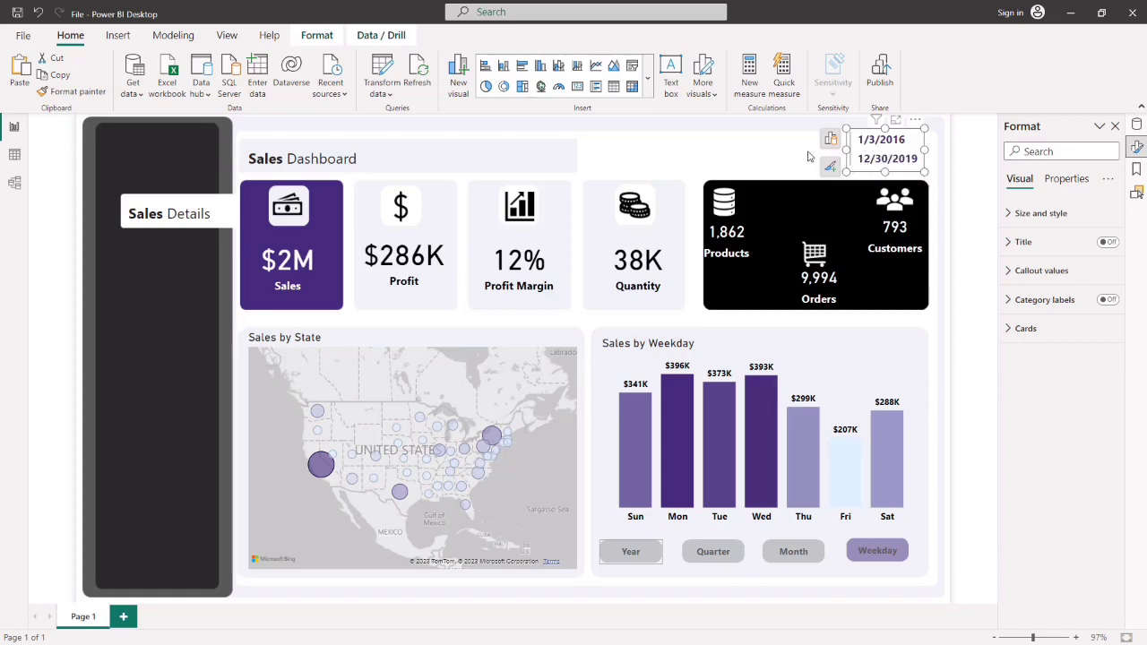
click(762, 154)
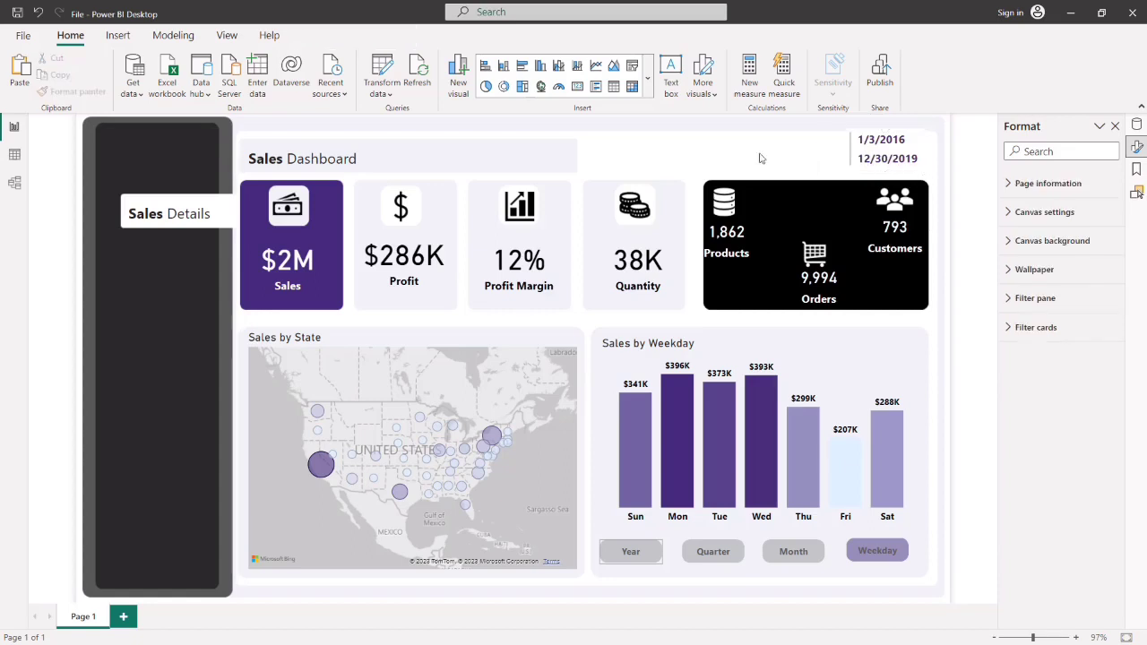
- Duplicate the Sales Dashboard title text box, place the copy beside the header dates and narrow it to fit
click(335, 172)
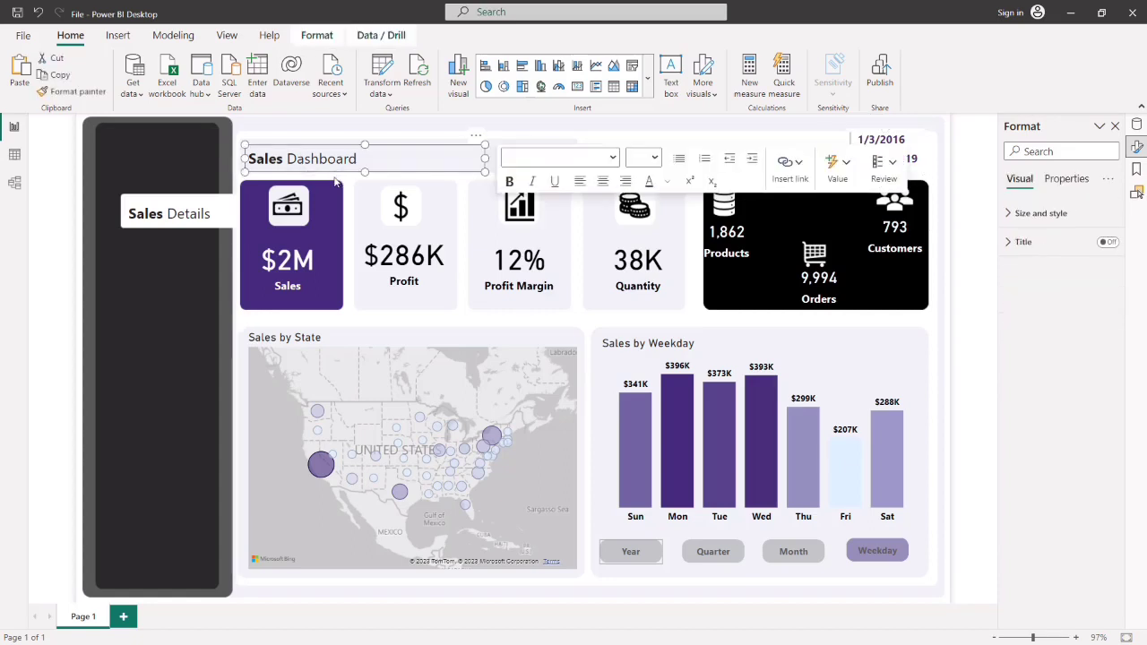
drag(339, 175, 858, 161)
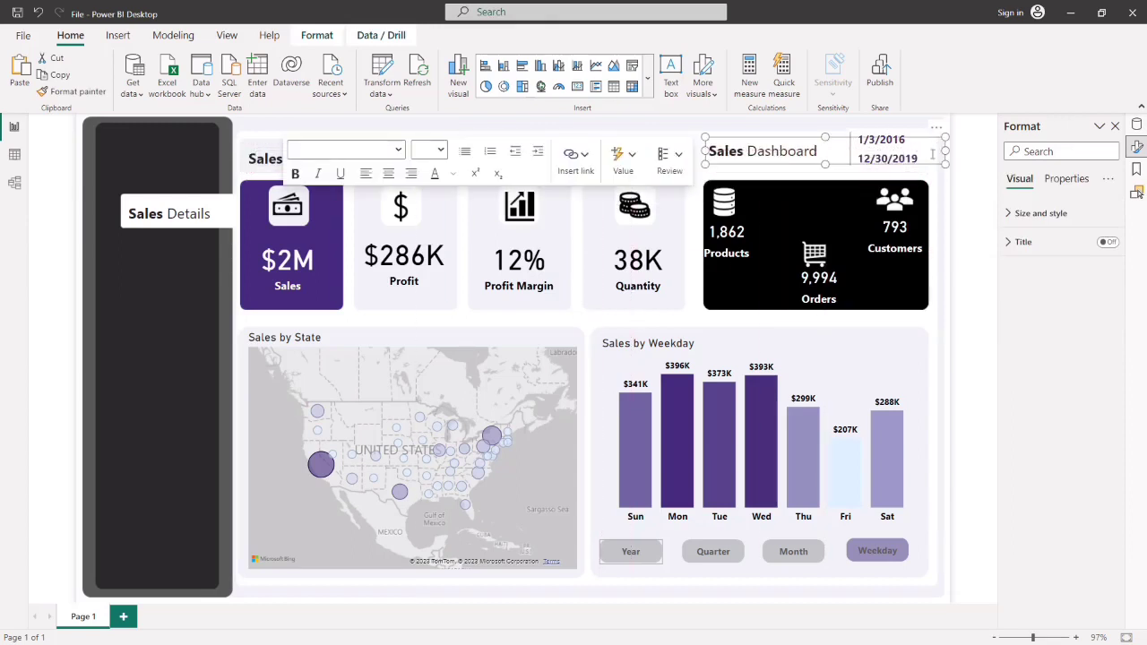
drag(942, 151, 822, 143)
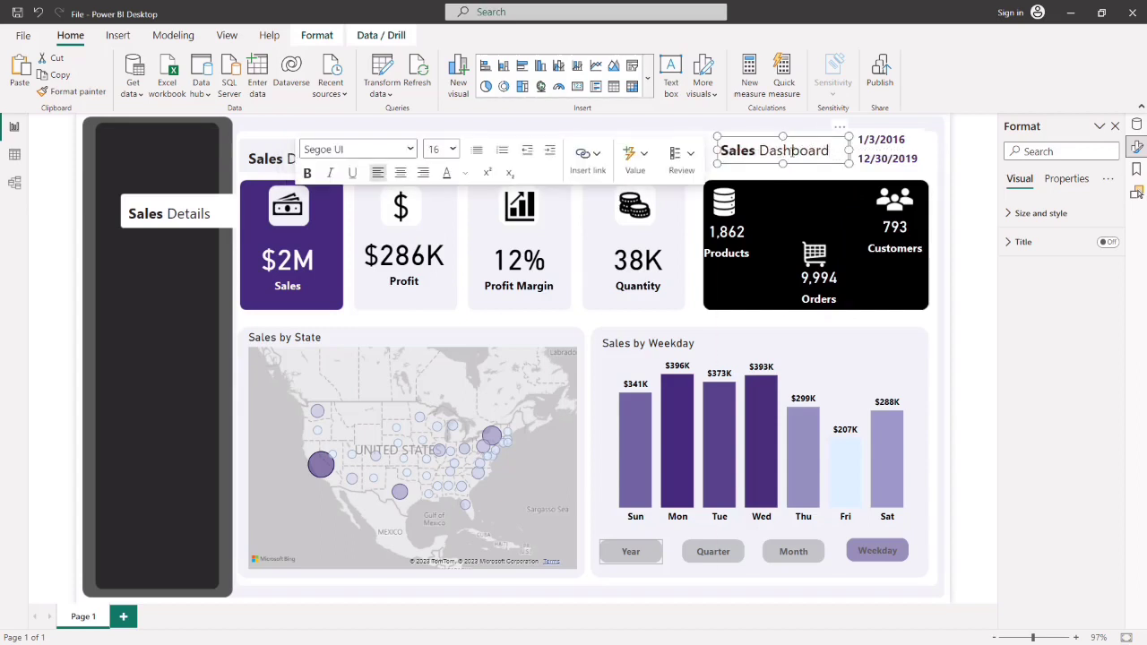
- Replace the copied text box's text with "Analysis between"
click(802, 151)
key(BackSpace)
key(BackSpace)
key(BackSpace)
key(BackSpace)
key(BackSpace)
key(BackSpace)
key(BackSpace)
key(BackSpace)
key(BackSpace)
key(BackSpace)
key(BackSpace)
key(BackSpace)
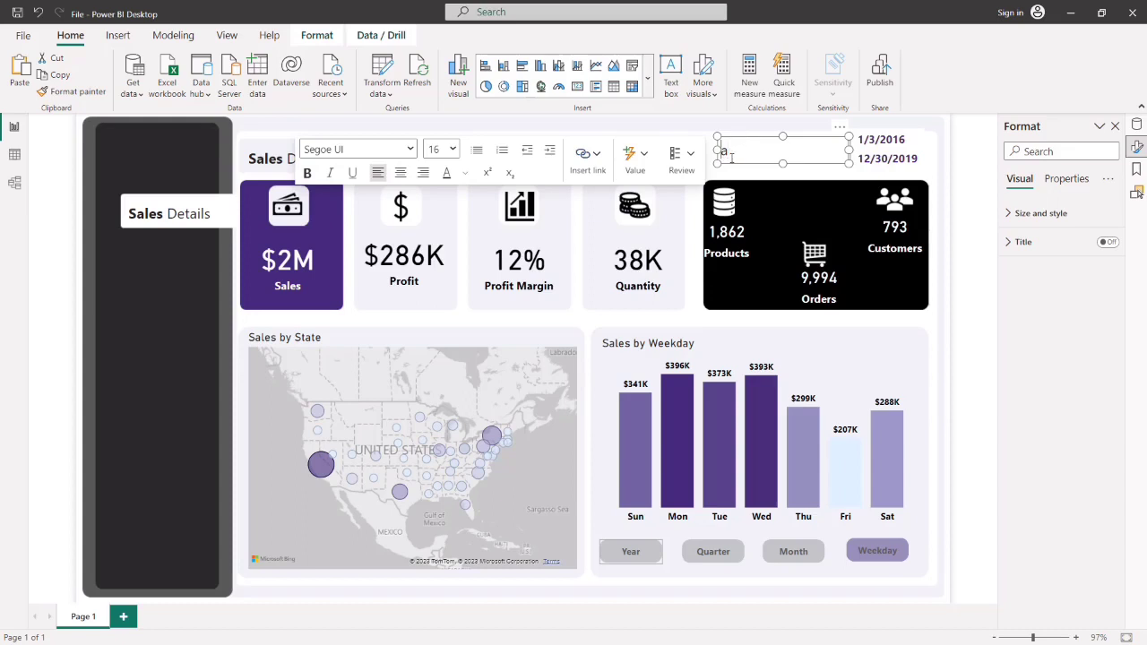
text(Analysis between)
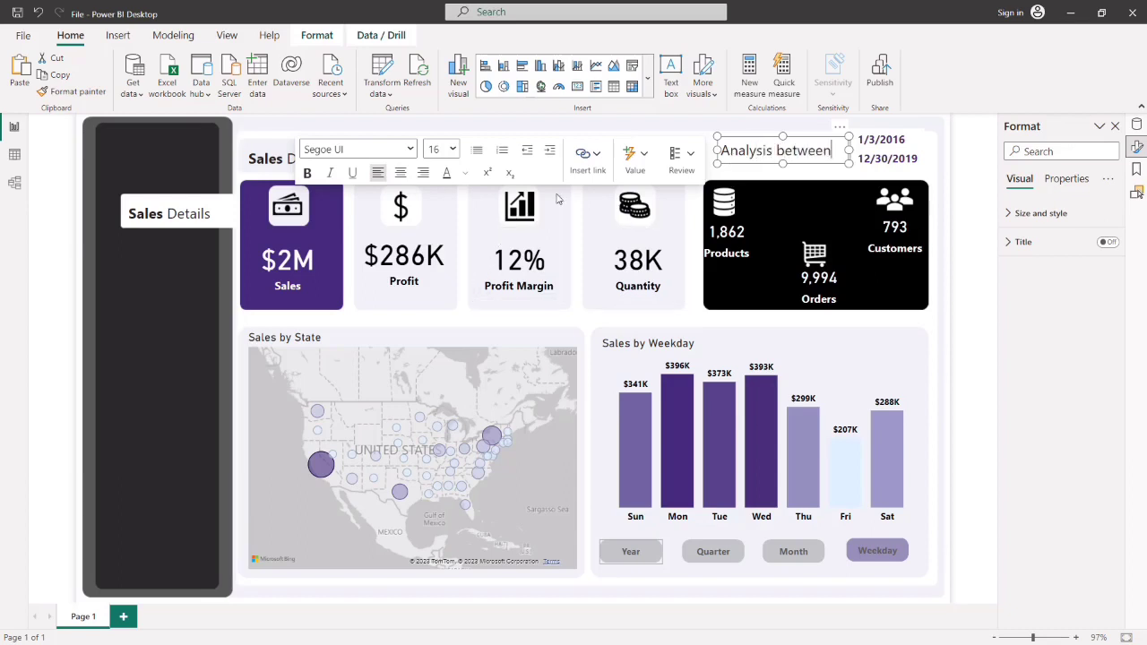
- Move the "Analysis between" text box up against the first and last order dates
click(633, 137)
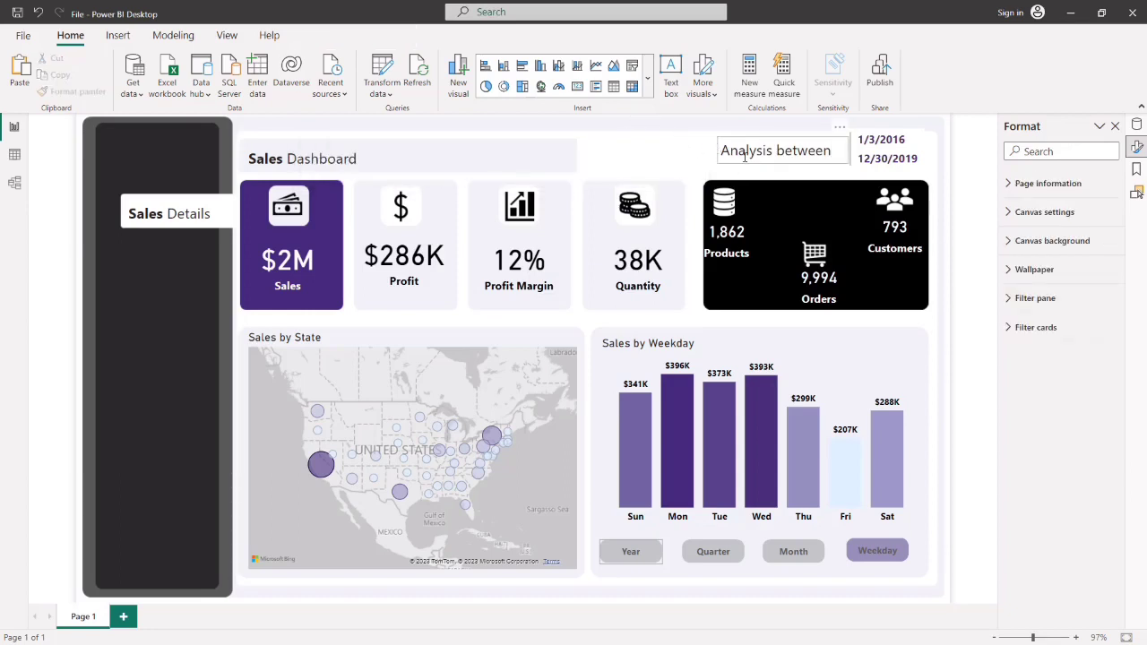
mouse_move(763, 168)
mouse_down()
mouse_move(781, 164)
mouse_move(770, 166)
mouse_up()
click(726, 130)
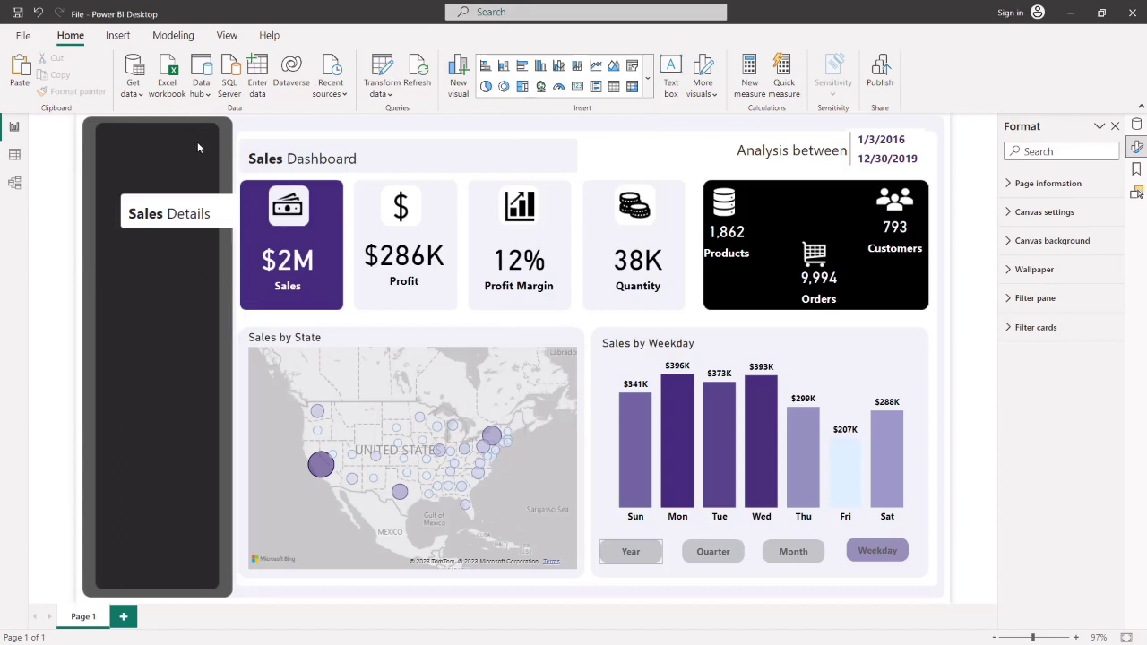
- Insert a slicer over the dark sidebar below Sales Details and delete the extra empty slicer covering the weekday chart
click(633, 67)
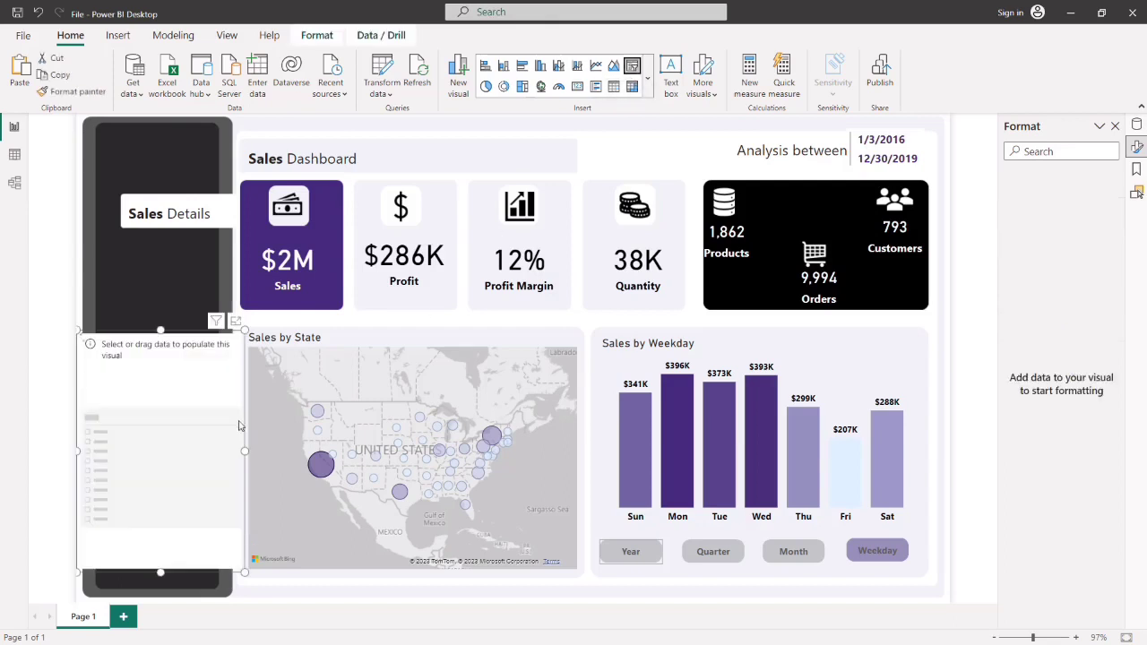
drag(166, 374, 177, 319)
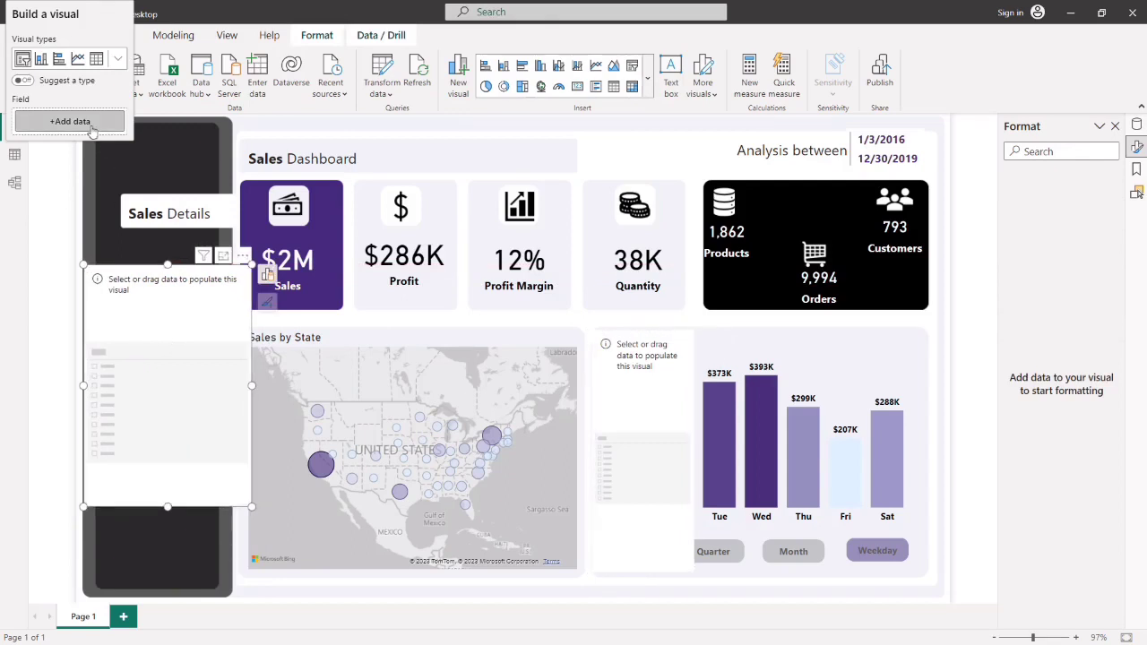
mouse_move(130, 288)
mouse_down()
mouse_move(192, 361)
mouse_move(141, 290)
mouse_up()
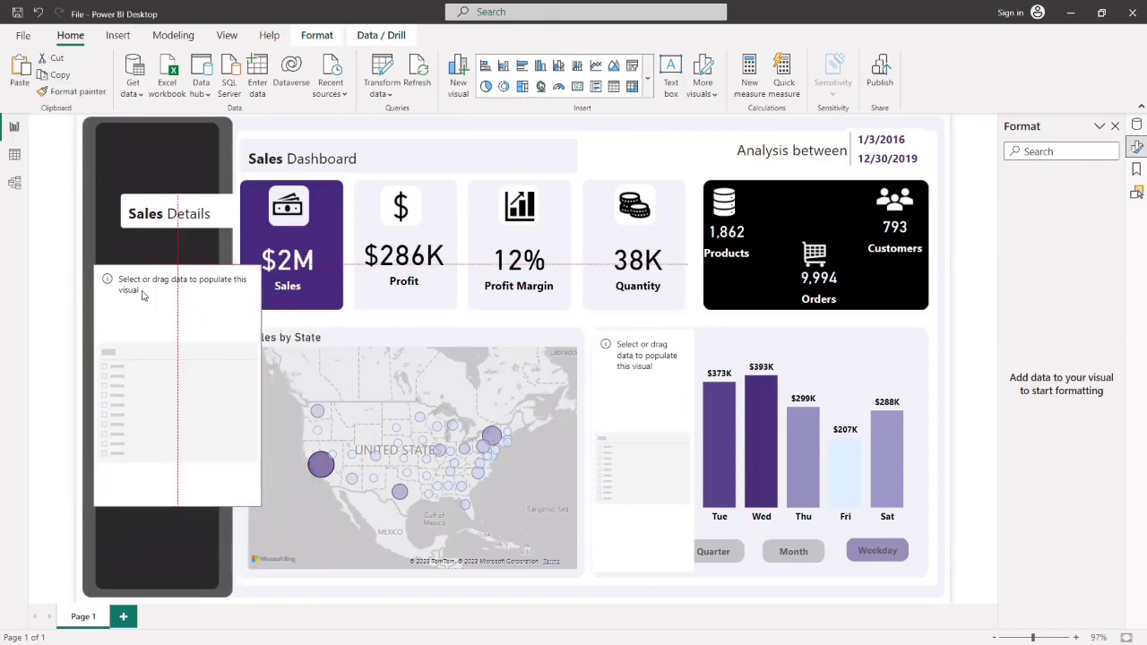
click(629, 475)
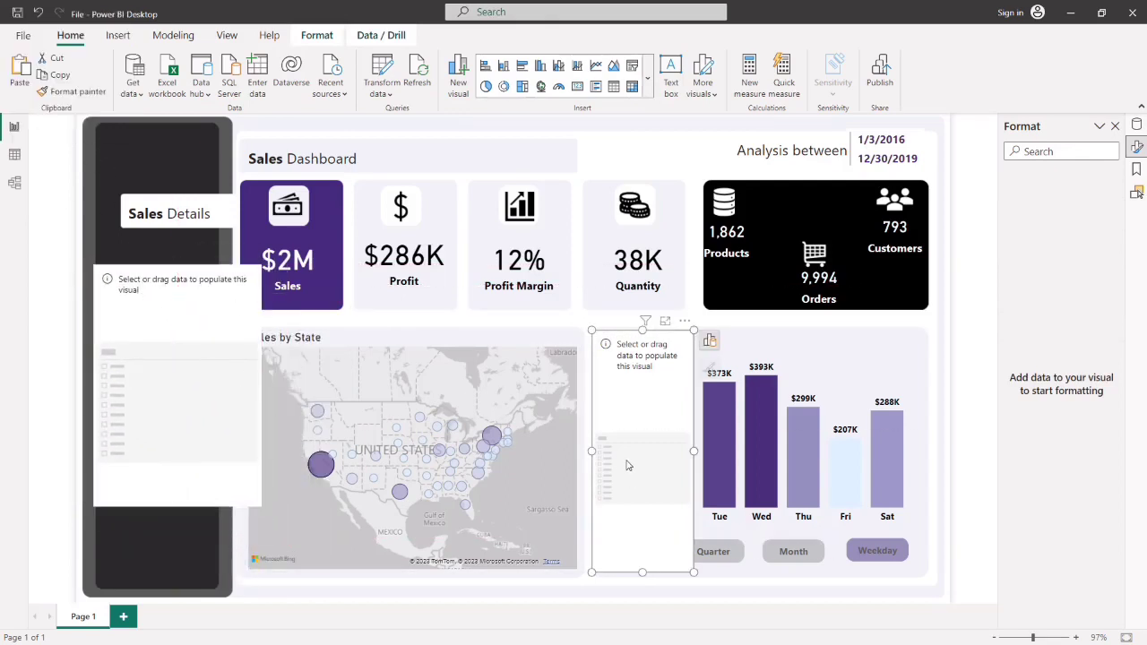
key(Delete)
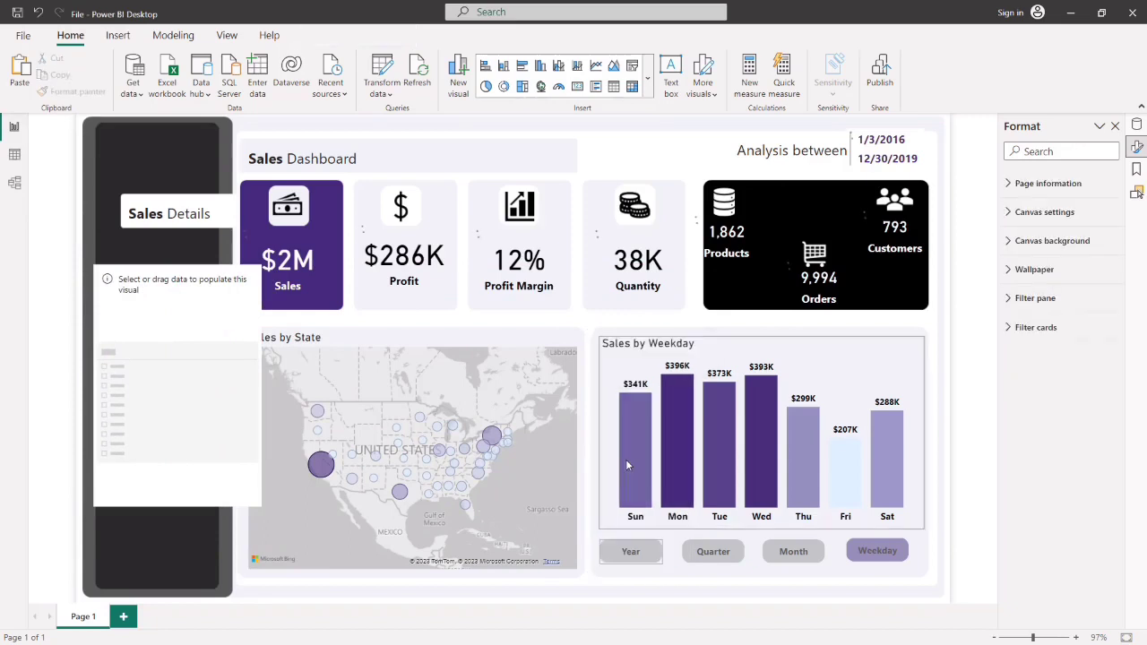
- Add the Category field from Product Data to the sidebar slicer and shorten the slicer to fit its list
click(156, 318)
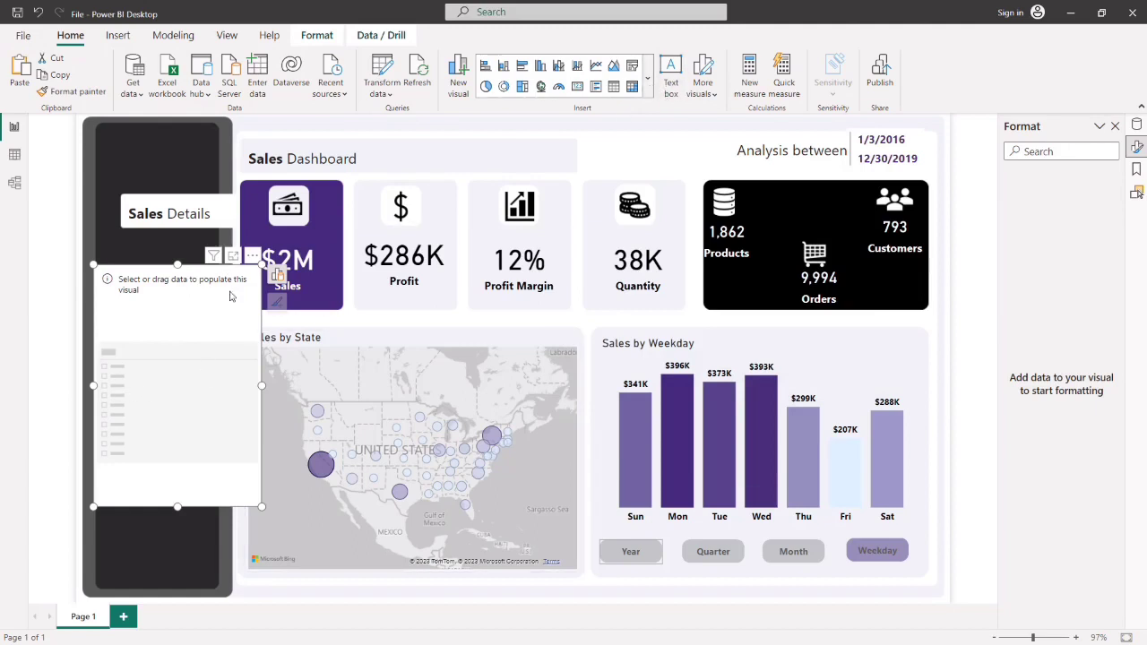
click(278, 280)
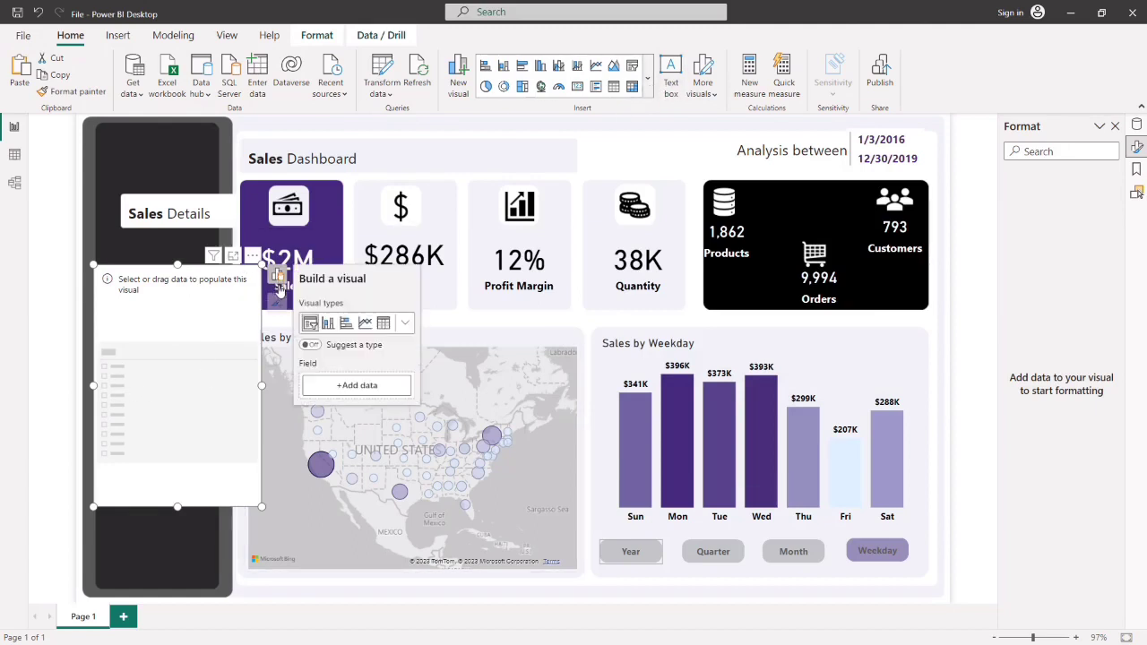
click(350, 386)
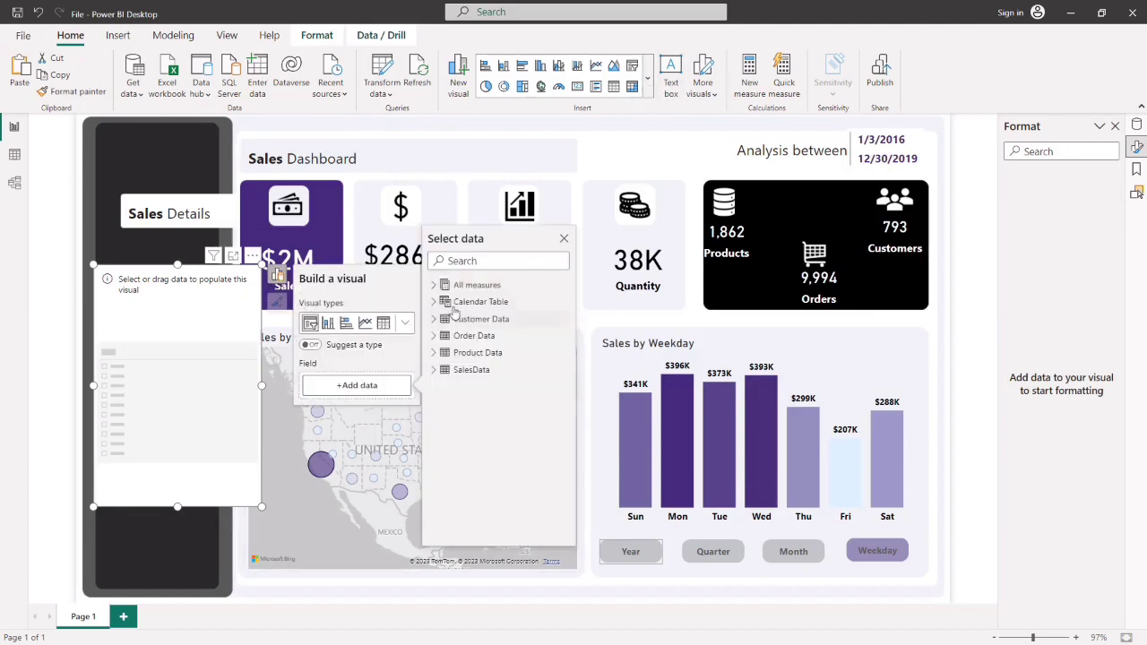
click(435, 354)
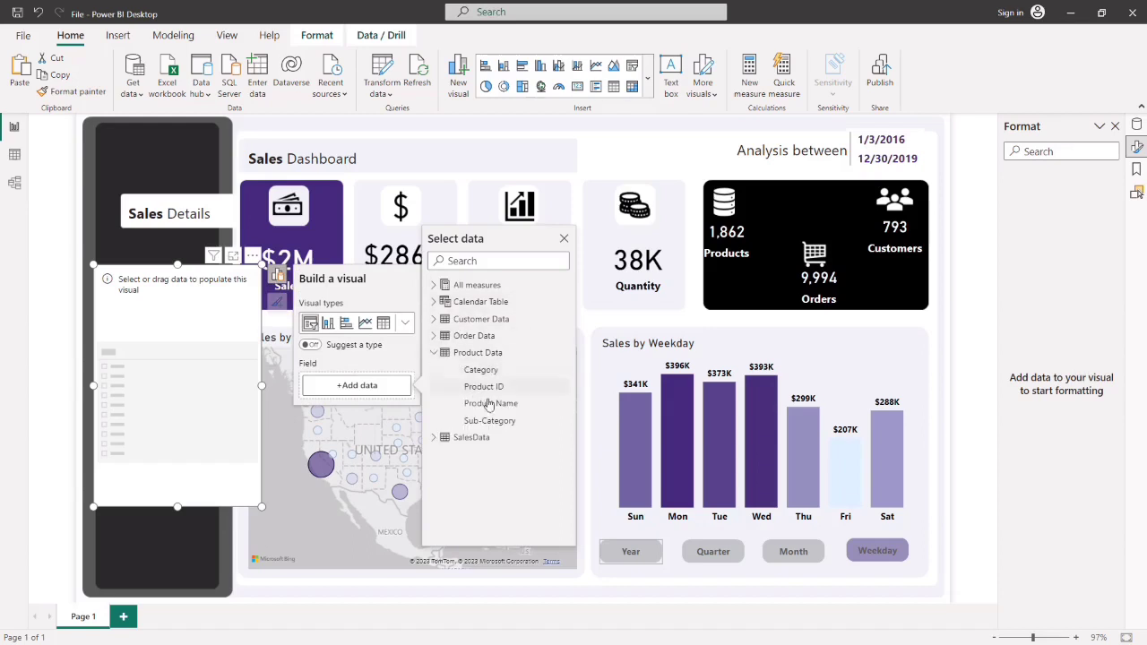
click(485, 373)
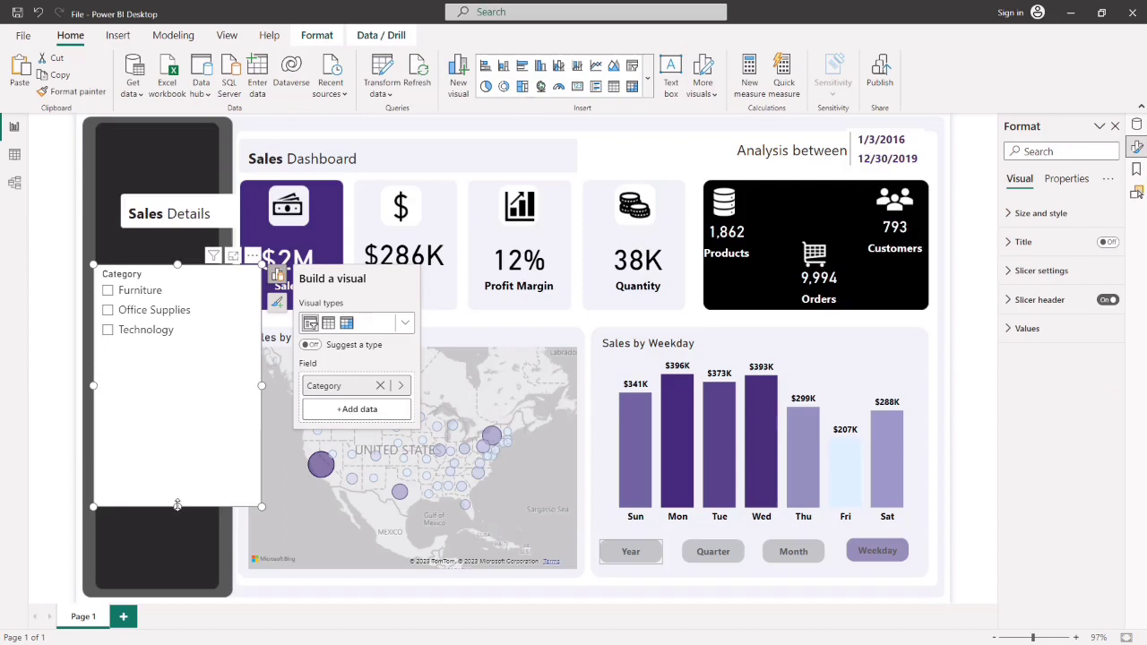
drag(177, 477, 177, 371)
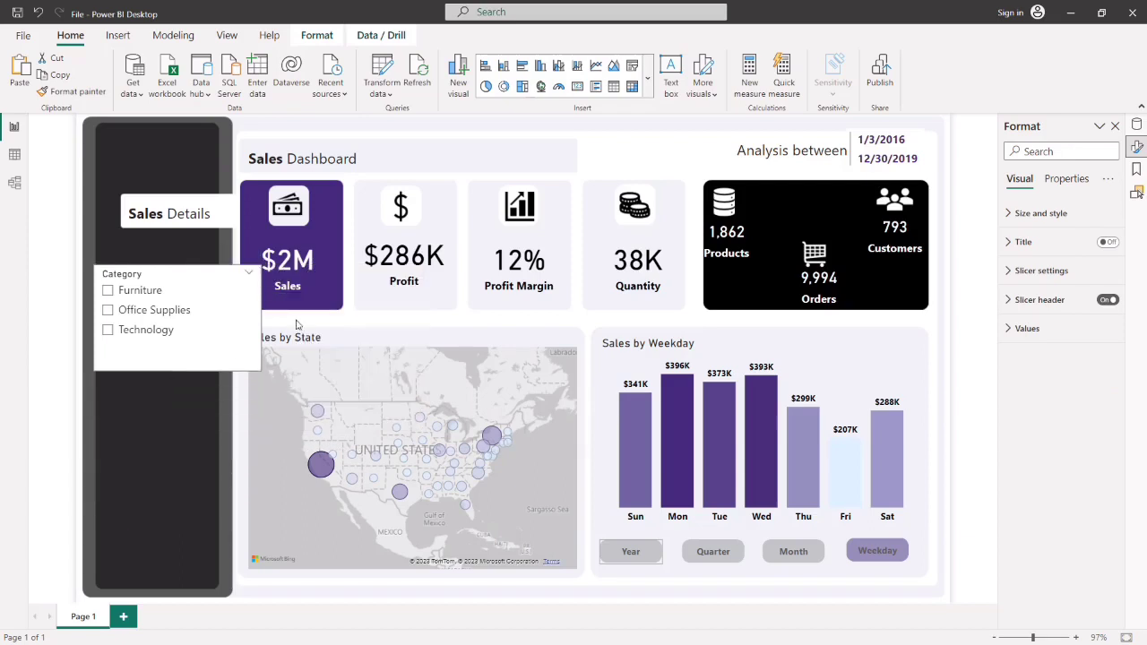
- Set the Category slicer's style to Dropdown
click(1022, 270)
click(1084, 341)
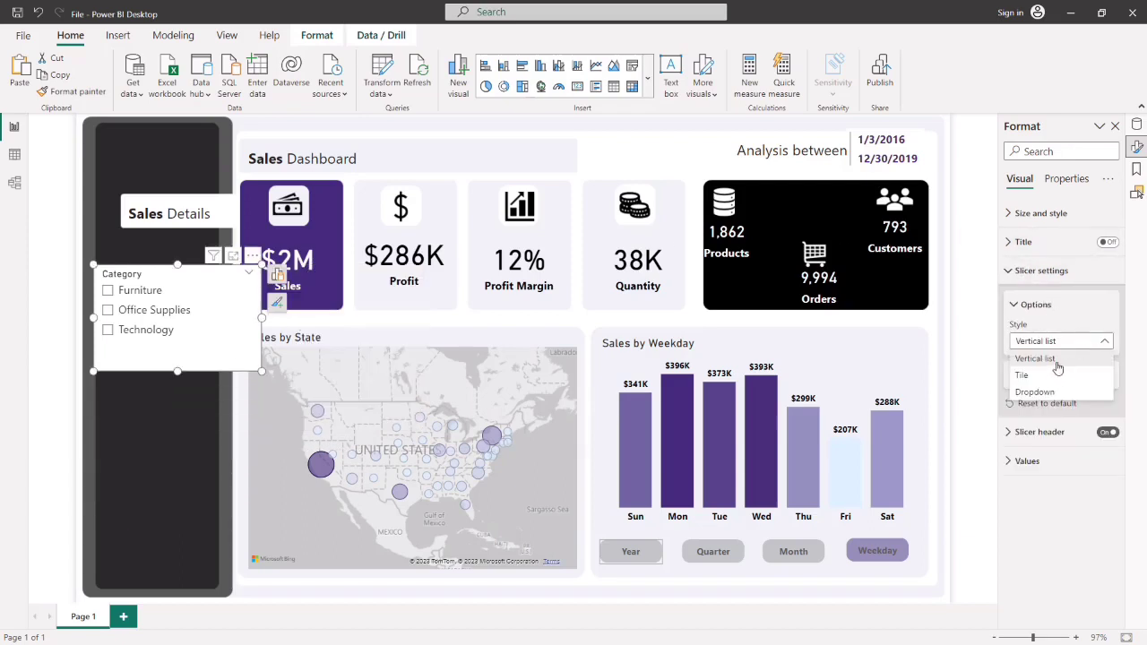
click(1034, 393)
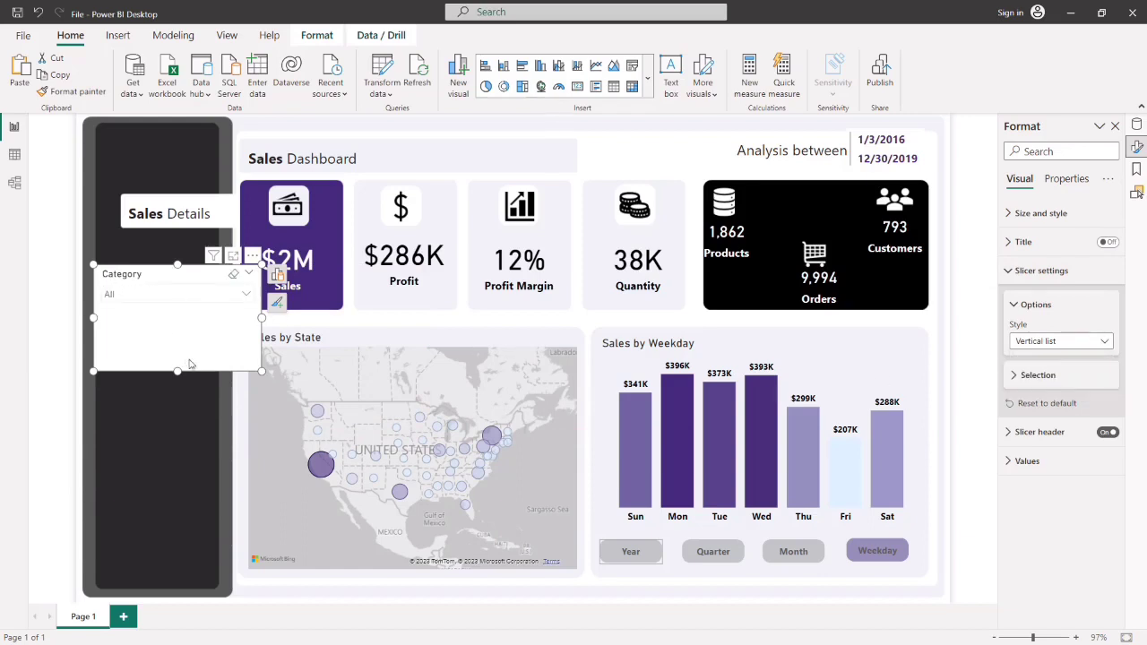
- Shrink the Category slicer to fit inside the dark sidebar and position it just below the Sales Details label
drag(178, 370, 178, 318)
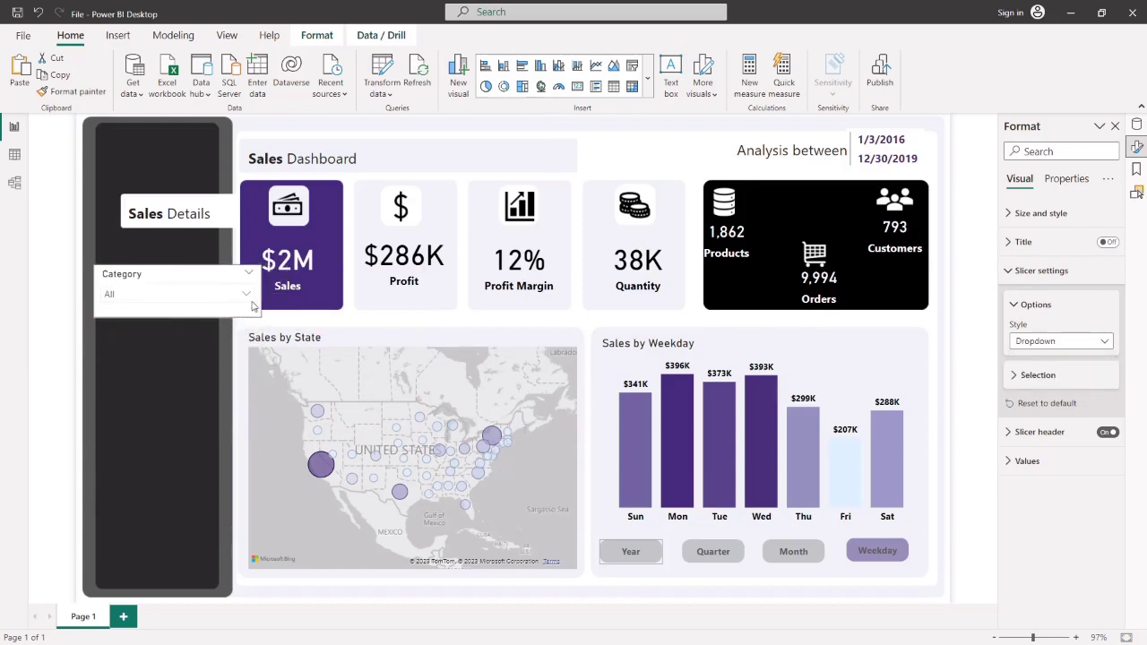
drag(262, 292, 216, 290)
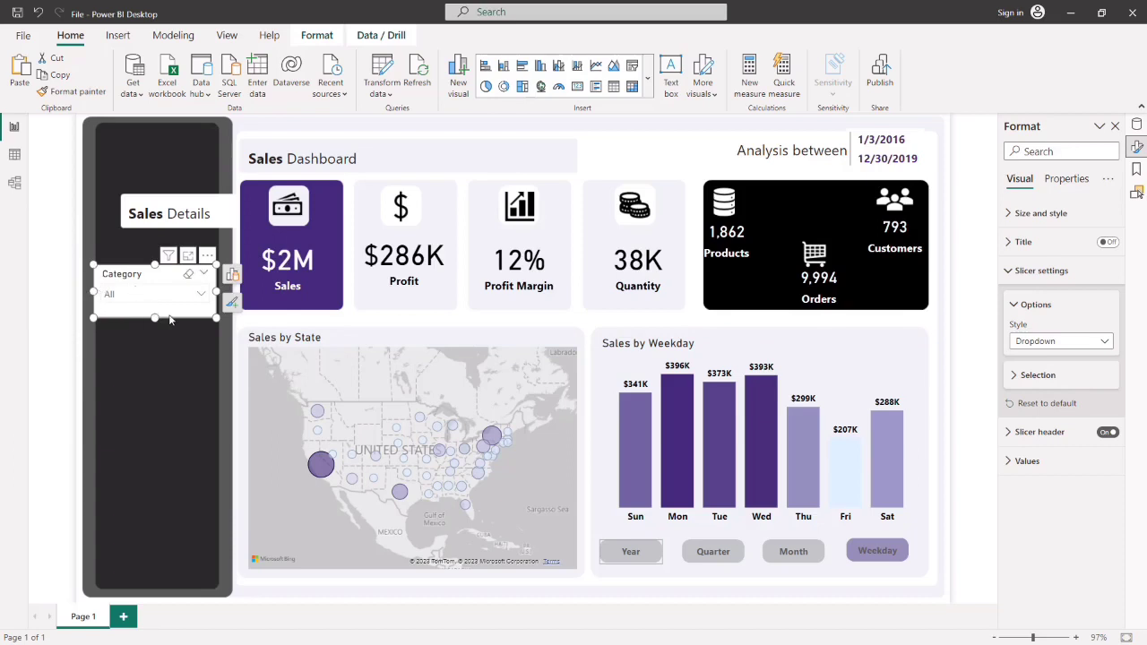
drag(172, 320, 170, 302)
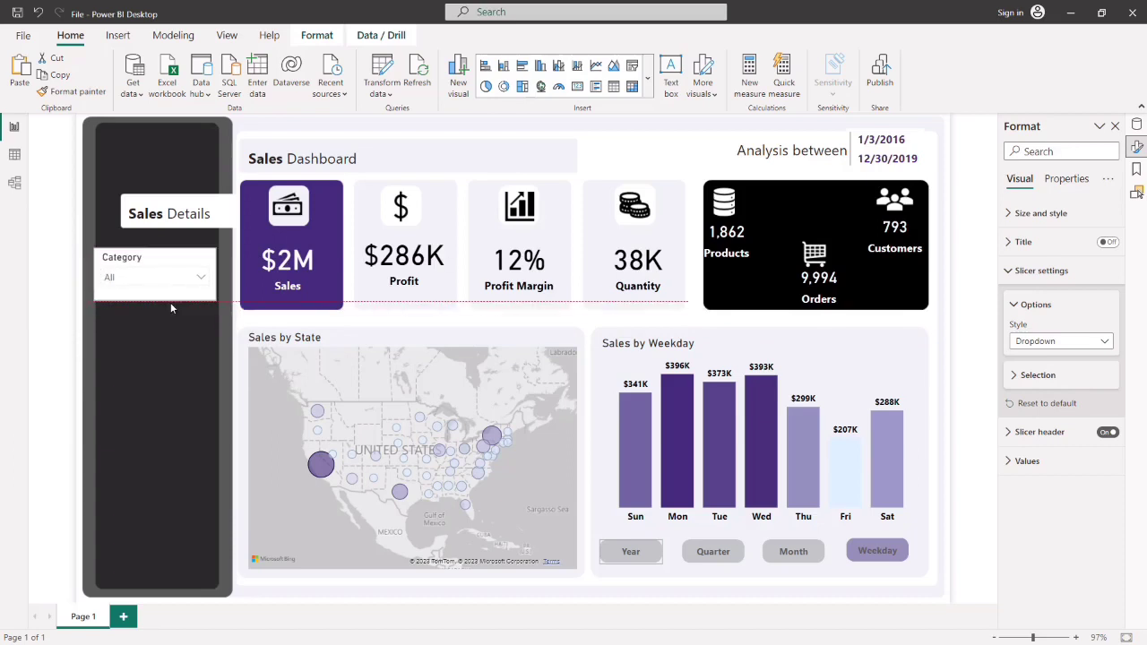
drag(93, 277, 101, 278)
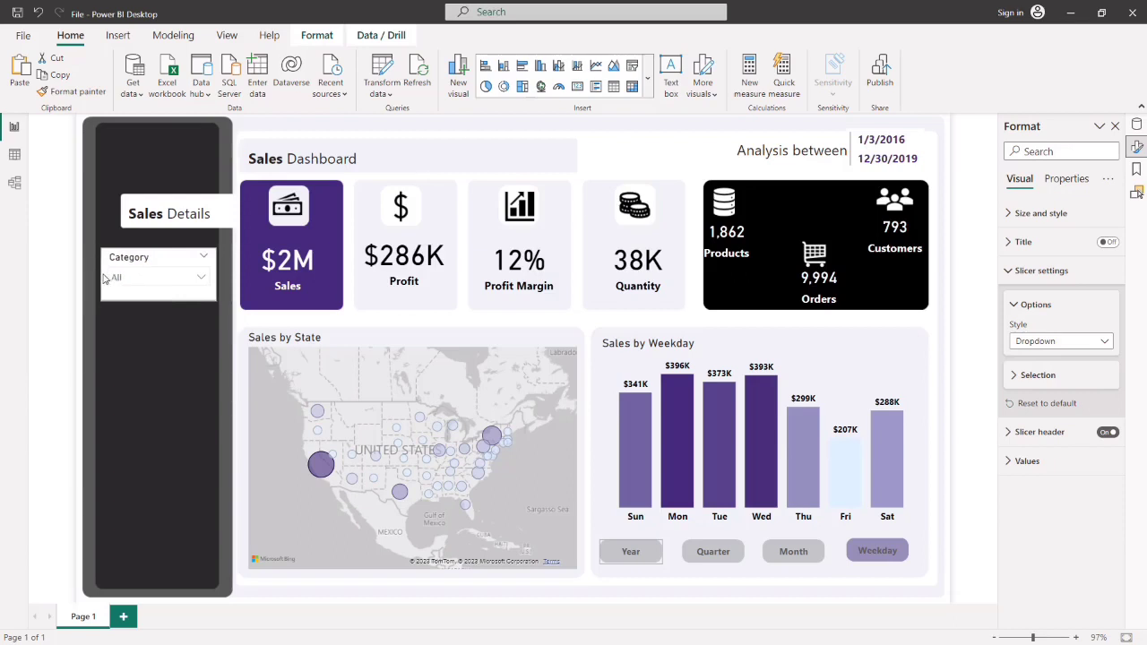
drag(214, 275, 210, 276)
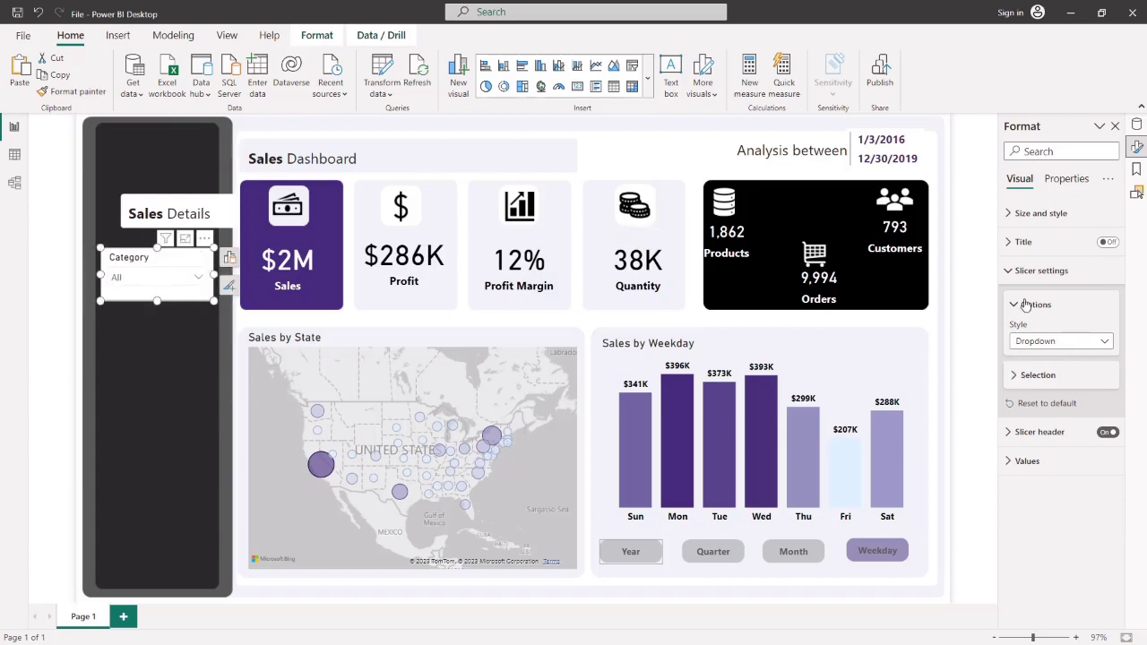
- Turn off the Category slicer's background in its size and style settings
click(1015, 270)
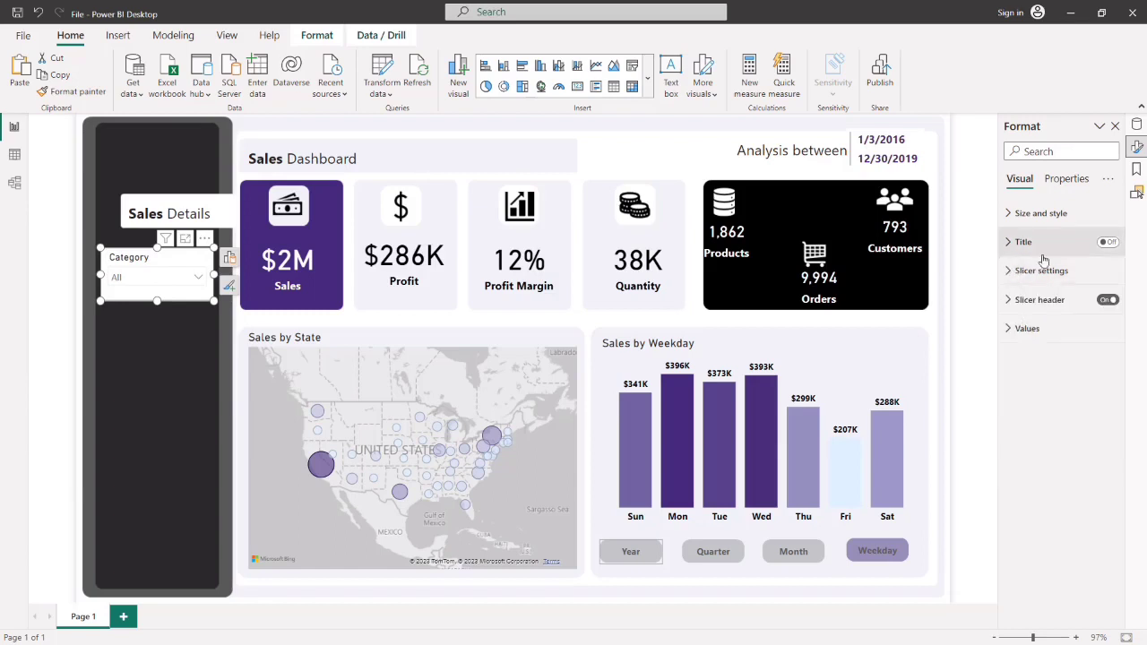
click(1027, 329)
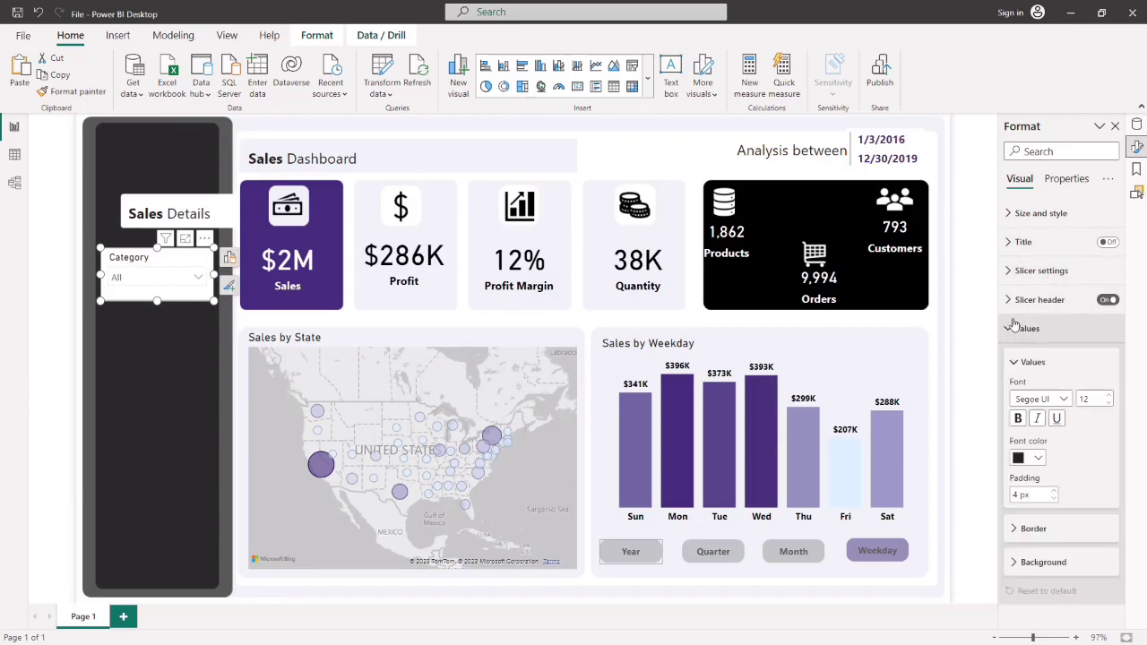
click(1024, 562)
scroll(1028, 490, down, 1)
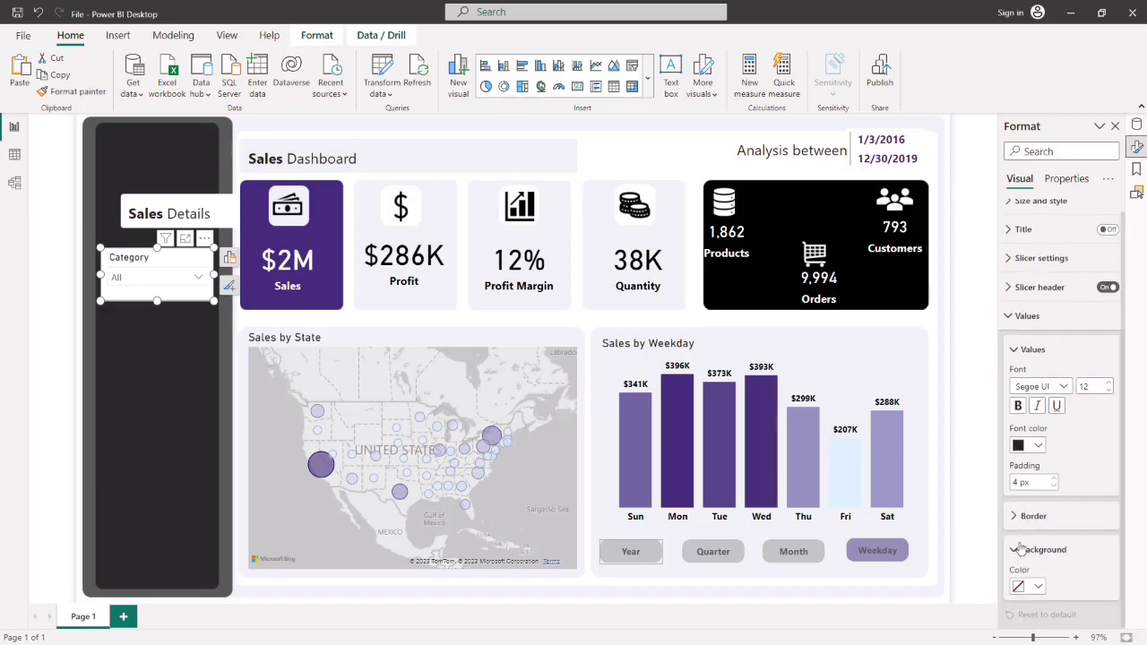
click(1016, 317)
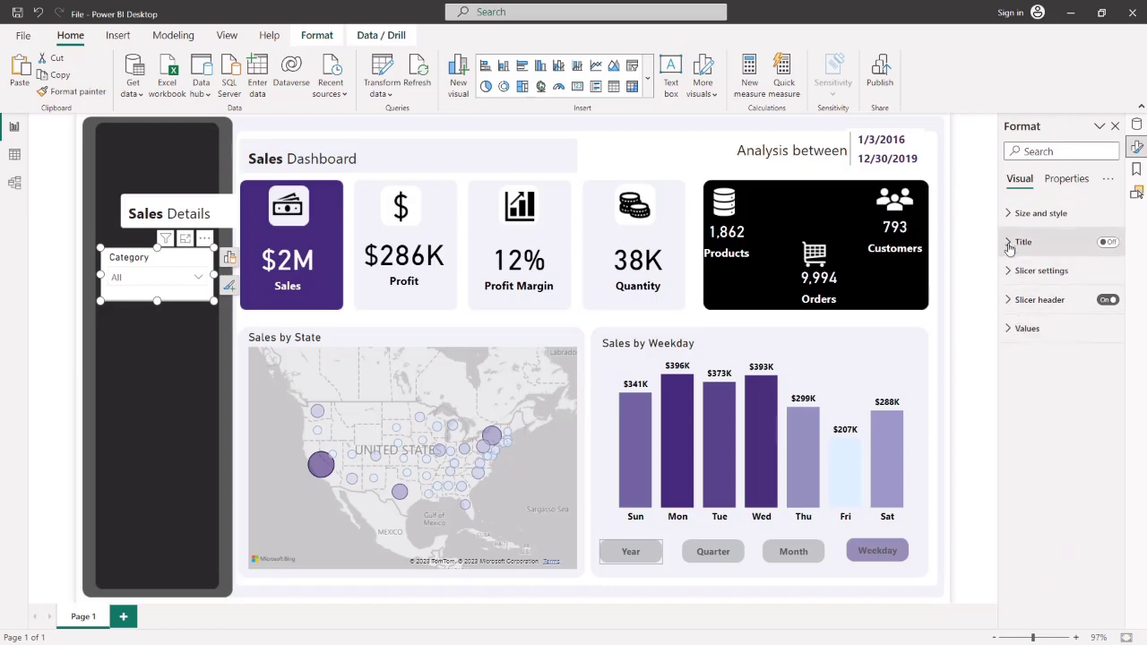
click(1014, 214)
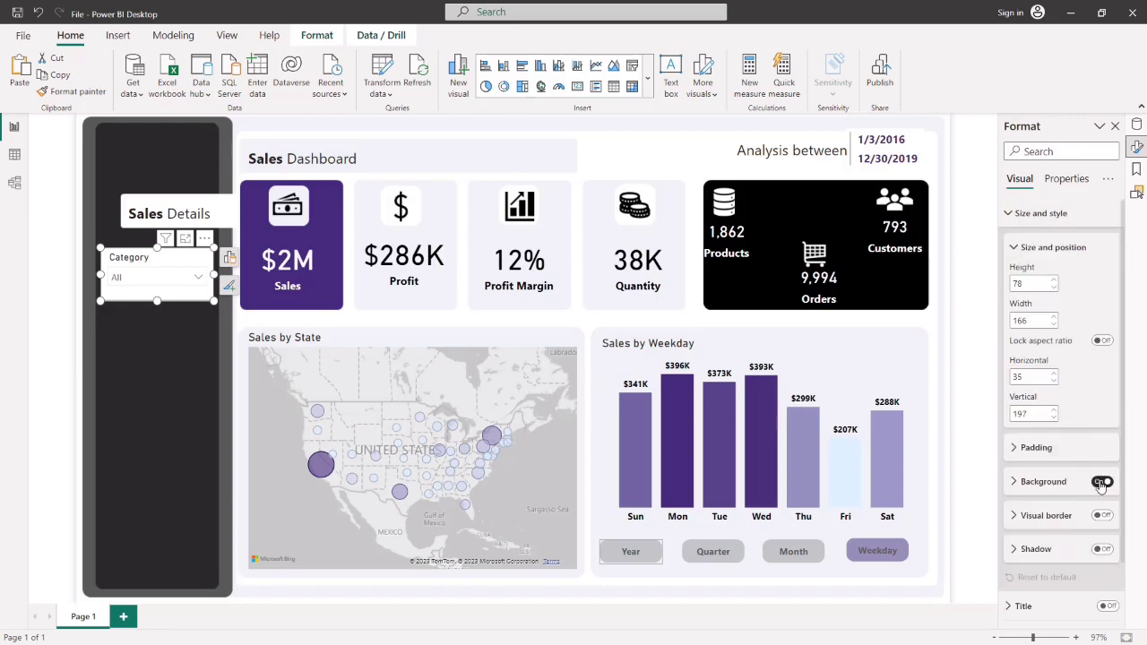
click(1102, 481)
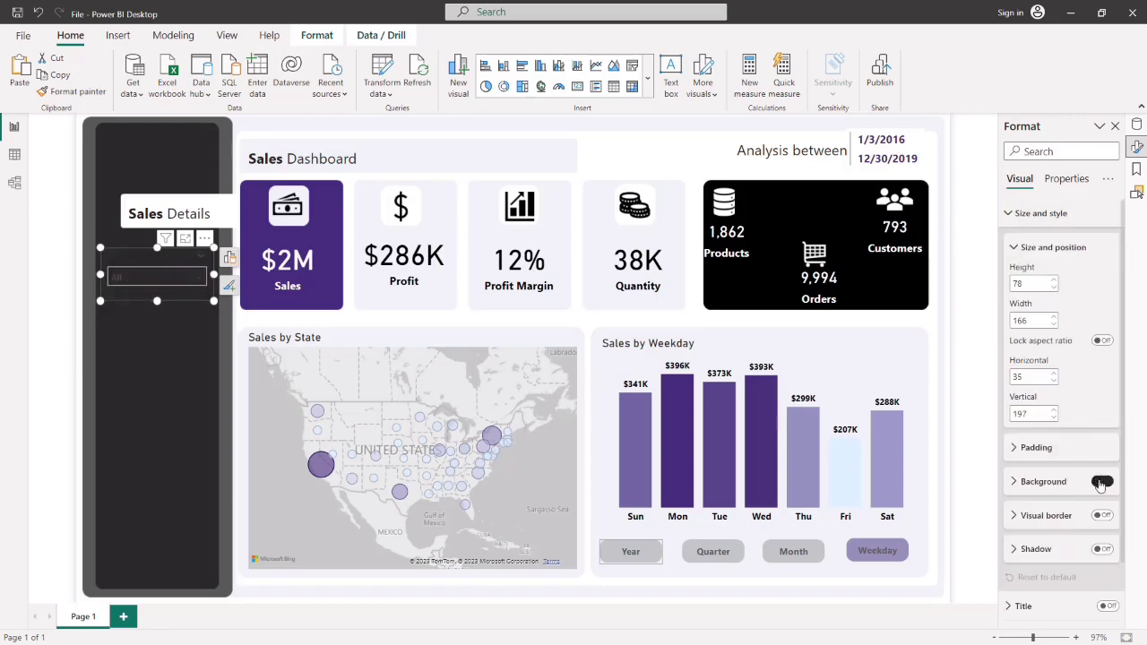
click(1011, 214)
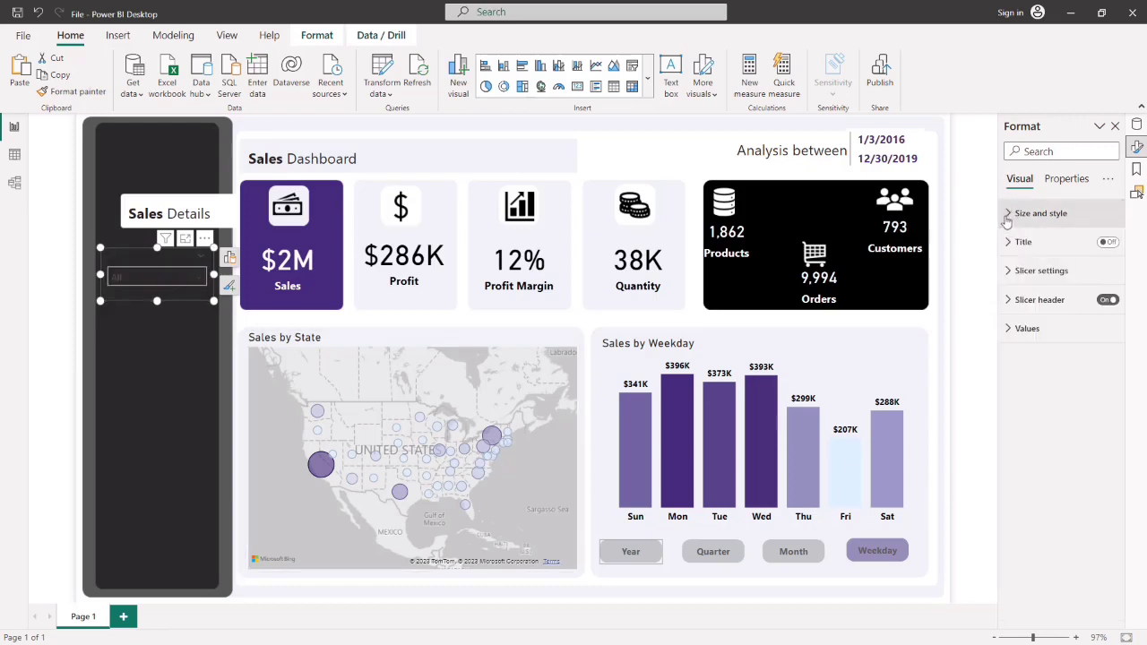
- Set the font color of the Category slicer's values to white
click(1016, 273)
click(1013, 269)
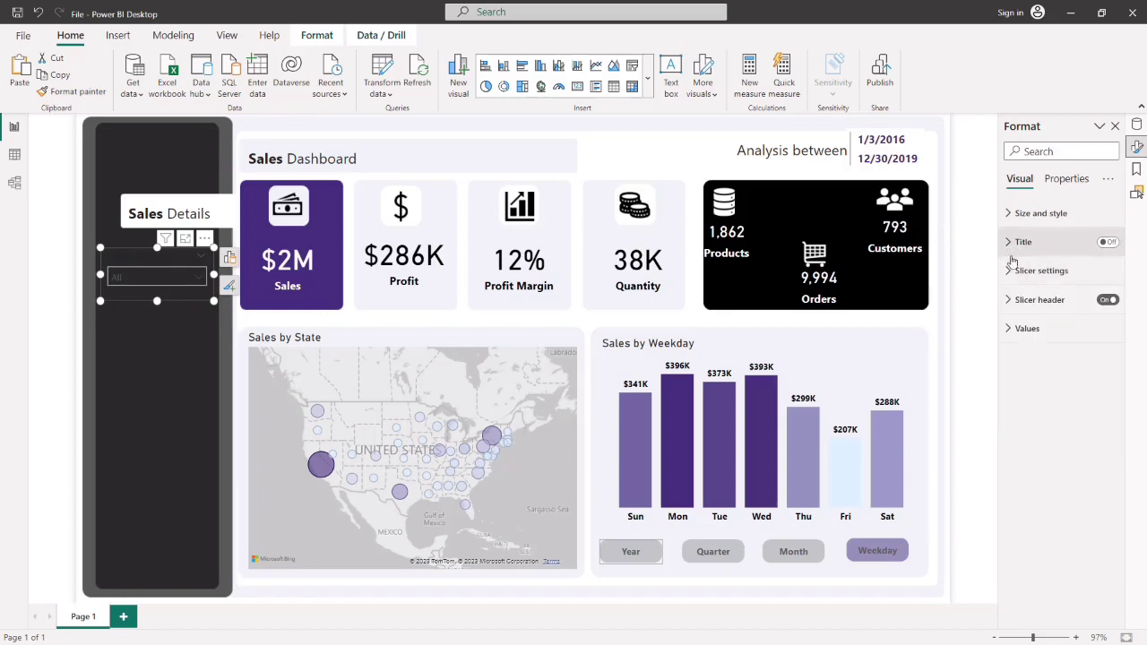
click(1015, 301)
click(1015, 301)
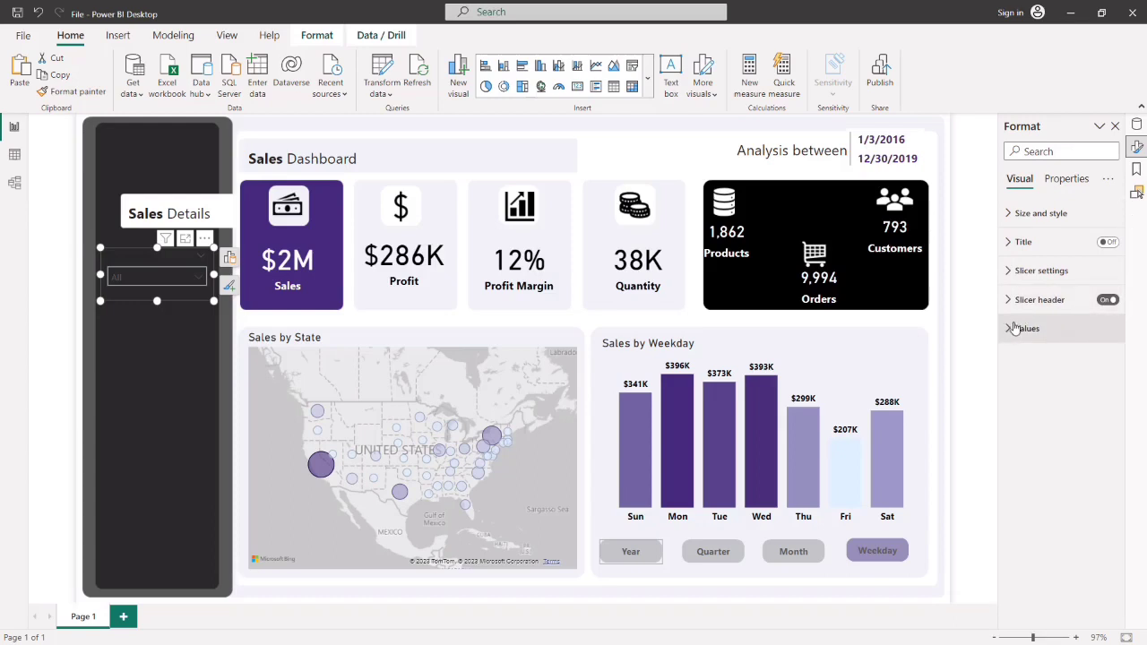
click(1014, 328)
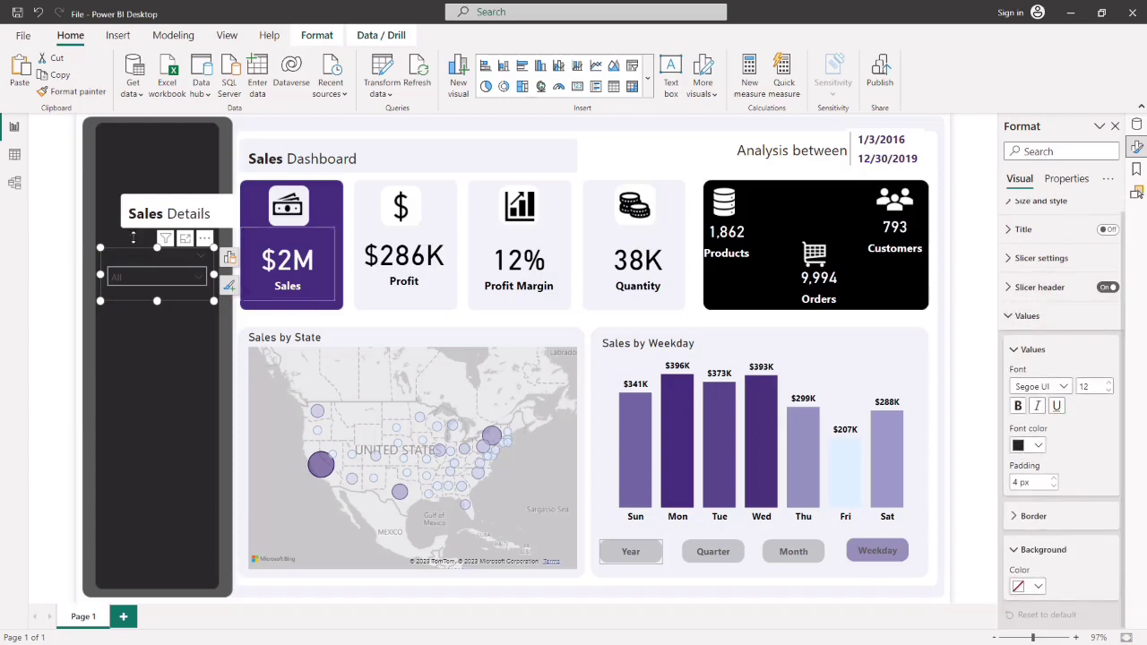
click(202, 279)
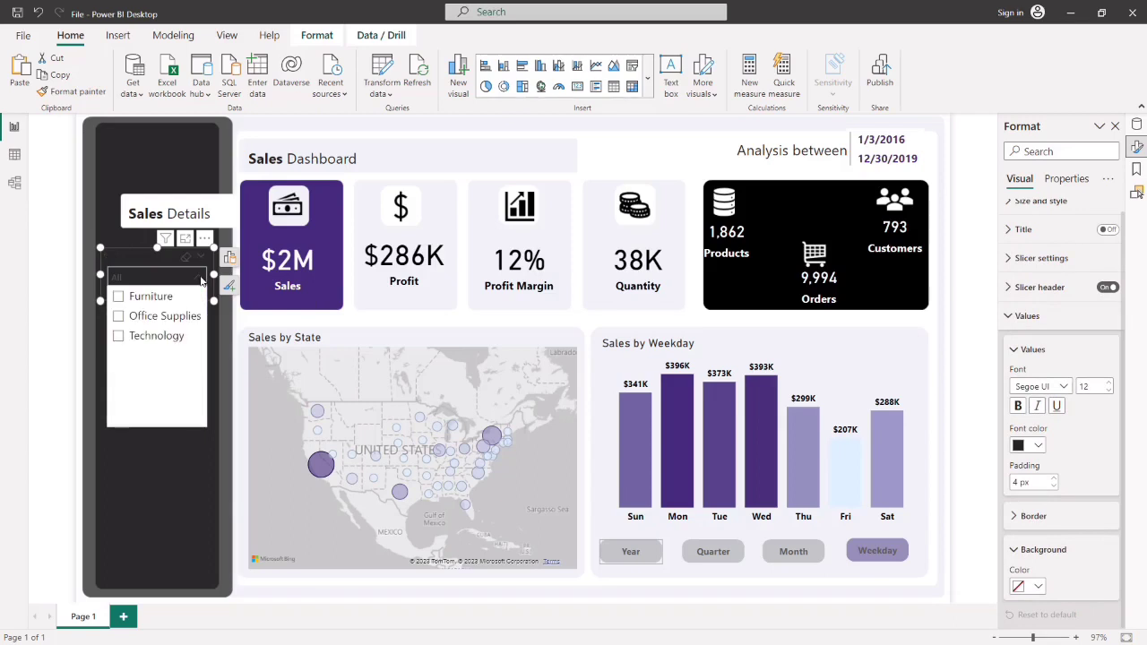
click(201, 279)
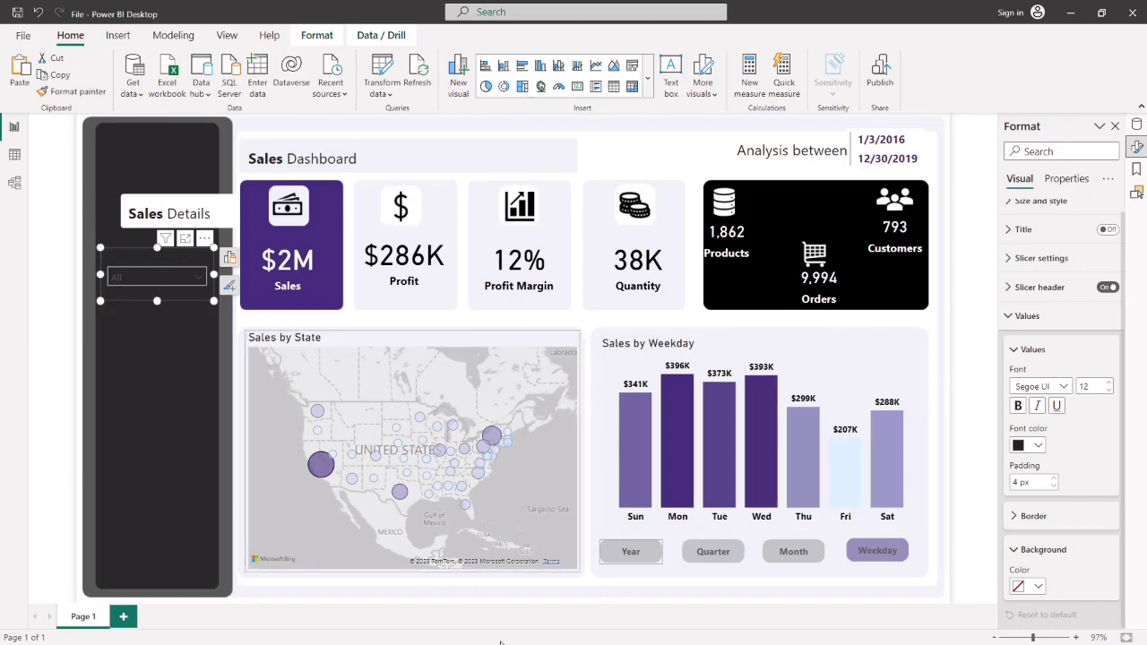
click(1037, 446)
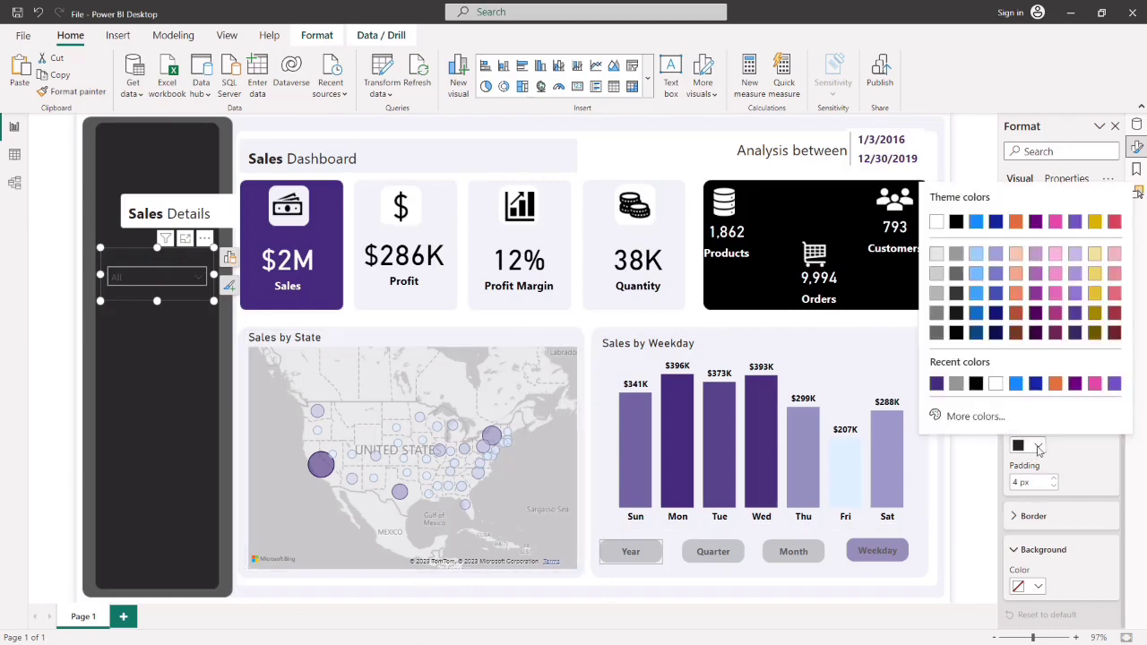
click(995, 384)
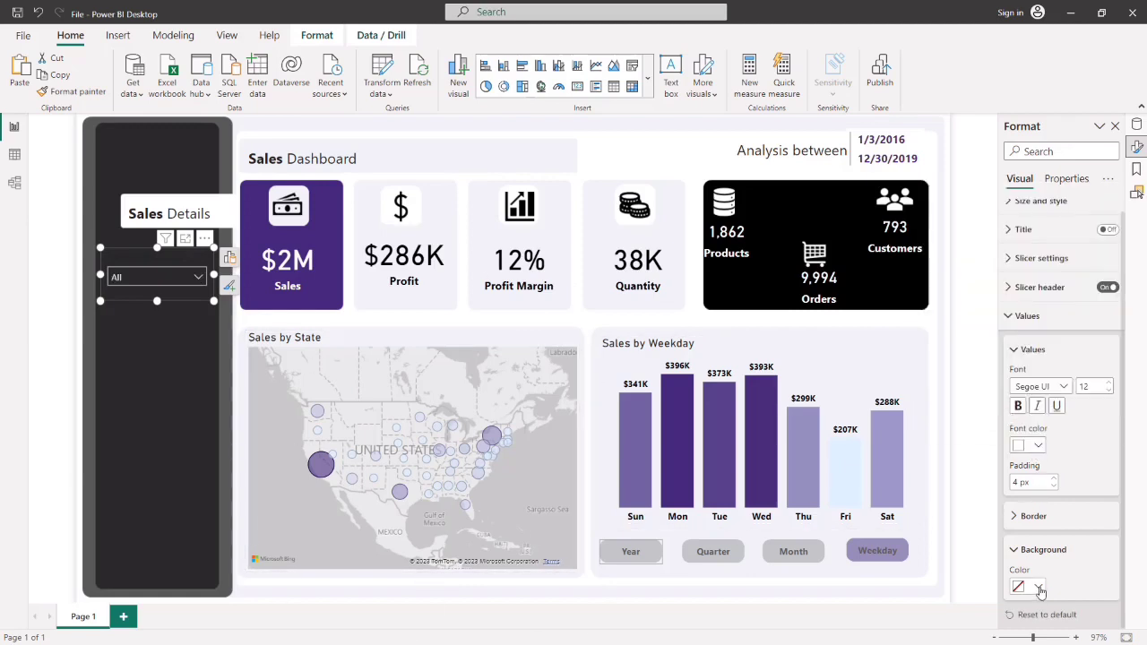
- Set the background color of the Category slicer's values to black and check its dropdown list
click(1038, 587)
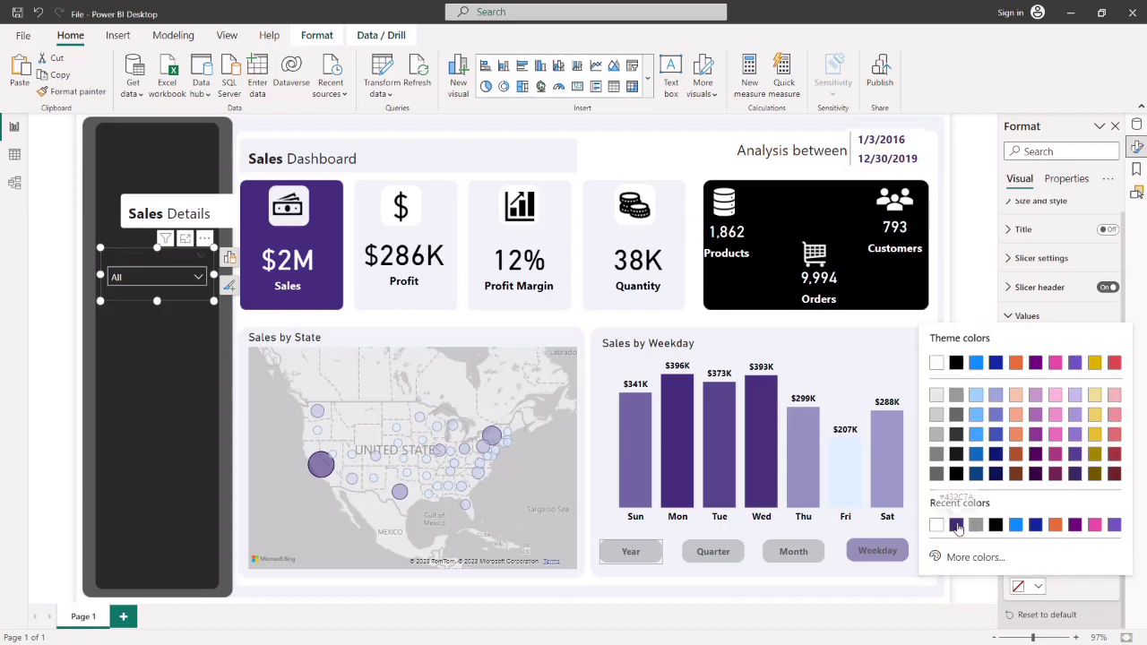
click(995, 525)
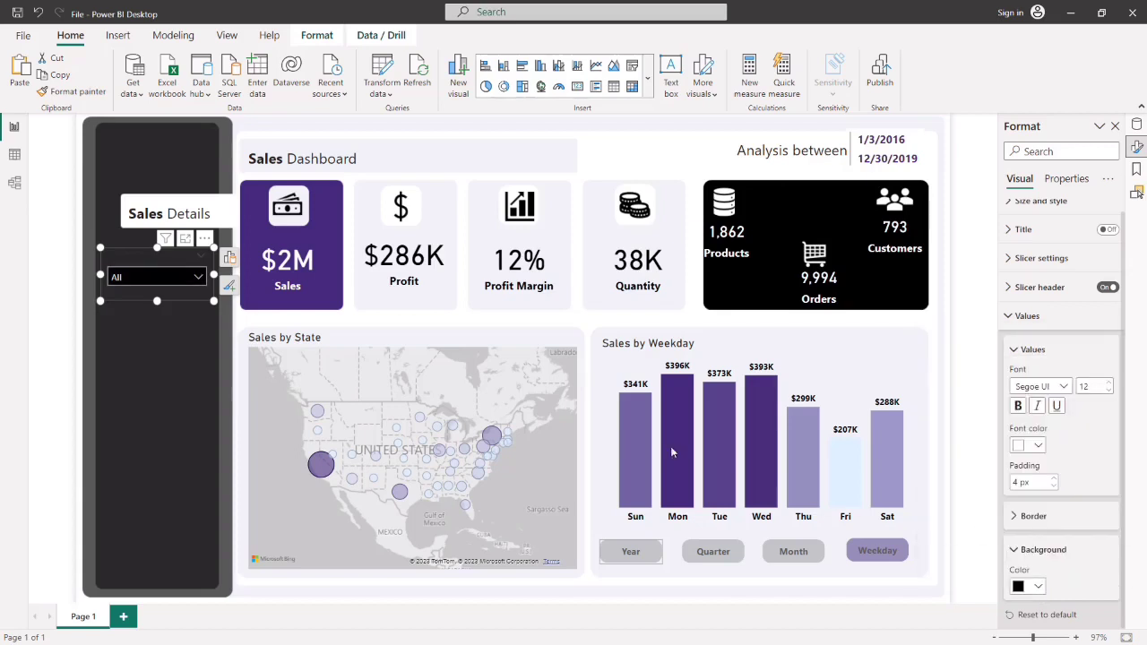
click(199, 278)
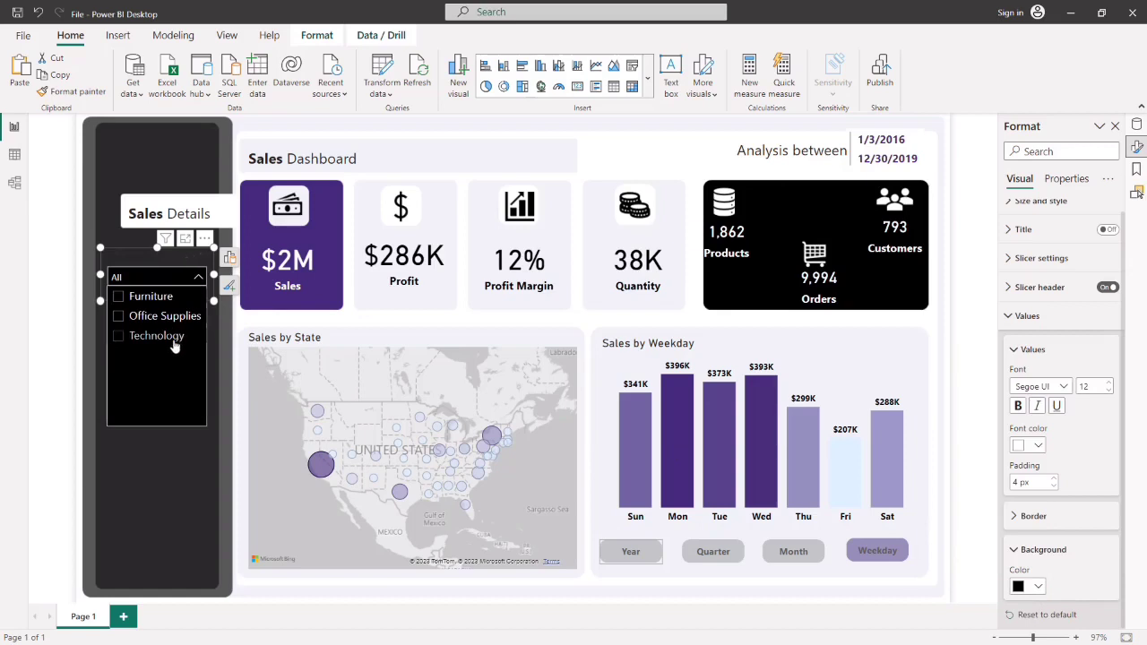
click(973, 333)
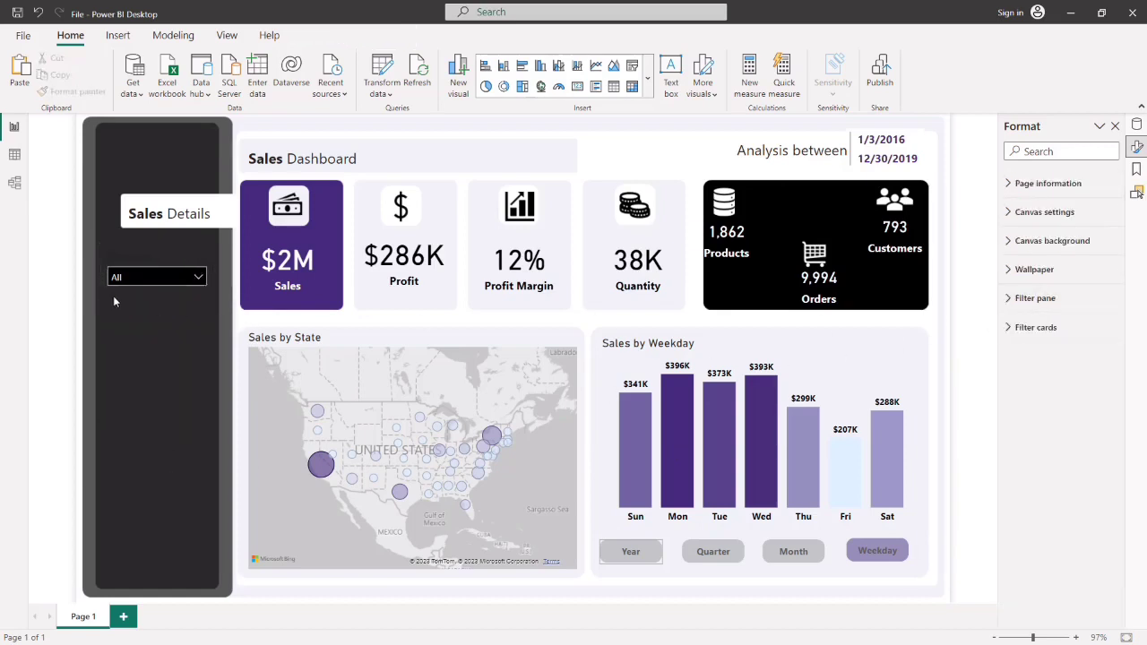
- Set the Category slicer header's font color to white and check the finished slicer
click(135, 257)
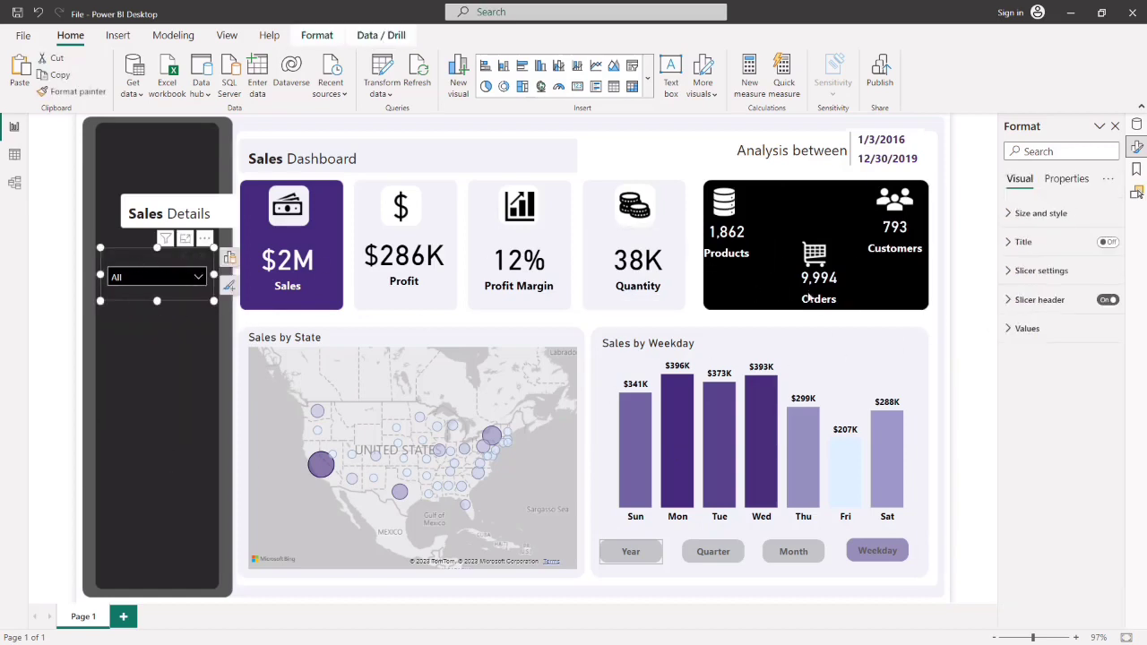
click(1021, 301)
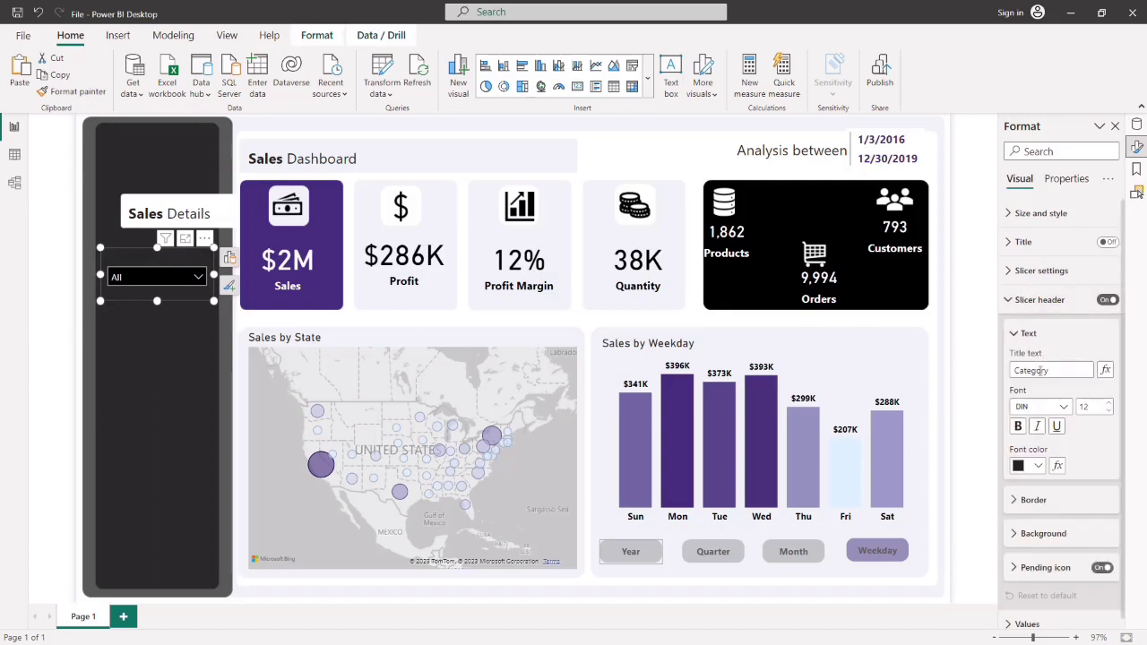
click(1039, 467)
click(957, 410)
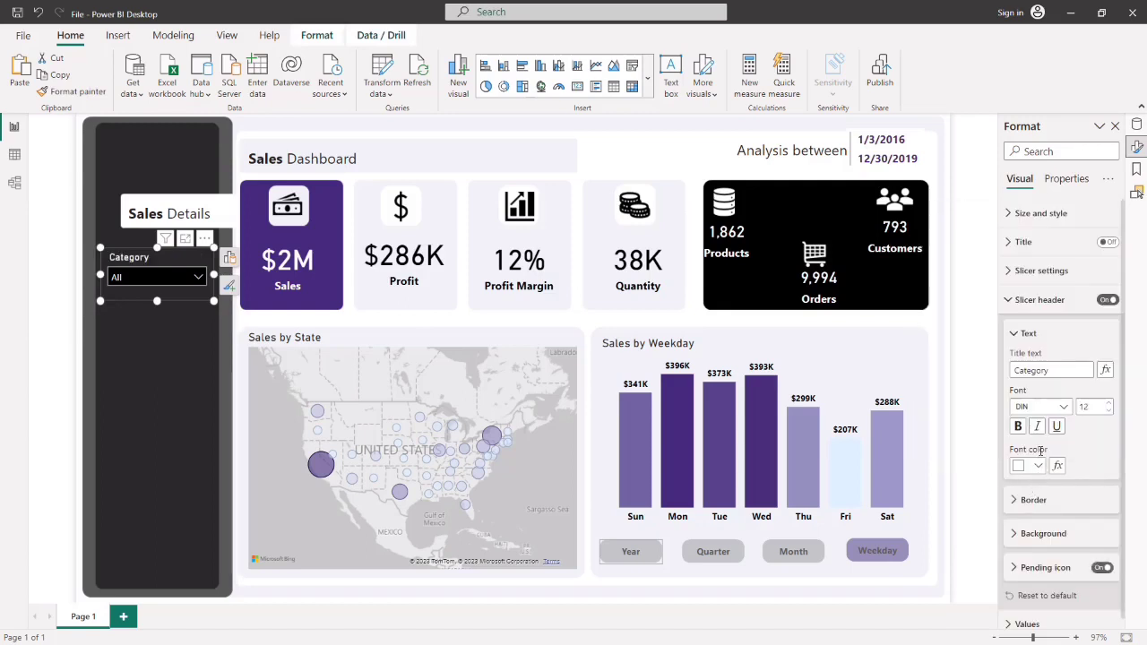
click(167, 385)
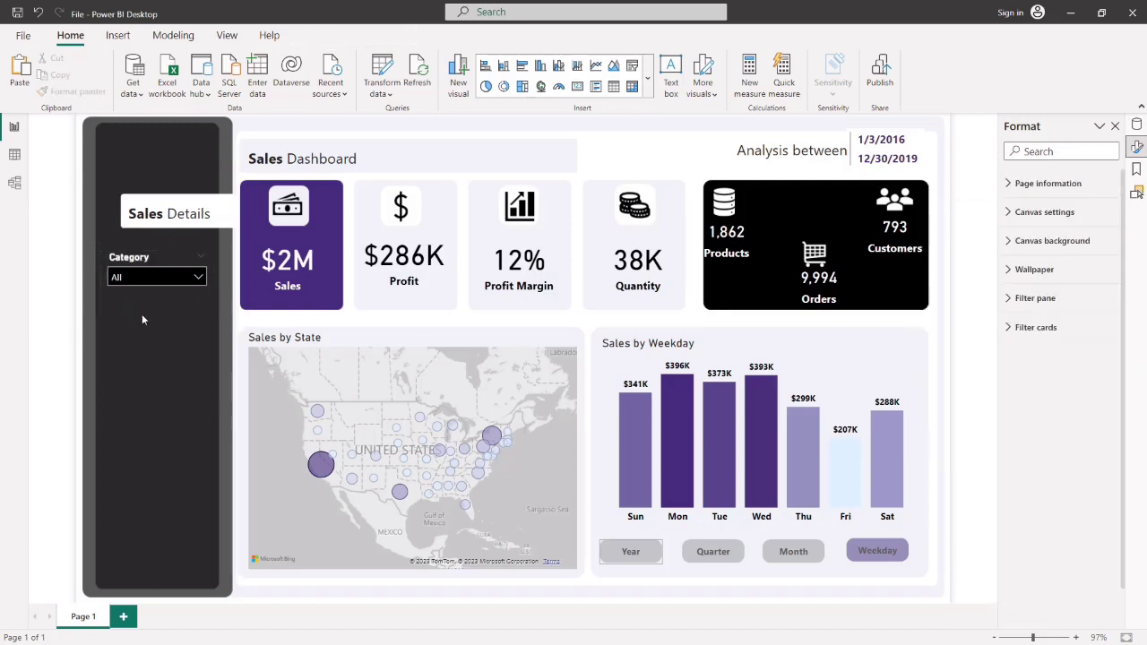
click(199, 280)
click(163, 450)
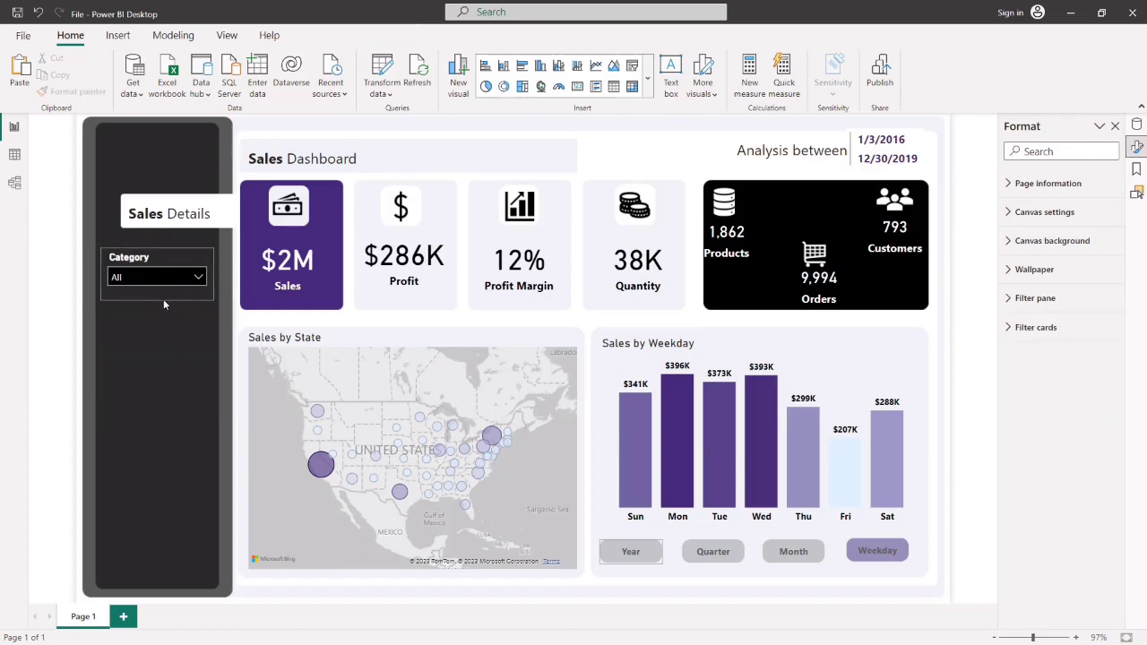
- Duplicate the Category slicer and place the copy directly below it in the dark sidebar
click(163, 296)
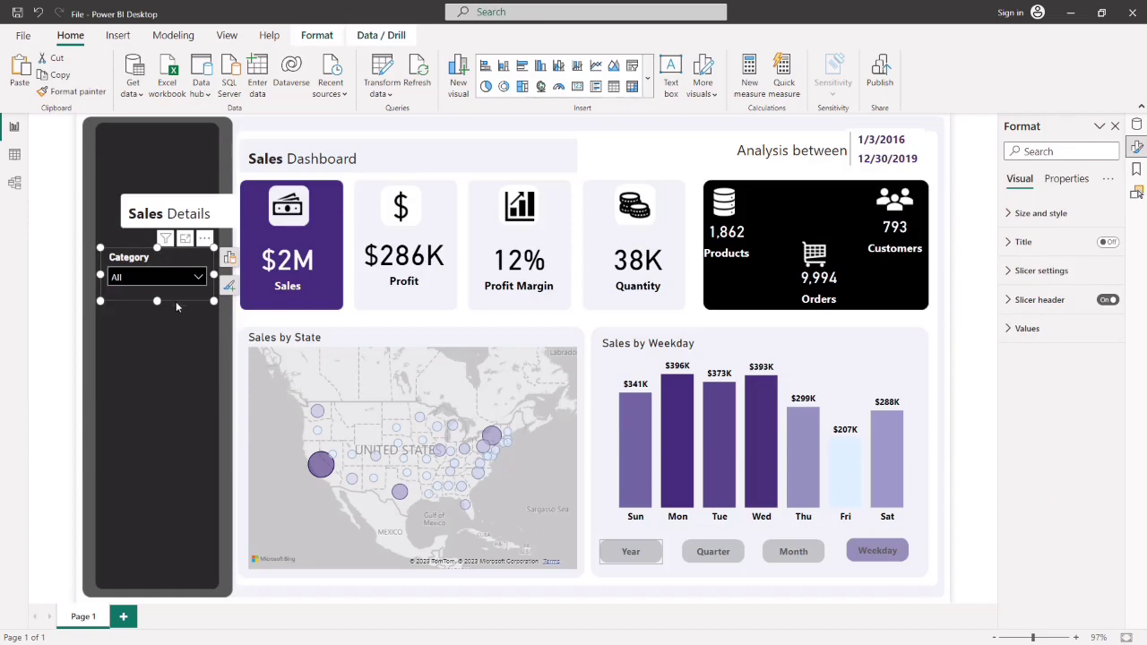
drag(177, 306, 178, 309)
drag(173, 358, 169, 357)
- Replace the duplicate slicer's Category field with Sub-Category from Product Data and check its dropdown
click(229, 316)
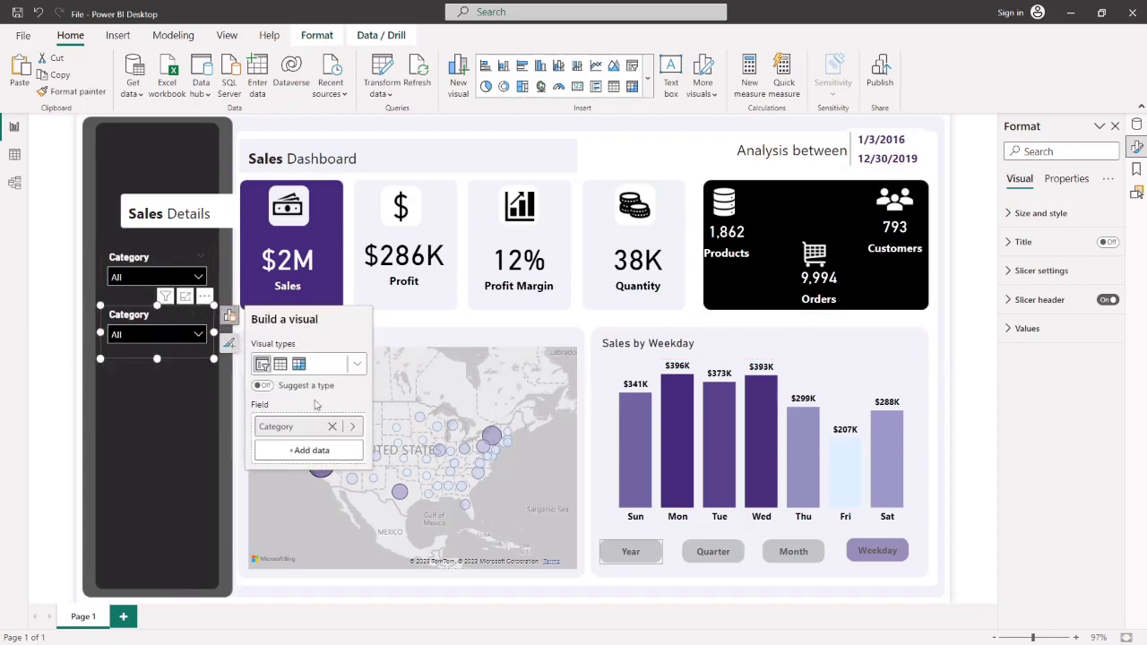
click(353, 426)
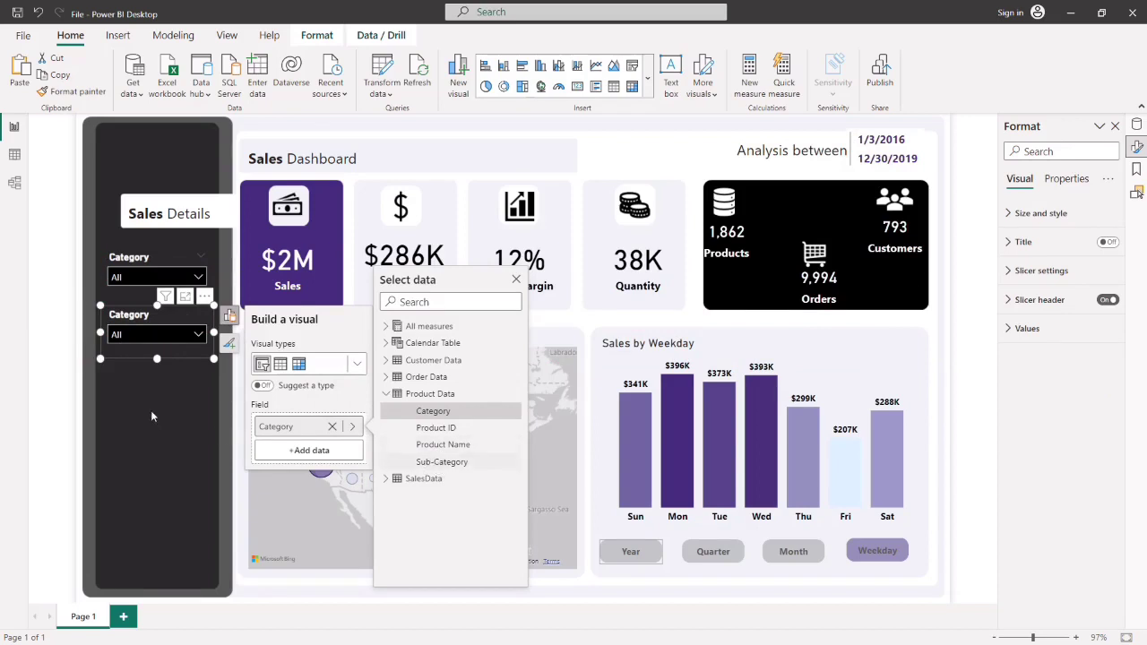
click(199, 334)
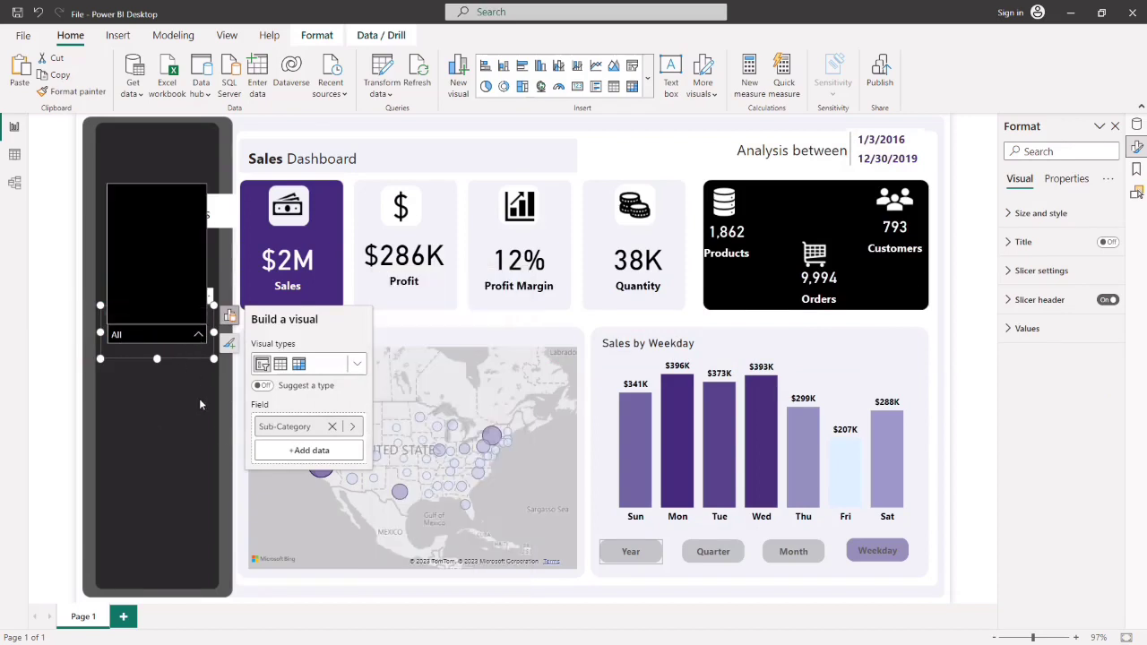
click(171, 417)
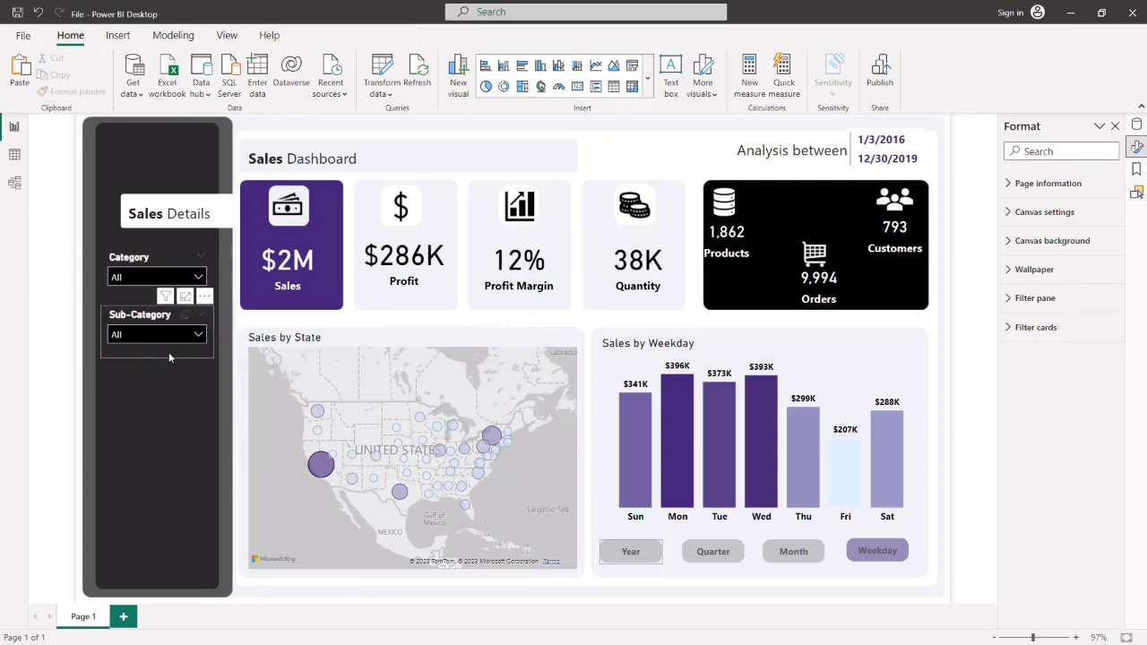
- Duplicate the Sub-Category slicer and align the copy below it in the sidebar
click(169, 354)
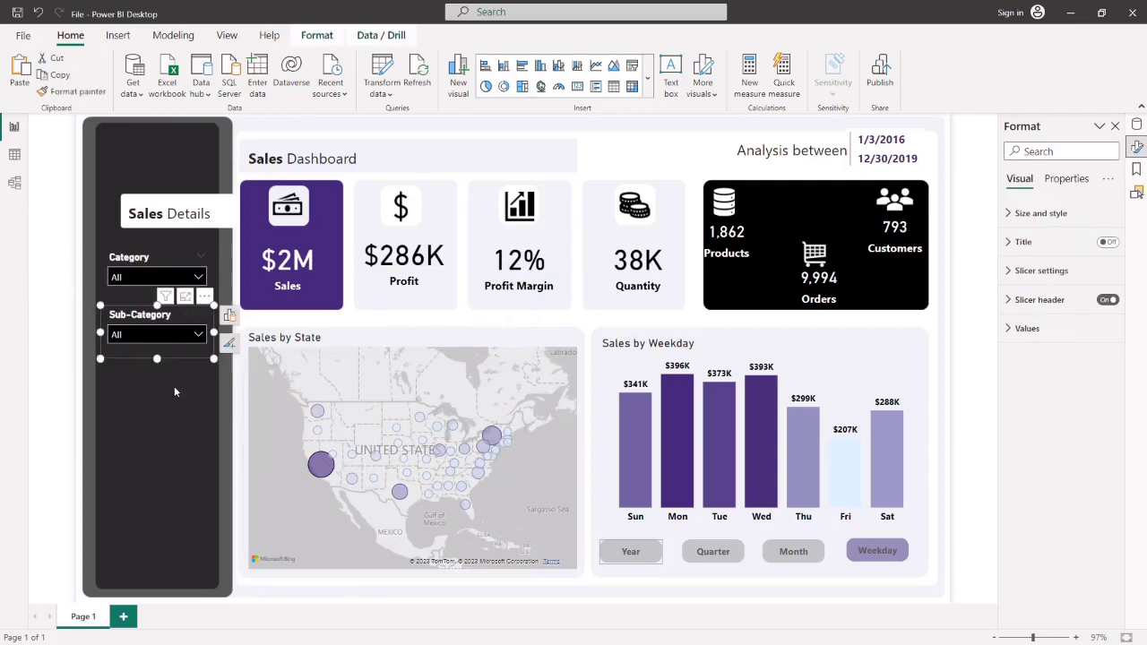
key(ctrl+v)
drag(181, 360, 168, 432)
key(Right)
key(Right)
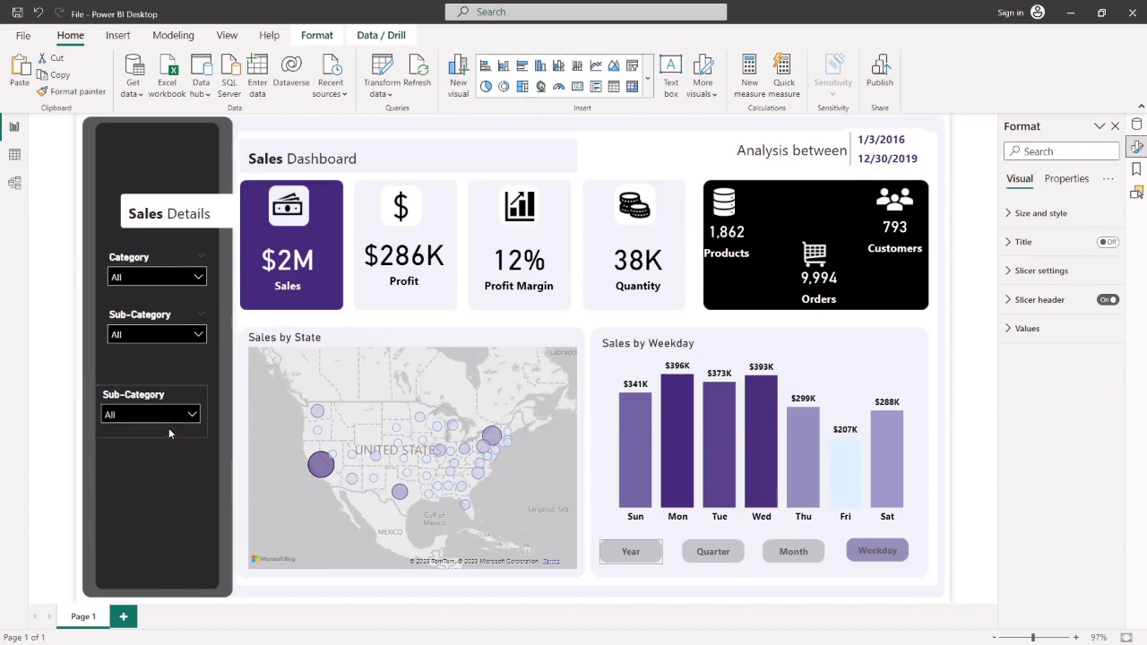
drag(169, 428, 172, 413)
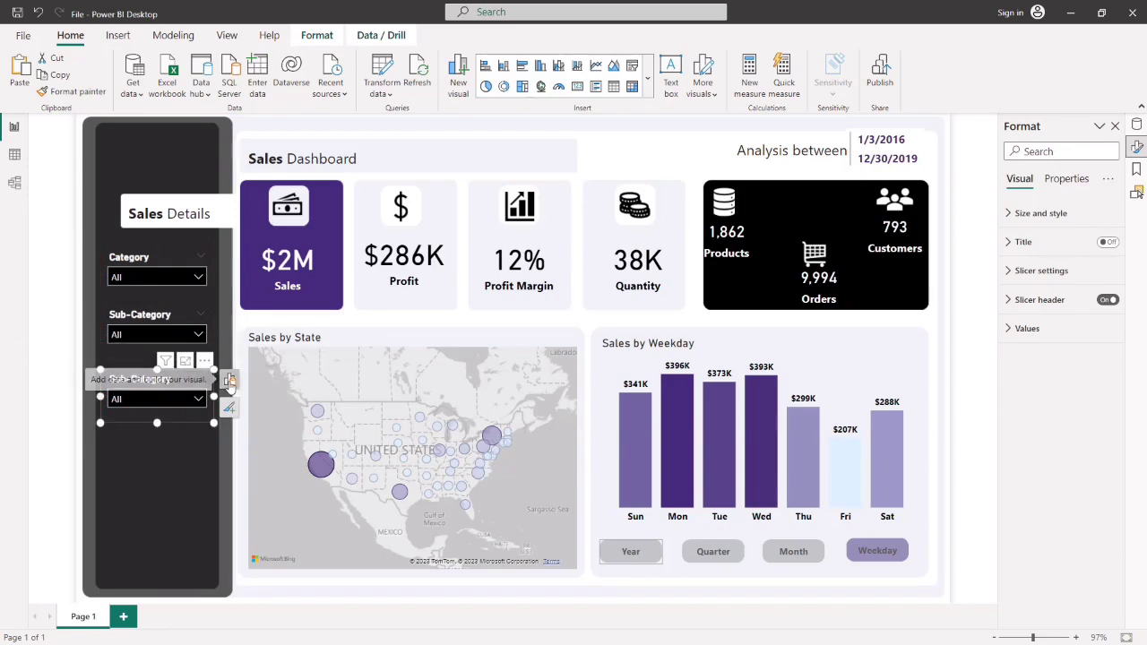
- Replace the third slicer's Sub-Category field with Segment from Customer Data
click(228, 381)
click(353, 491)
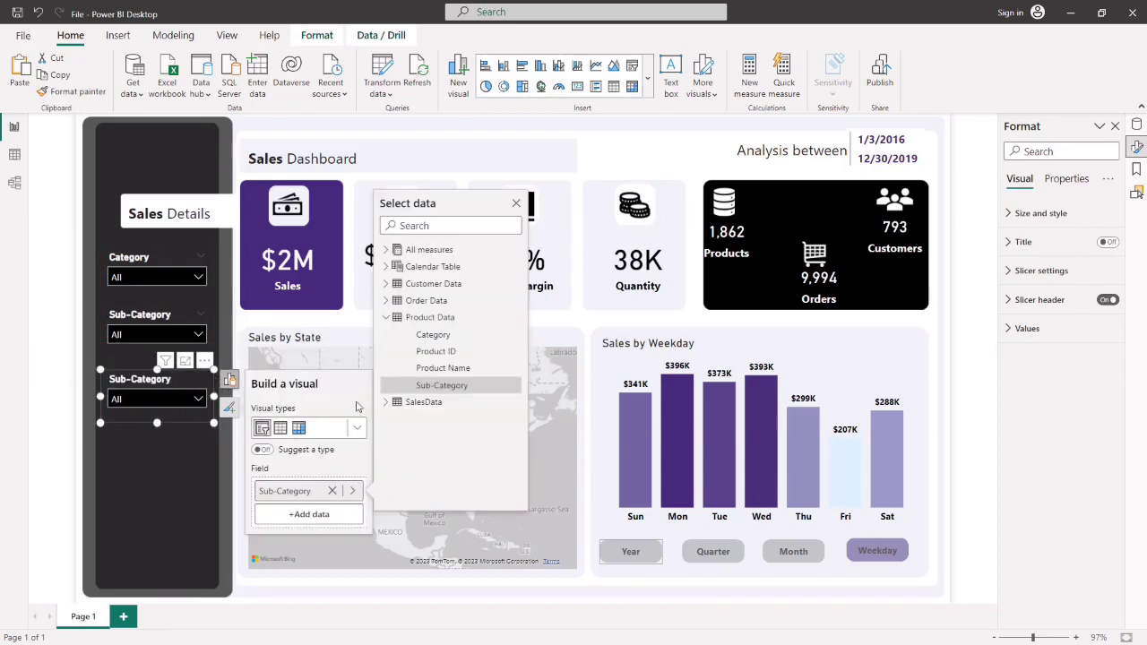
click(387, 318)
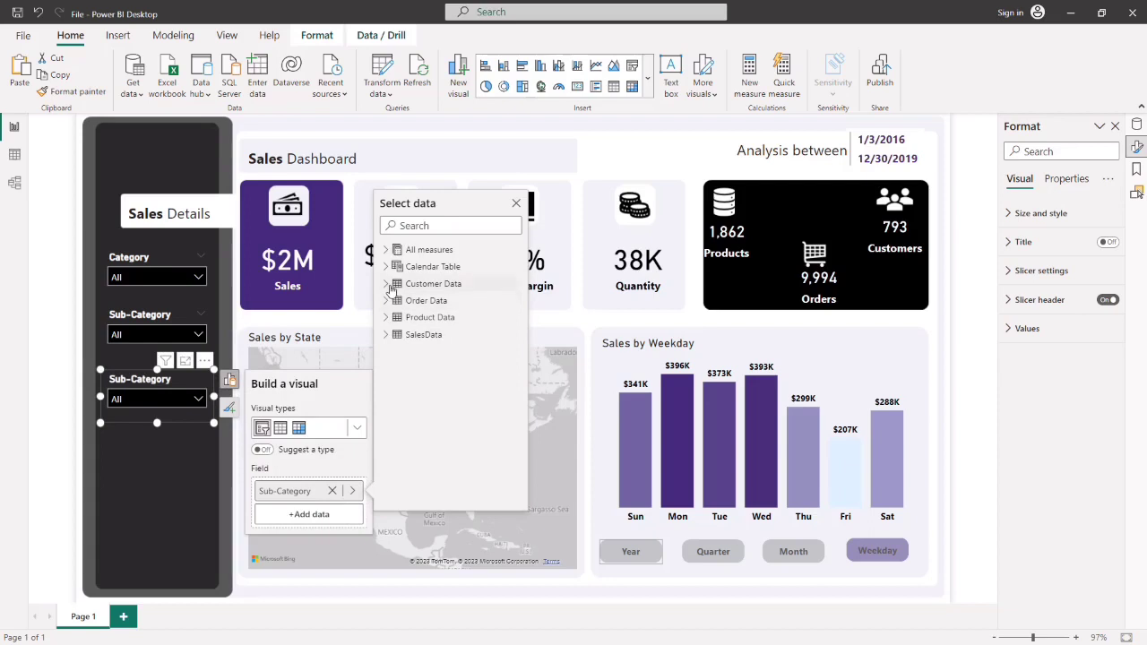
click(386, 283)
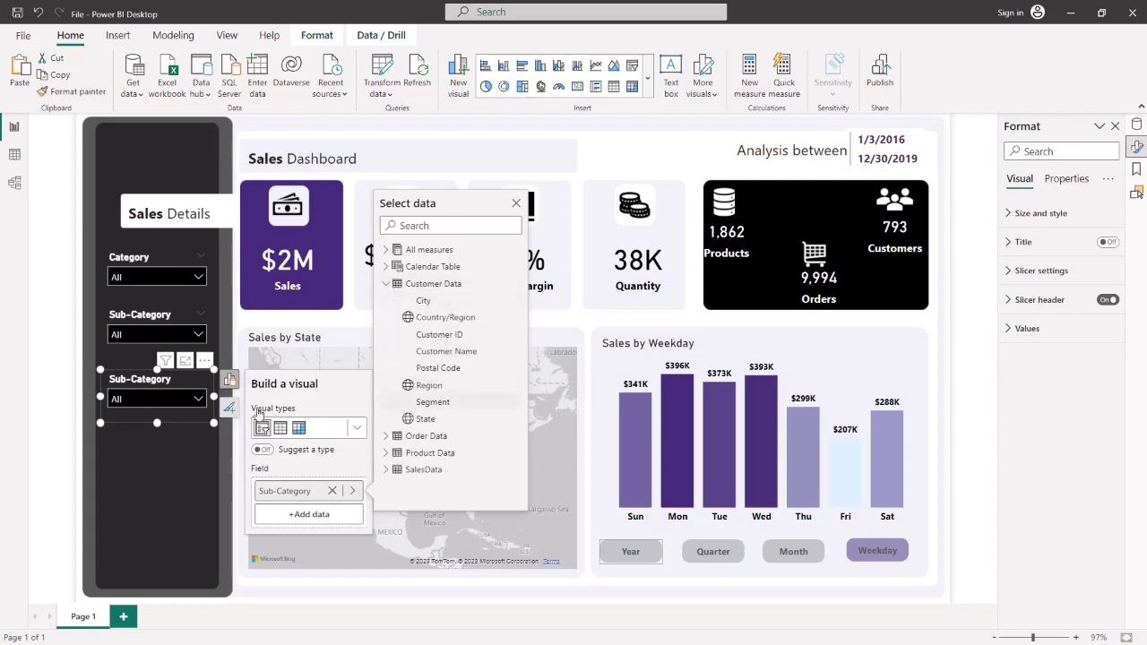
click(433, 403)
click(183, 426)
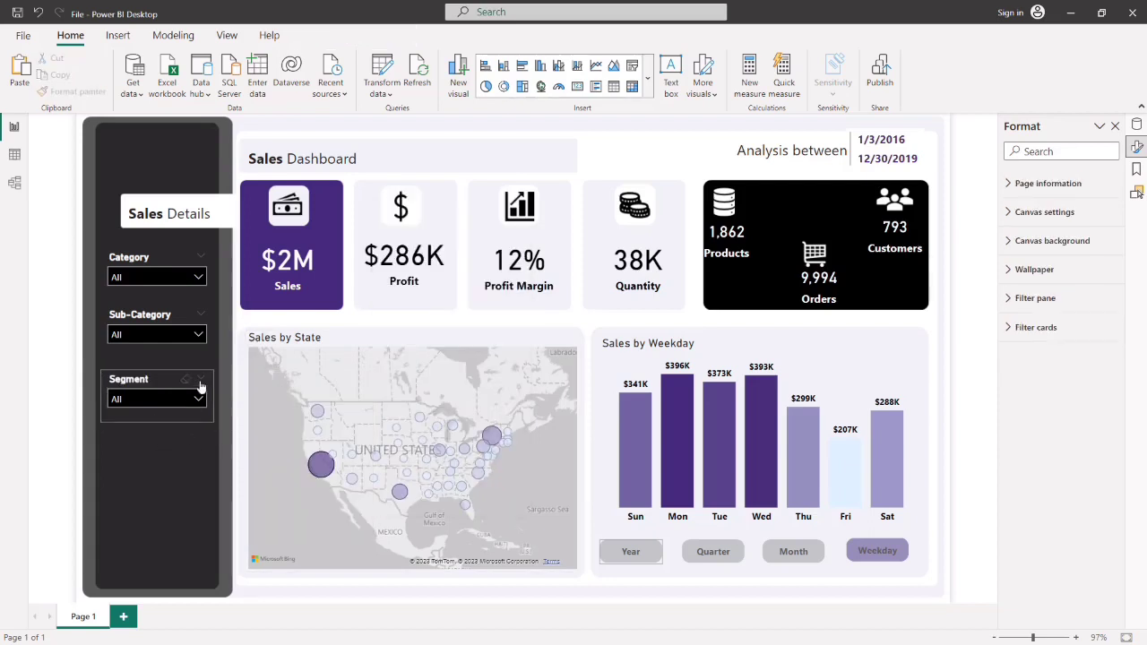
- Duplicate the Segment slicer and align the copy below it in the sidebar
click(166, 423)
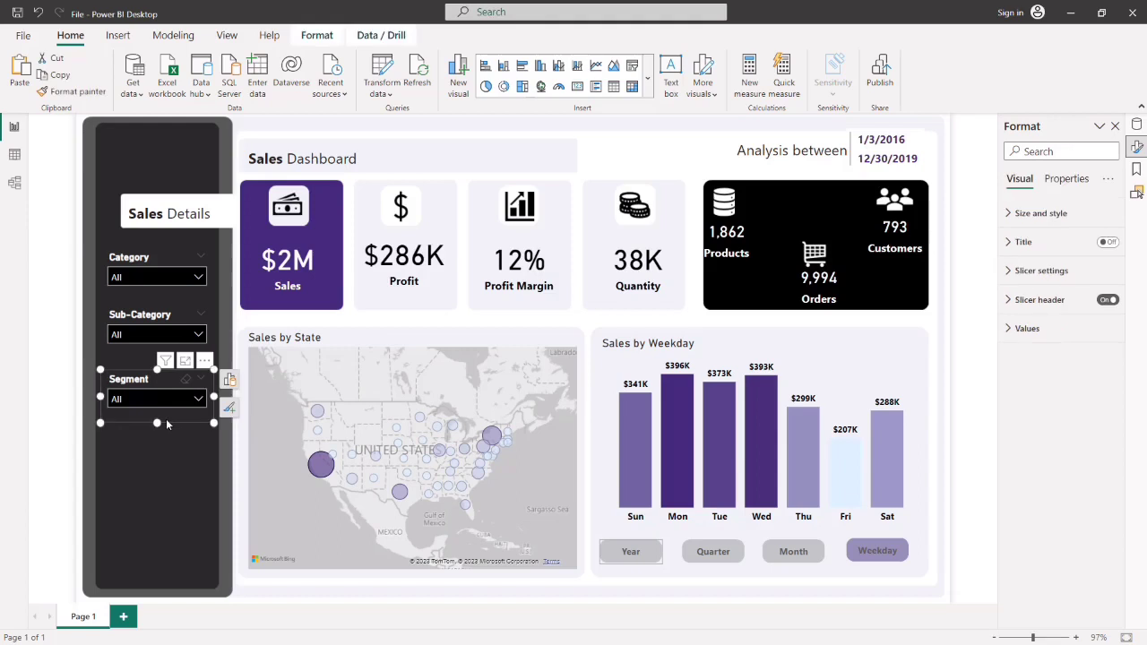
key(ctrl+v)
drag(180, 419, 172, 478)
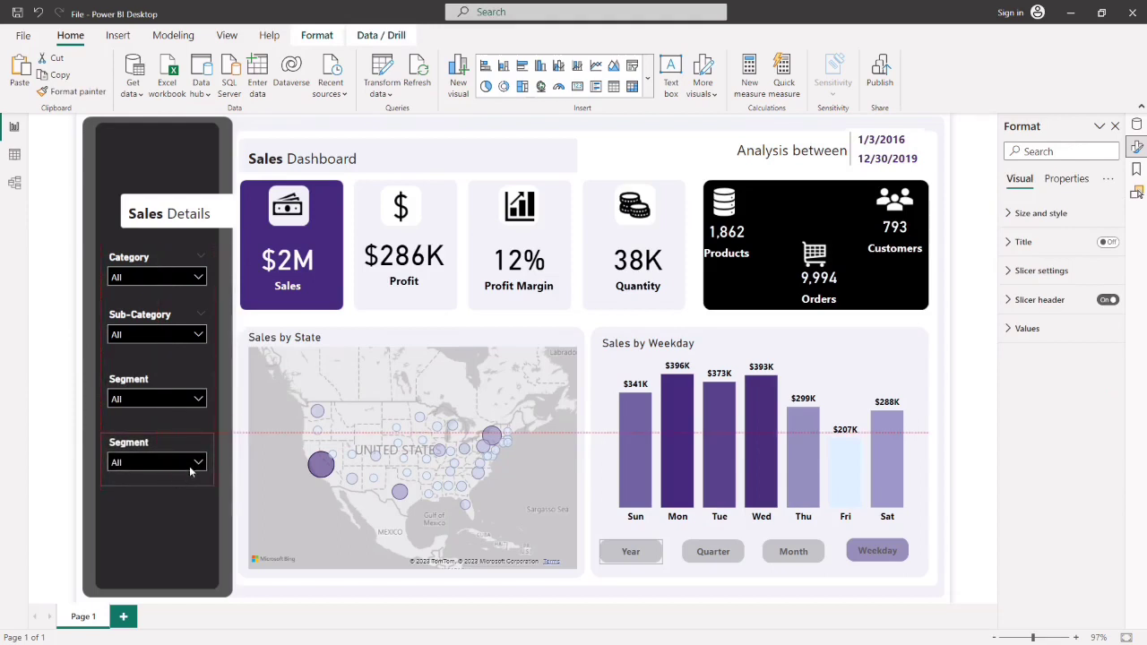
click(198, 462)
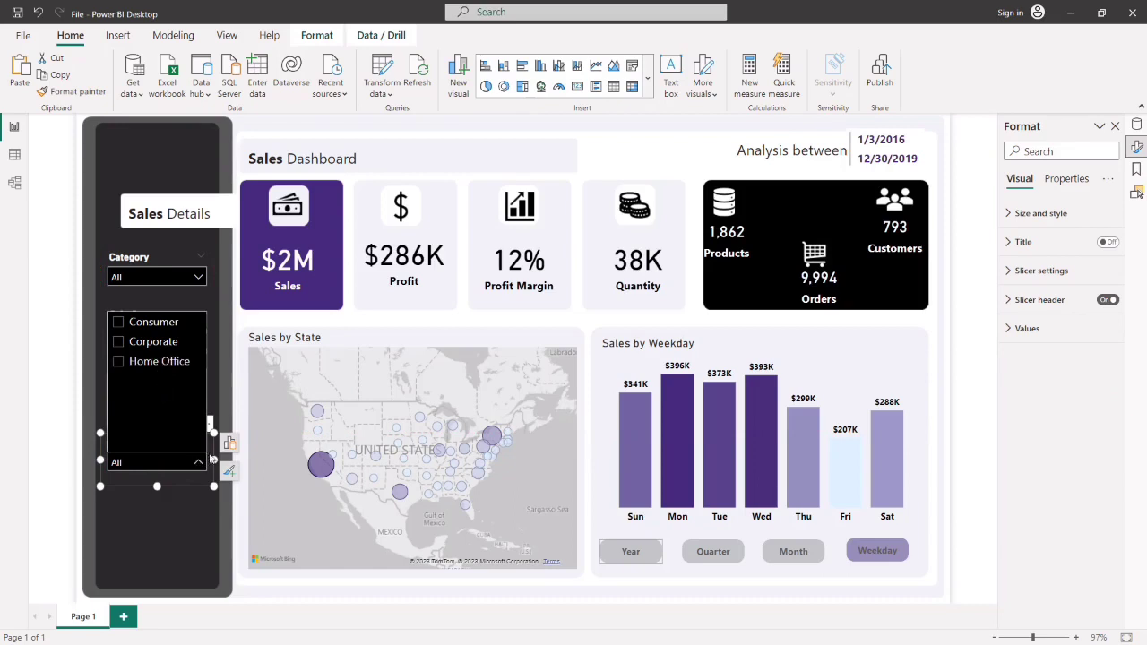
- Replace the fourth slicer's Segment field with Ship Mode from Order Data and move the slicer slightly up toward the Segment slicer
click(229, 442)
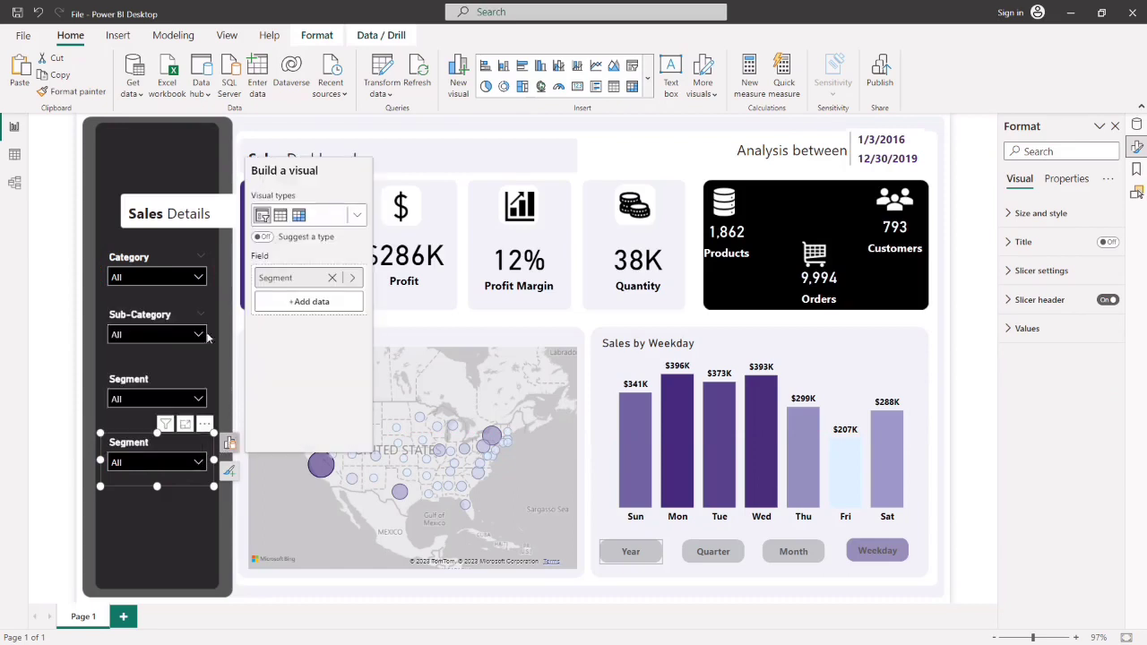
click(352, 278)
click(387, 212)
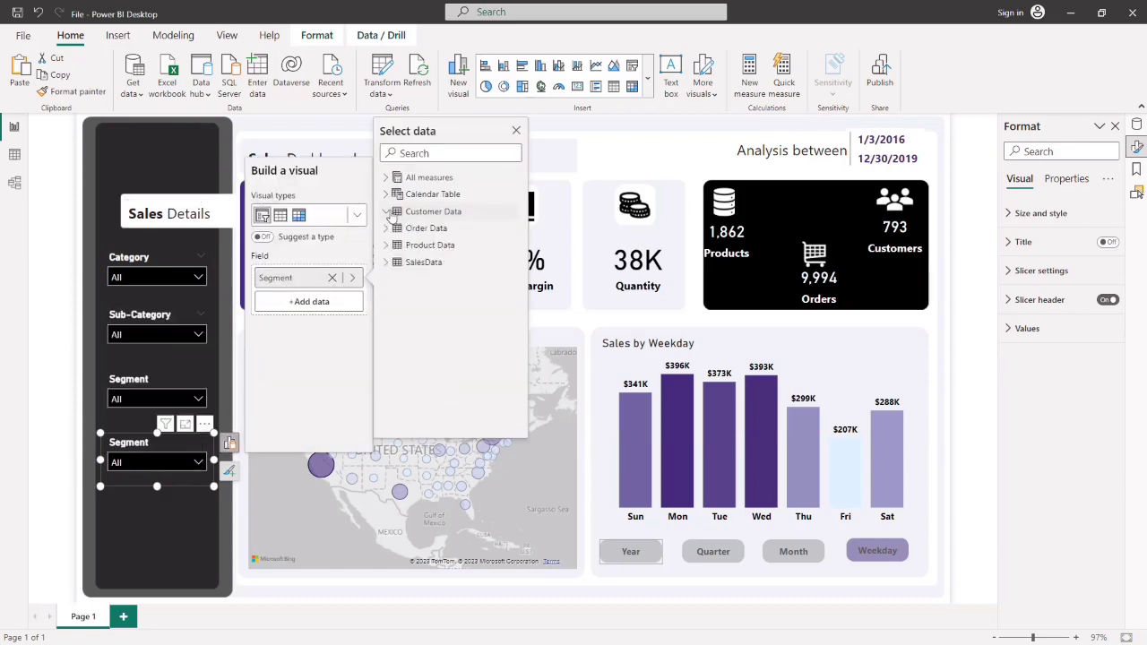
click(386, 229)
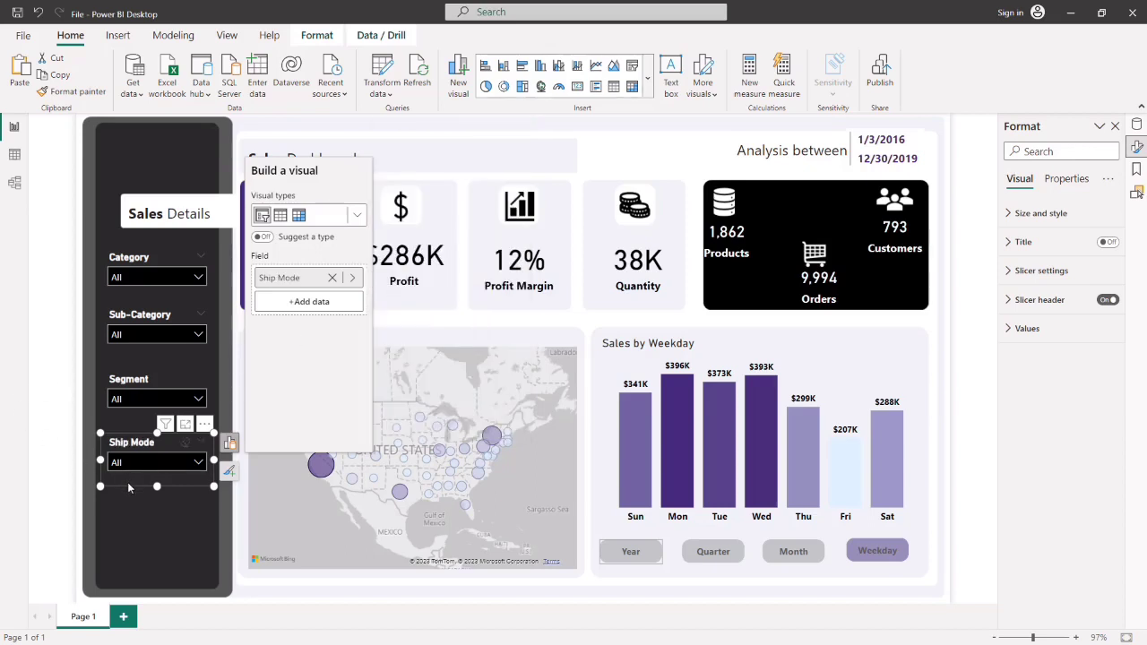
mouse_move(135, 484)
mouse_down()
mouse_move(133, 515)
mouse_move(137, 473)
mouse_move(135, 486)
mouse_up()
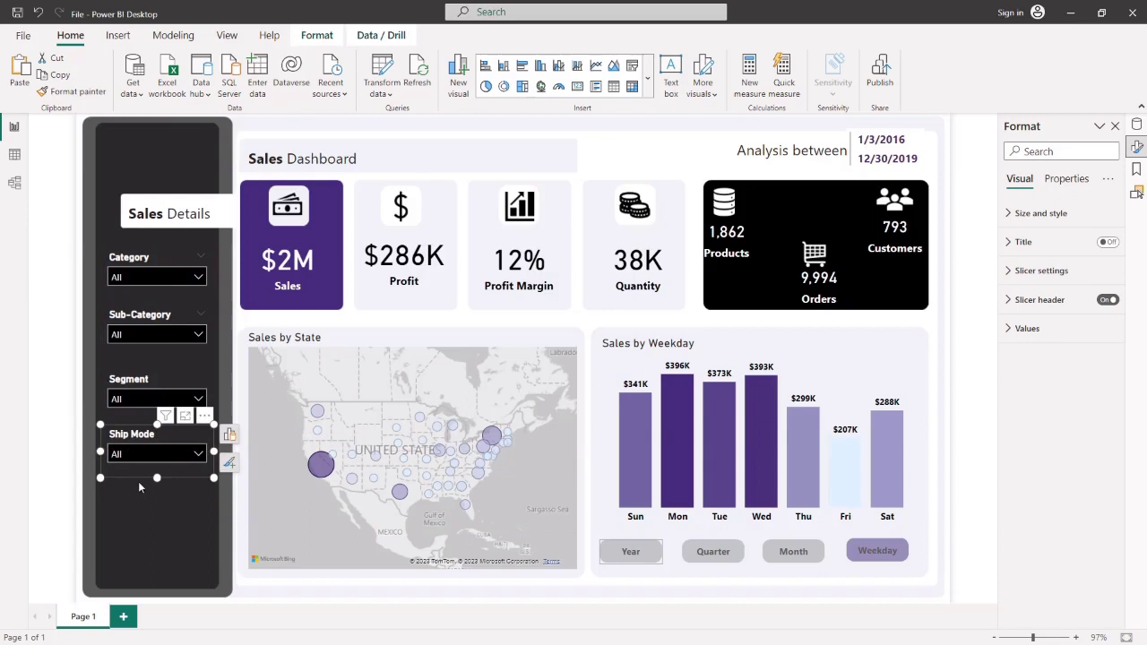
- Duplicate the Ship Mode slicer and align the copy below it in the sidebar, nudged slightly upward
drag(141, 485, 140, 480)
mouse_move(140, 528)
mouse_down()
mouse_move(134, 556)
mouse_move(138, 545)
mouse_up()
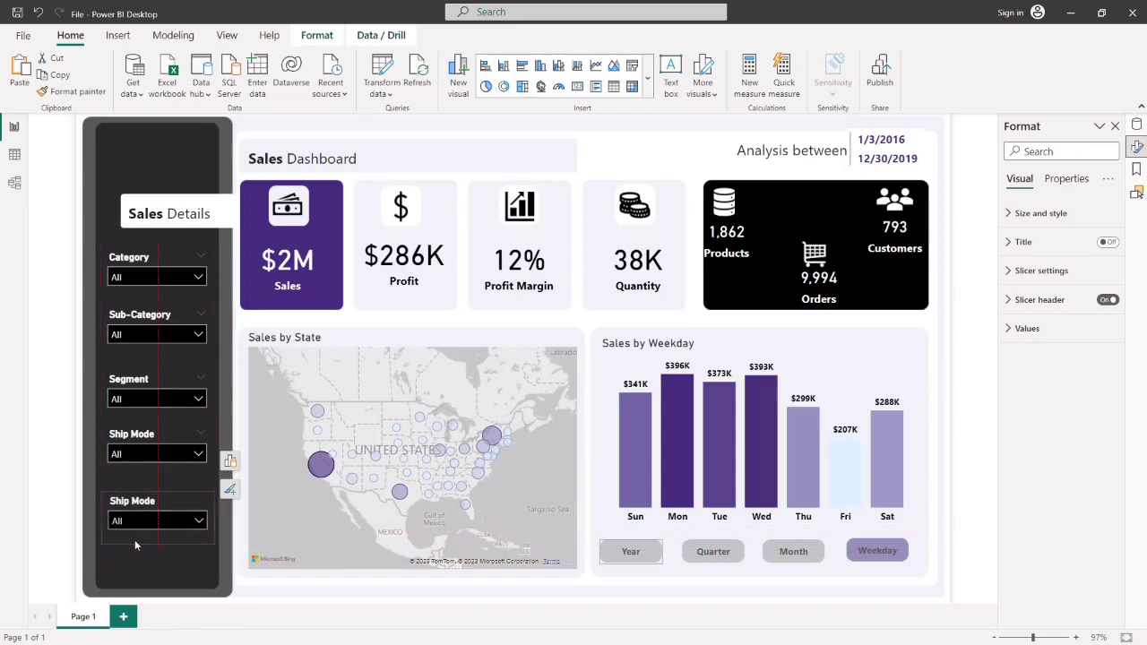
key(Up)
click(198, 518)
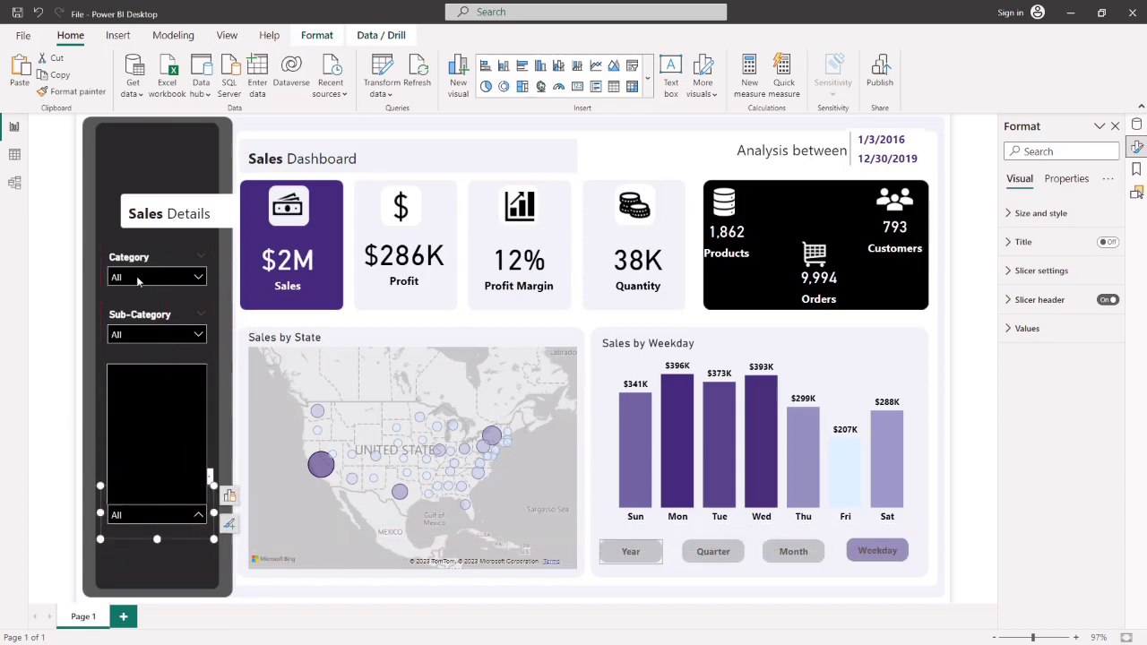
- Replace the fifth slicer's Ship Mode field with Region from Customer Data
click(229, 495)
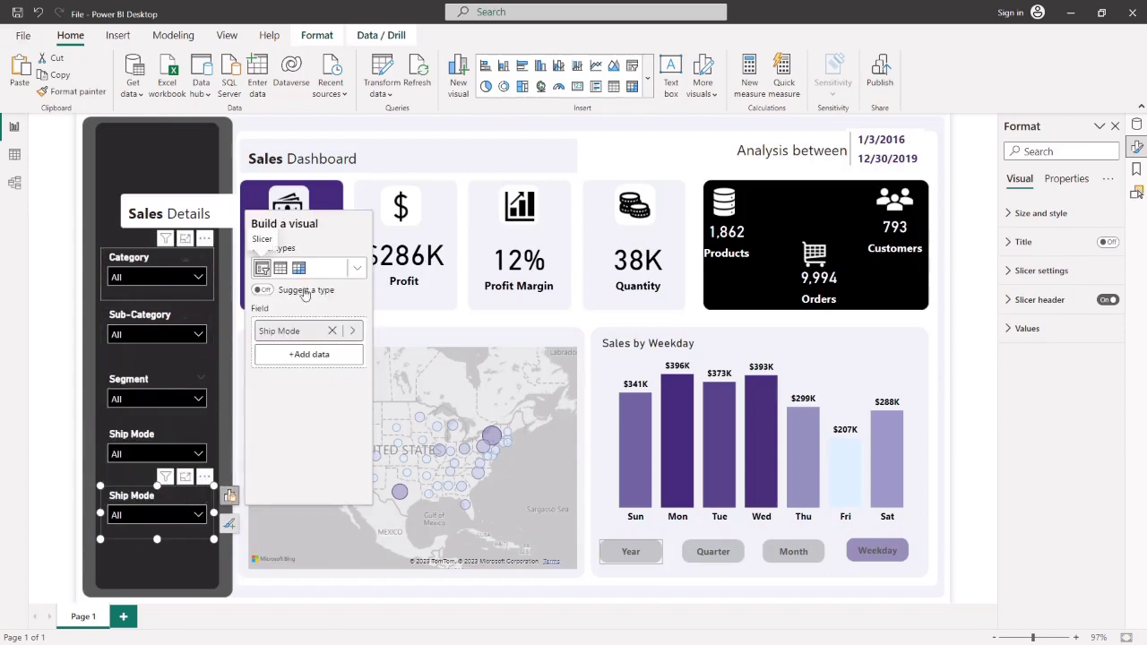
click(351, 332)
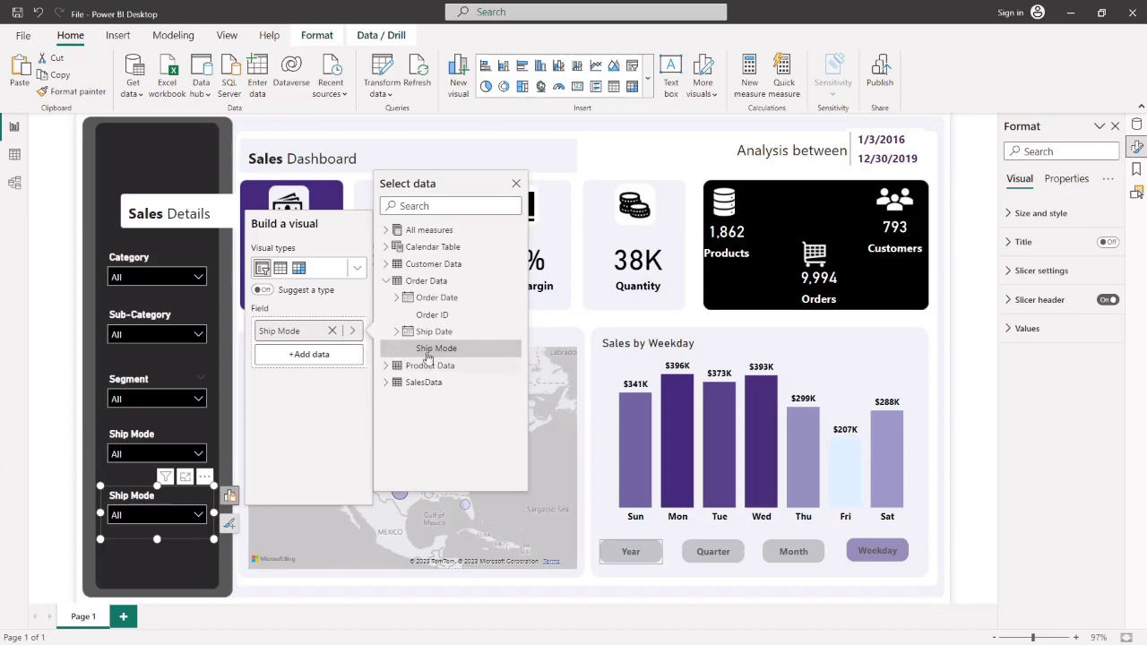
click(386, 281)
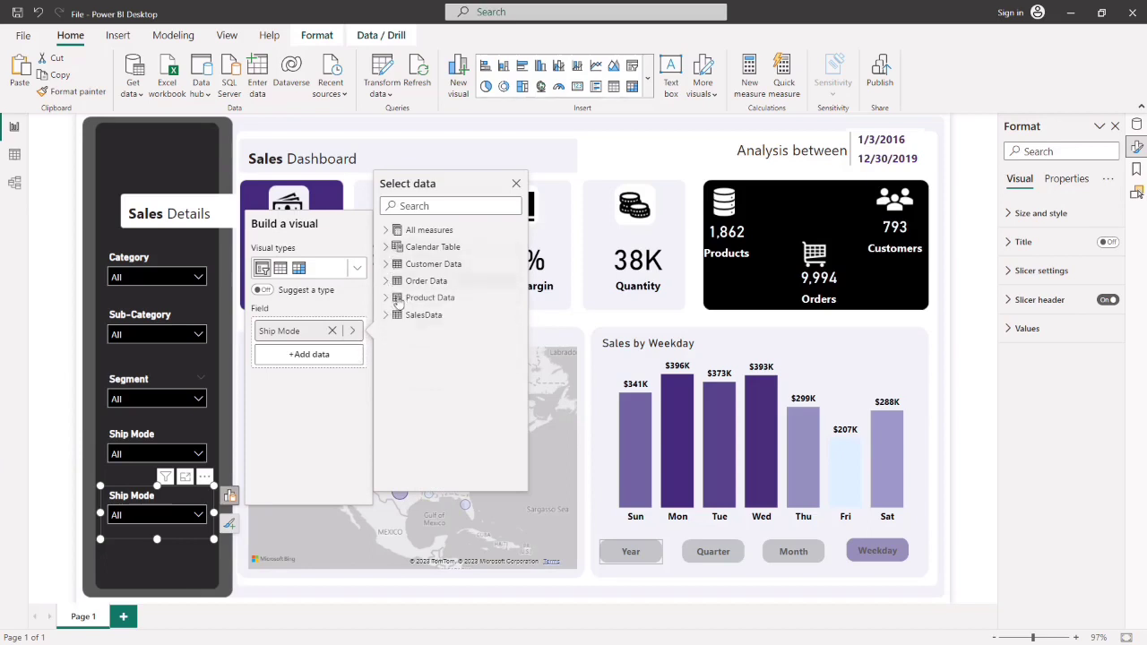
click(387, 264)
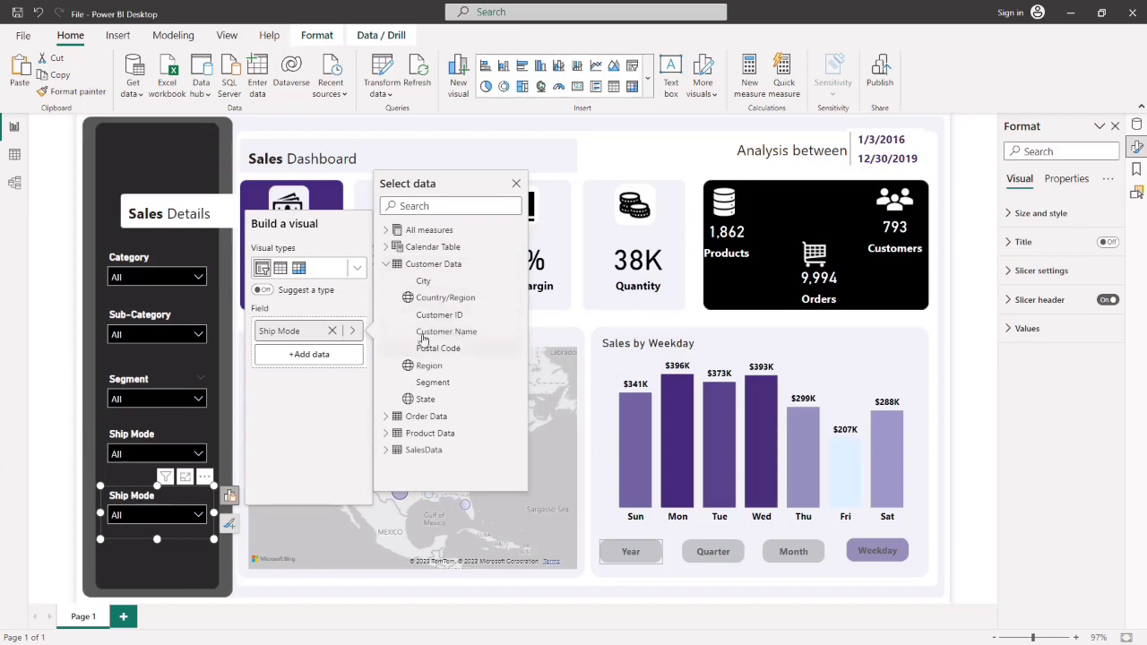
click(430, 367)
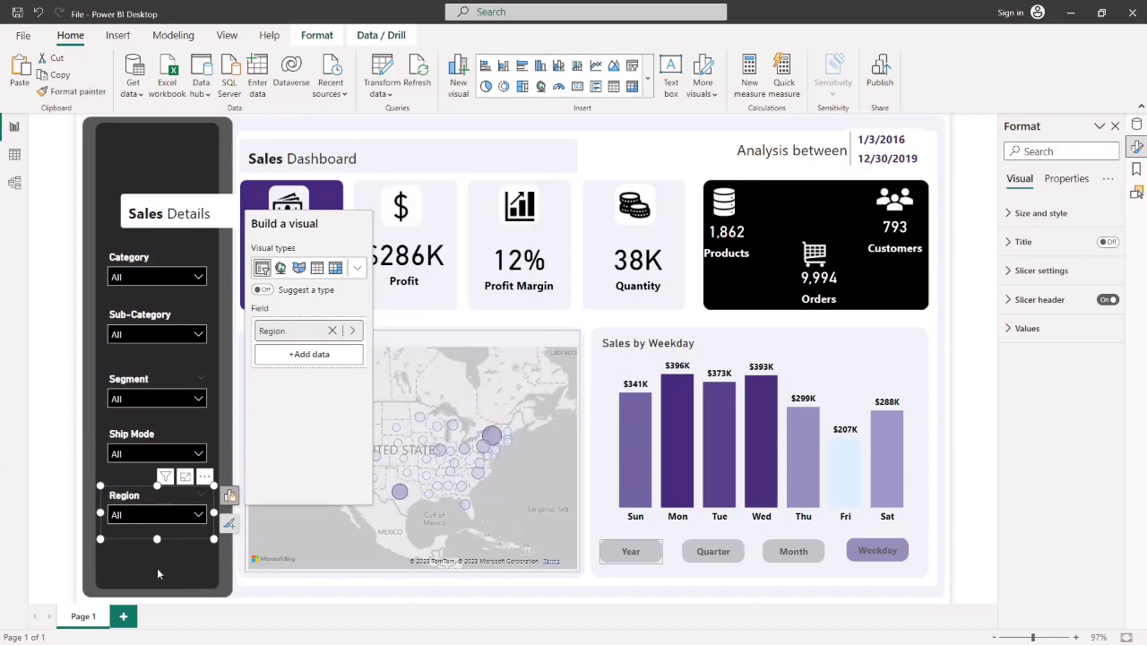
click(174, 559)
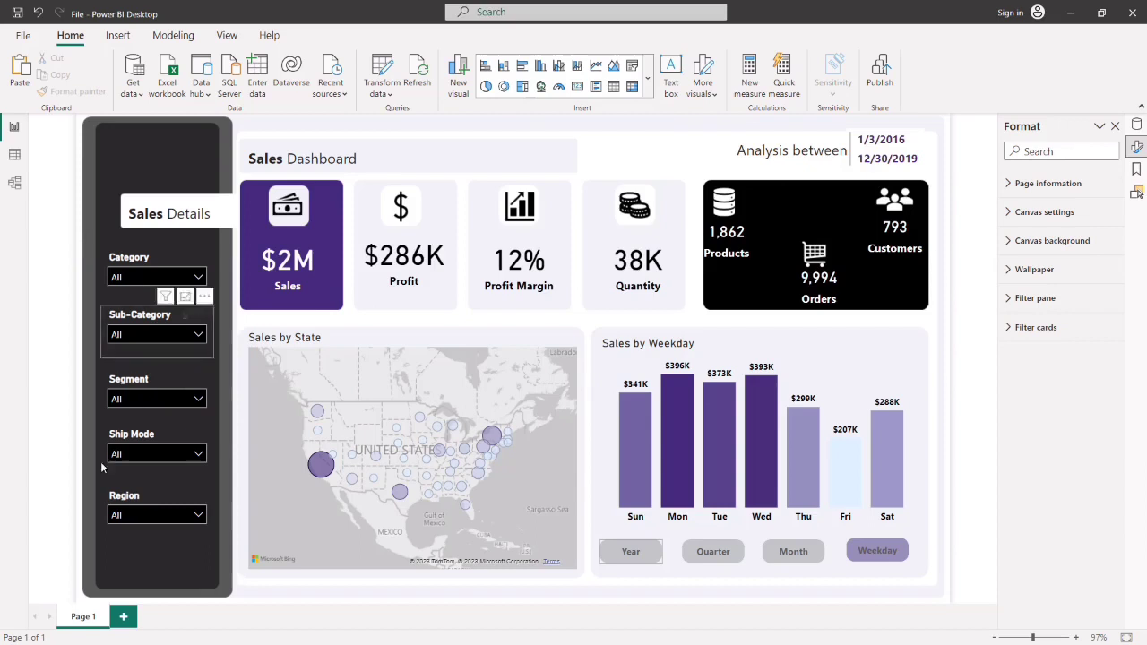
- Rename the report page as Sales Analysis
double_click(86, 618)
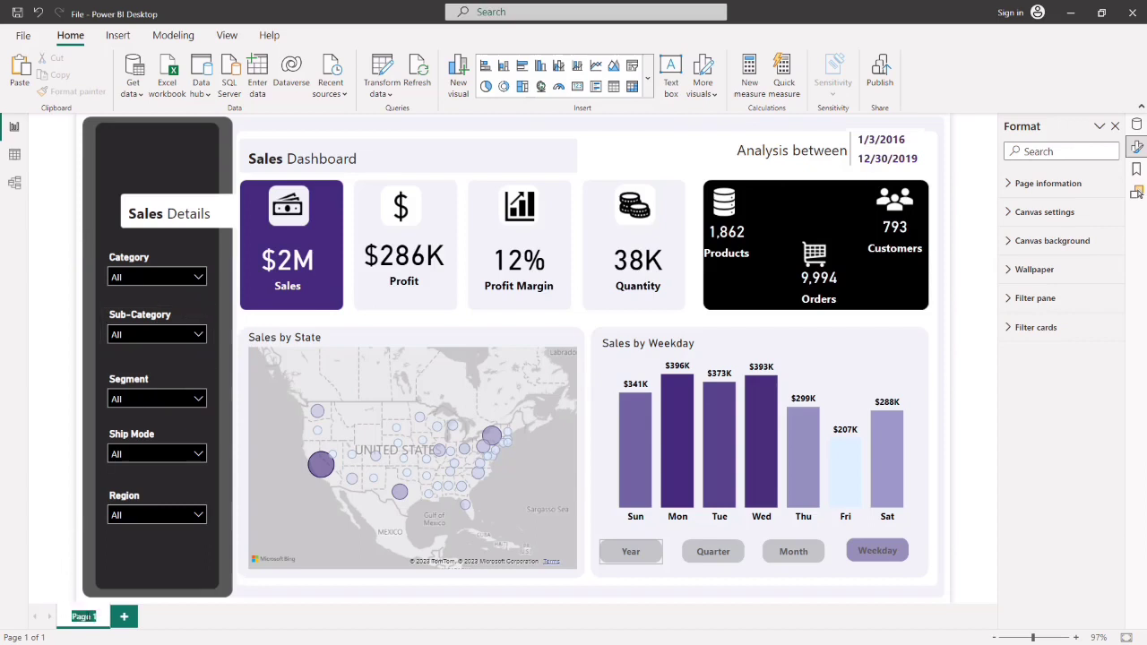
key(BackSpace)
text(Sales Analysis)
key(Return)
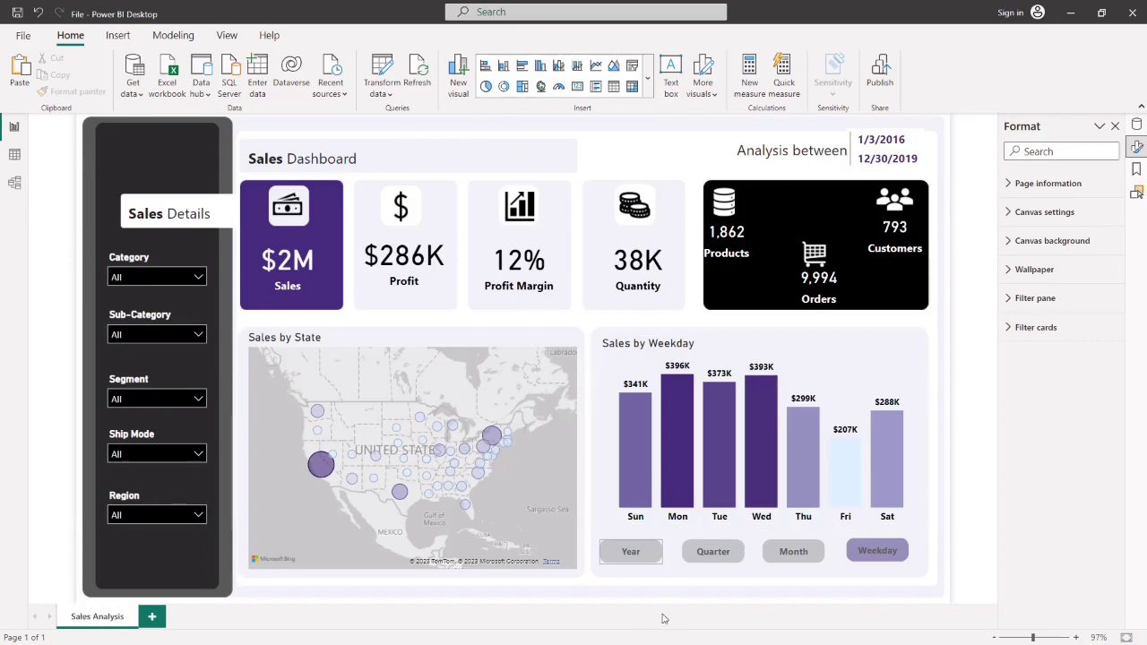
- Test the chart bookmark buttons by switching the sales chart through Year, Quarter, Month and Weekday
ctrl+click(640, 563)
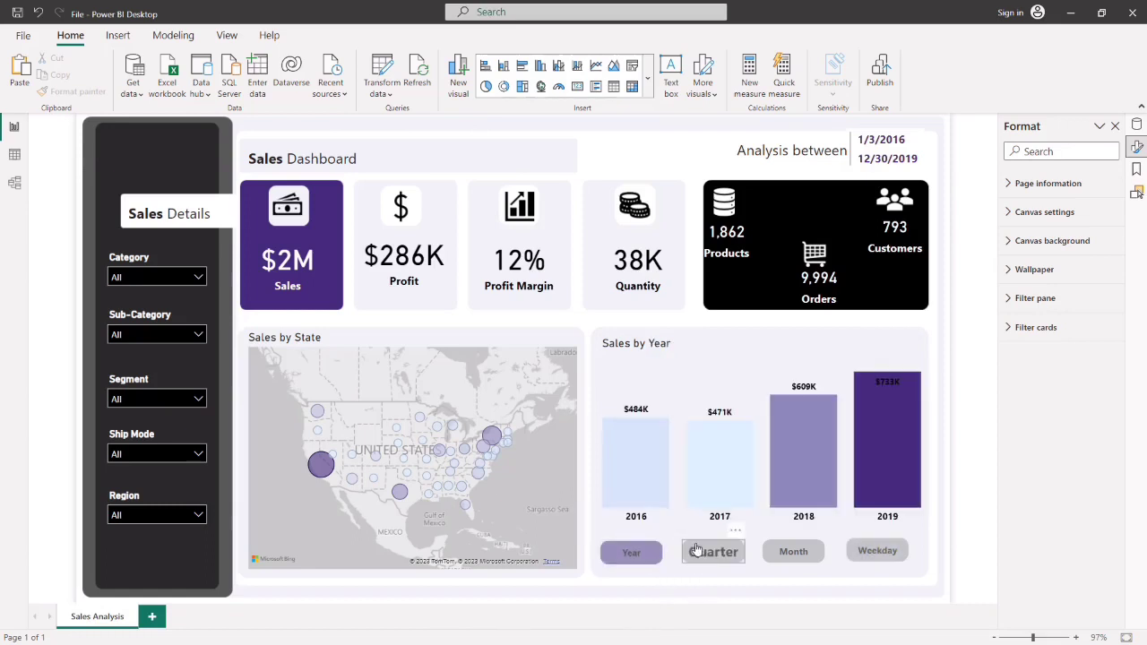
ctrl+click(705, 554)
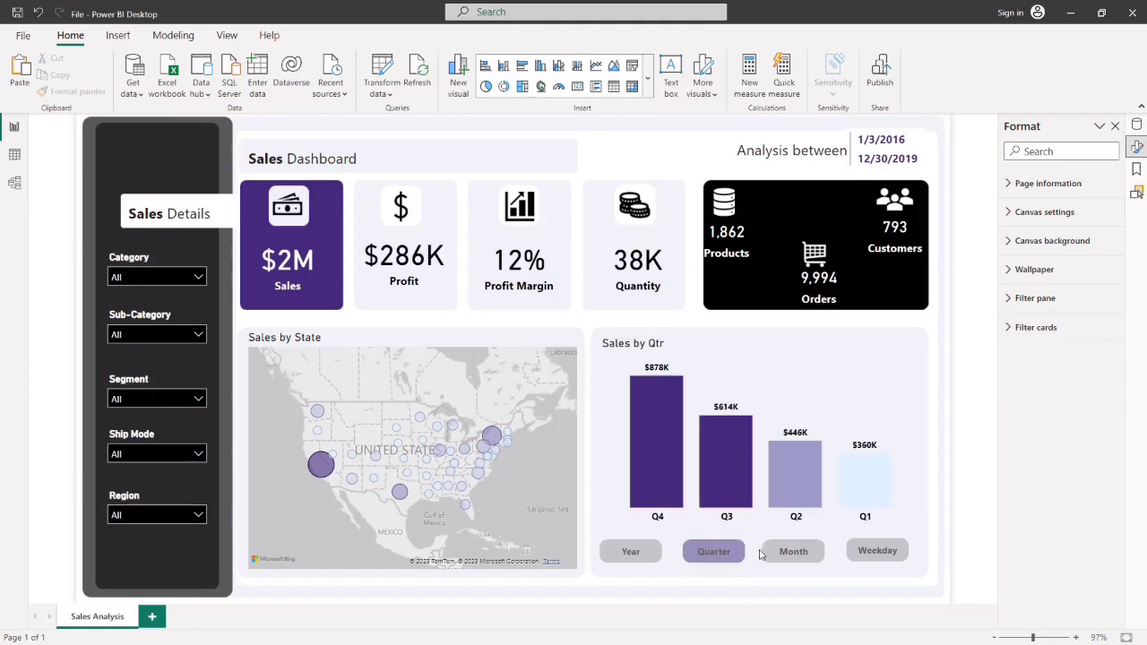
ctrl+click(795, 551)
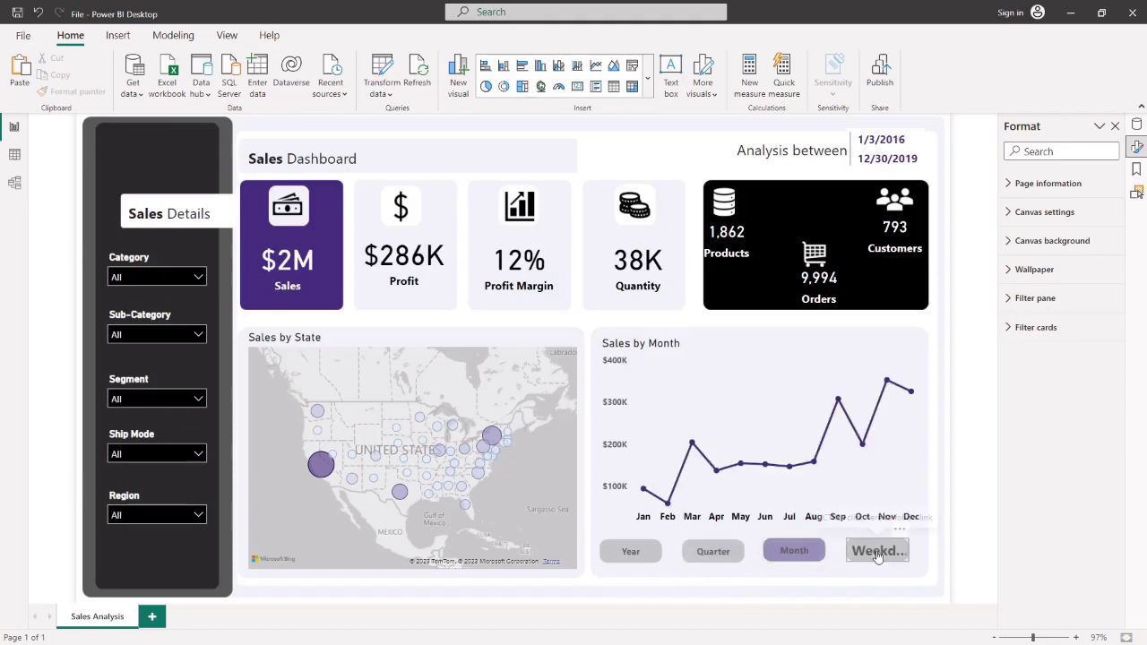
ctrl+click(877, 554)
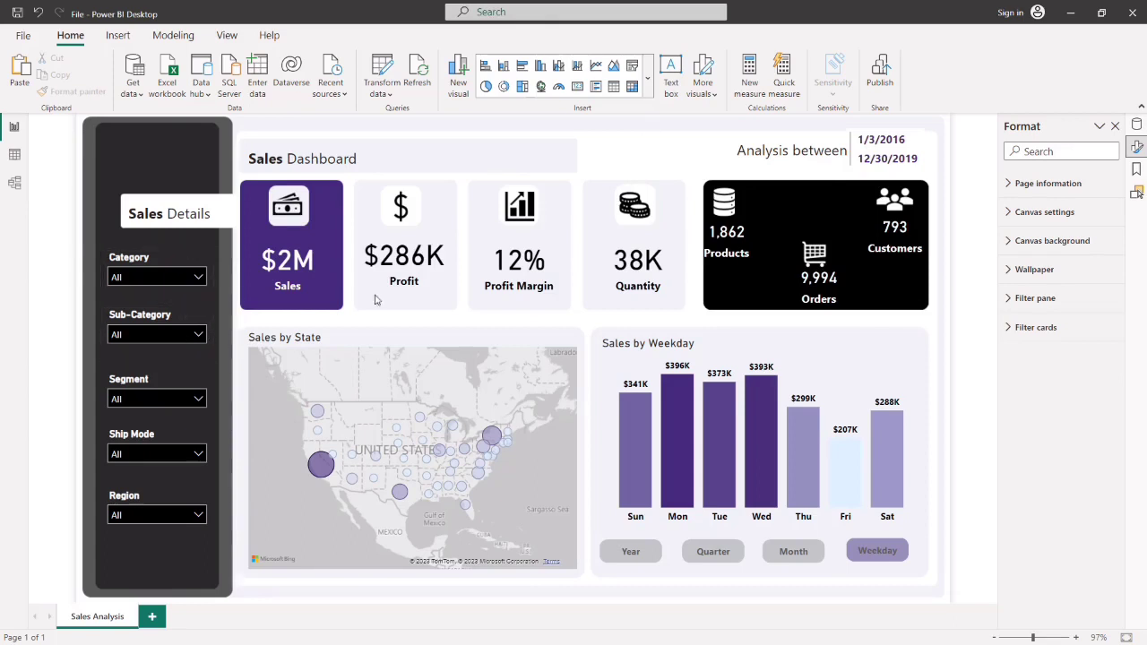
- Test the Category slicer by filtering the dashboard to Technology, and clear the selection
click(191, 278)
click(120, 336)
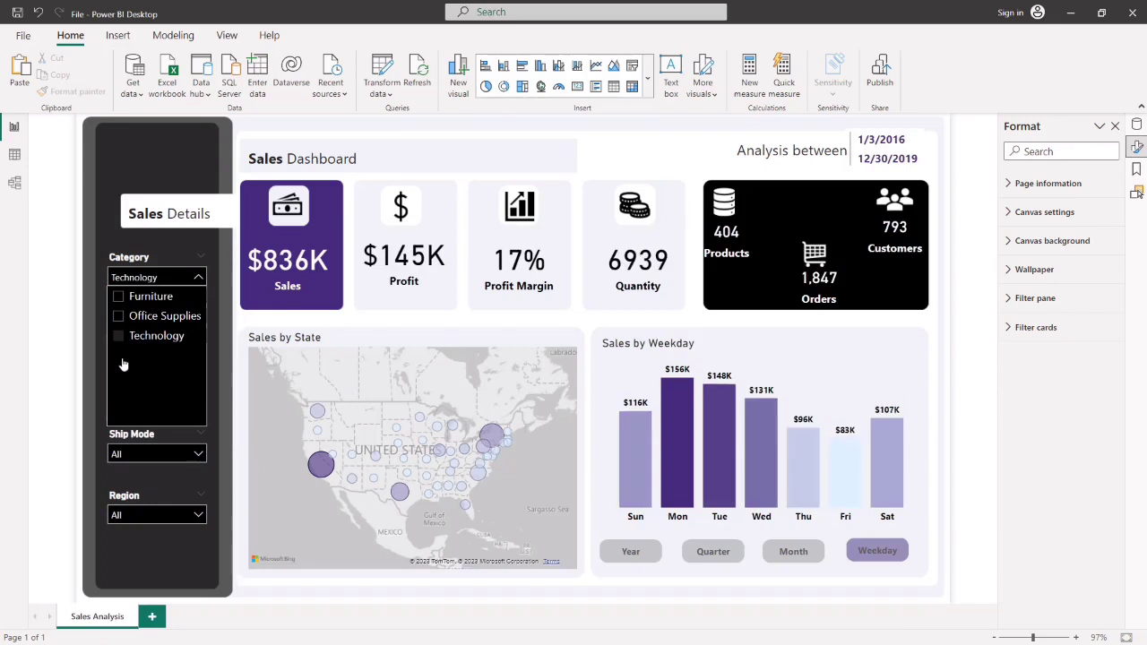
click(186, 261)
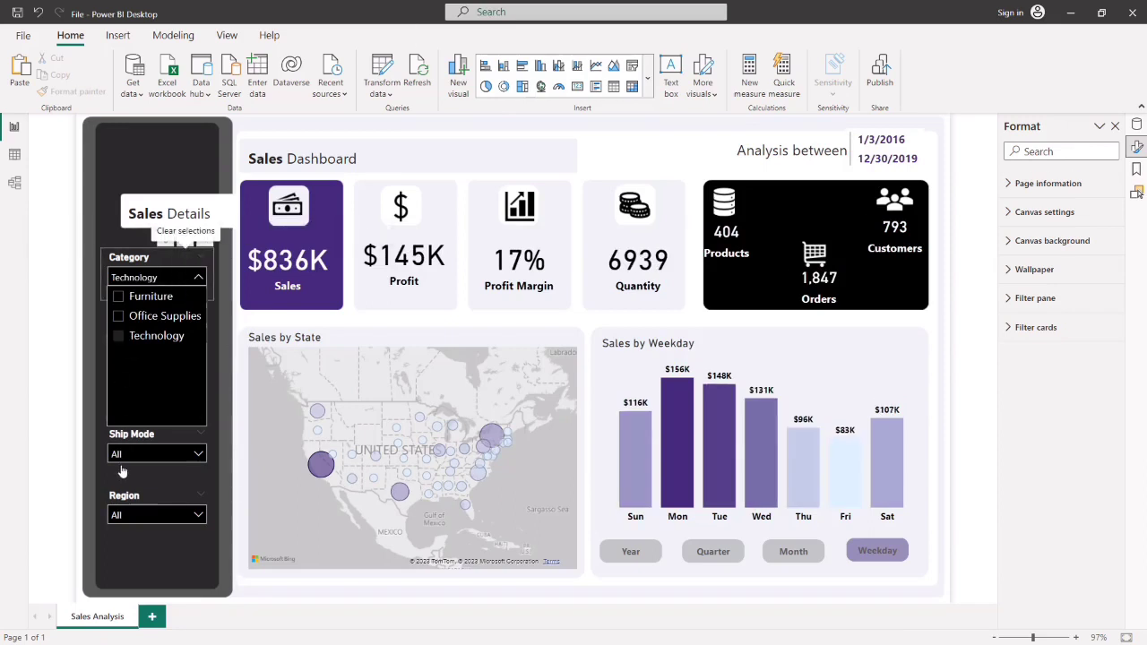
click(154, 159)
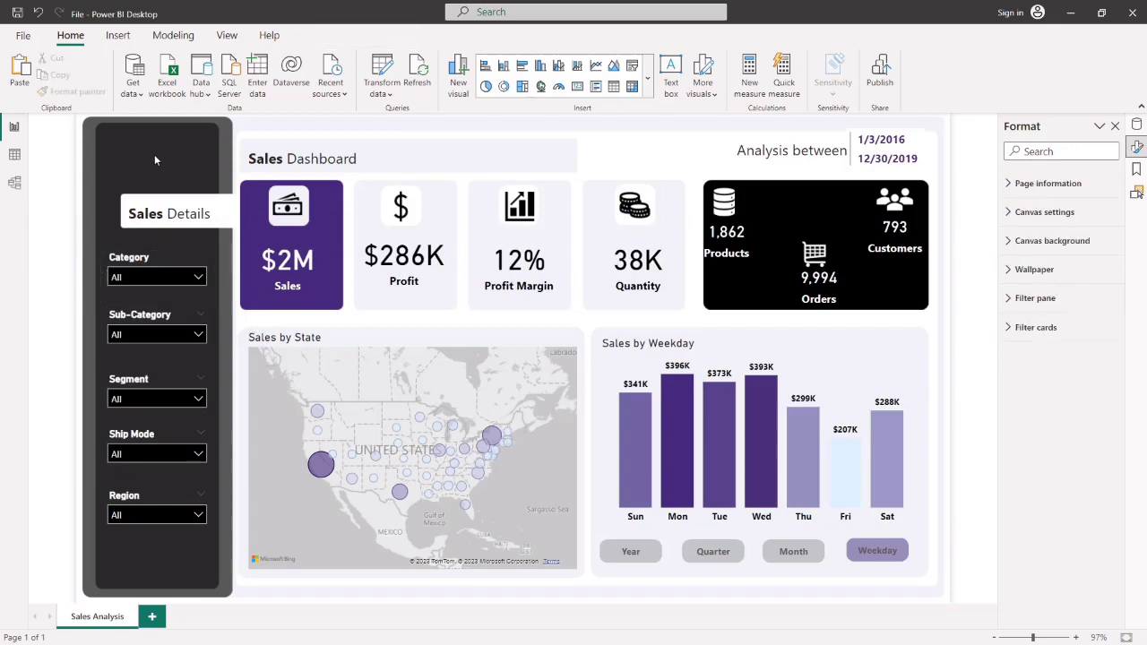